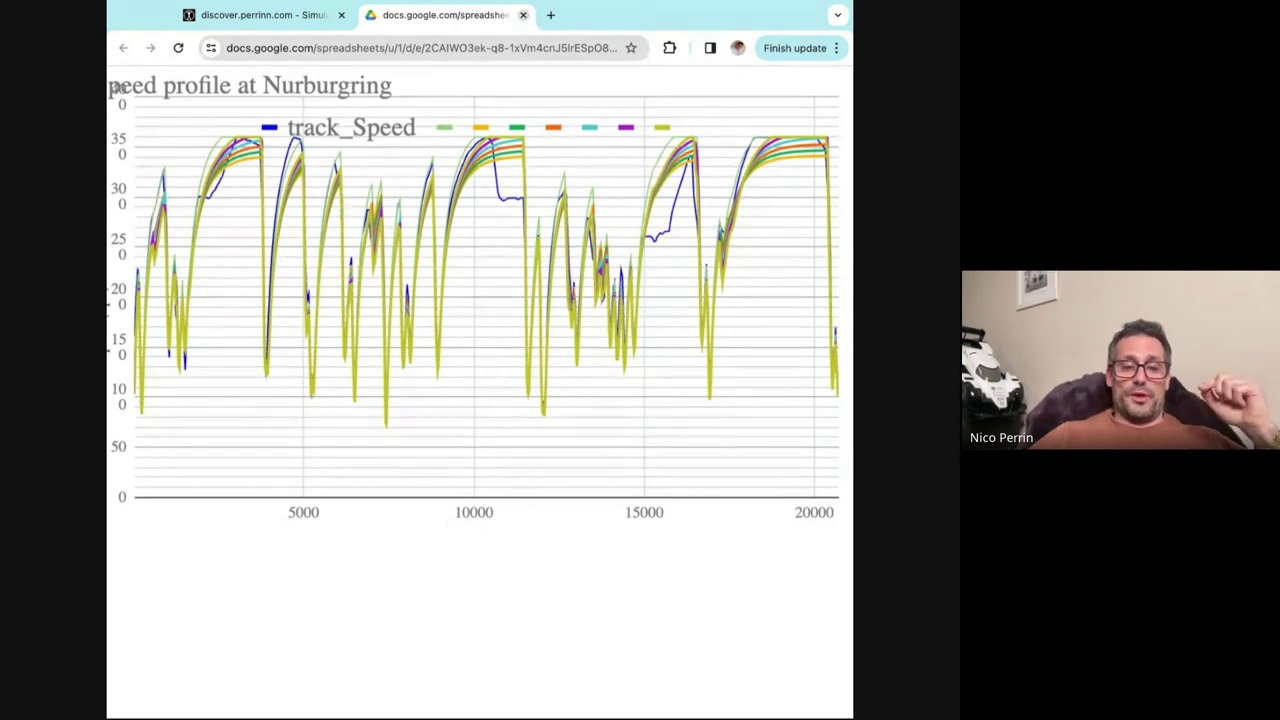
Close the Nurburgring speed profile chart and open the Param sheet of the 424 lap simulator spreadsheet.
left_click(523, 15)
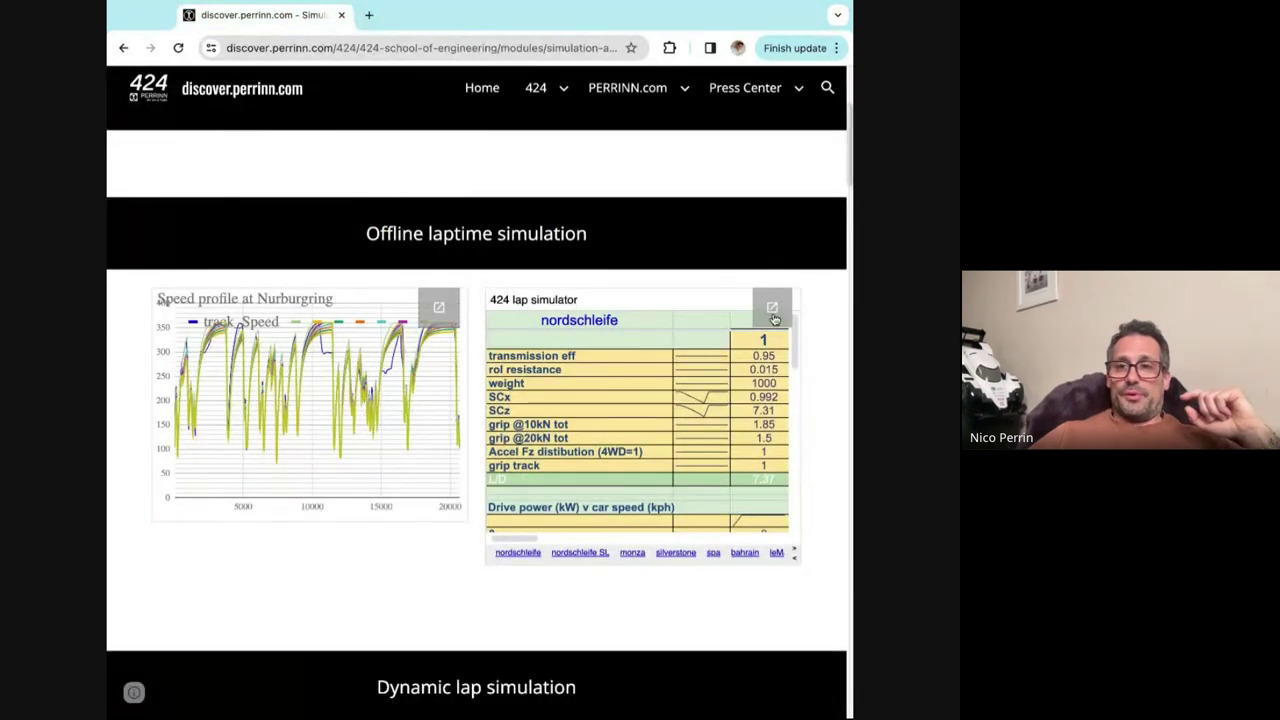
left_click(772, 312)
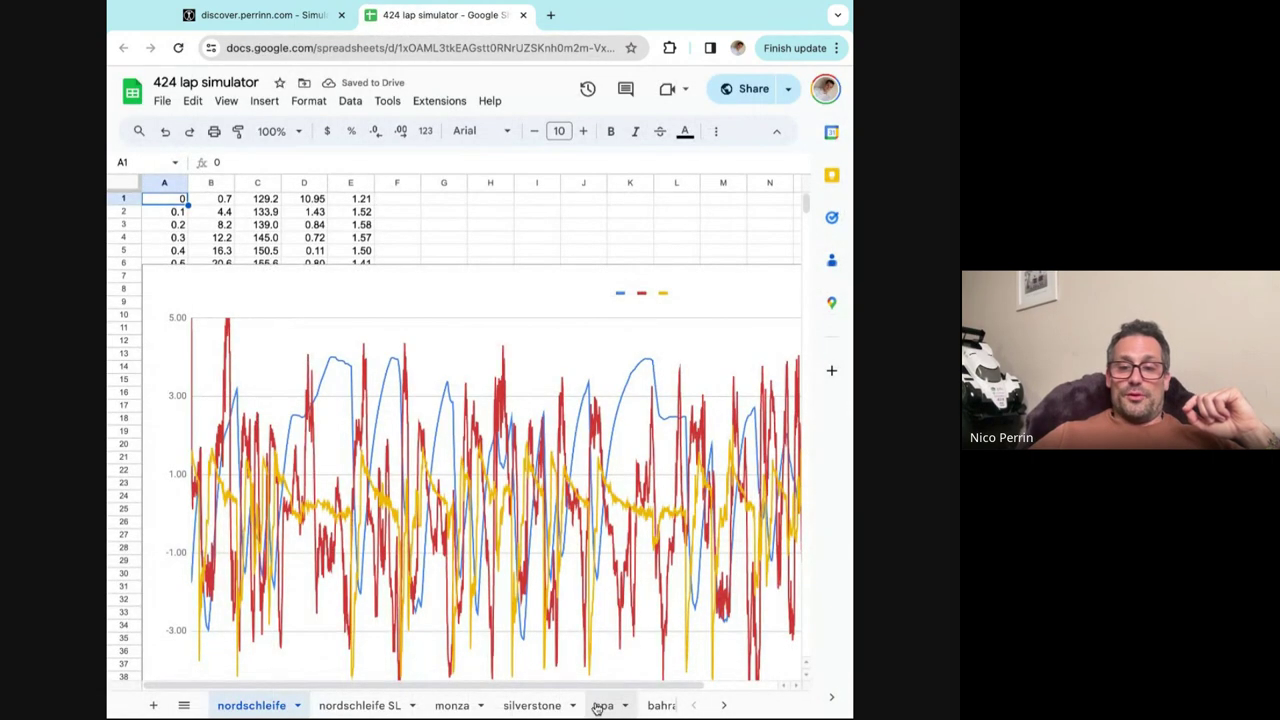
scroll(595, 707, "right", 2)
scroll(595, 707, "right", 2)
left_click(519, 706)
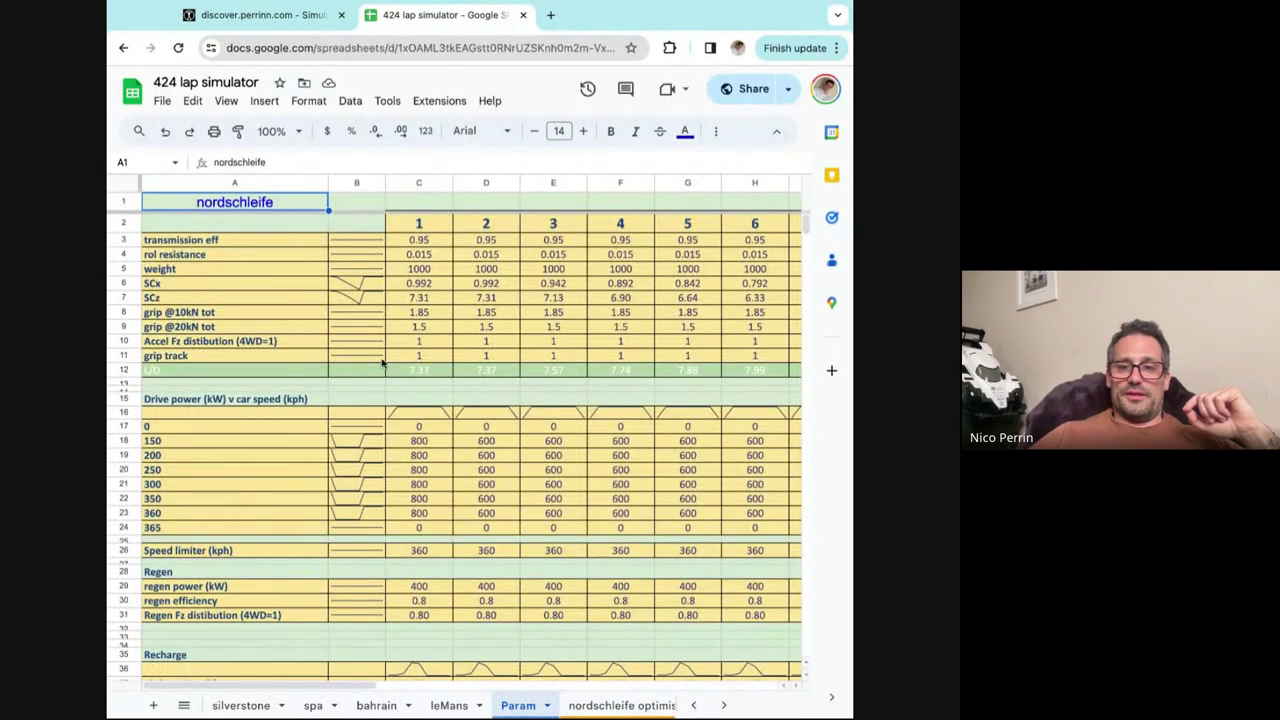
Look across the Param sheet's numbered setup columns, including the unnumbered ones beyond setup 7.
scroll(379, 404, "right", 5)
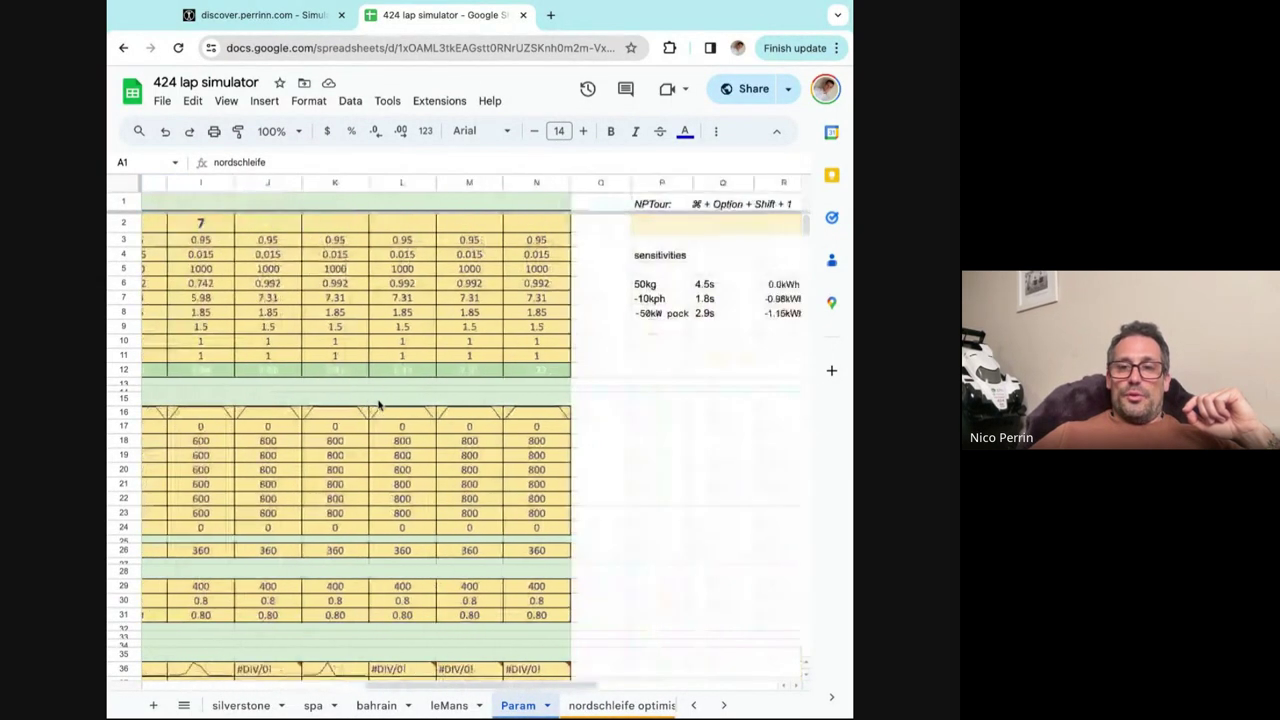
scroll(415, 400, "left", 2)
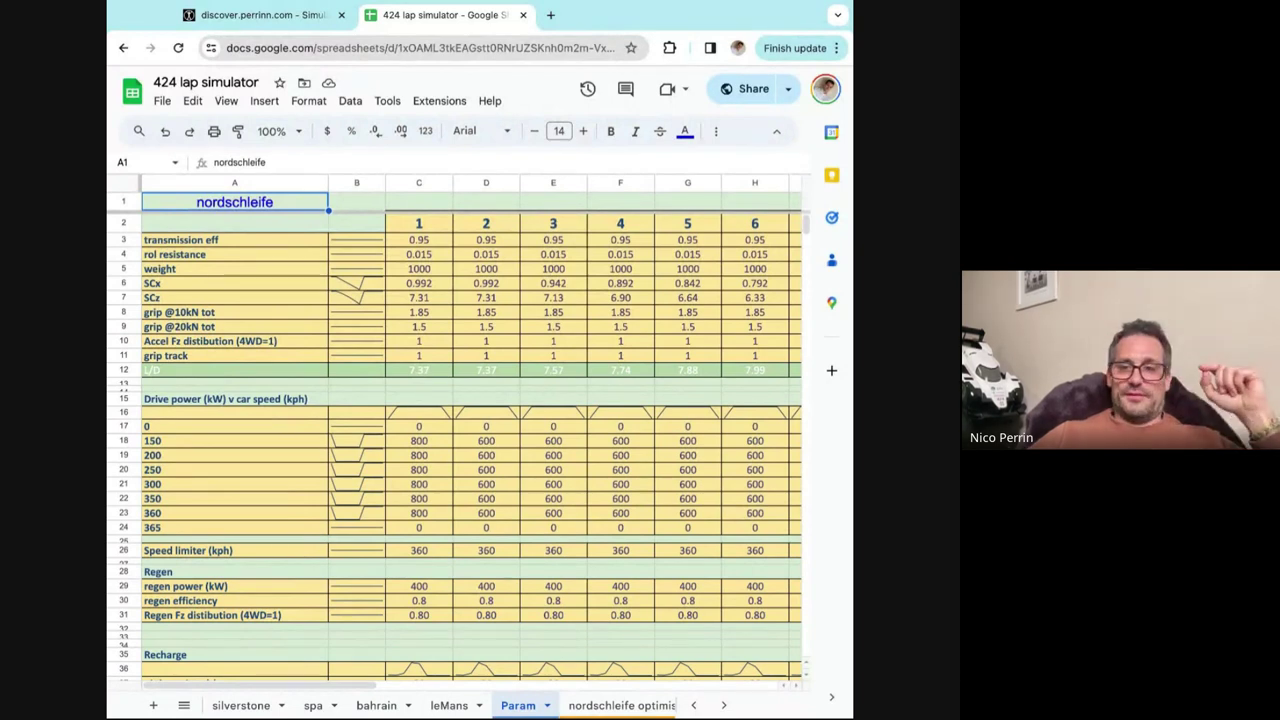
scroll(446, 420, "right", 3)
scroll(430, 355, "right", 1)
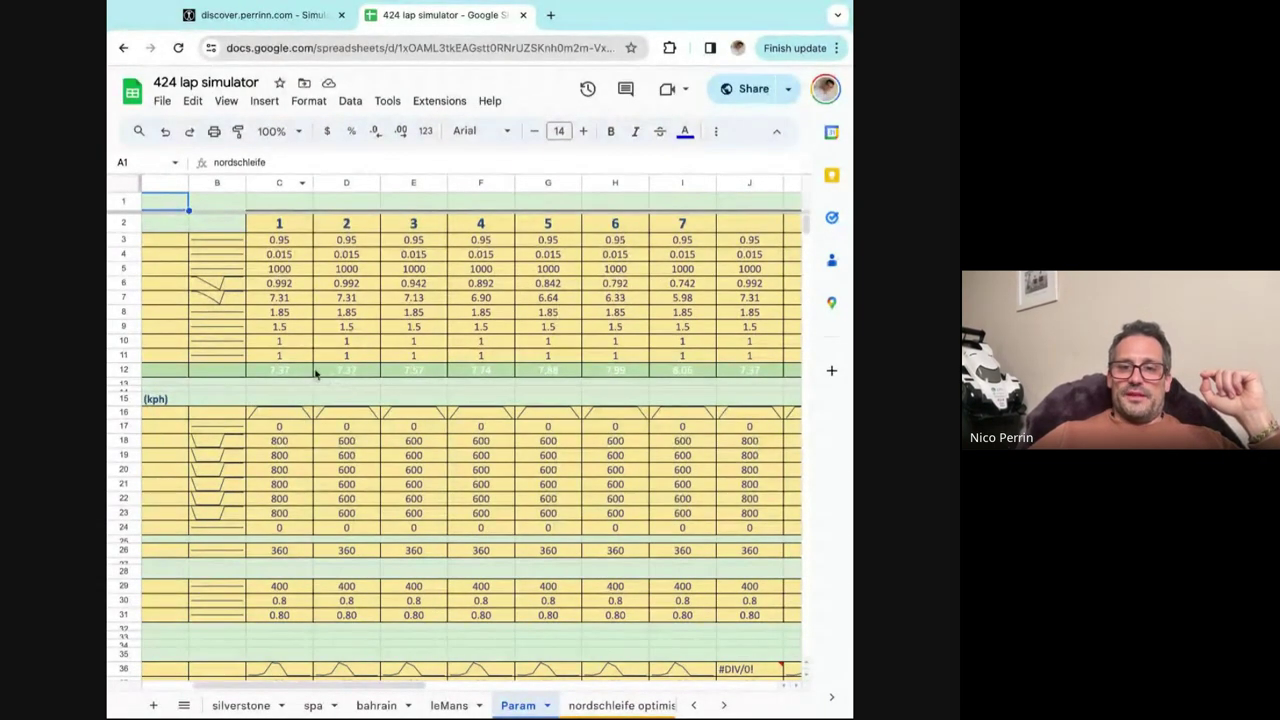
scroll(310, 375, "left", 3)
scroll(310, 375, "left", 1)
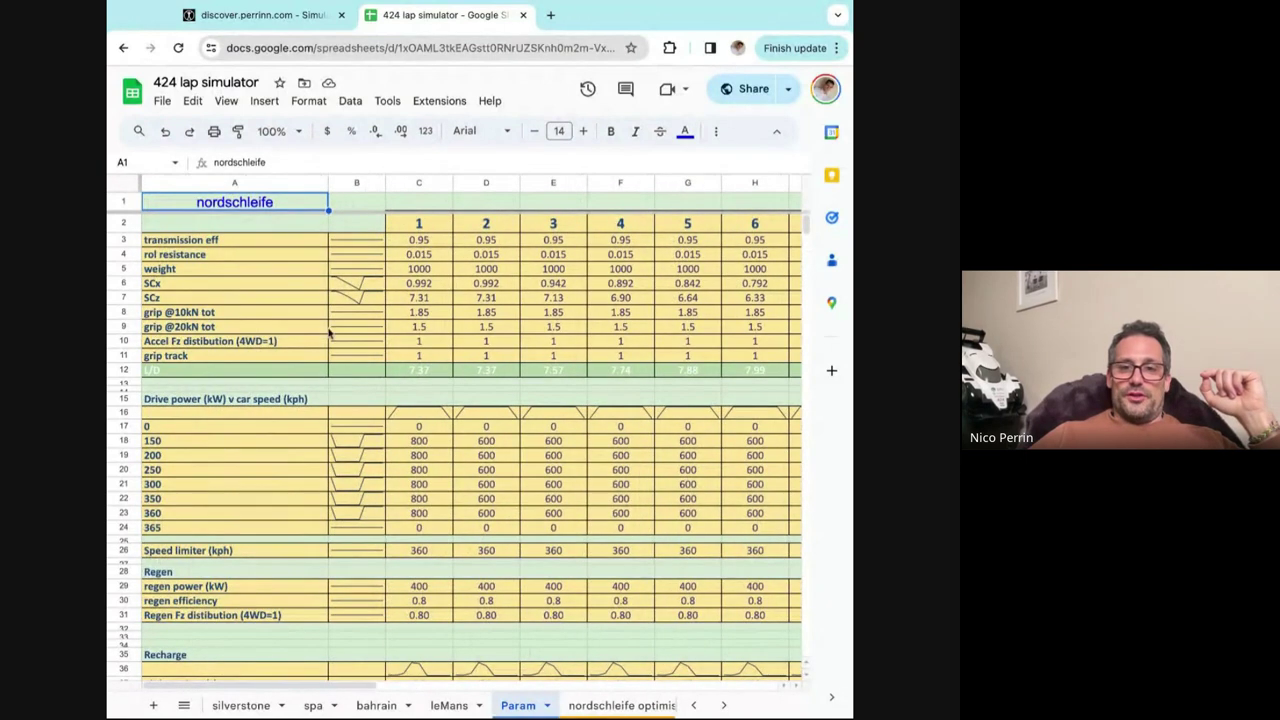
Inspect the transmission eff row, including its sparkline cell and the setup 1 value.
left_click(234, 243)
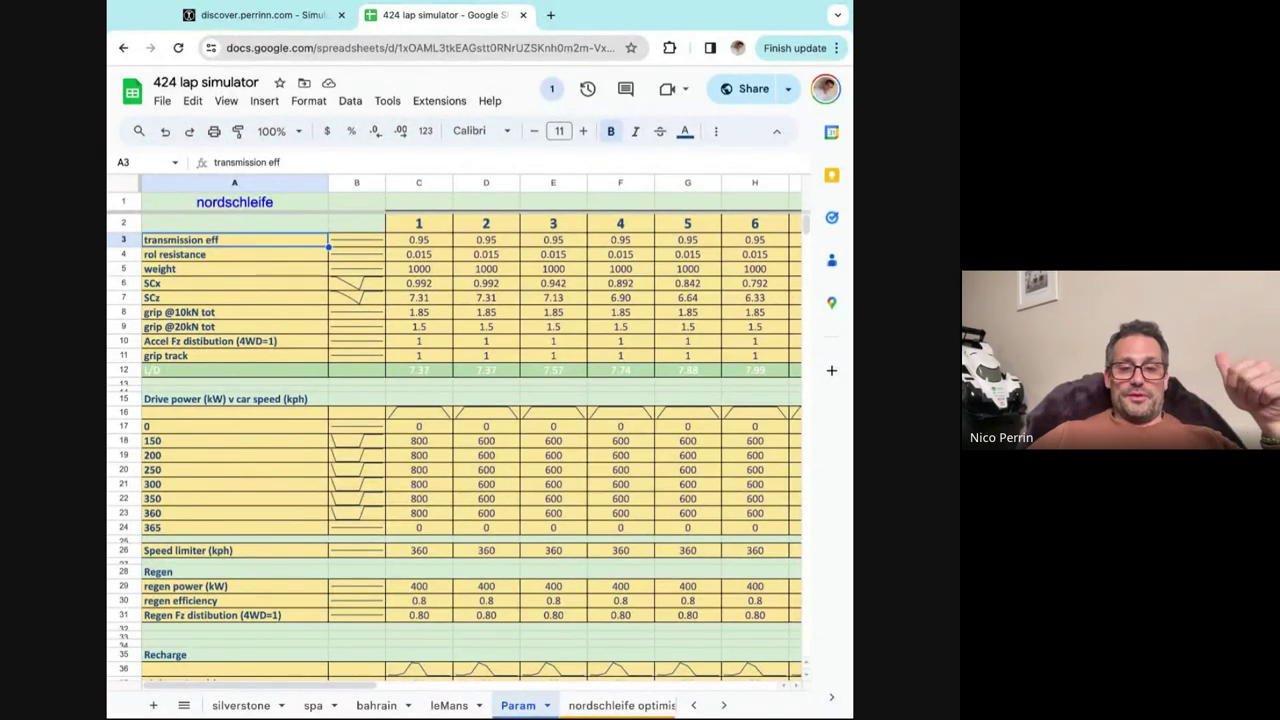
left_click(356, 240)
left_click(419, 240)
left_click(356, 240)
left_click(235, 240)
Inspect the rol resistance row, including its sparkline cell and the setup 1 value.
left_click(235, 254)
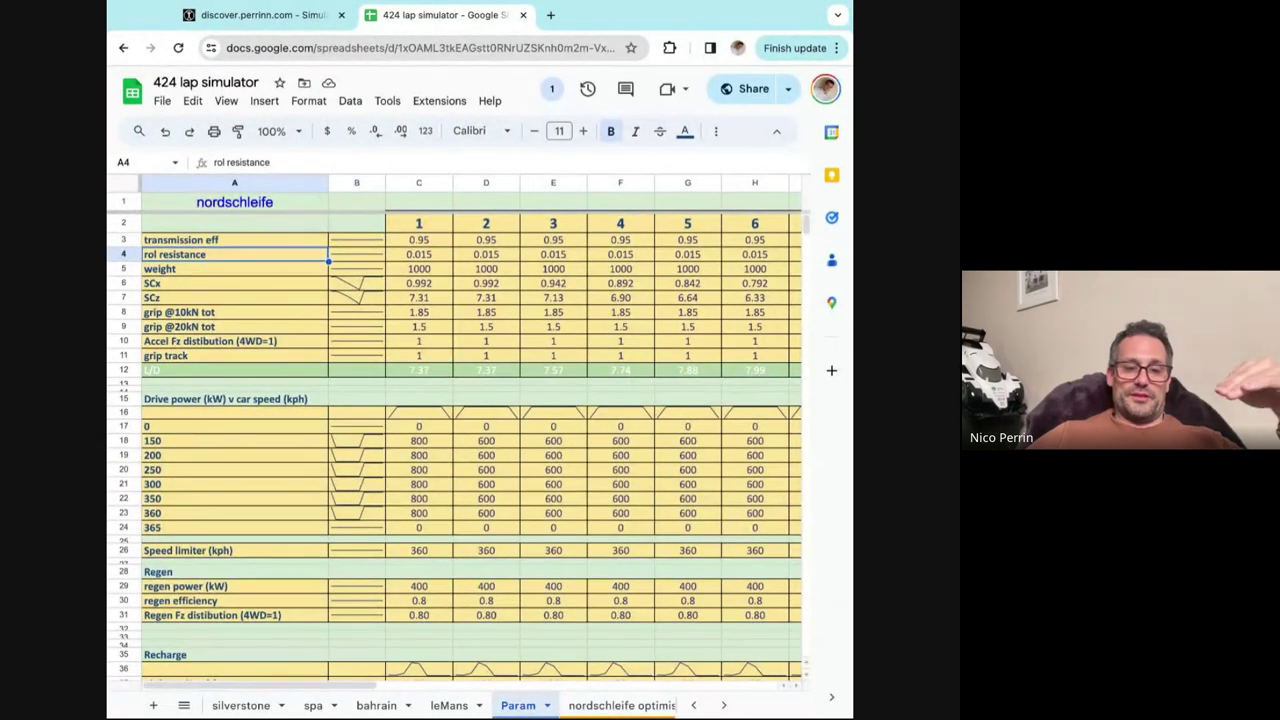
left_click(356, 254)
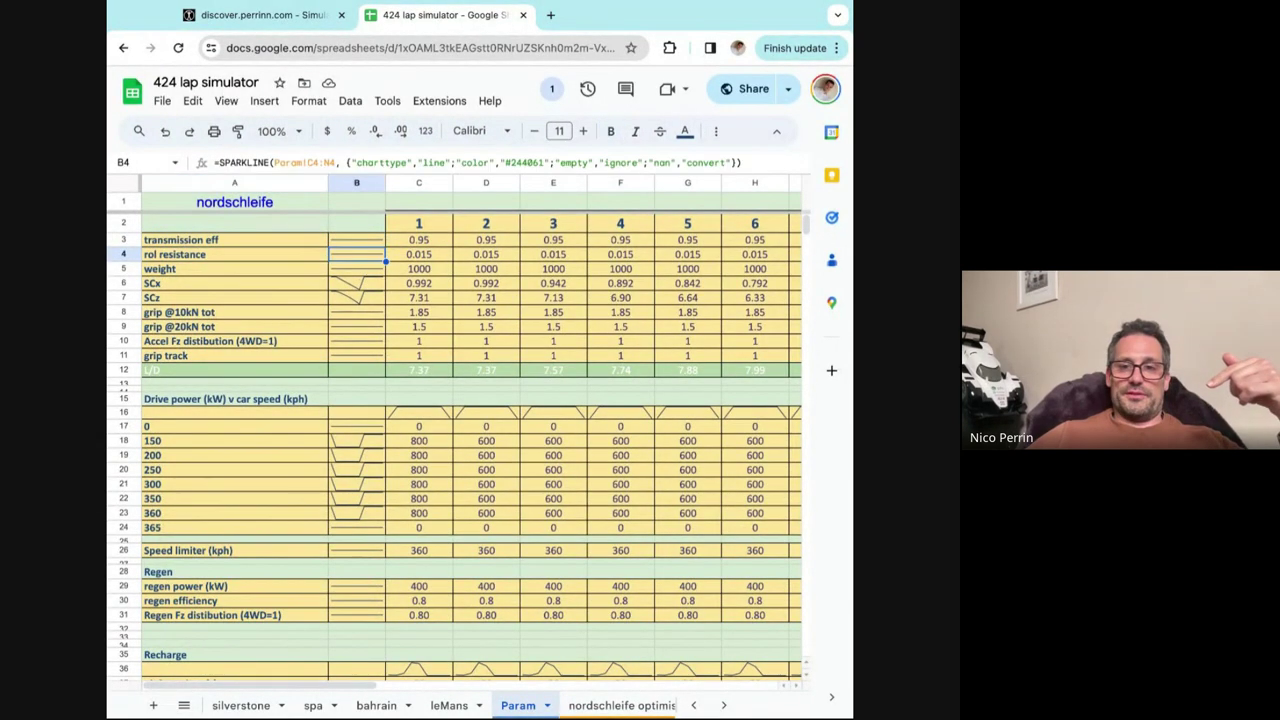
left_click(419, 254)
left_click(356, 254)
left_click(235, 254)
Inspect the weight row's values for setups 1 and 2.
left_click(235, 269)
left_click(419, 269)
left_click(486, 269)
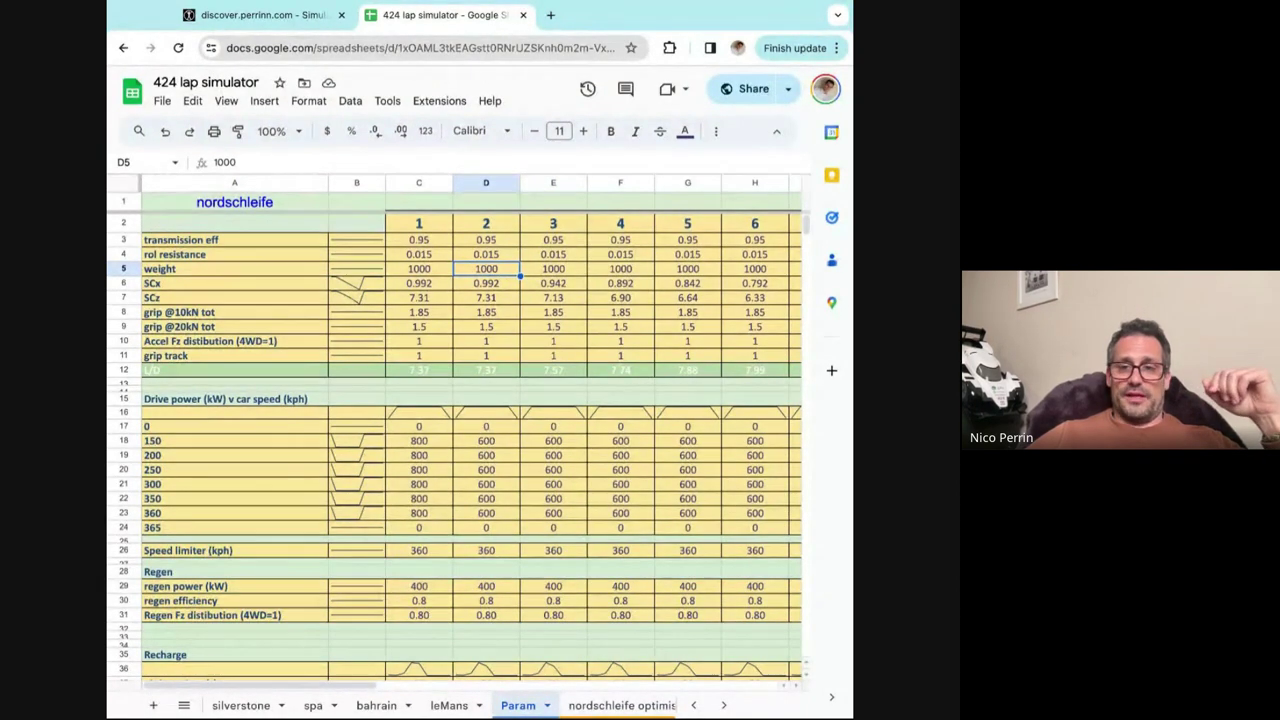
key("Left")
key("Left")
key("Left")
Inspect the SCx row's sparkline and setup 1 value, along with the SCz formula for setup 1.
key("Down")
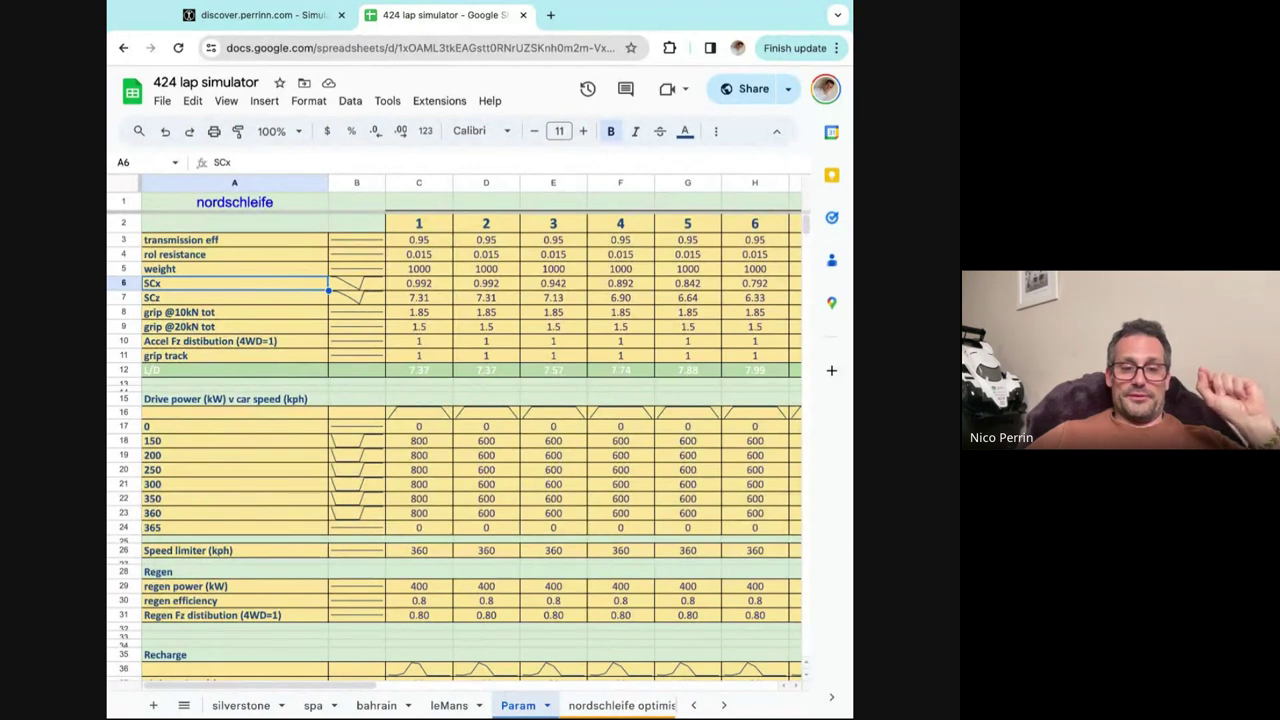
left_click(356, 283)
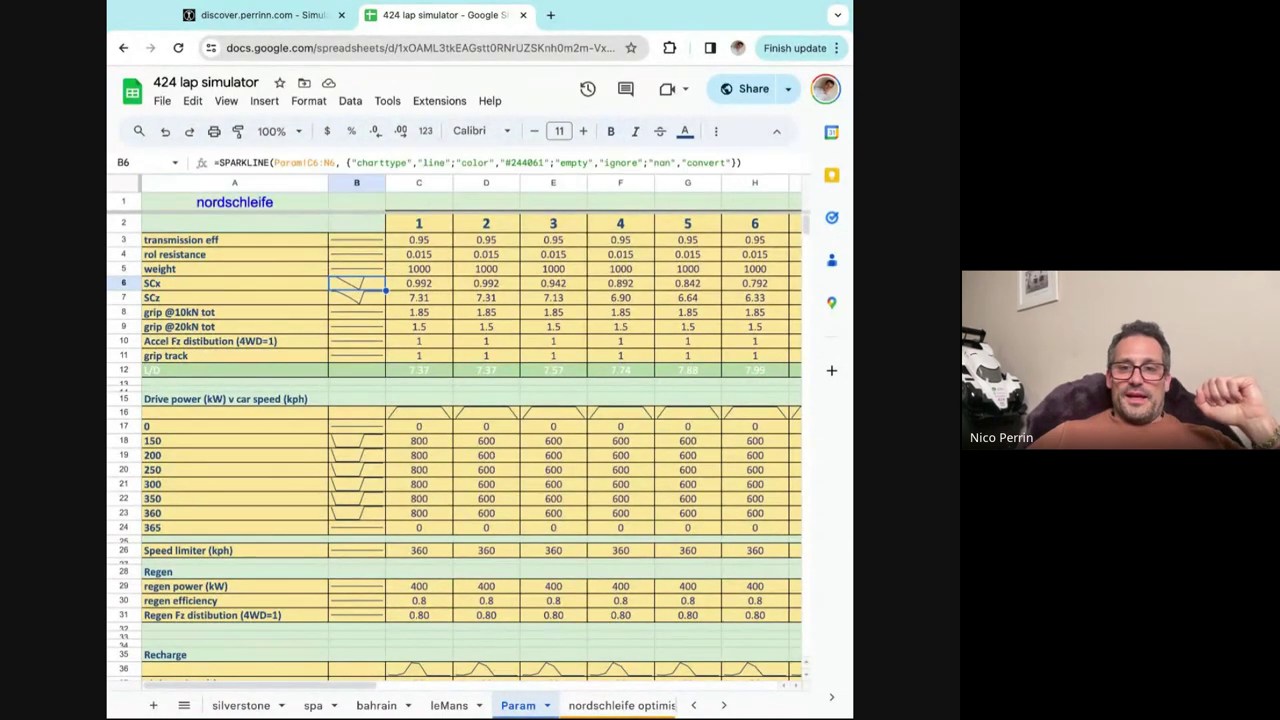
key("Right")
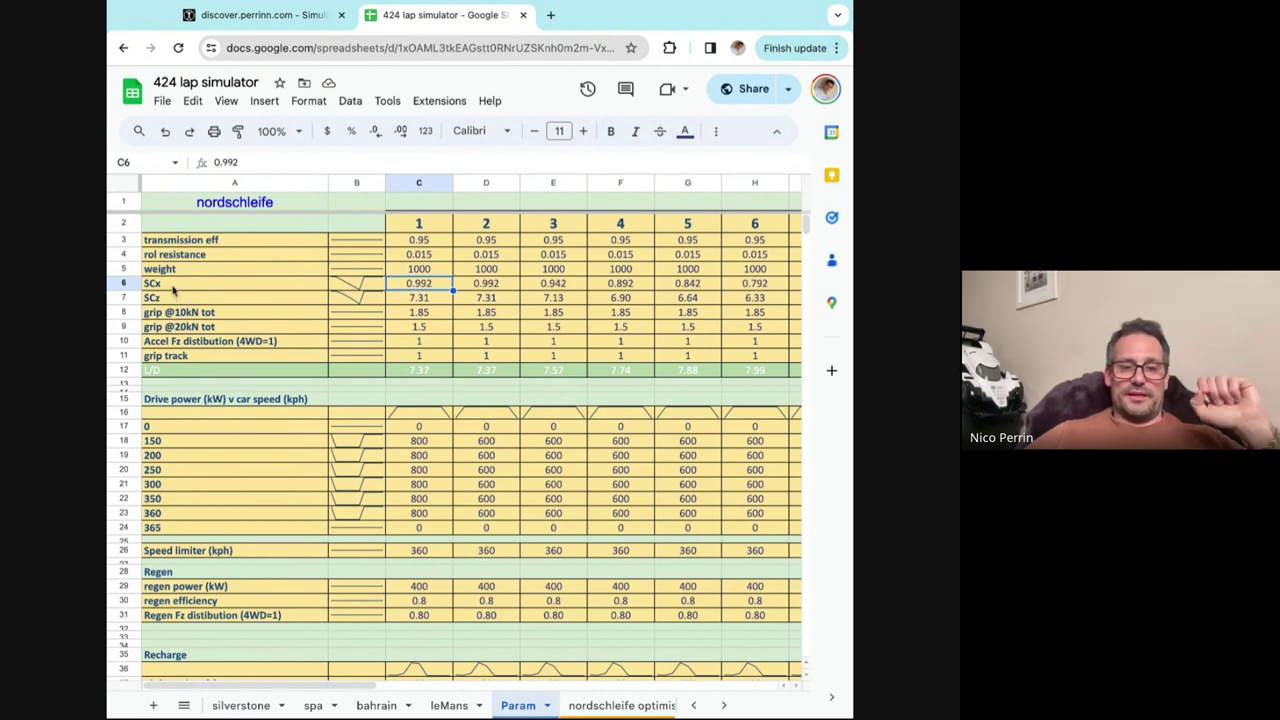
left_click(420, 299)
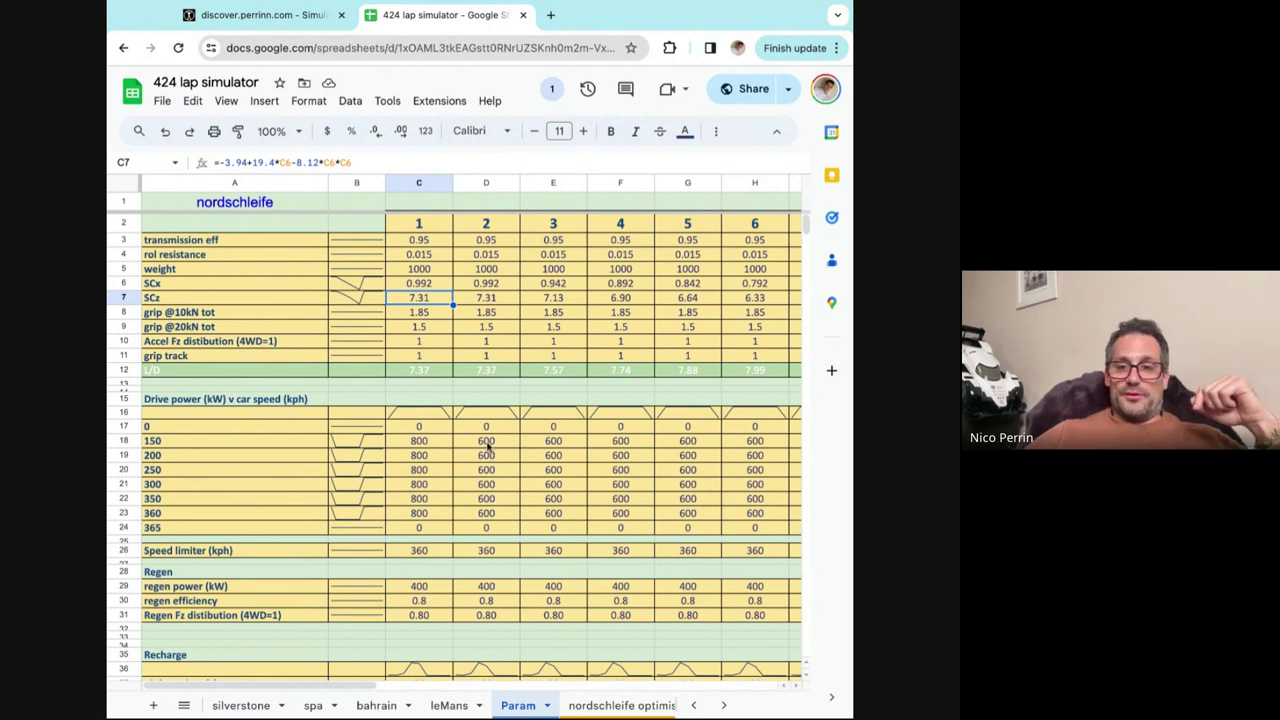
Highlight the drive power values from 150 to 360 kph for setups 2 to 6 (D18:H23) for review.
left_click_drag(486, 441, 688, 484)
key("shift+Right")
key("shift+Down")
key("shift+Down")
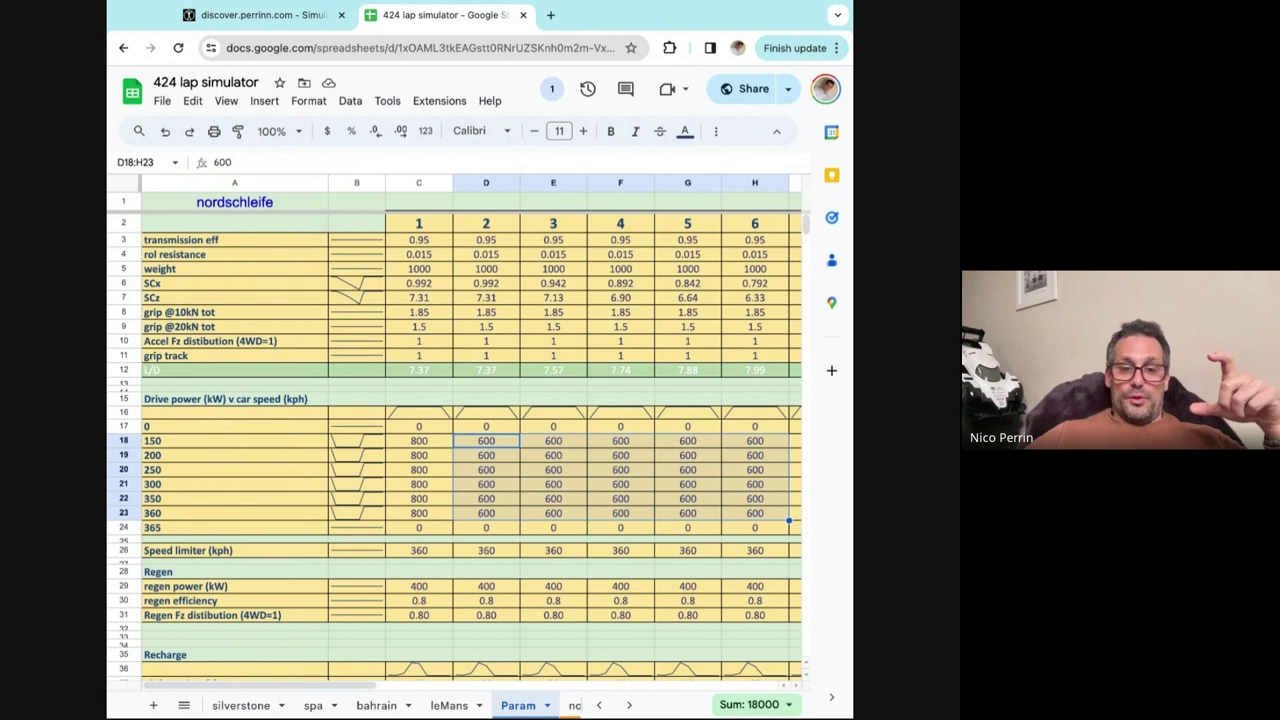
left_click(470, 446)
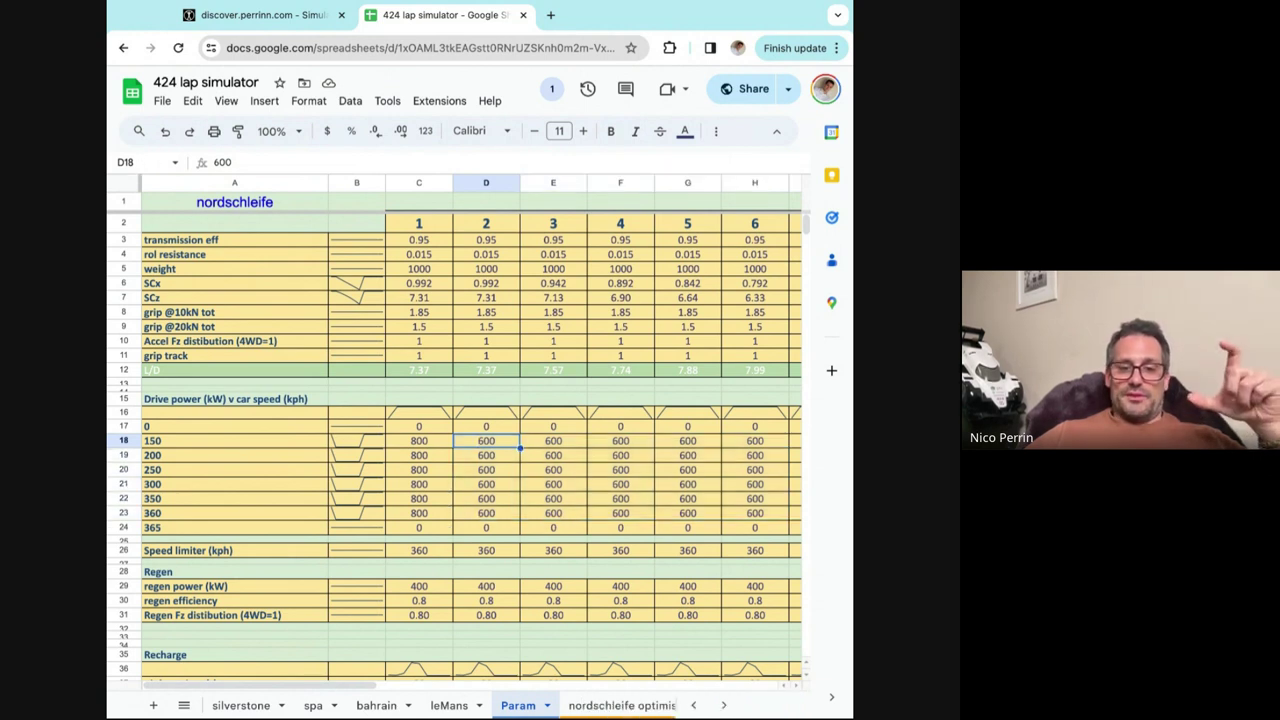
left_click_drag(470, 446, 755, 512)
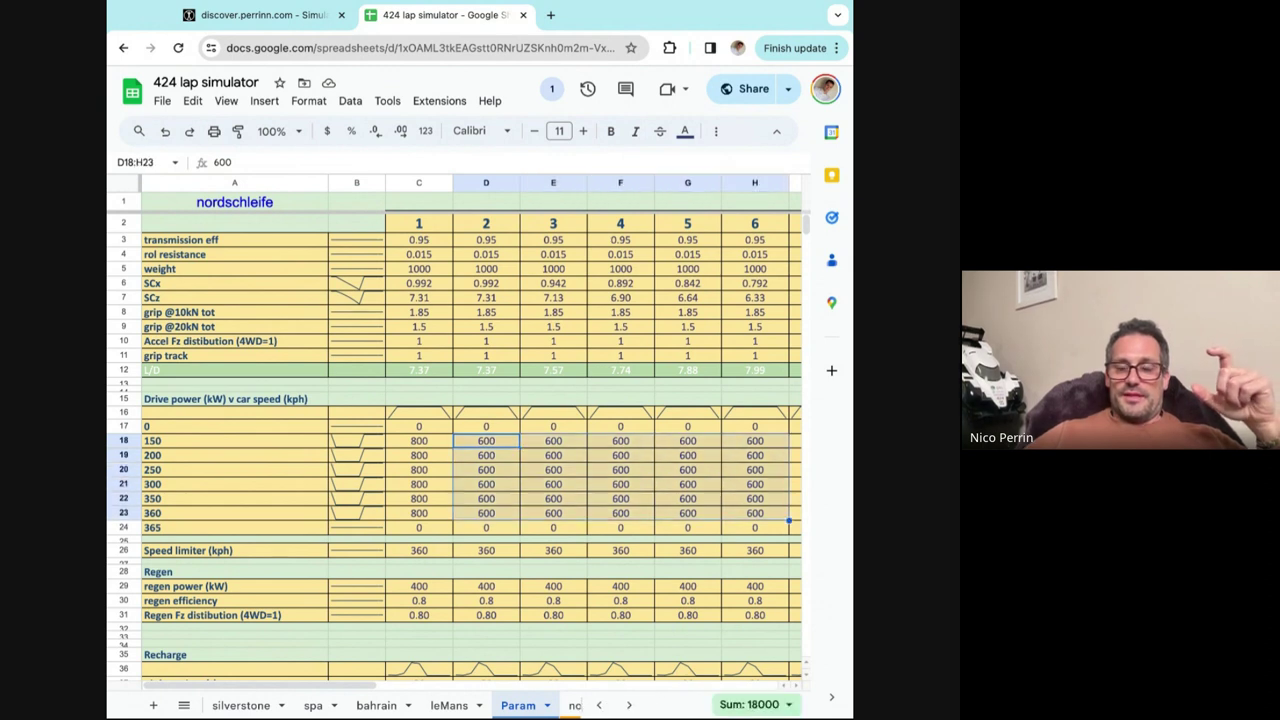
left_click(490, 468)
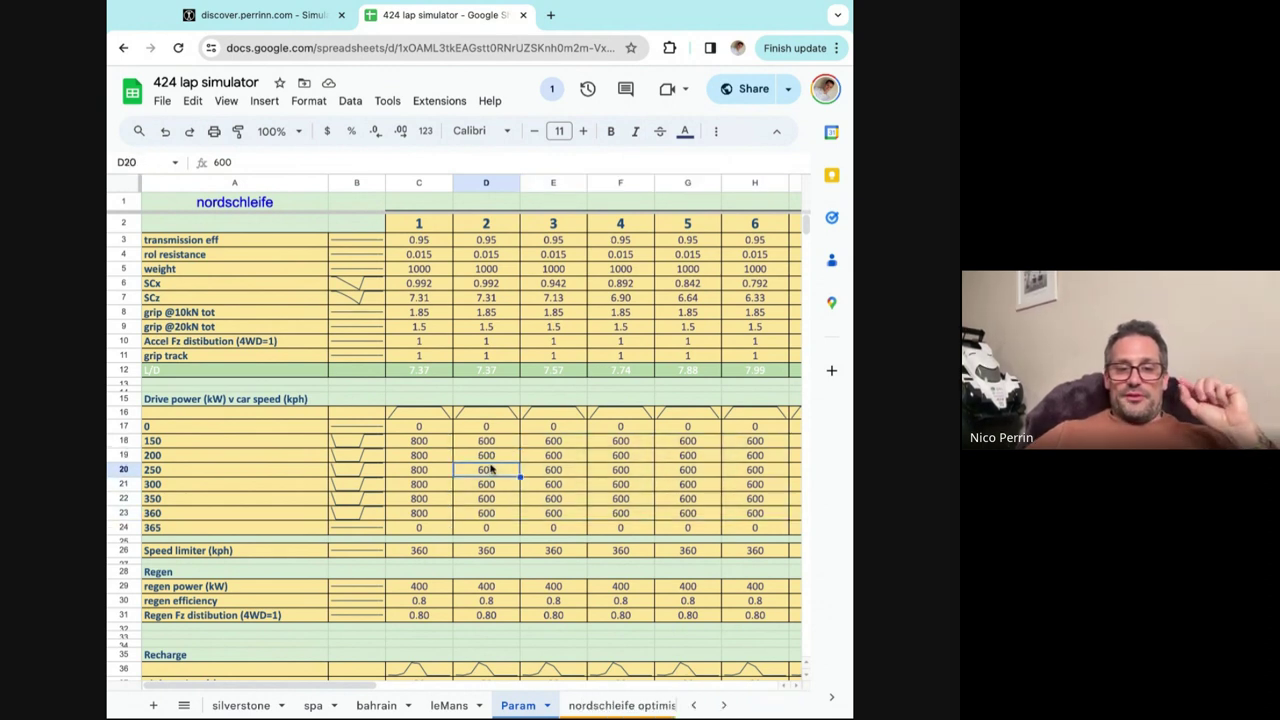
Compare the 150 to 360 kph drive power values of setup 1 (C18:C23) with those of setup 2 (D18:D23).
left_click(422, 441)
key("shift+Down")
key("shift+Down")
key("shift+Down")
key("shift+Down")
key("shift+Down")
left_click(483, 443)
key("shift+Down")
key("shift+Down")
key("shift+Down")
key("shift+Down")
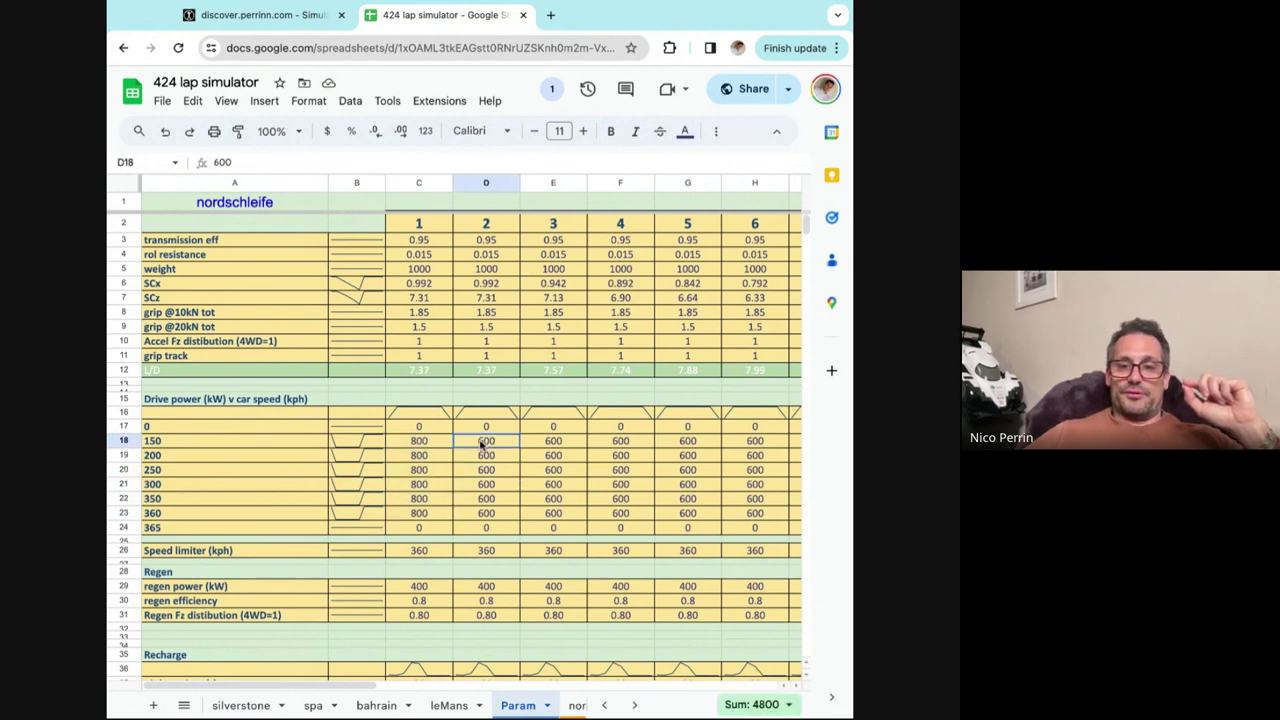
key("shift+Down")
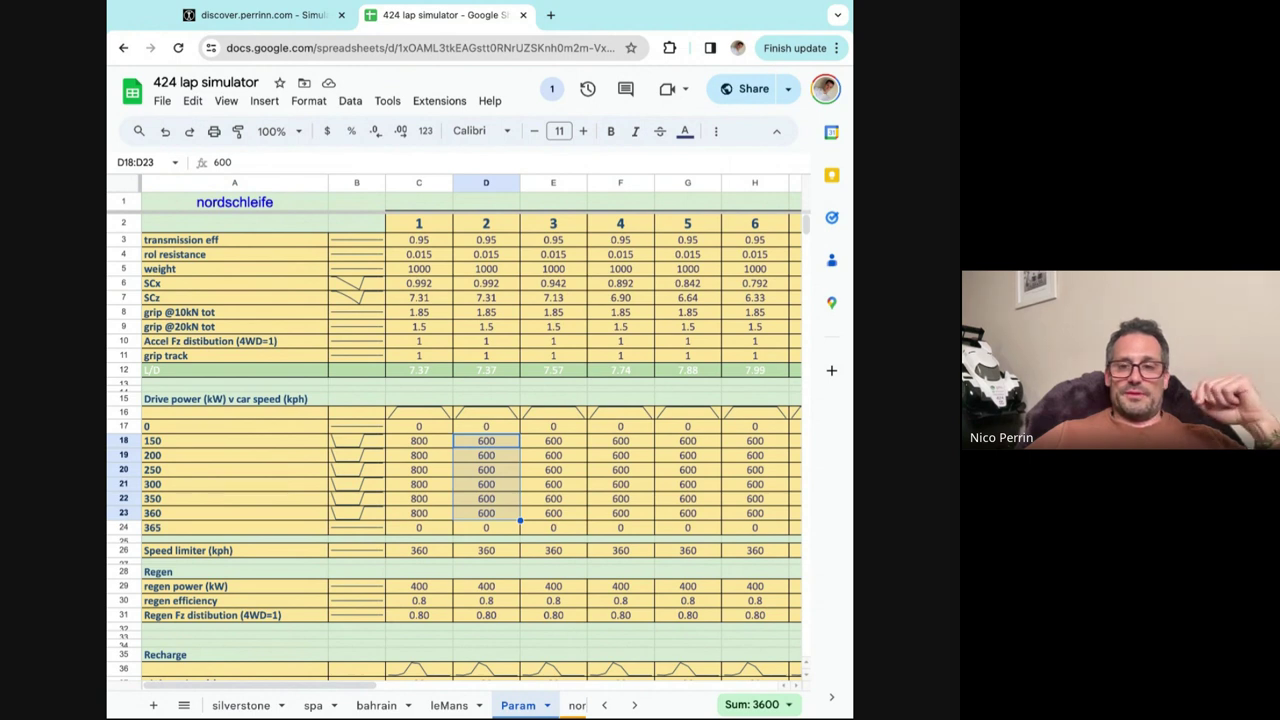
Review the setup 1 SCx value, the Speed limiter row, and the regen power, efficiency and Fz distribution rows.
left_click(430, 285)
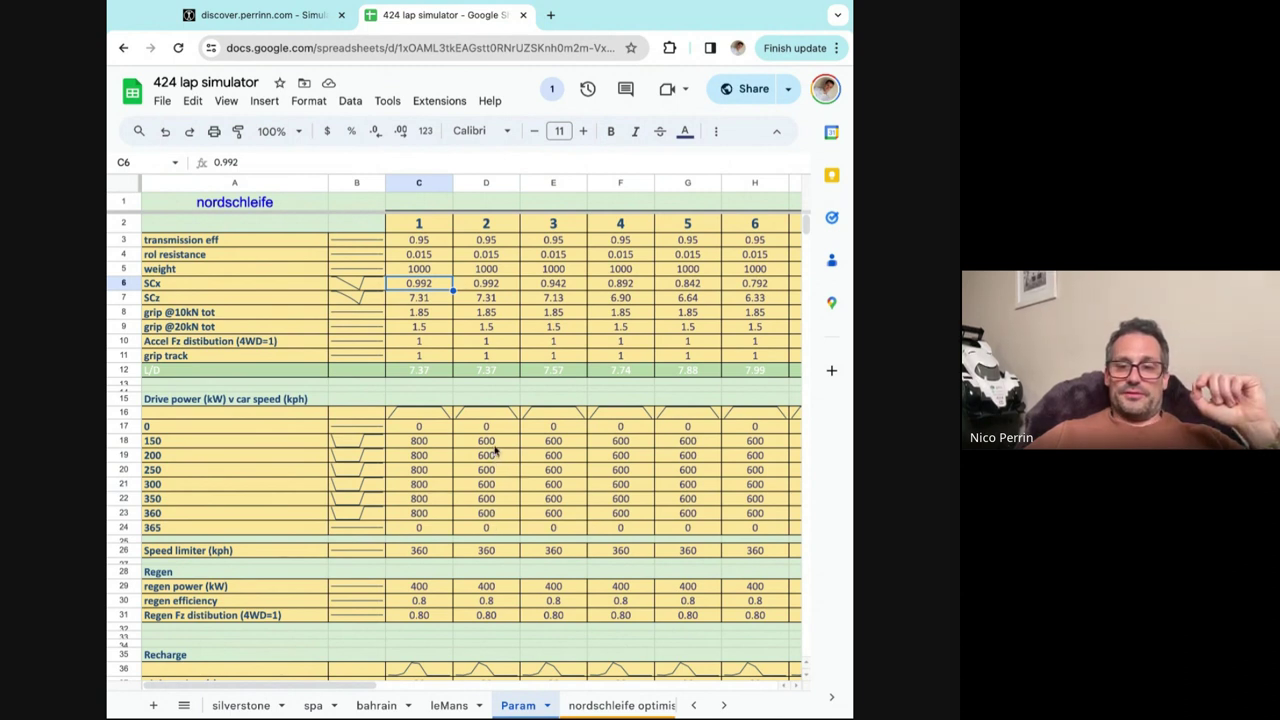
left_click(124, 550)
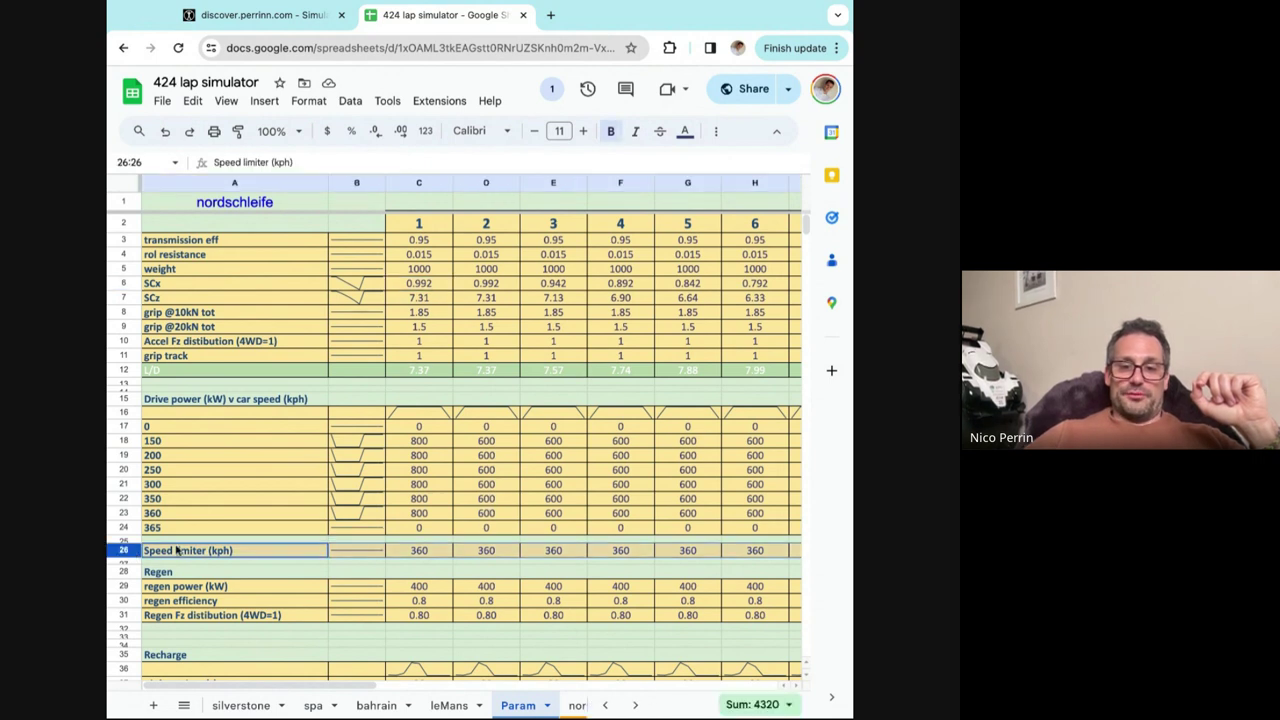
left_click(762, 553)
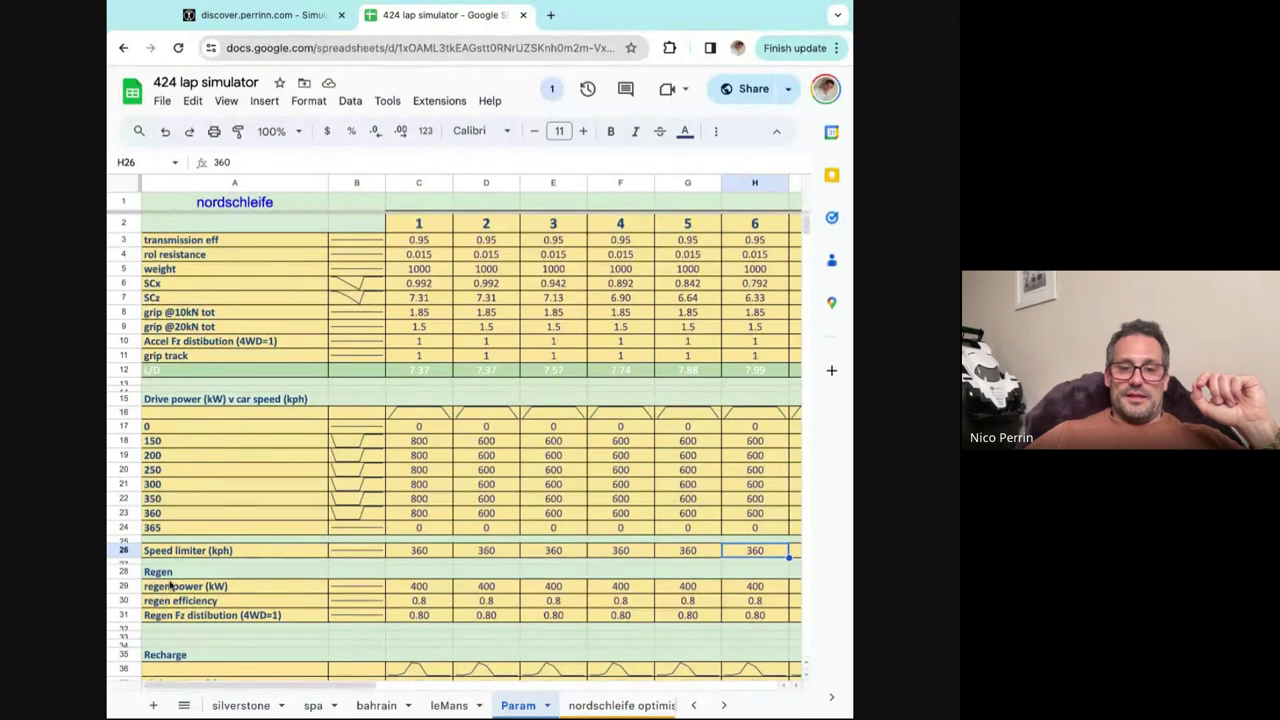
left_click(130, 586)
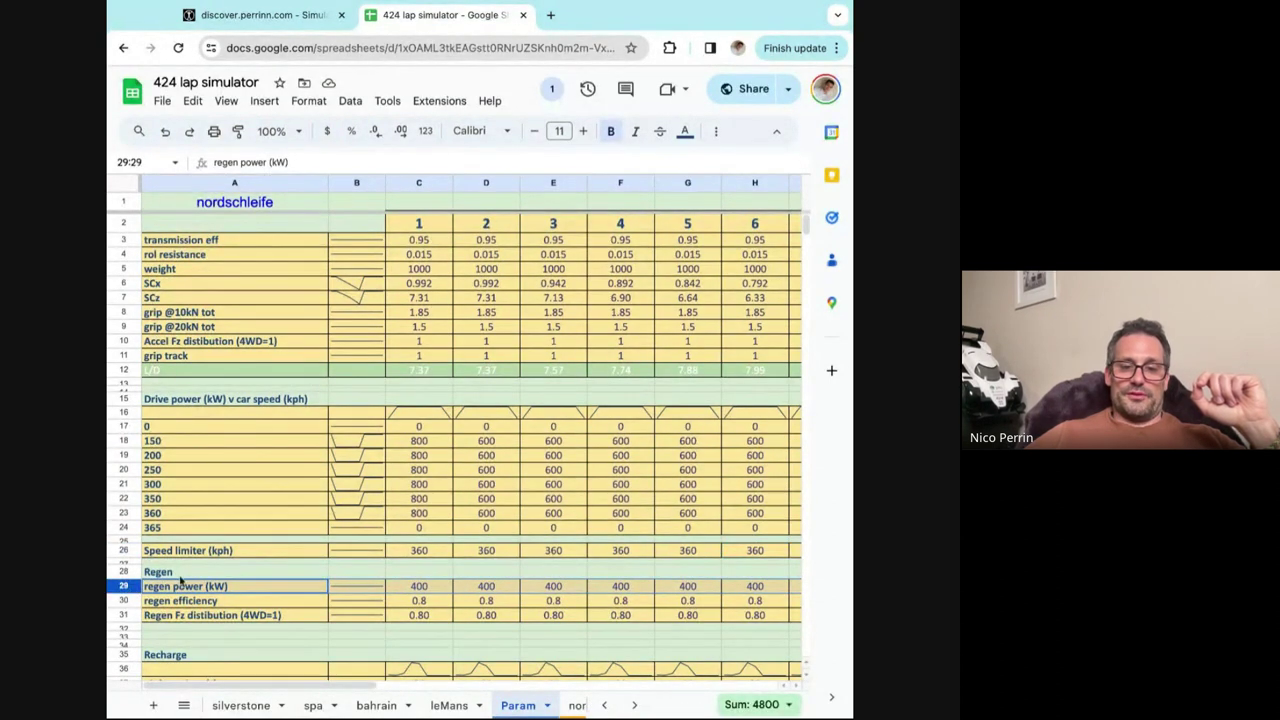
left_click(417, 604)
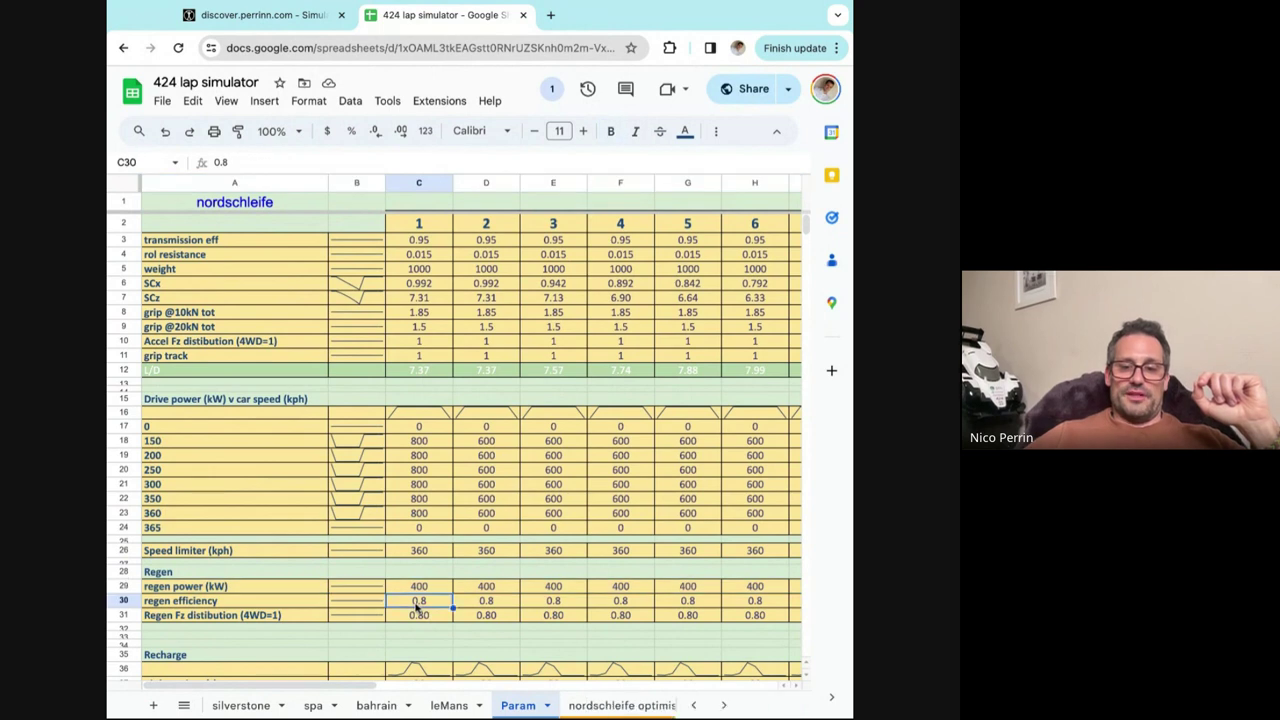
left_click(421, 618)
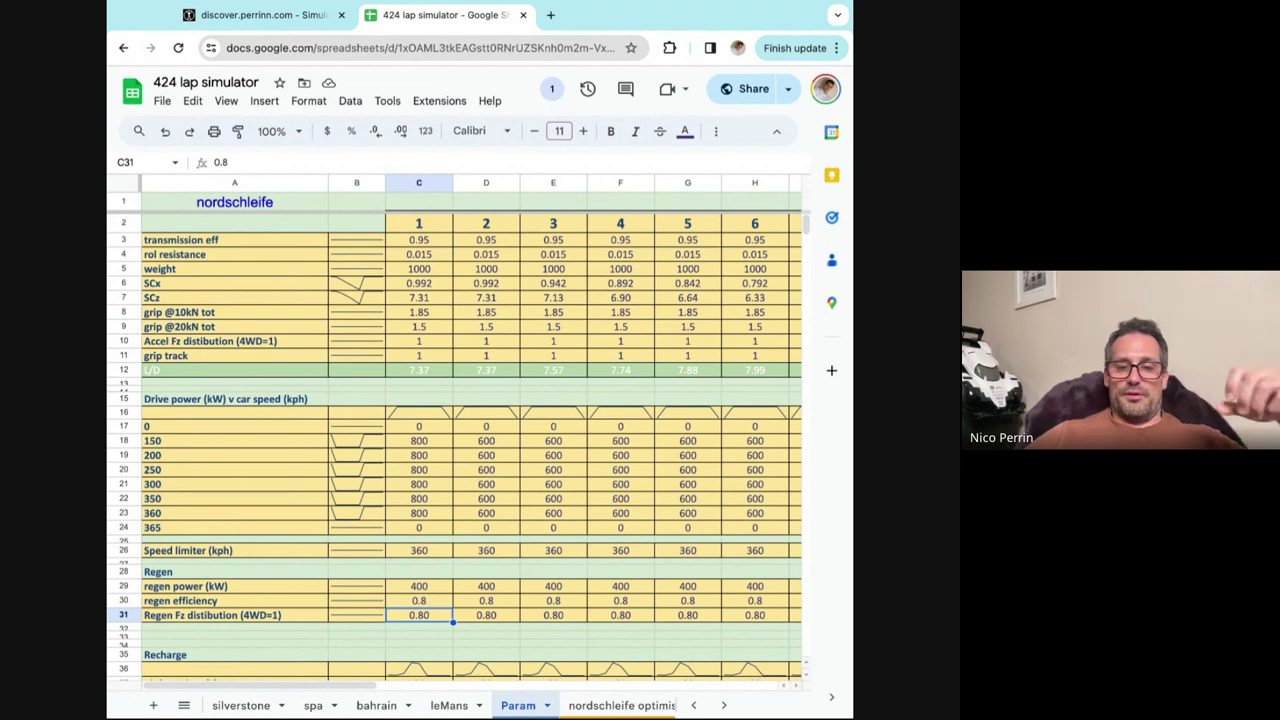
left_click(551, 616)
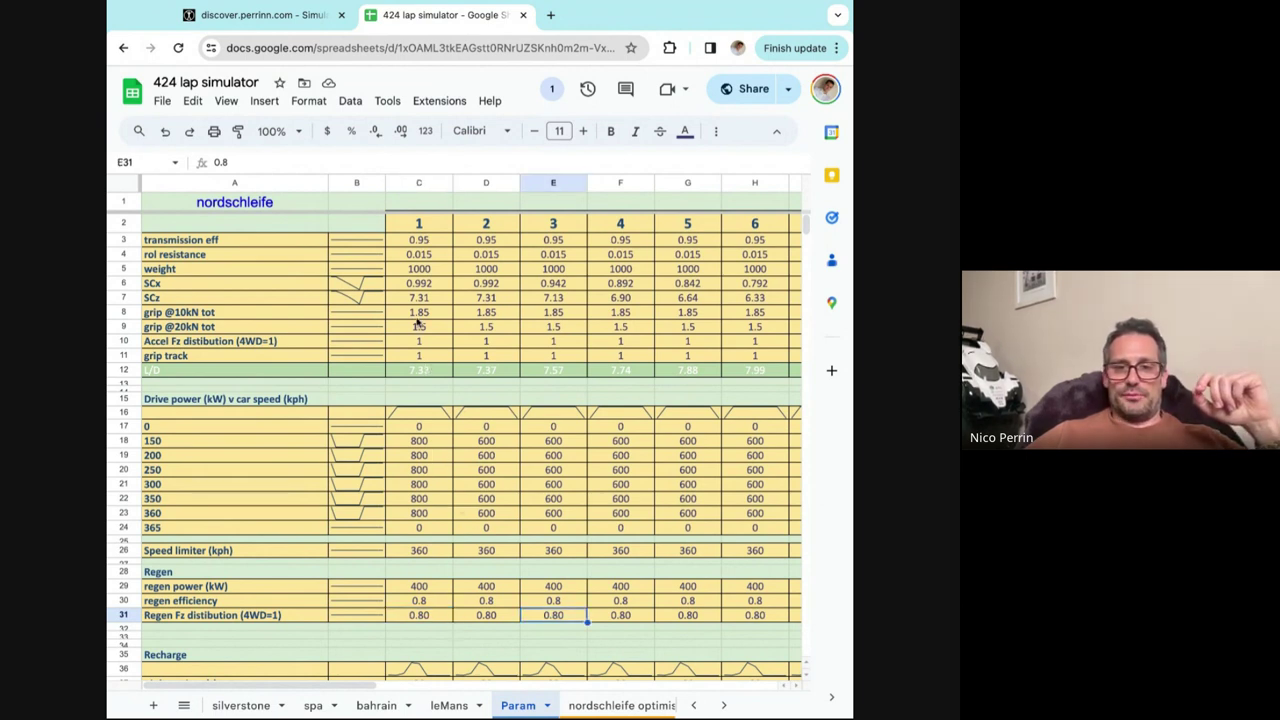
Examine how the SCx values and formulas vary across setups 2 to 7.
left_click(480, 284)
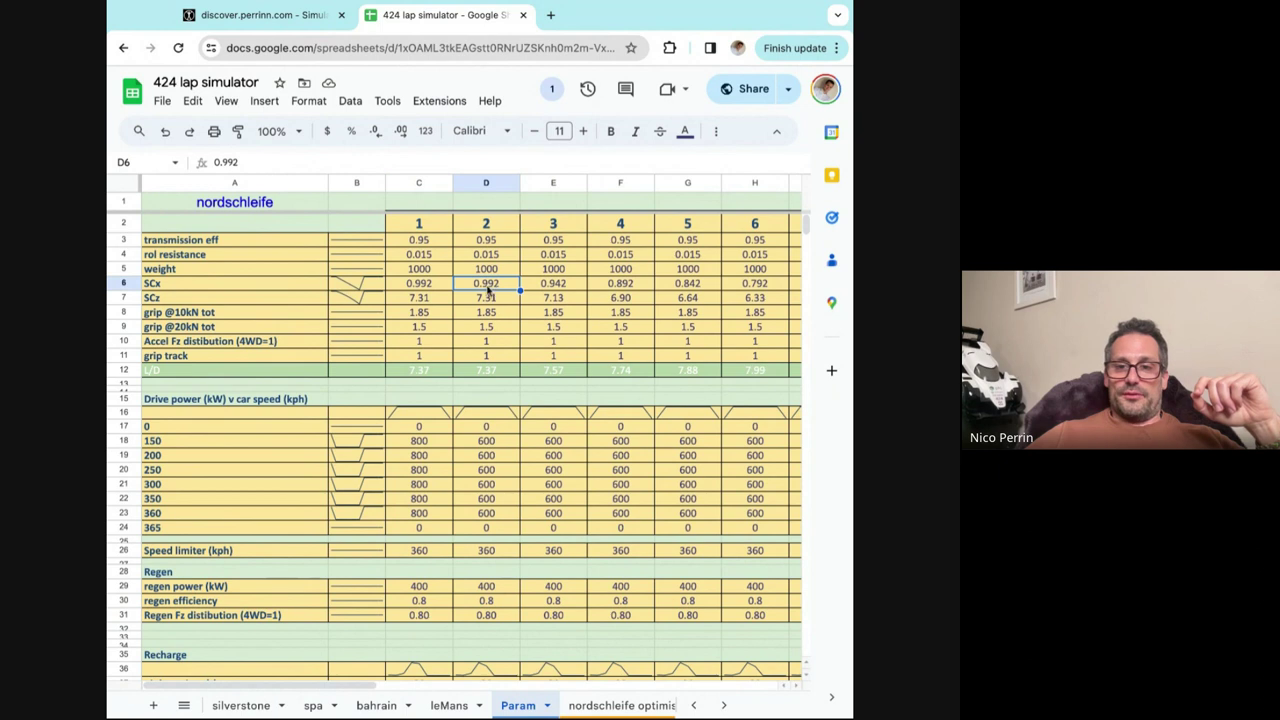
left_click(552, 288)
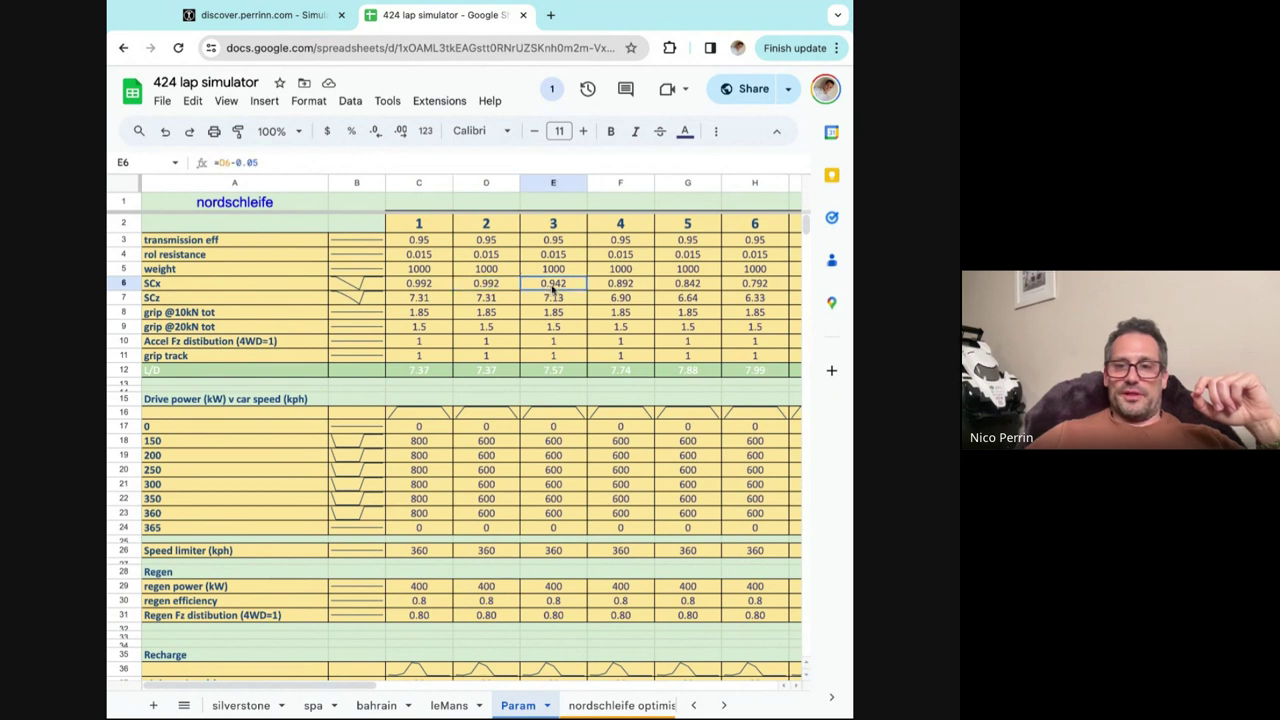
left_click(615, 287)
key("Right")
key("Right")
scroll(615, 287, "right", 2)
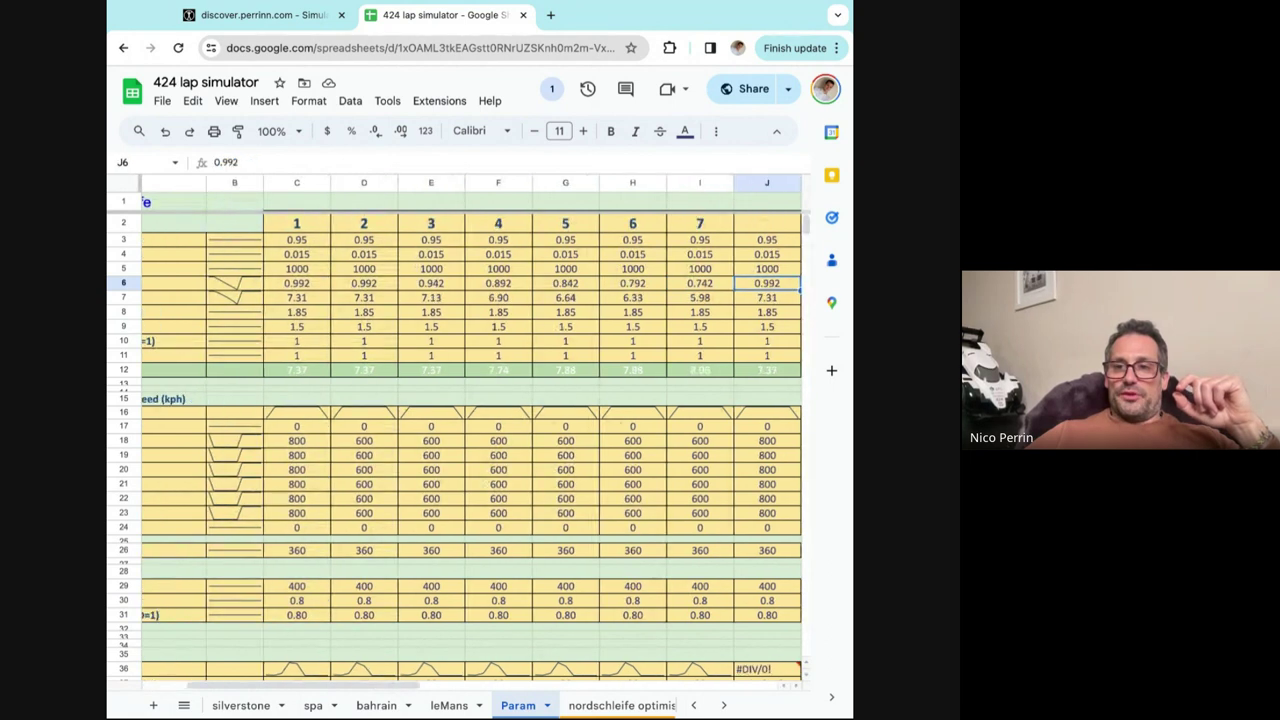
key("Right")
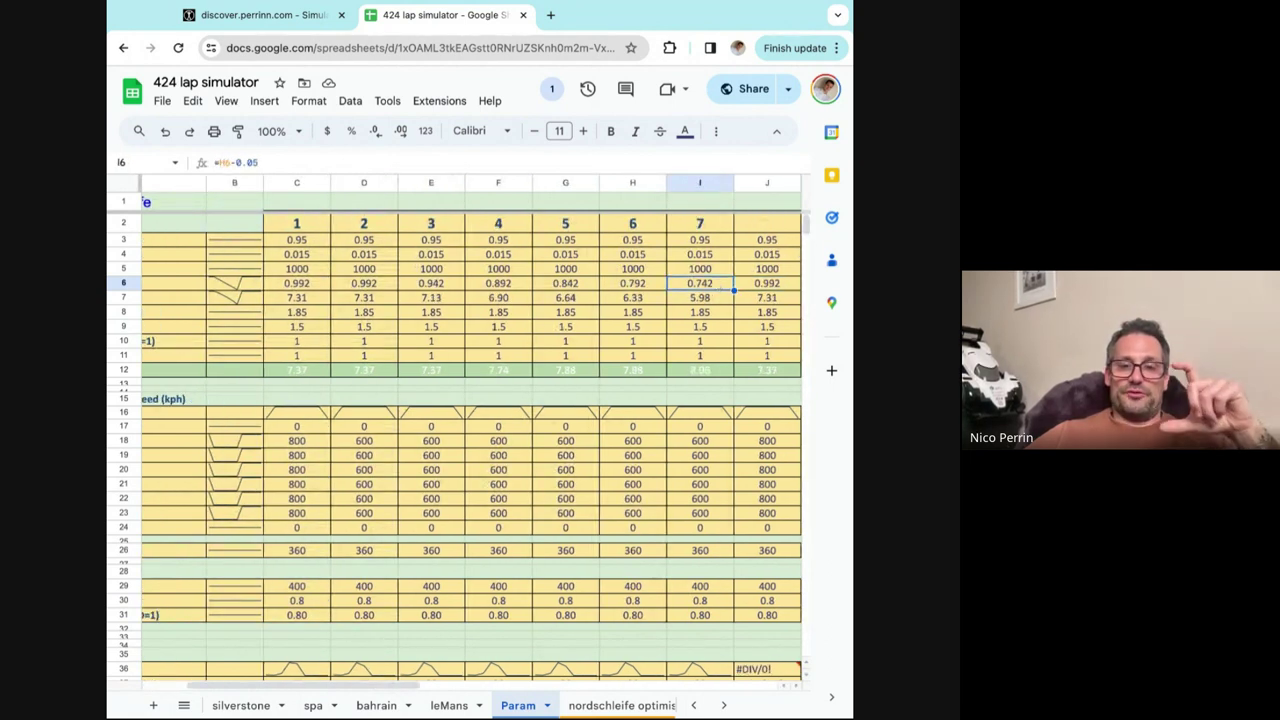
left_click(341, 288)
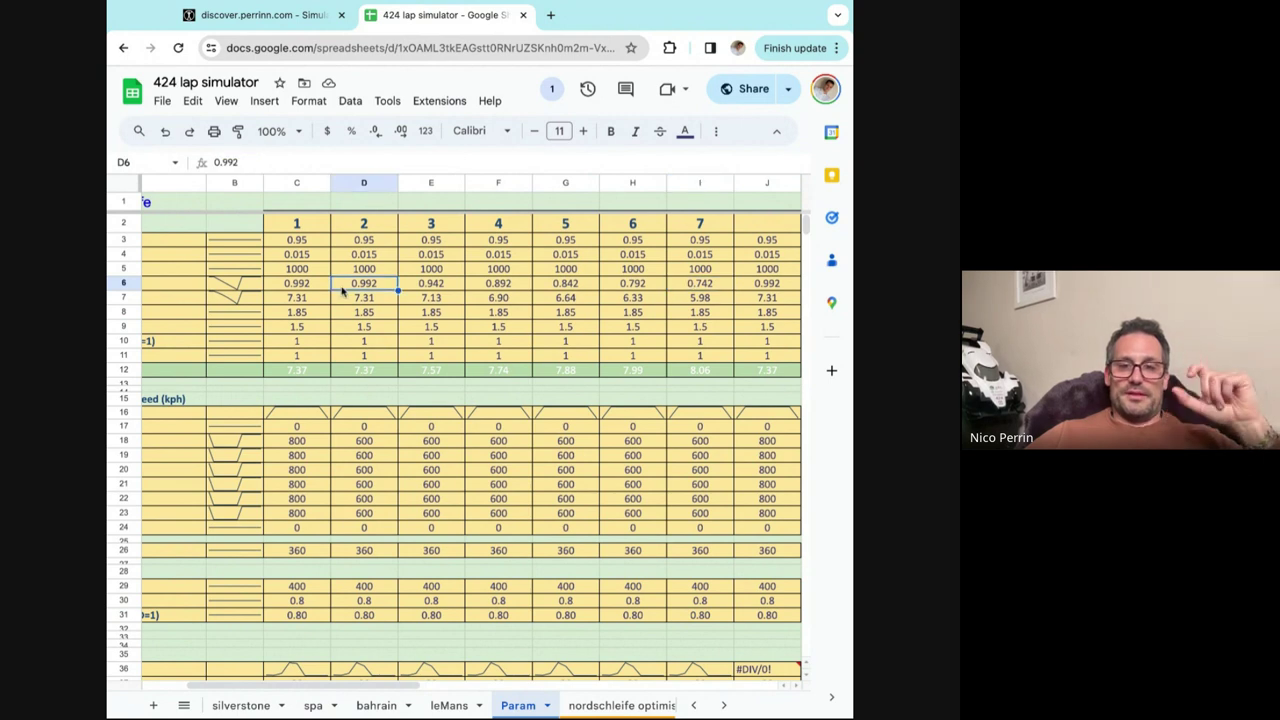
Examine the SCz formulas across the setups, starting from setup 2 and returning to it.
left_click(351, 301)
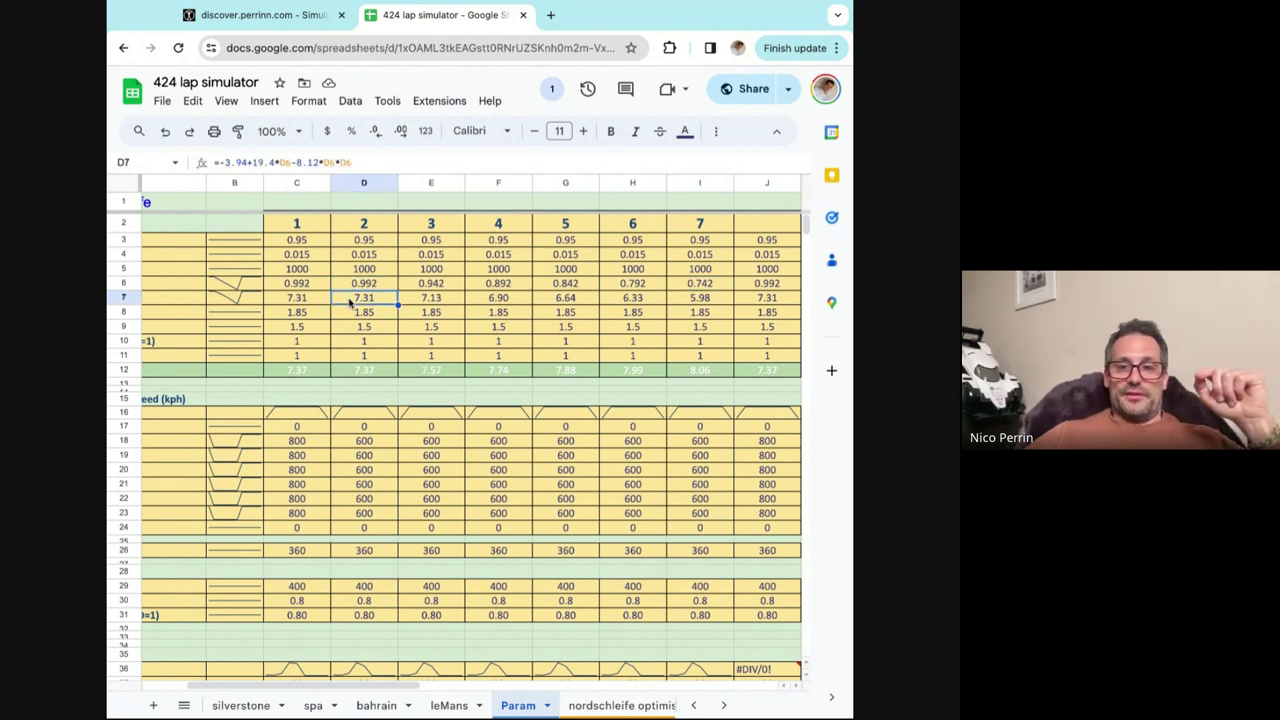
key("Right")
key("Right")
key("Right")
key("Right")
key("Left")
key("Left")
key("Left")
key("Left")
key("Left")
key("Right")
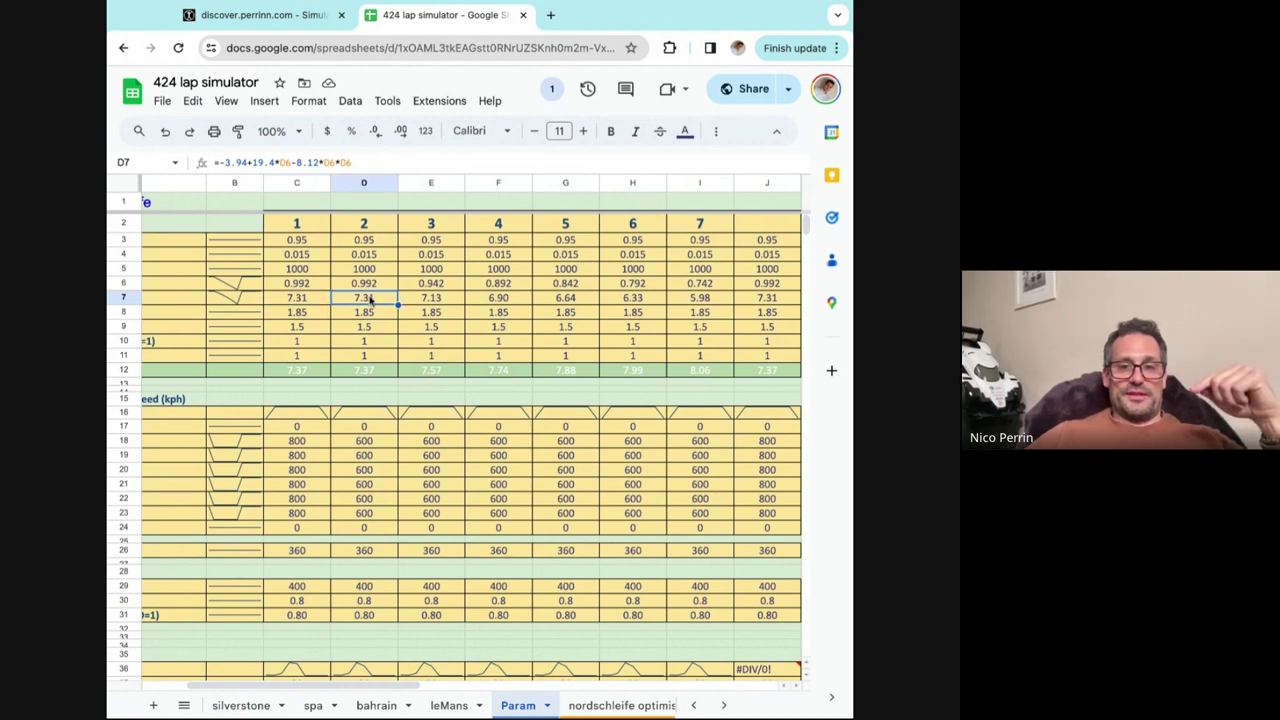
Examine the SCz vs. SCx DRS chart on the nordschleife optimisation sheet and return to the Param sheet.
left_click(590, 705)
scroll(575, 505, "down", 10)
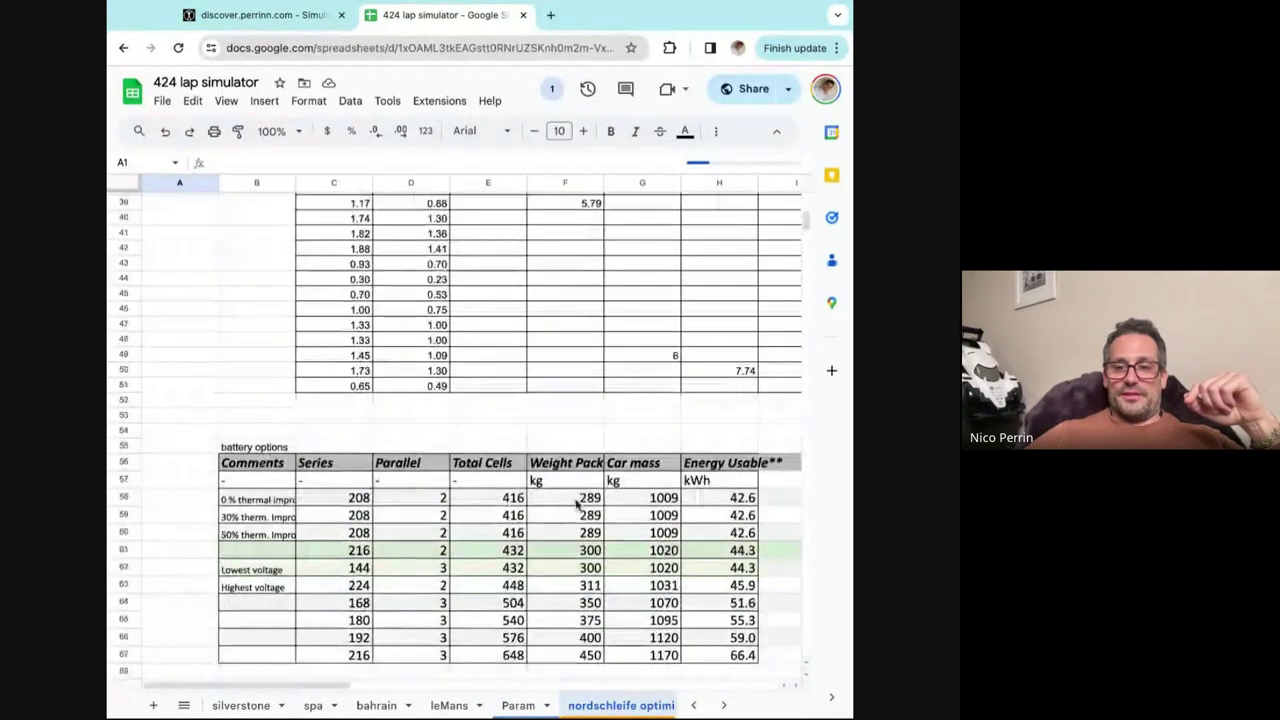
scroll(575, 505, "right", 5)
scroll(454, 429, "right", 5)
scroll(454, 429, "up", 10)
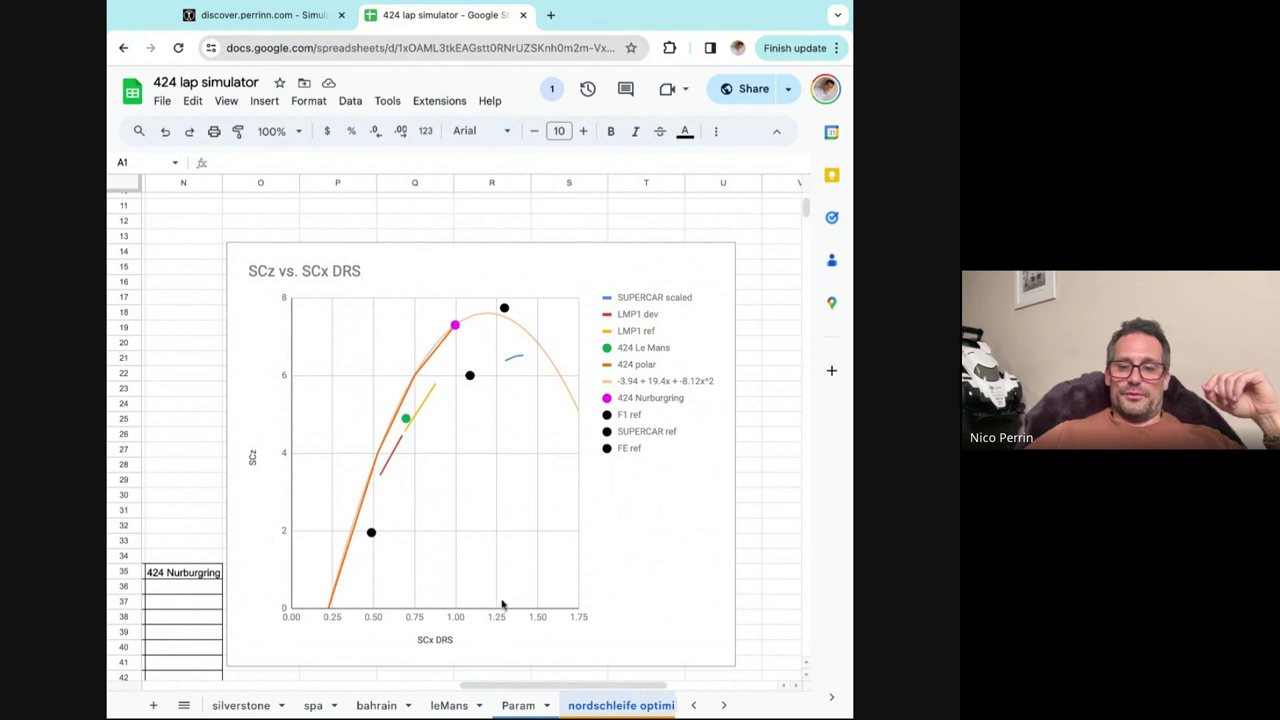
left_click(518, 705)
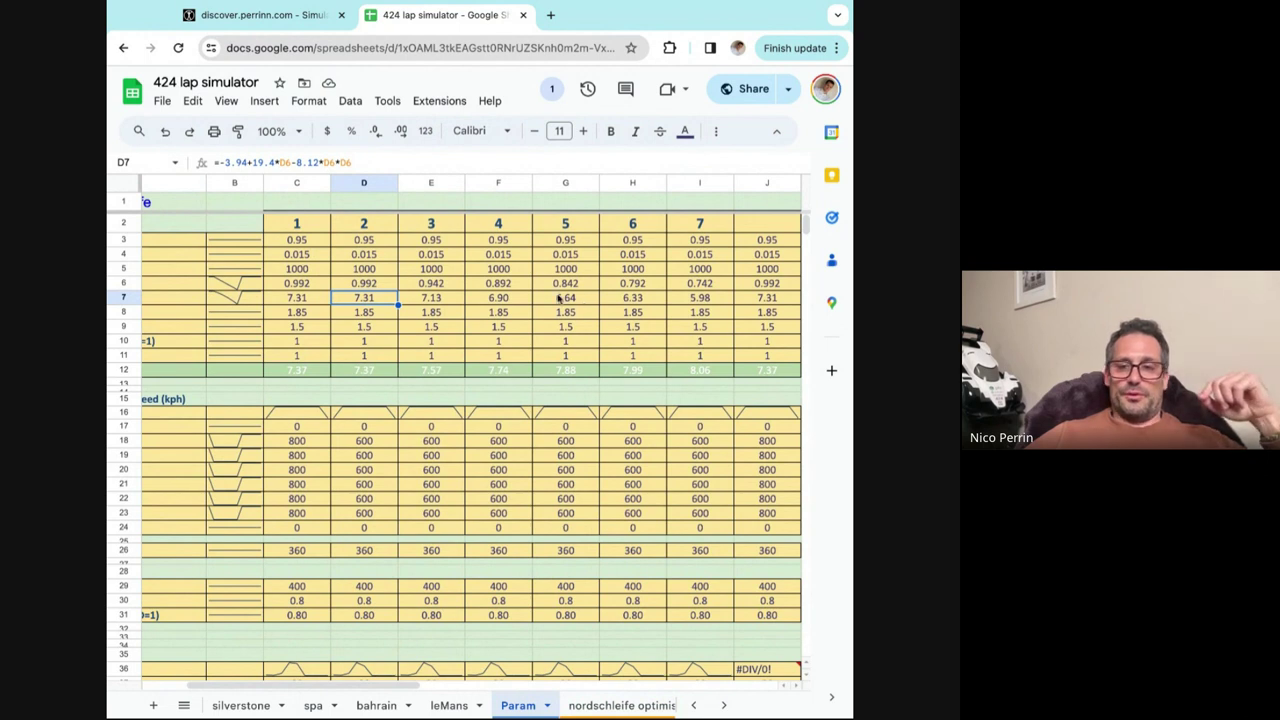
key("Down")
scroll(300, 320, "left", 4)
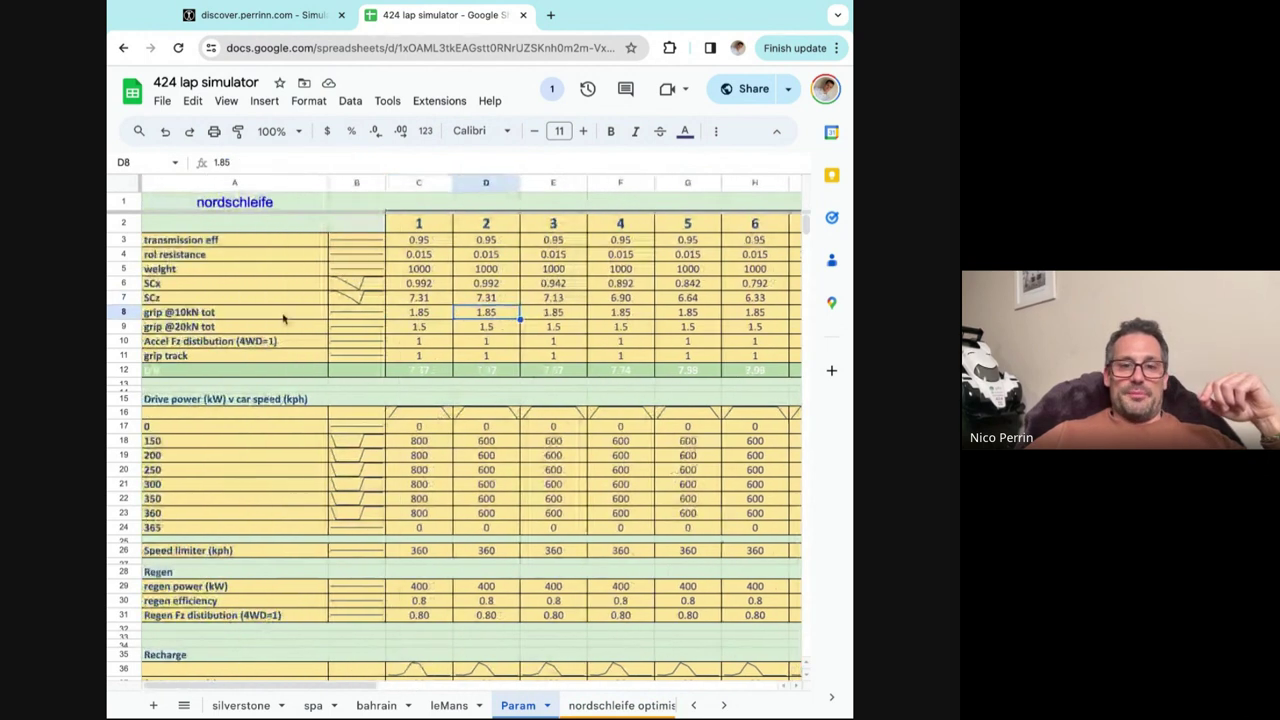
left_click(252, 314)
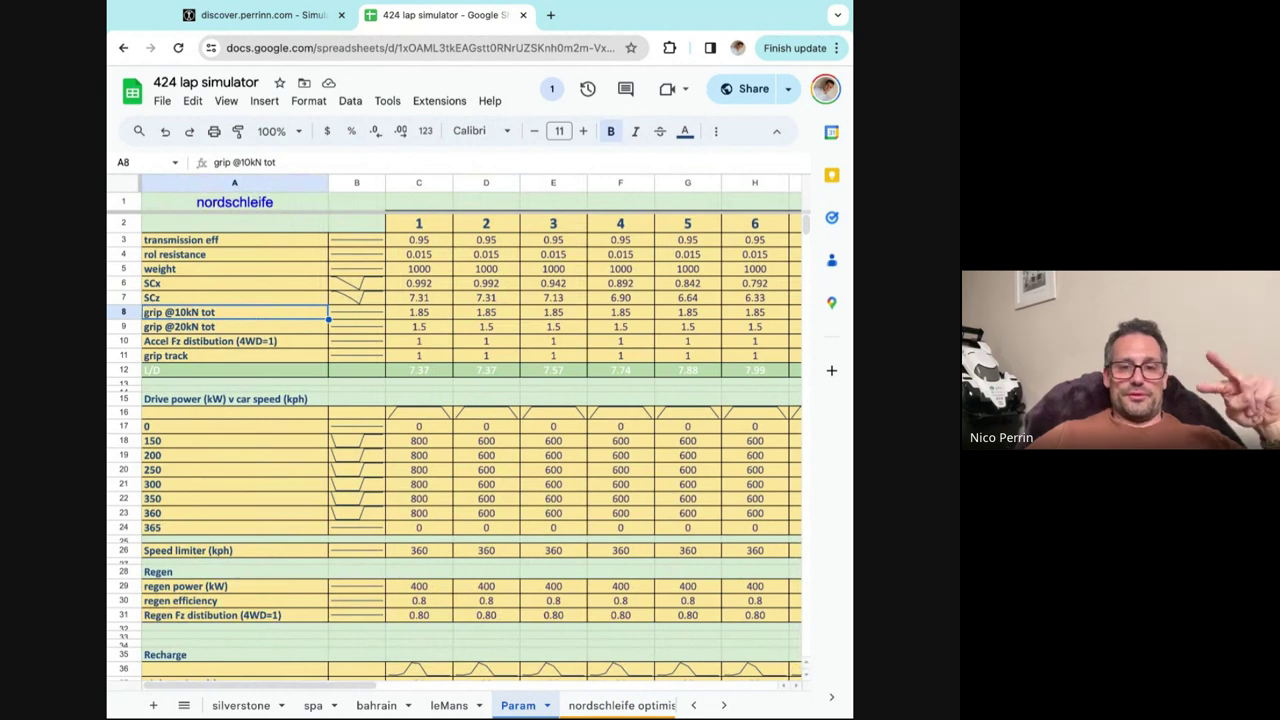
key("Right")
key("Right")
key("Right")
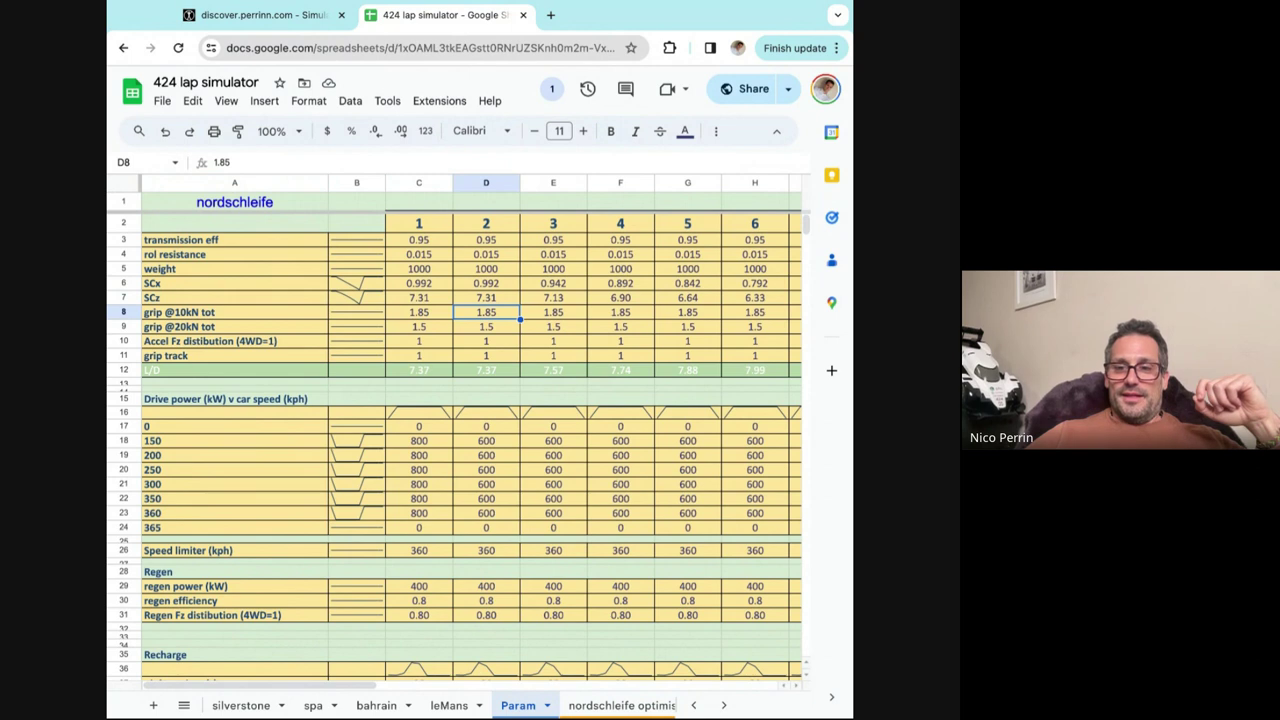
key("Left")
key("Left")
key("Left")
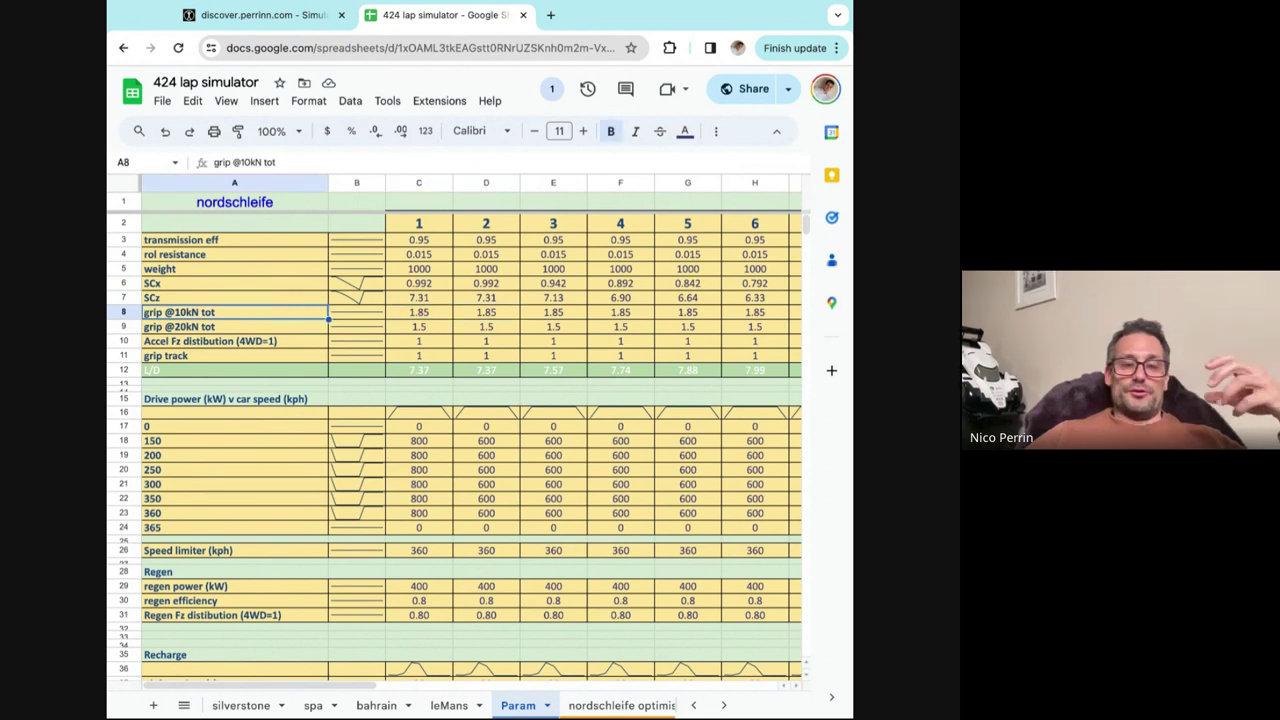
key("Right")
key("Right")
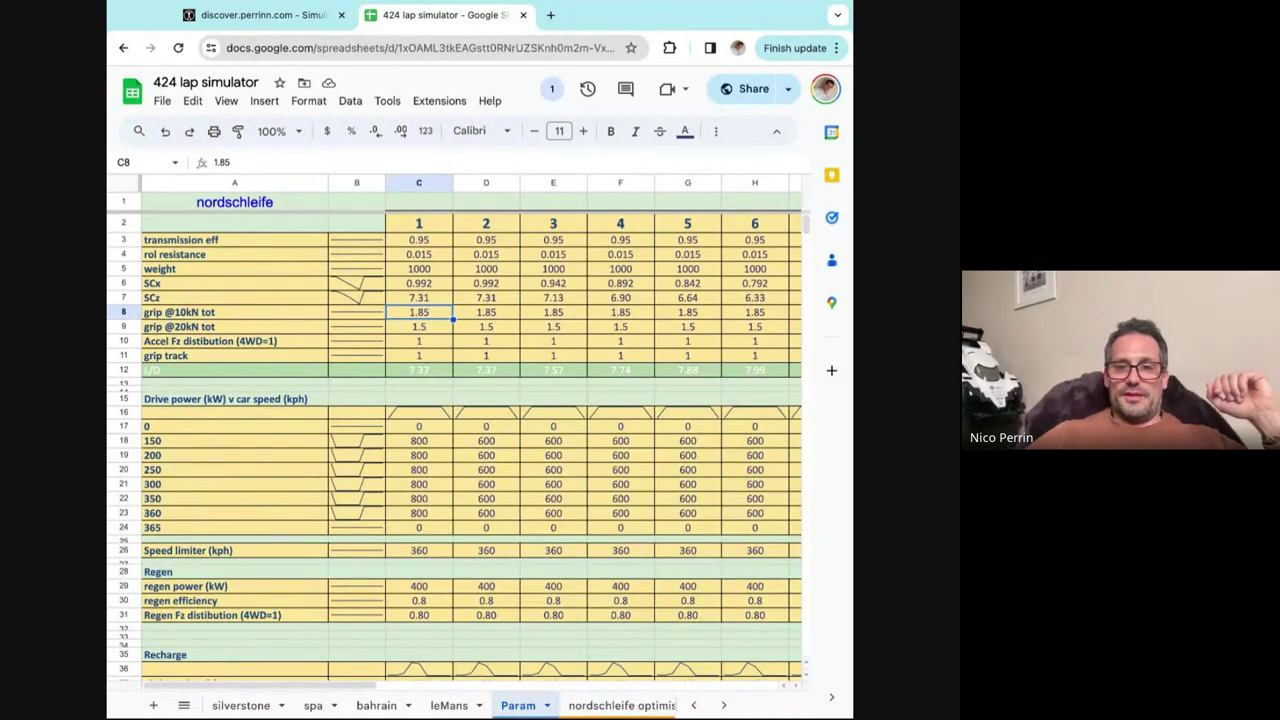
left_click(419, 326)
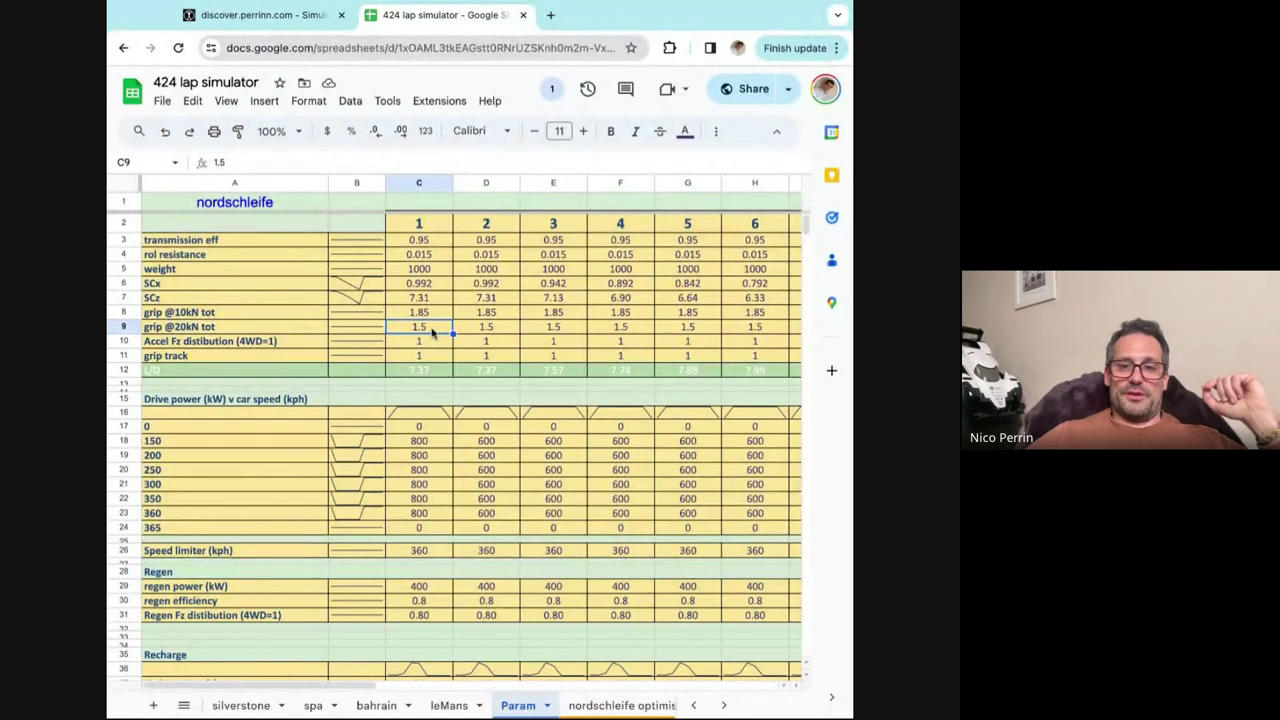
Go through the grip track row from its label across the setups and back.
key("Down")
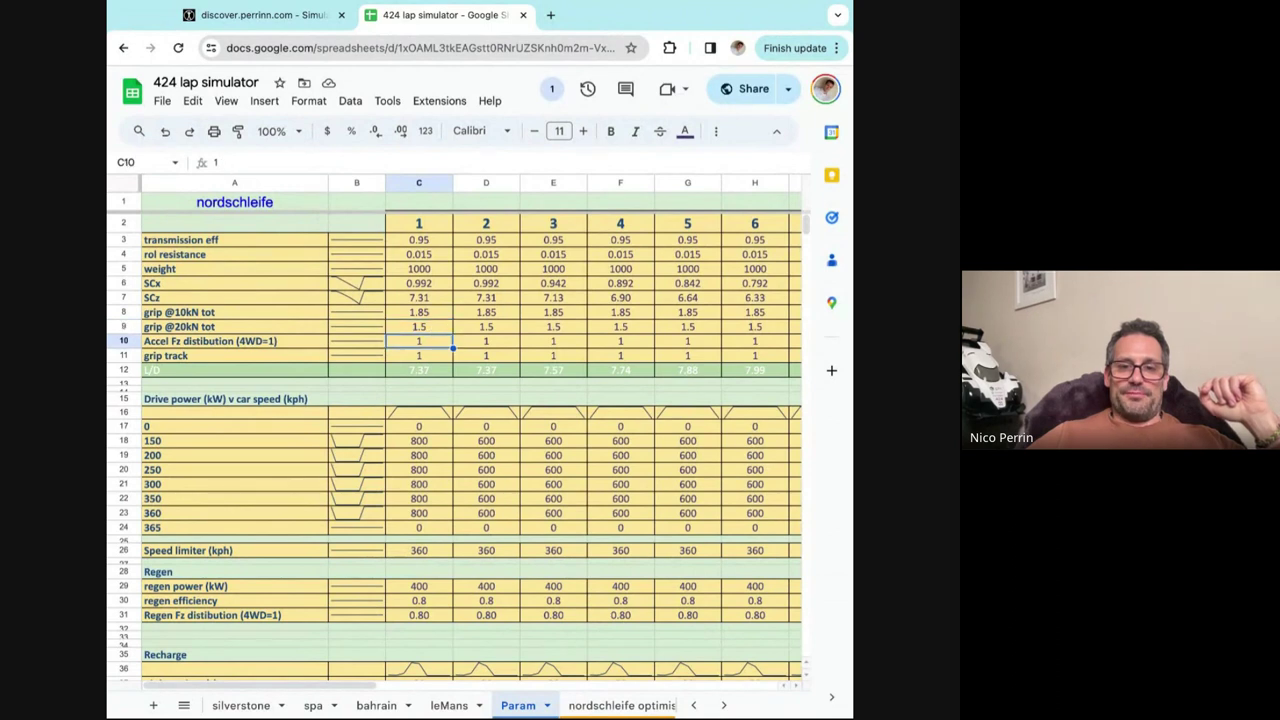
key("Down")
key("Left")
key("Left")
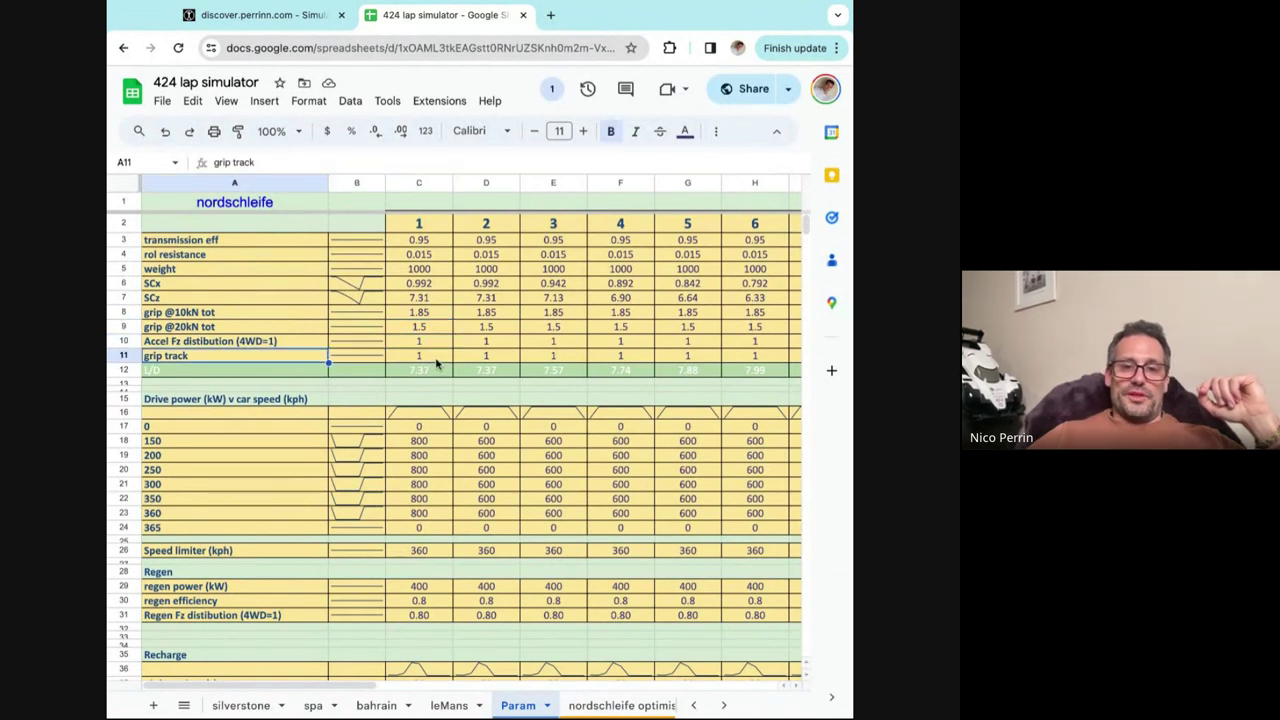
key("Right")
key("Right")
key("Right")
key("Right")
key("Right")
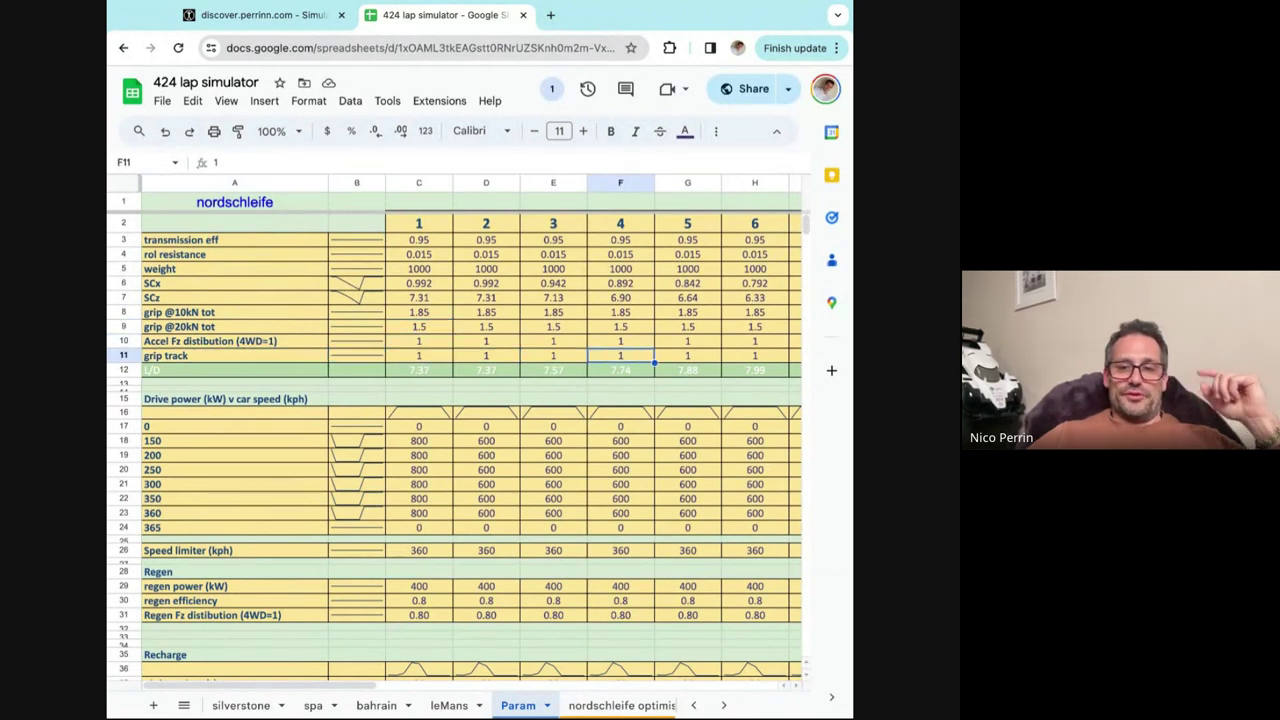
key("Left")
key("Left")
key("Left")
key("Left")
key("Left")
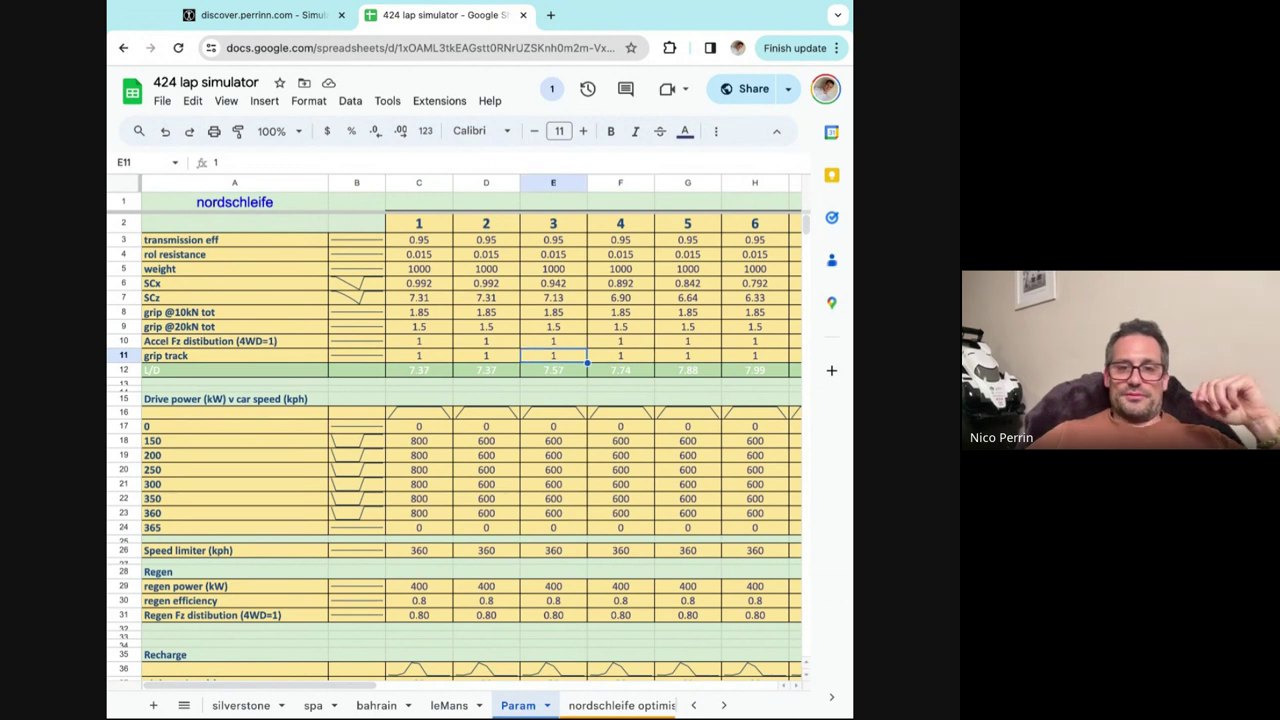
Review the Accel Fz distribution (4WD=1) row and its setup 1 value.
key("Up")
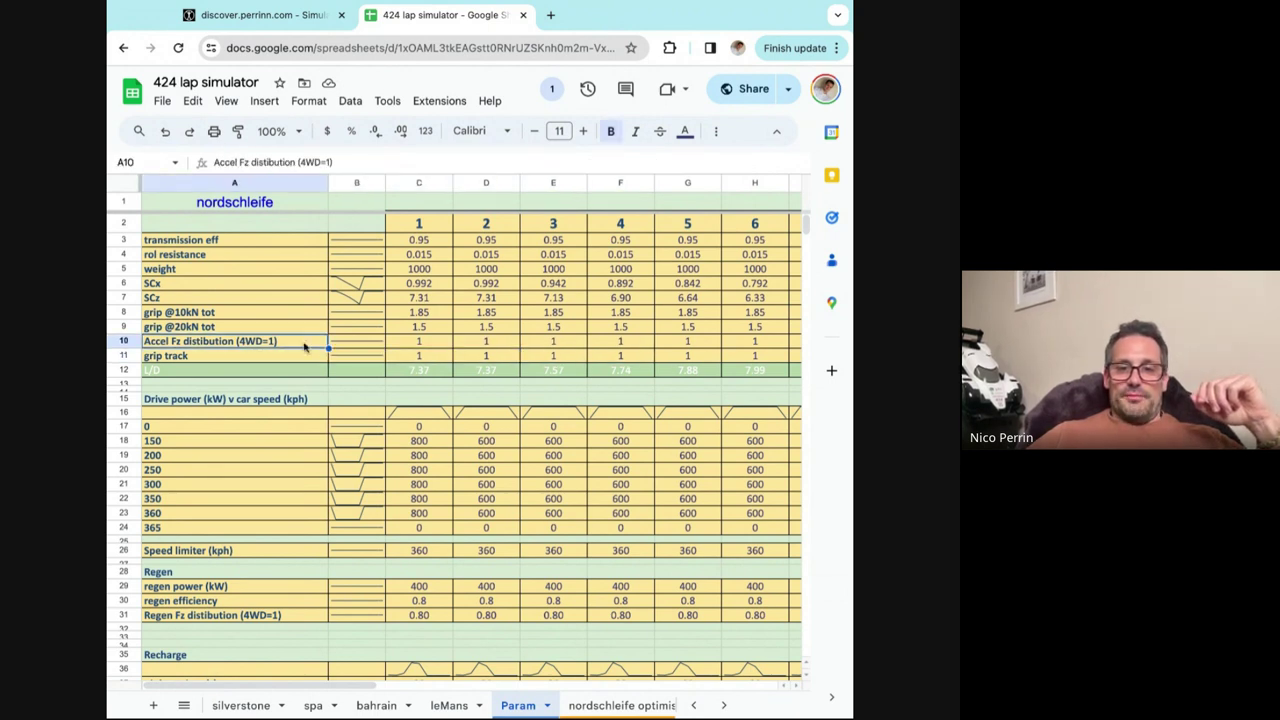
key("Right")
key("Right")
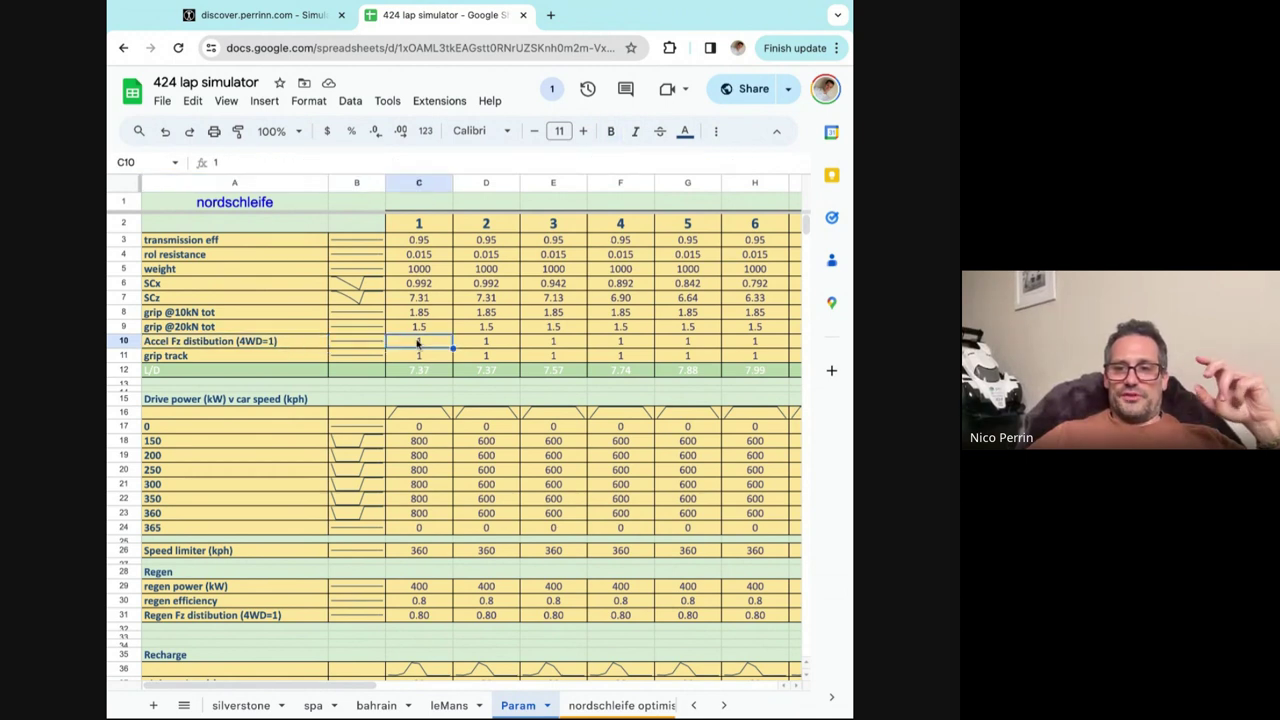
Compare the LAPTIME results in C45 and B45, and check the Nurburgring speed profile chart on the discover.perrinn.com page.
scroll(414, 401, "down", 5)
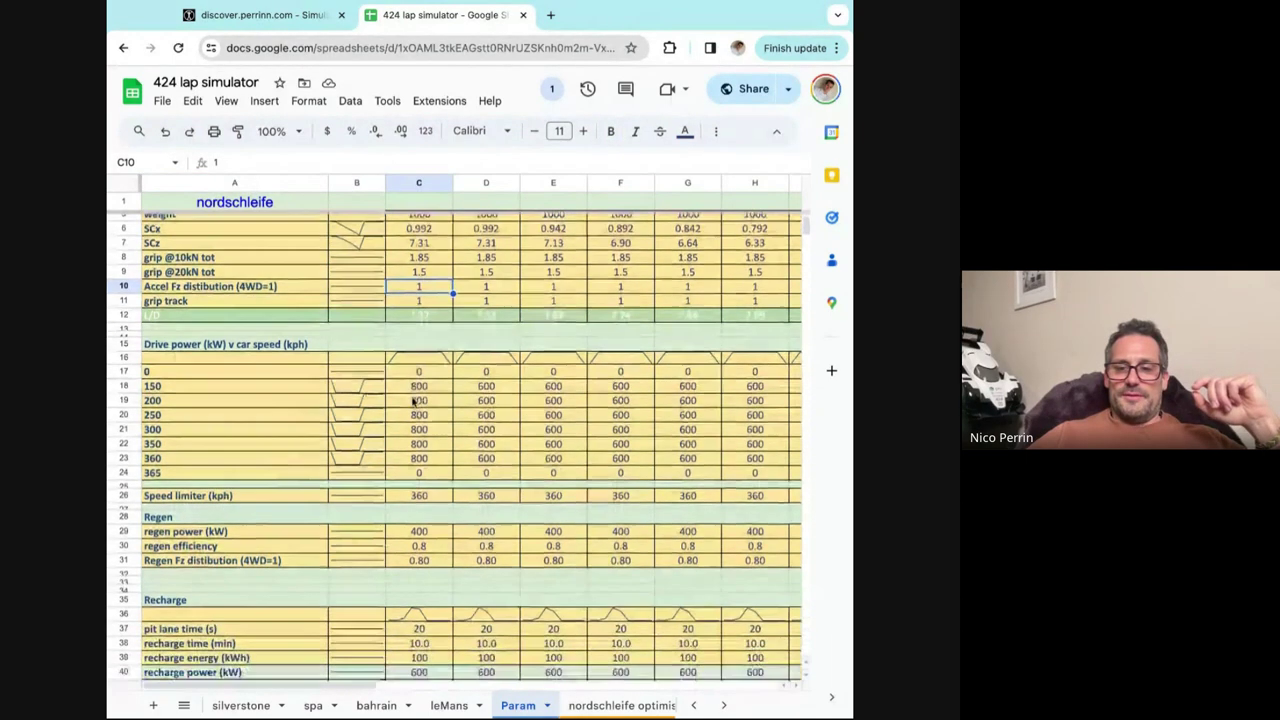
scroll(414, 401, "down", 5)
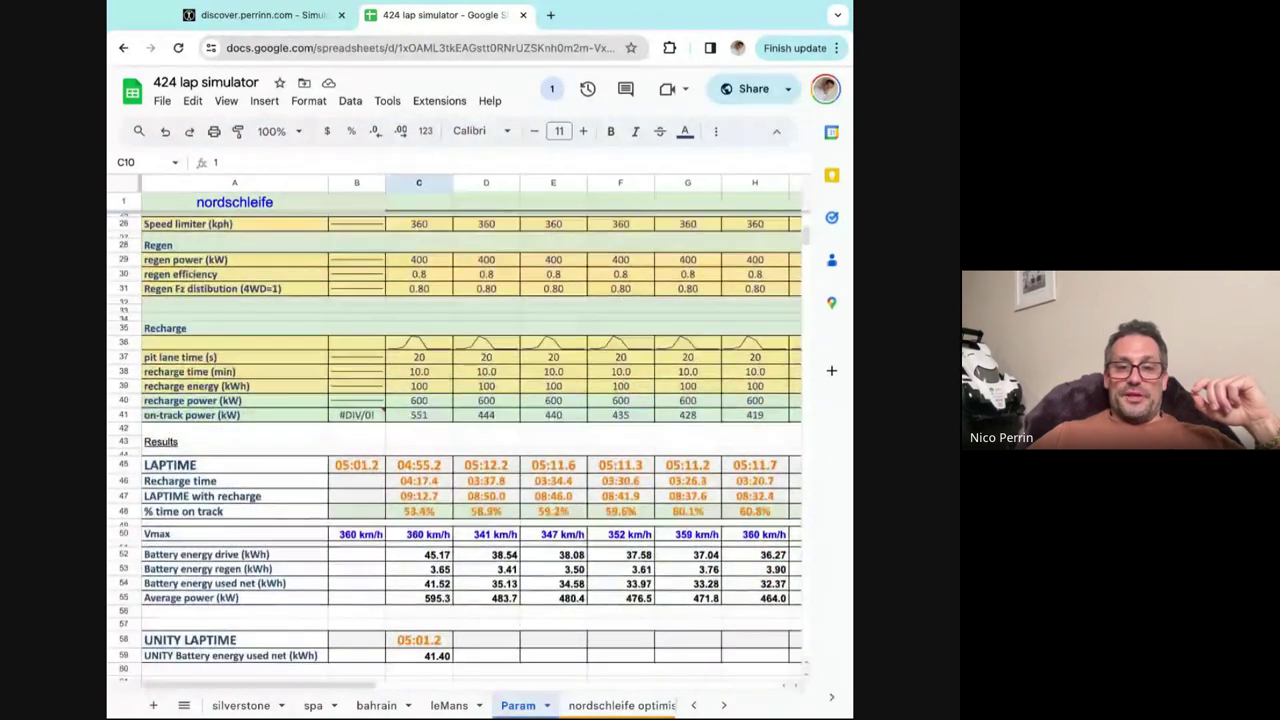
left_click(405, 400)
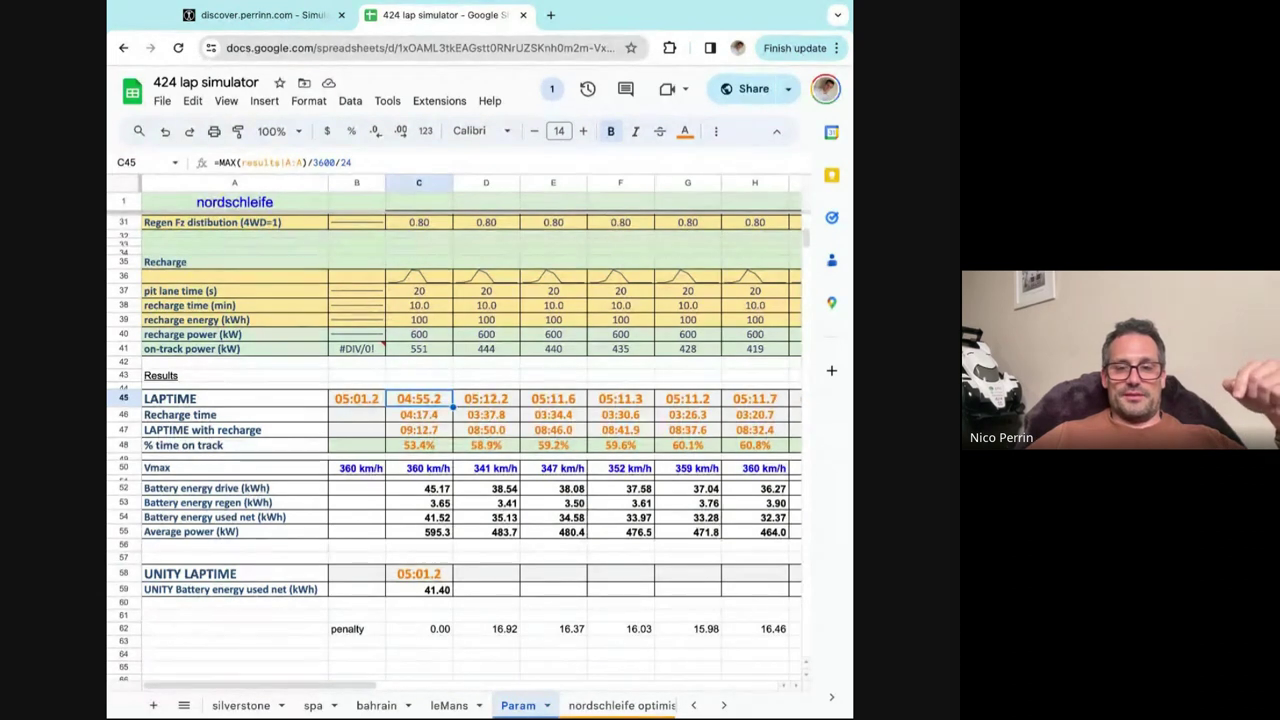
left_click(356, 398)
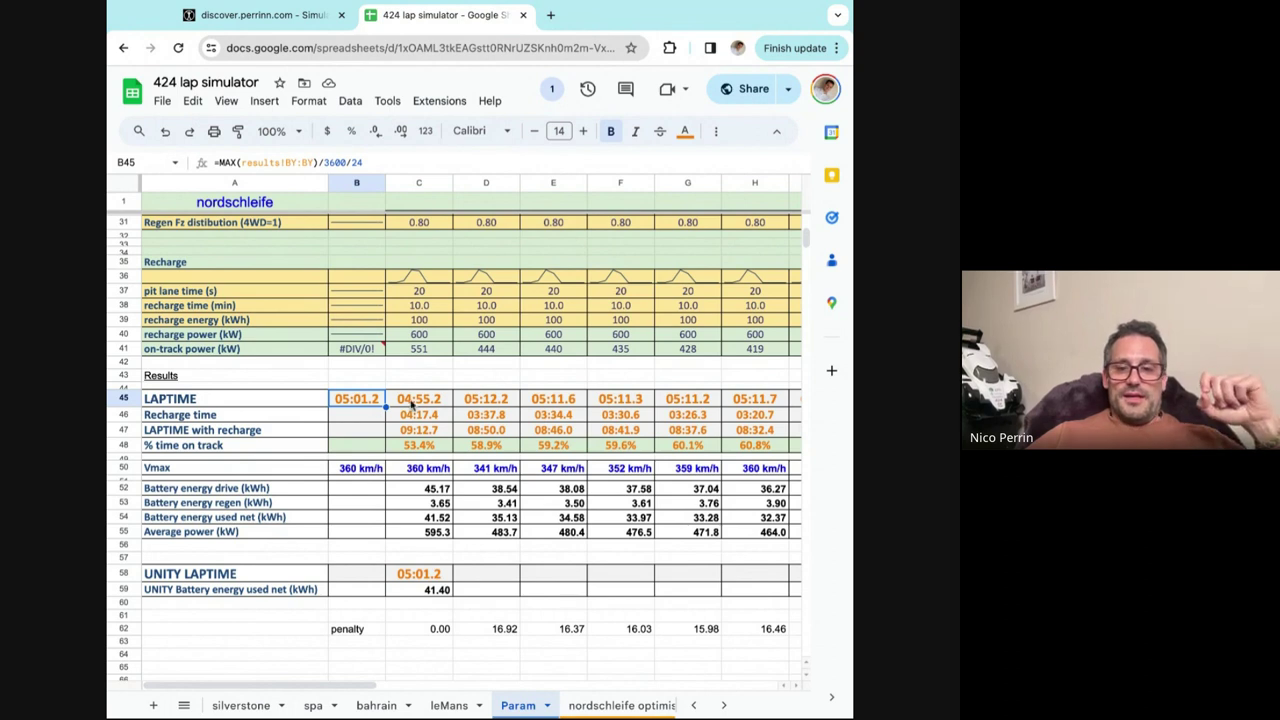
left_click(416, 402)
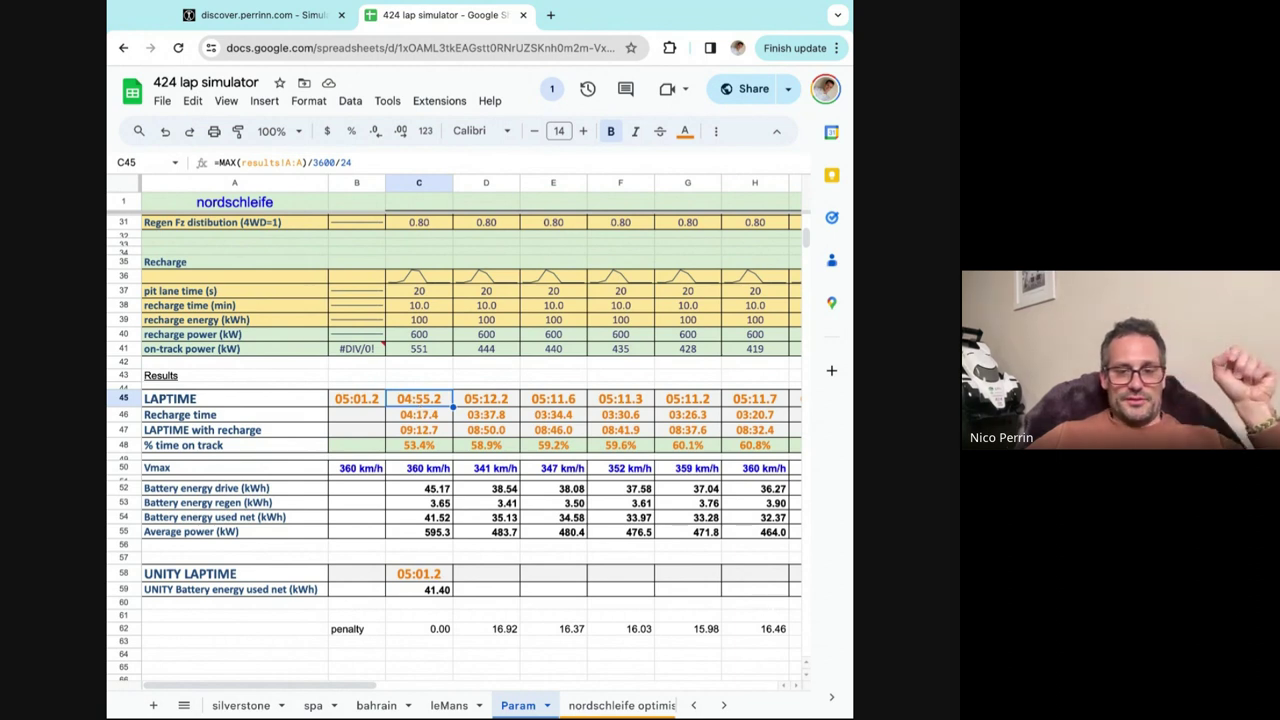
left_click(302, 22)
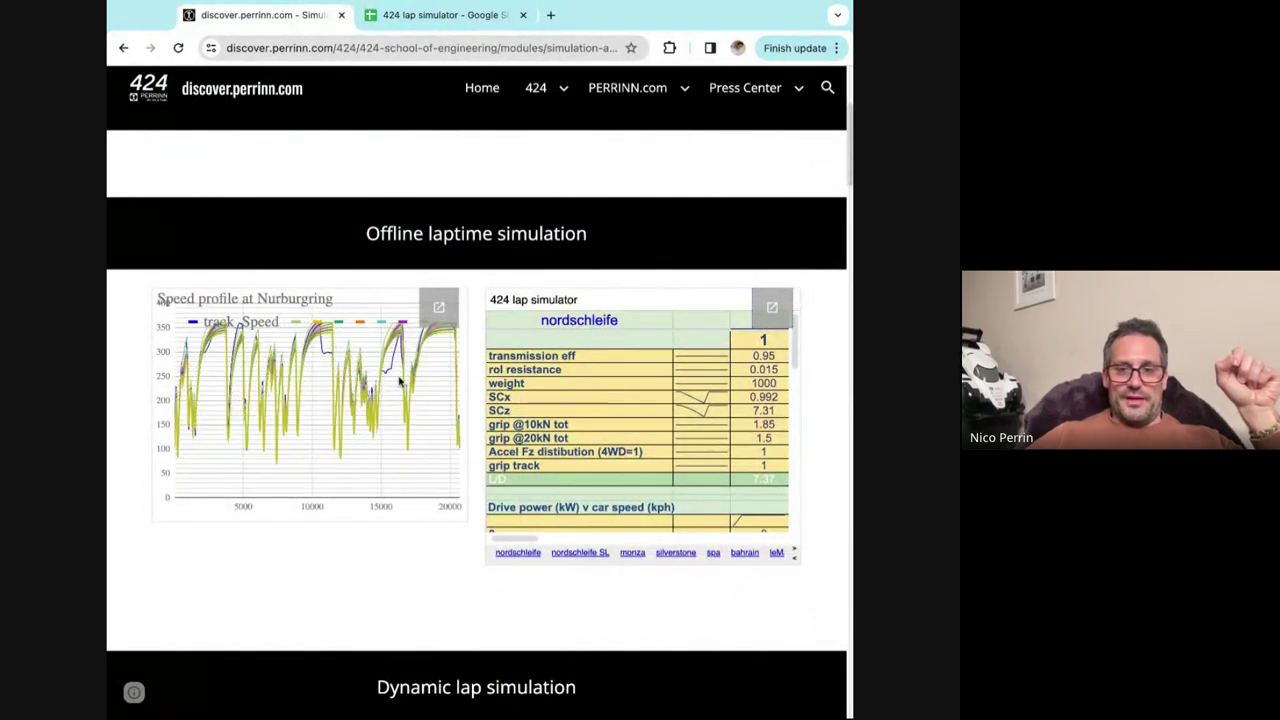
left_click(432, 17)
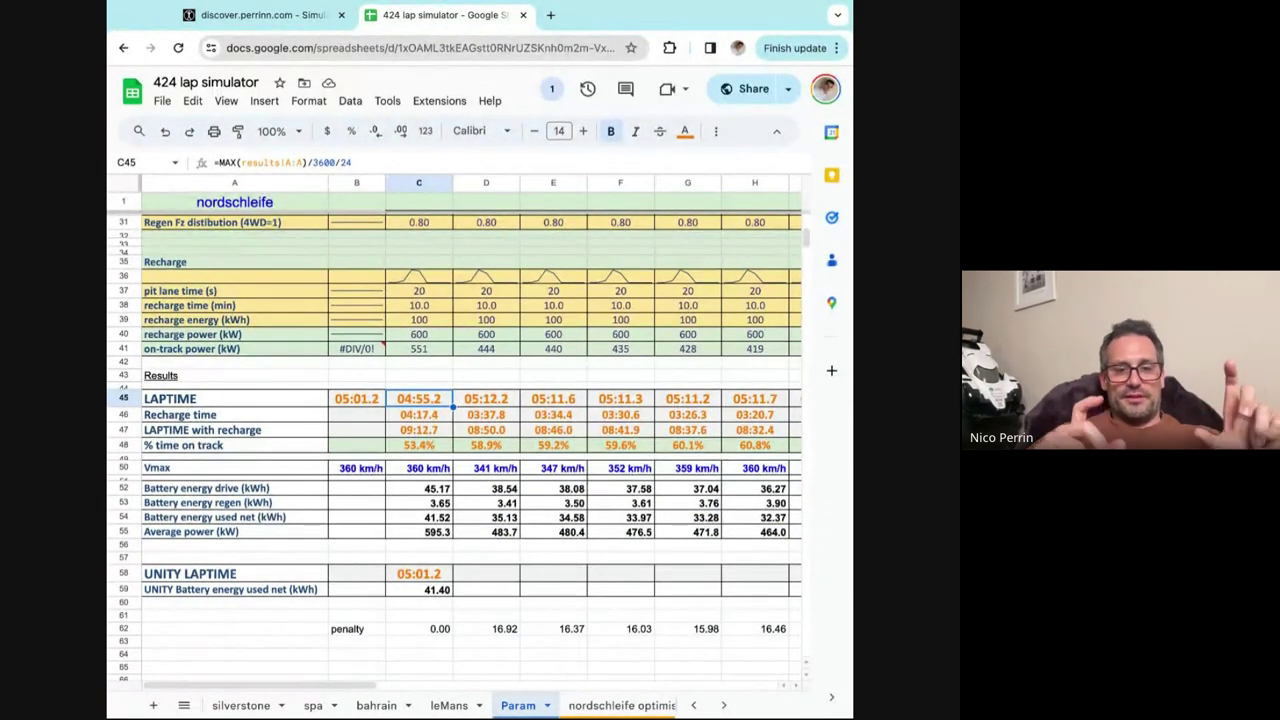
Compare the LAPTIME results of setups 1 and 2 alongside their drive power values.
left_click(480, 402)
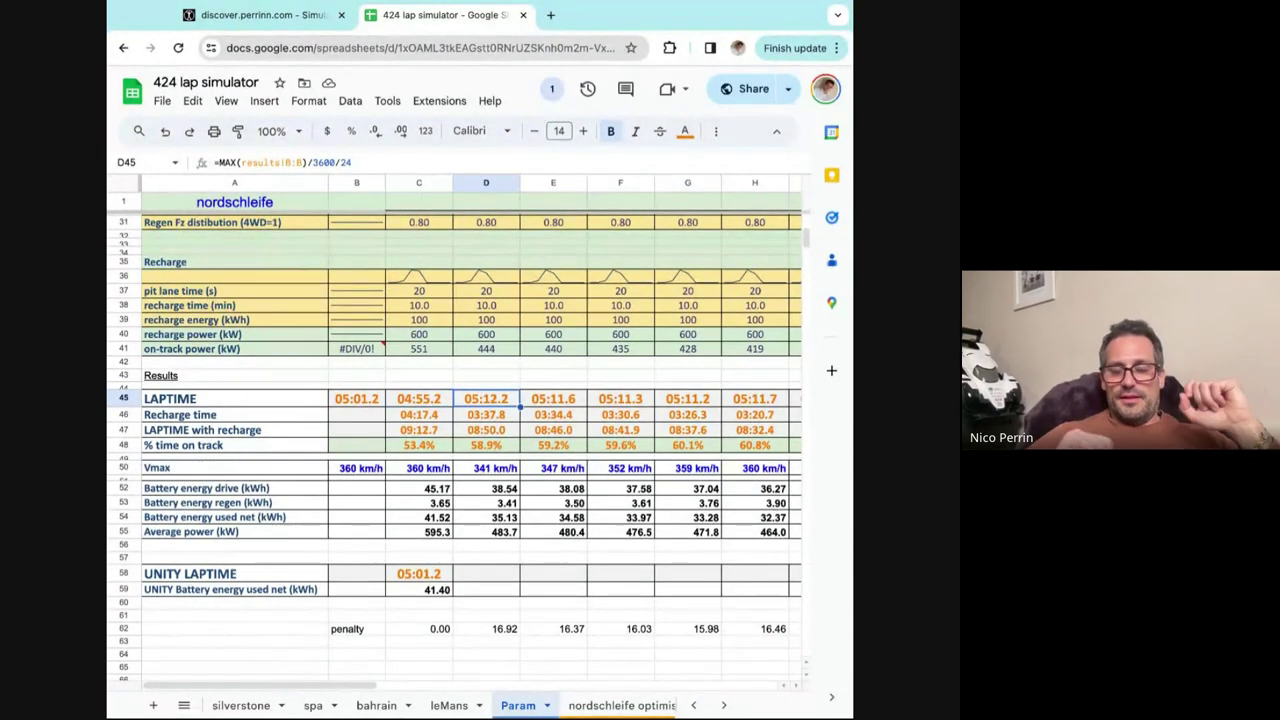
scroll(479, 372, "up", 5)
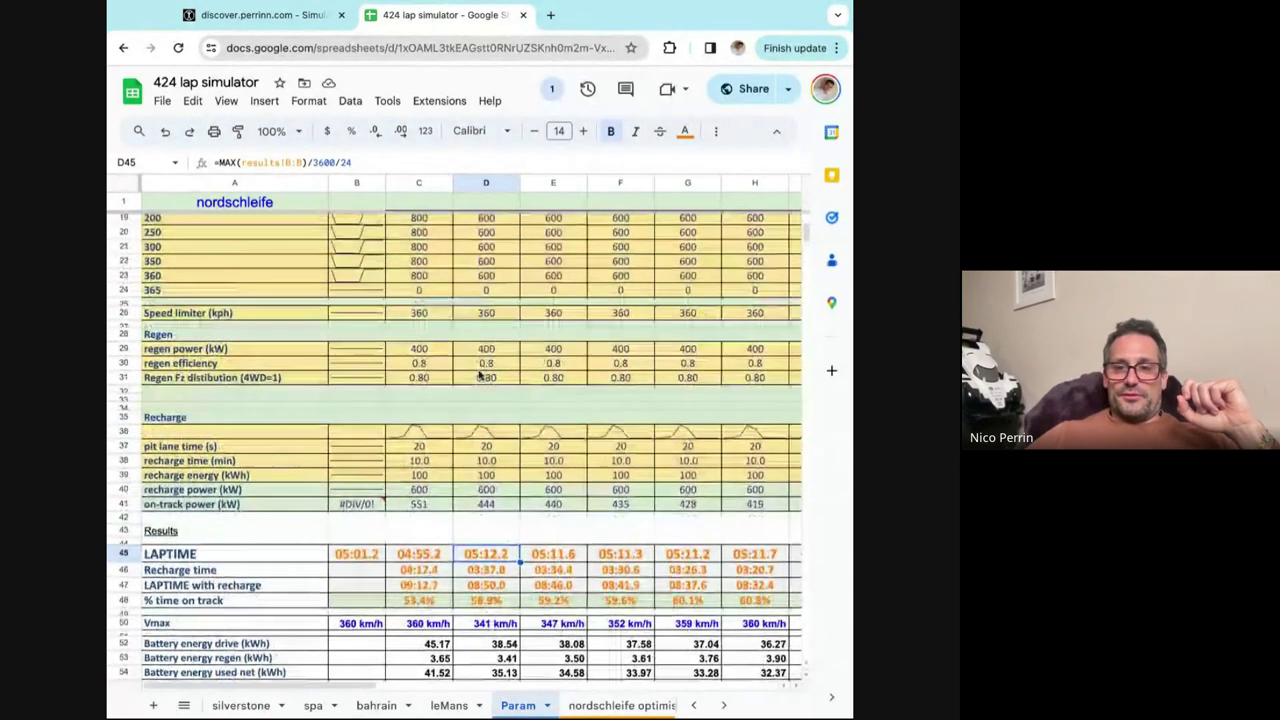
left_click(432, 595)
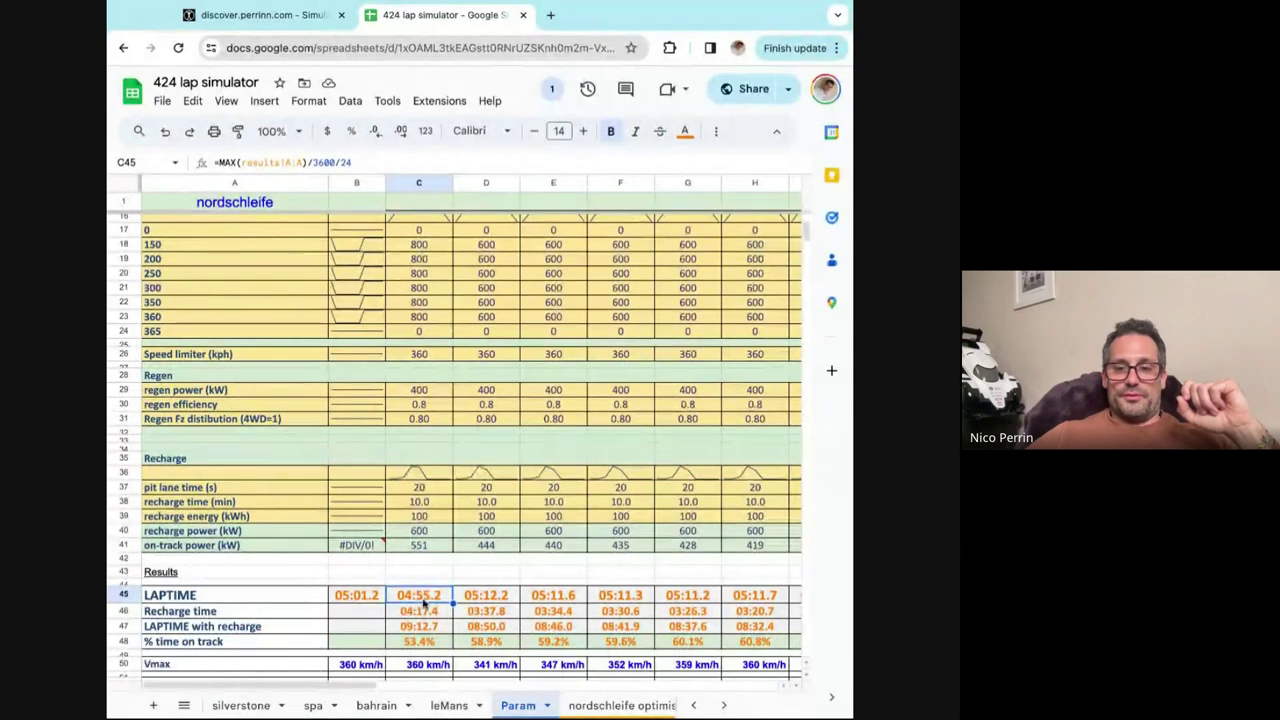
left_click(480, 598)
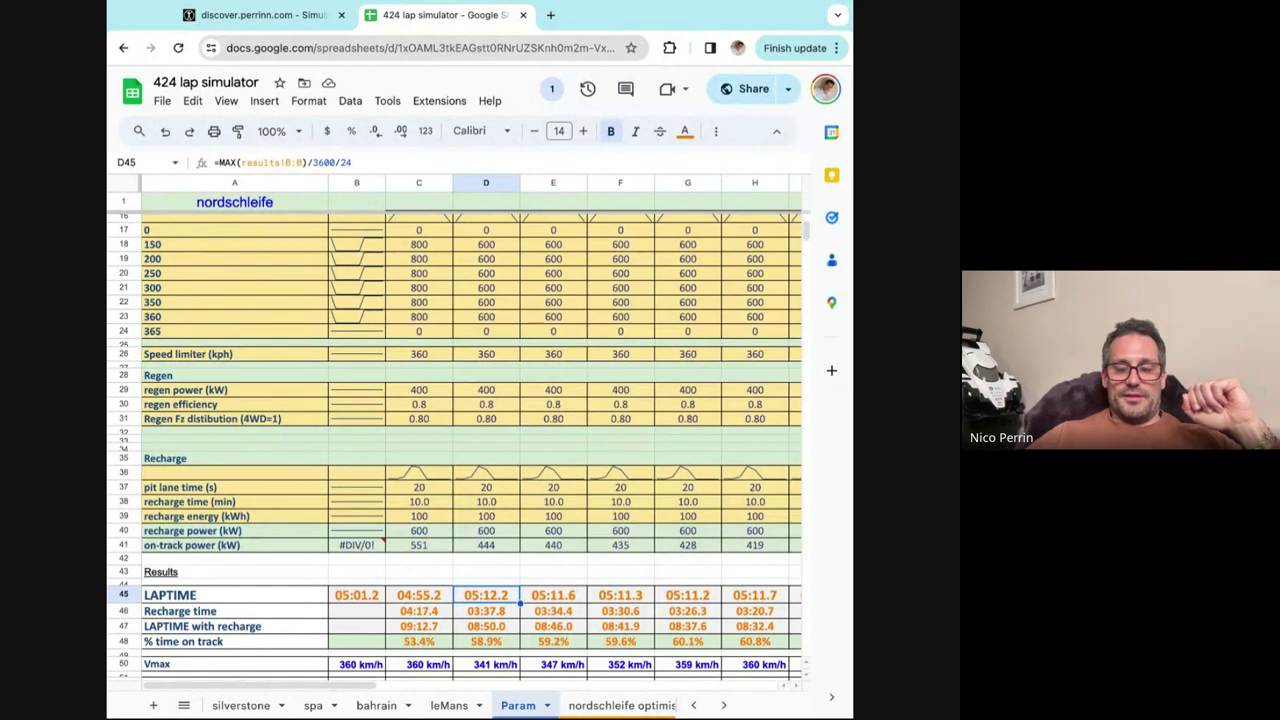
Compare the LAPTIME results from setup 2 through setup 7, ending on the setup 5 result in G45.
scroll(458, 433, "right", 2)
scroll(458, 433, "up", 1)
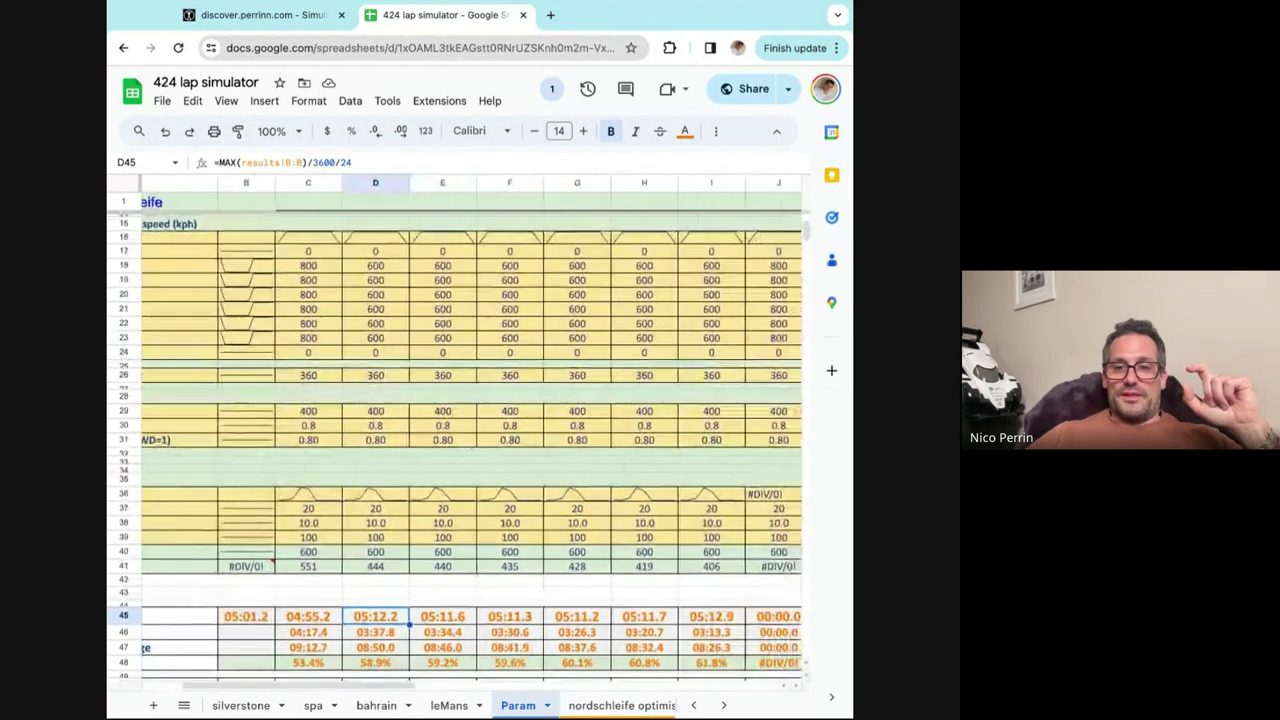
scroll(455, 433, "down", 1)
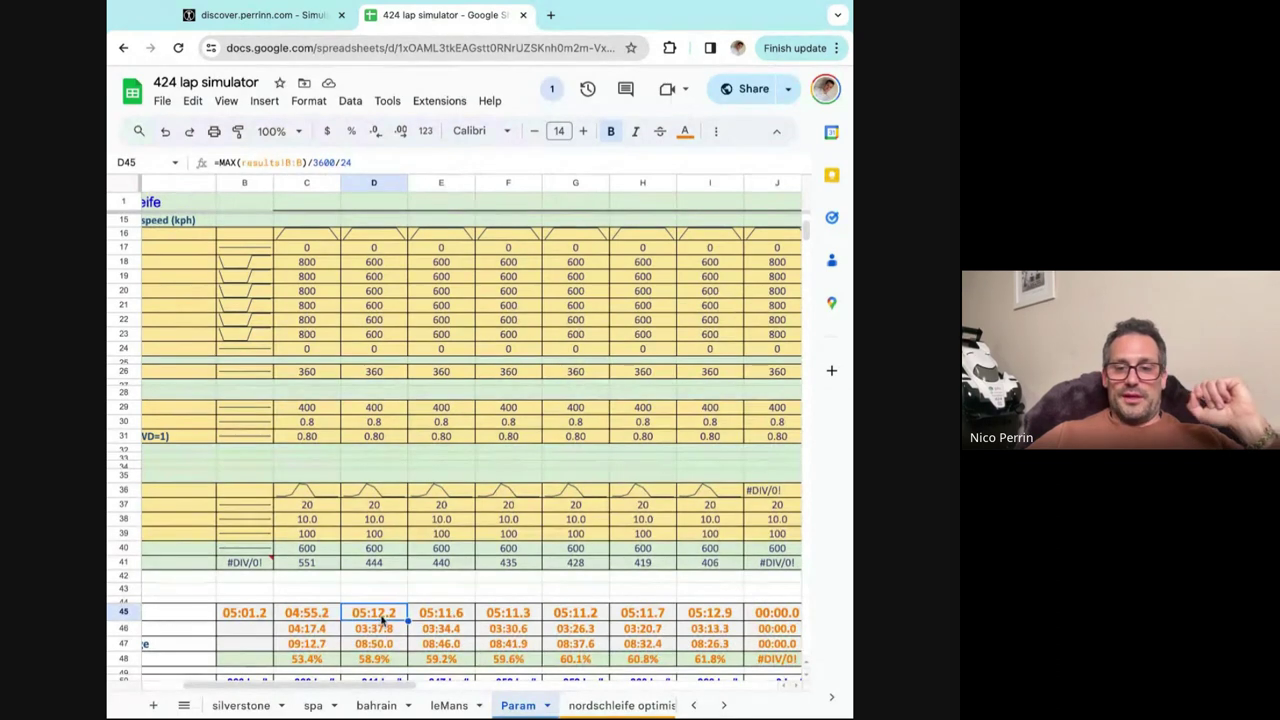
key("Right")
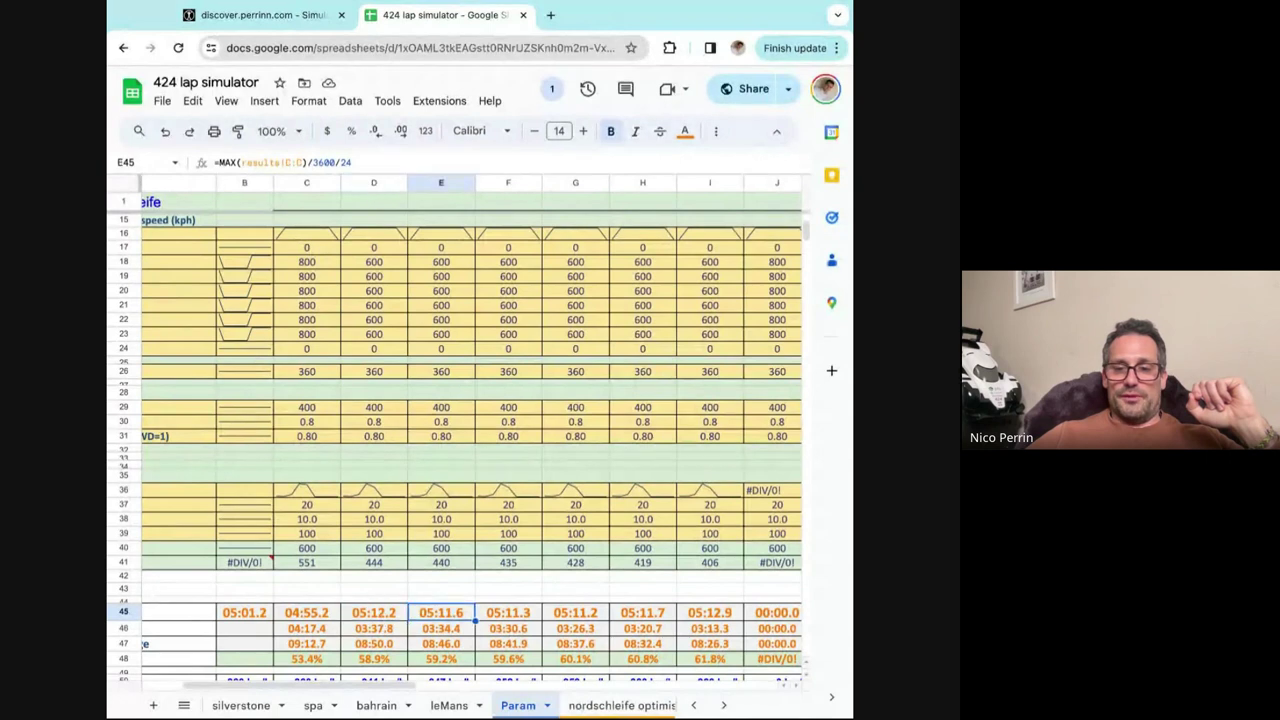
key("Right")
key("Right")
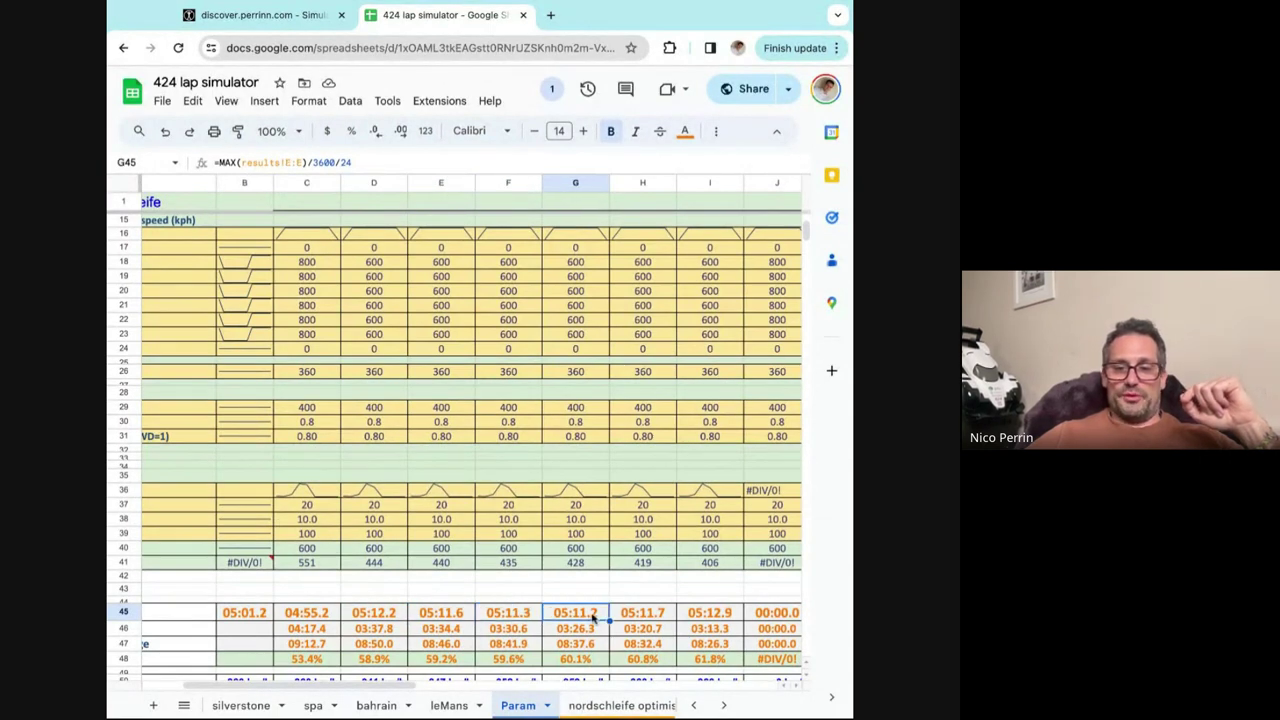
left_click(640, 616)
left_click(705, 617)
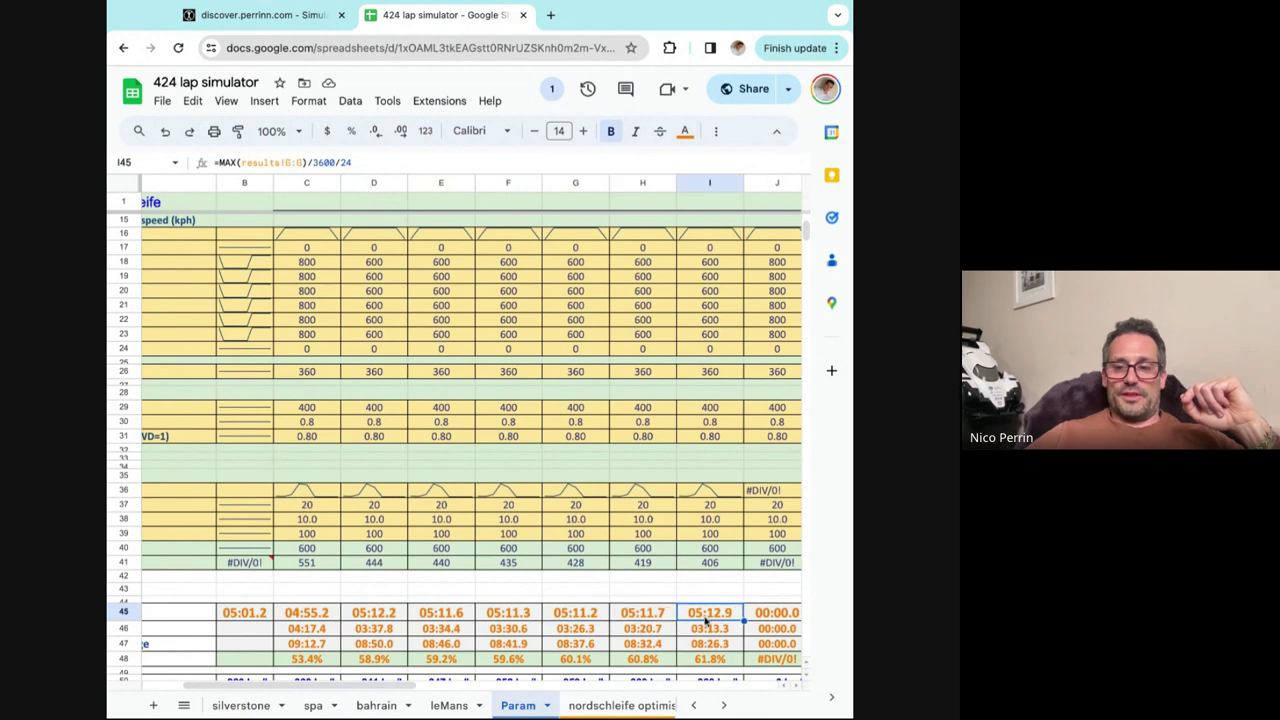
left_click(596, 613)
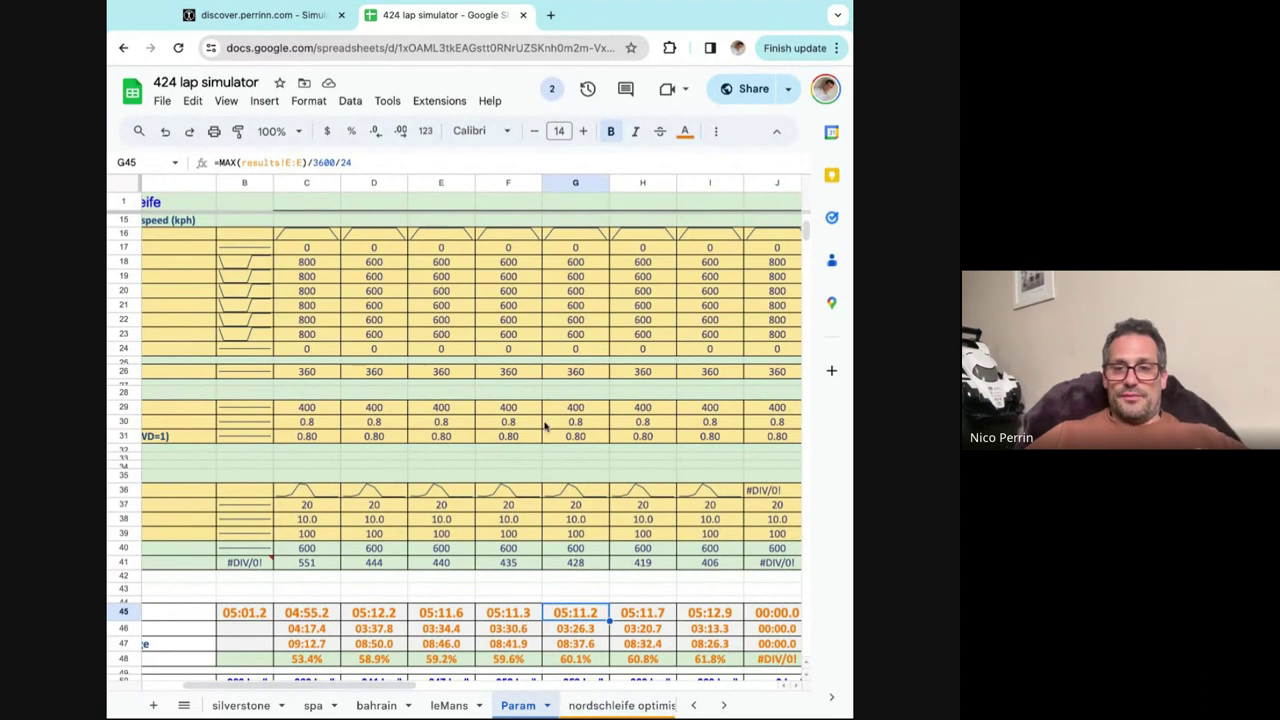
Open the Nurburgring speed profile chart from discover.perrinn.com in its own tab and return to the 424 lap simulator spreadsheet.
left_click(314, 17)
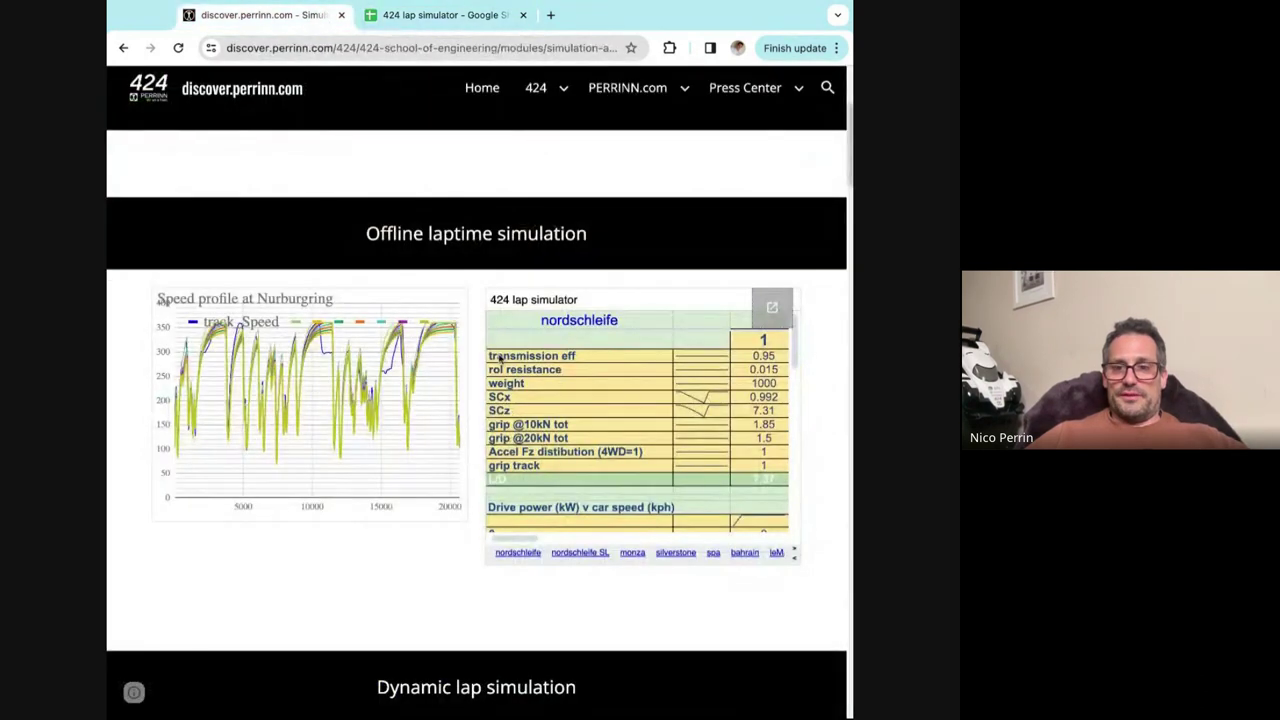
left_click(439, 306)
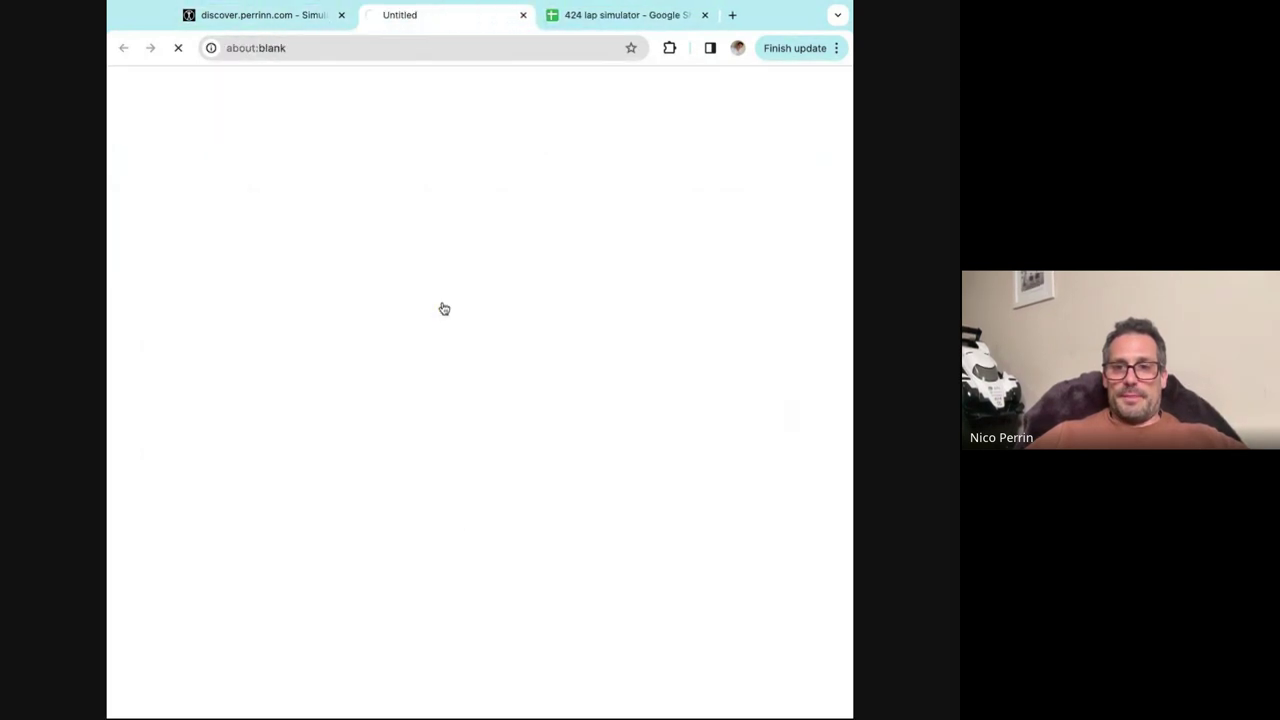
left_click(576, 17)
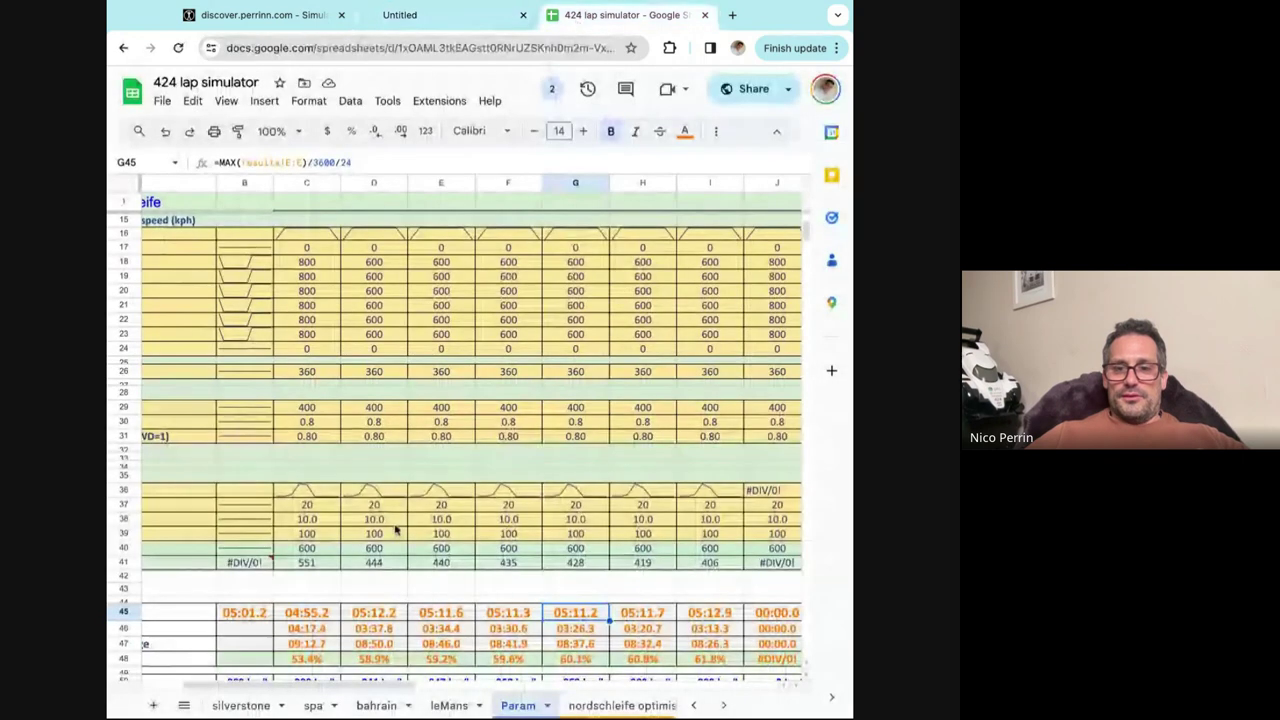
Compare the LAPTIME results from D45 through G45 on the Param sheet.
left_click(362, 612)
key("Right")
key("Right")
key("Right")
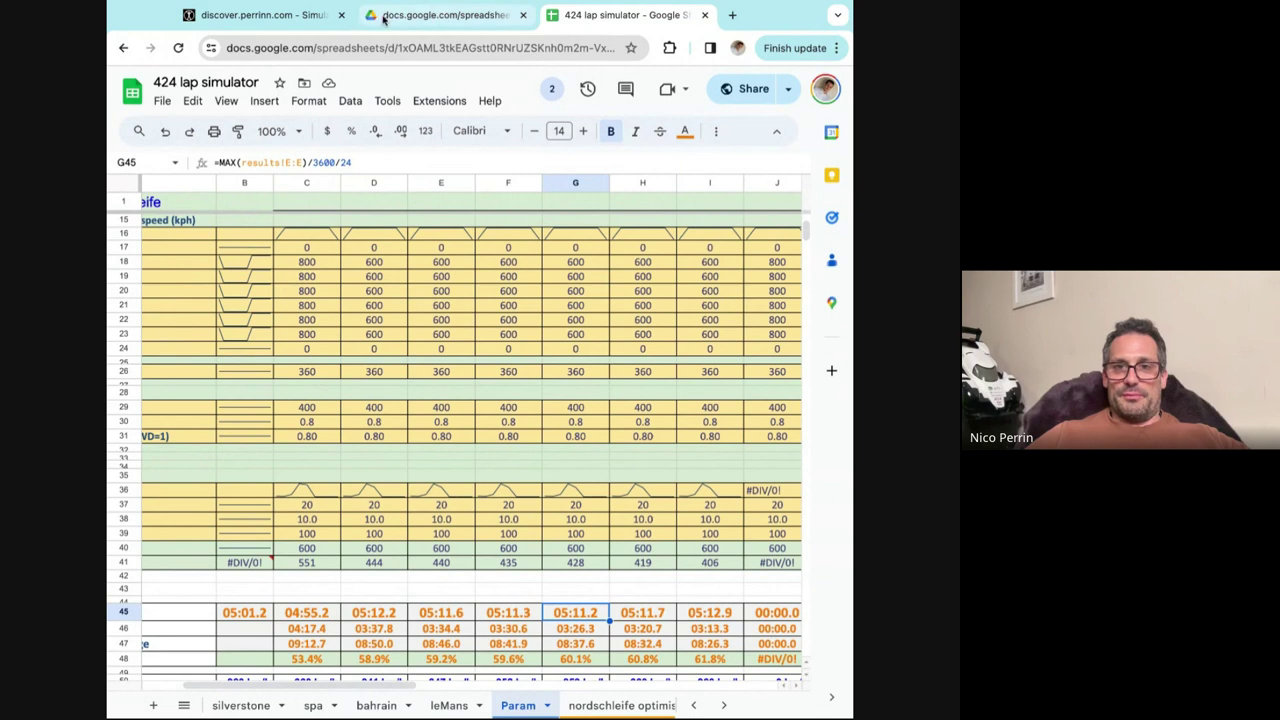
Enlarge the standalone Nurburgring speed profile chart and examine the setups' speeds on the straight just past 10000.
left_click(382, 20)
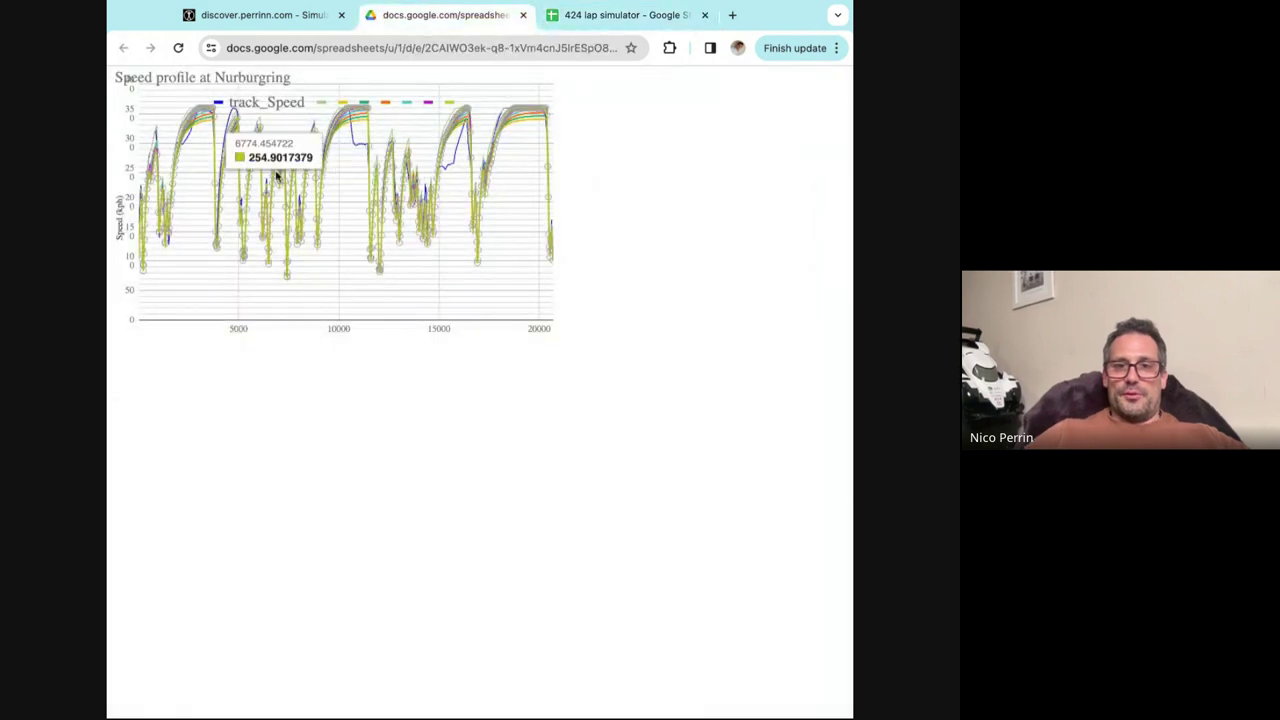
scroll(278, 175, "up", 5, "ctrl")
scroll(278, 175, "up", 5, "ctrl")
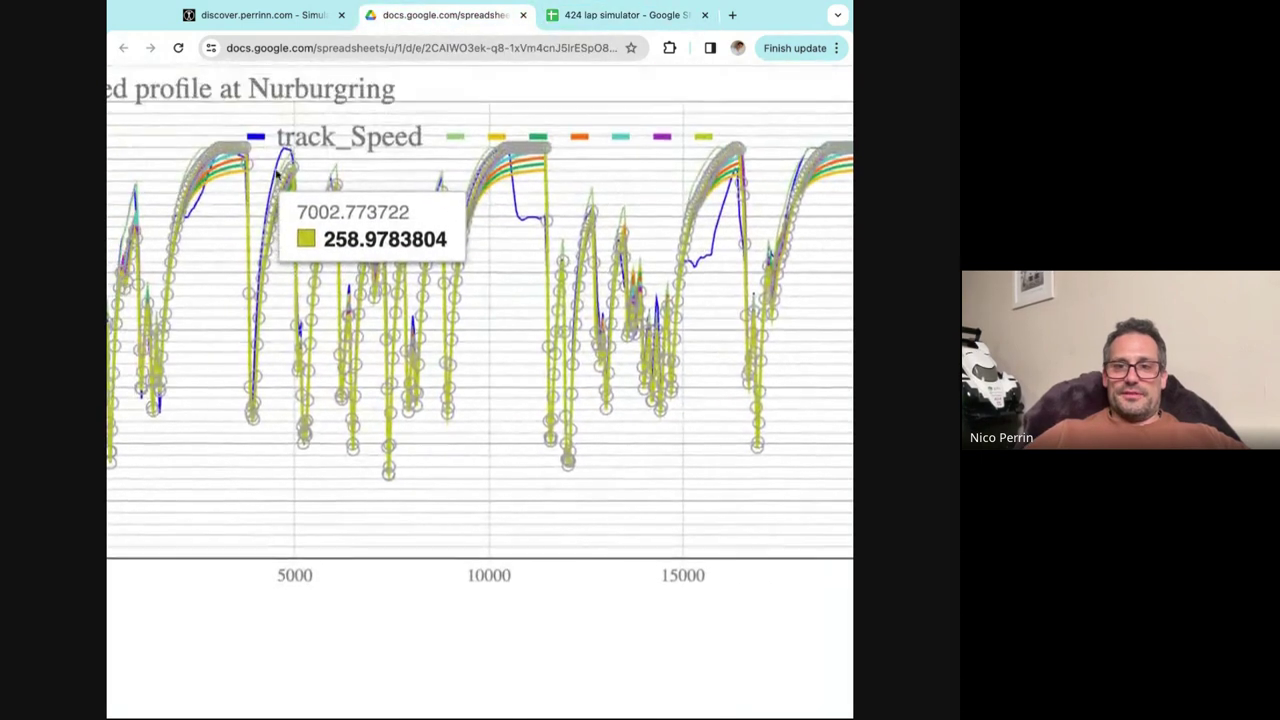
mouse_move(536, 184)
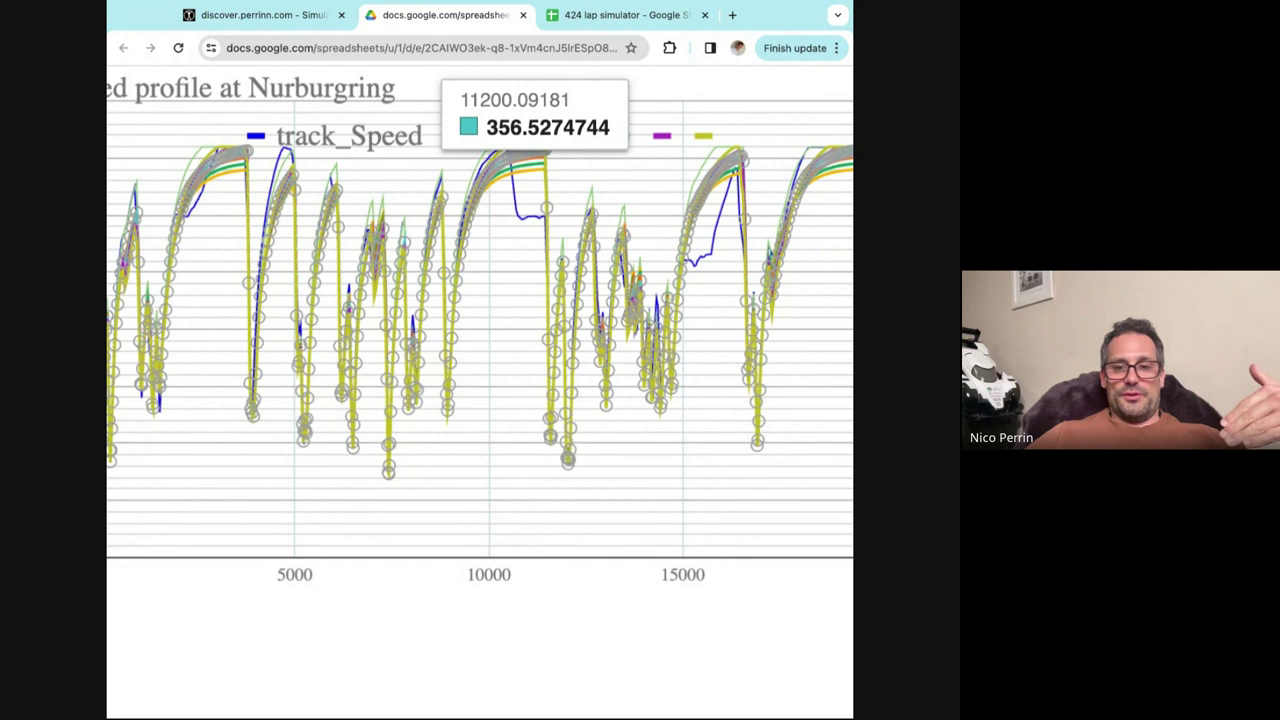
View the time diff chart in the 424 lap simulator spreadsheet and return to the Param sheet.
left_click(620, 15)
scroll(565, 705, "right", 5)
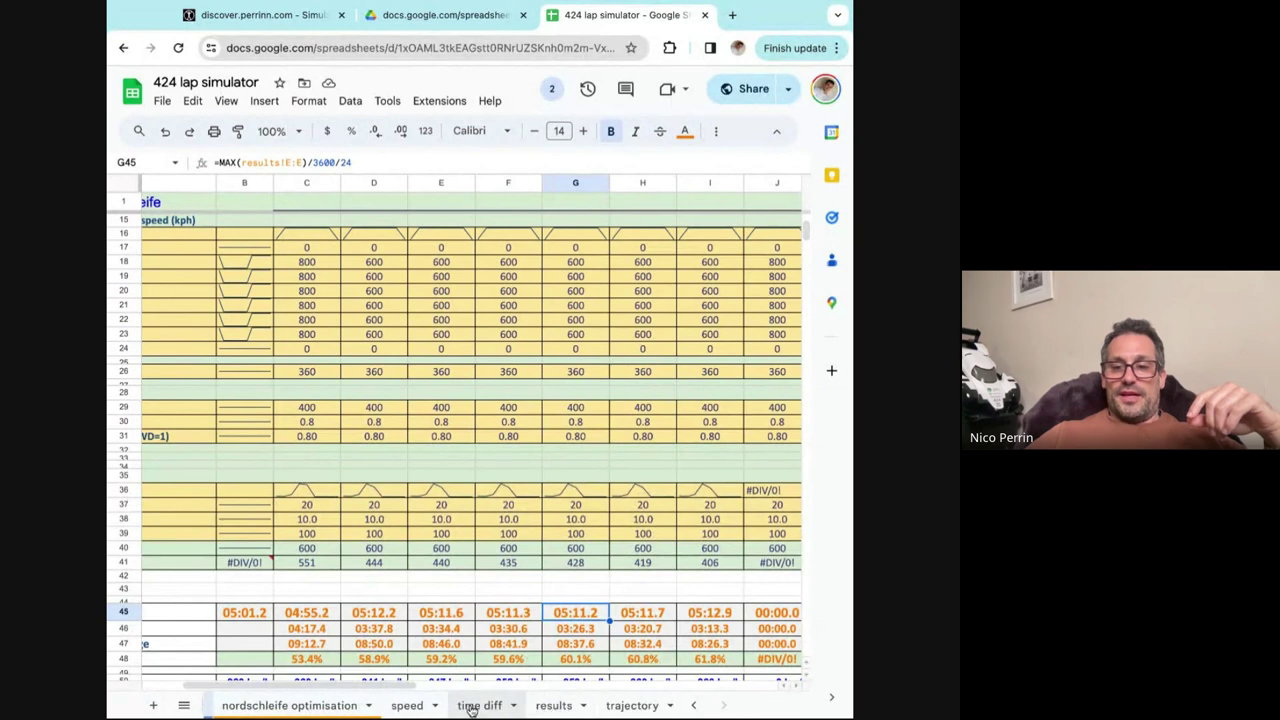
left_click(473, 708)
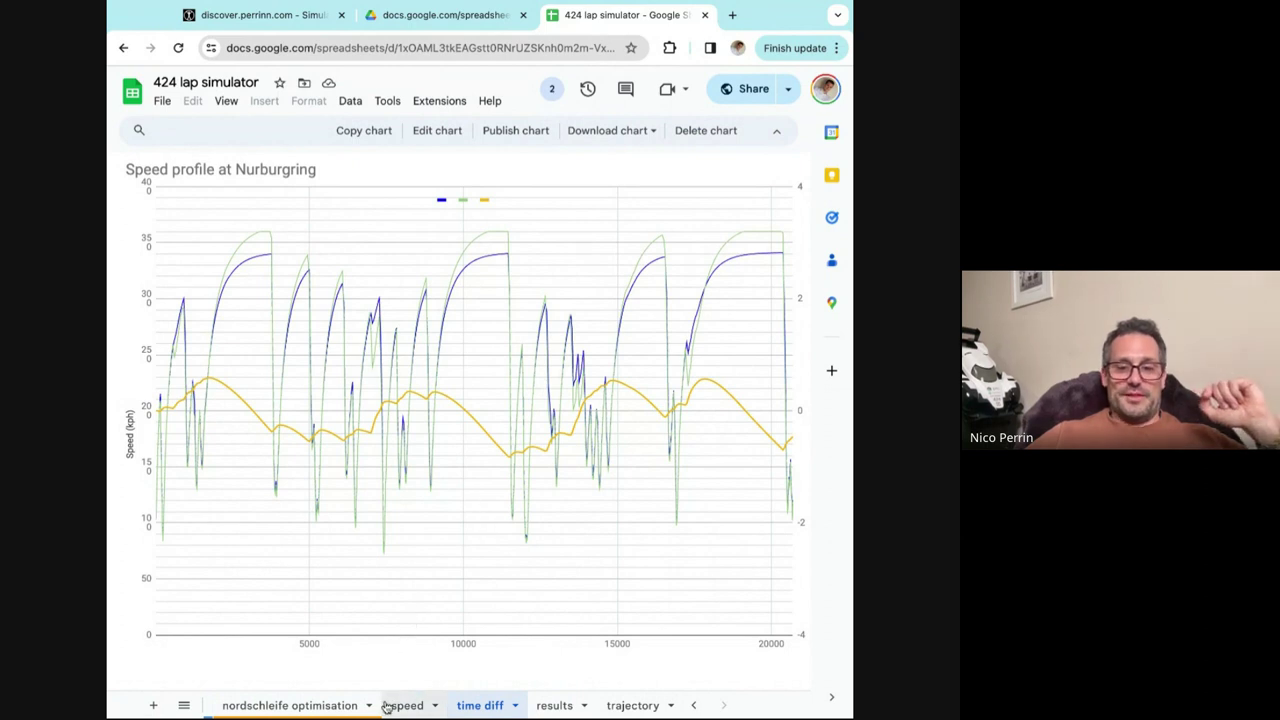
left_click(312, 706)
scroll(300, 706, "left", 2)
left_click(251, 705)
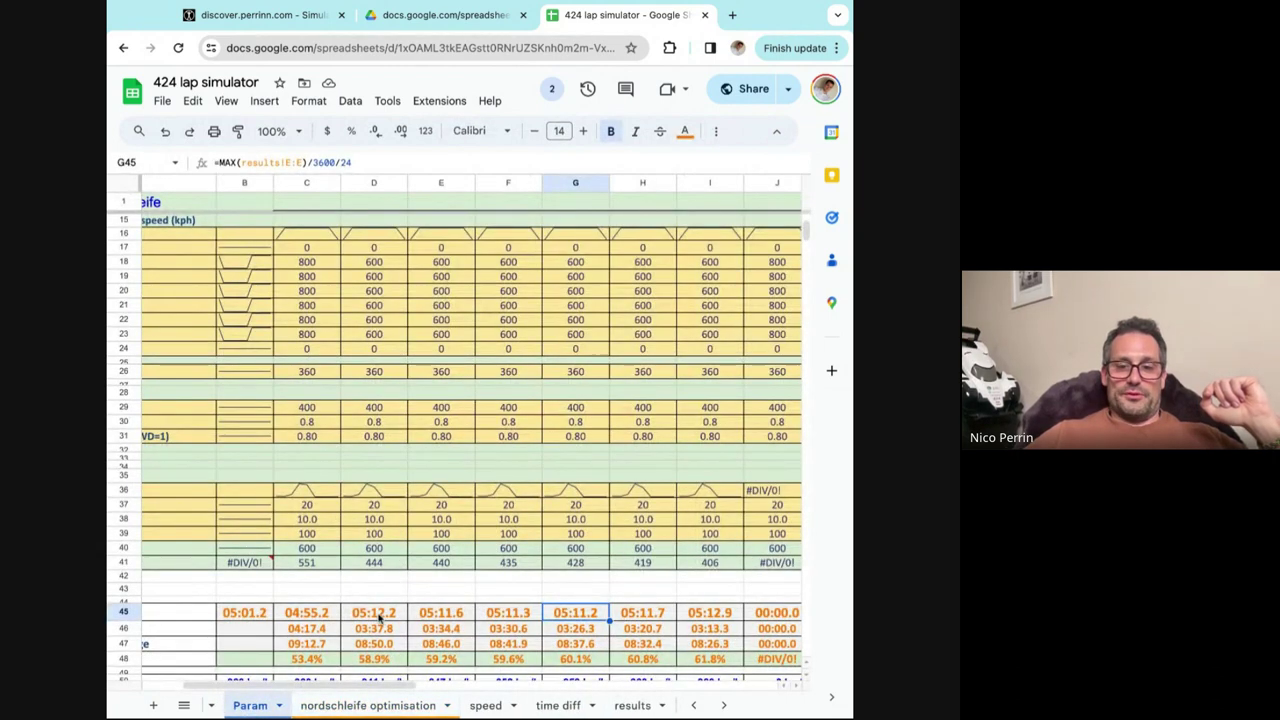
Examine the time difference curve against the two speed traces on the time diff chart.
left_click(563, 705)
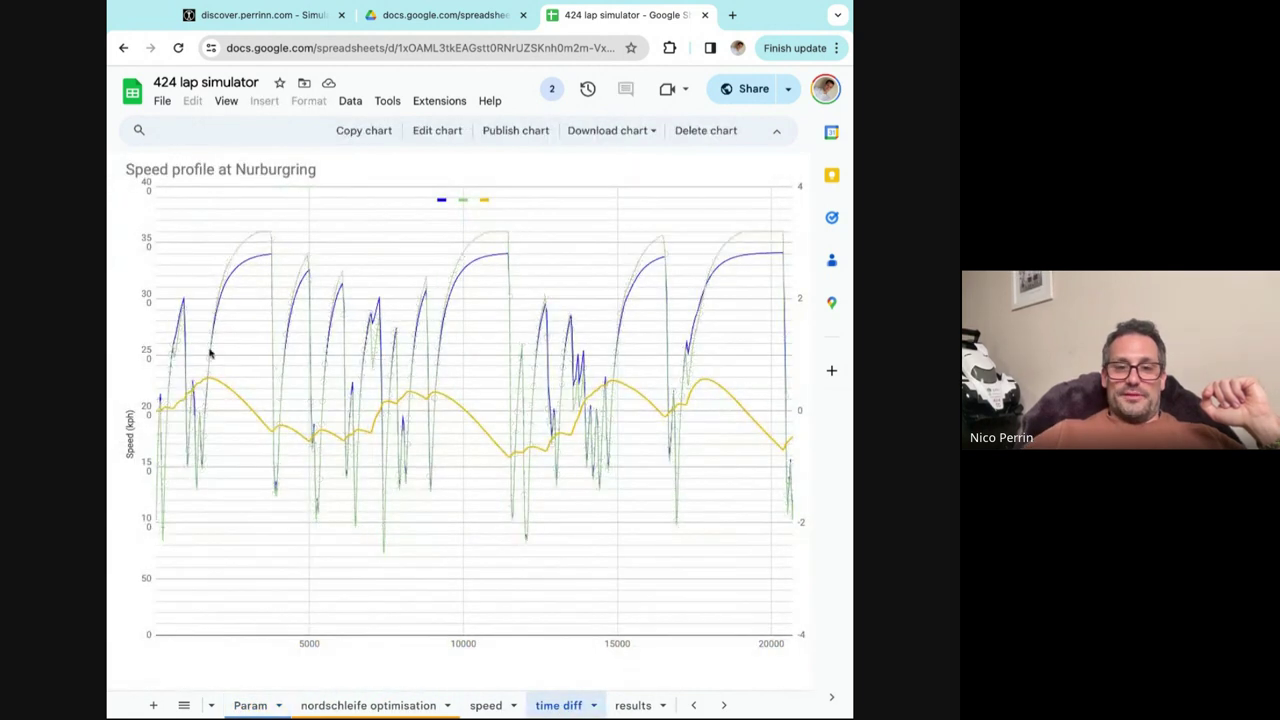
mouse_move(254, 238)
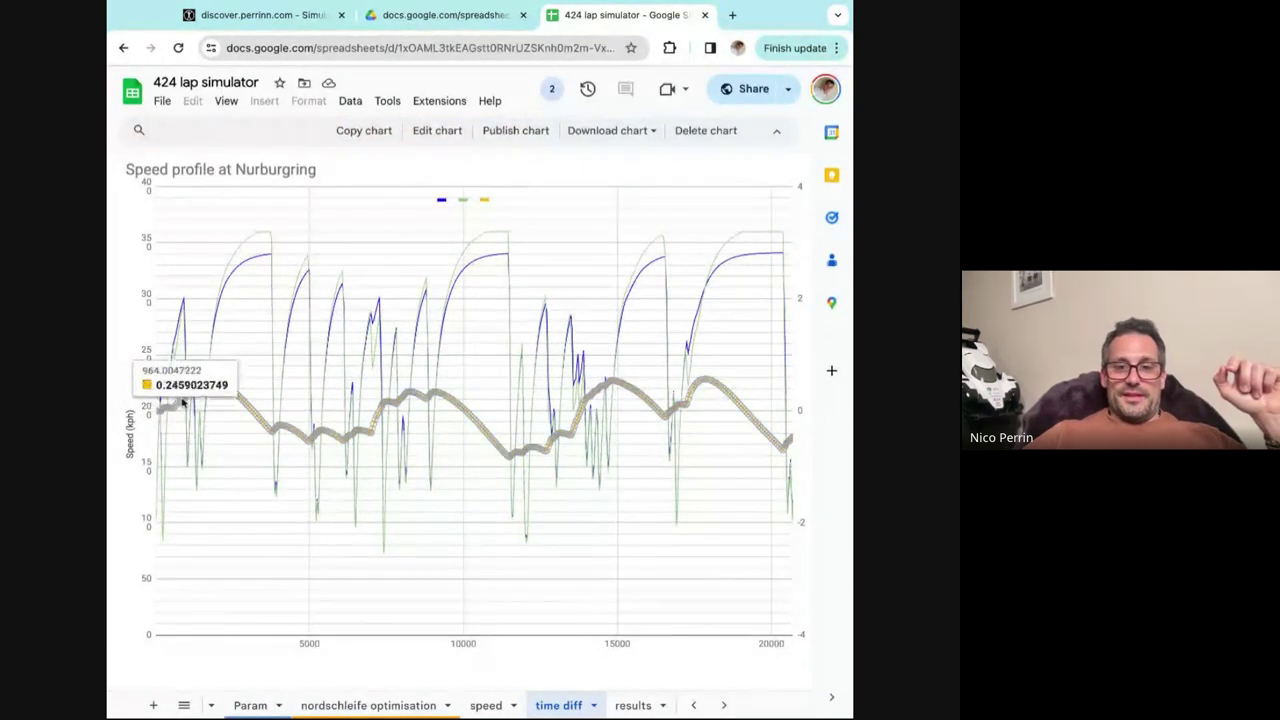
mouse_move(229, 393)
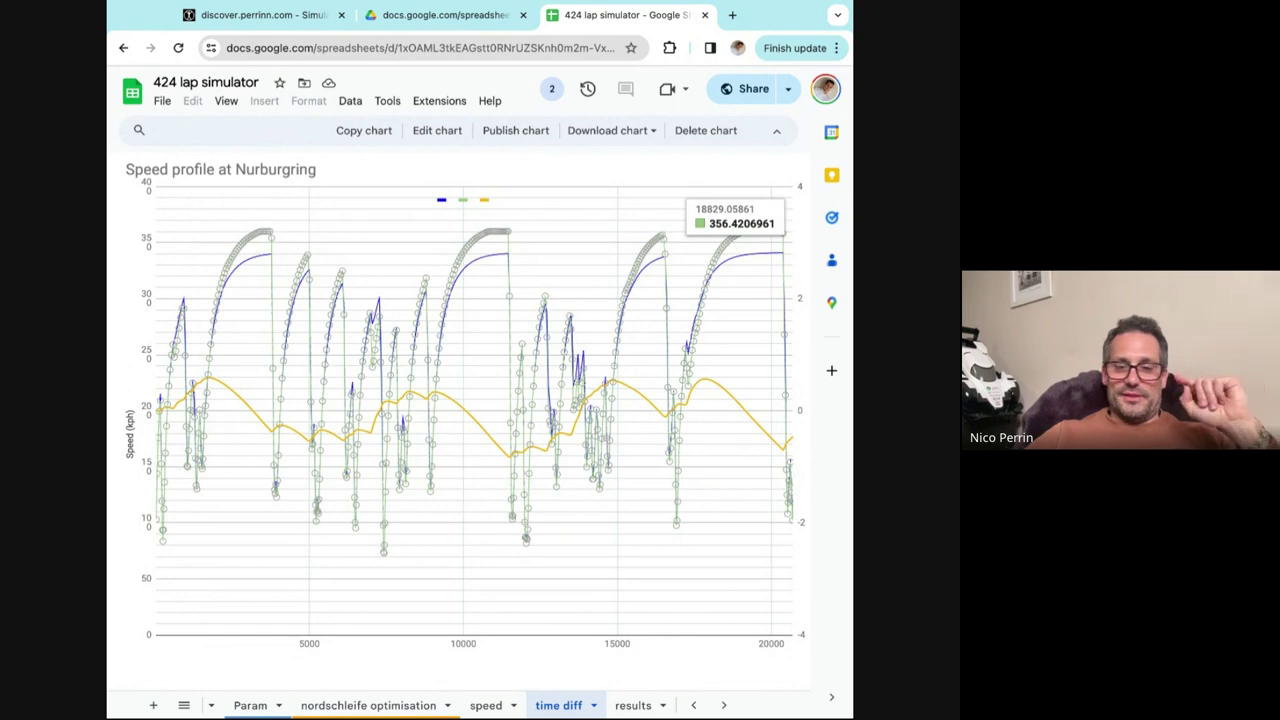
Check the setup 6 LAPTIME result in H45 on the Param sheet and reopen the time diff chart.
left_click(250, 705)
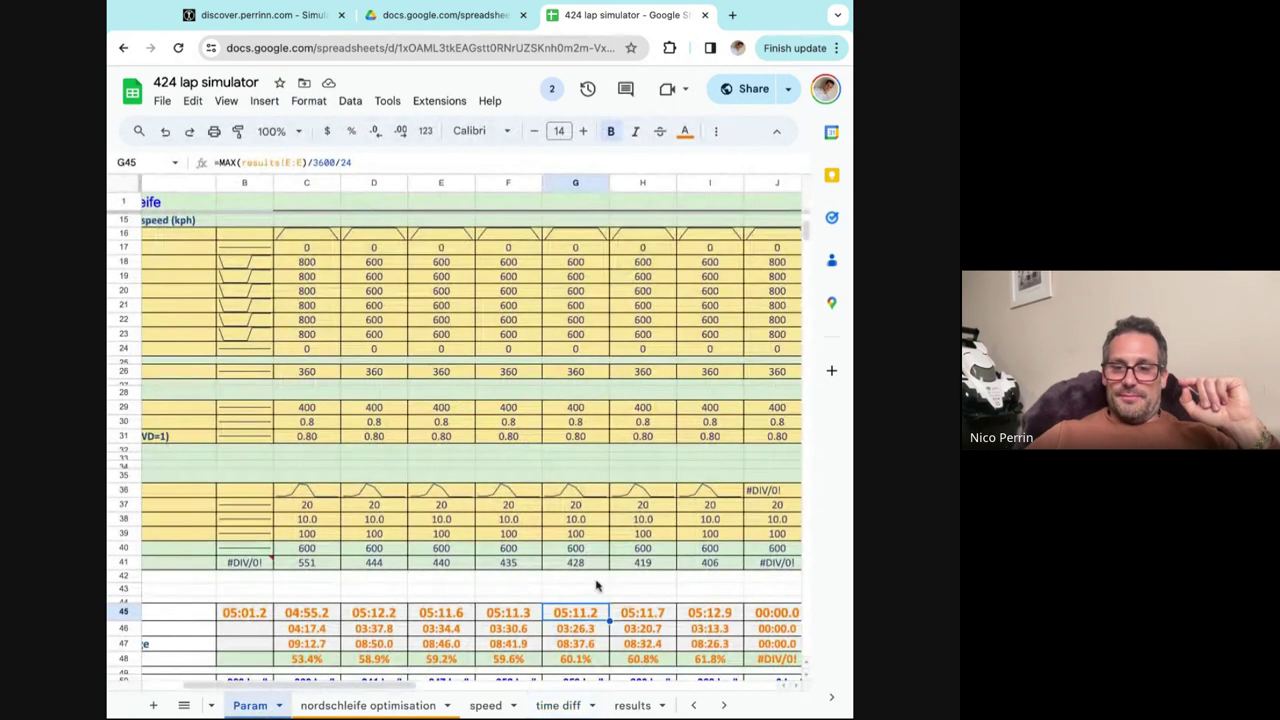
left_click(645, 611)
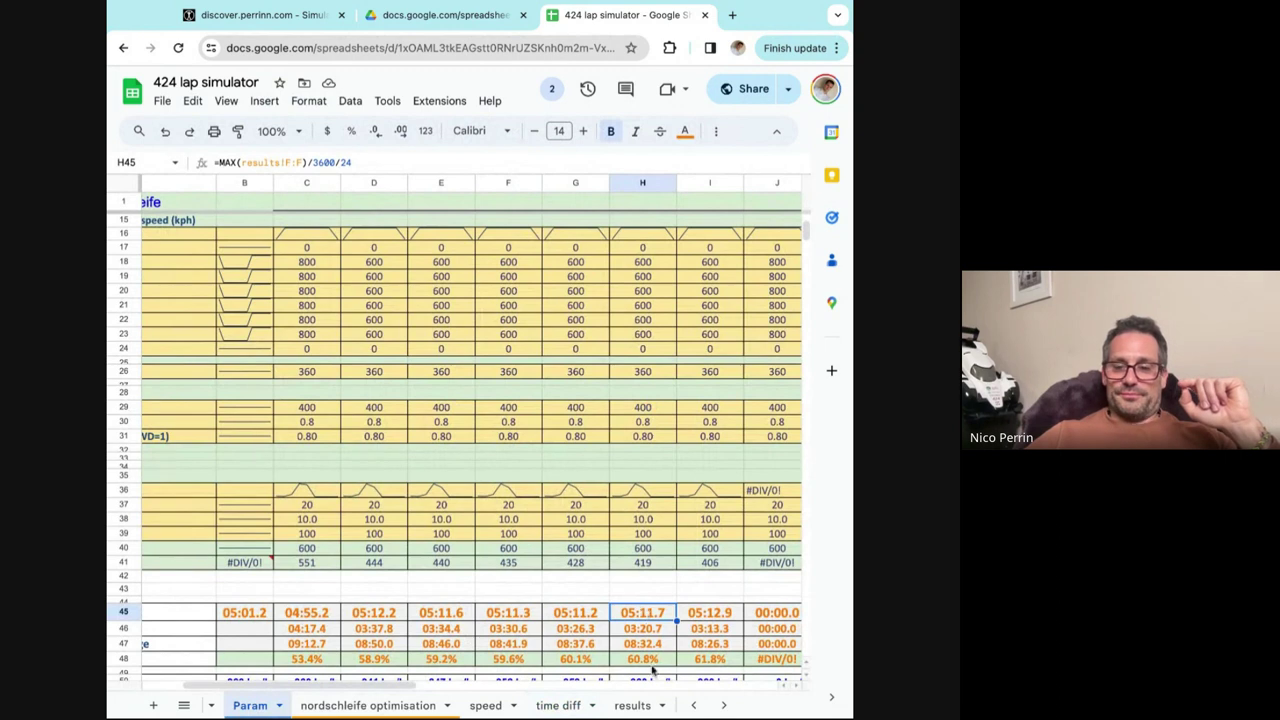
left_click(562, 705)
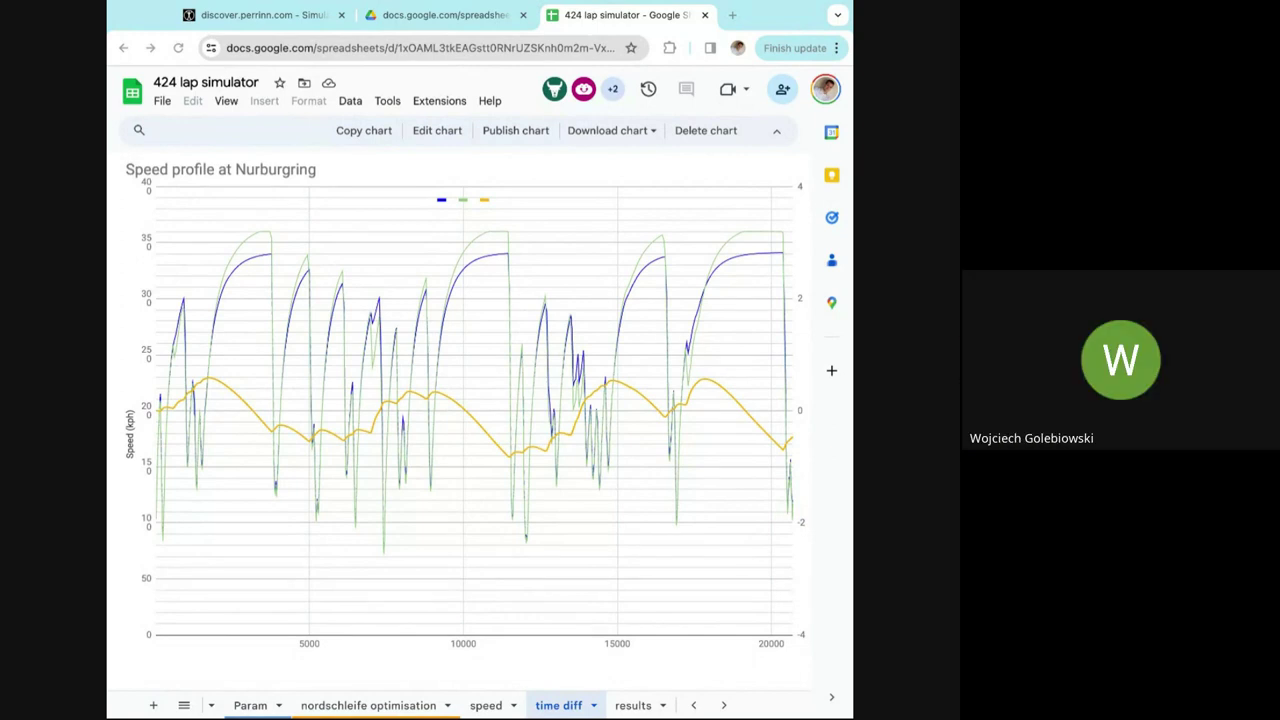
scroll(265, 705, "left", 3)
scroll(267, 705, "left", 2)
scroll(267, 705, "right", 8)
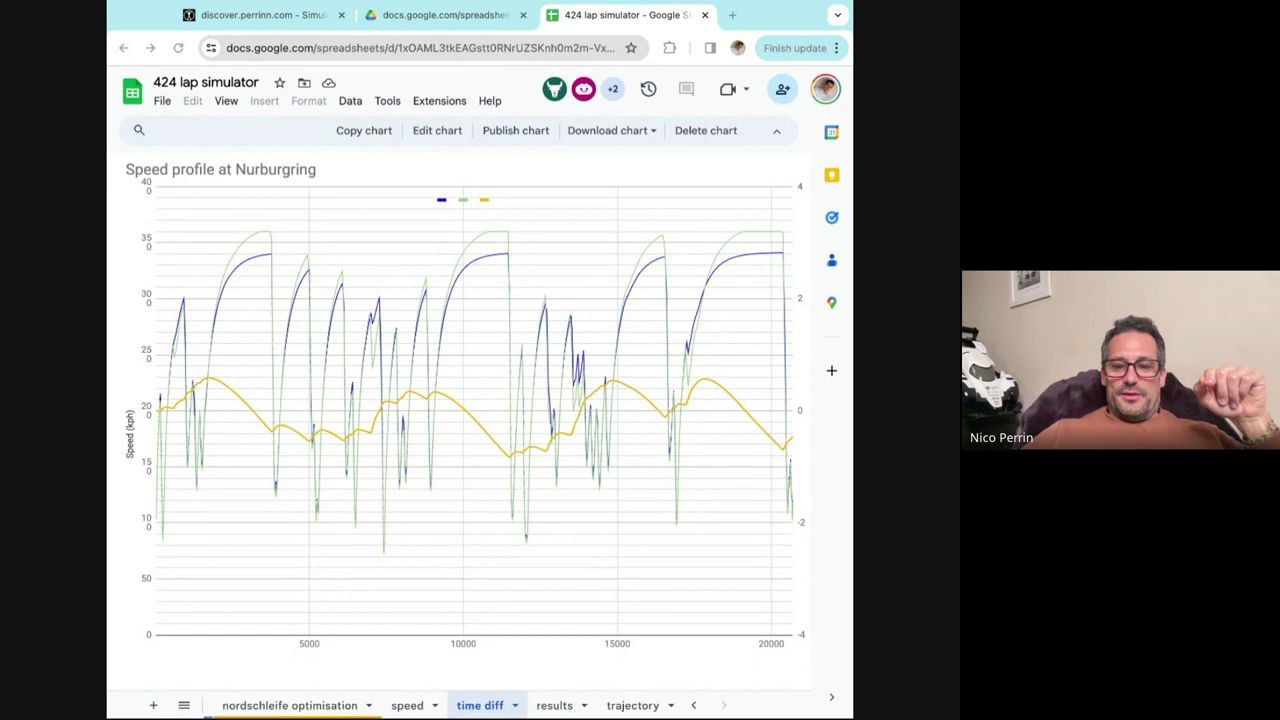
Return to the Param sheet and check the track name in A1.
scroll(267, 705, "left", 1)
left_click(270, 705)
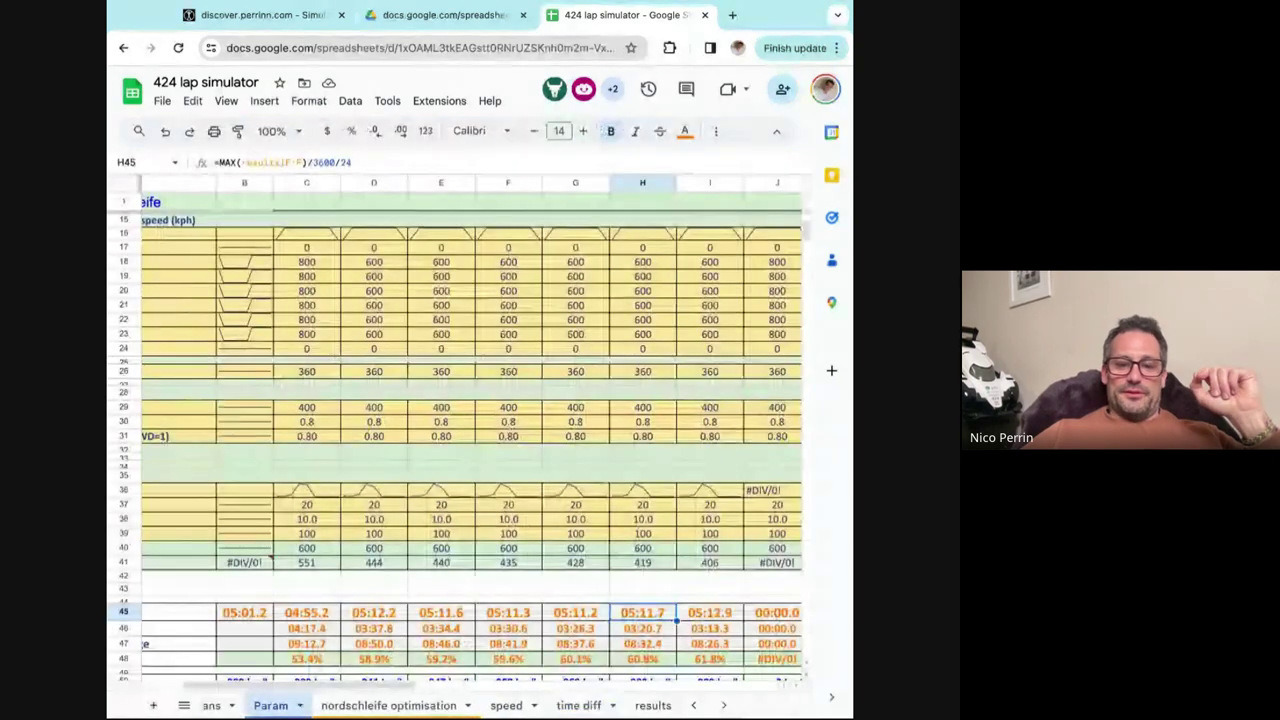
scroll(271, 337, "left", 4)
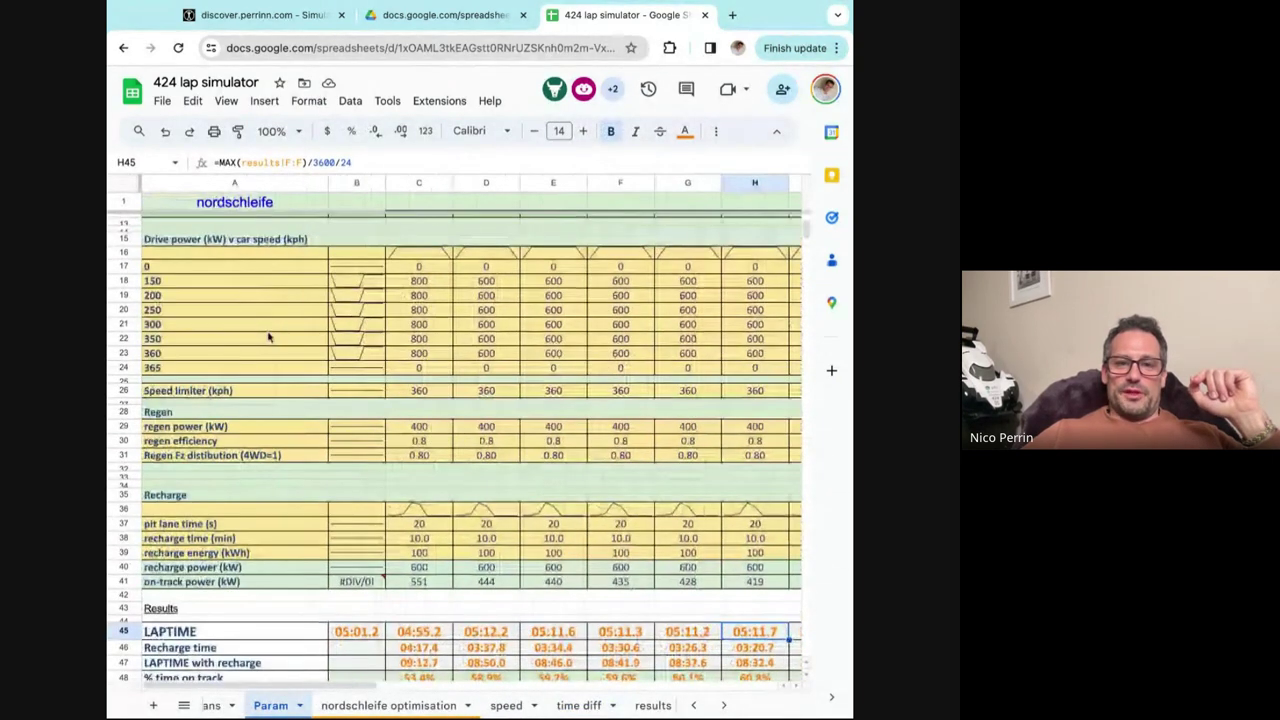
left_click(218, 205)
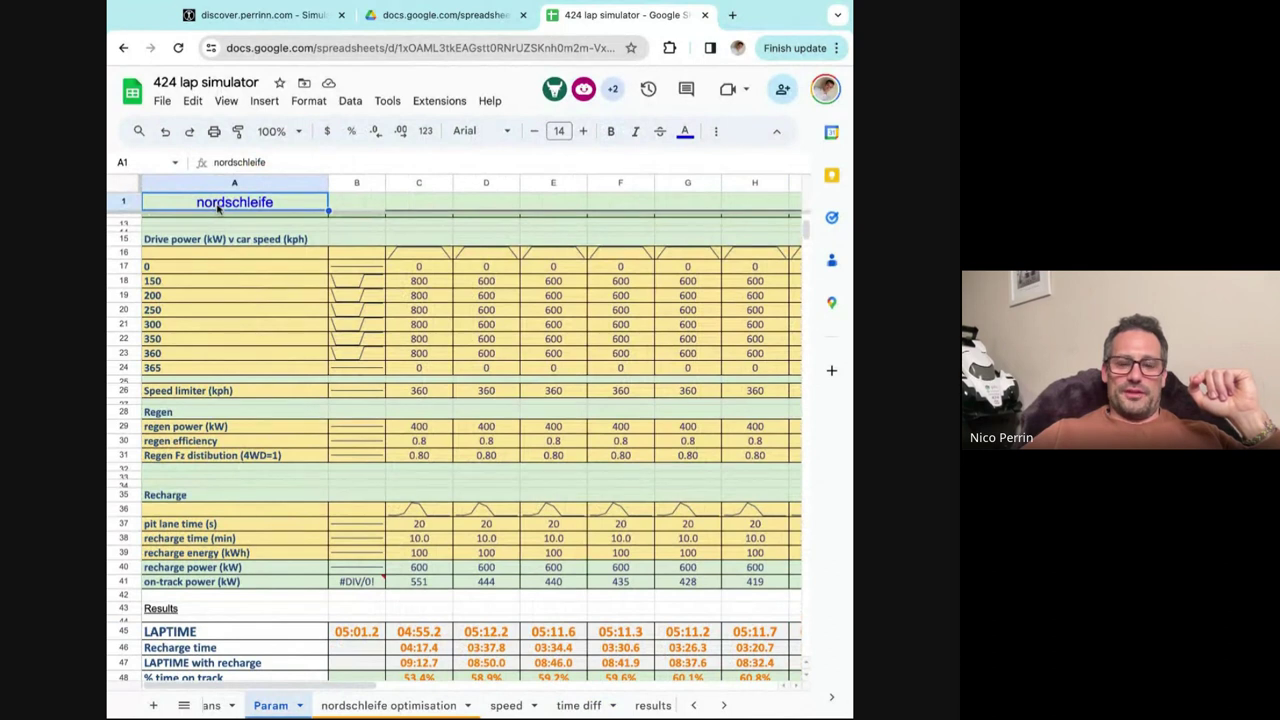
Open the nordschleife track sheet and select its data columns A to E.
scroll(276, 705, "left", 5)
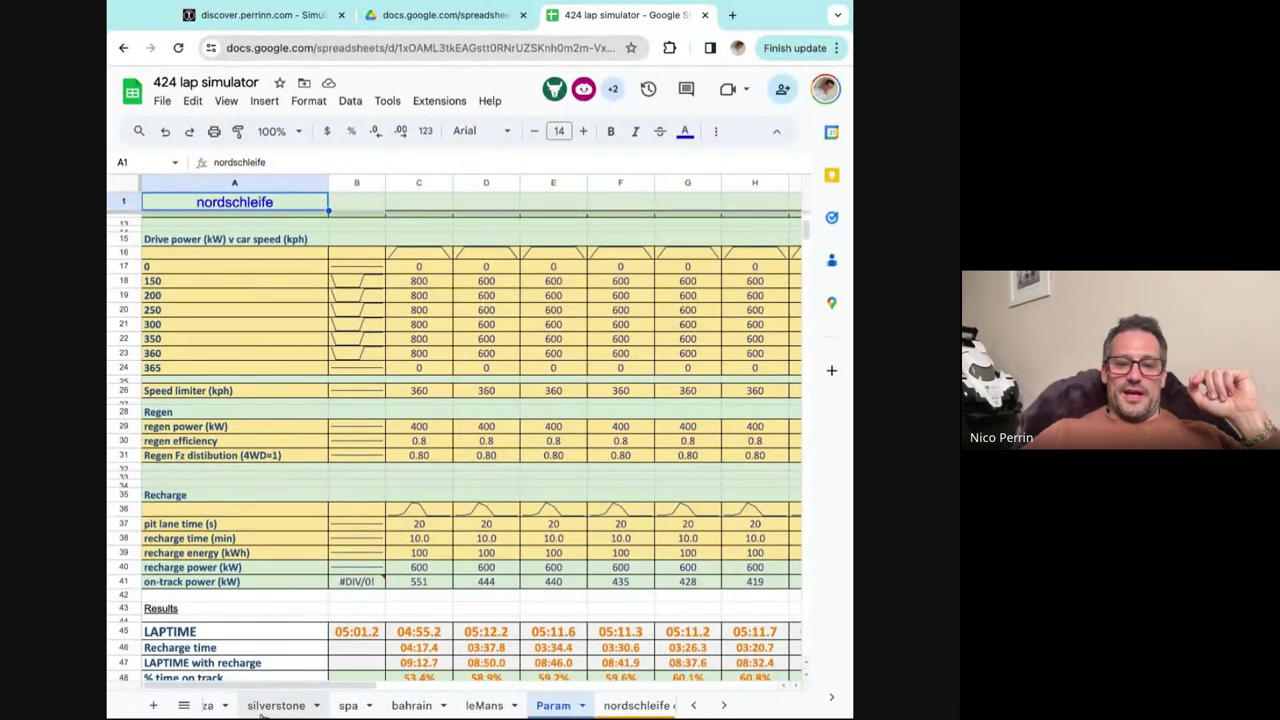
scroll(470, 708, "left", 3)
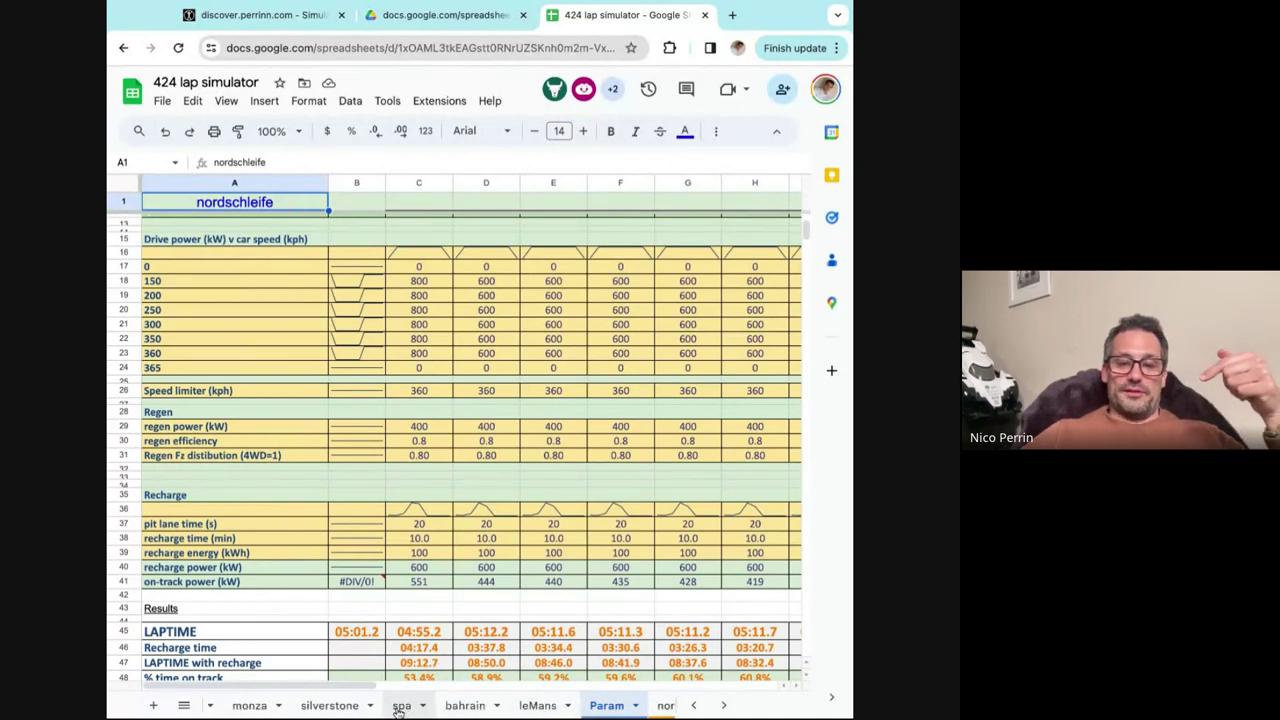
scroll(332, 708, "left", 3)
scroll(332, 708, "left", 3)
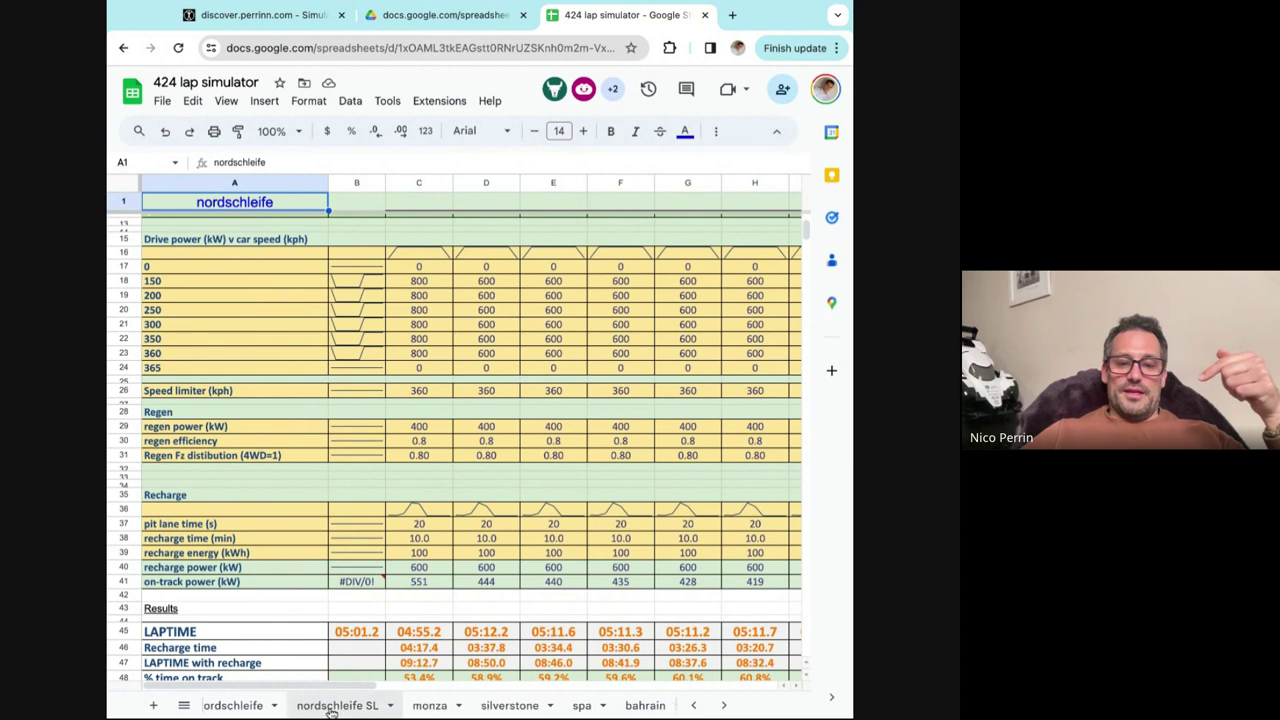
left_click(250, 706)
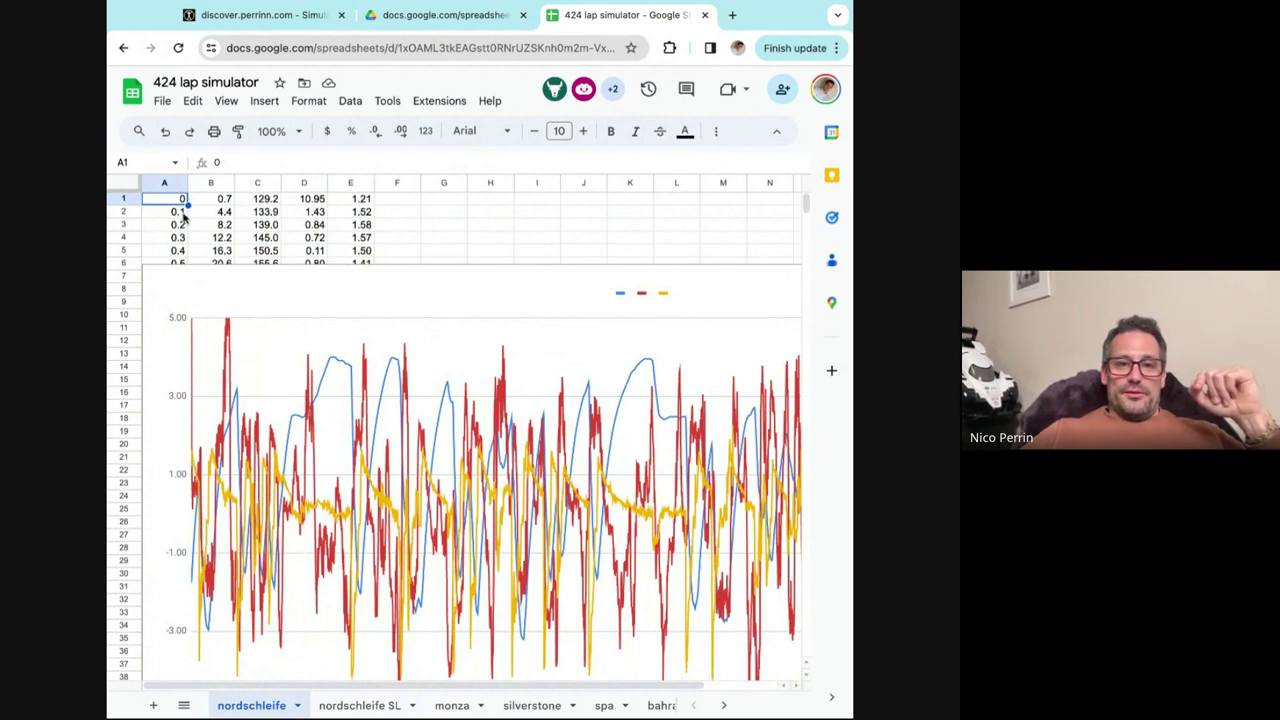
left_click(167, 183)
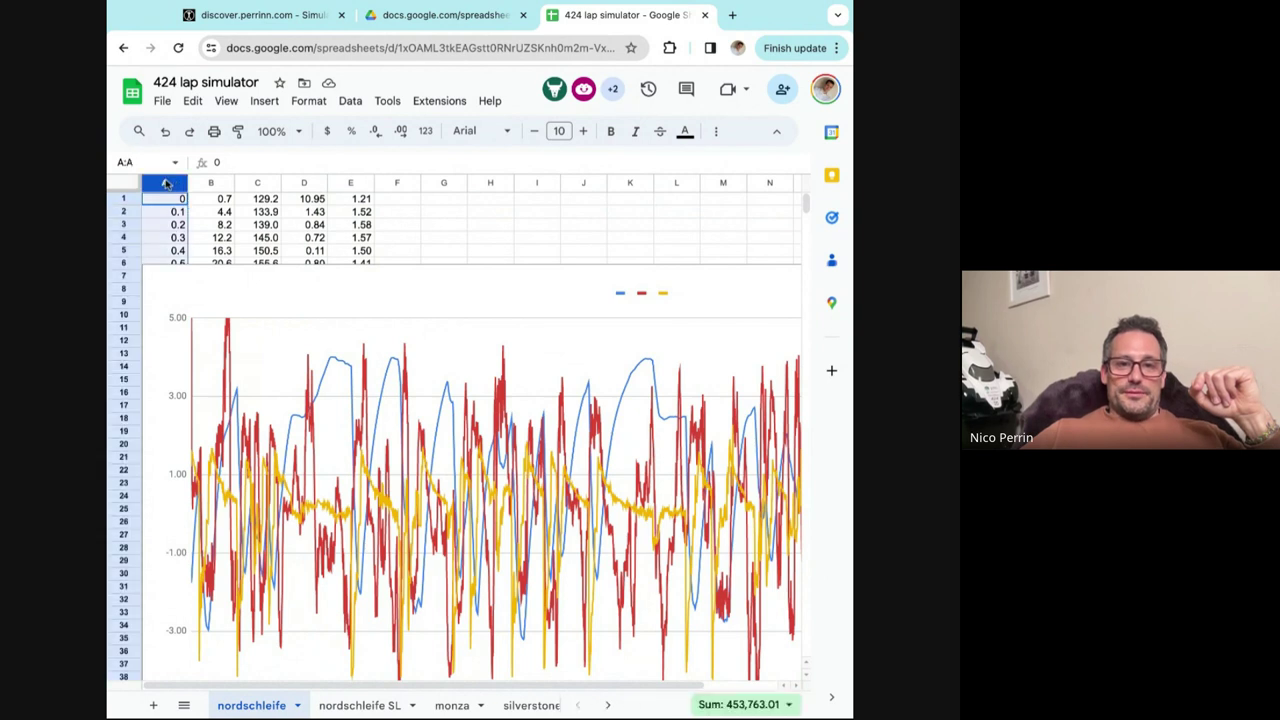
key("shift+Right")
key("shift+Right")
key("shift+Right")
key("shift+Right")
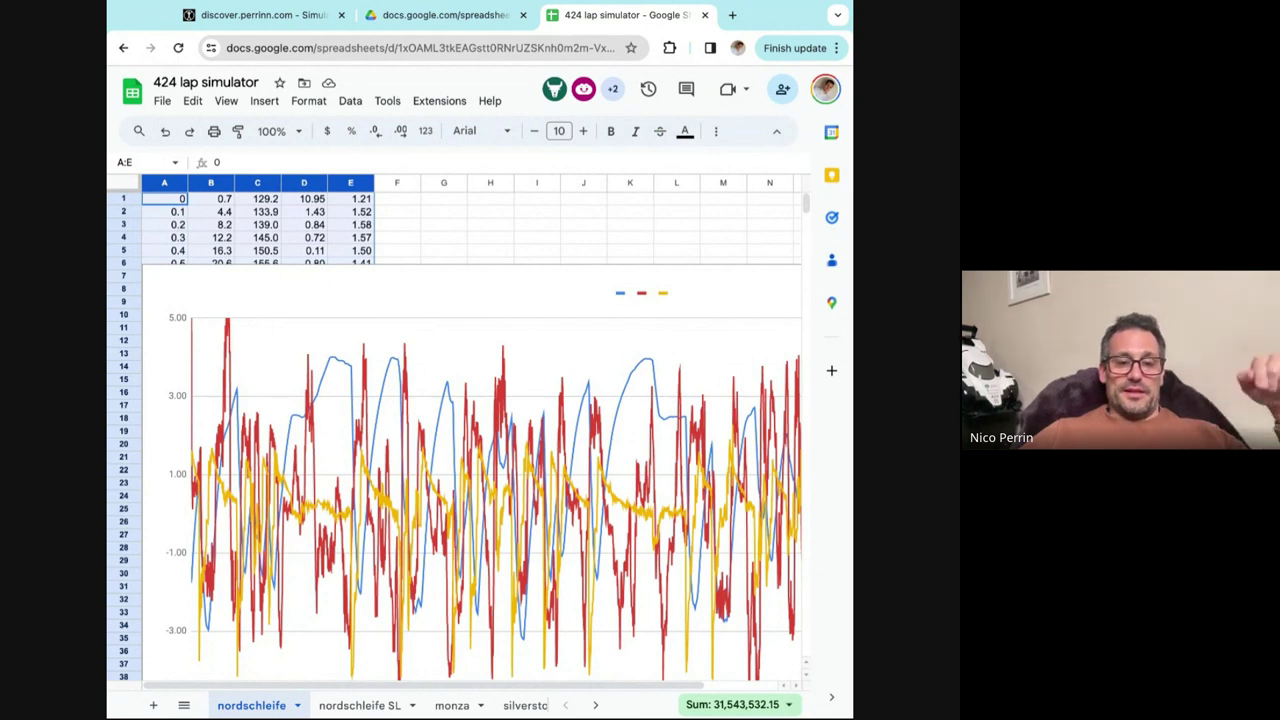
Open the trajectory chart and inspect points along the track map's outline.
scroll(365, 705, "right", 3)
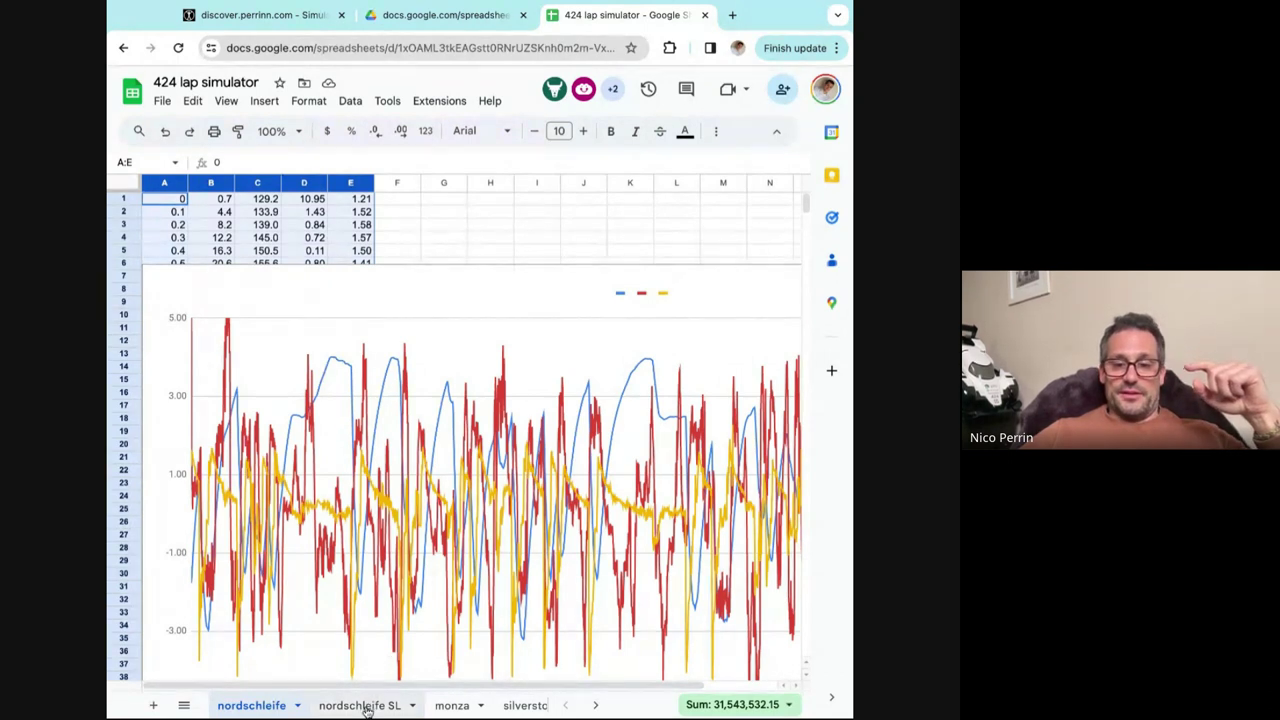
scroll(365, 705, "right", 5)
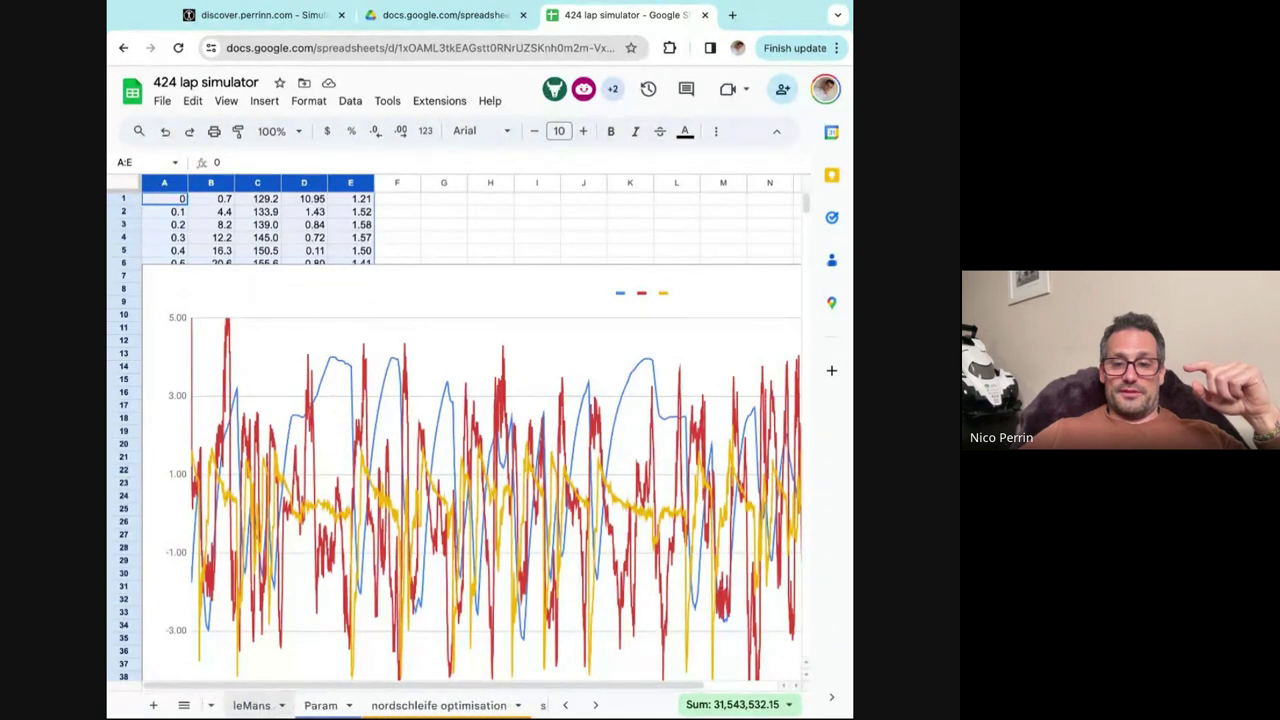
scroll(411, 709, "right", 4)
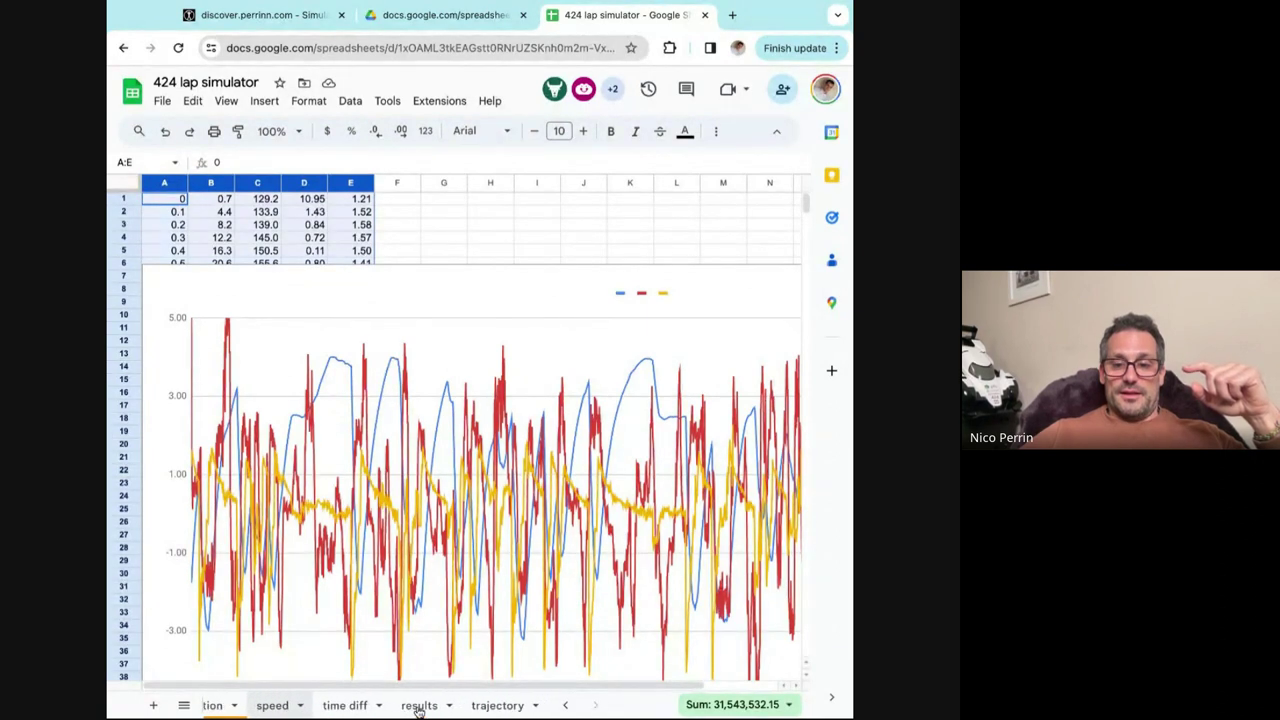
left_click(496, 705)
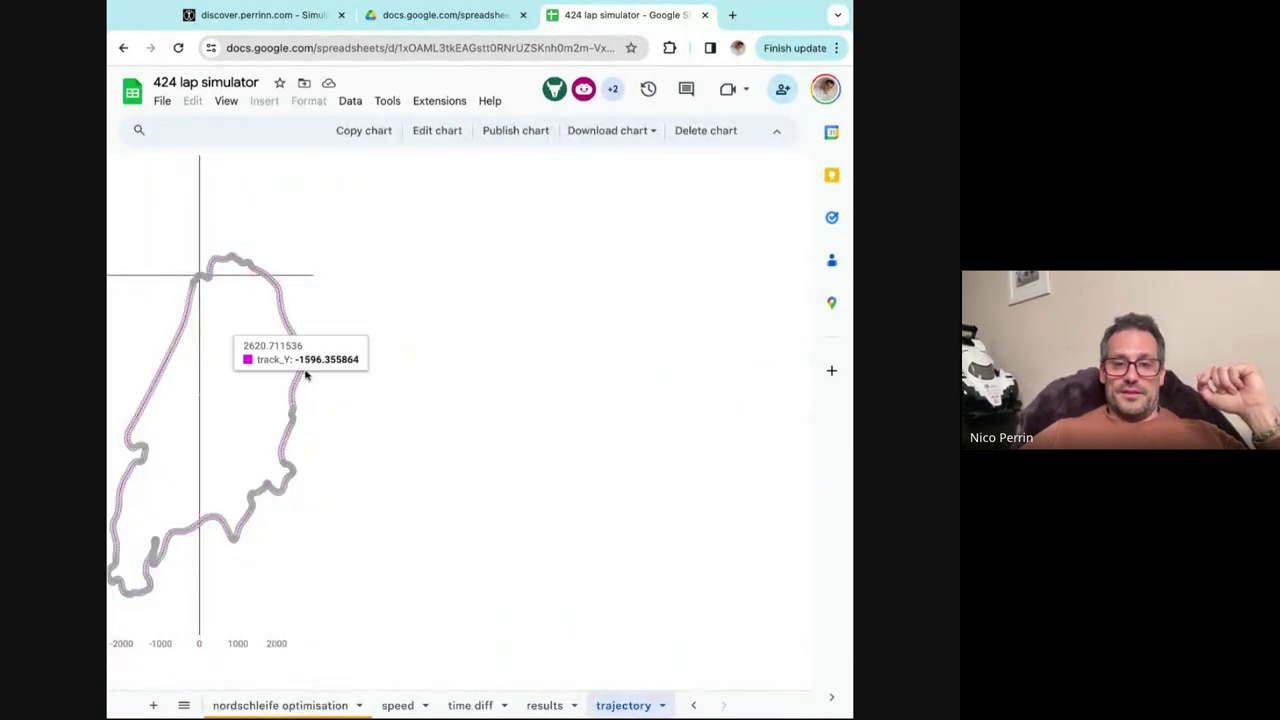
mouse_move(280, 307)
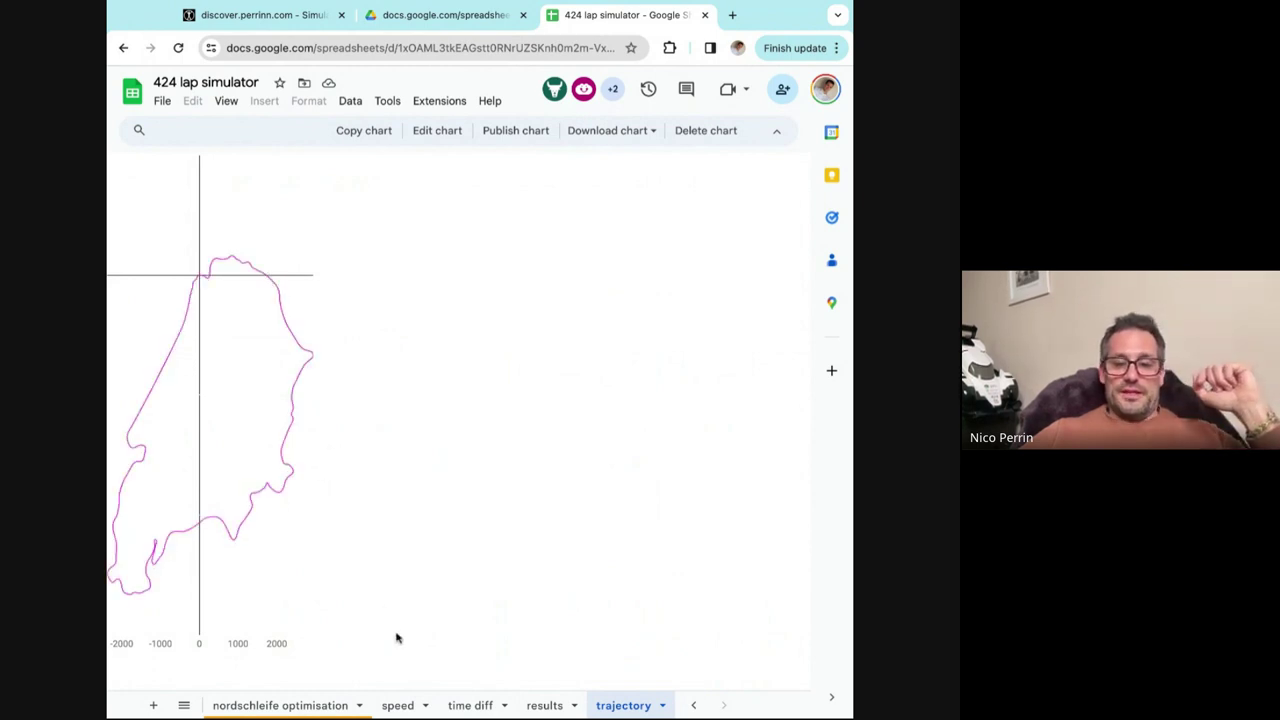
Revisit the Param sheet and open the leMans track data sheet.
scroll(465, 705, "left", 3)
left_click(480, 706)
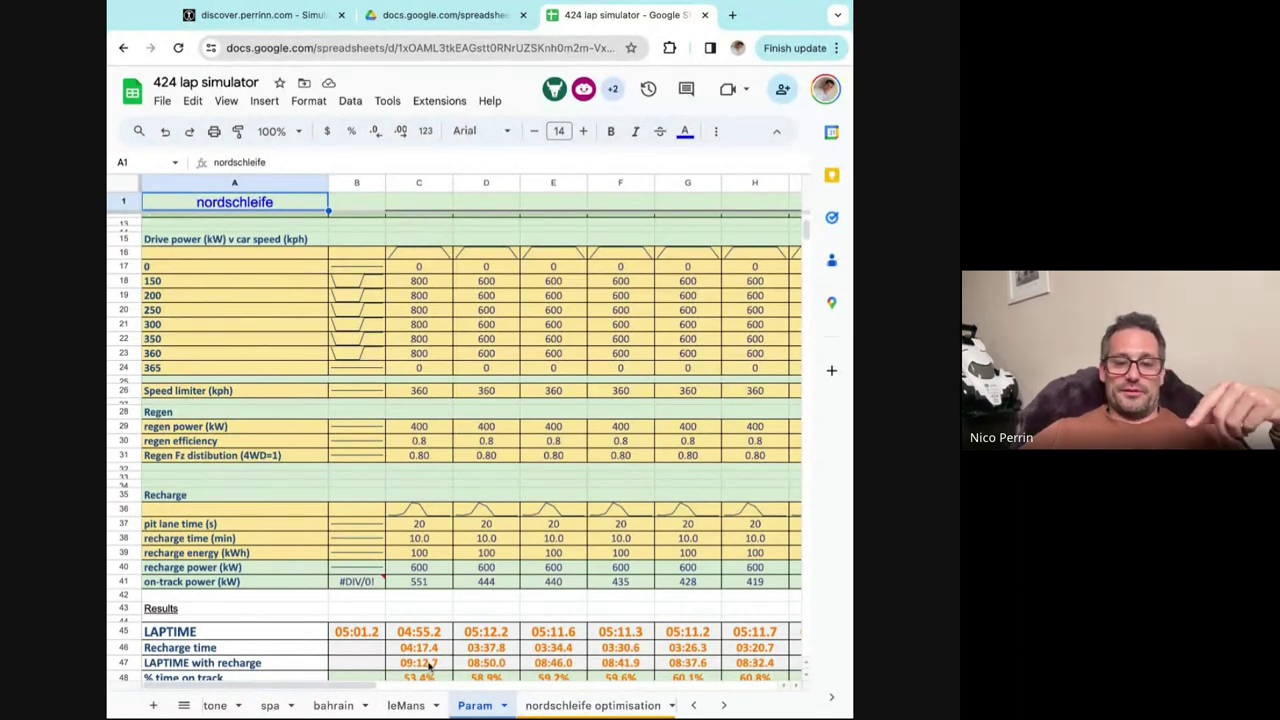
left_click(405, 706)
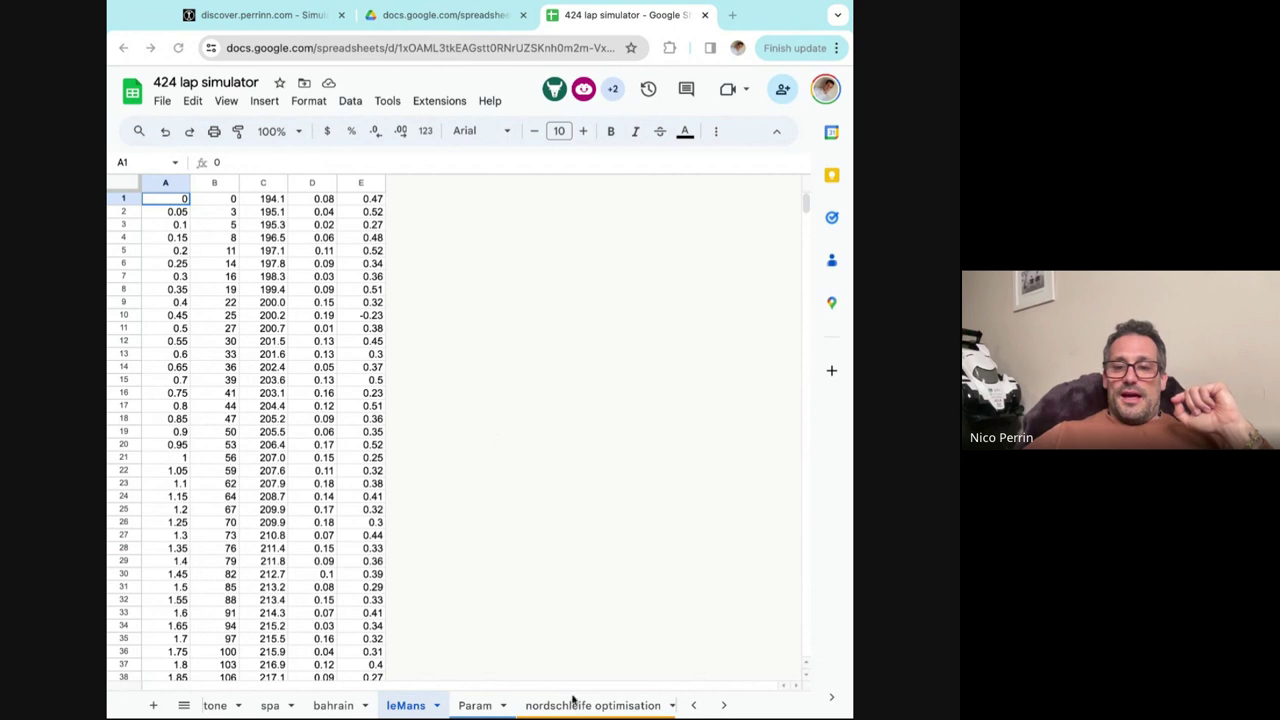
Reopen the time diff chart and read the green speed trace on the straight near 10000.
scroll(574, 705, "right", 5)
scroll(574, 705, "right", 3)
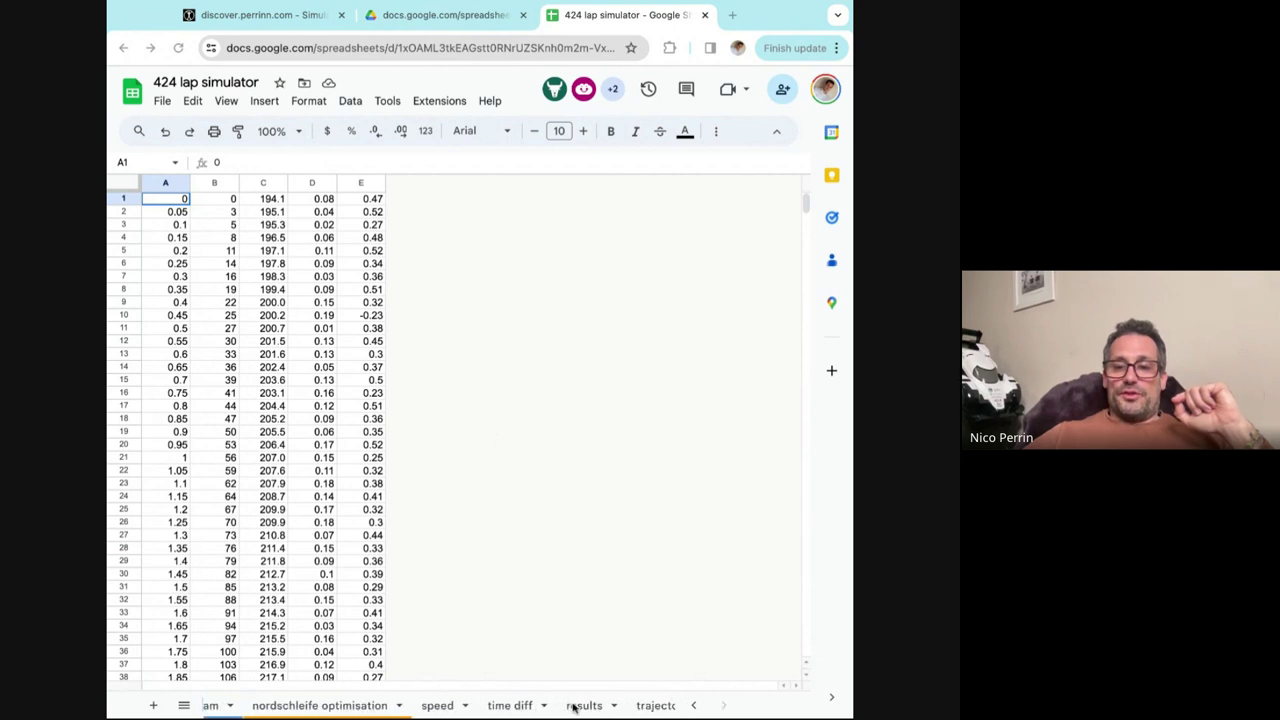
left_click(480, 706)
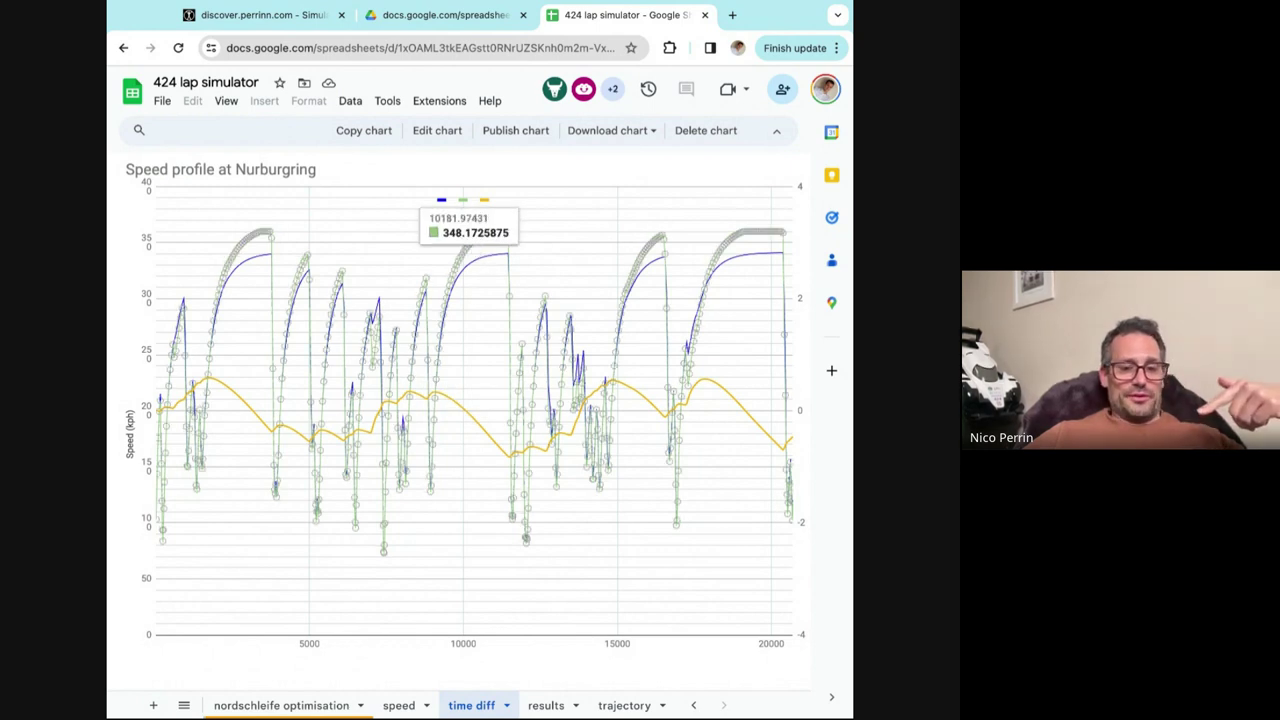
scroll(298, 706, "up", 1)
scroll(298, 706, "up", 1)
Check setup 6's LAPTIME in H45 and its net battery energy used in H54 on the Param sheet.
left_click(300, 705)
scroll(510, 520, "right", 1)
scroll(526, 519, "down", 6)
scroll(526, 519, "left", 1)
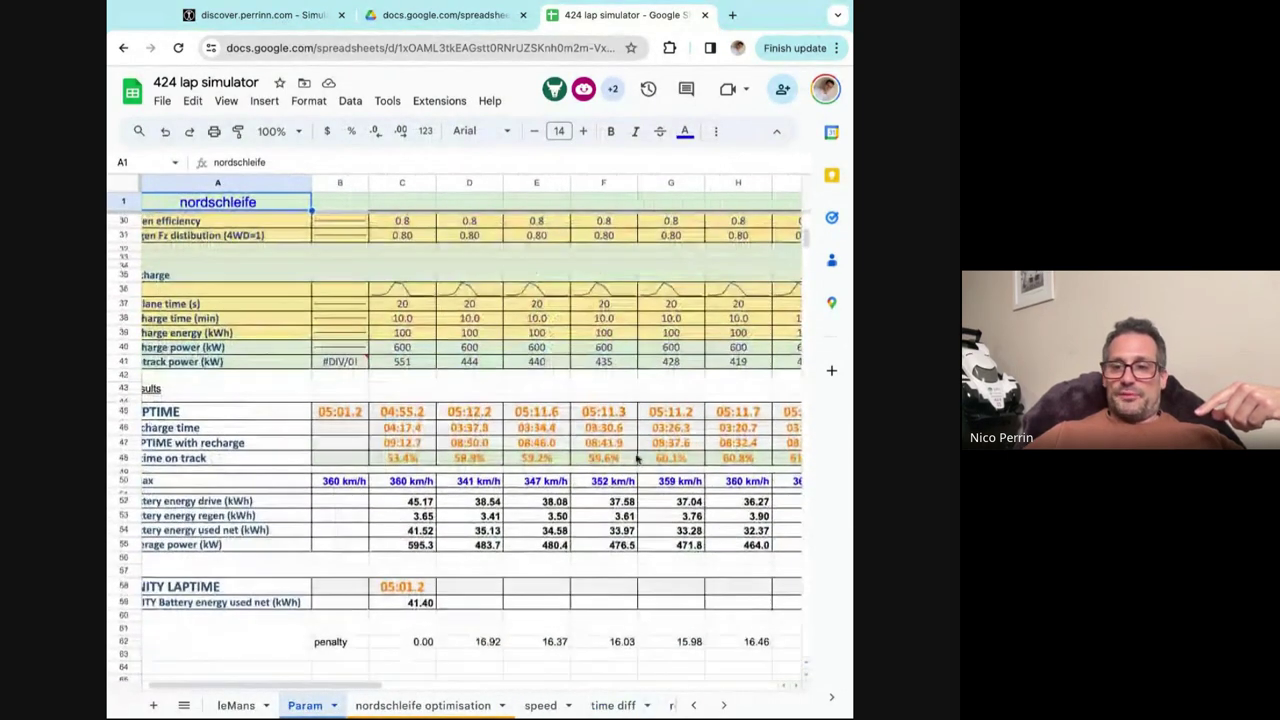
left_click(686, 411)
key("Right")
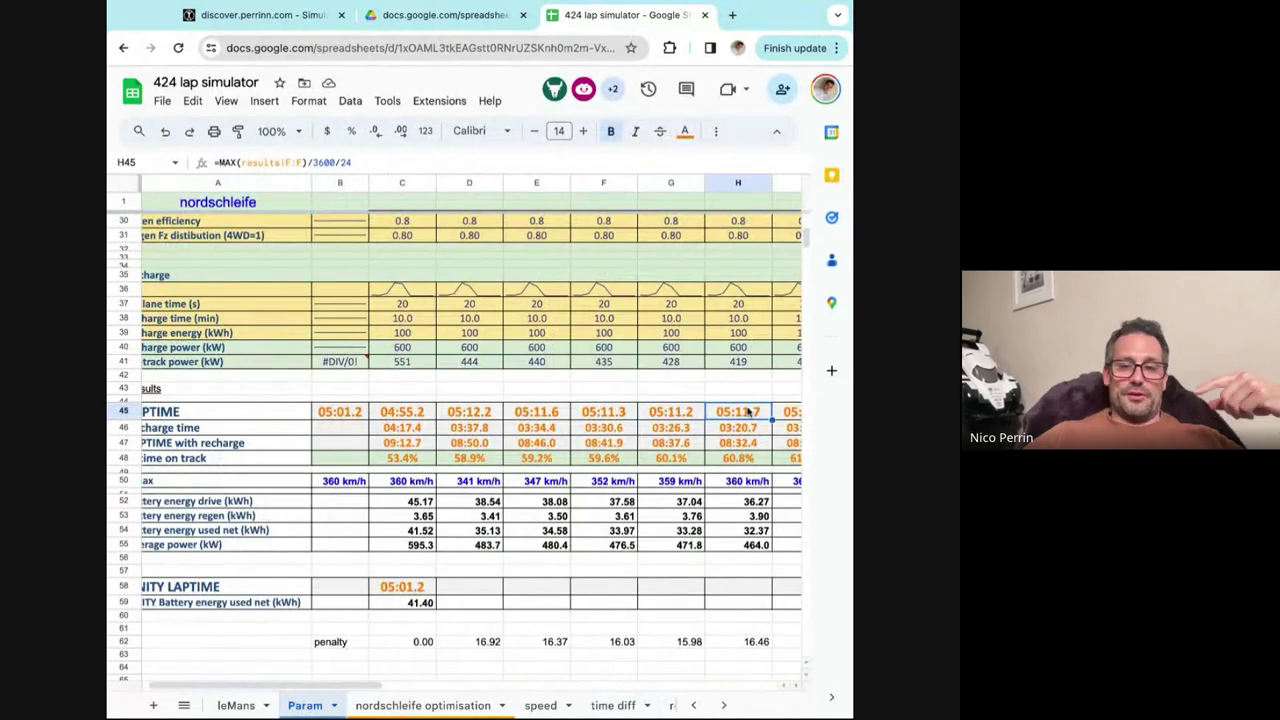
left_click(744, 531)
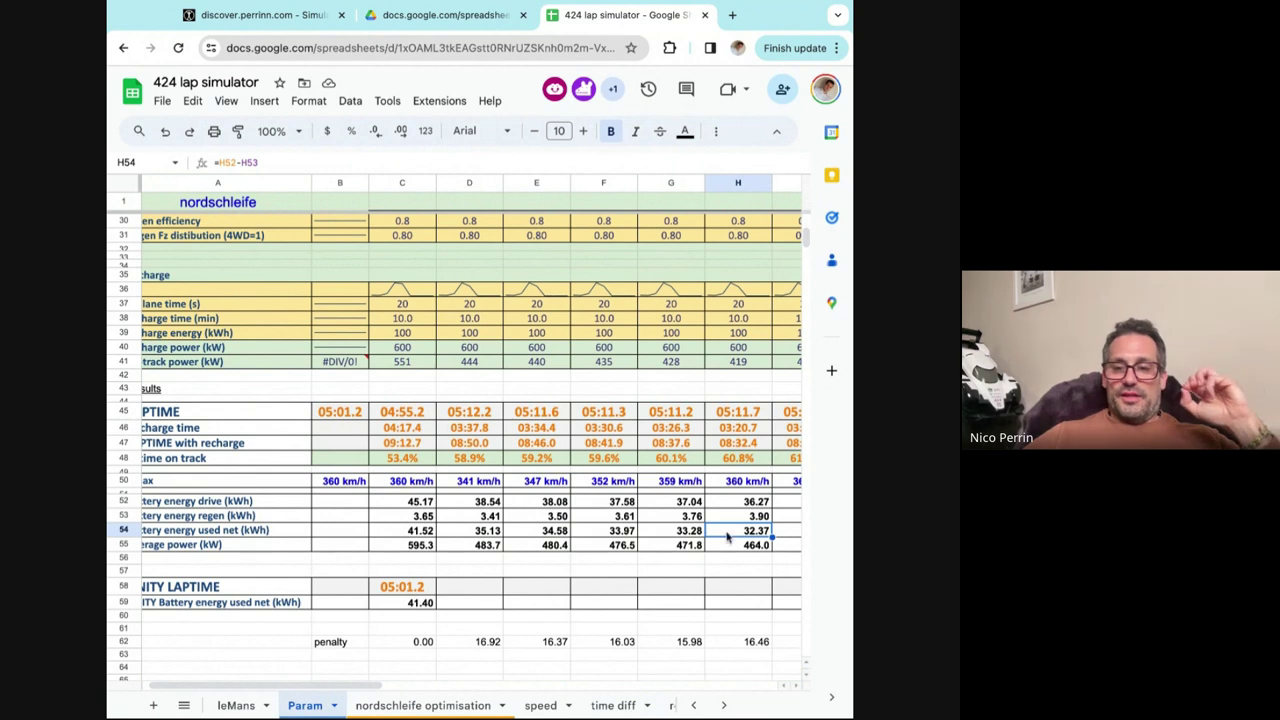
Return from the Param sheet to the time diff chart and view the whole Nurburgring speed profile.
left_click(607, 706)
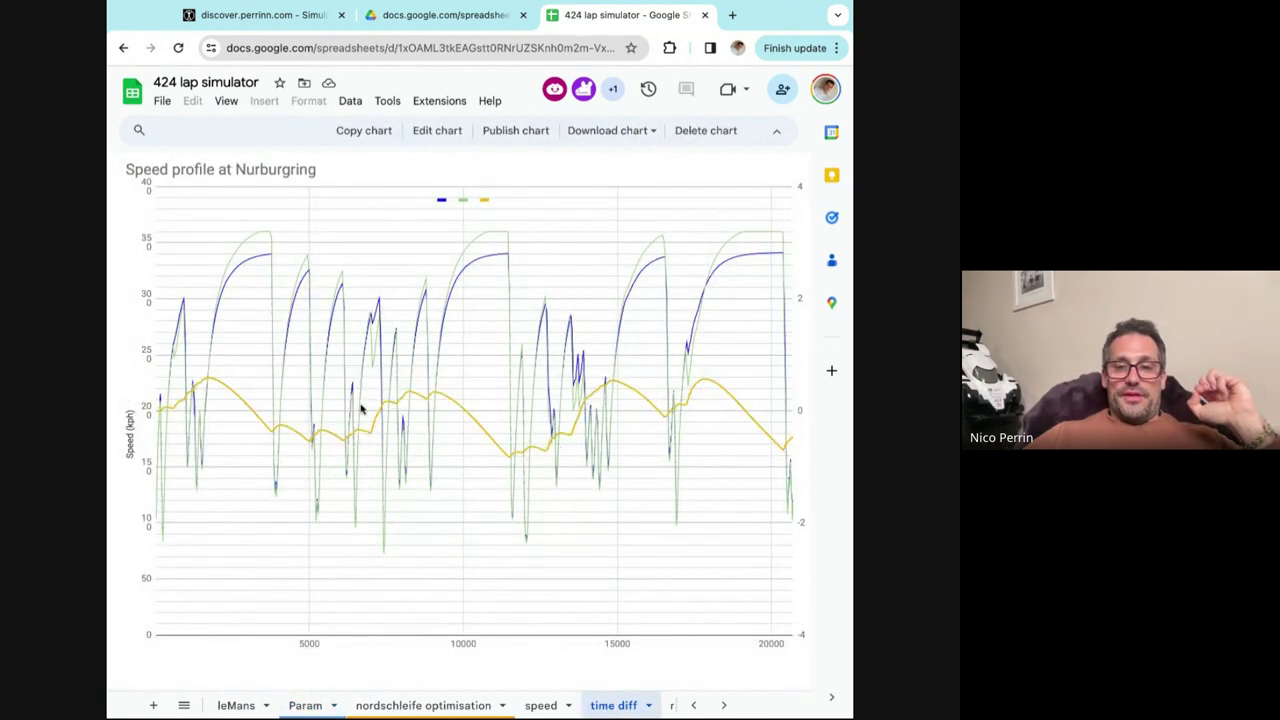
mouse_move(781, 450)
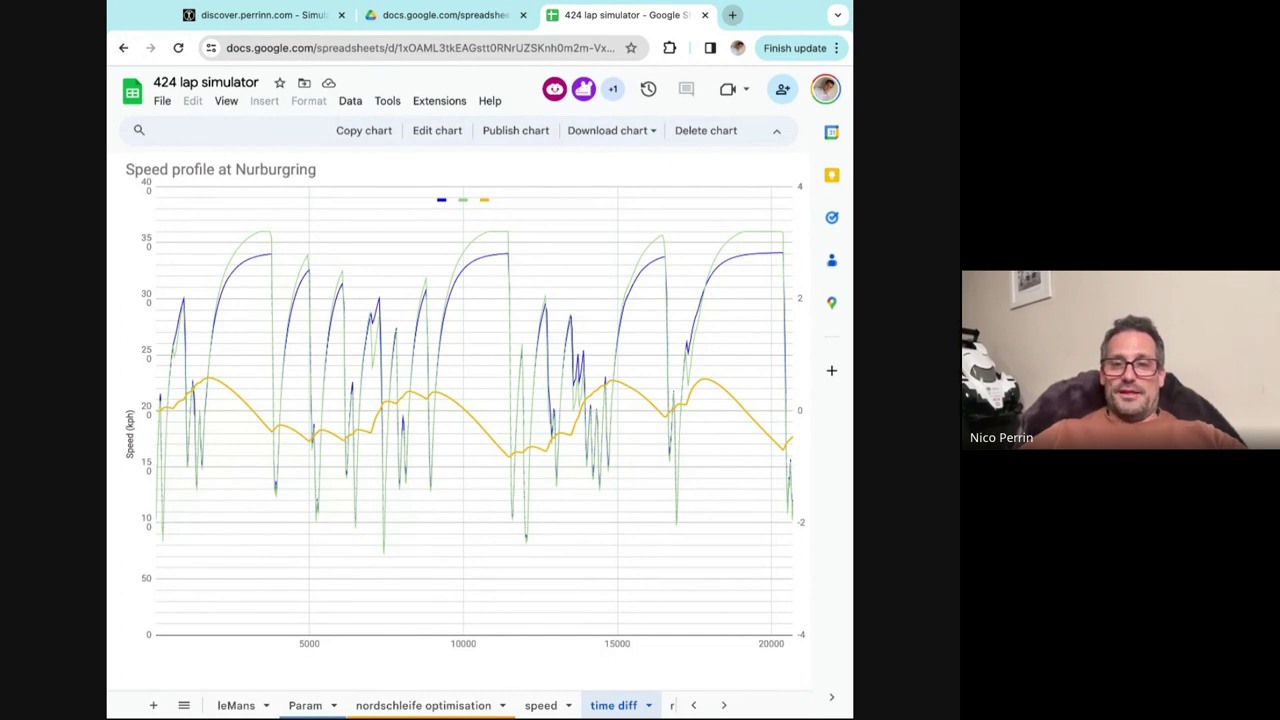
Switch to the discover.perrinn.com simulation module page and open the PERRINN.com activity feed linked further down.
left_click(262, 15)
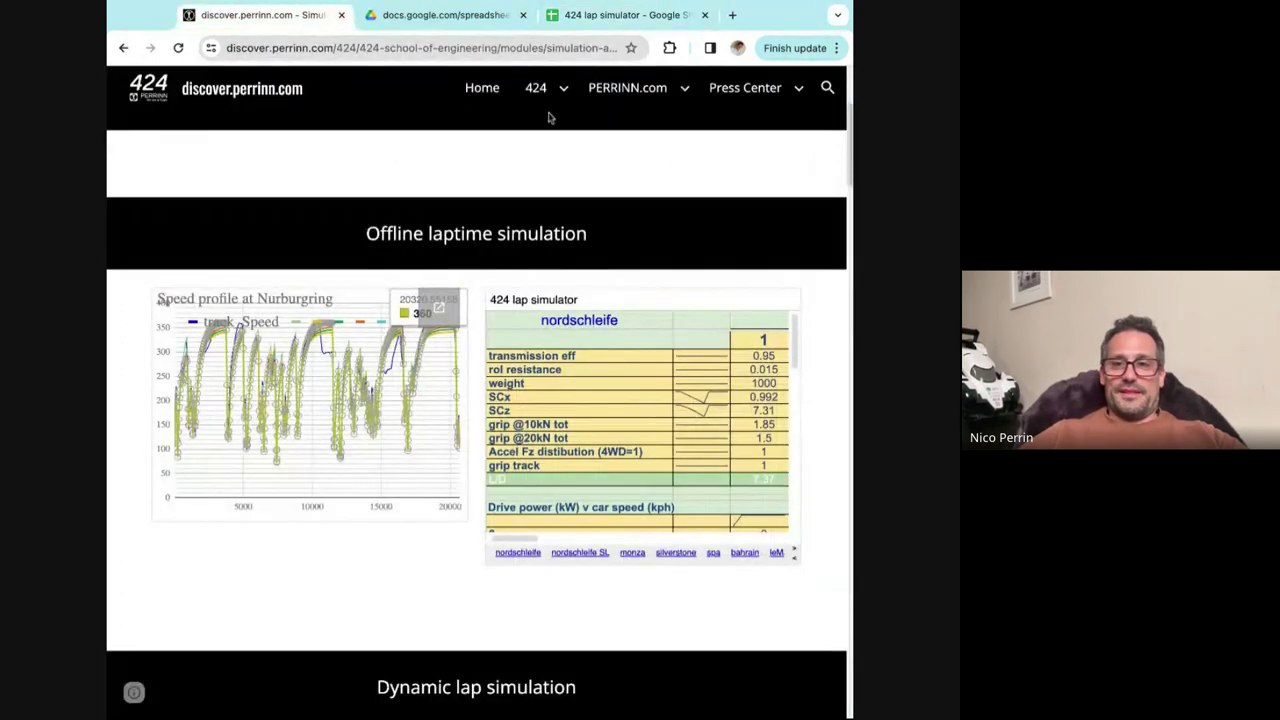
scroll(513, 319, "down", 15)
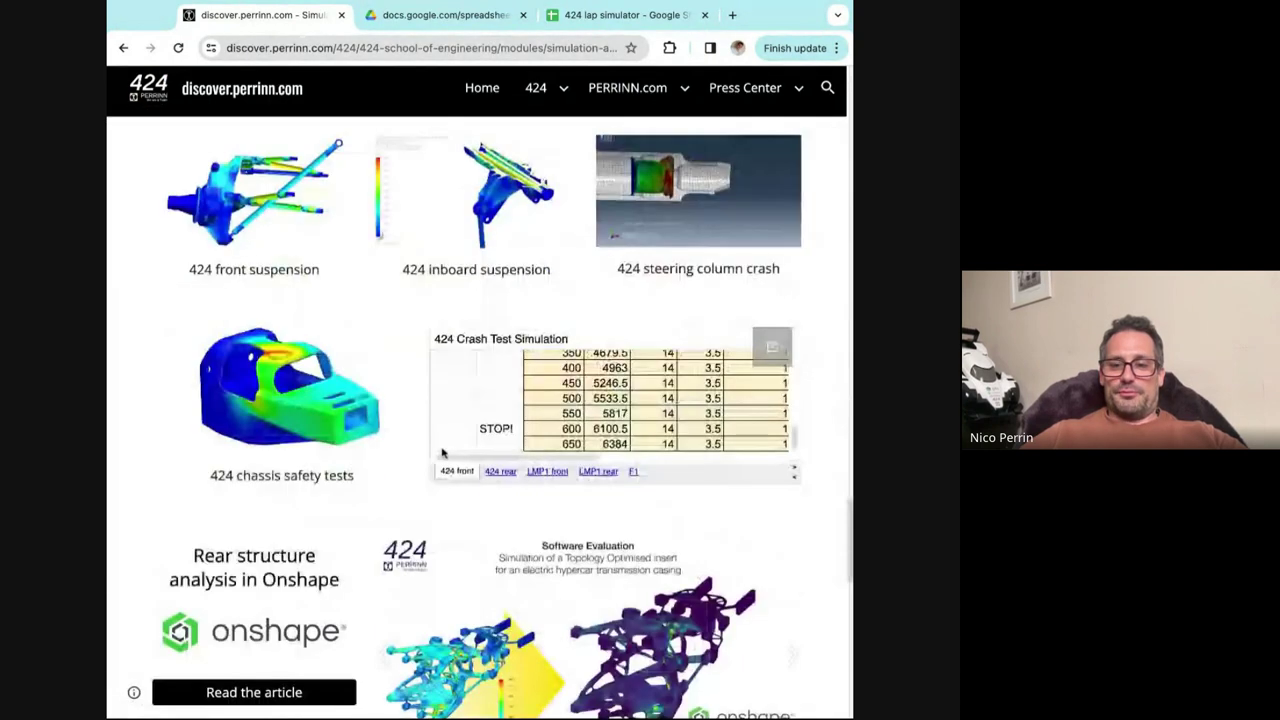
scroll(443, 453, "down", 10)
scroll(443, 453, "up", 1)
left_click(370, 345)
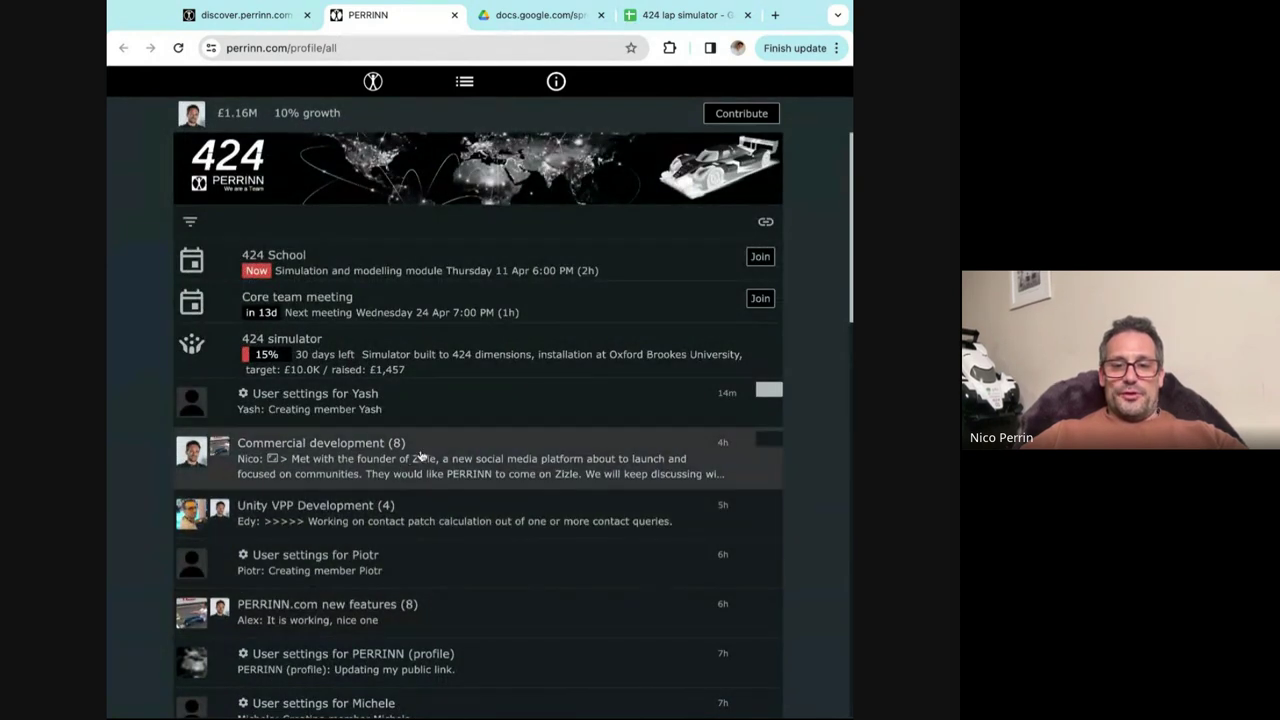
Open the Unity test drive chat, enlarge the 600kW low drag lap comparison charts, and return to the main feed.
scroll(418, 495, "down", 1)
scroll(418, 495, "down", 4)
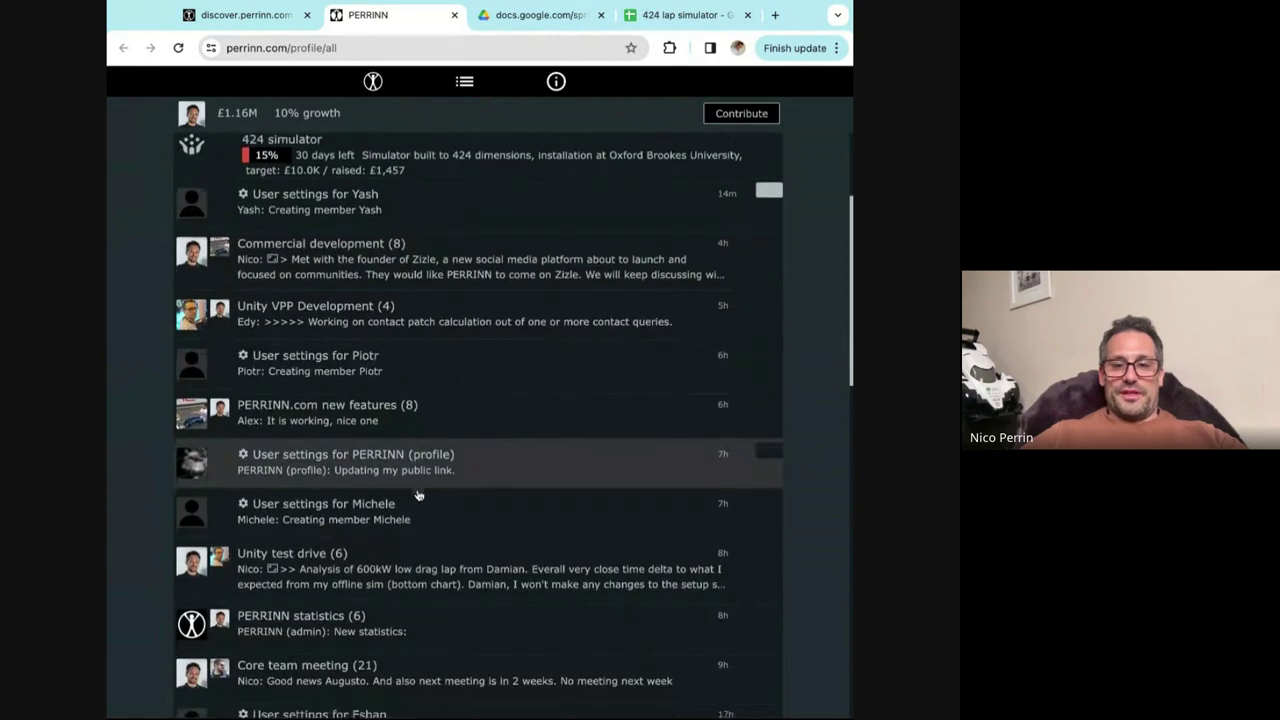
left_click(345, 560)
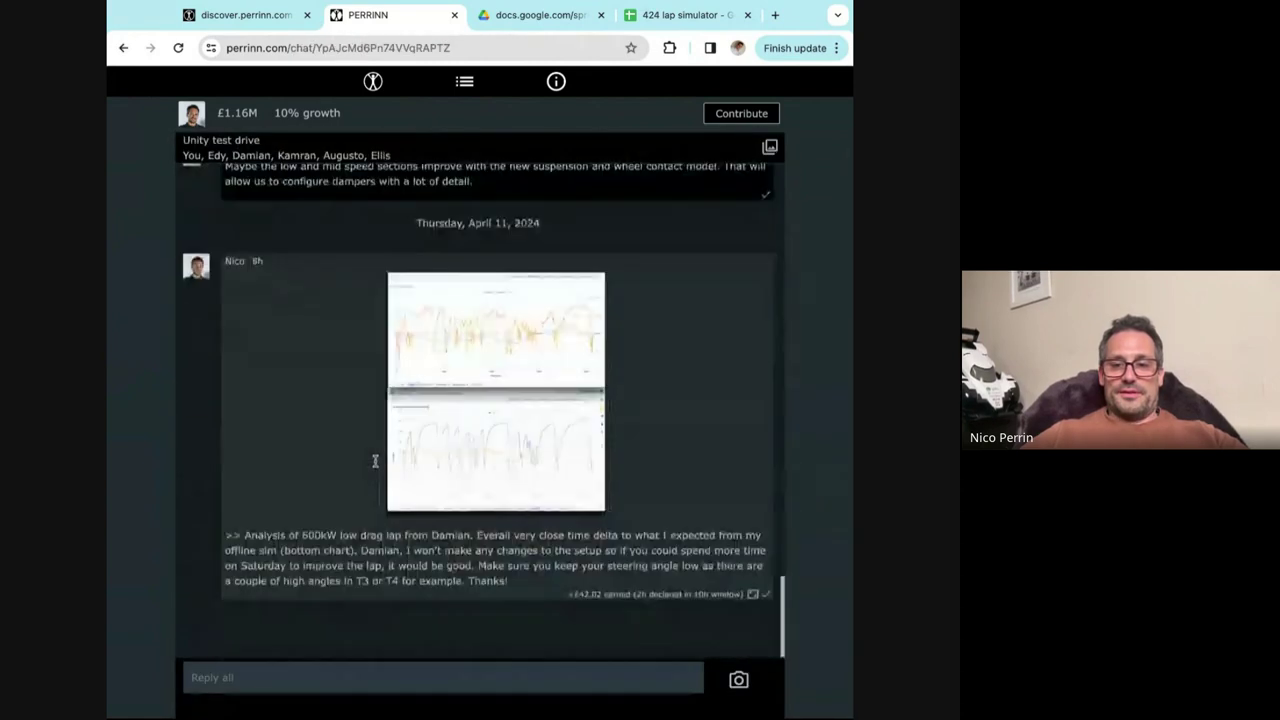
left_click(471, 410)
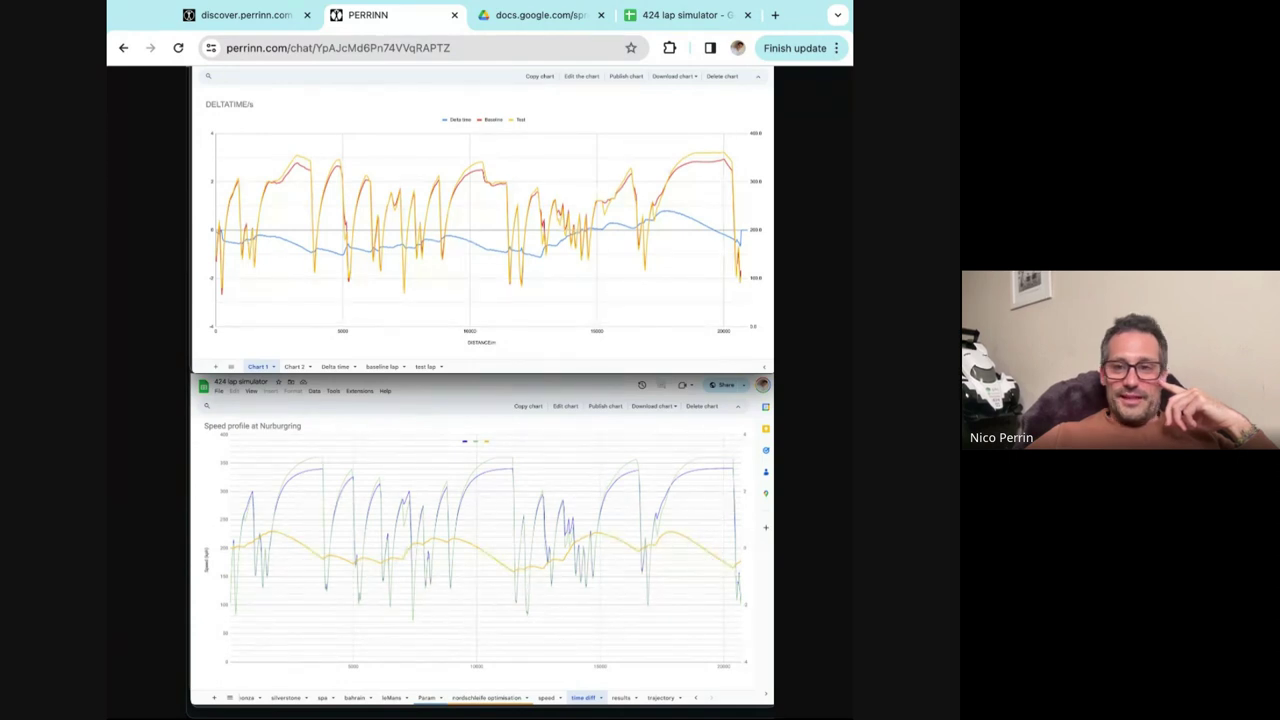
left_click(424, 224)
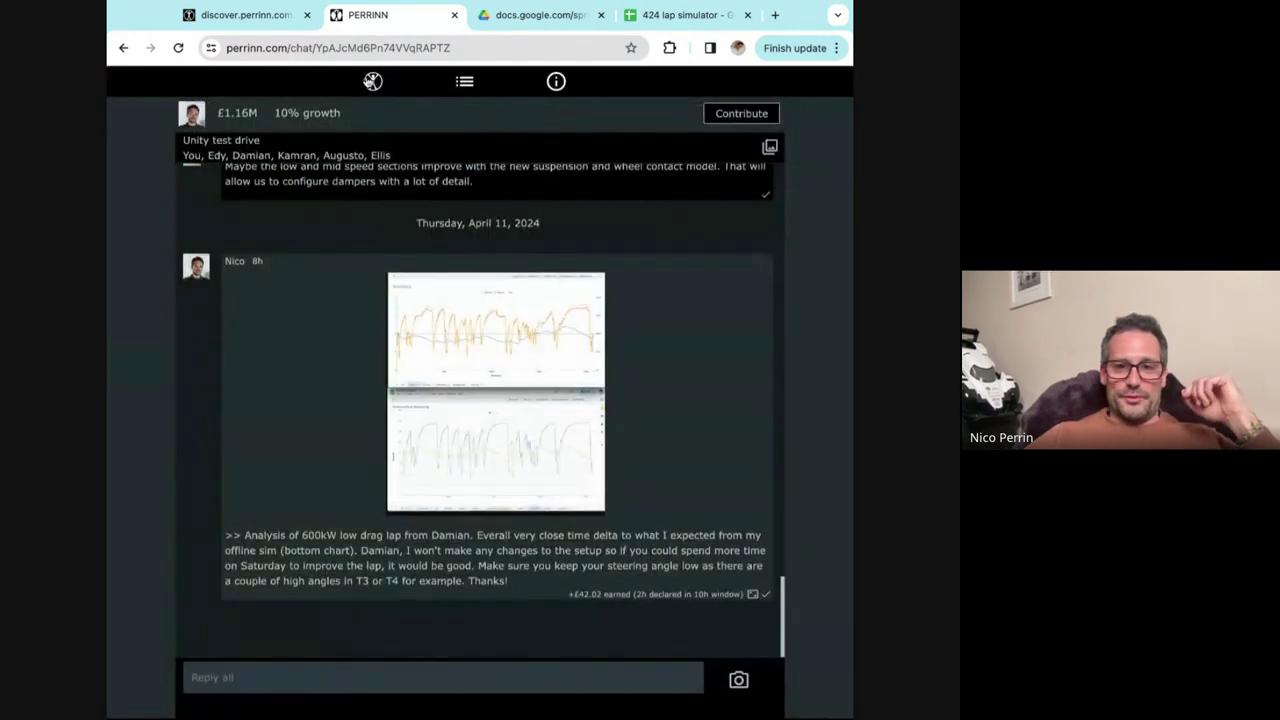
left_click(372, 82)
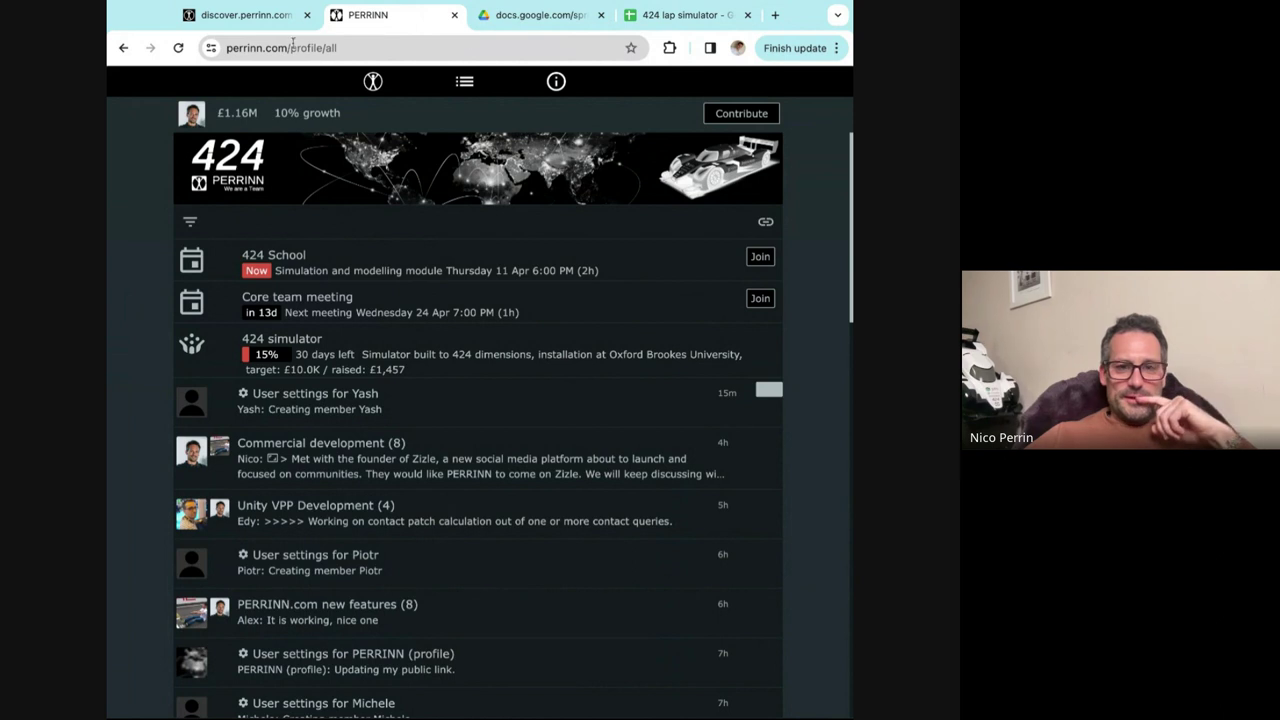
On the simulation module page, start the 424 Nurburgring lap TV mode video, pause it at 0:02 and dismiss the suggested videos.
left_click(264, 25)
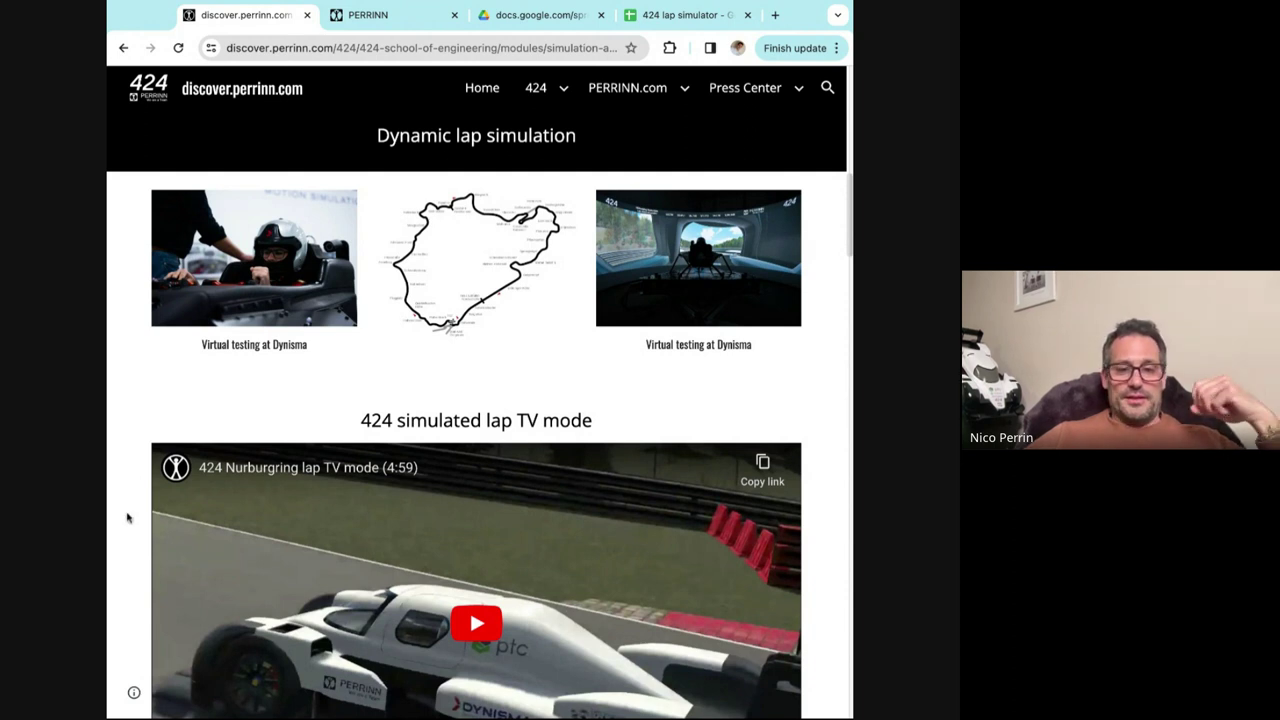
scroll(128, 519, "down", 2)
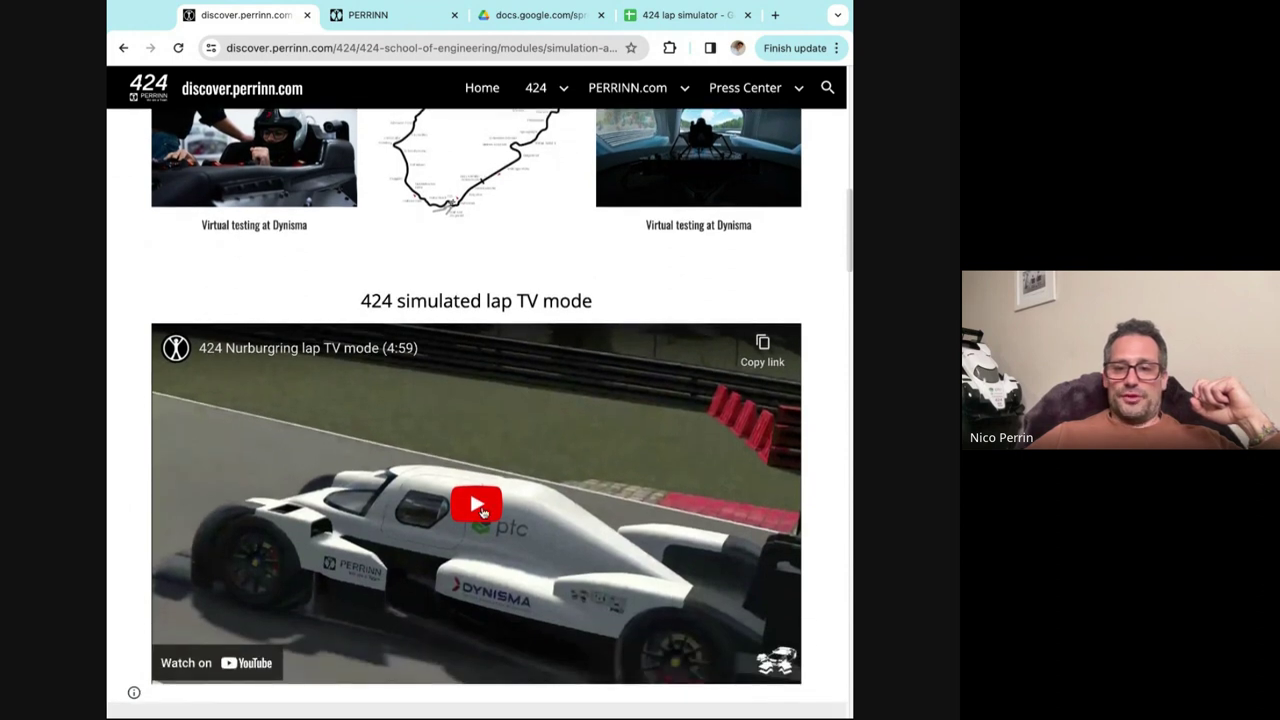
scroll(481, 511, "down", 1)
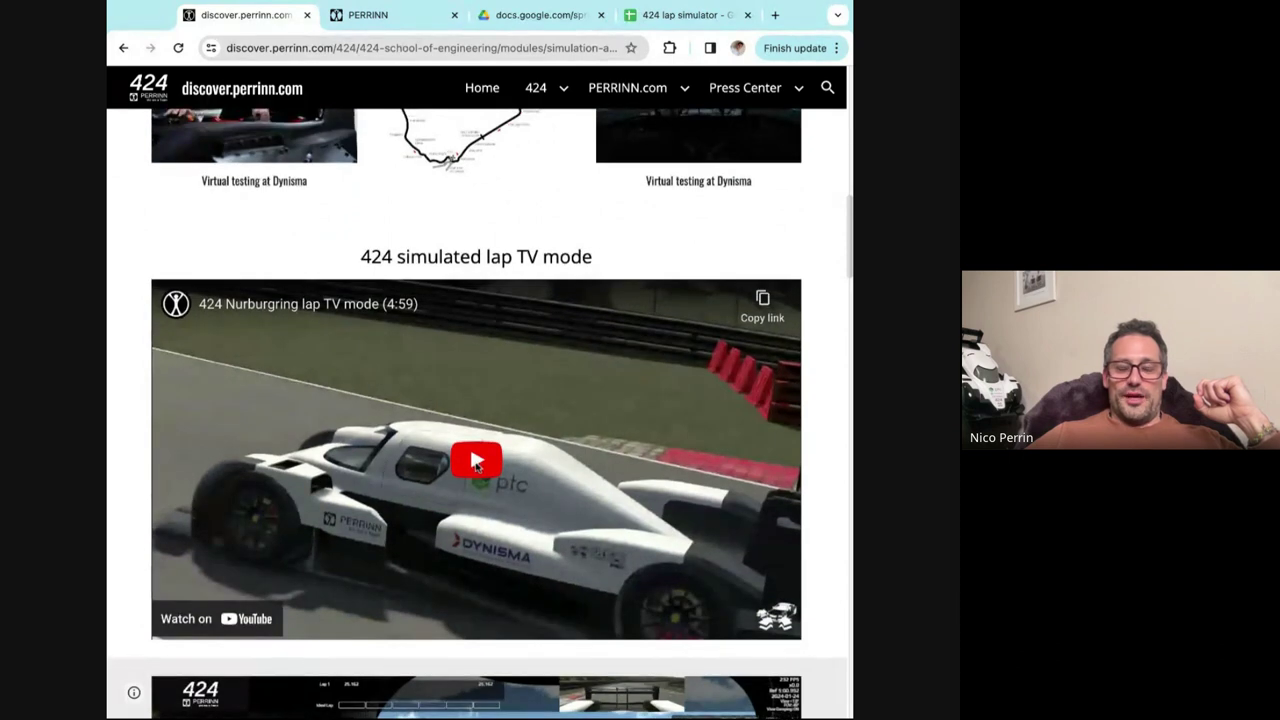
left_click(481, 461)
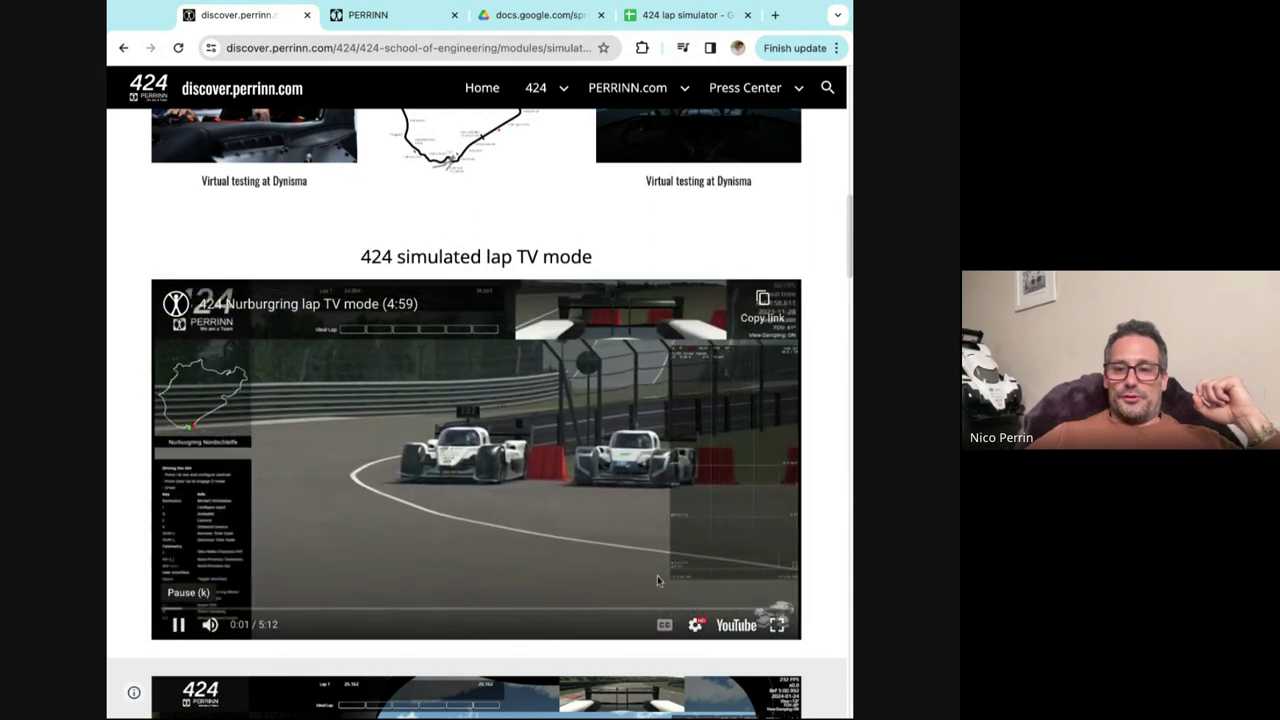
left_click(183, 625)
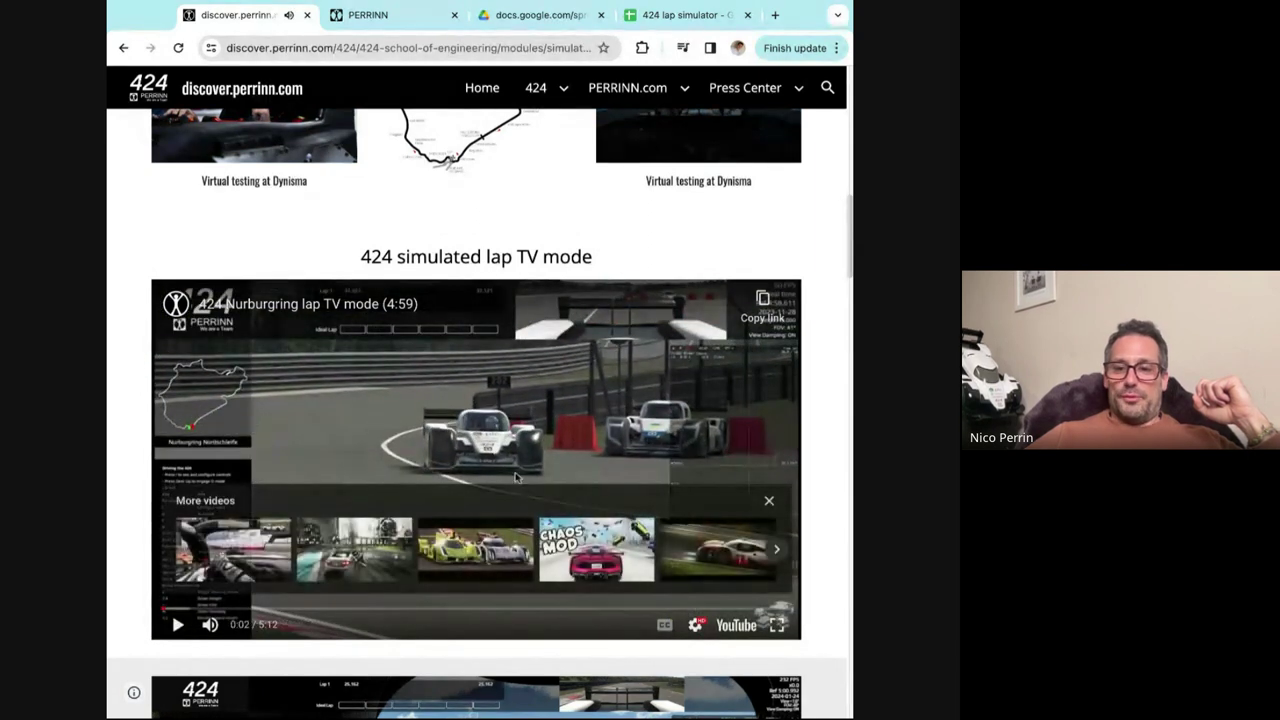
left_click(769, 501)
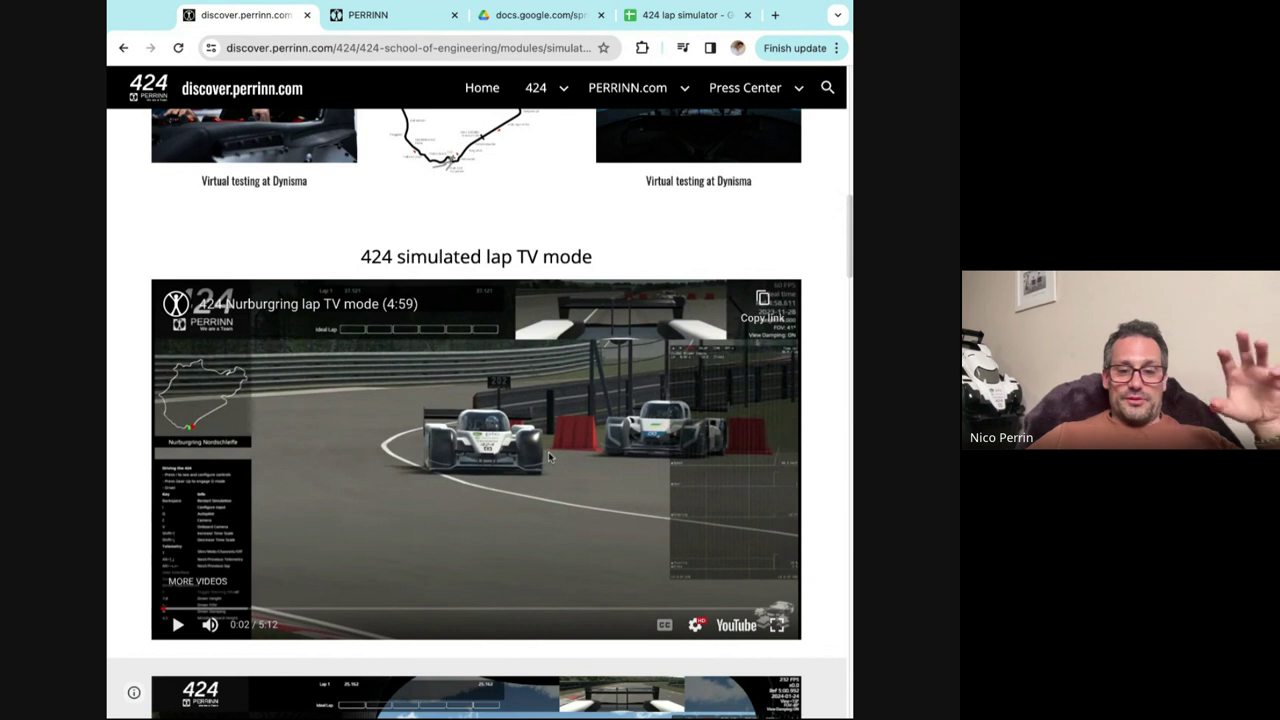
Open the 424 simulation code repository on GitHub from the module page, then close it and return to Dynamic lap simulation.
scroll(548, 457, "down", 7)
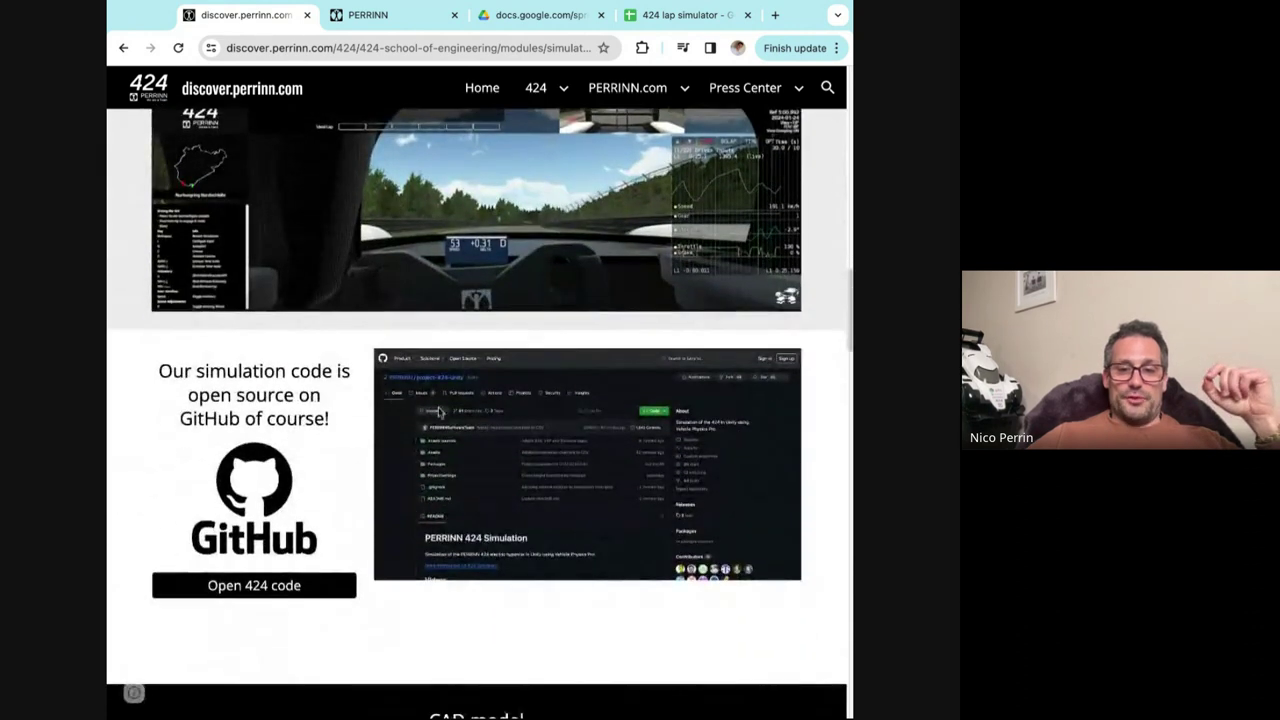
left_click(241, 590)
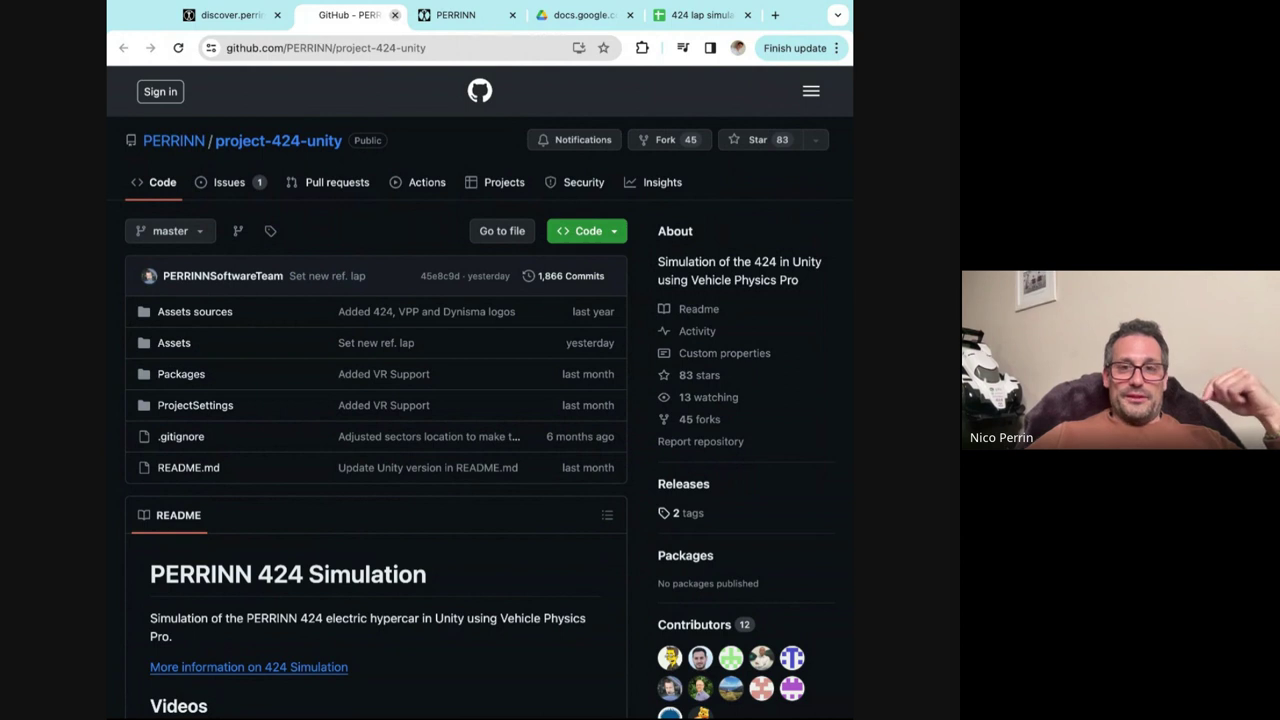
left_click(394, 15)
scroll(323, 418, "up", 7)
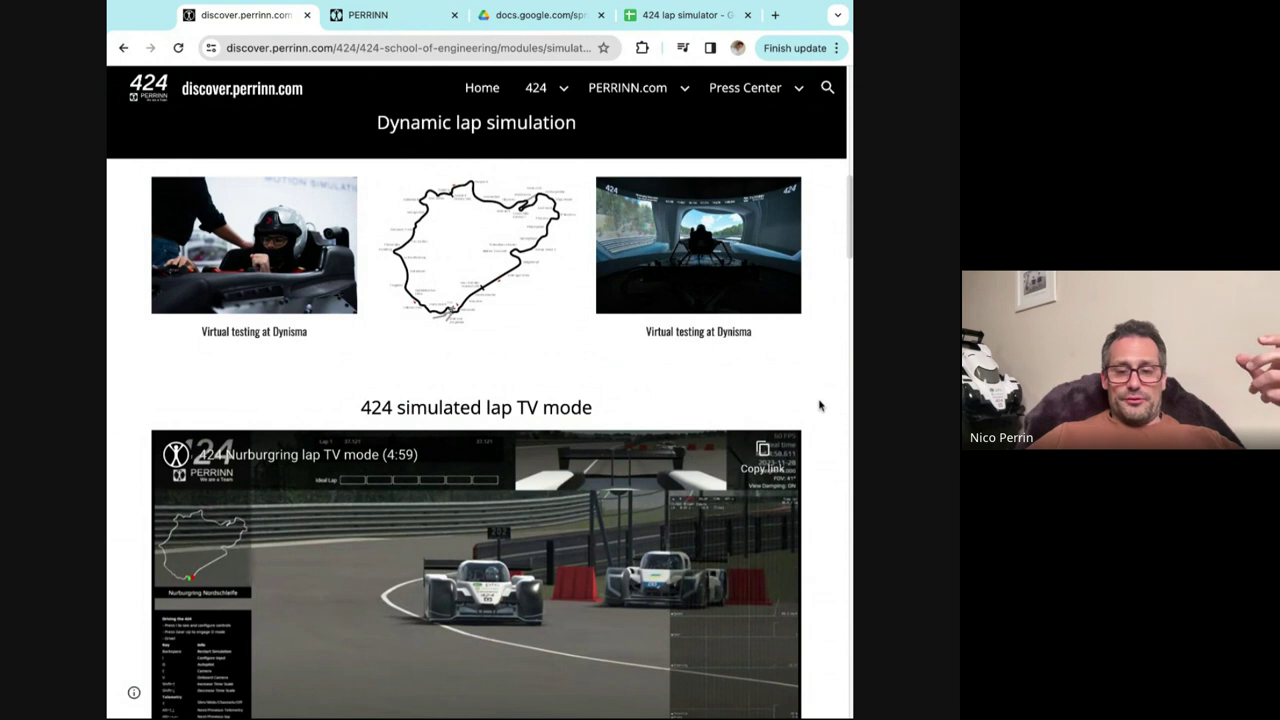
Resume the 424 simulated lap TV mode video and pause it at 0:35.
scroll(819, 405, "down", 2)
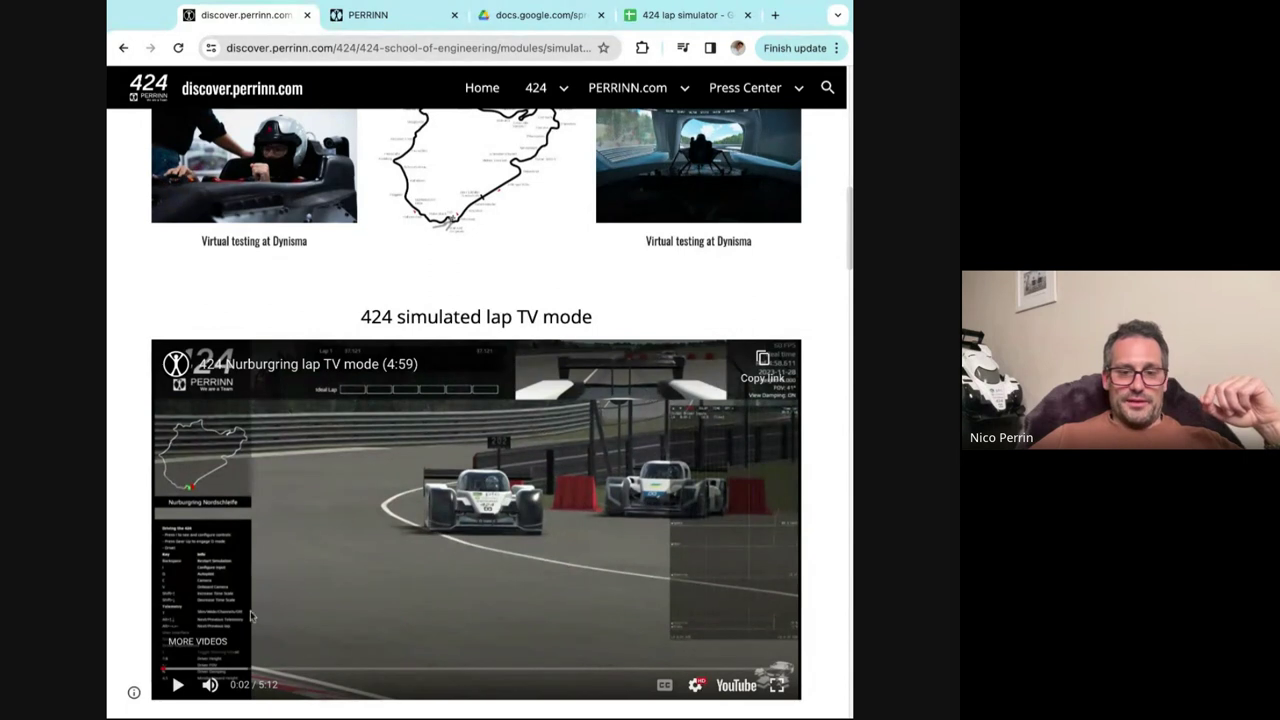
left_click(176, 684)
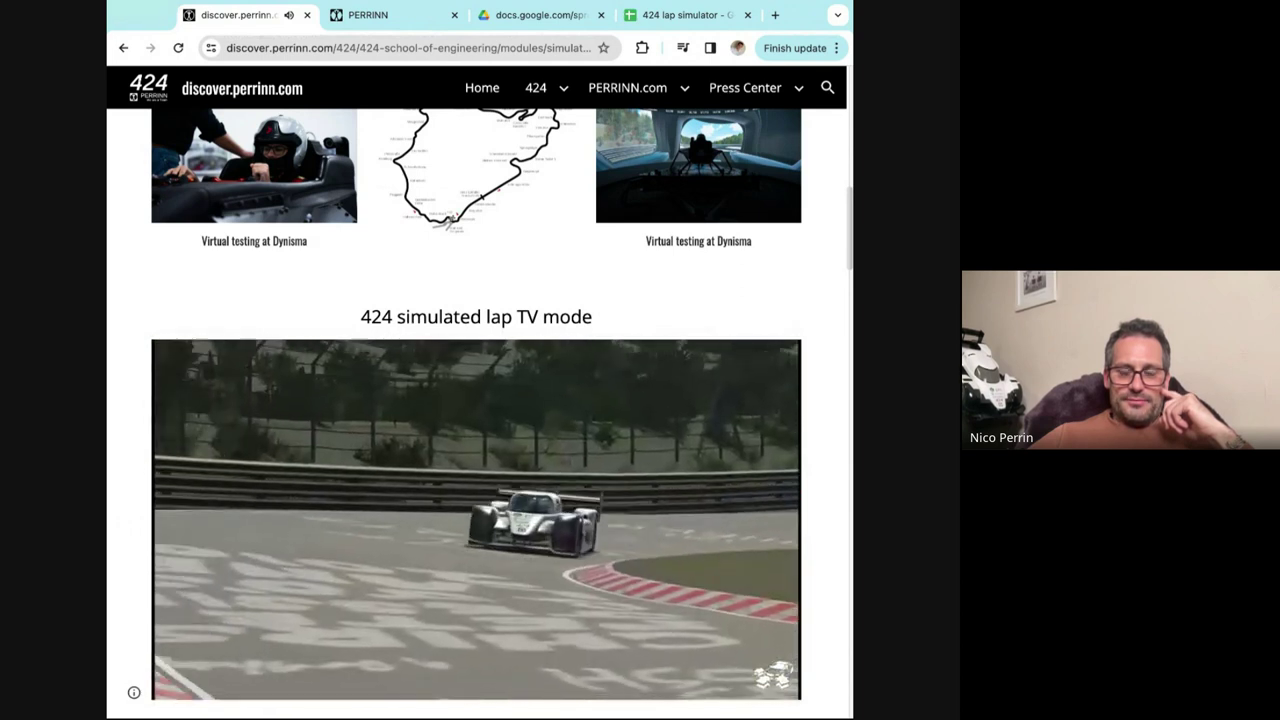
mouse_move(176, 686)
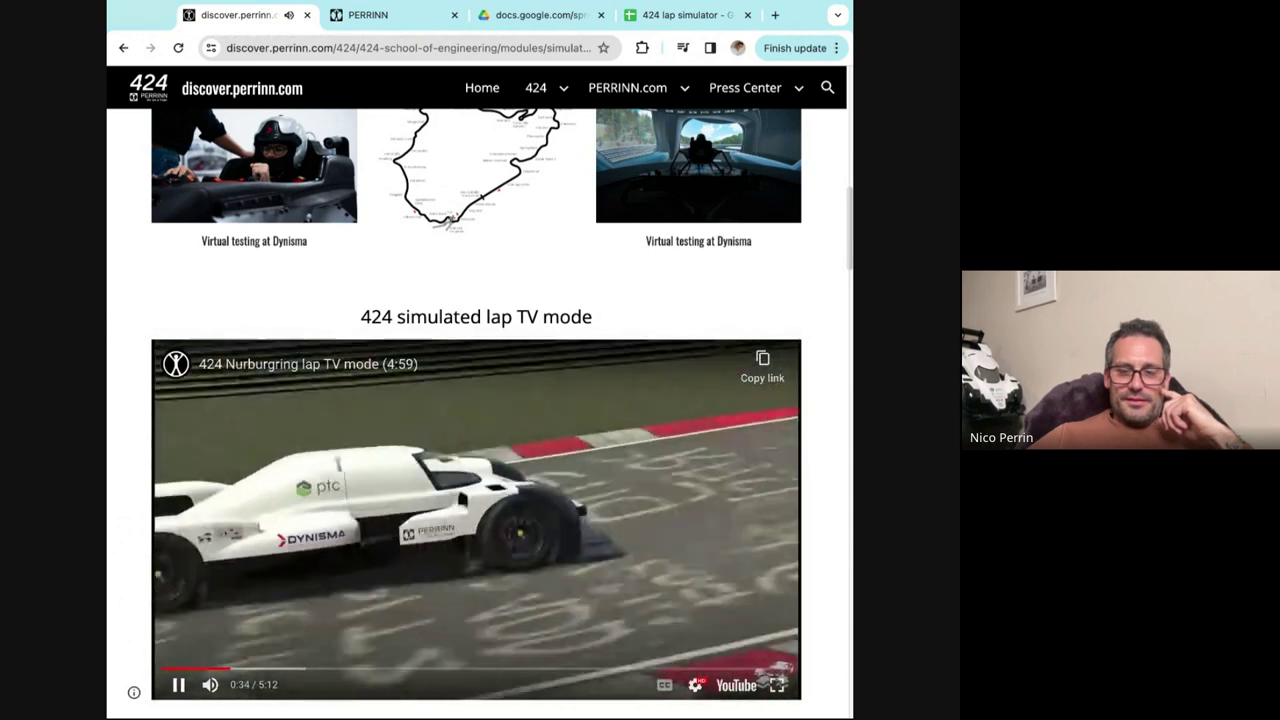
left_click(178, 684)
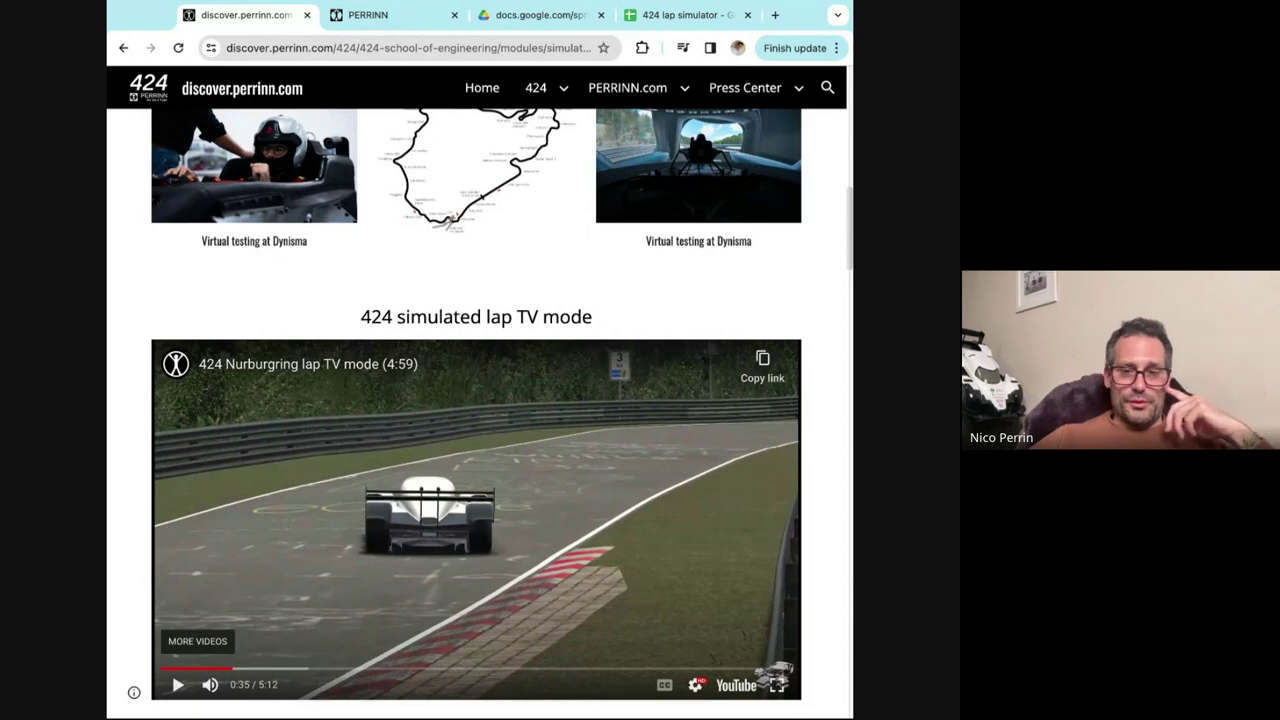
View the cockpit simulation image on the module page, comparing briefly with the lap simulator's time difference trace near 4500.
scroll(477, 414, "down", 3)
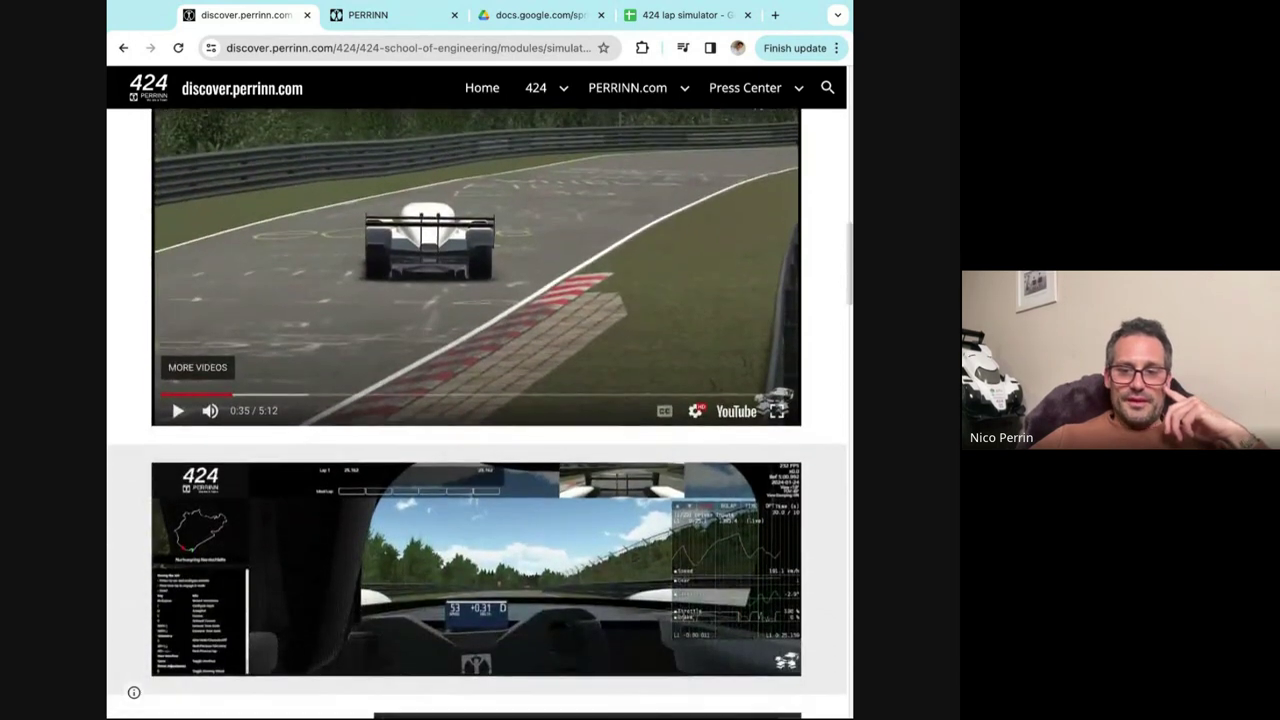
scroll(477, 414, "down", 3)
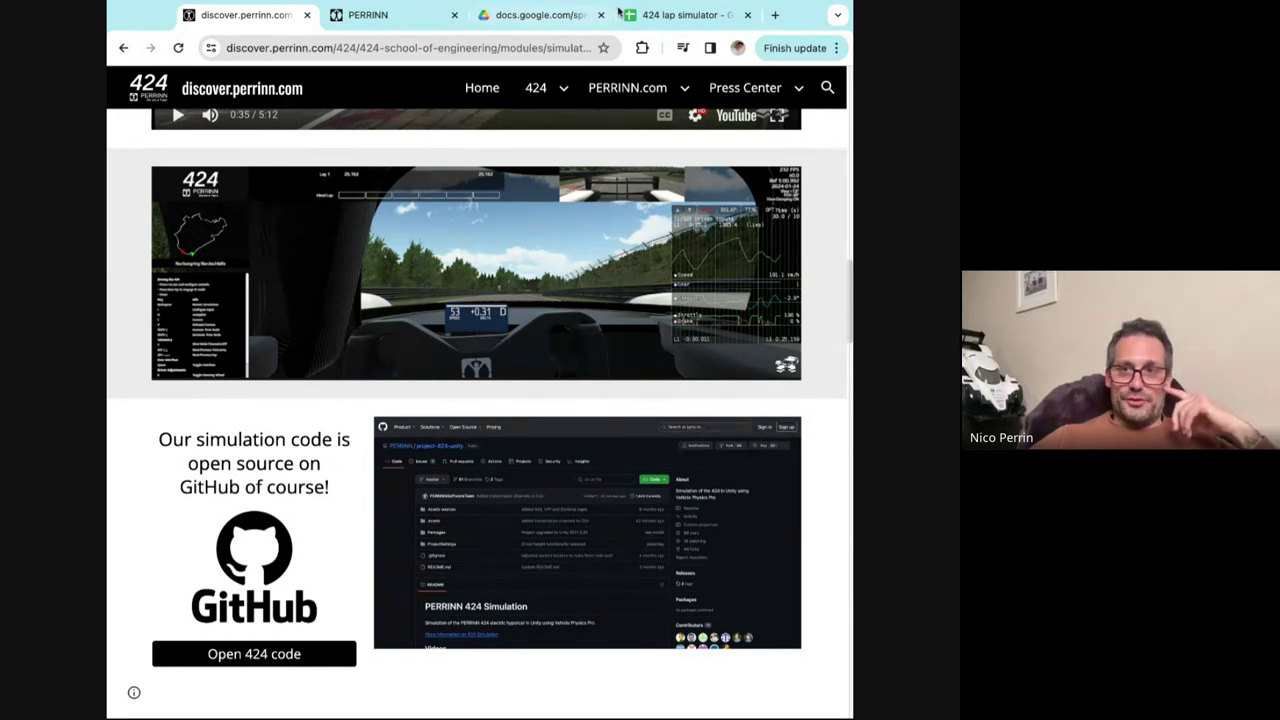
key("ctrl+4")
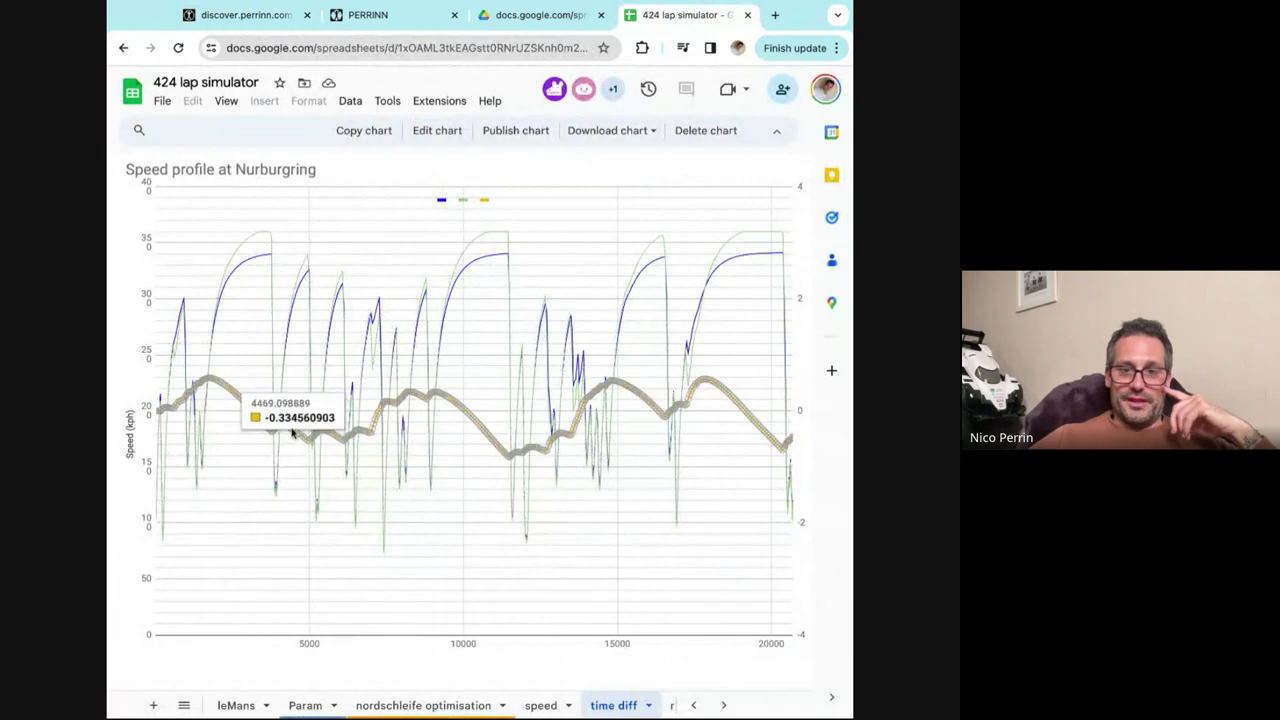
left_click(258, 24)
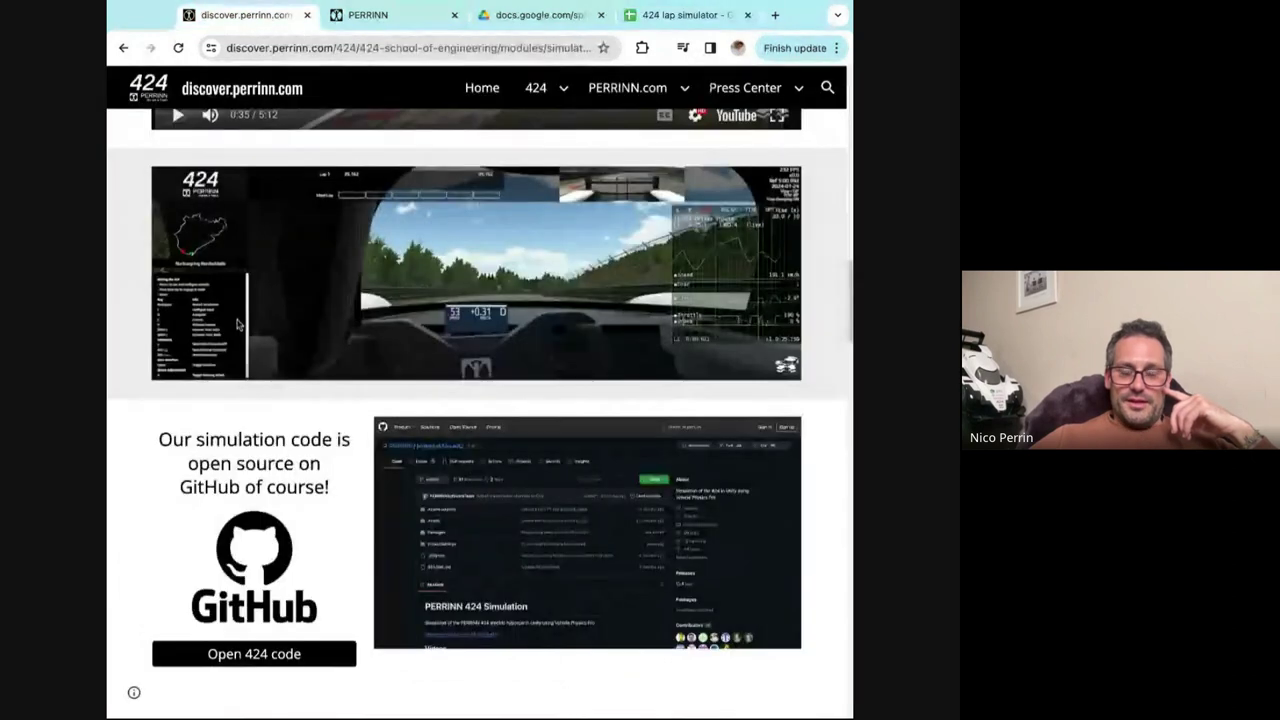
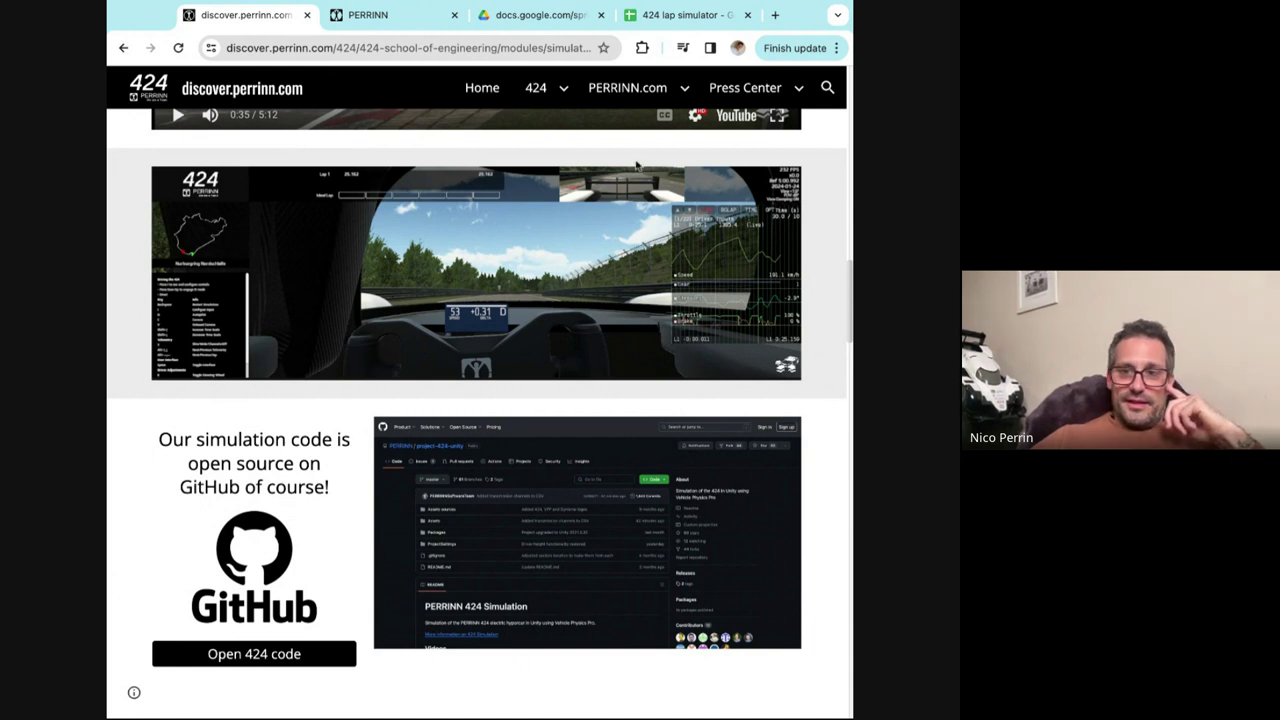
scroll(367, 386, "down", 1)
scroll(367, 386, "up", 2)
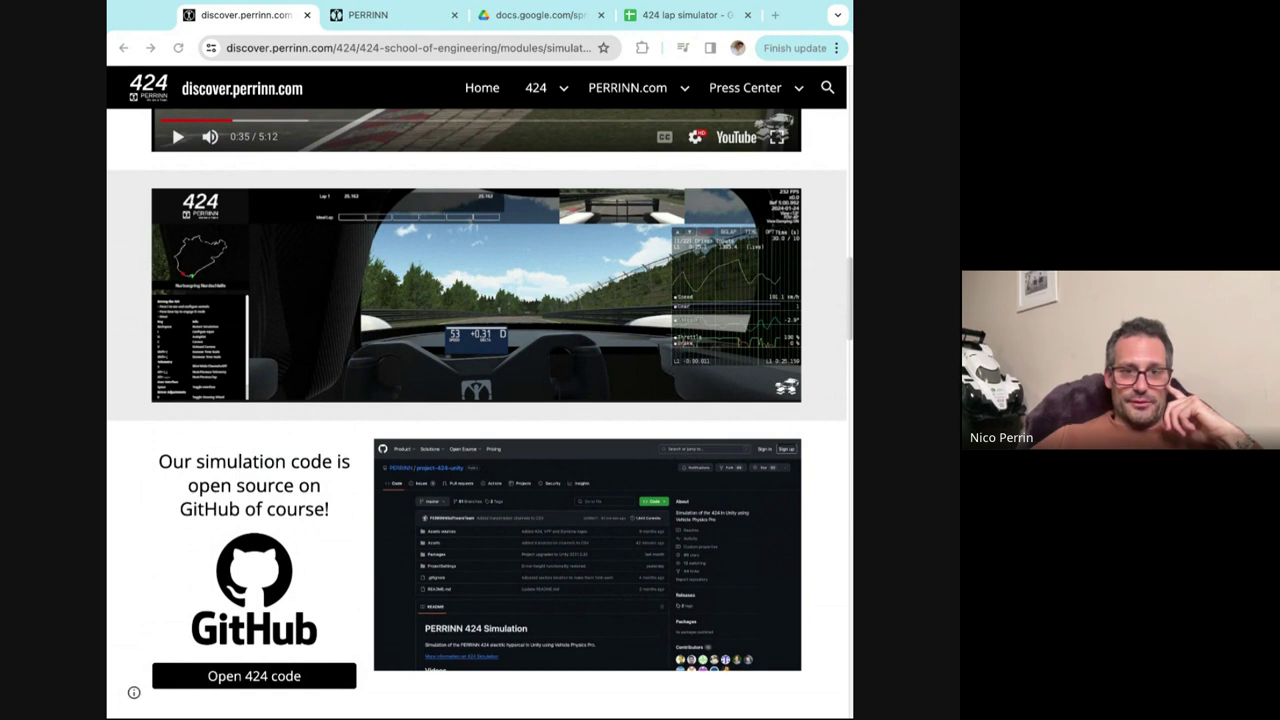
Switch to the Unity editor and stop the running simulation of the 424 Nordschleife Scene.
key("super+Tab")
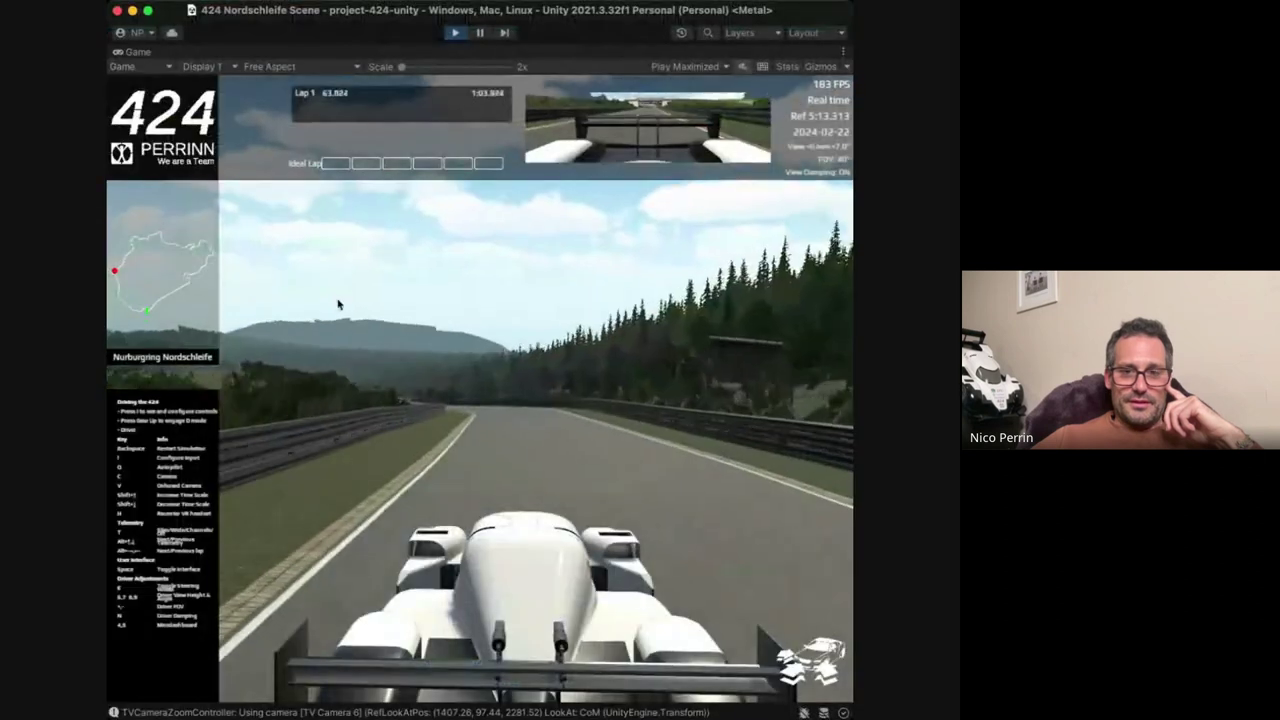
left_click(456, 33)
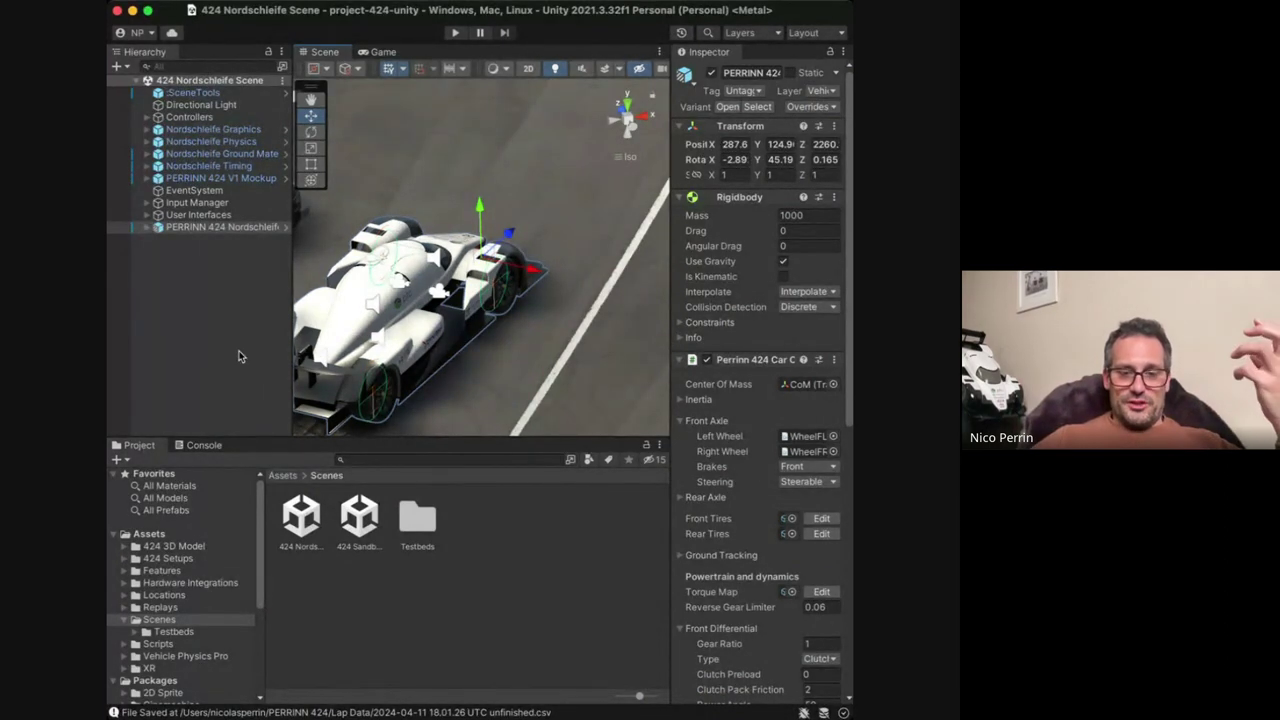
Review the car's differential and driving aid settings, then expand the PERRINN 424 Nordschleife object and select its Dynamics child.
scroll(798, 336, "down", 1)
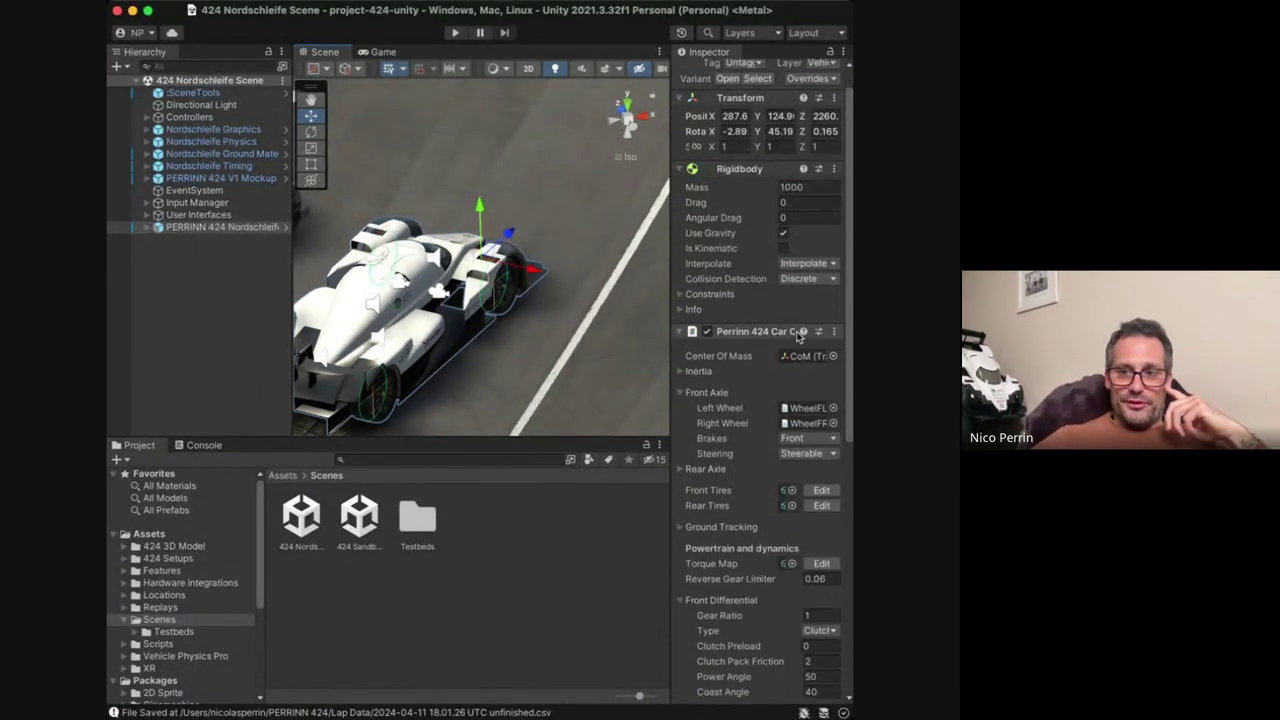
scroll(798, 336, "down", 10)
scroll(798, 336, "up", 10)
scroll(798, 336, "down", 10)
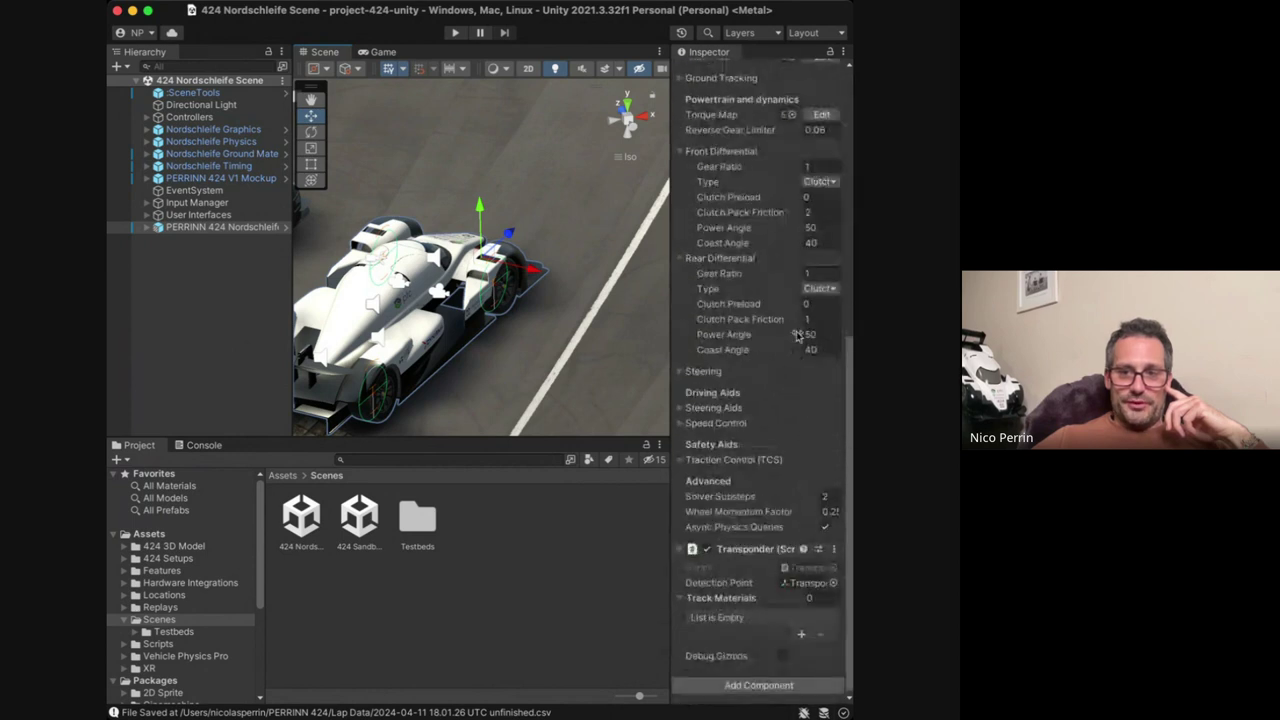
left_click(147, 227)
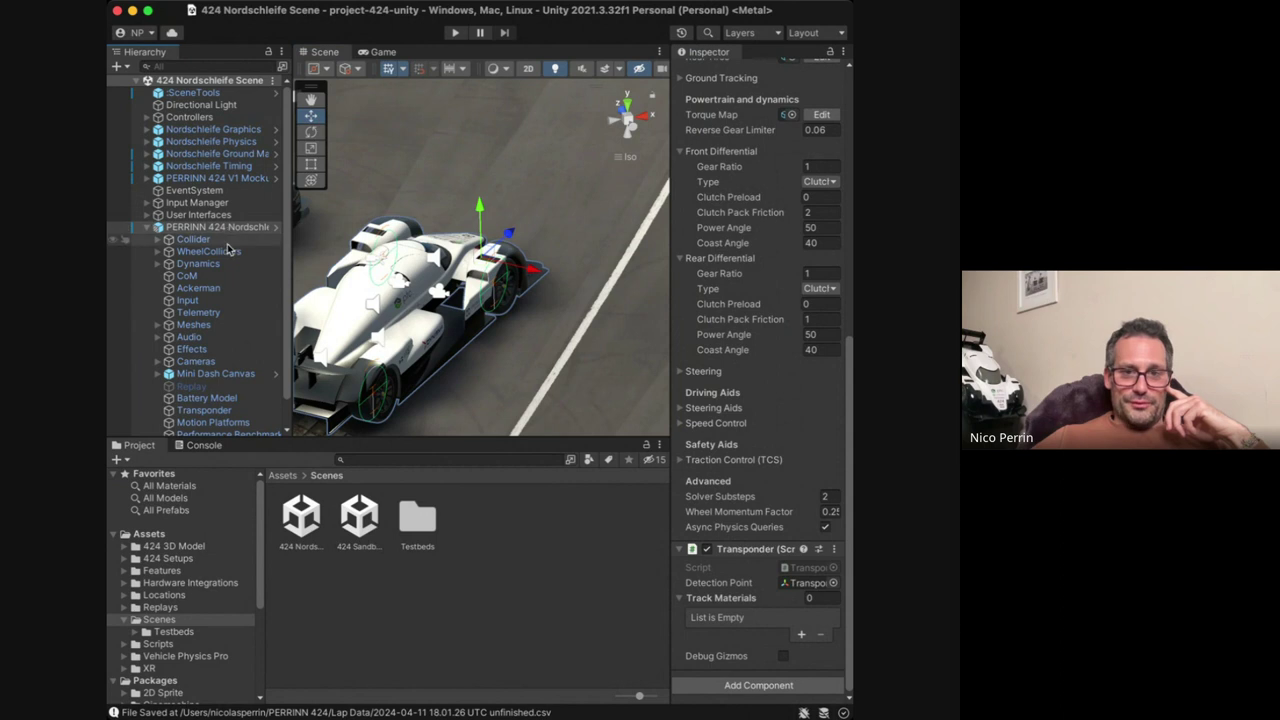
left_click(204, 265)
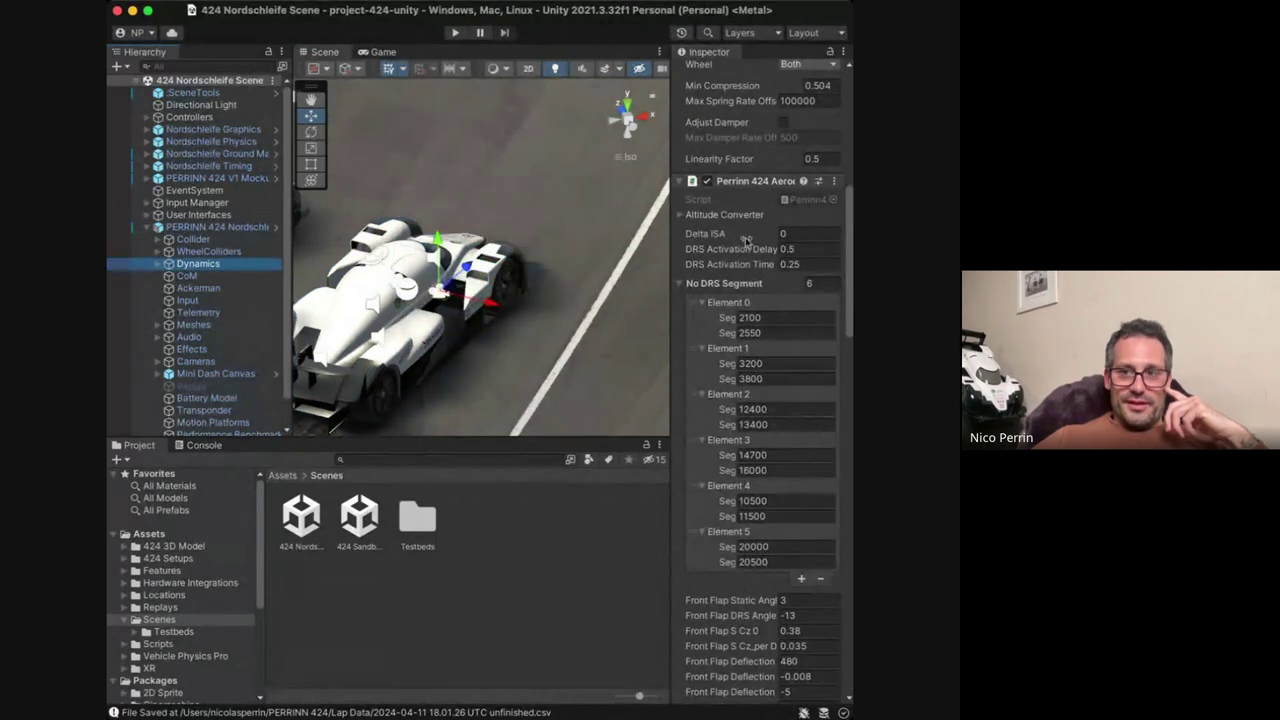
Review the Dynamics object's components, from anti-roll bars and progressive suspension through the aerodynamics coefficients and DRS segments to the speed limiter segments.
scroll(749, 240, "up", 10)
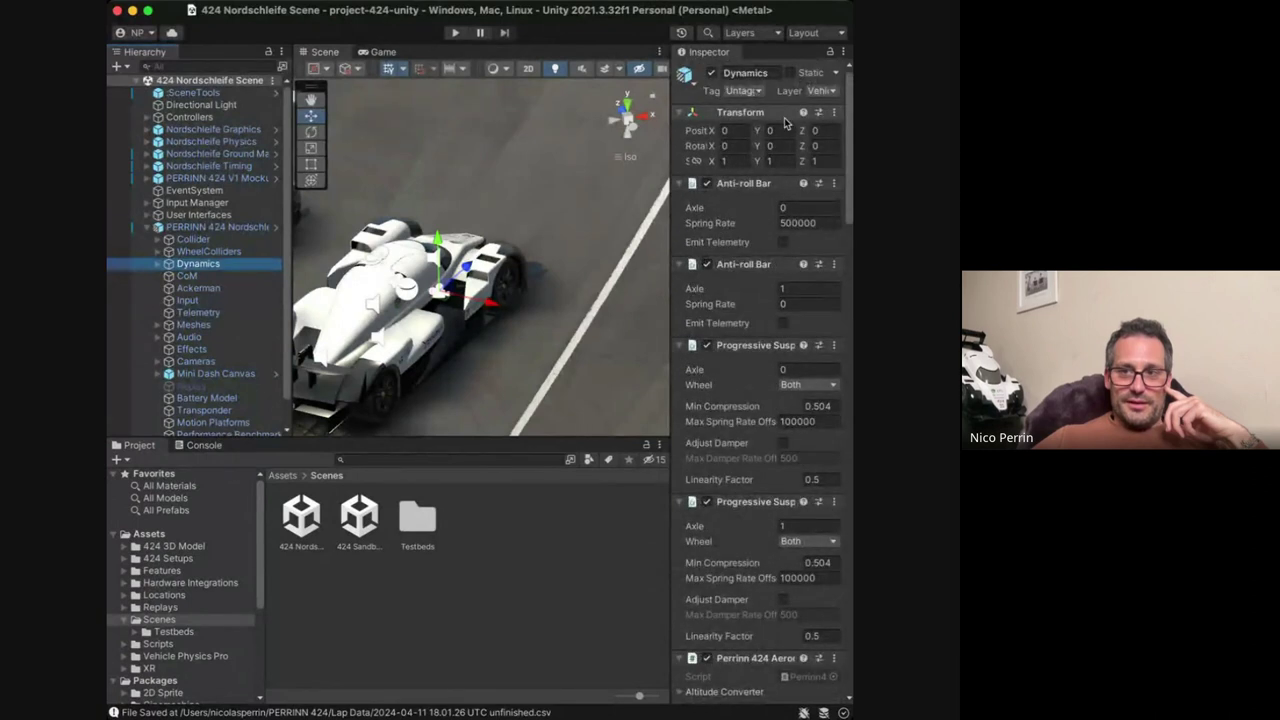
scroll(754, 353, "down", 3)
scroll(754, 353, "down", 15)
scroll(752, 347, "down", 1)
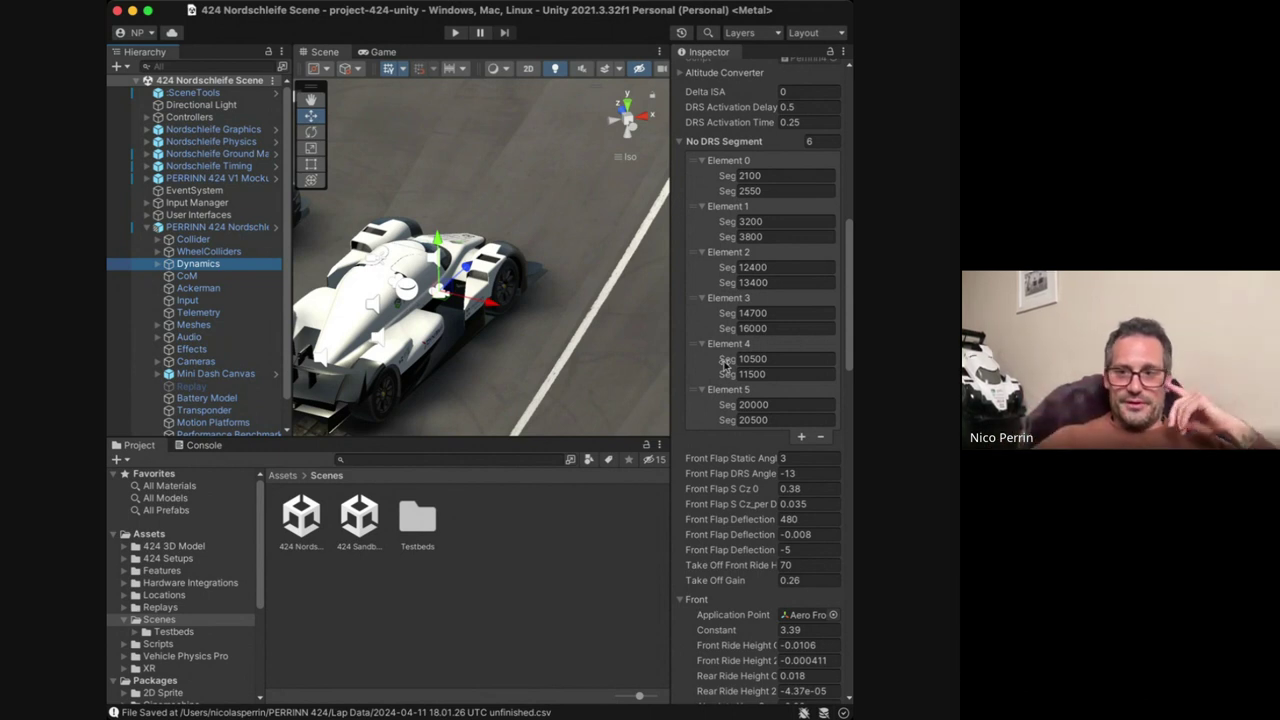
scroll(725, 366, "down", 2)
scroll(725, 366, "down", 8)
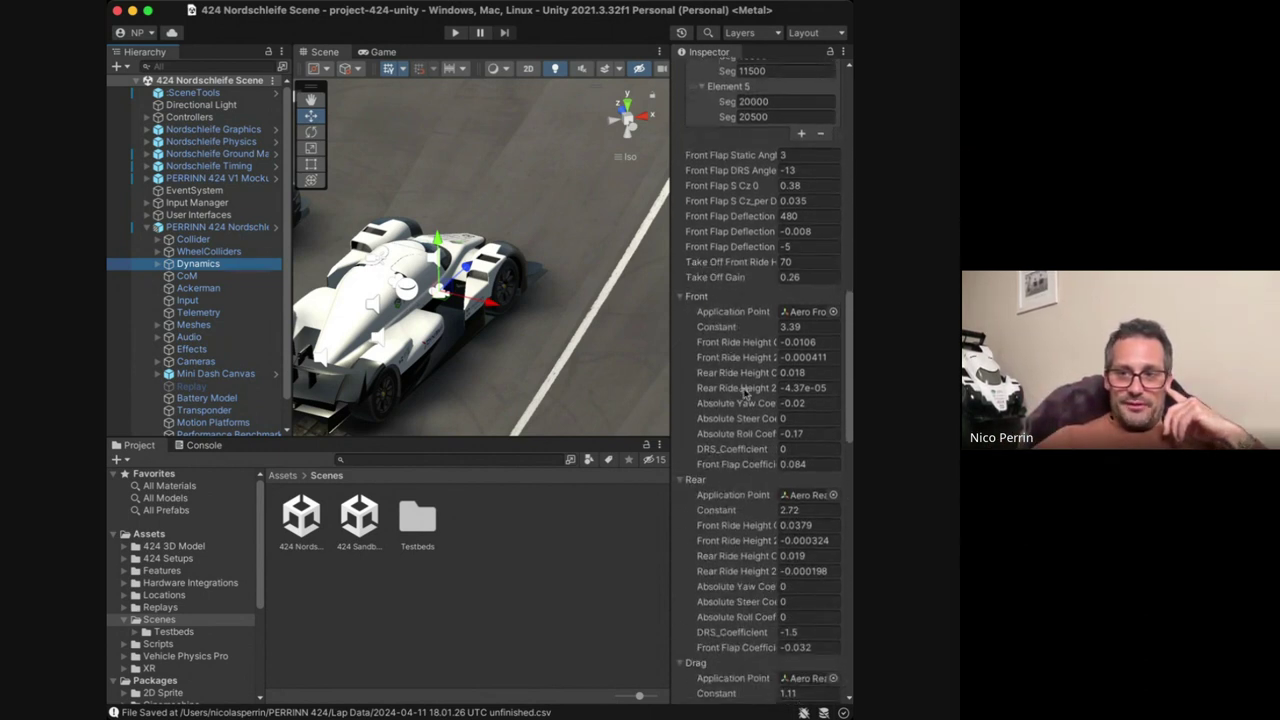
scroll(723, 502, "down", 14)
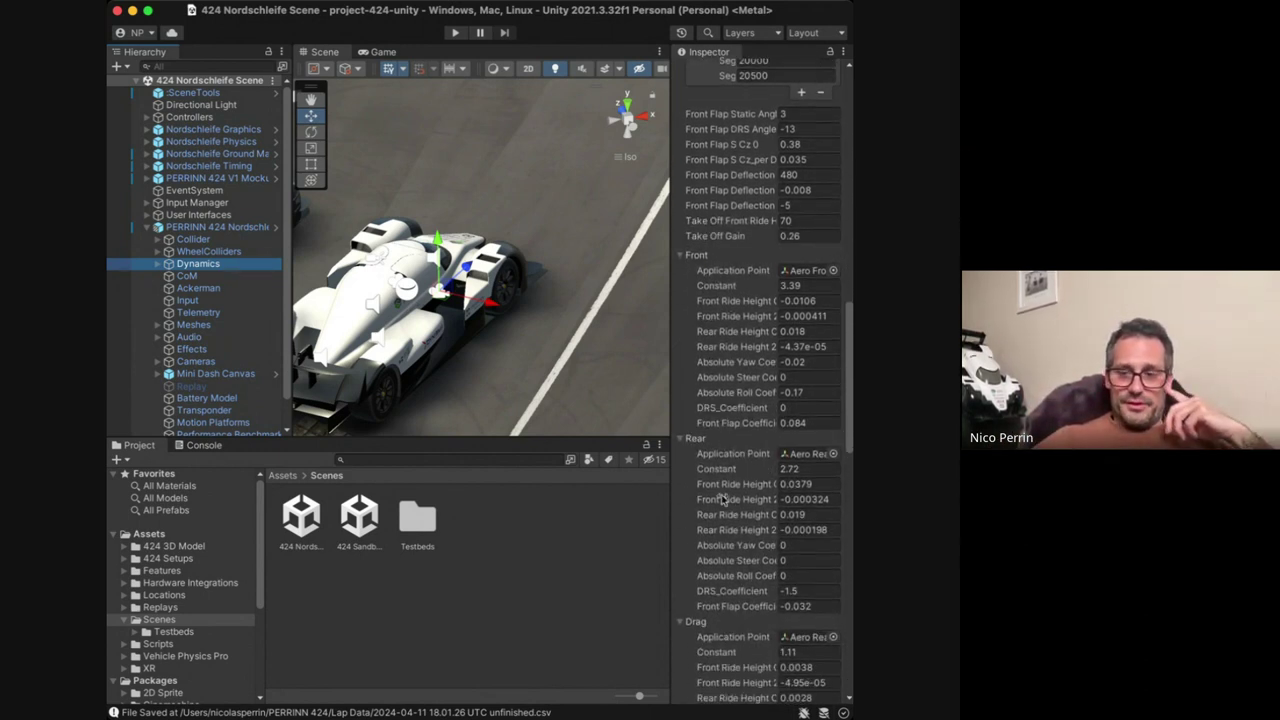
scroll(723, 500, "down", 7)
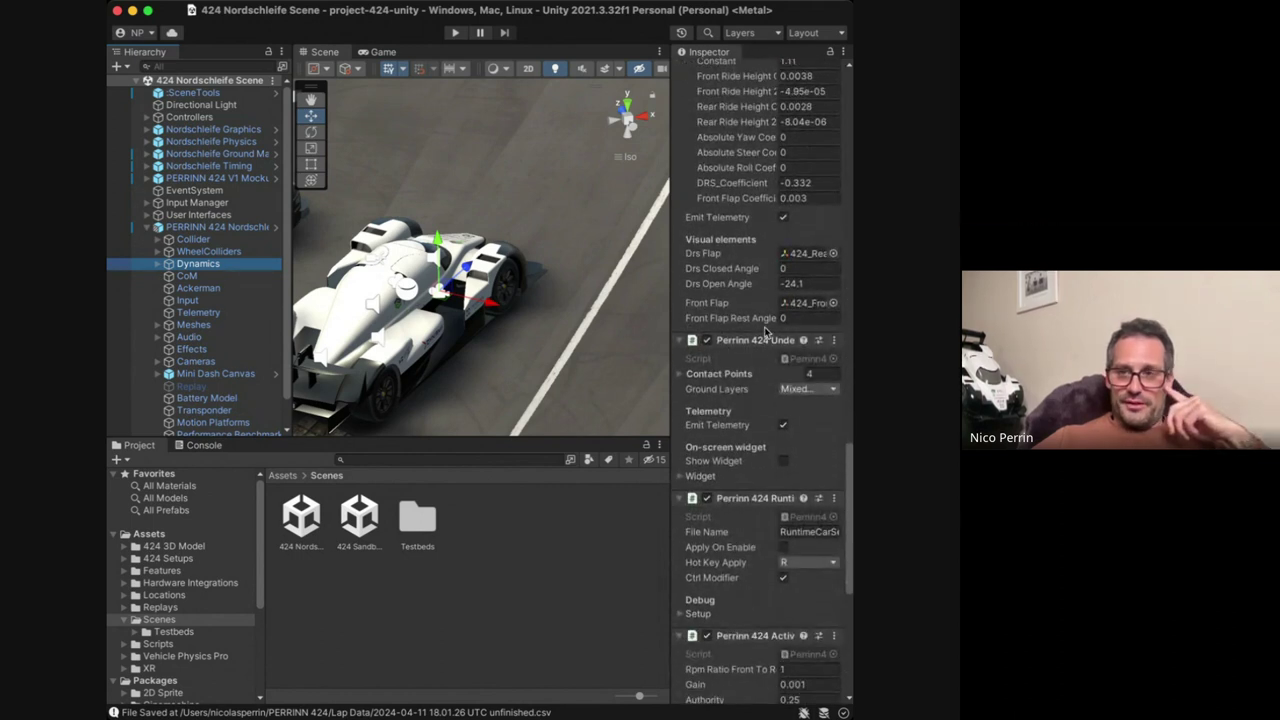
scroll(797, 257, "up", 7)
scroll(726, 469, "down", 10)
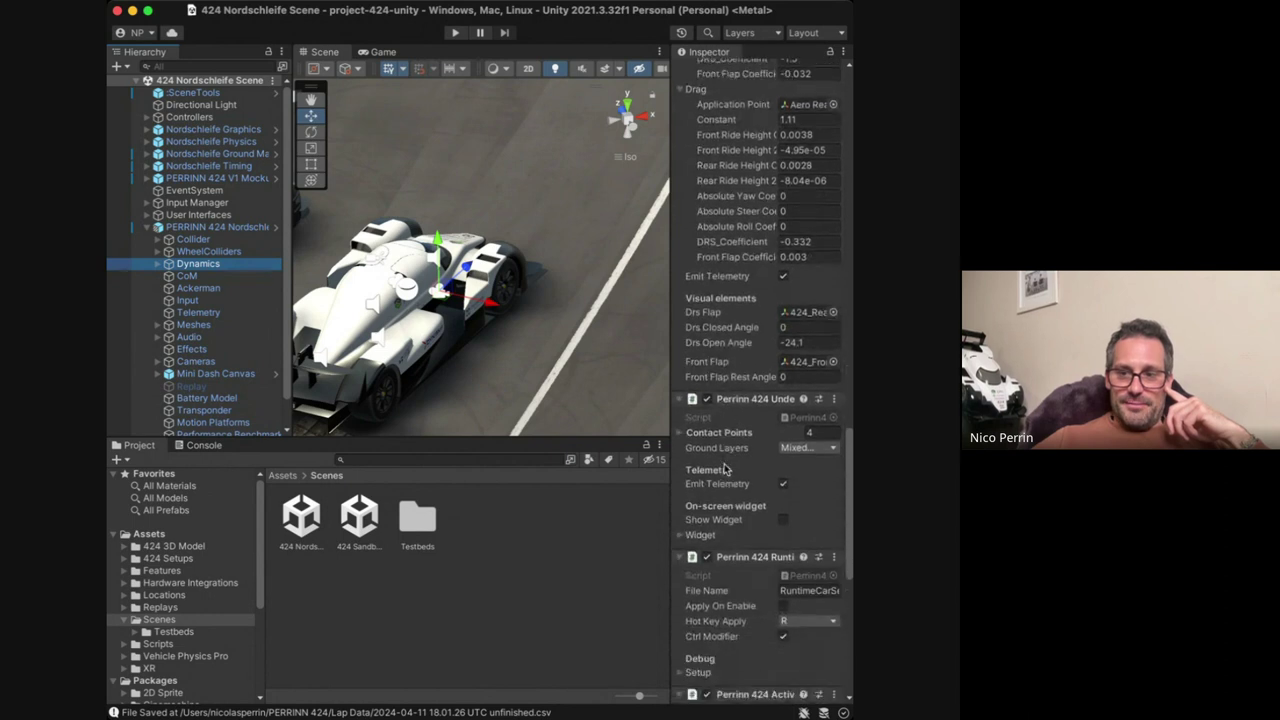
scroll(726, 469, "down", 9)
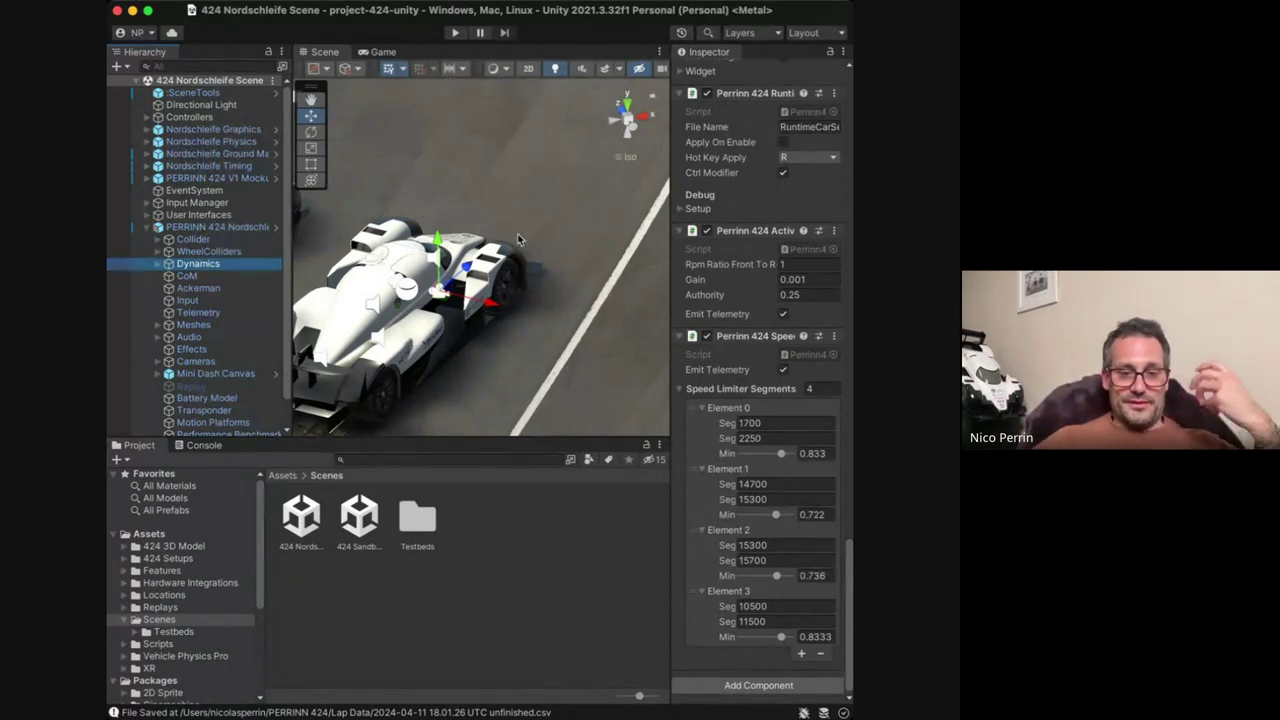
Run the 424 Nordschleife Scene and cycle the rear-view inset through its onboard cameras to the underbody view.
left_click(454, 33)
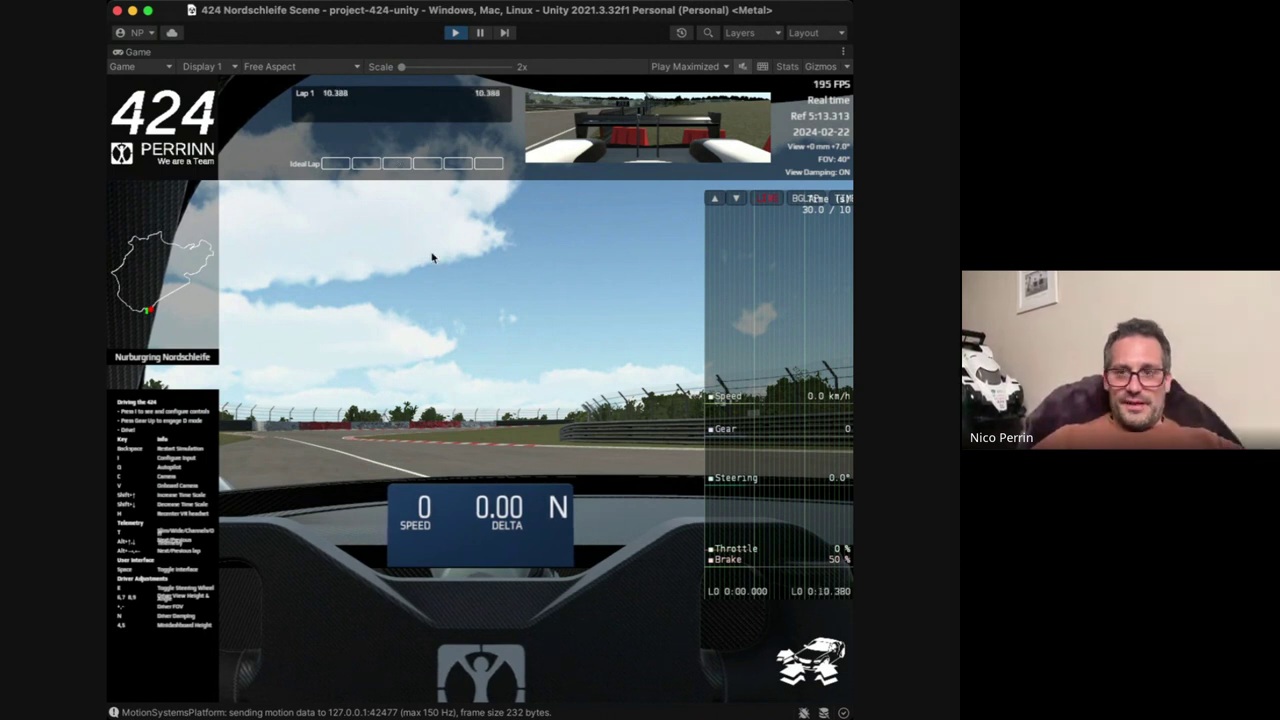
left_click(670, 136)
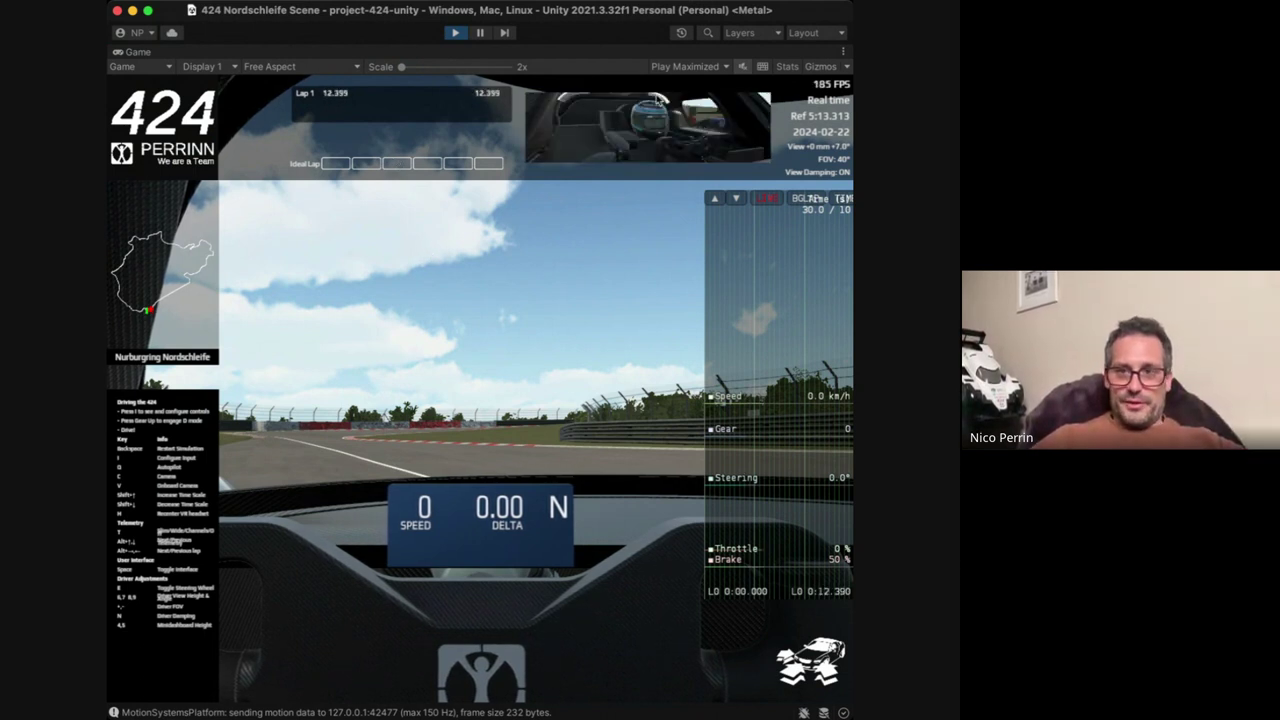
left_click(658, 146)
left_click(646, 158)
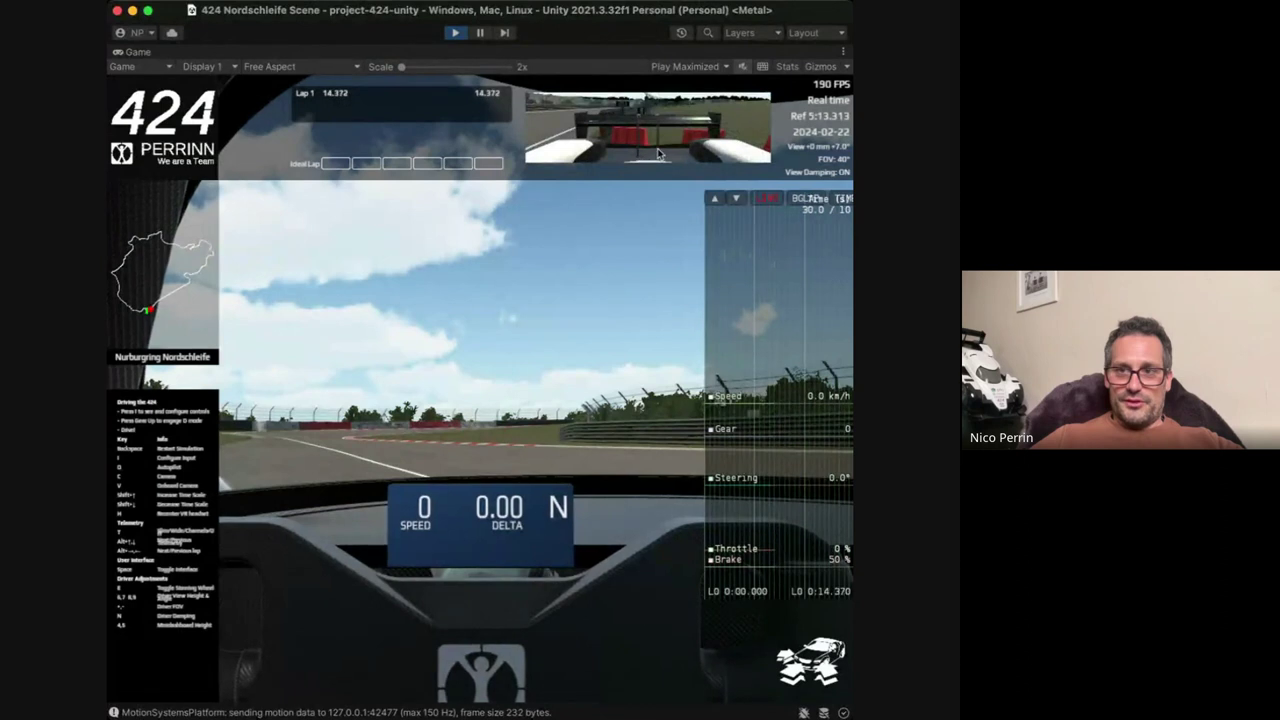
left_click(660, 152)
left_click(641, 135)
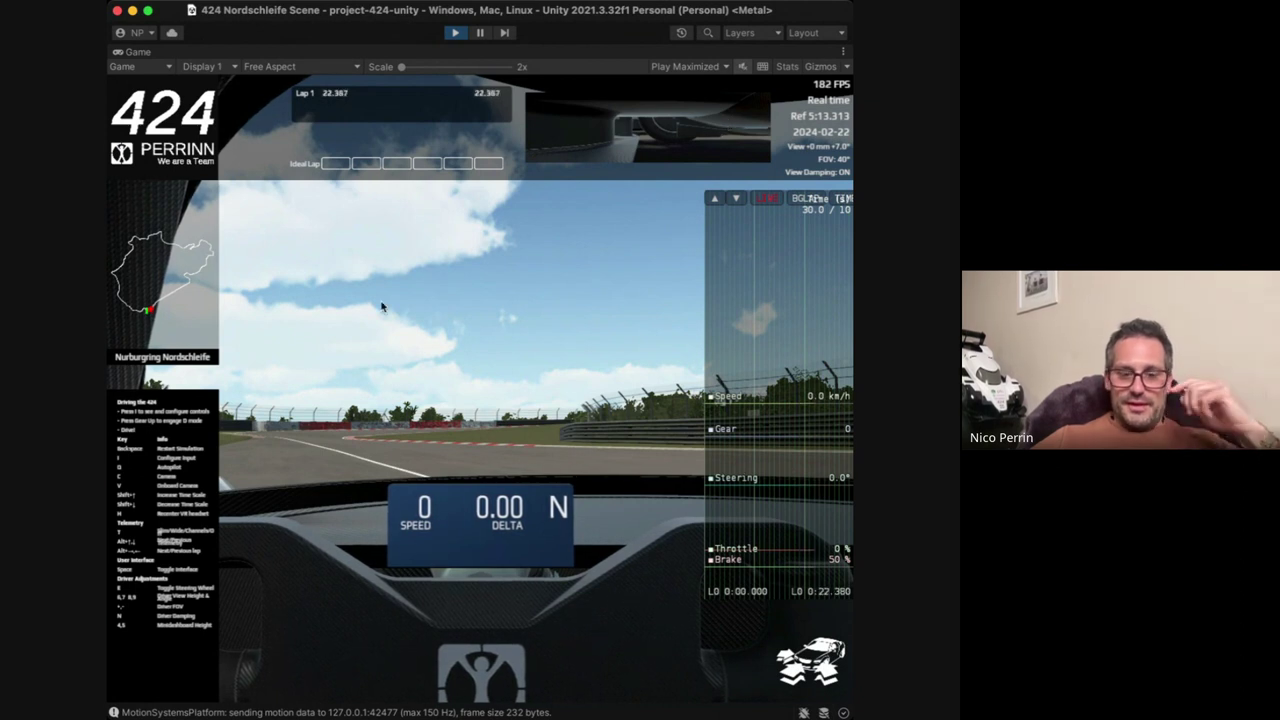
Cycle the main camera through the external and TV views, orbiting around the parked cars, and return to the cockpit view.
left_click(362, 396)
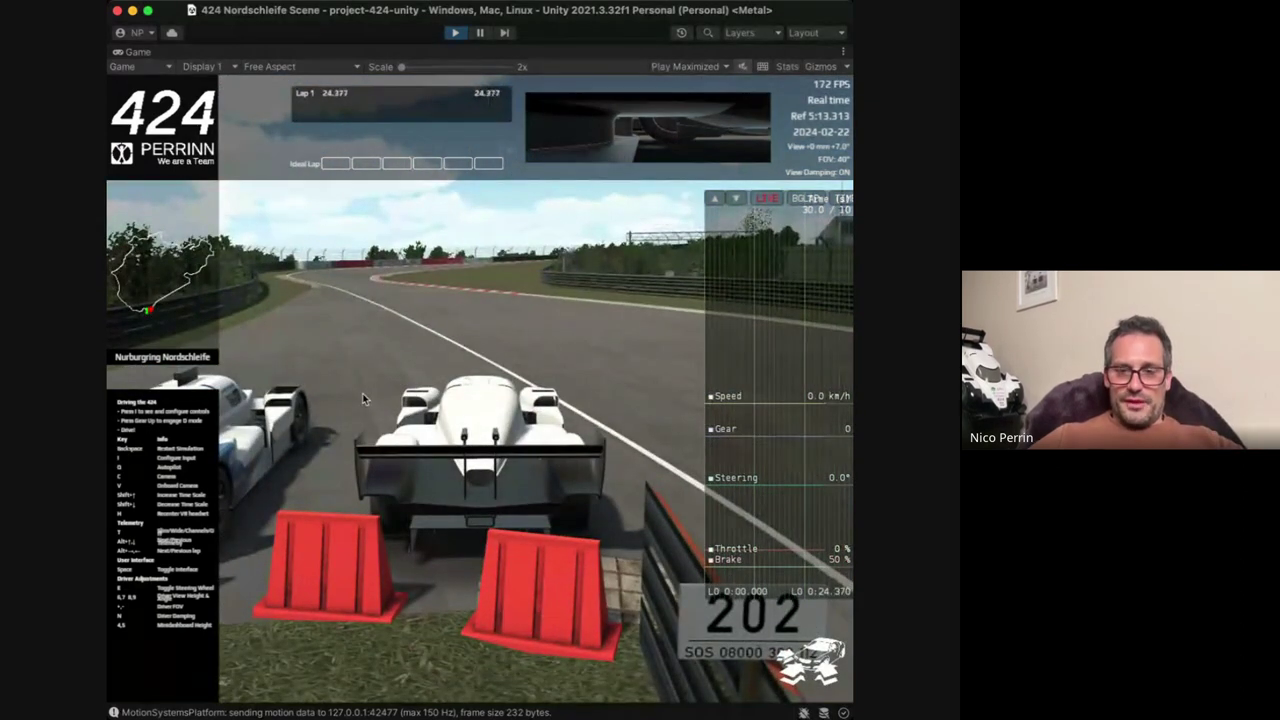
key("c")
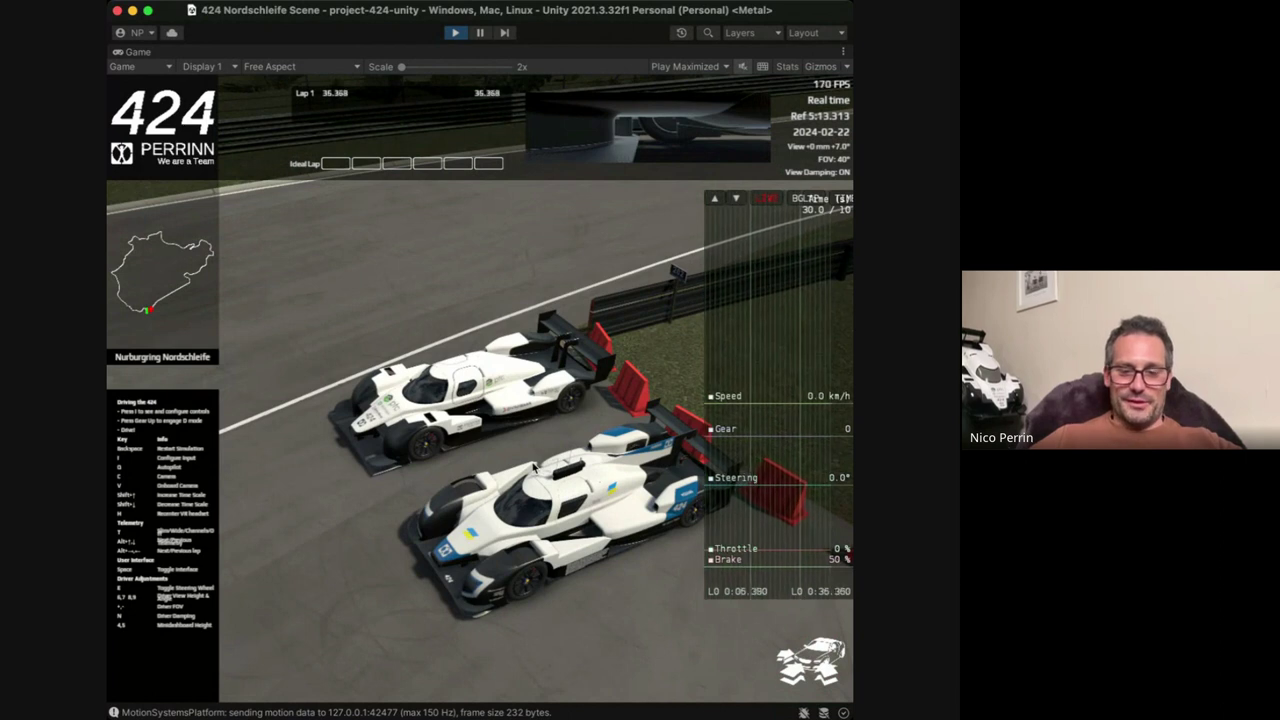
left_click_drag(535, 467, 473, 520)
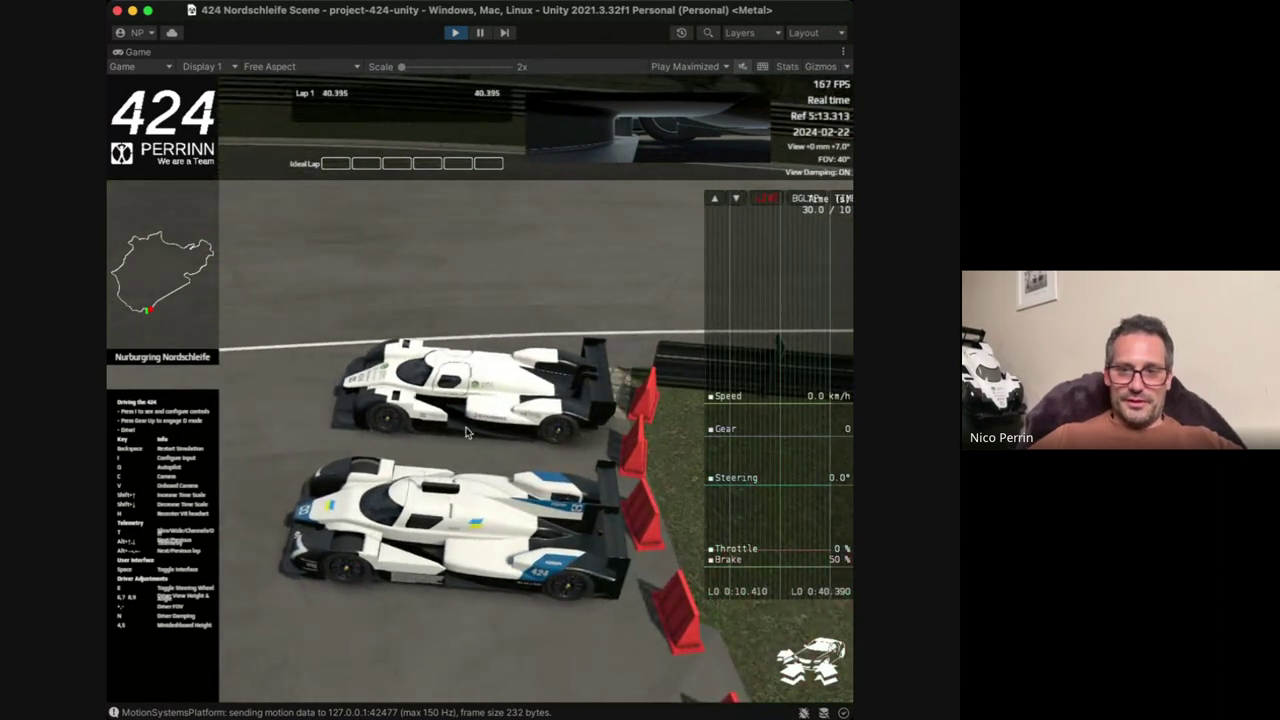
left_click_drag(428, 437, 498, 416)
key("c")
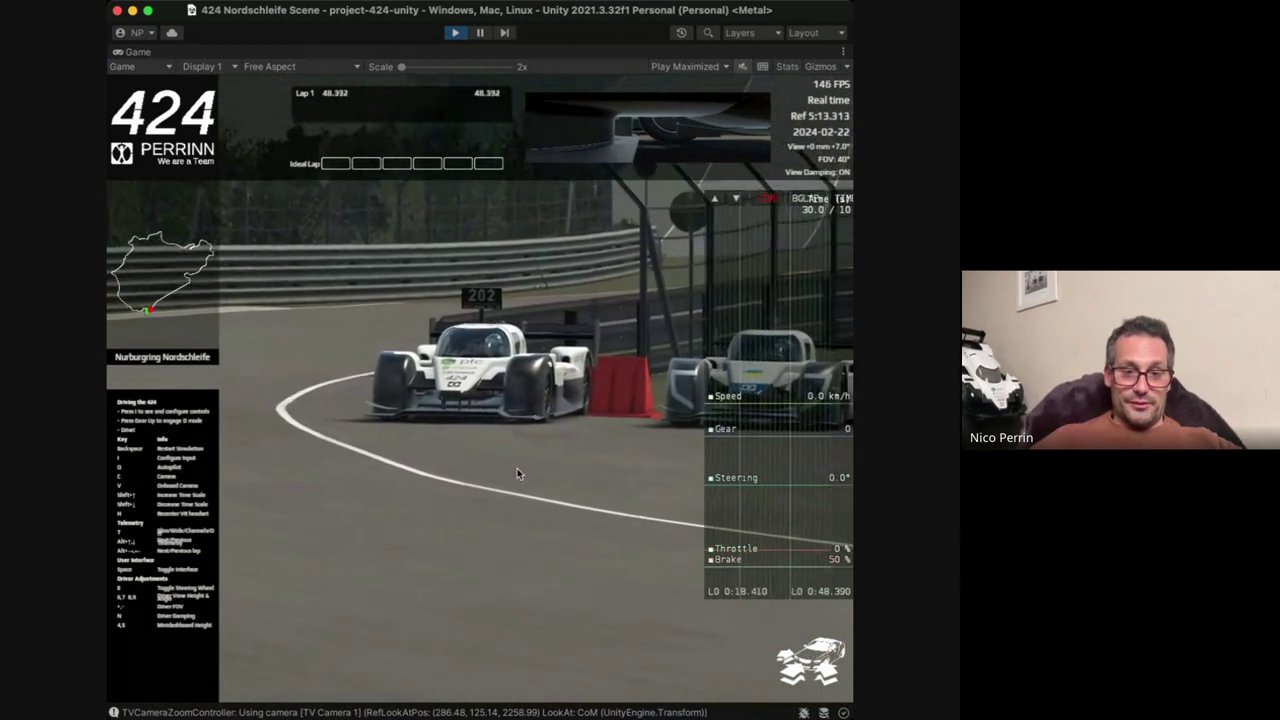
key("c")
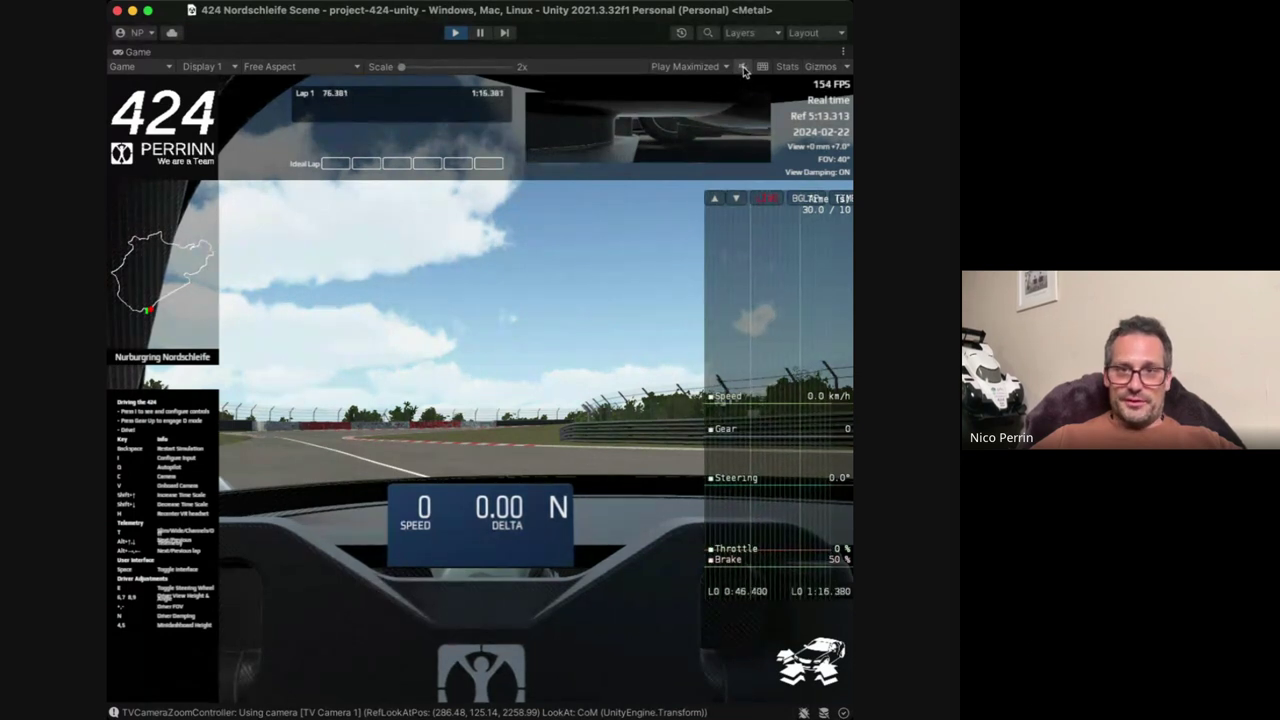
Drive the car away from its starting spot, steer it right onto the track, brake, and freeze the simulation time.
key("Up")
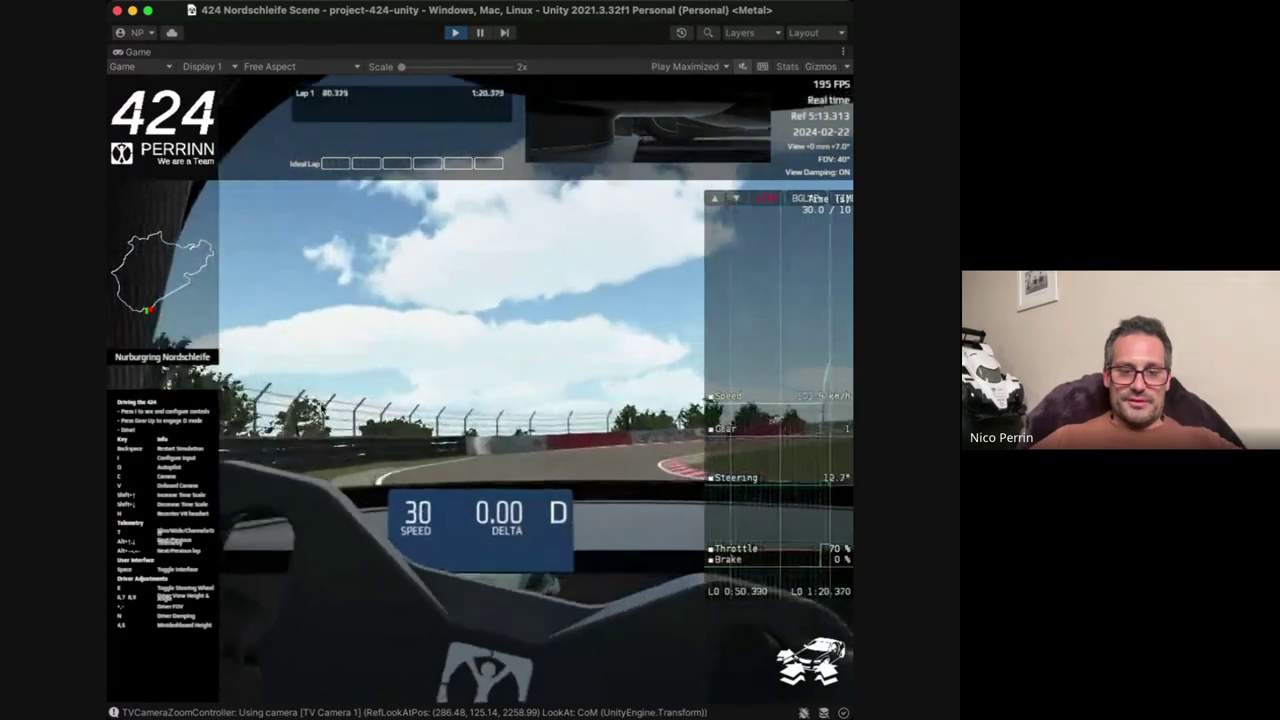
key("Right")
key("Up")
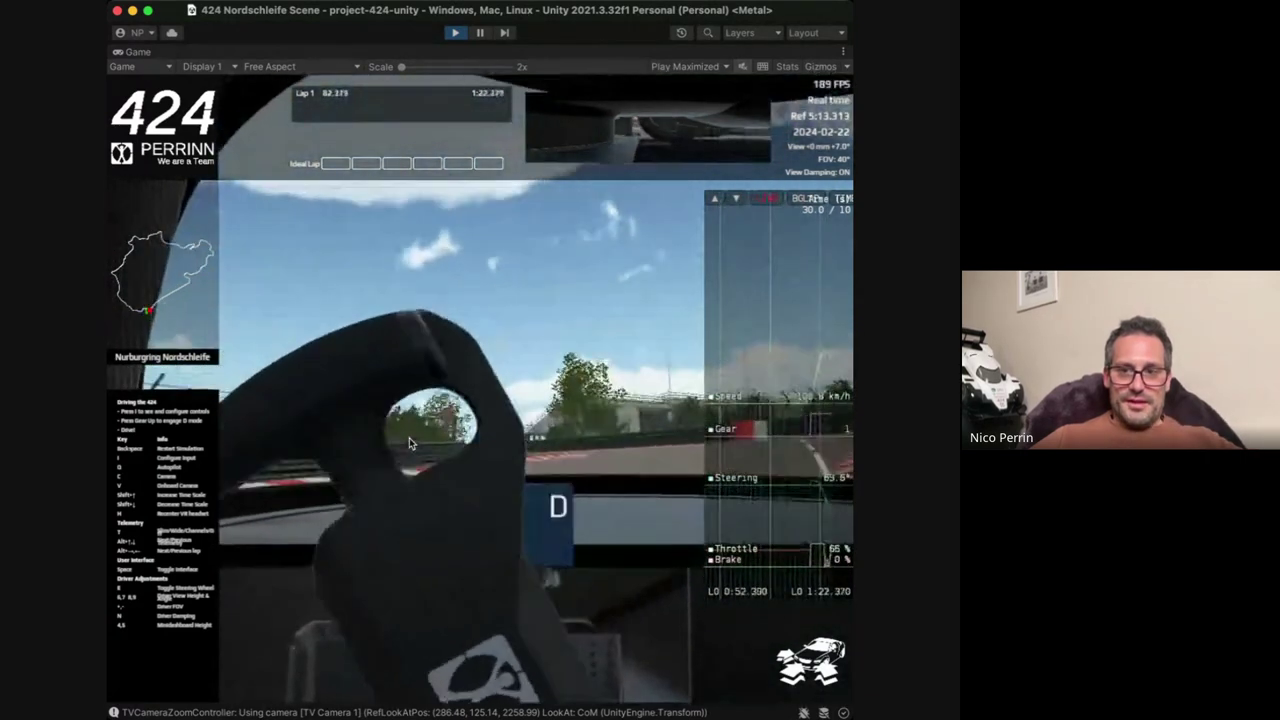
key("Down")
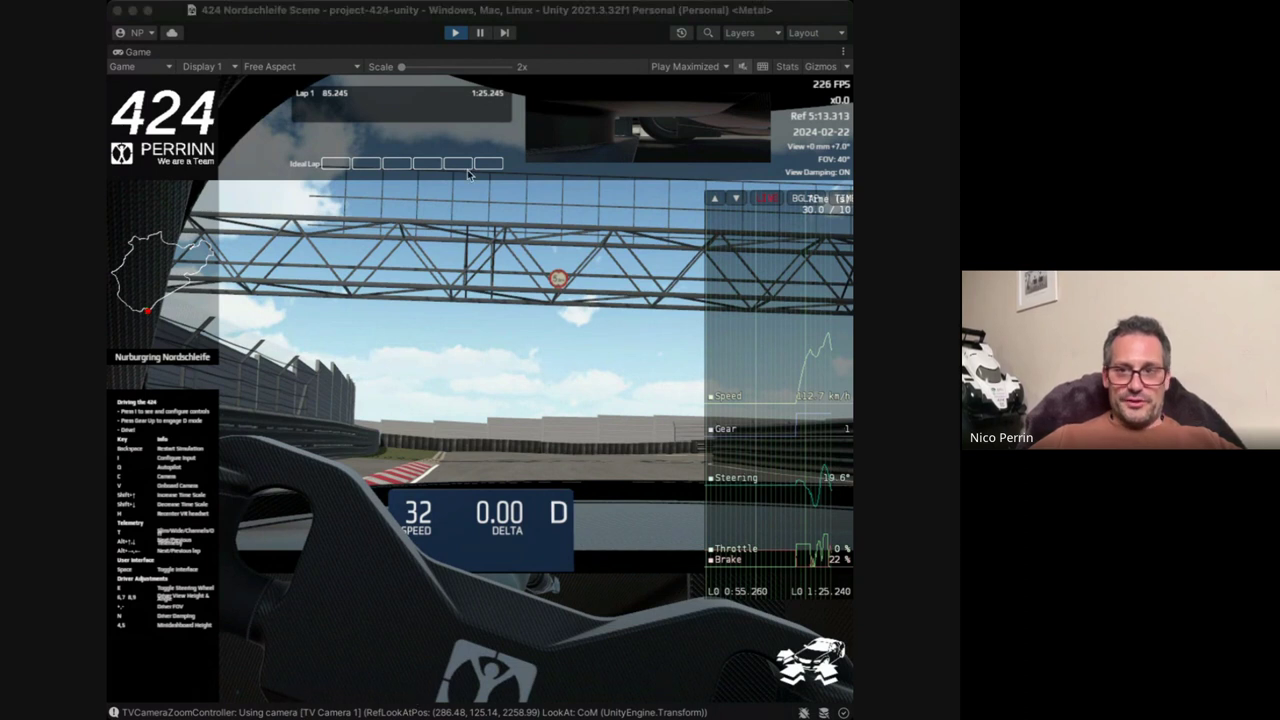
left_click(675, 438)
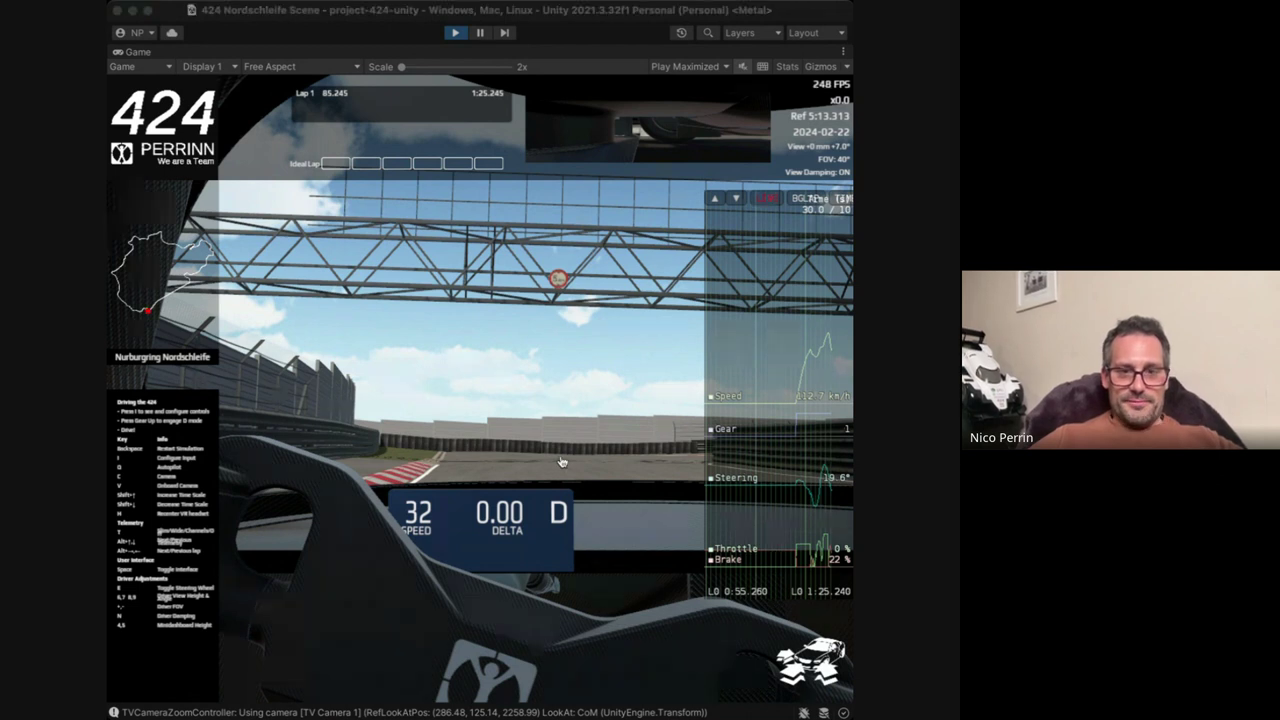
left_click(607, 697)
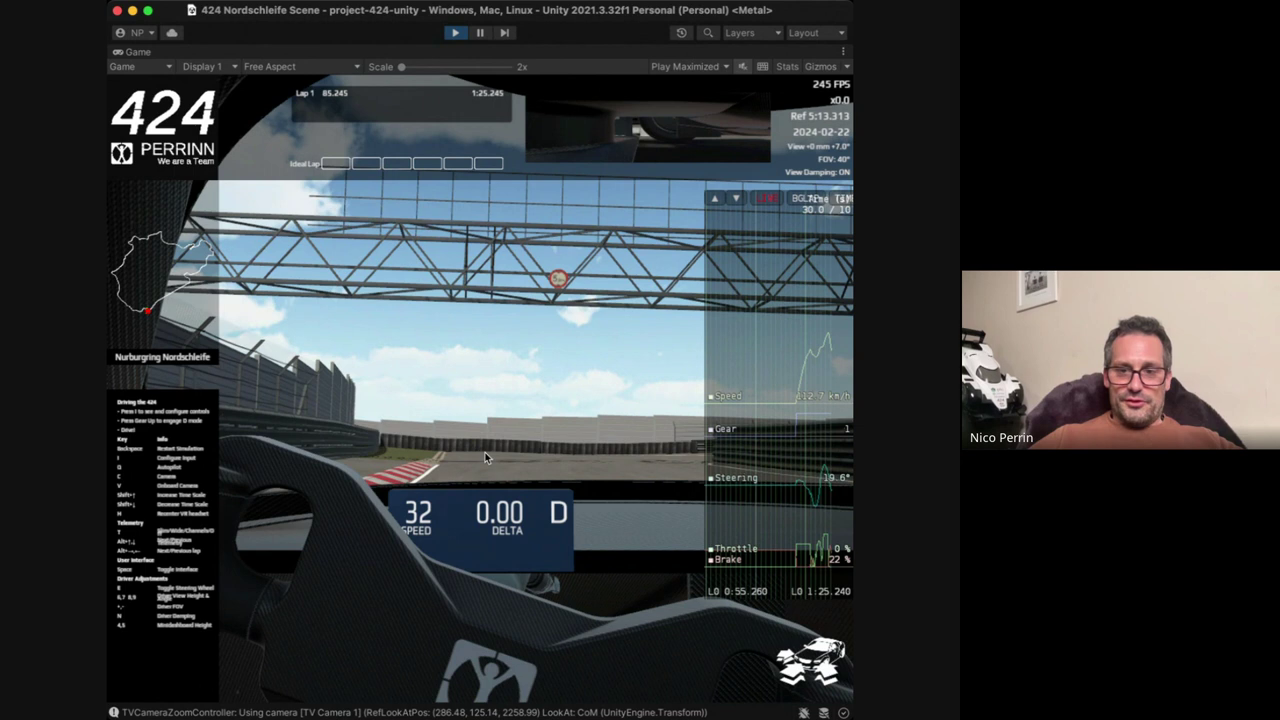
Restart the simulation from the starting spot and stop running the scene.
key("c")
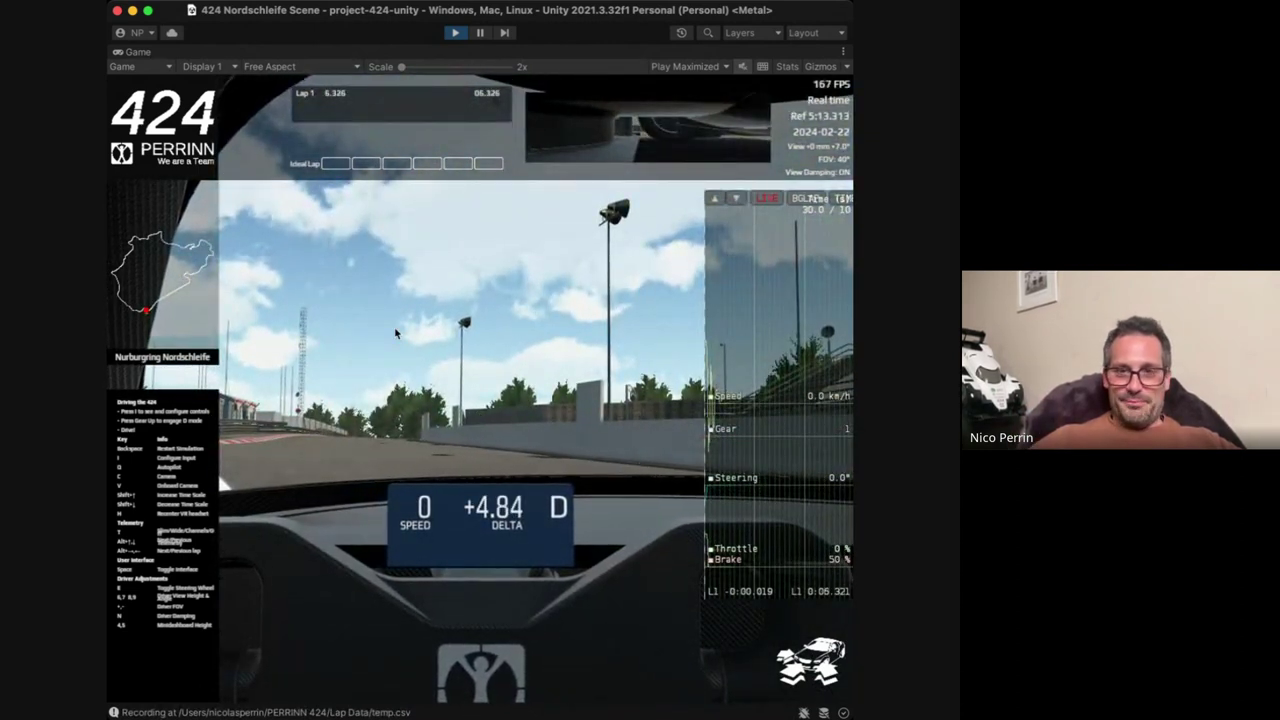
key("BackSpace")
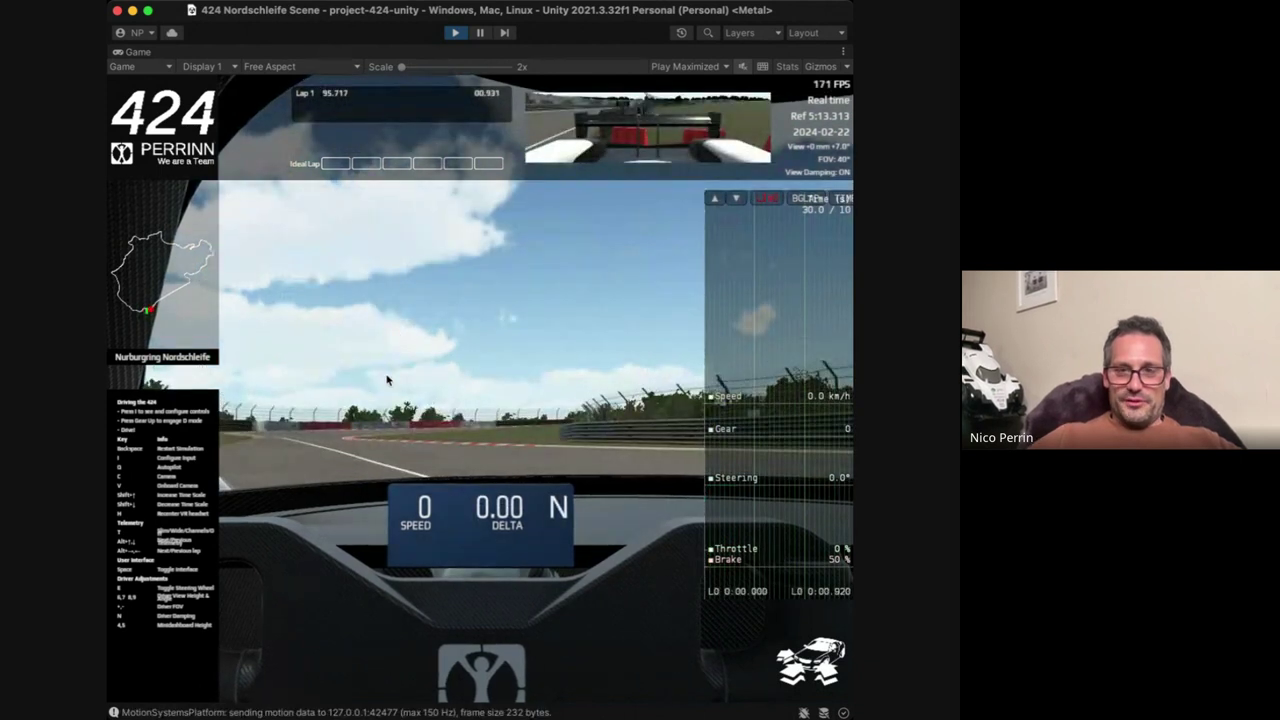
left_click(455, 34)
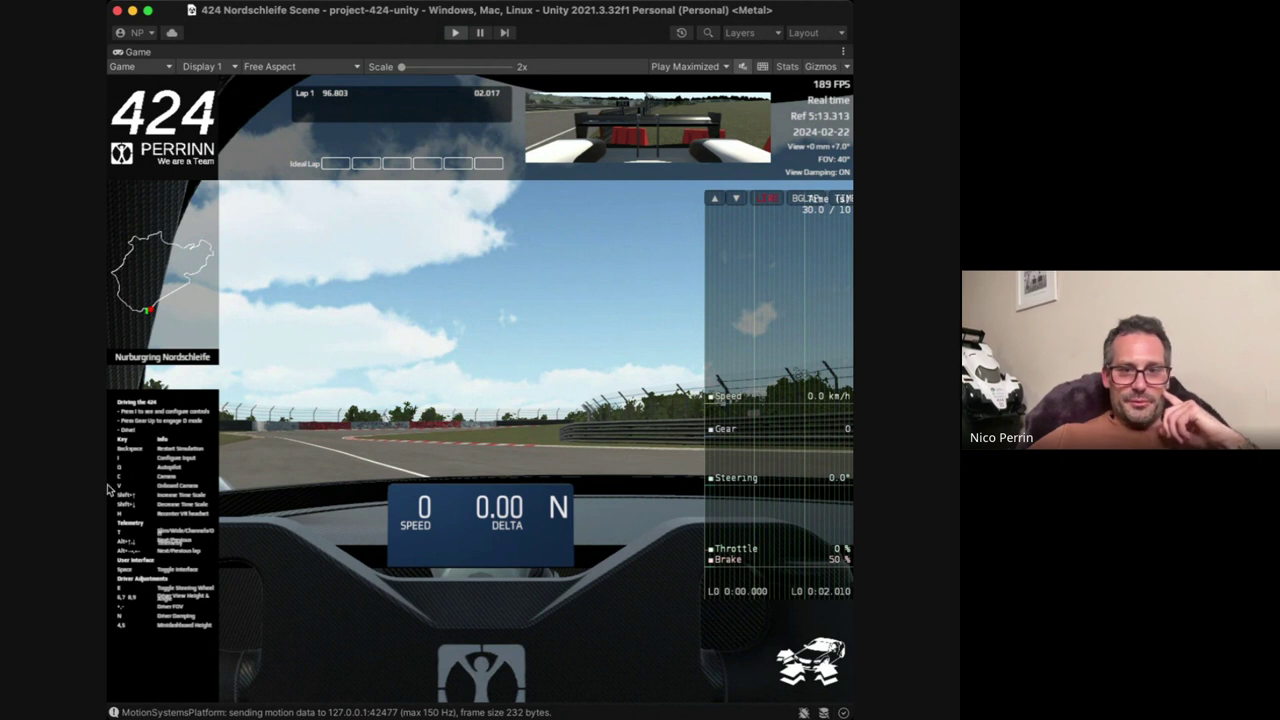
Switch to GitHub Desktop and change the current branch of project-424-unity from 600kW to master.
key("super+Tab")
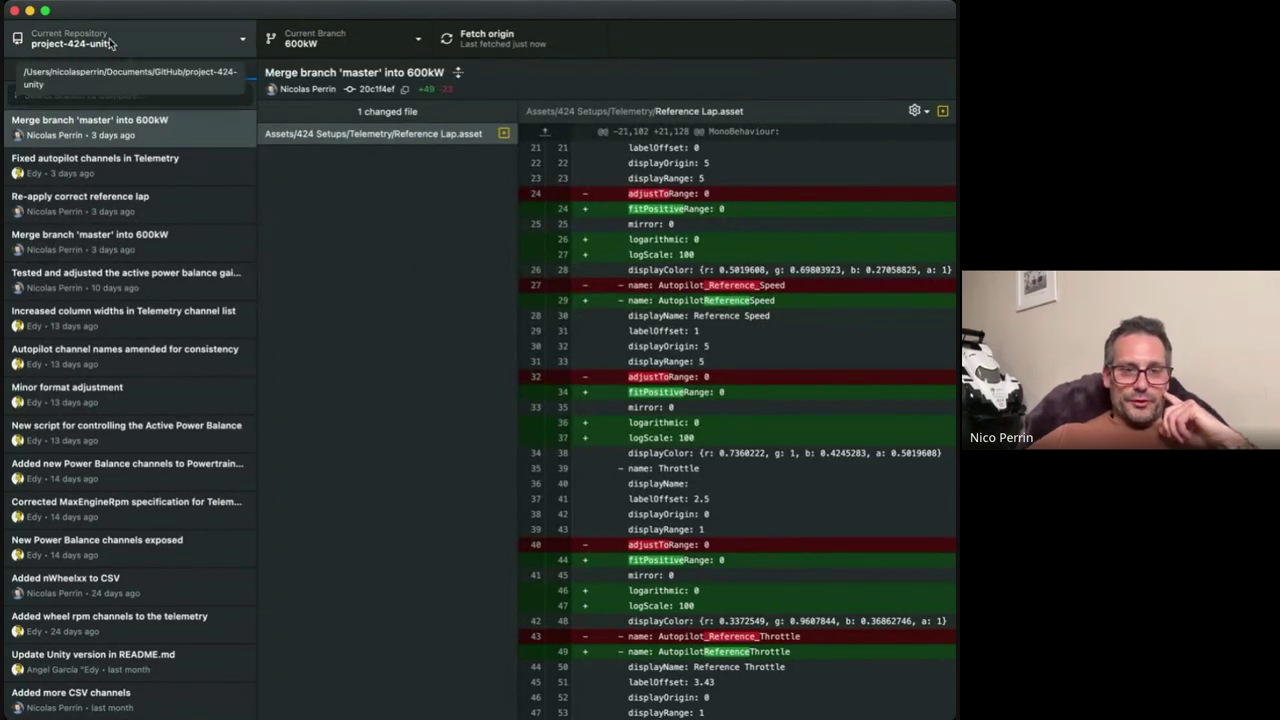
left_click(300, 38)
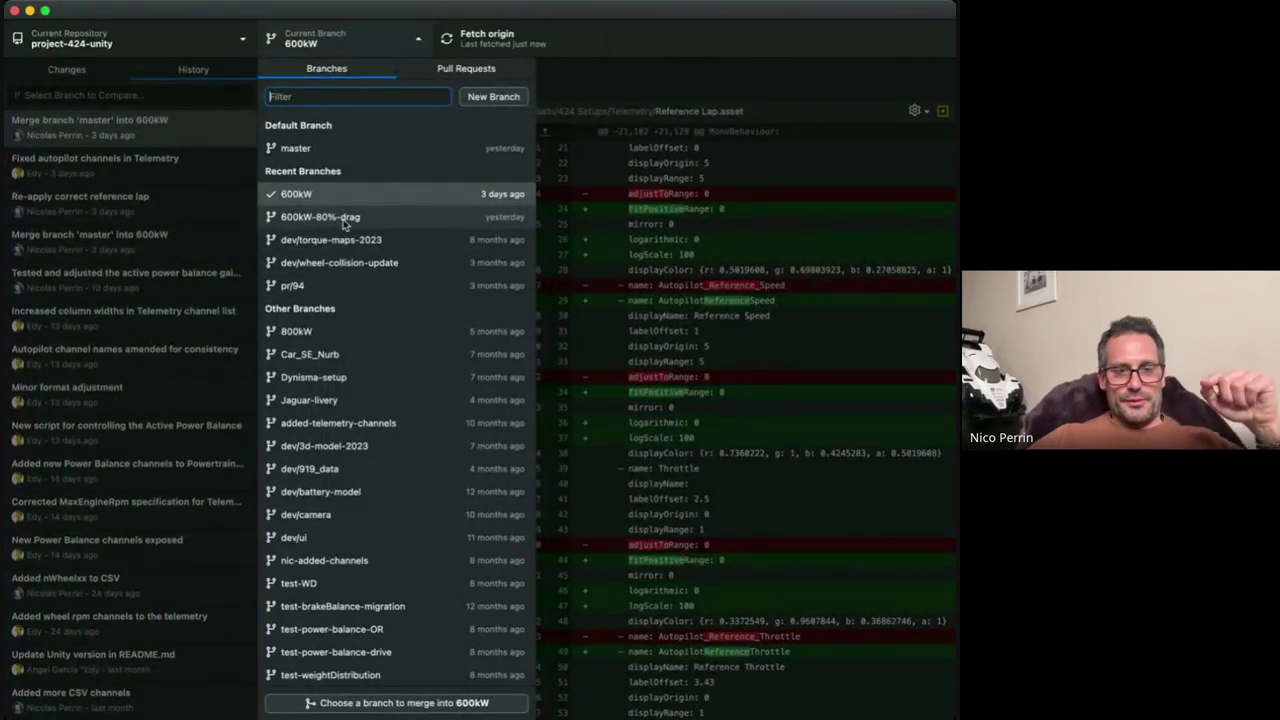
left_click(316, 149)
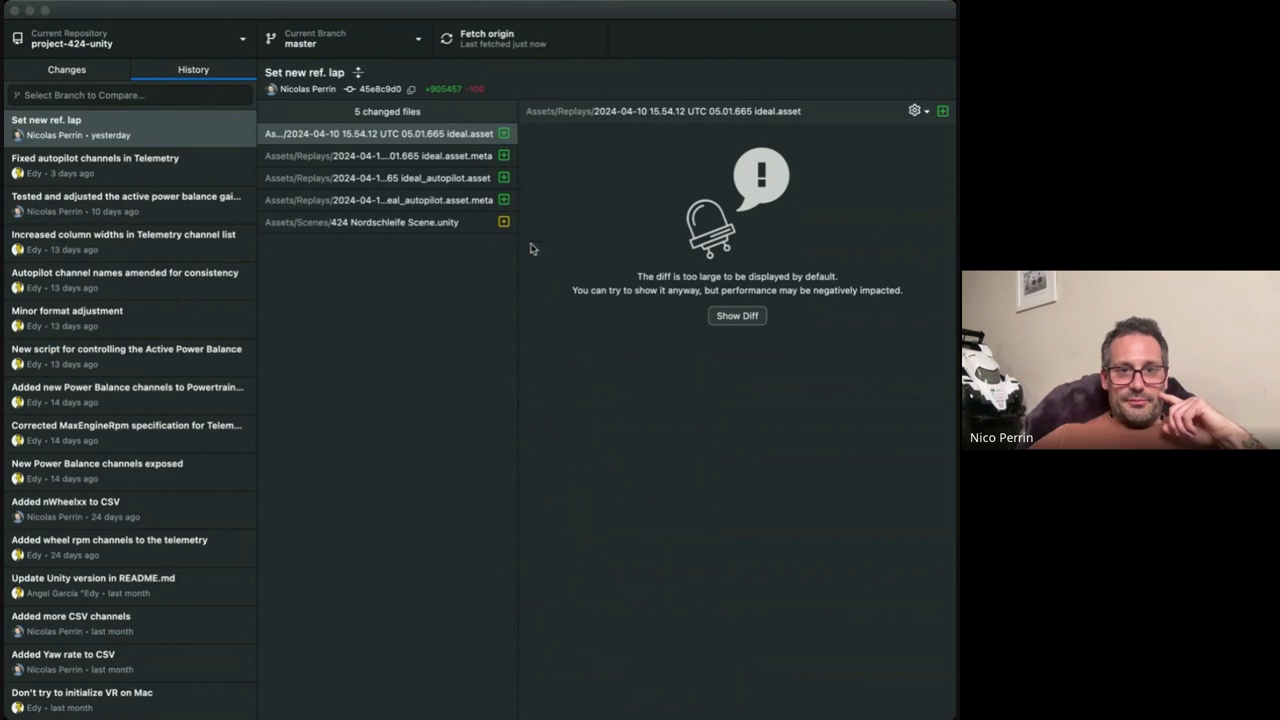
left_click(499, 382)
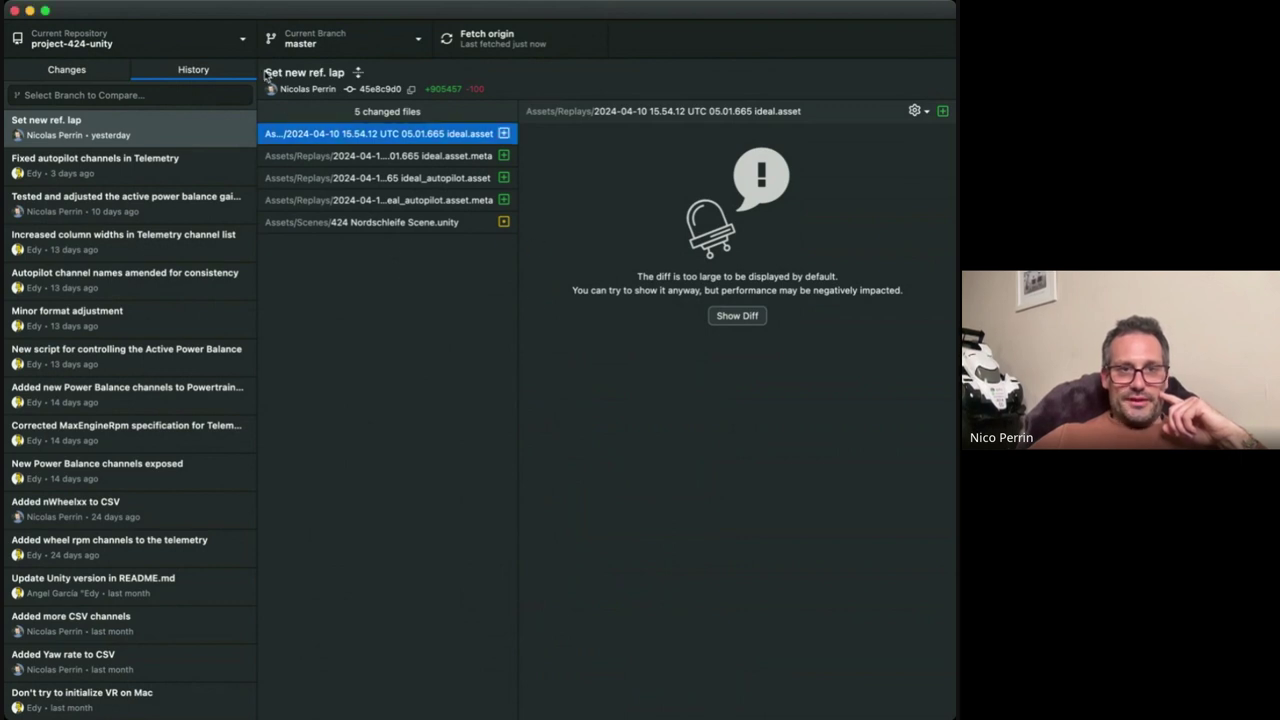
left_click(182, 80)
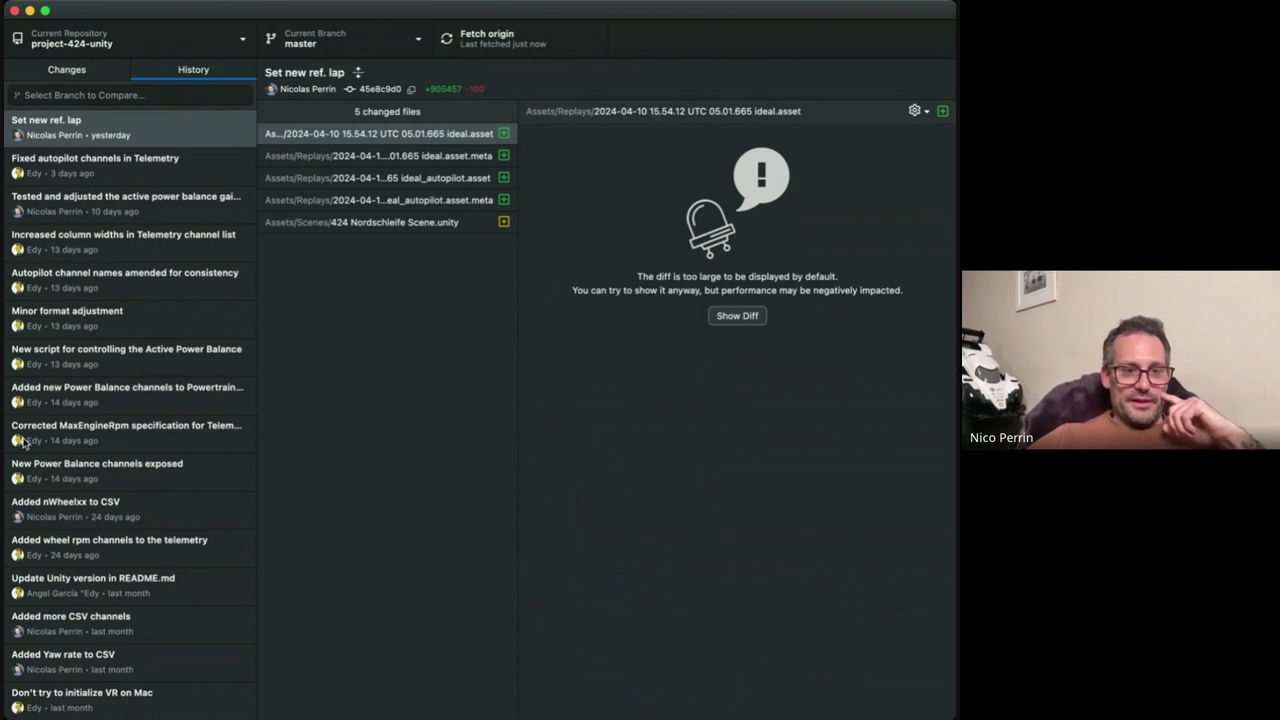
Look through the master branch's commit history and return to the latest commit, "Set new ref. lap".
scroll(38, 514, "down", 15)
scroll(38, 514, "up", 10)
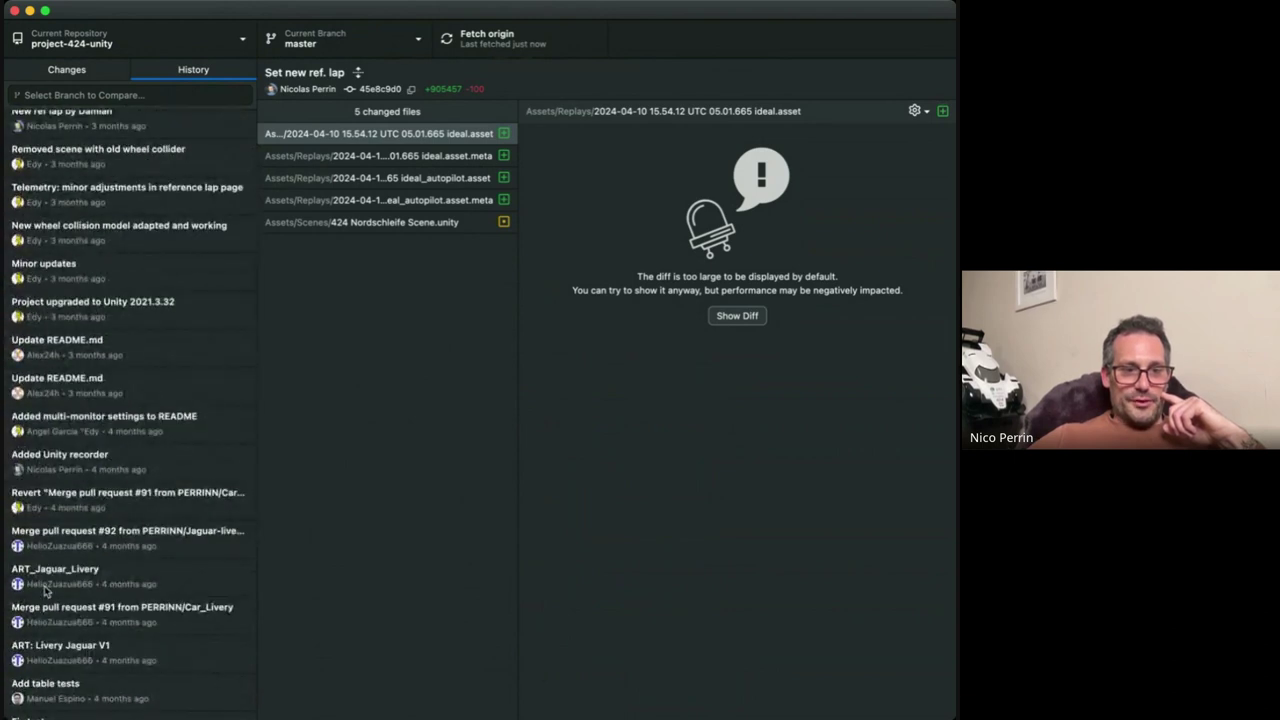
scroll(30, 563, "down", 10)
scroll(54, 601, "down", 3)
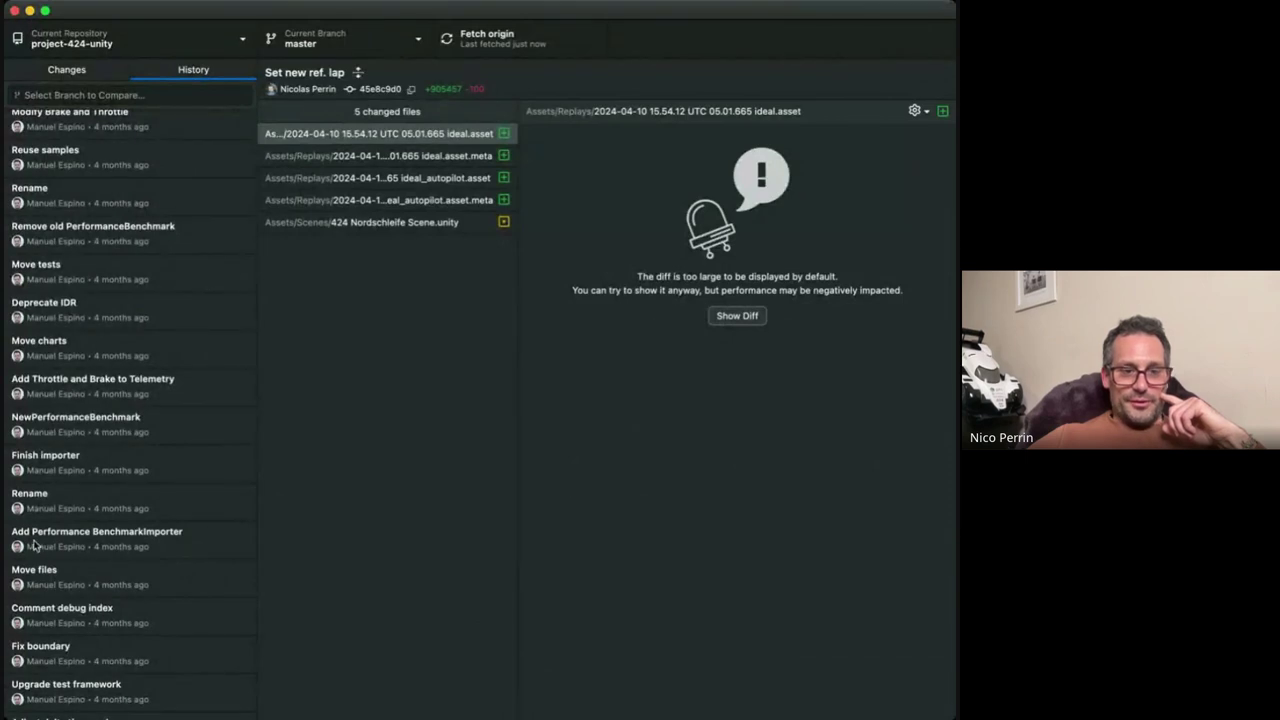
scroll(78, 540, "up", 20)
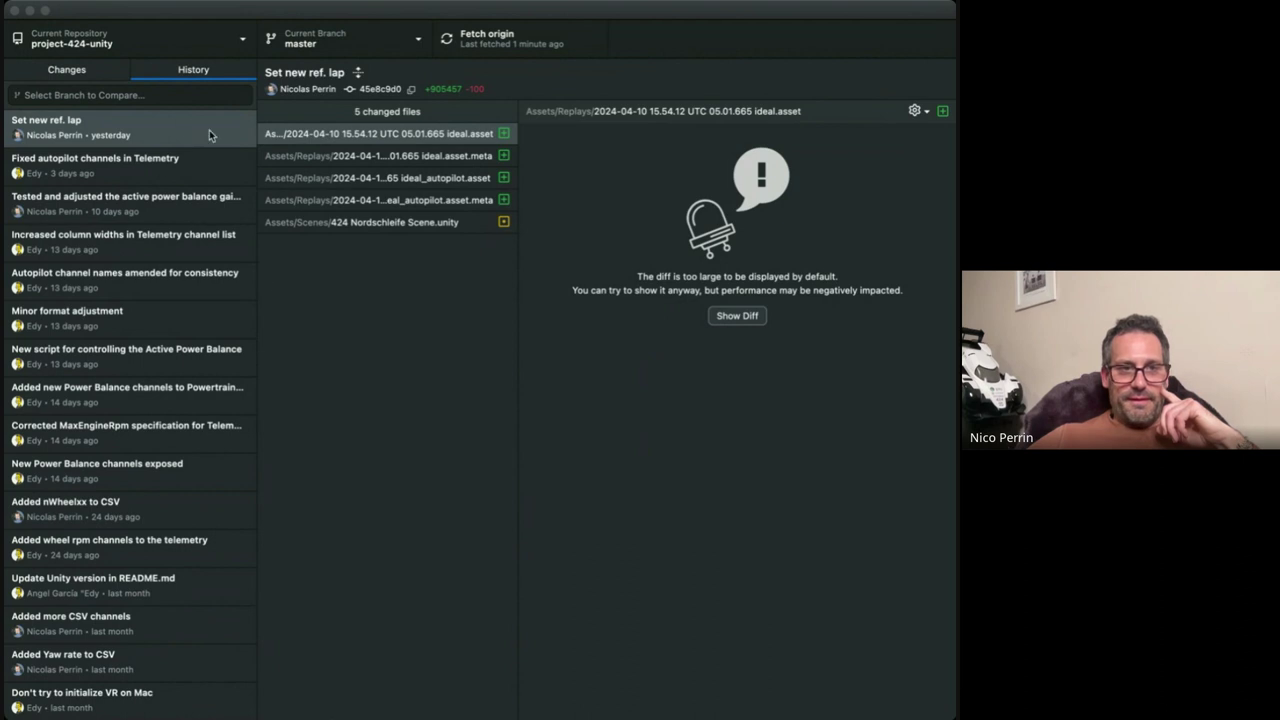
Switch back to Unity, run the 424 Nordschleife Scene, and widen the Driver Inputs telemetry display.
key("super+Tab")
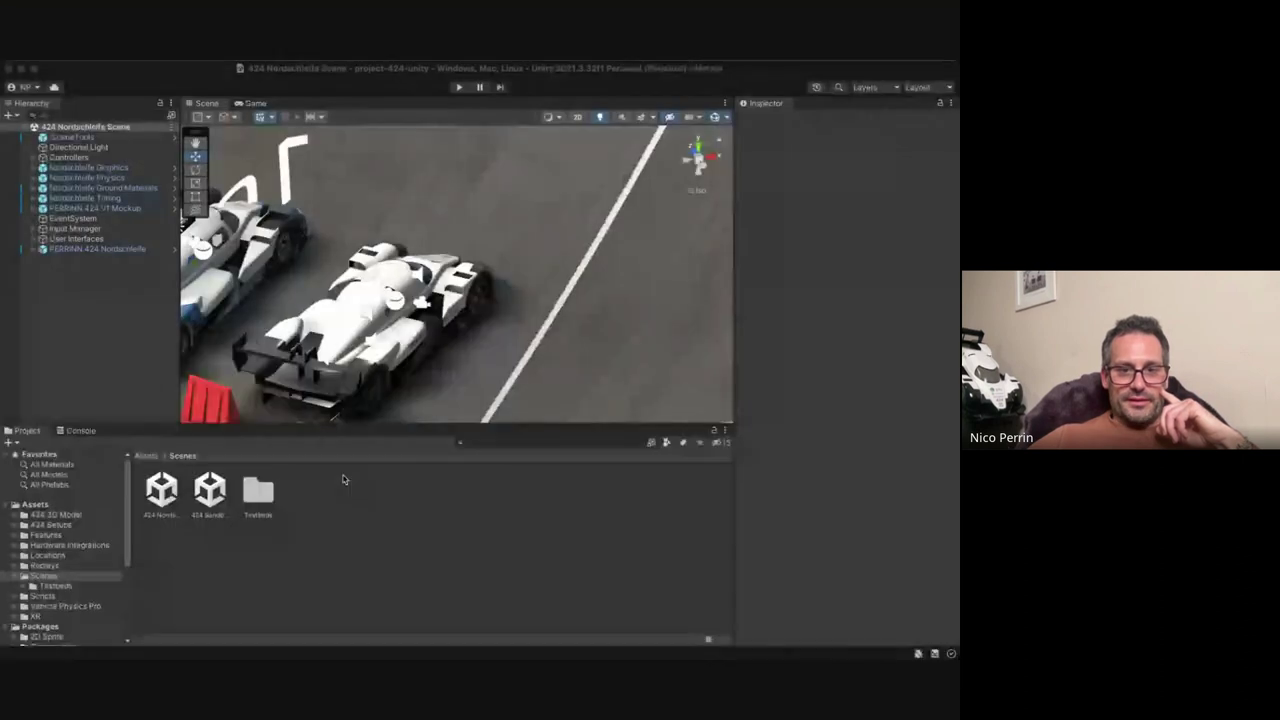
left_click(457, 88)
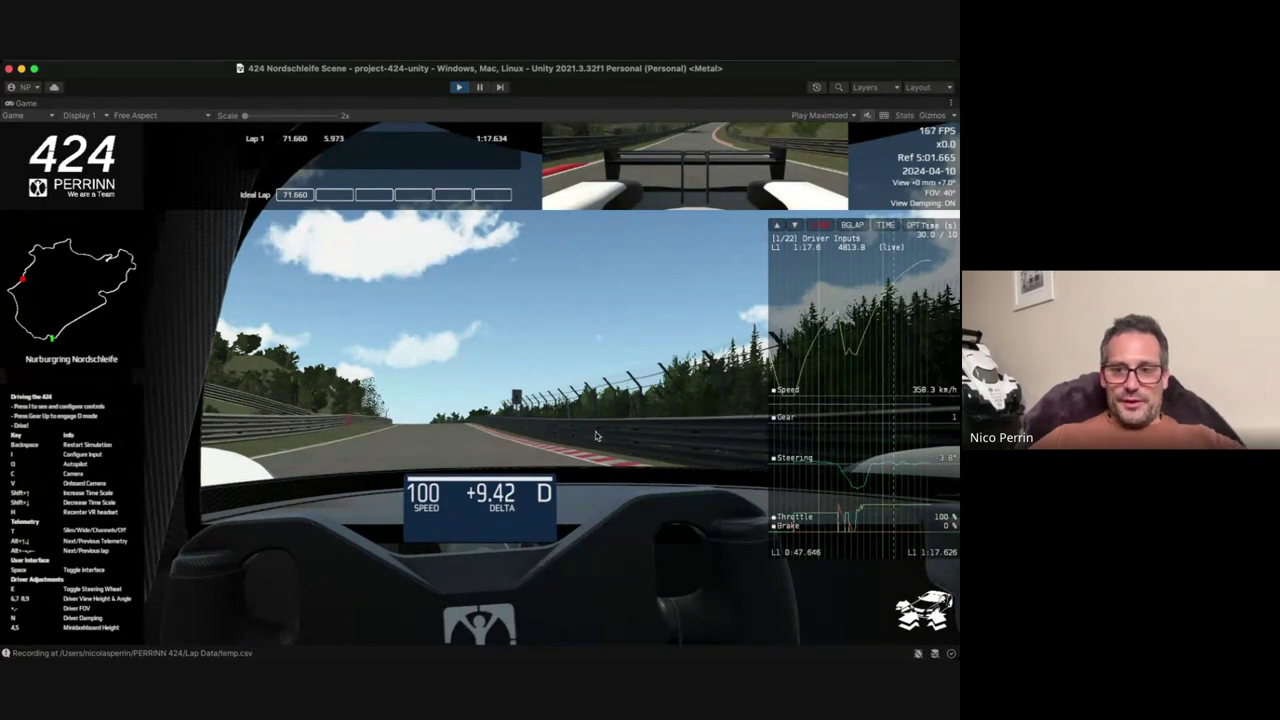
key("t")
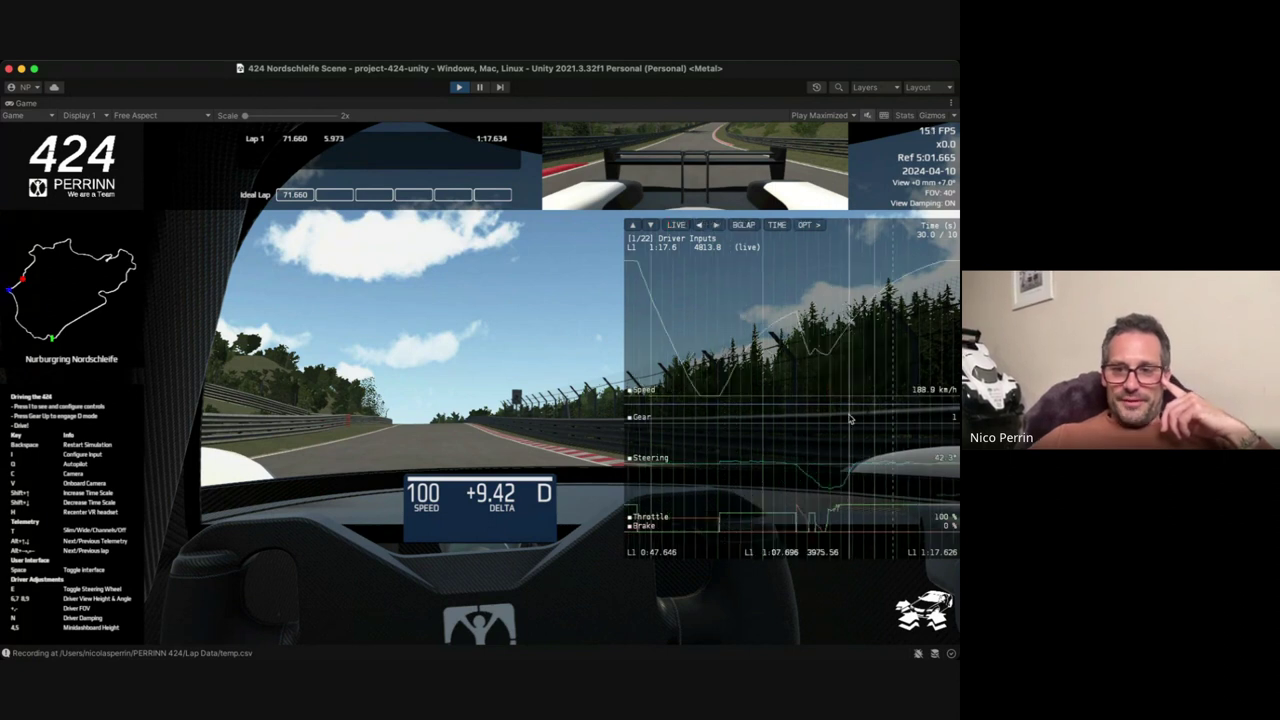
Examine the Driver Inputs, Accelerations and Wheel Speeds telemetry across the recorded lap, including a closer look at the wheel speed traces.
scroll(776, 420, "down", 3)
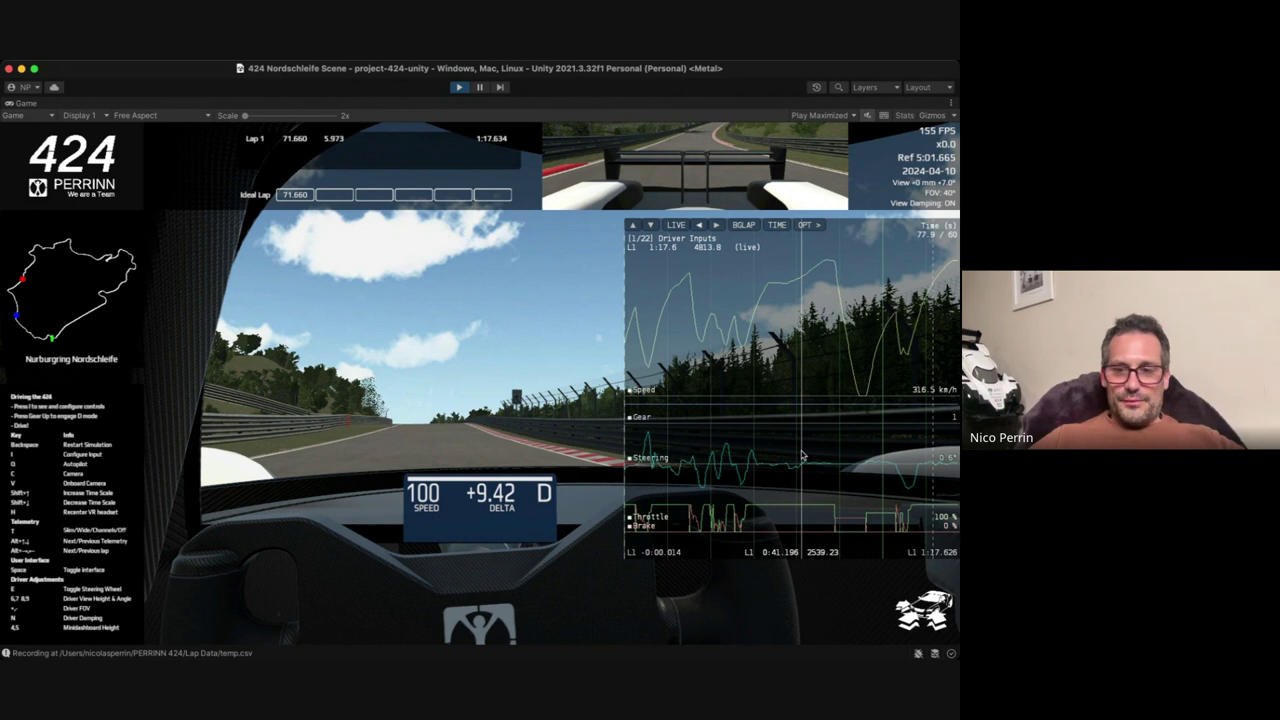
key("alt+Down")
key("alt+Up")
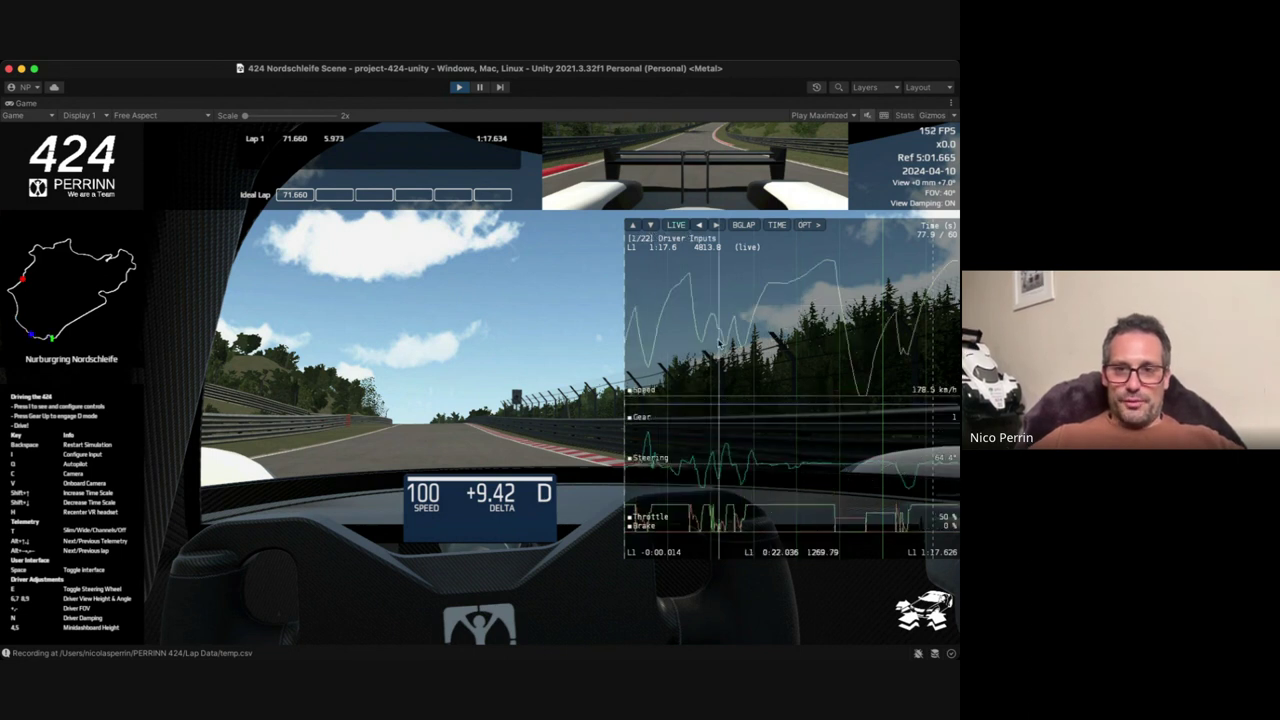
key("alt+Up")
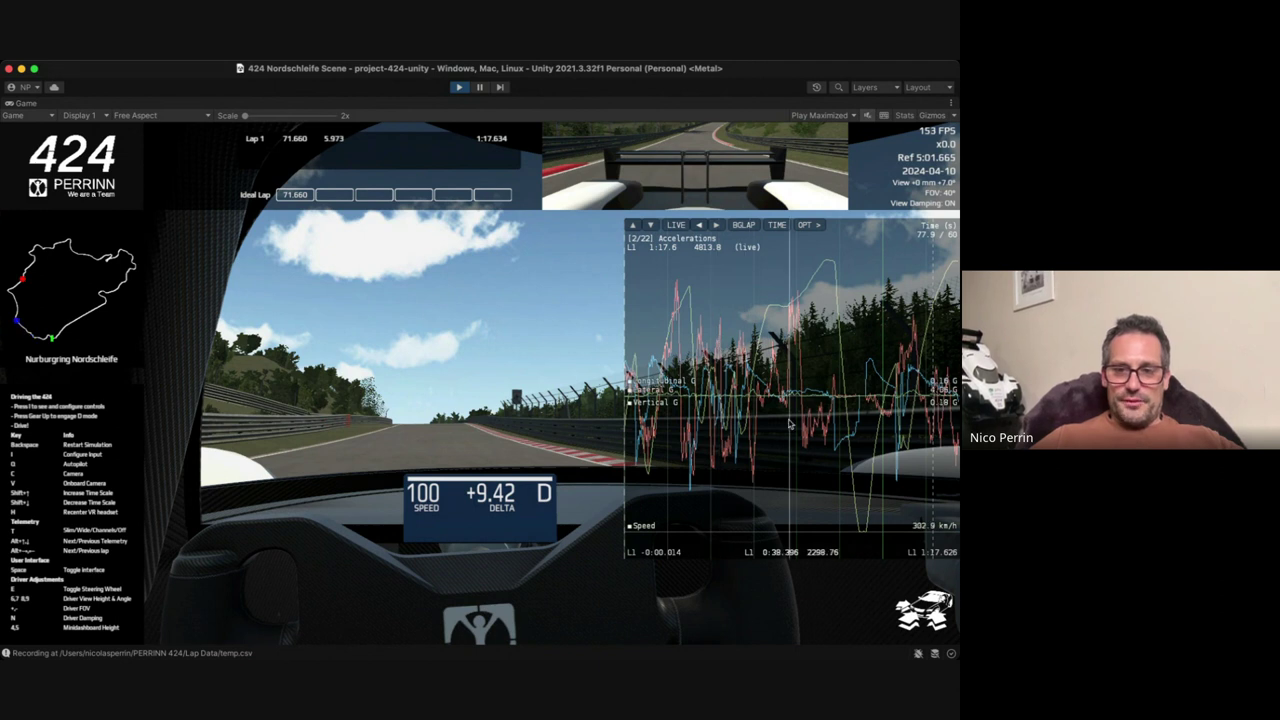
key("alt+Up")
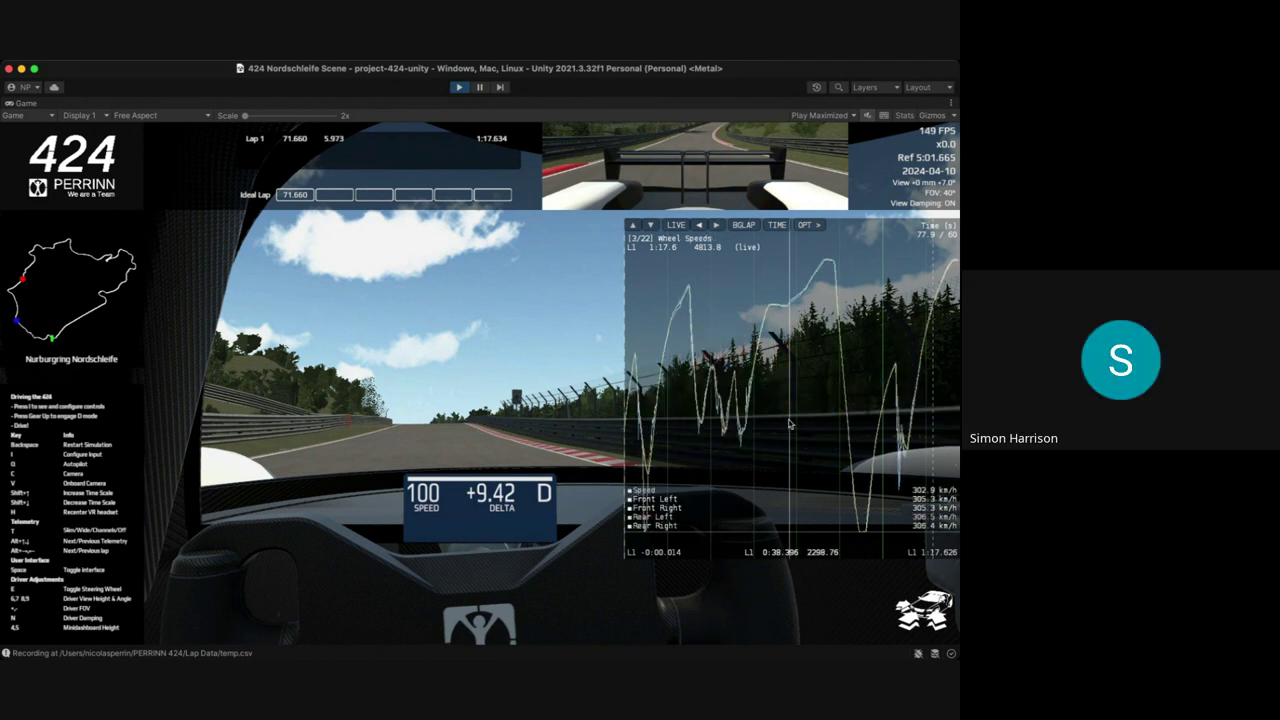
scroll(900, 460, "up", 3)
scroll(900, 465, "up", 4)
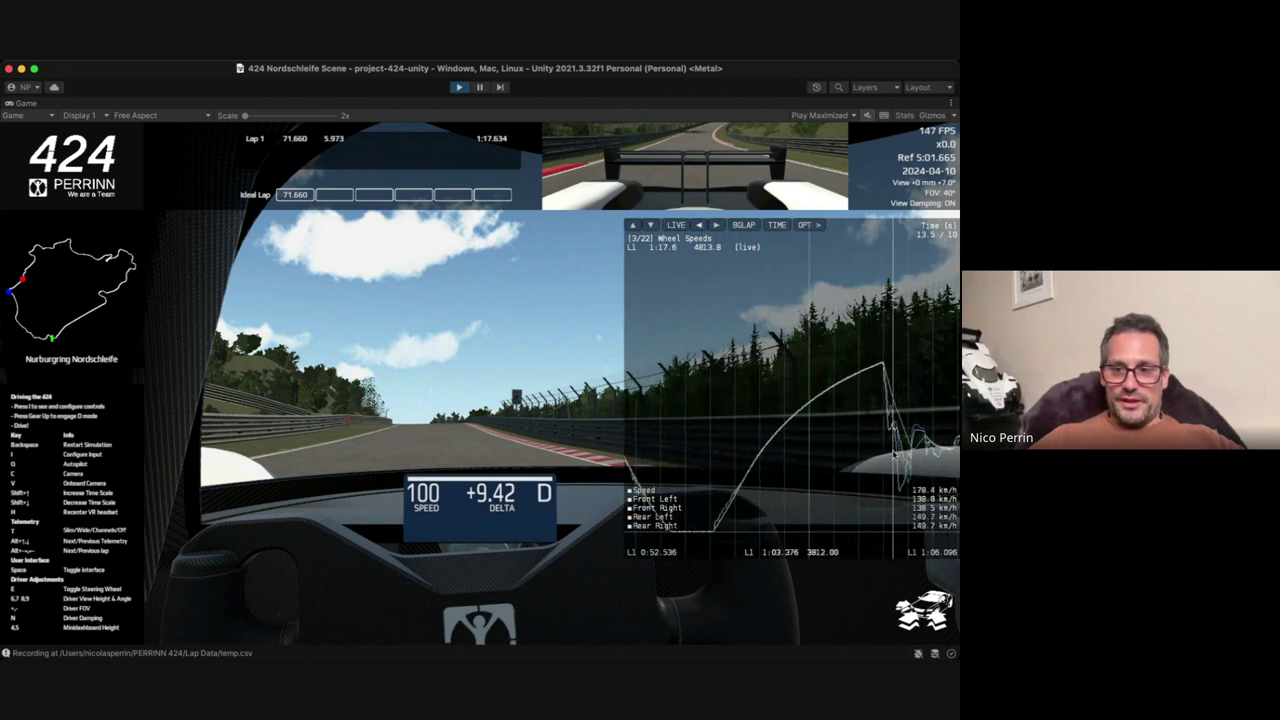
scroll(900, 464, "down", 2)
scroll(900, 465, "down", 4)
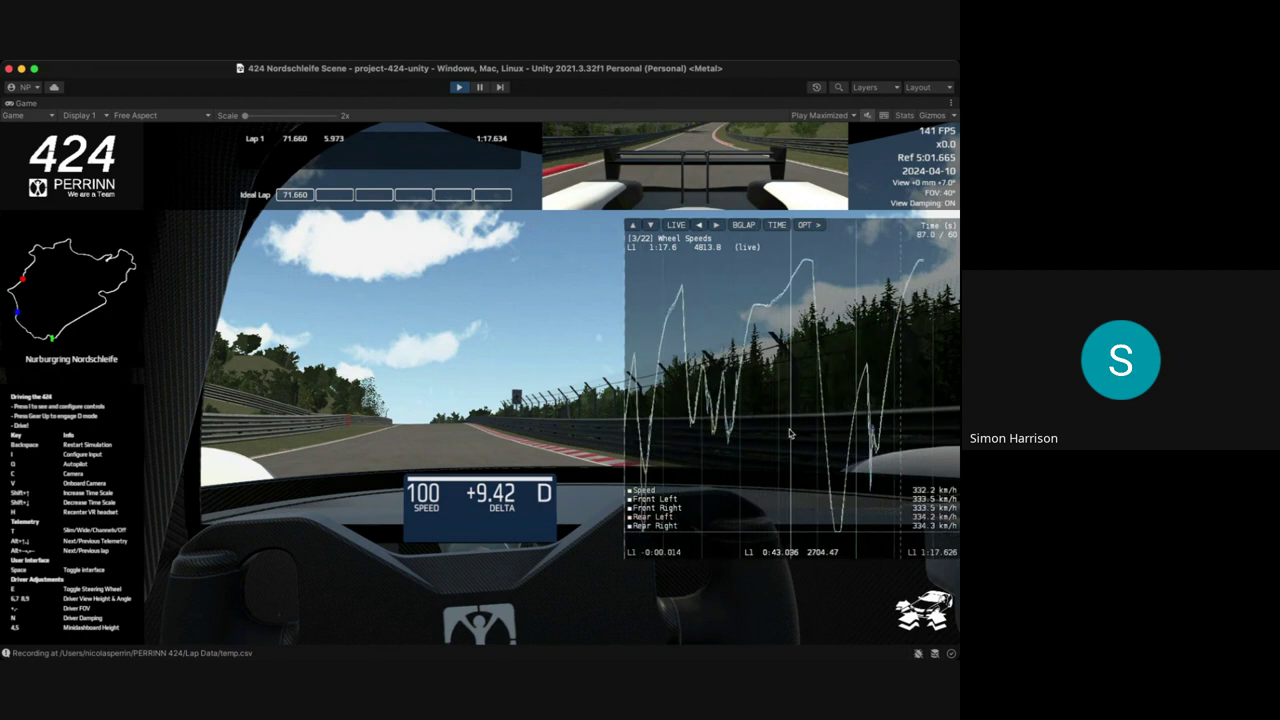
Review the Driveshaft Torque, Differential, Chassis and Suspension Travel telemetry at several points along the lap.
key("alt+Up")
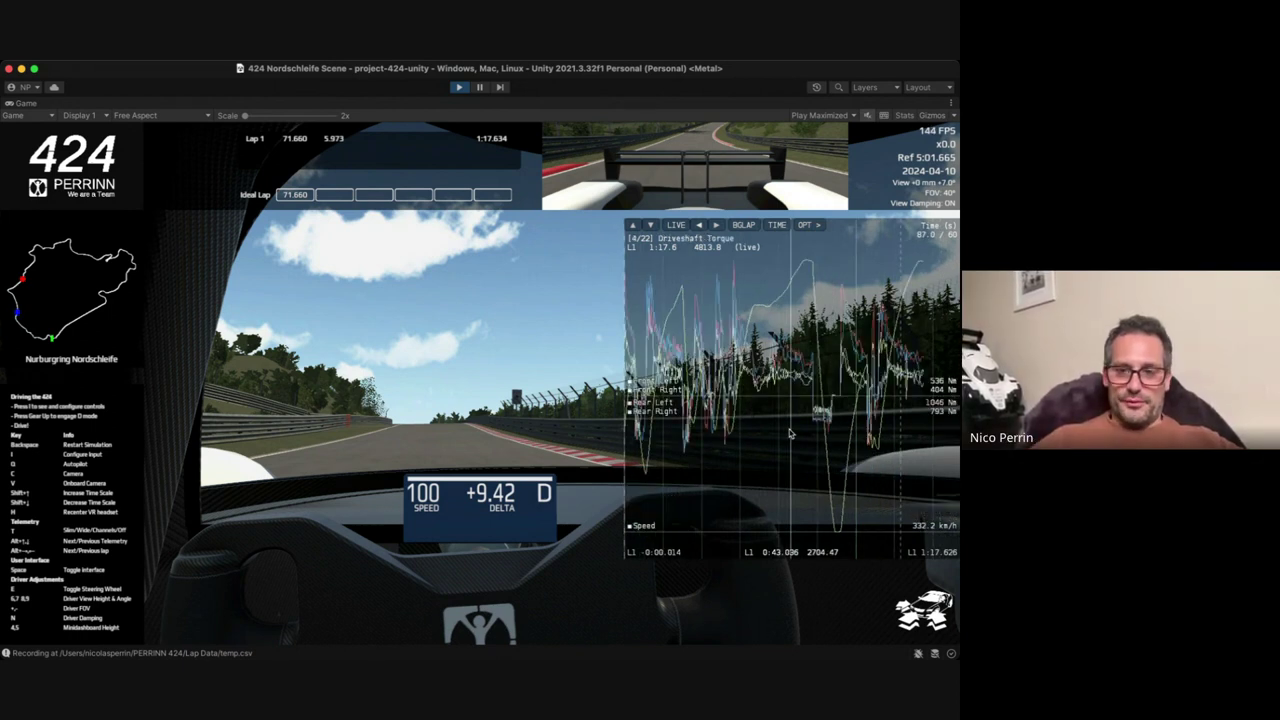
key("alt+Up")
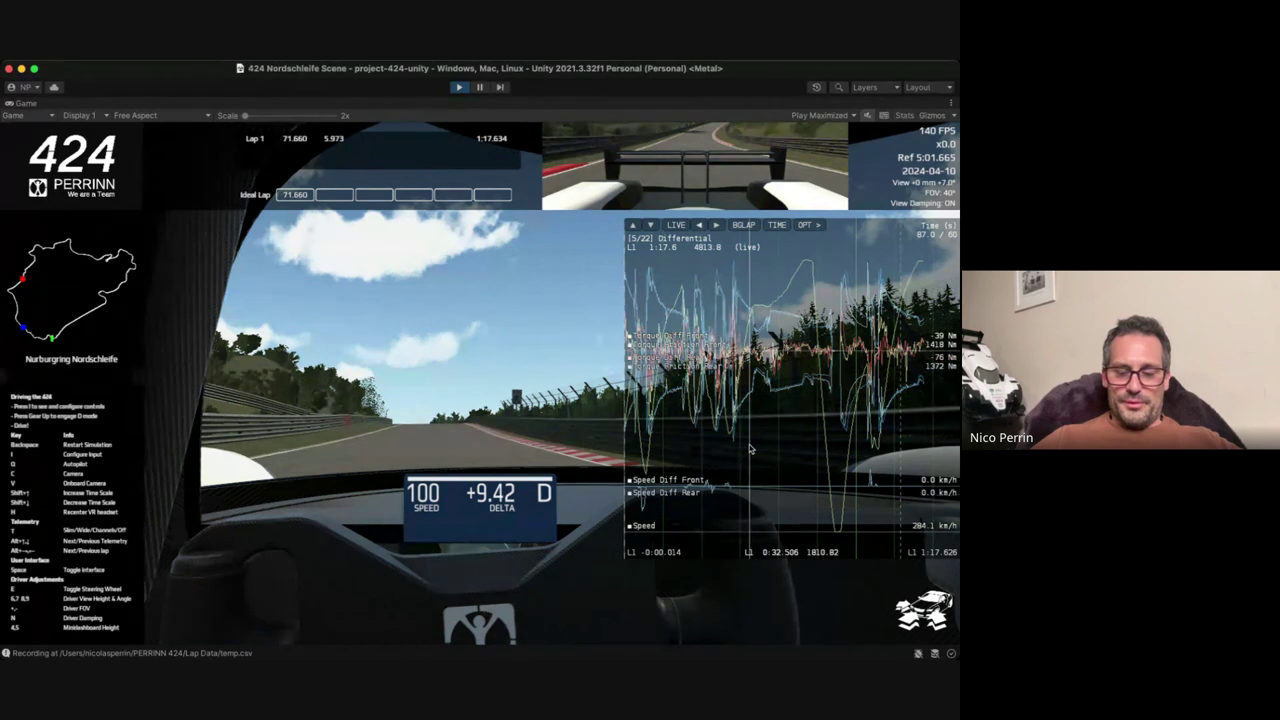
key("alt+Down")
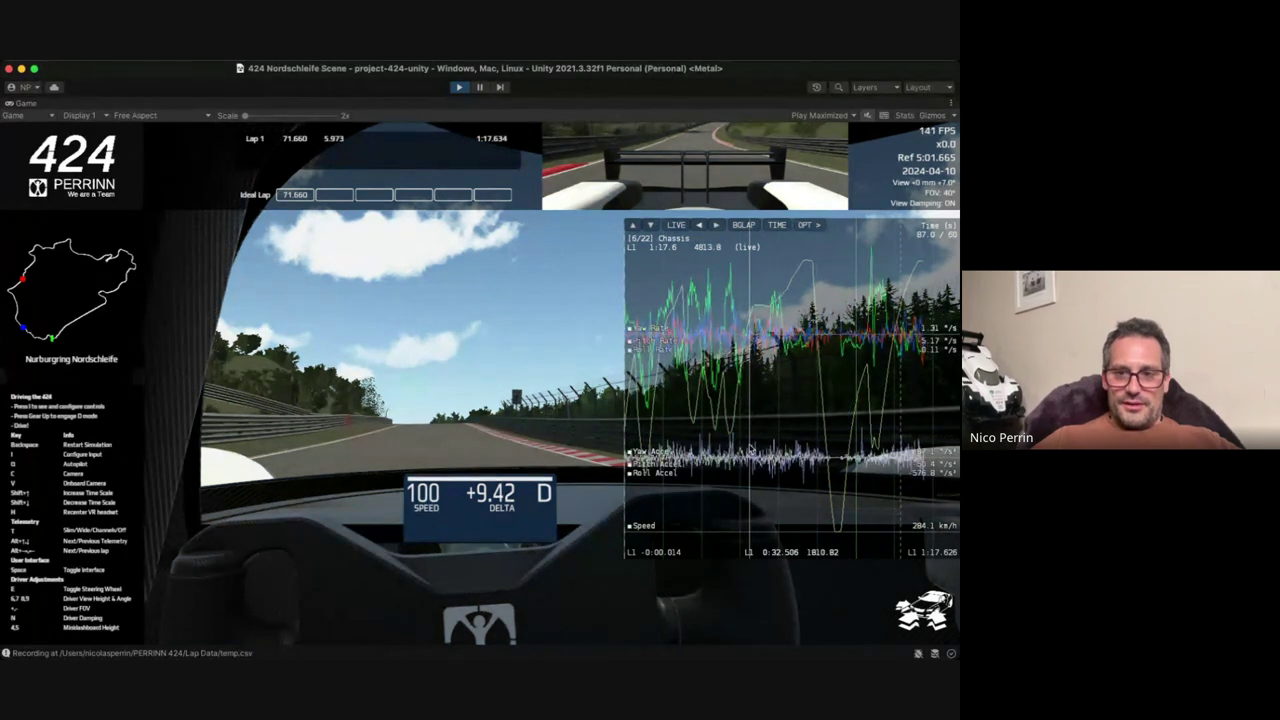
left_click_drag(749, 340, 647, 355)
left_click(724, 437)
key("alt+Down")
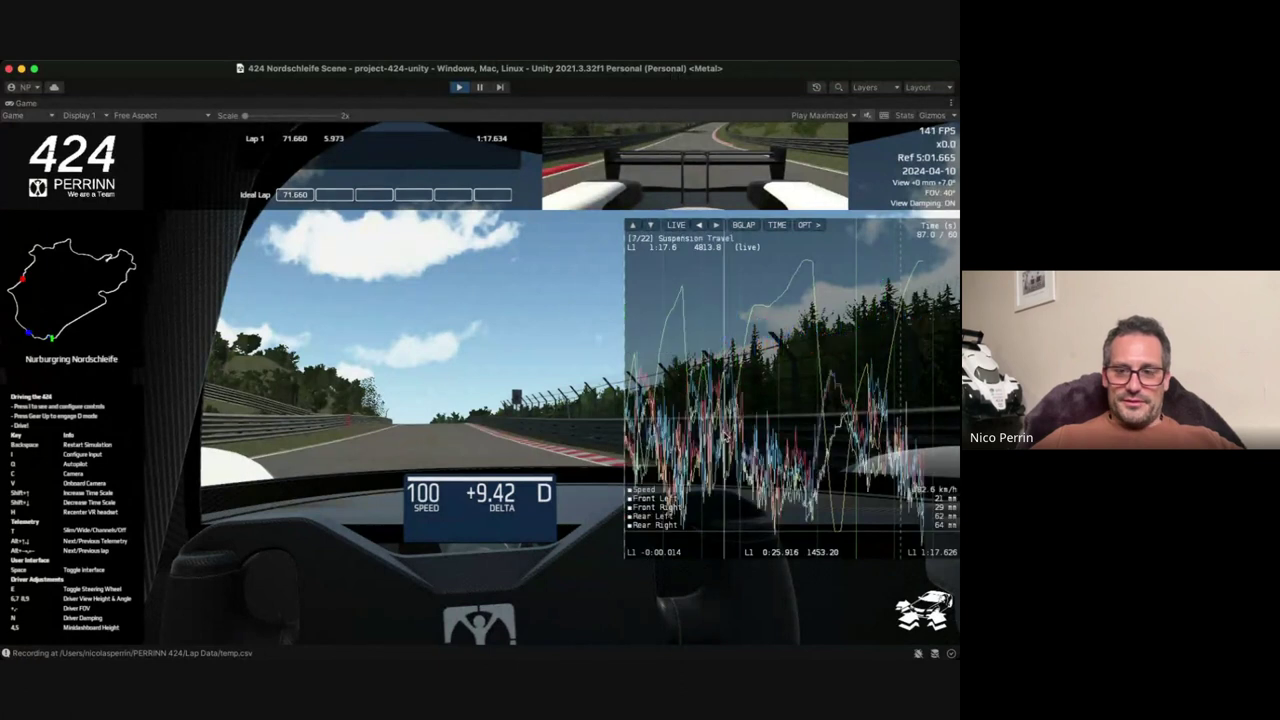
mouse_move(724, 437)
left_mouse_down()
mouse_move(684, 437)
mouse_move(707, 437)
left_mouse_up()
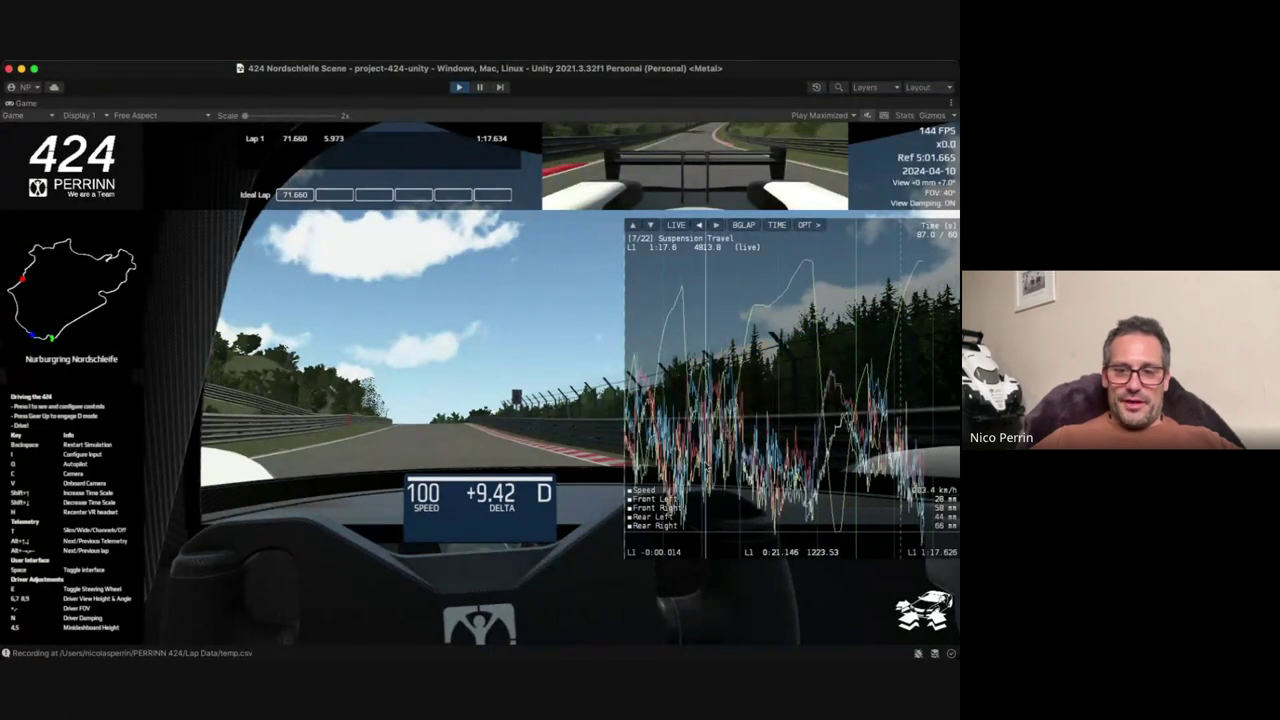
Step through the Dampers, contact patch vertical, lateral and longitudinal loads, Slip Ratio and Slip Angle telemetry pages.
key("alt+Down")
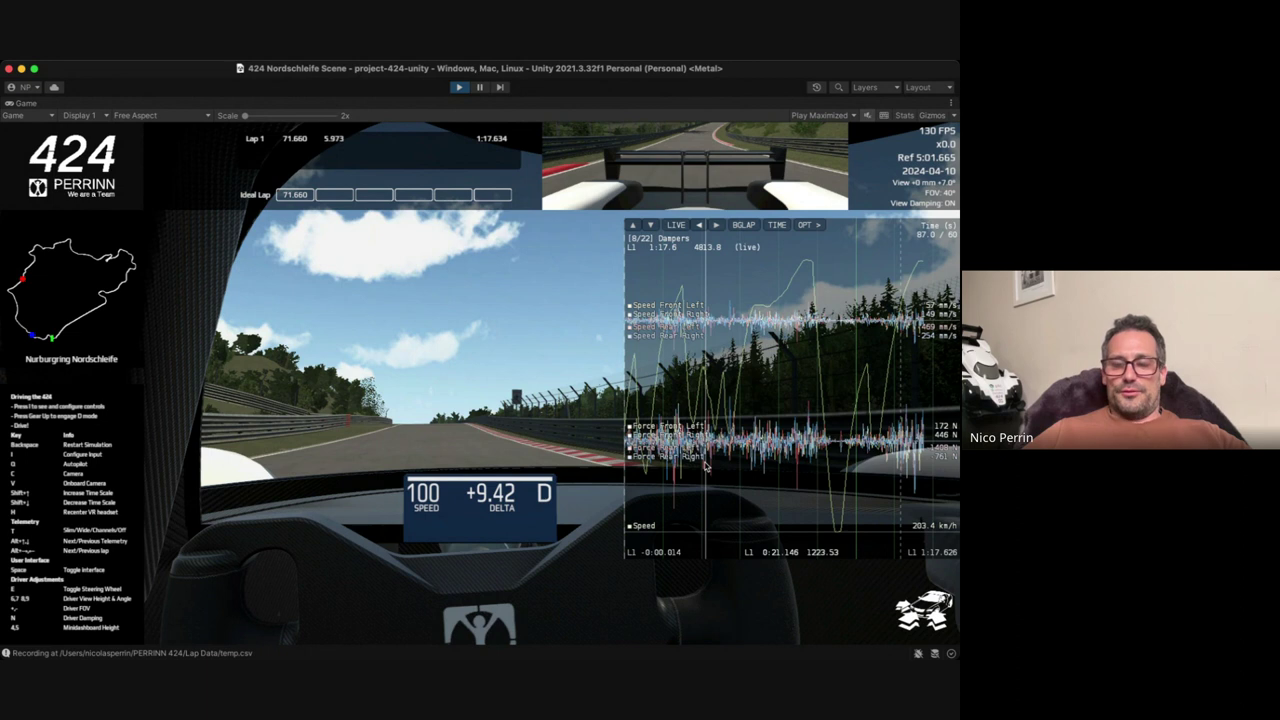
key("alt+Down")
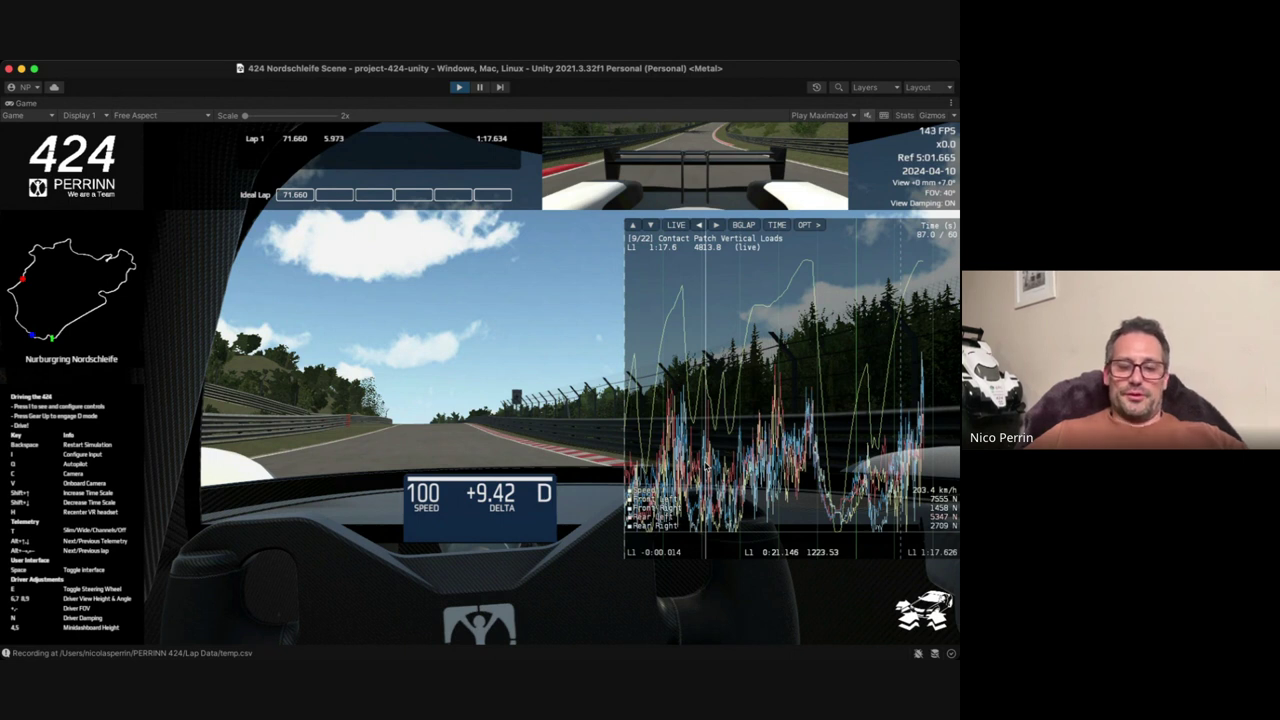
key("alt+Down")
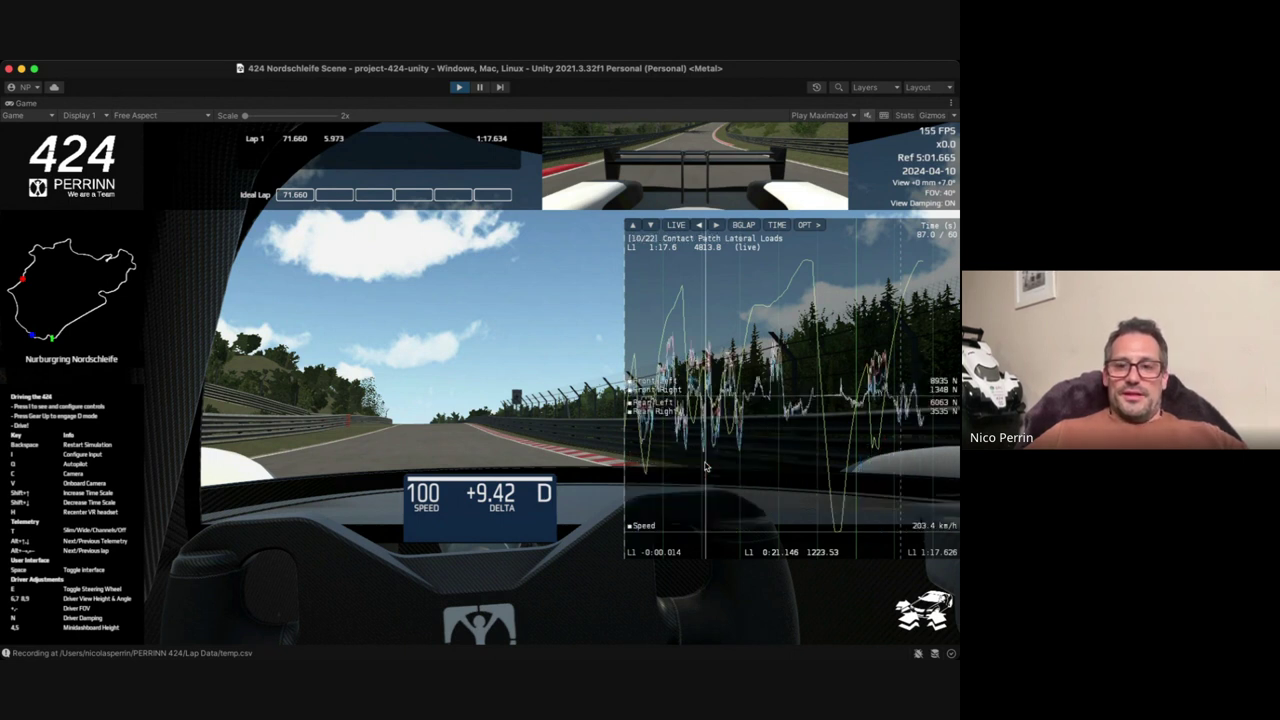
key("alt+Down")
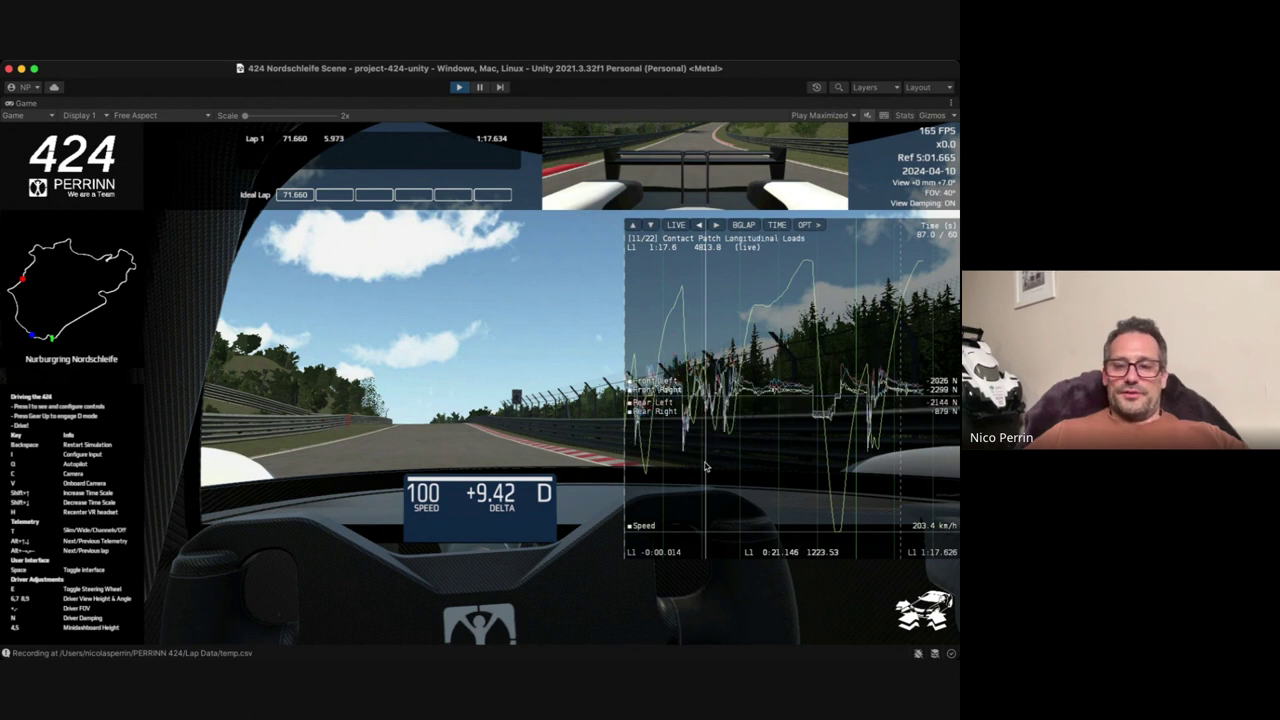
key("alt+Down")
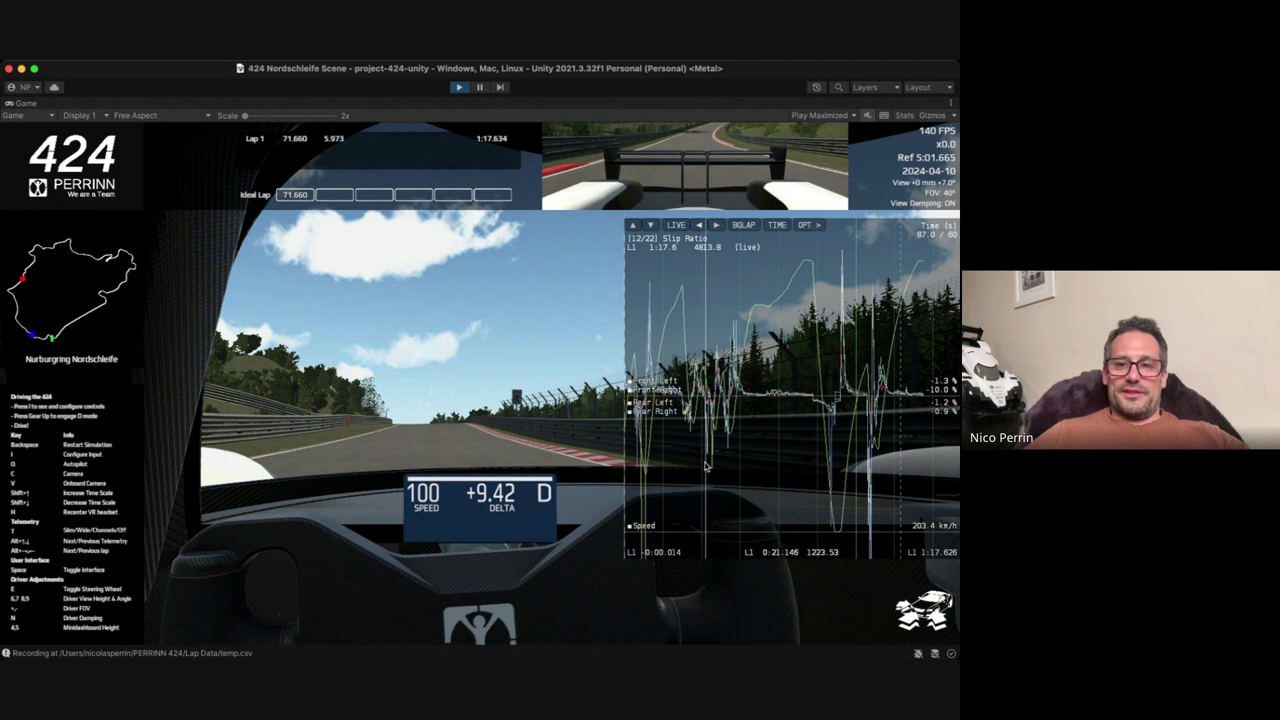
key("alt+Down")
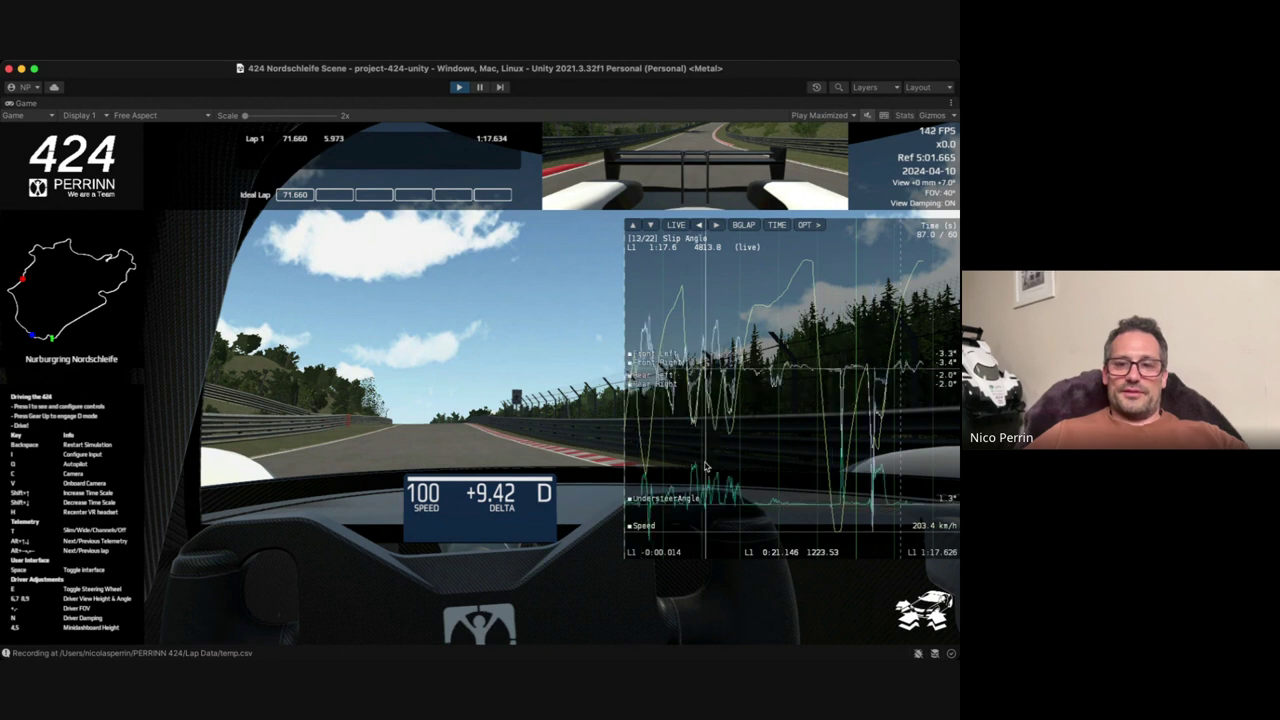
Go through the Powertrain, Floor Ground Interaction, Aerodynamics, Distance, Force Feedback and Autopilot telemetry pages.
key("alt+Down")
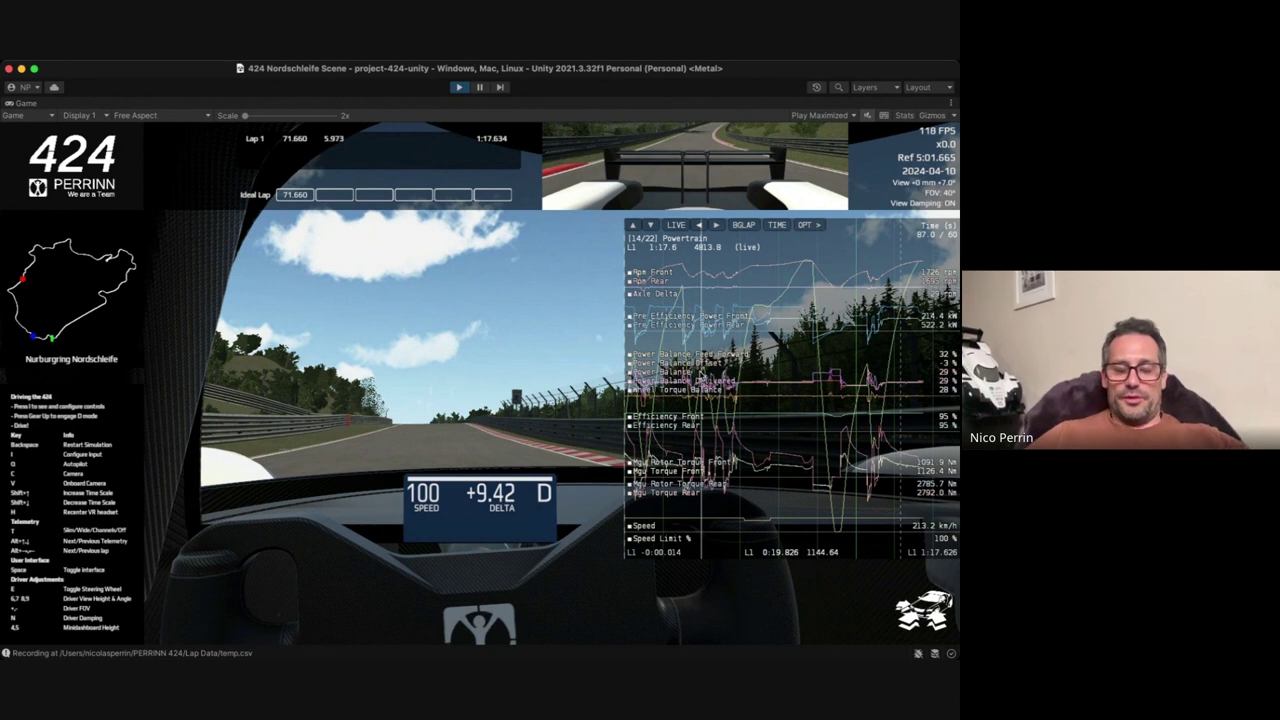
key("alt+Down")
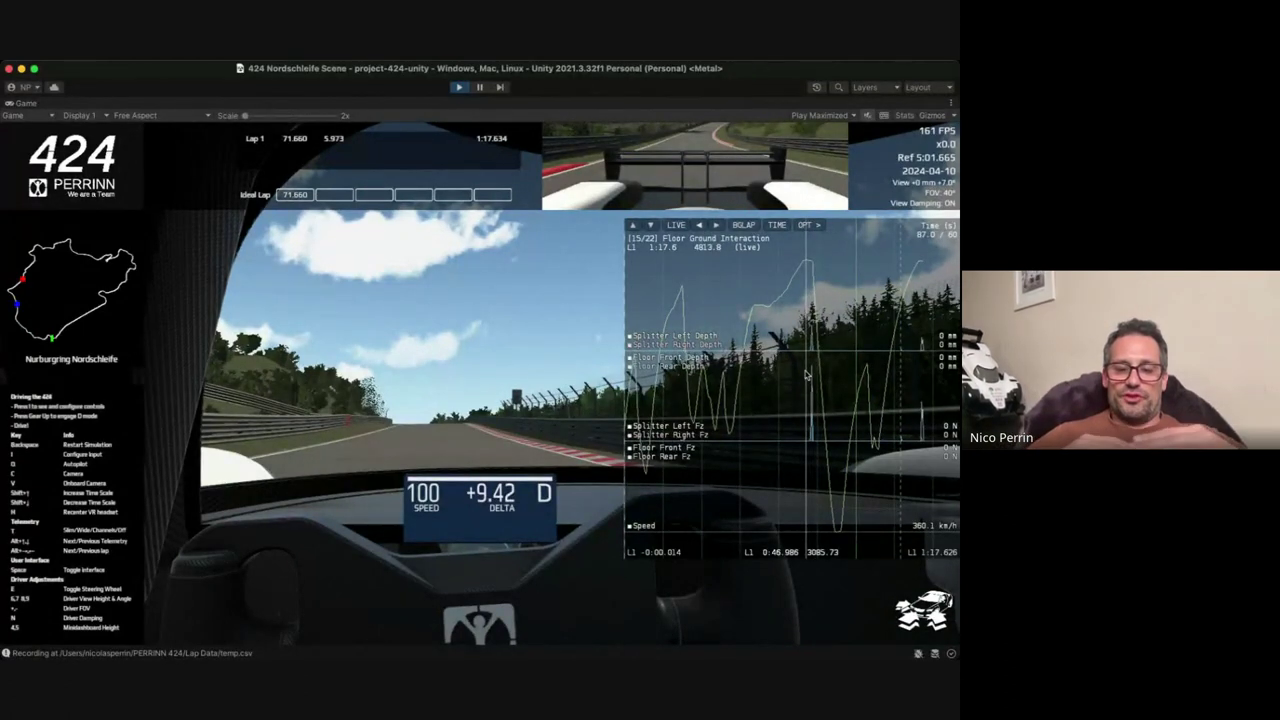
key("alt+Down")
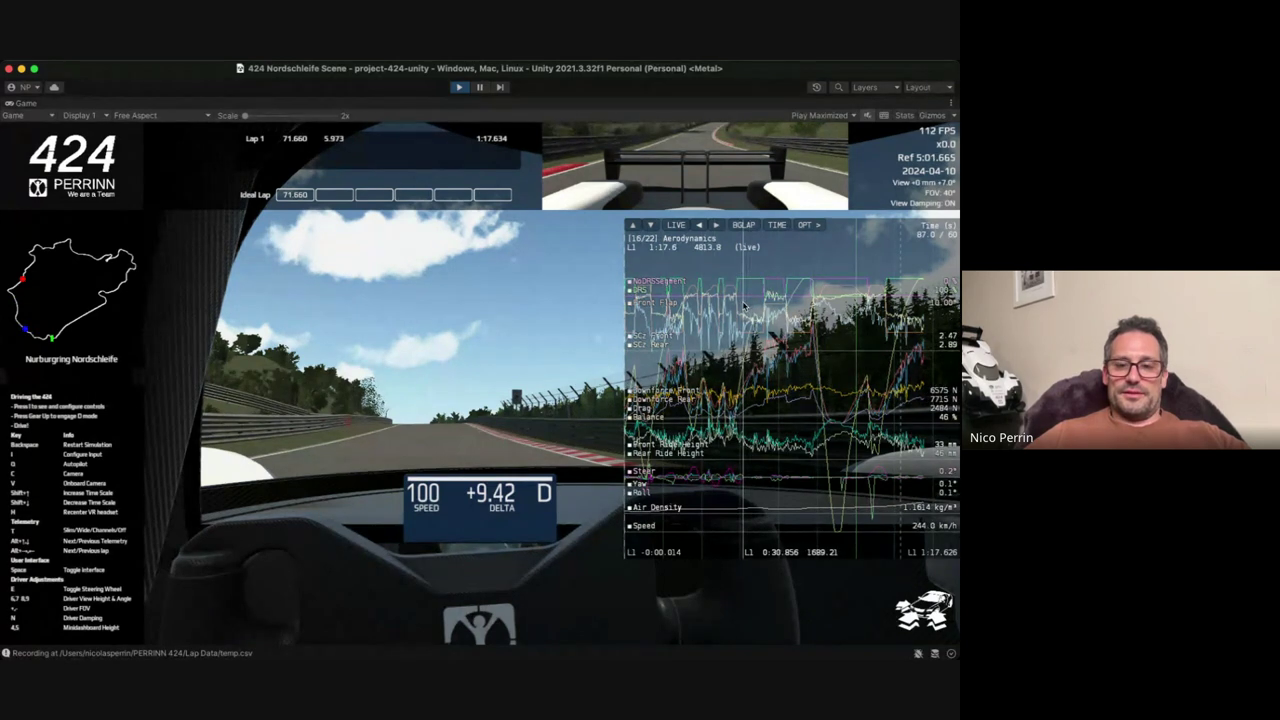
key("alt+Down")
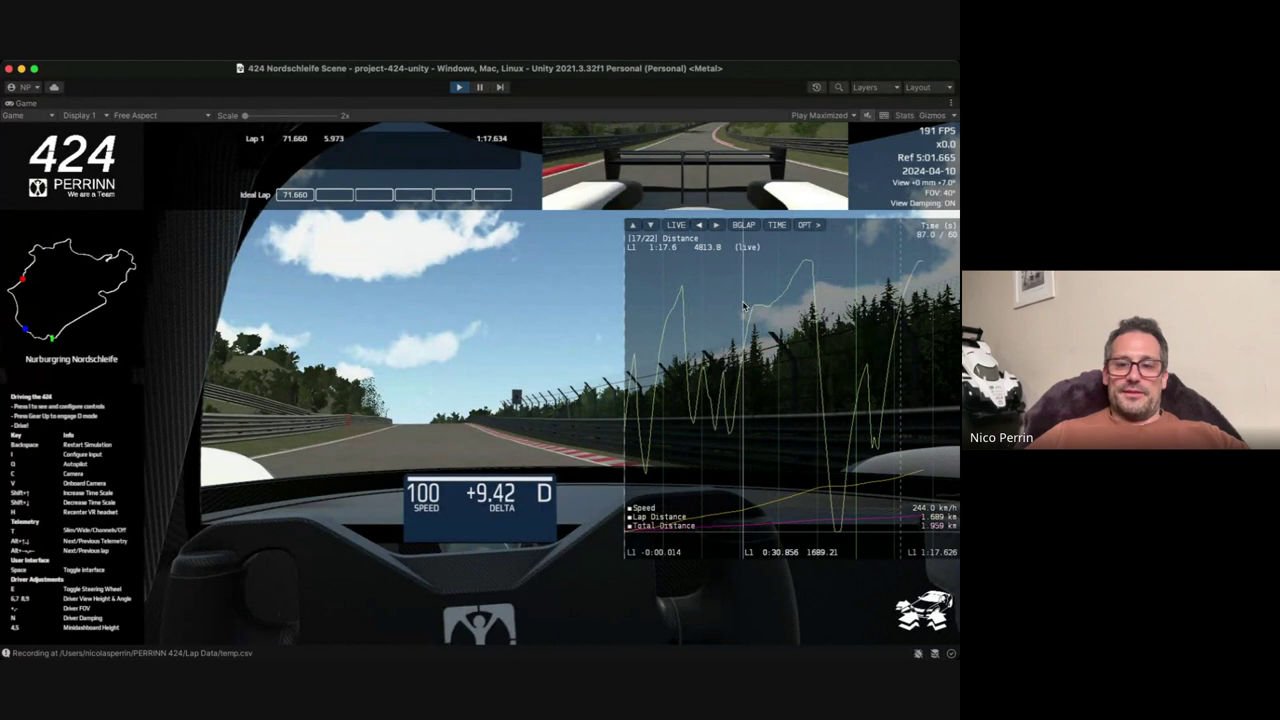
key("alt+Down")
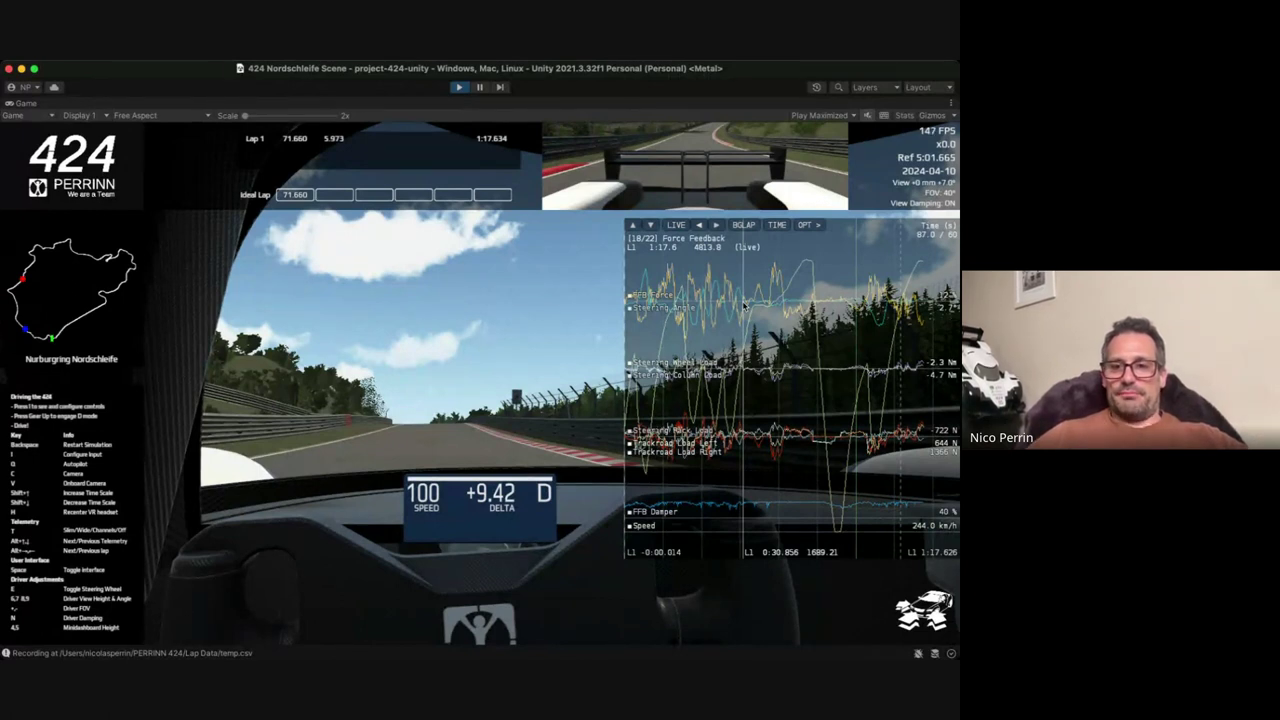
key("alt+Down")
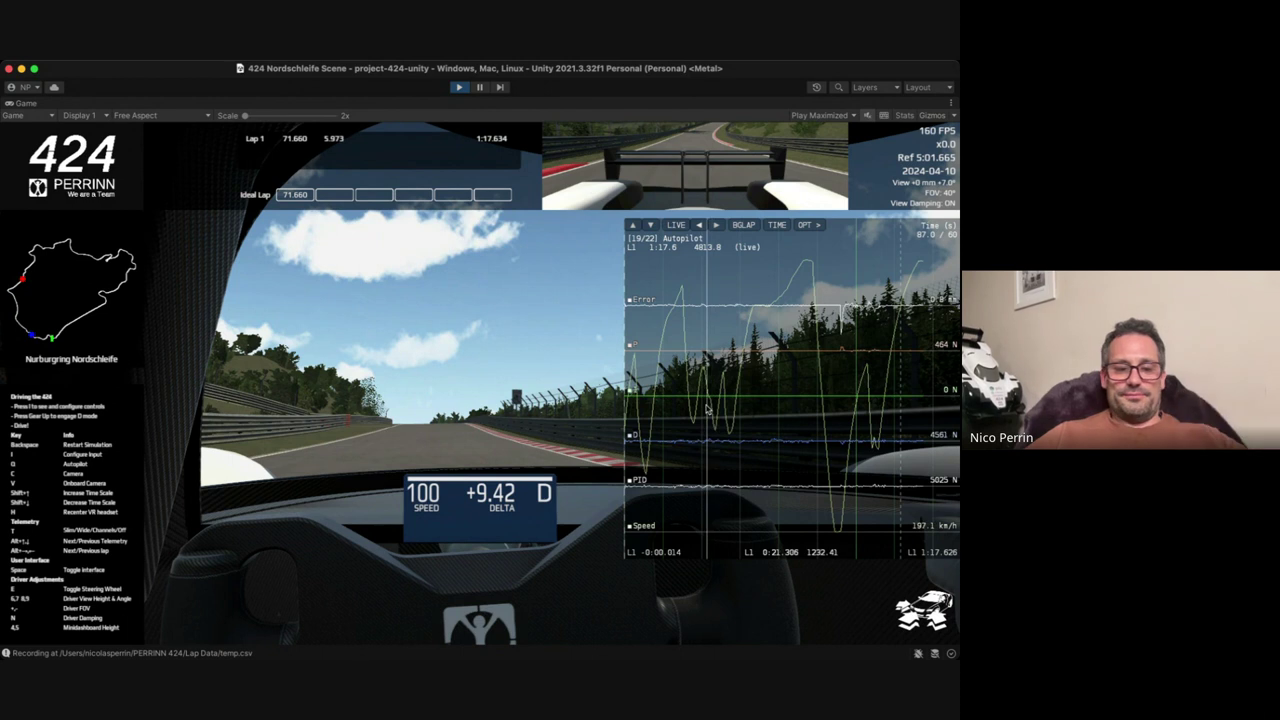
Compare the car's speed, throttle and brake traces with the 919 on the Performance Benchmark telemetry, then open the Reference Lap page.
key("alt+Down")
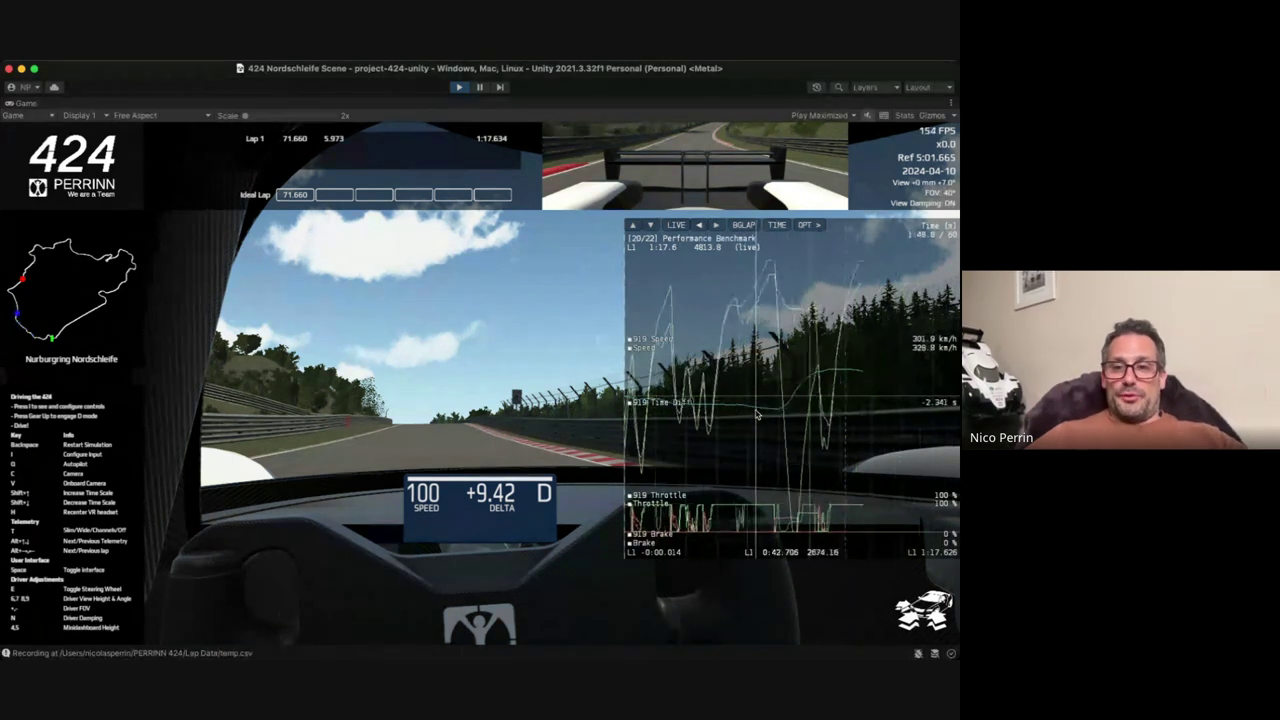
scroll(646, 421, "up", 3)
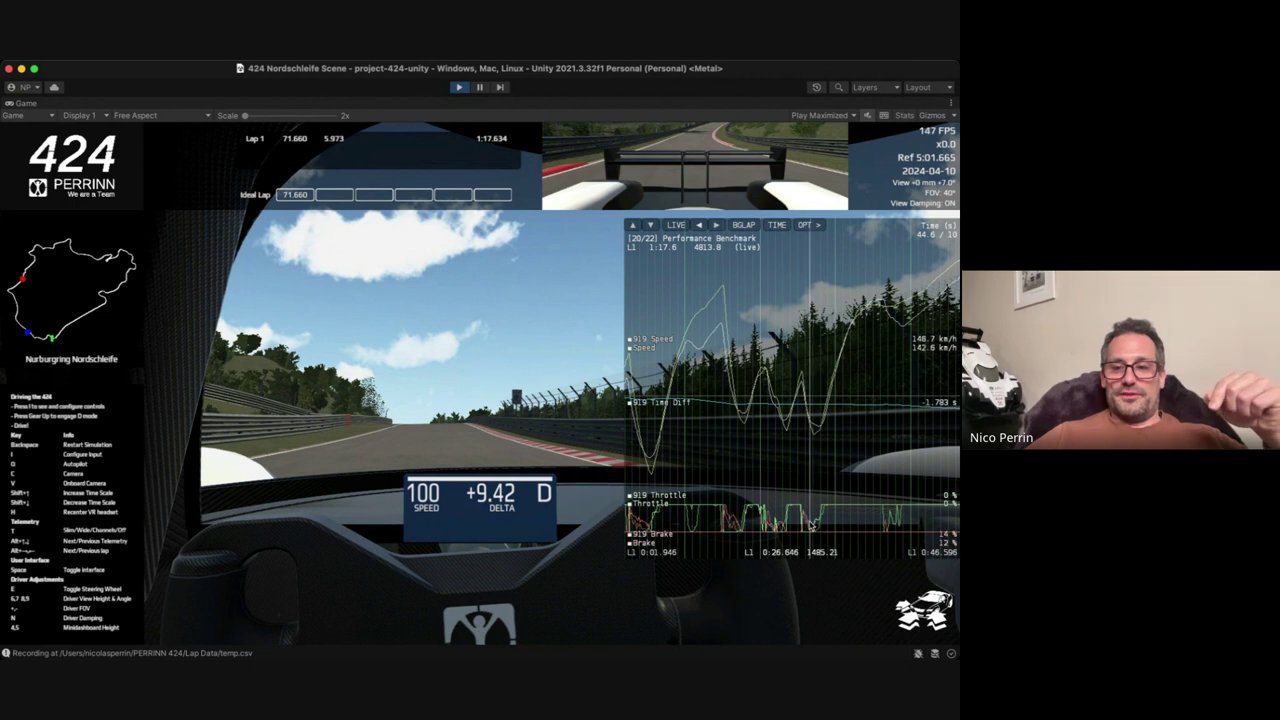
scroll(812, 524, "up", 5)
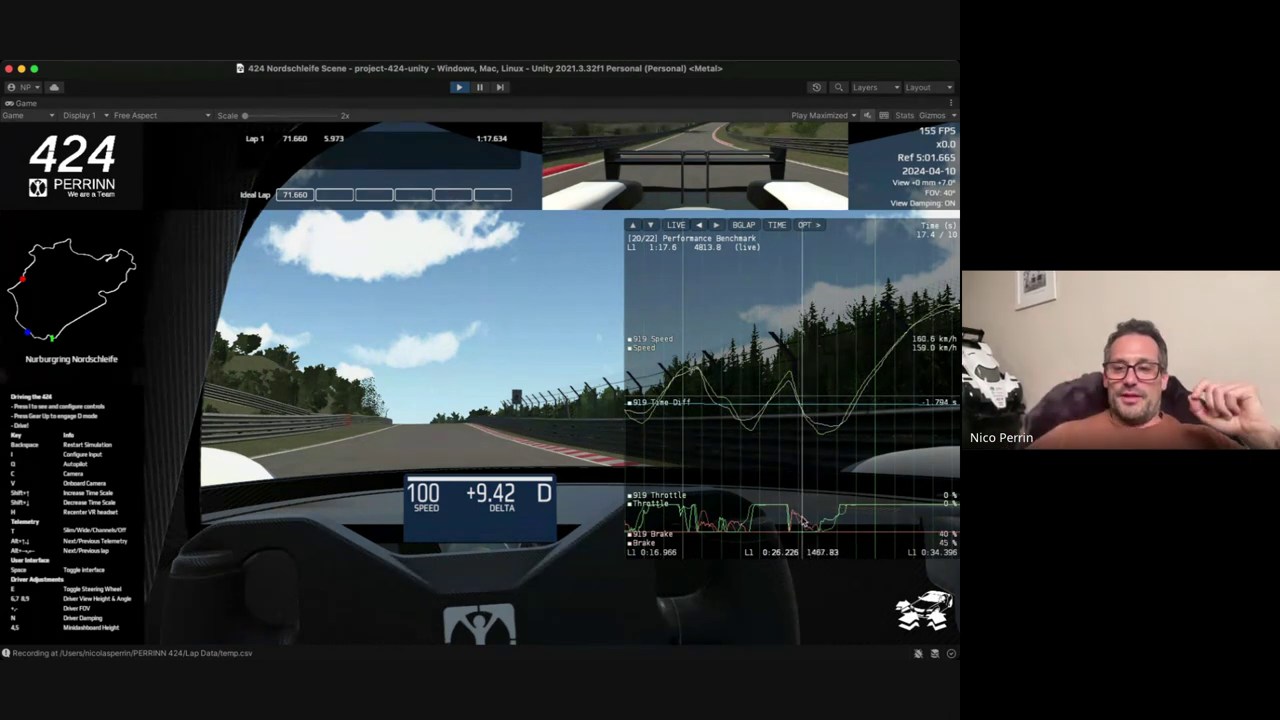
scroll(807, 516, "down", 5)
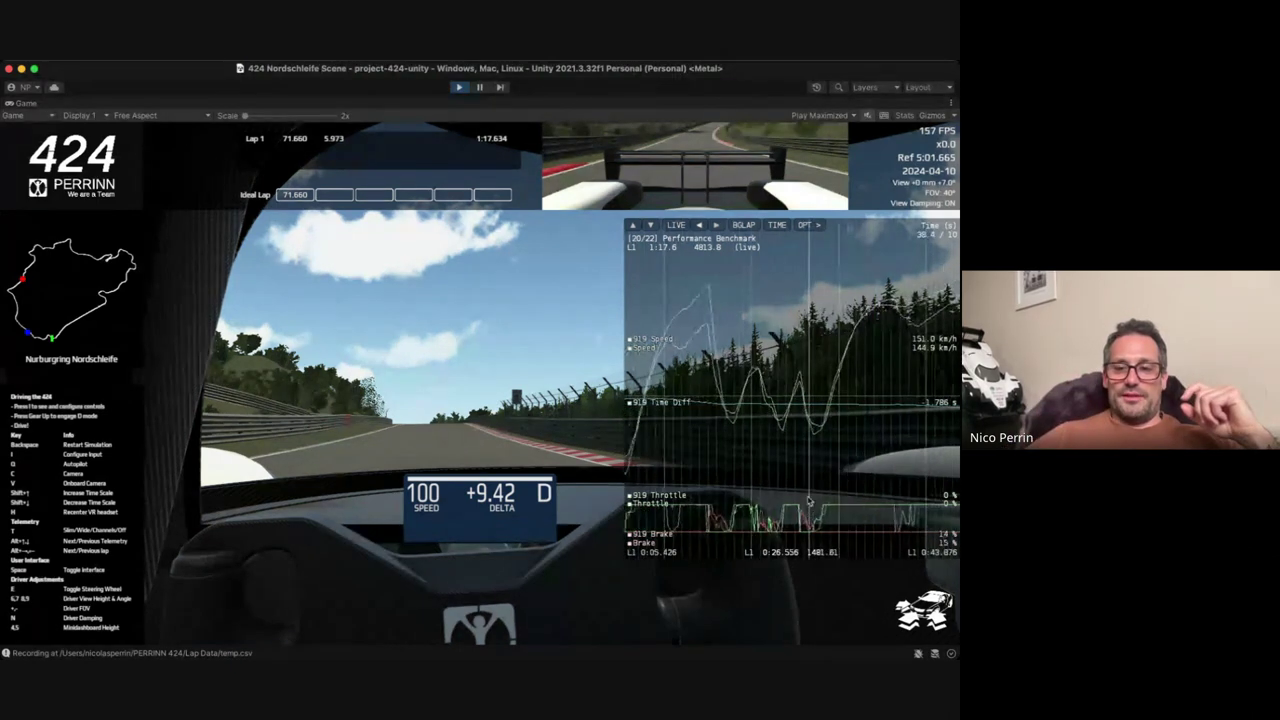
scroll(809, 486, "down", 3)
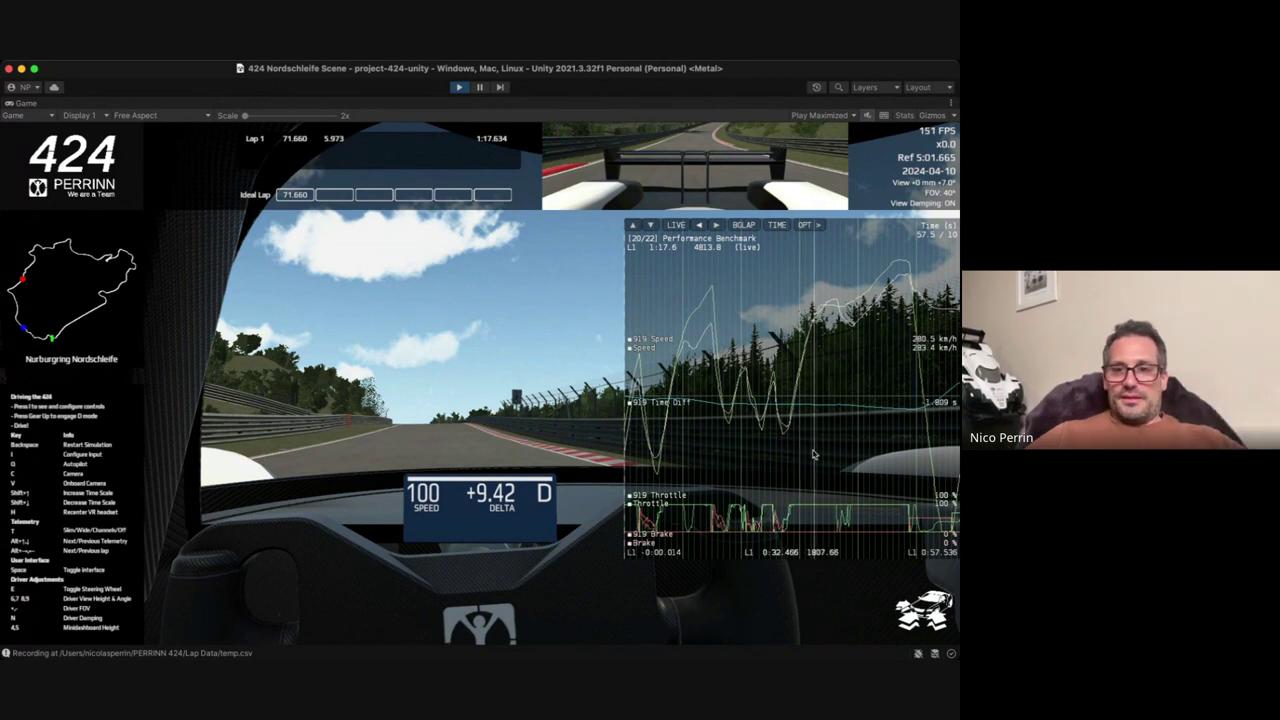
key("alt+Down")
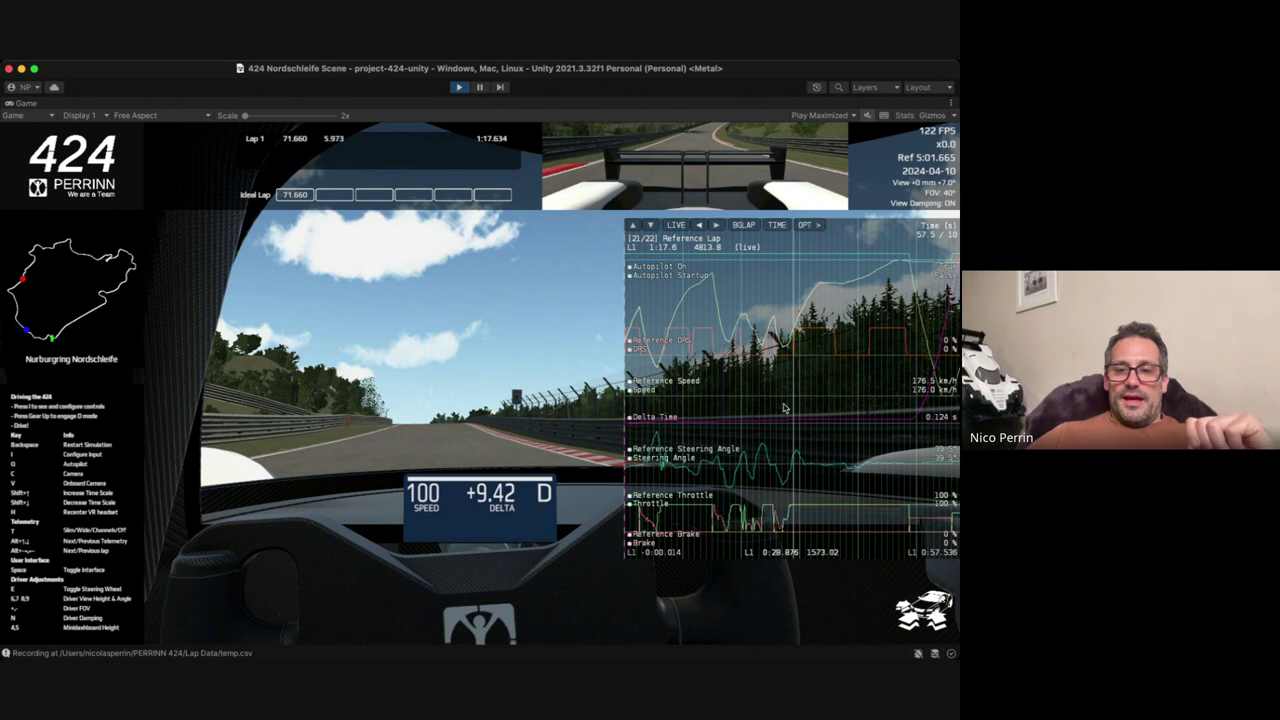
Run the 424 Nordschleife Scene afresh in Unity and raise the simulation's time scale to x10.
left_click(459, 88)
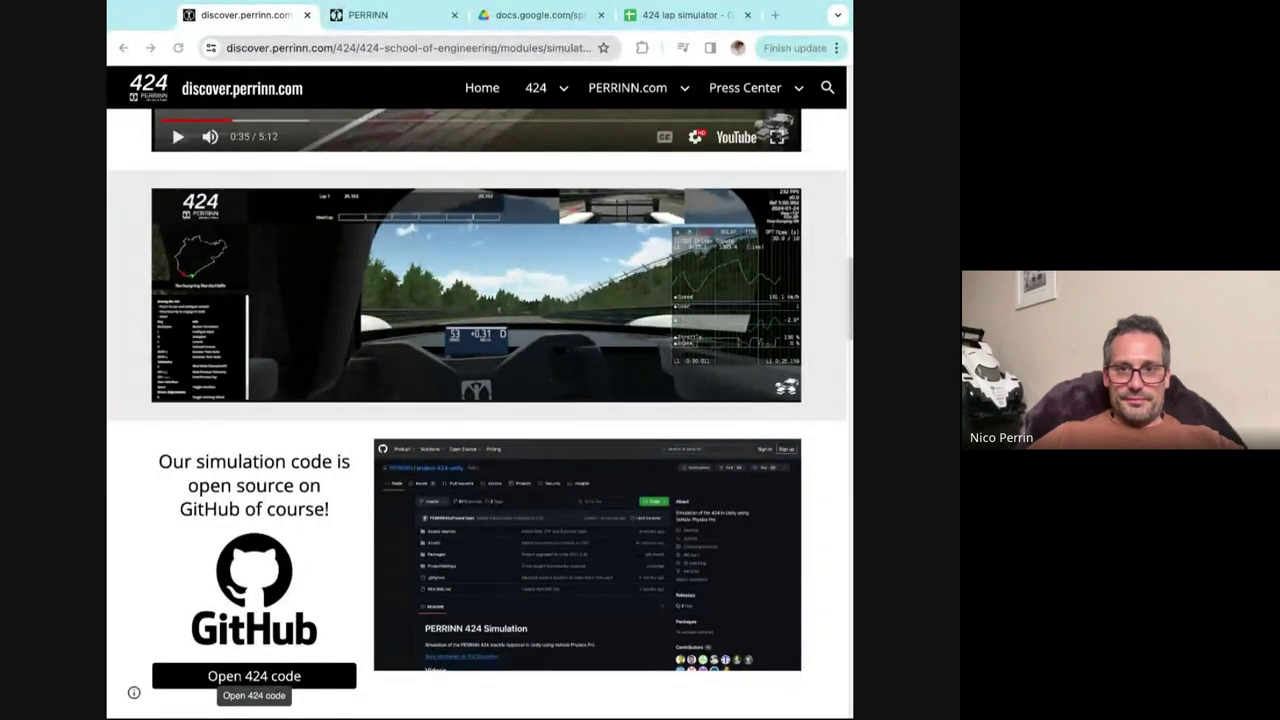
key("super+Tab")
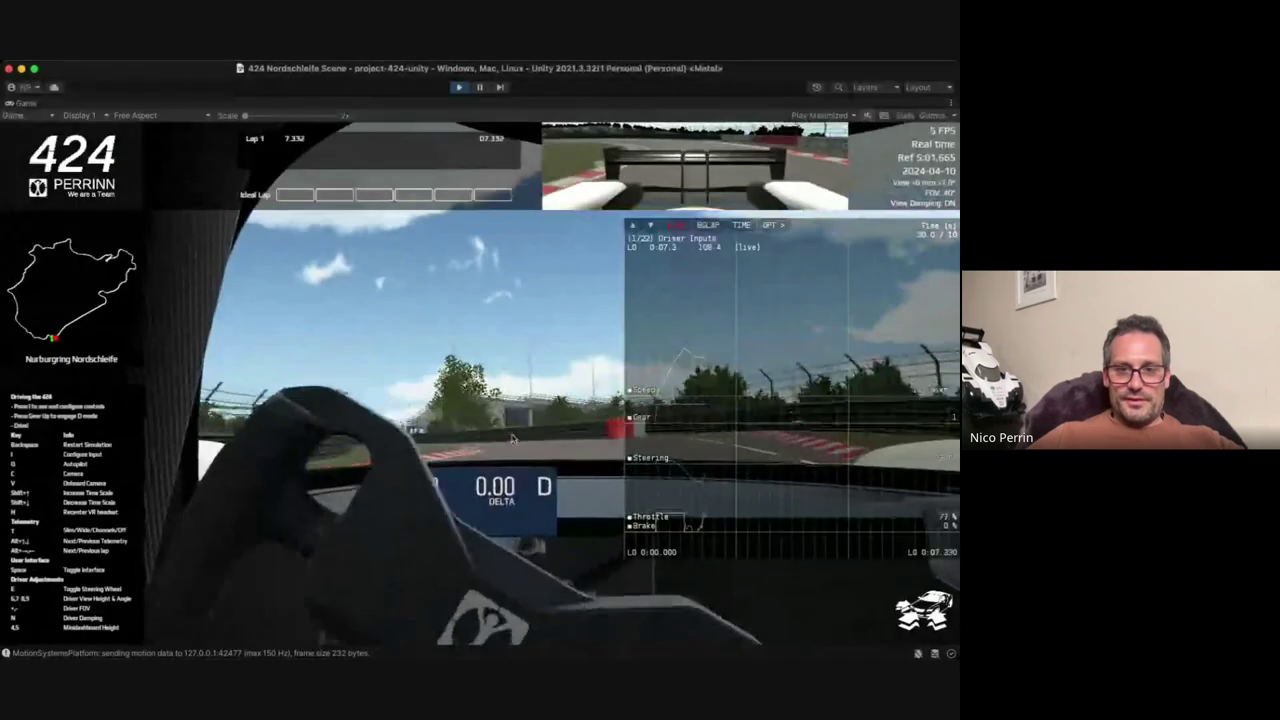
key("shift+Up")
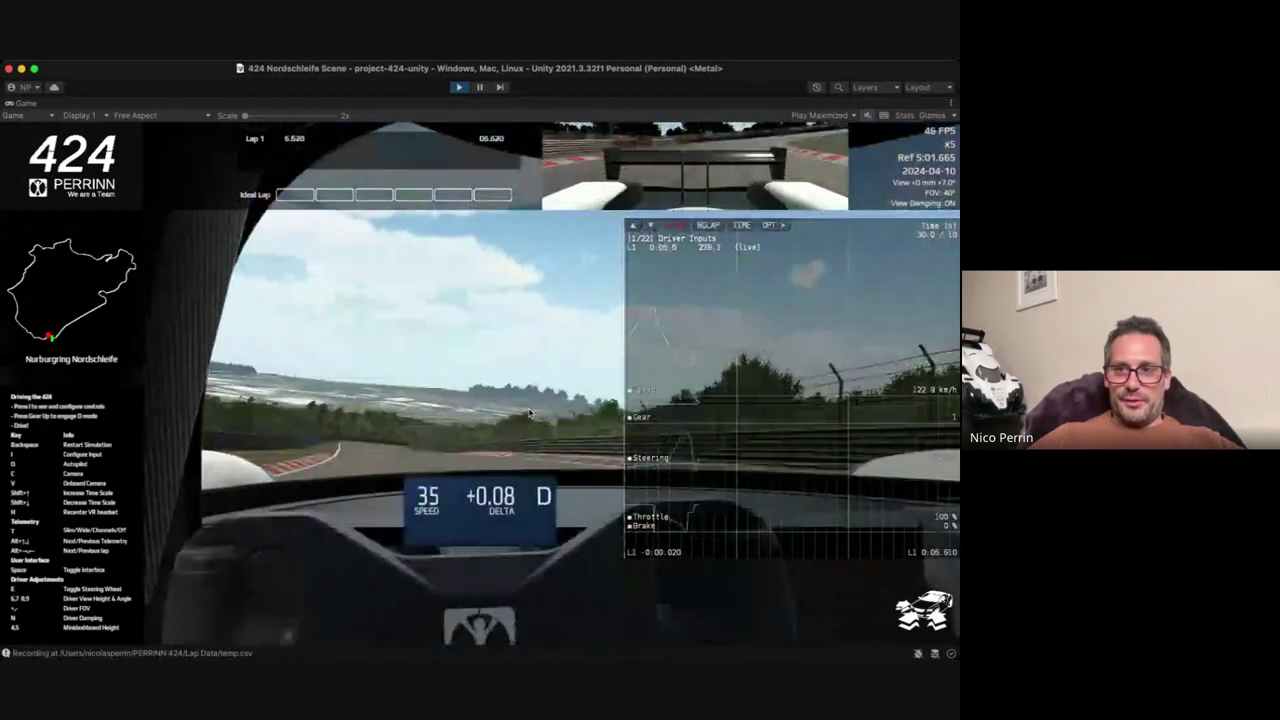
key("shift+Up")
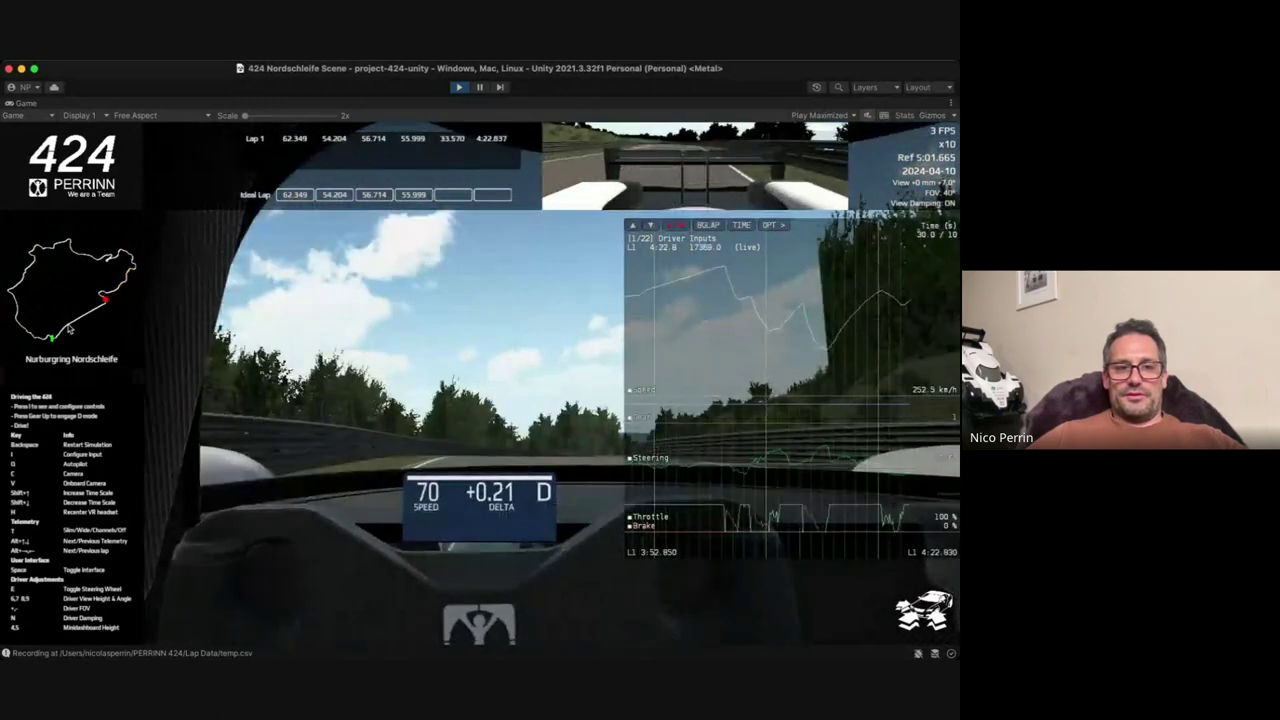
Slow the simulation down to real time on the long straight, then set its time scale to x5.
key("shift+Down")
key("shift+Down")
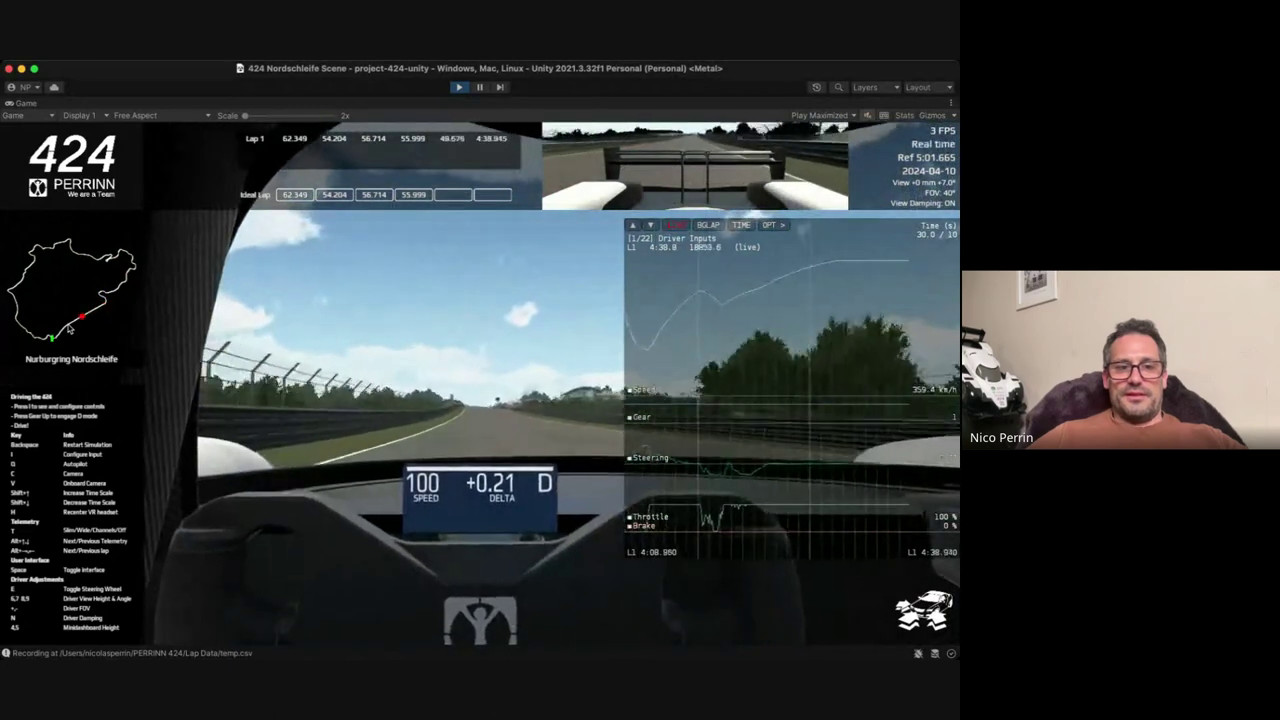
key("shift+Up")
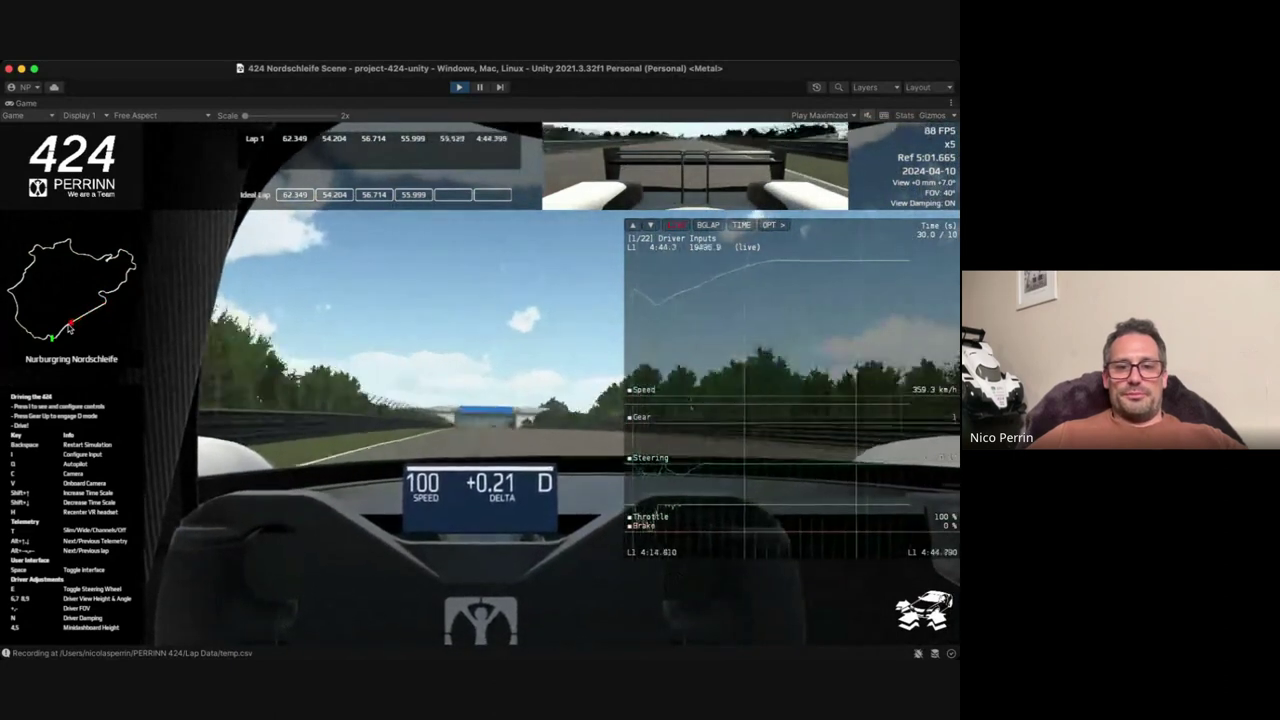
Reduce the simulation's time scale to x0.0 to freeze the car at the end of the lap.
key("shift+Down")
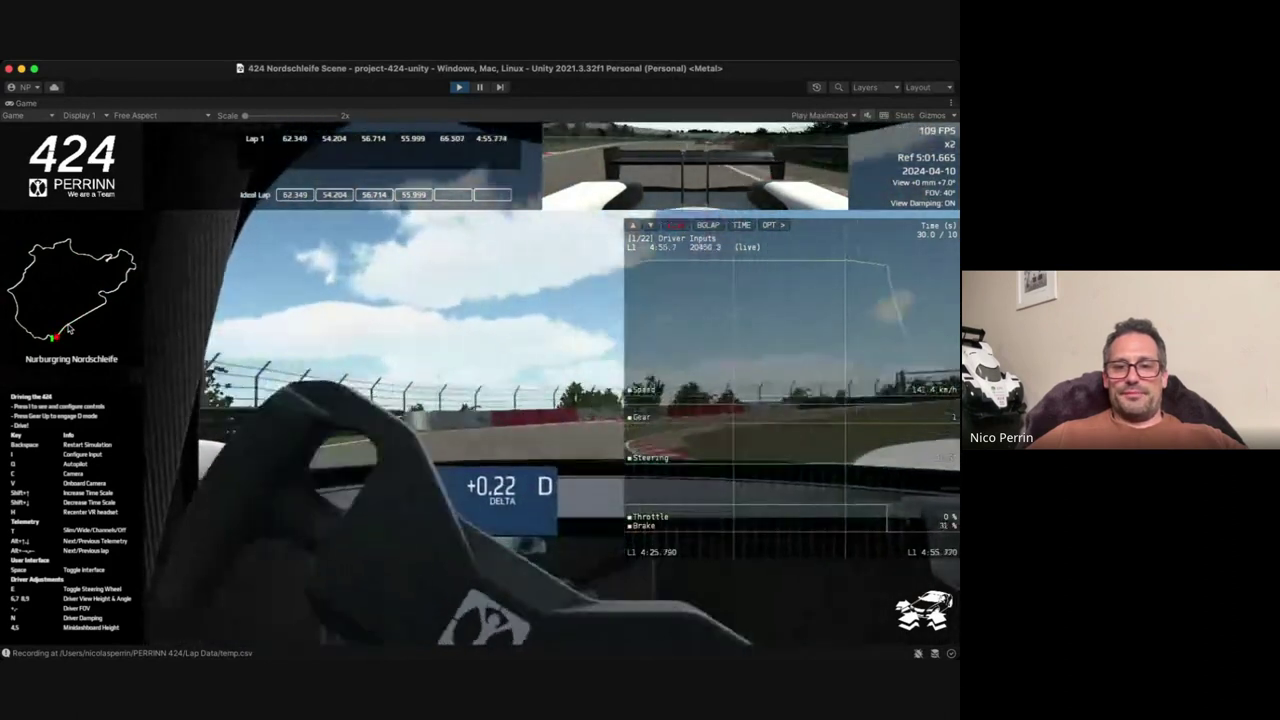
key("shift+Down")
key("shift+Down")
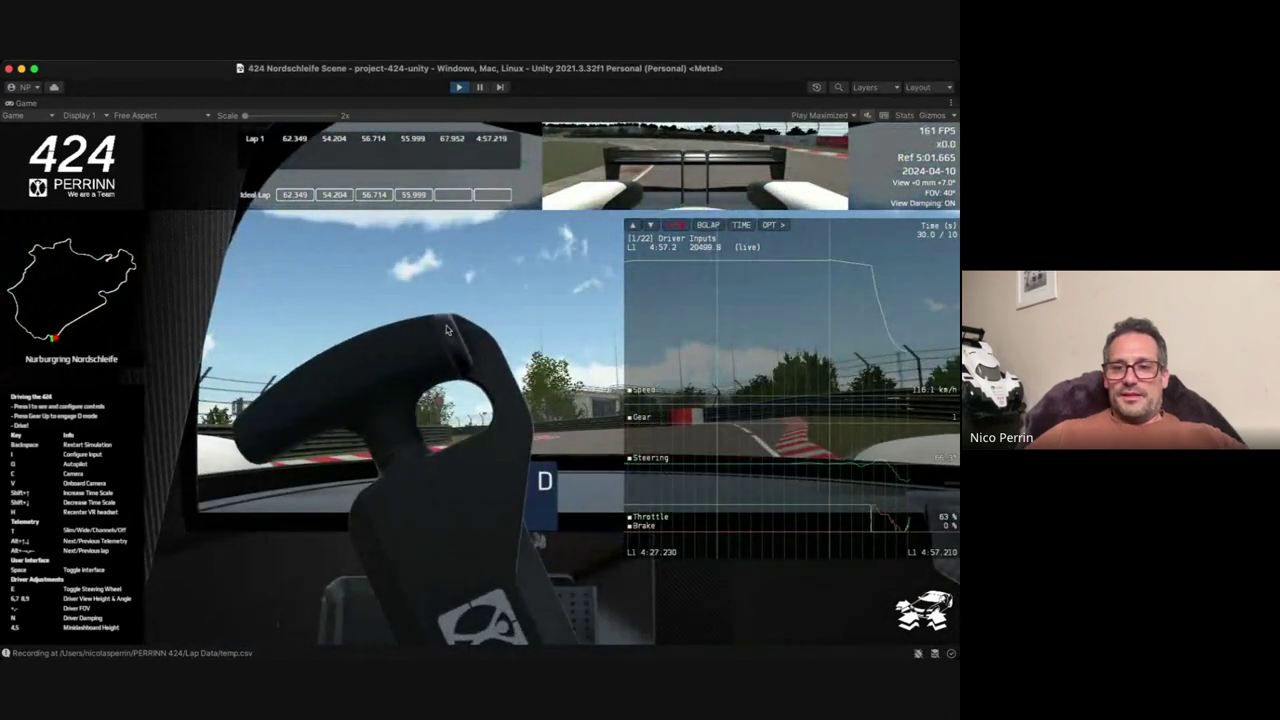
Widen the telemetry time range to cover the whole lap and show the Performance Benchmark page.
scroll(755, 393, "down", 5)
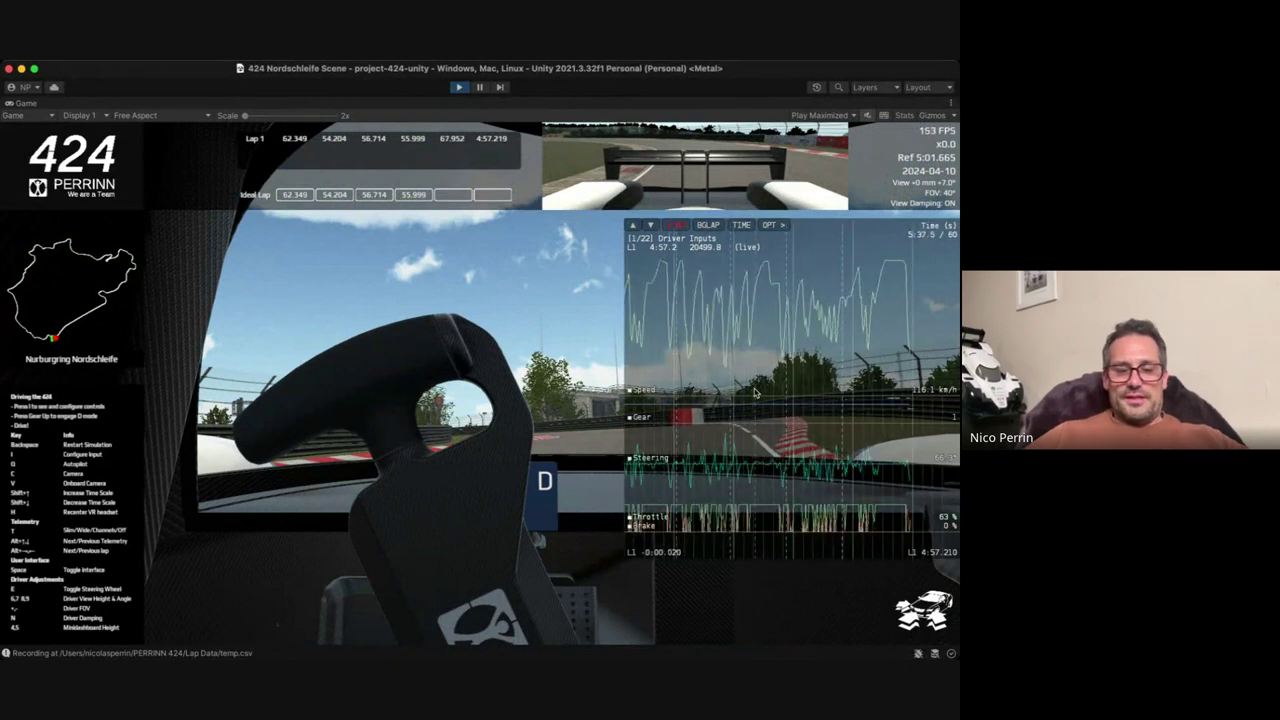
key("alt+Down")
key("alt+Down")
key("alt+Down")
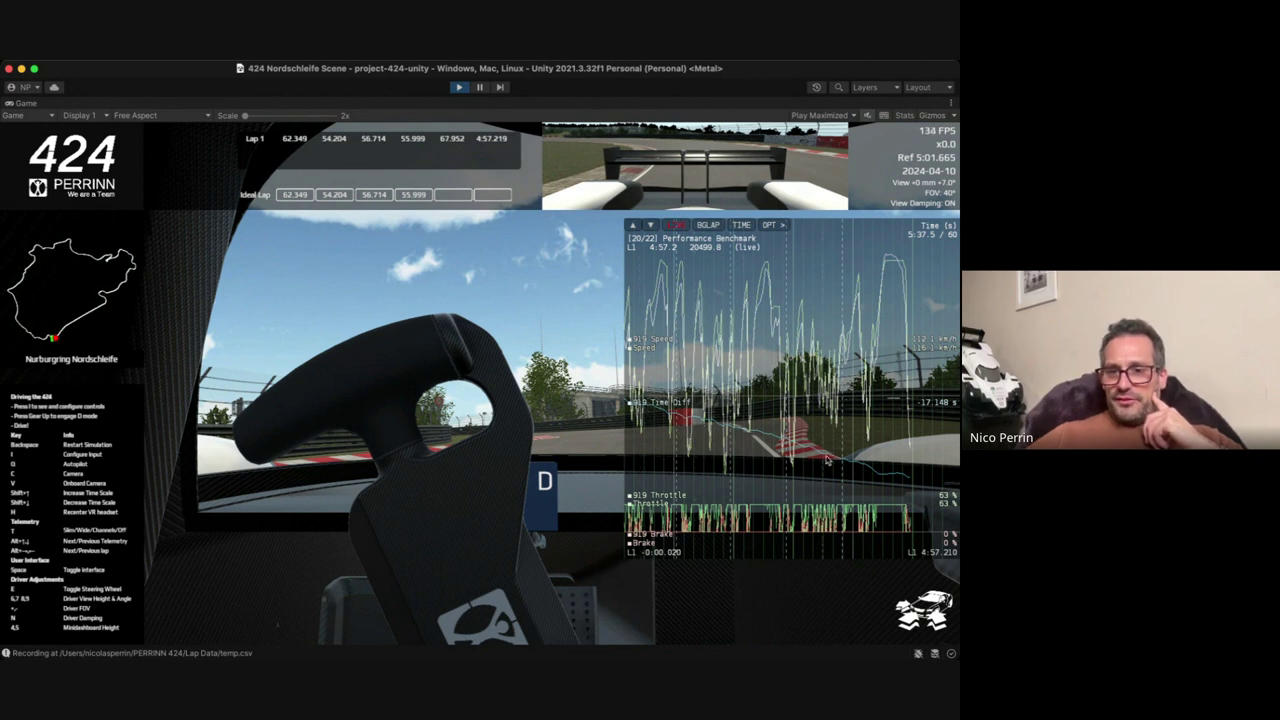
Examine the car's speed, throttle and time difference against the 919 at several points in the first 45 seconds of the lap.
left_click(906, 483)
left_click_drag(906, 483, 631, 452)
scroll(631, 452, "up", 5)
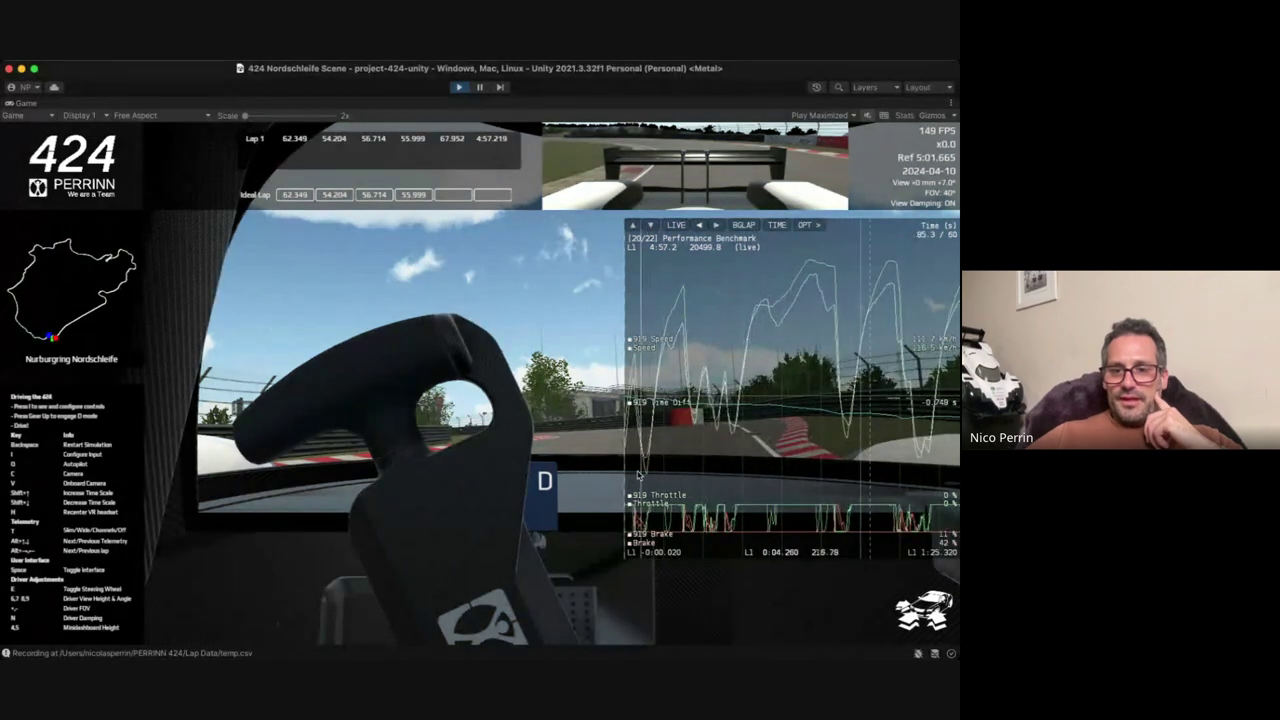
scroll(644, 475, "up", 4)
left_click_drag(695, 459, 727, 456)
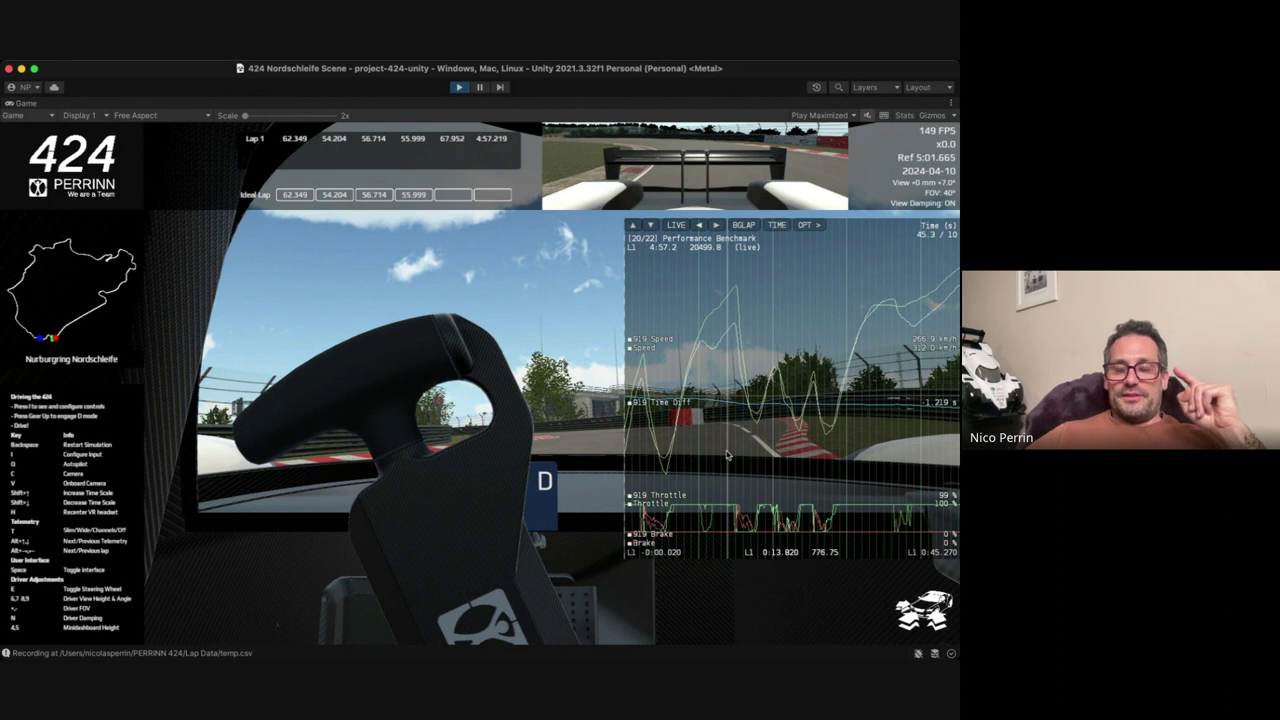
left_click_drag(727, 456, 715, 415)
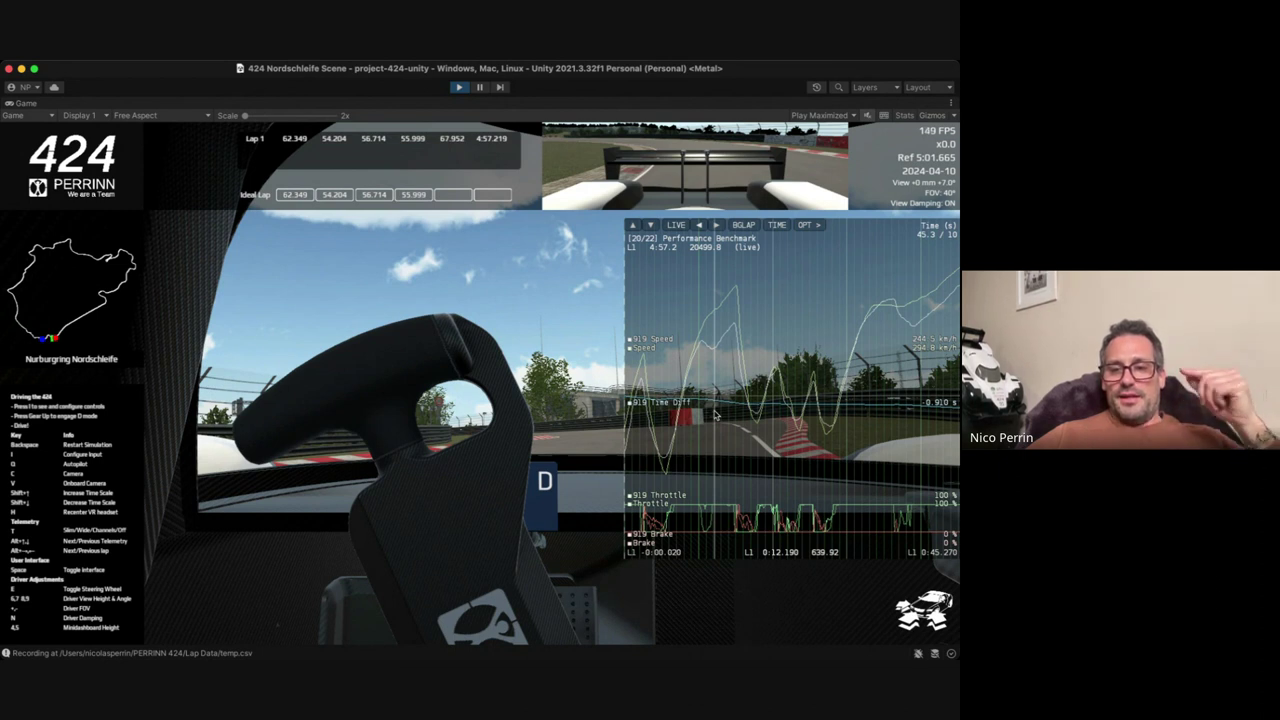
left_click_drag(715, 415, 715, 326)
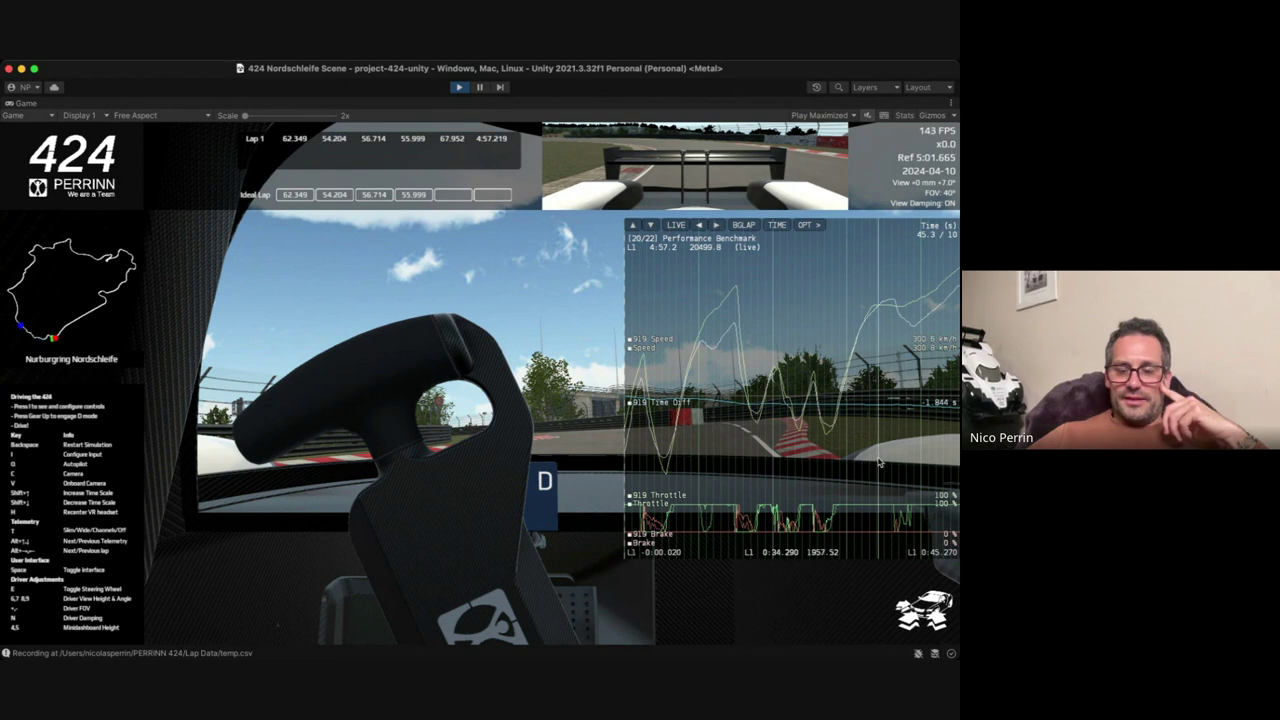
Follow the Performance Benchmark traces further around the lap, comparing the car's speed with the 919 on the following straights and corners.
scroll(879, 462, "right", 5)
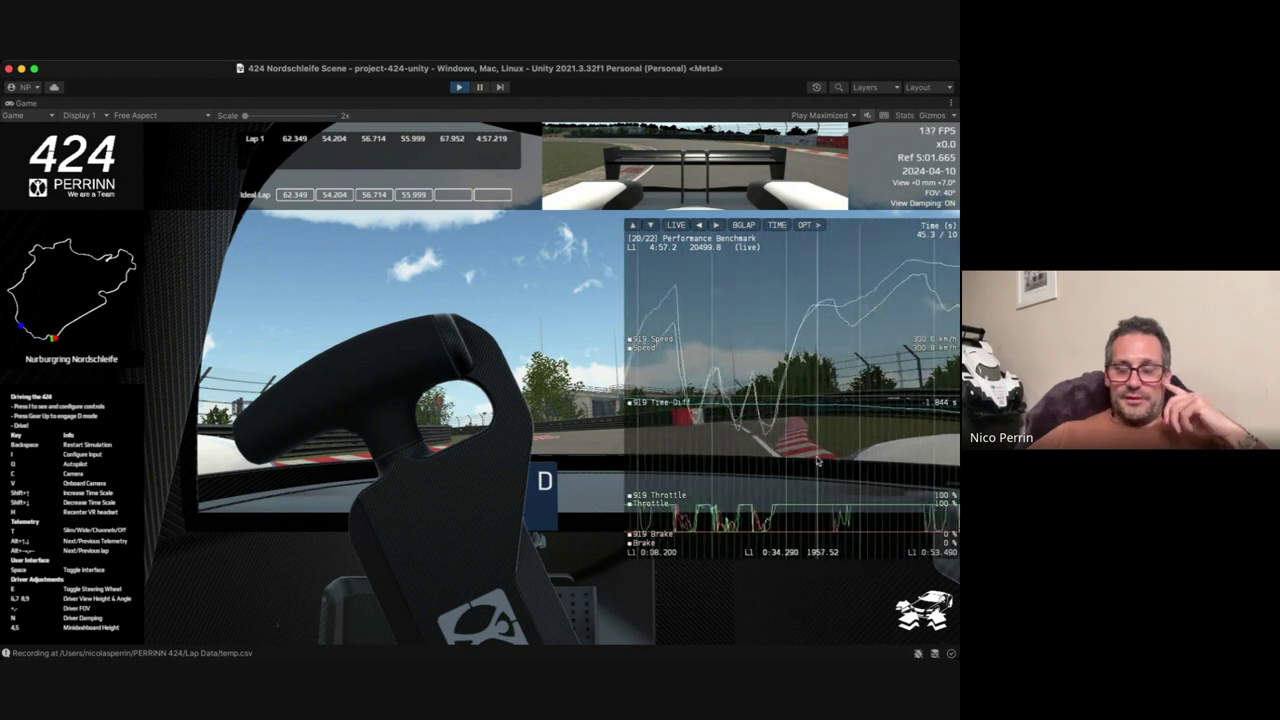
scroll(861, 457, "right", 5)
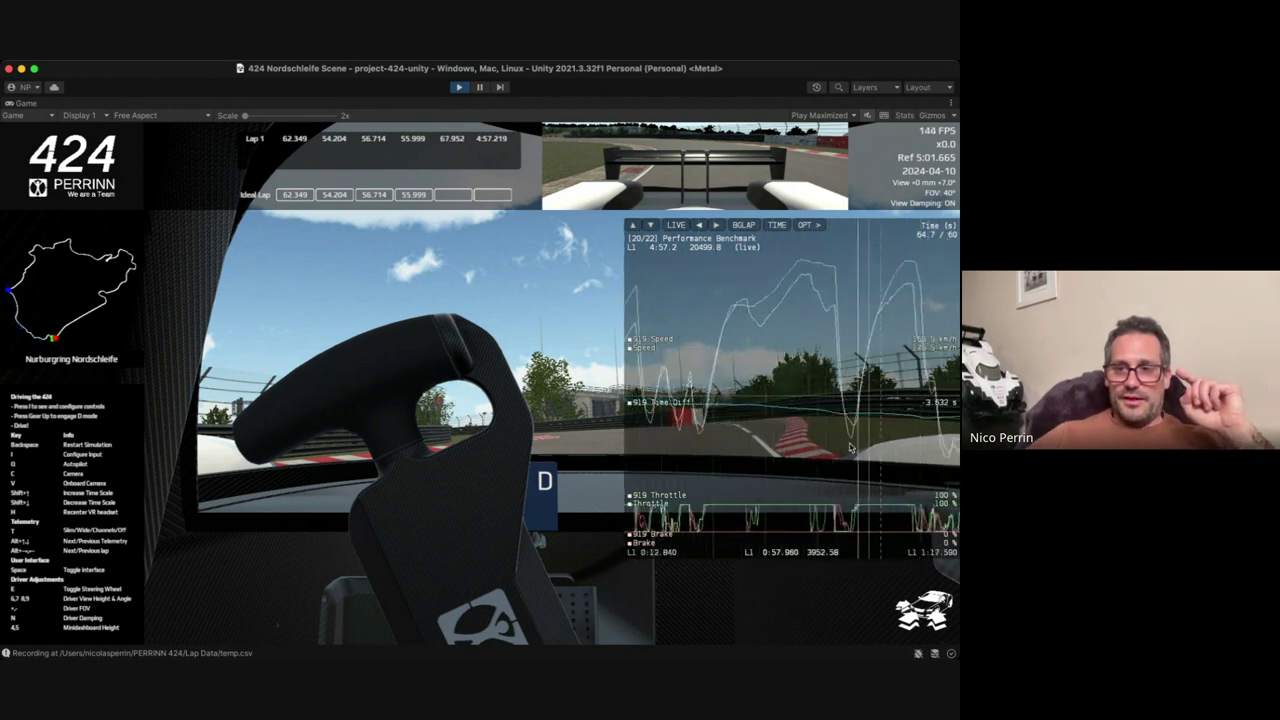
scroll(783, 452, "up", 3)
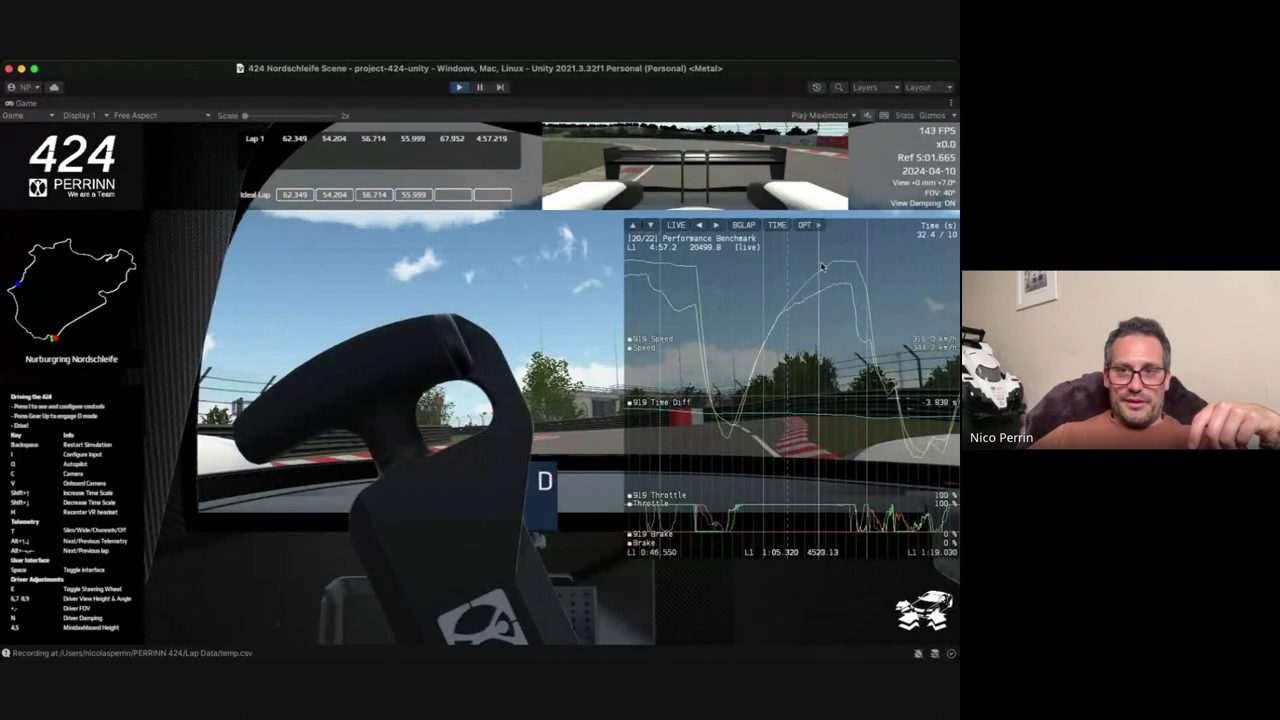
scroll(810, 345, "down", 5)
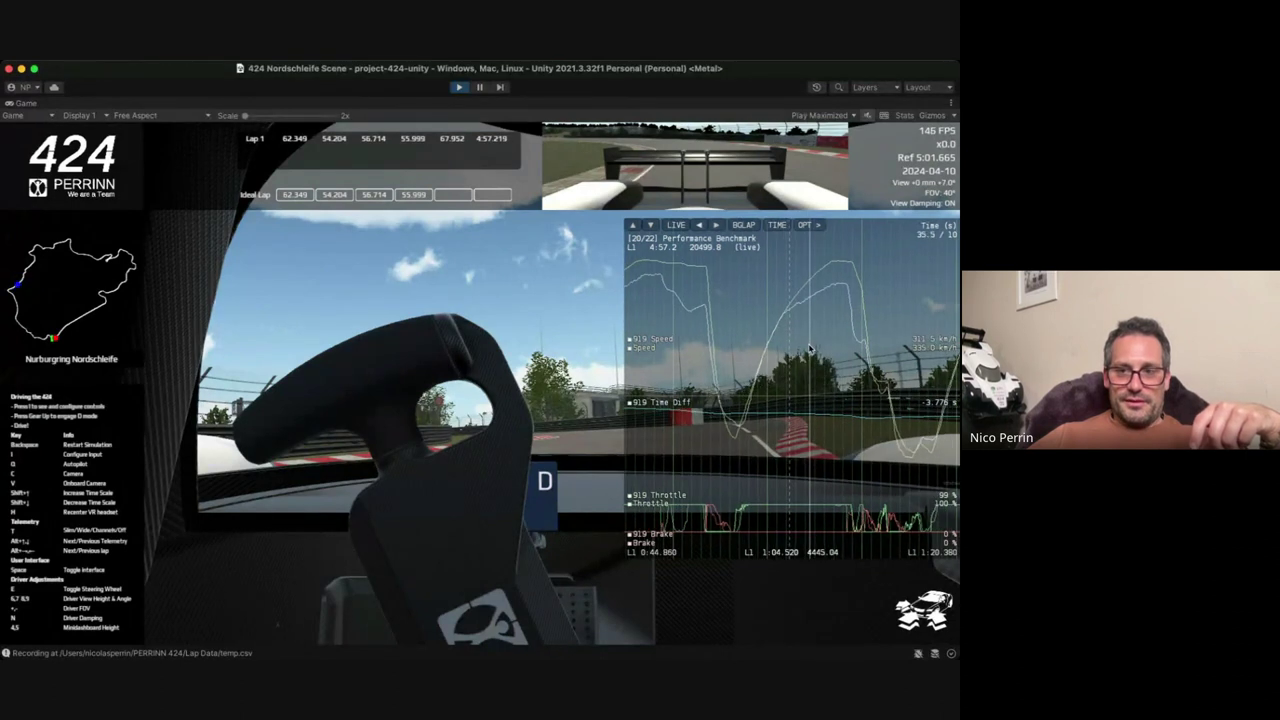
scroll(800, 340, "up", 5)
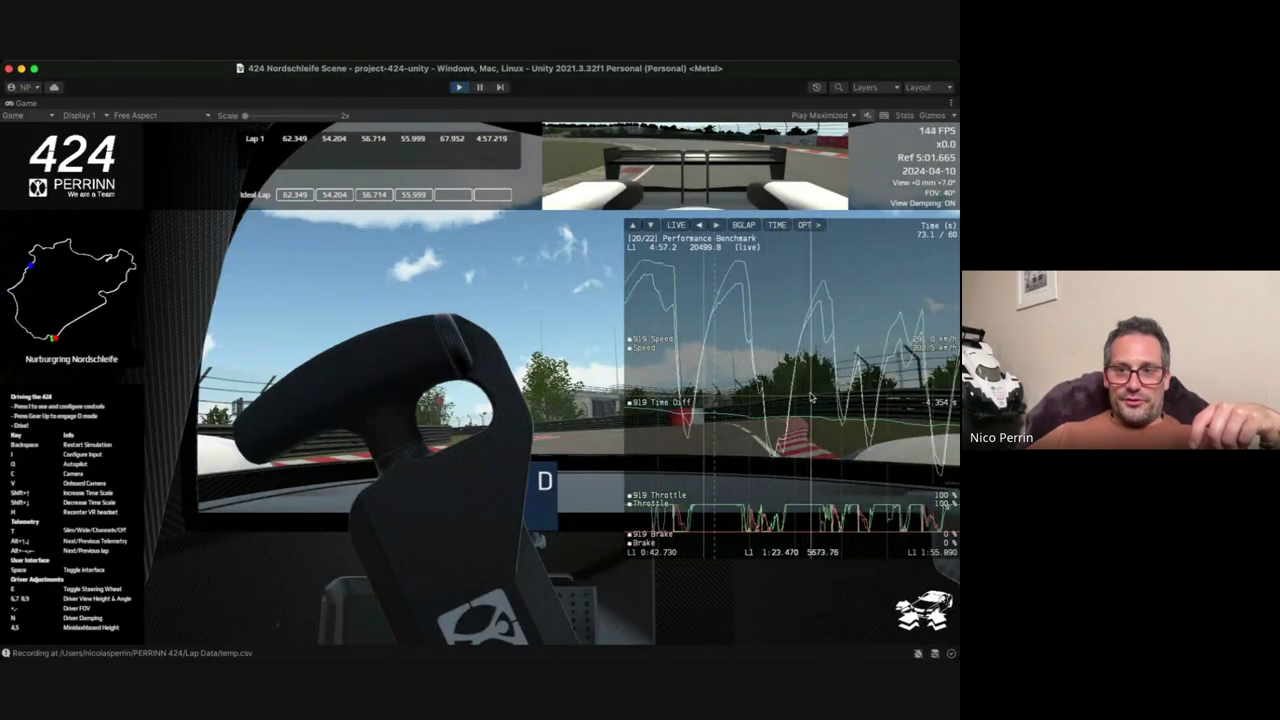
Examine the lap's speed, throttle, brake and time-difference traces against the 919 reference along the Nordschleife lap.
scroll(820, 370, "down", 5)
scroll(824, 380, "up", 5)
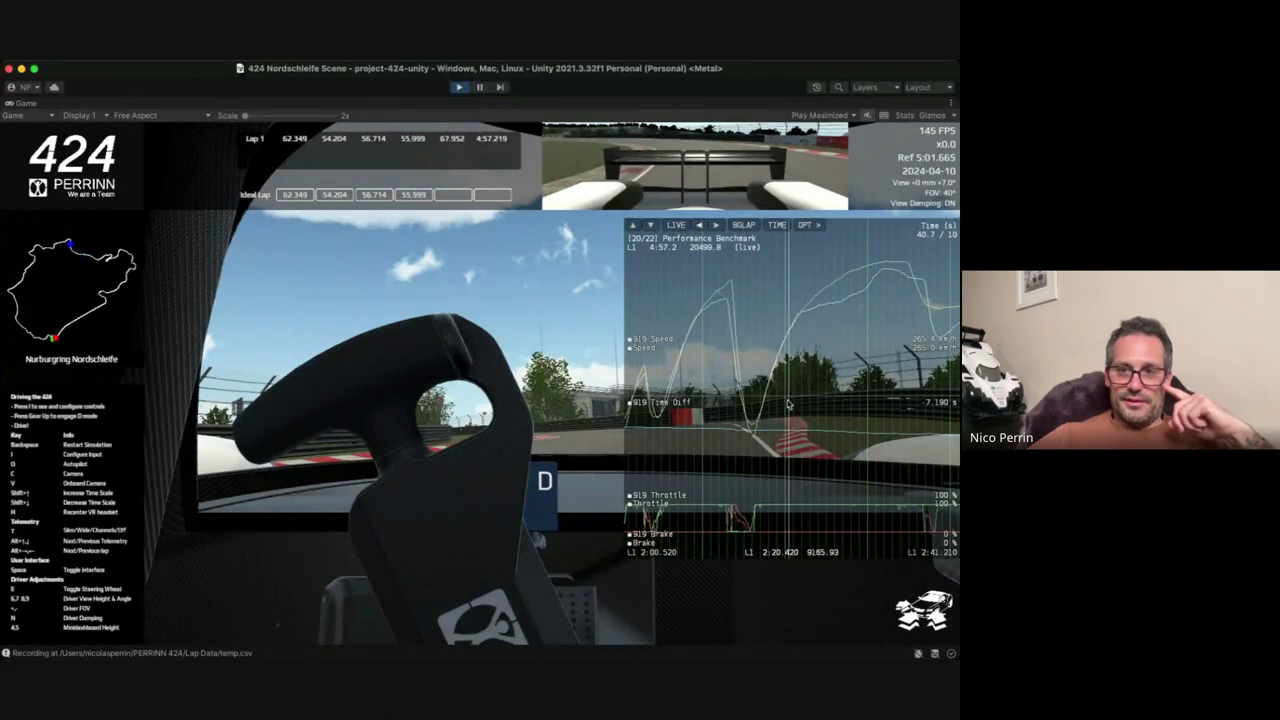
scroll(788, 403, "up", 3)
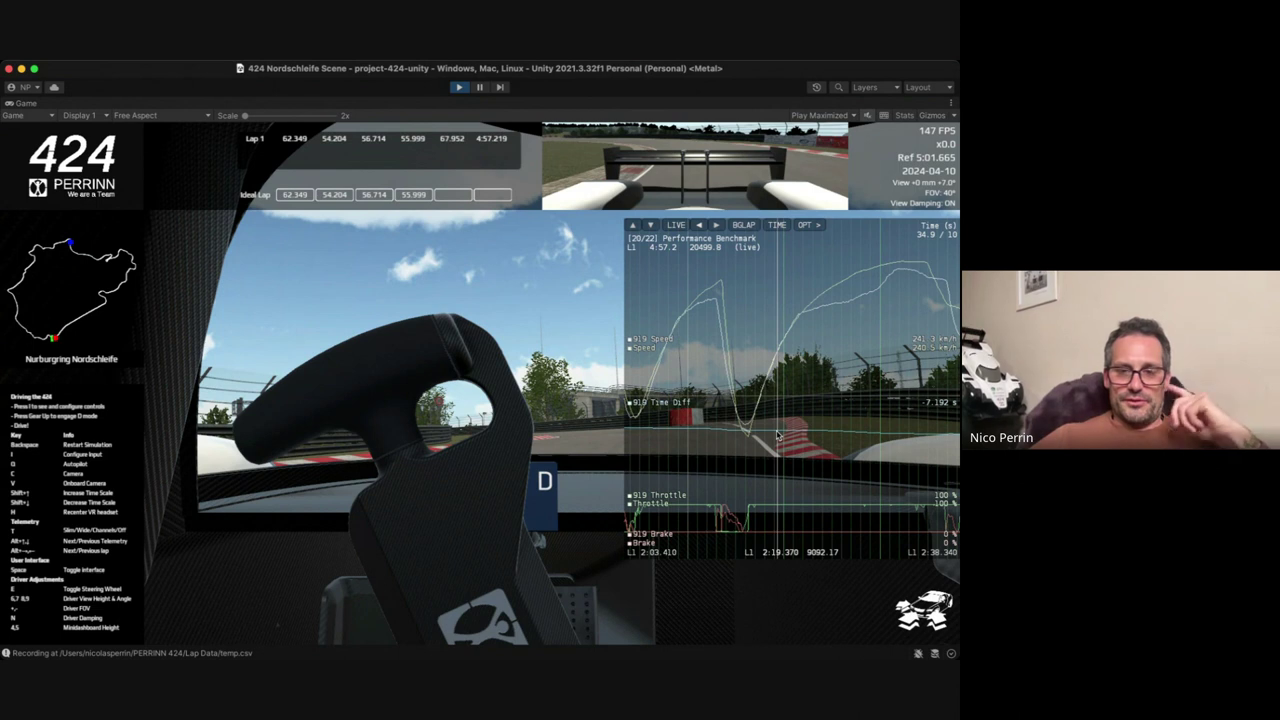
scroll(777, 434, "down", 6)
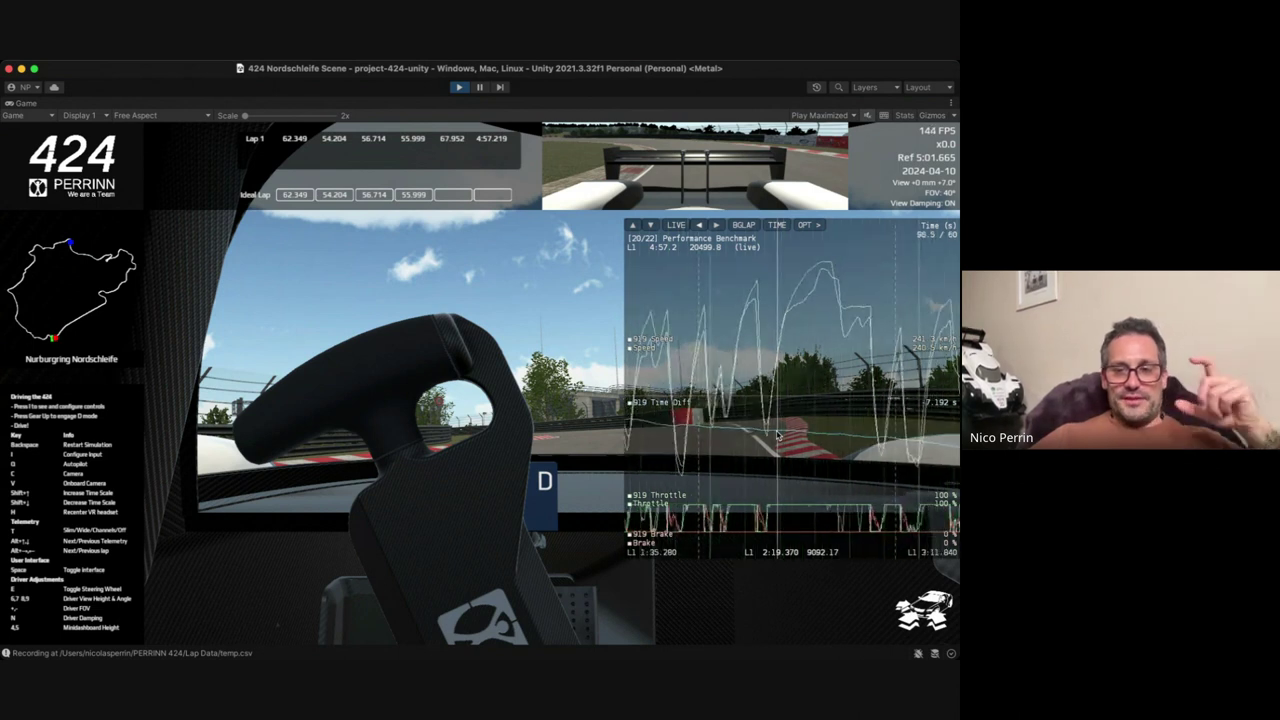
left_click_drag(777, 434, 655, 447)
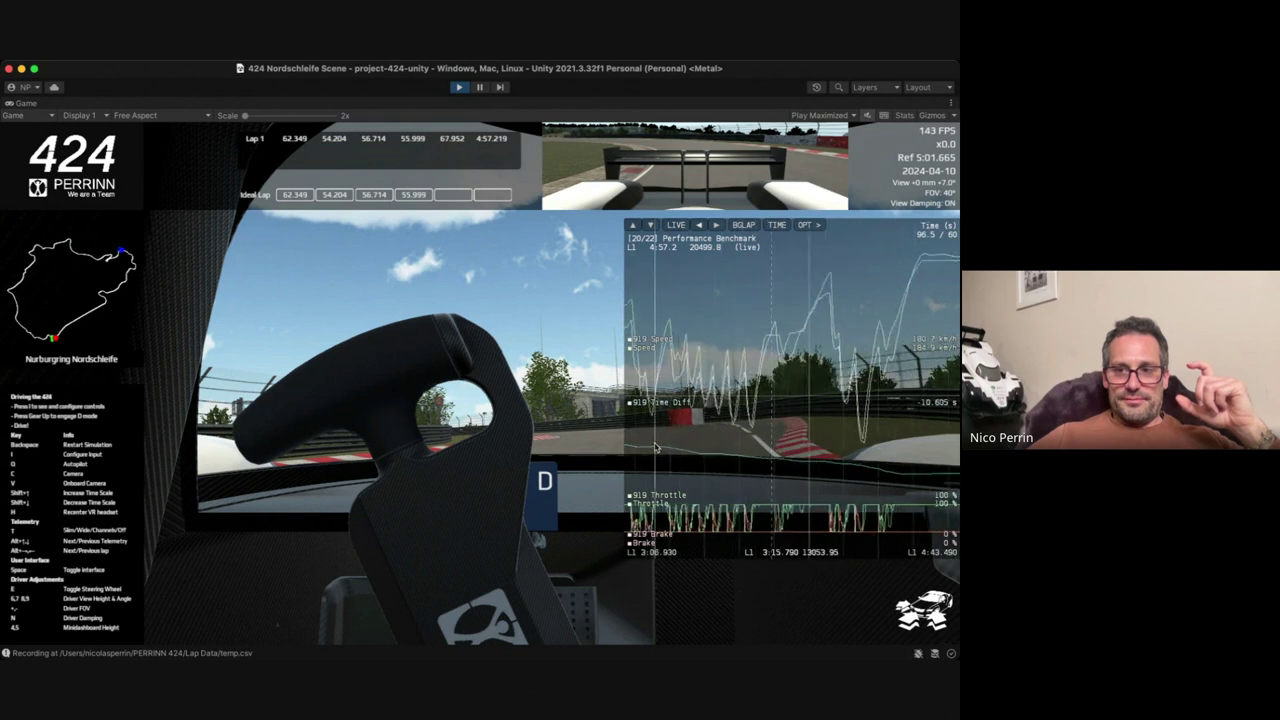
left_click_drag(775, 443, 713, 445)
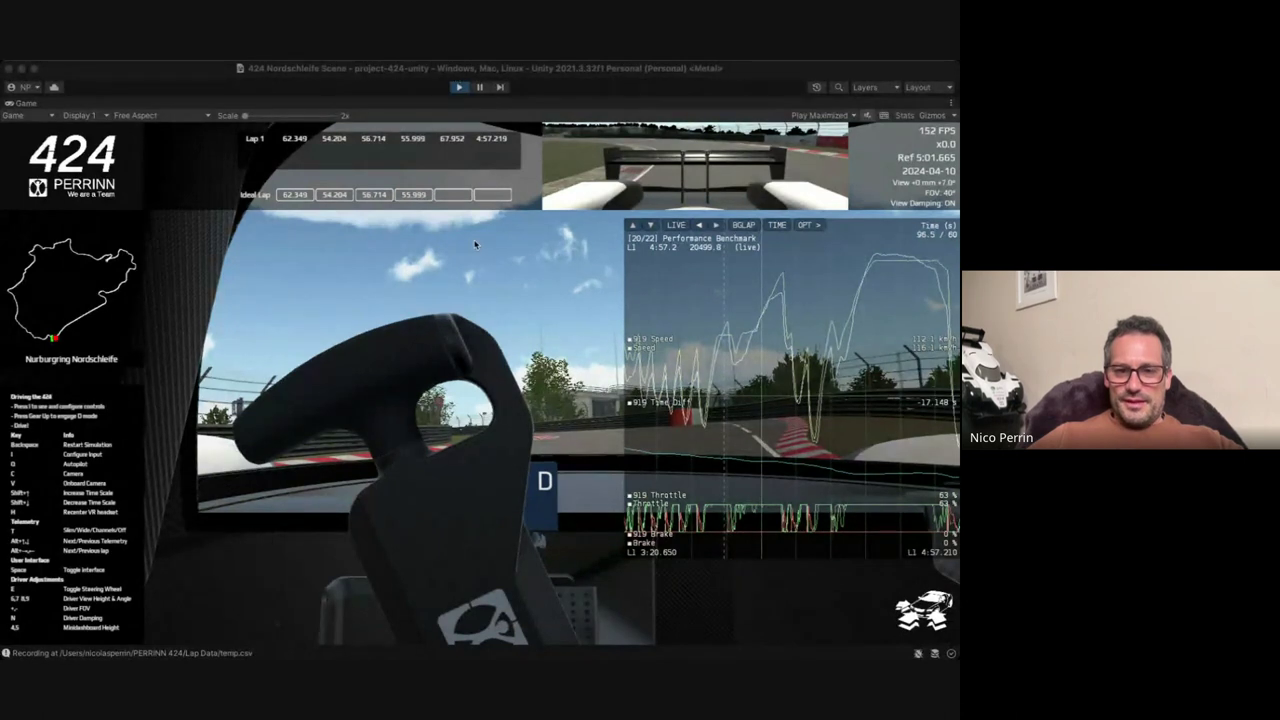
Stop the running simulation, then switch to the discover.perrinn.com page in the browser and go to its CAD model section.
left_click(612, 205)
left_click(459, 87)
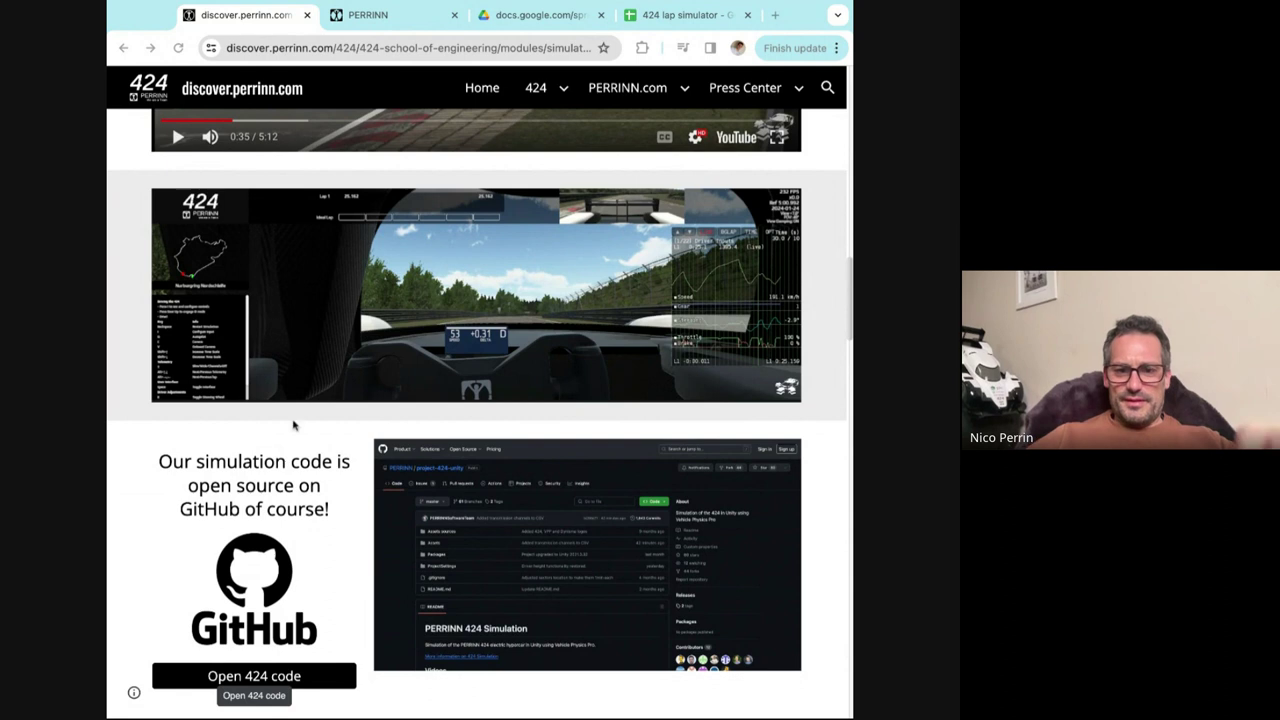
scroll(329, 514, "down", 3)
scroll(414, 507, "up", 1)
scroll(414, 507, "down", 5)
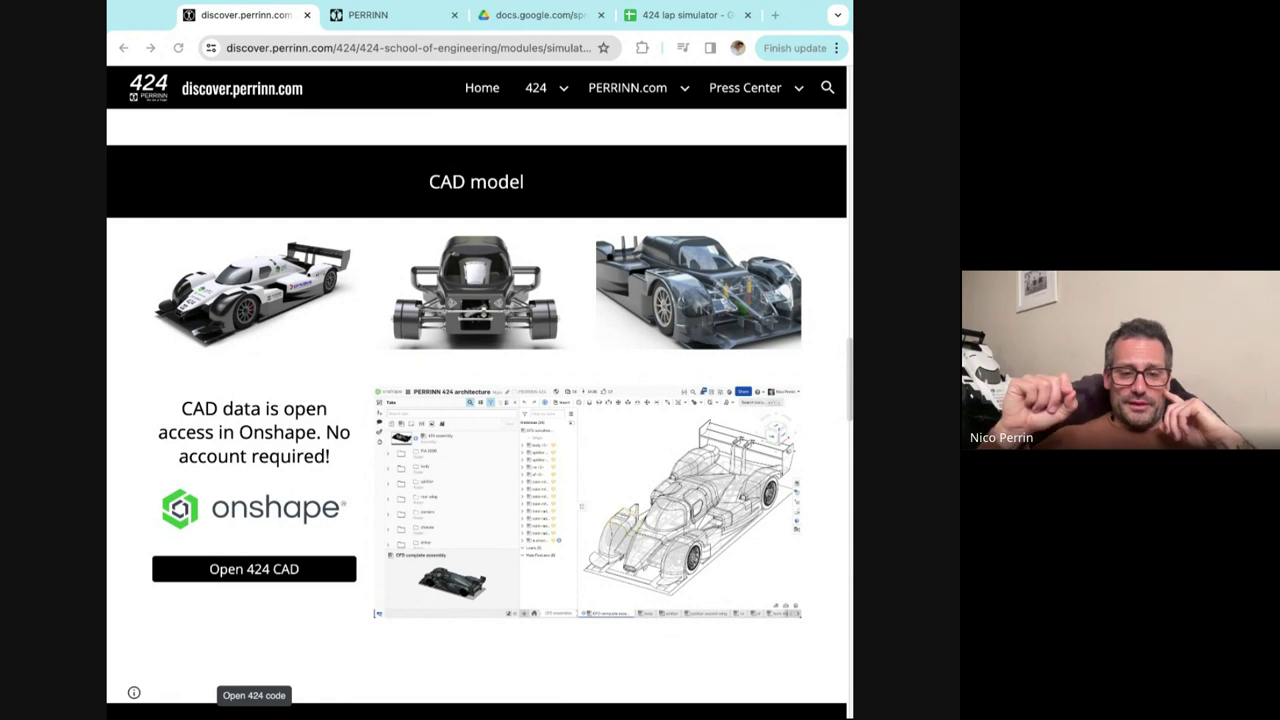
Make the browser window slightly narrower.
left_click(306, 615)
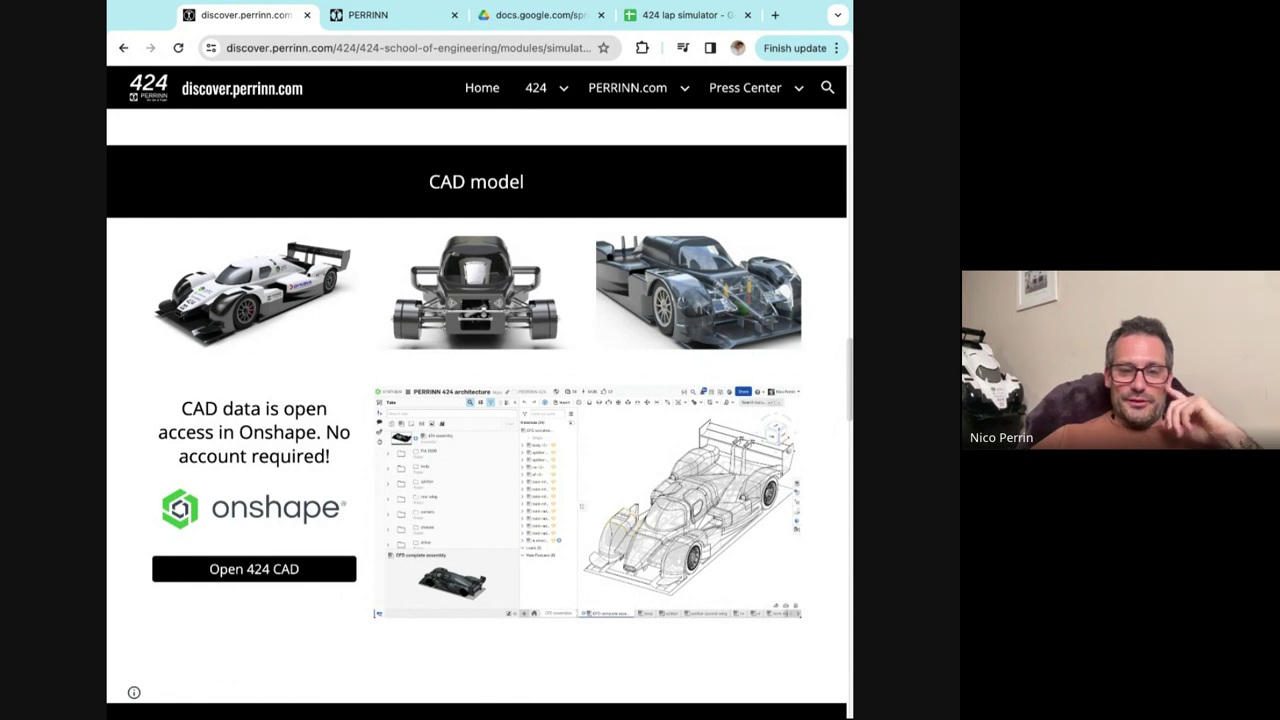
left_click(105, 117)
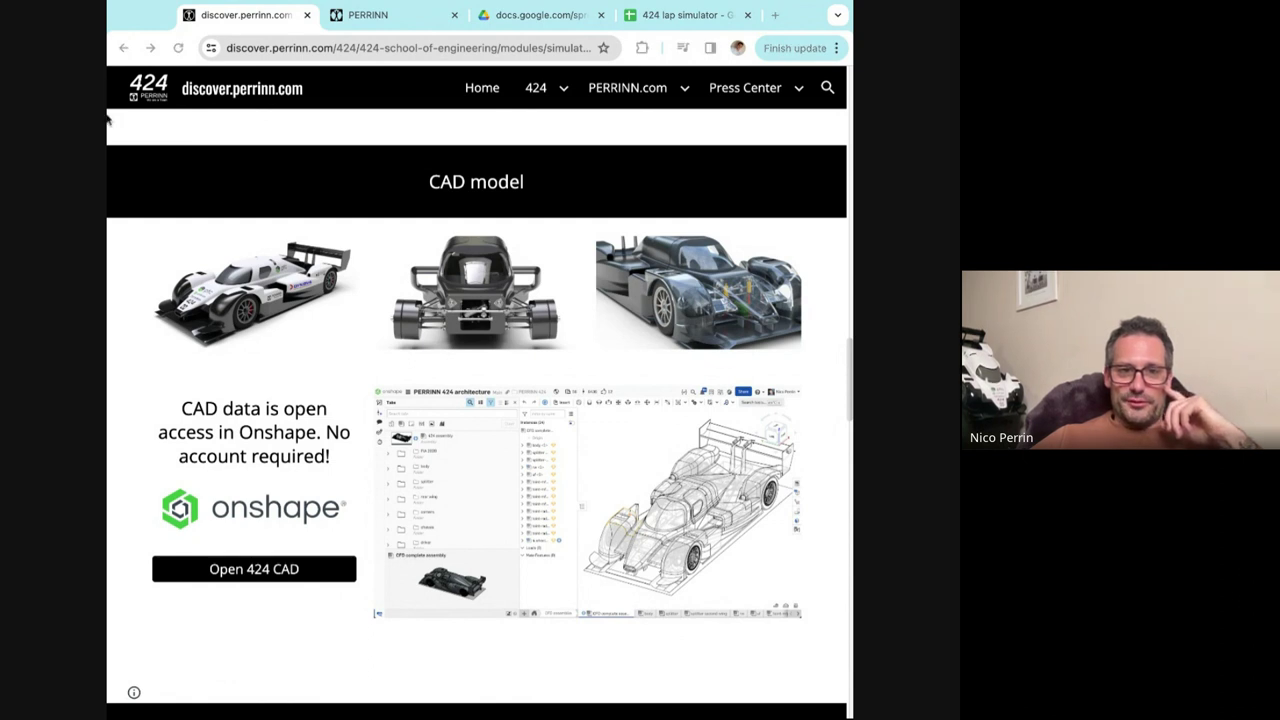
left_click(188, 132)
left_click_drag(108, 135, 122, 135)
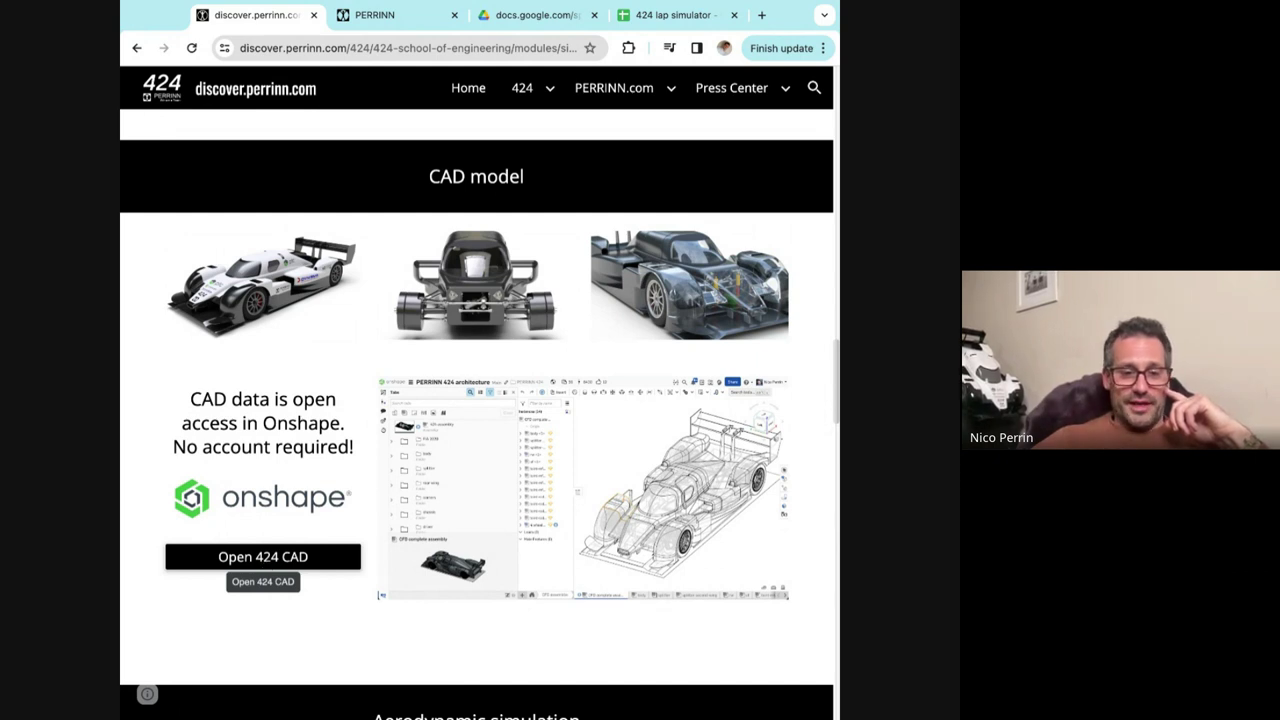
Open the 424 CAD document and enlarge the model view by hiding the instance list and narrowing the document's tabs list.
left_click(263, 556)
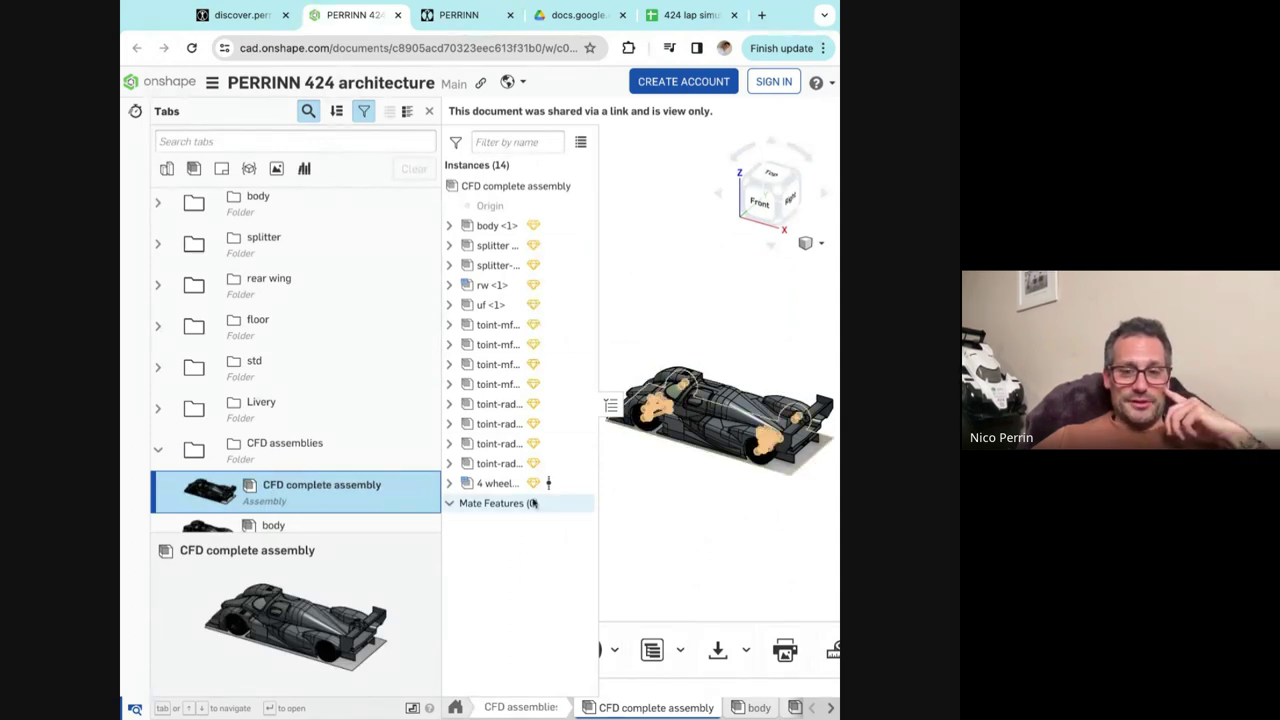
left_click(610, 405)
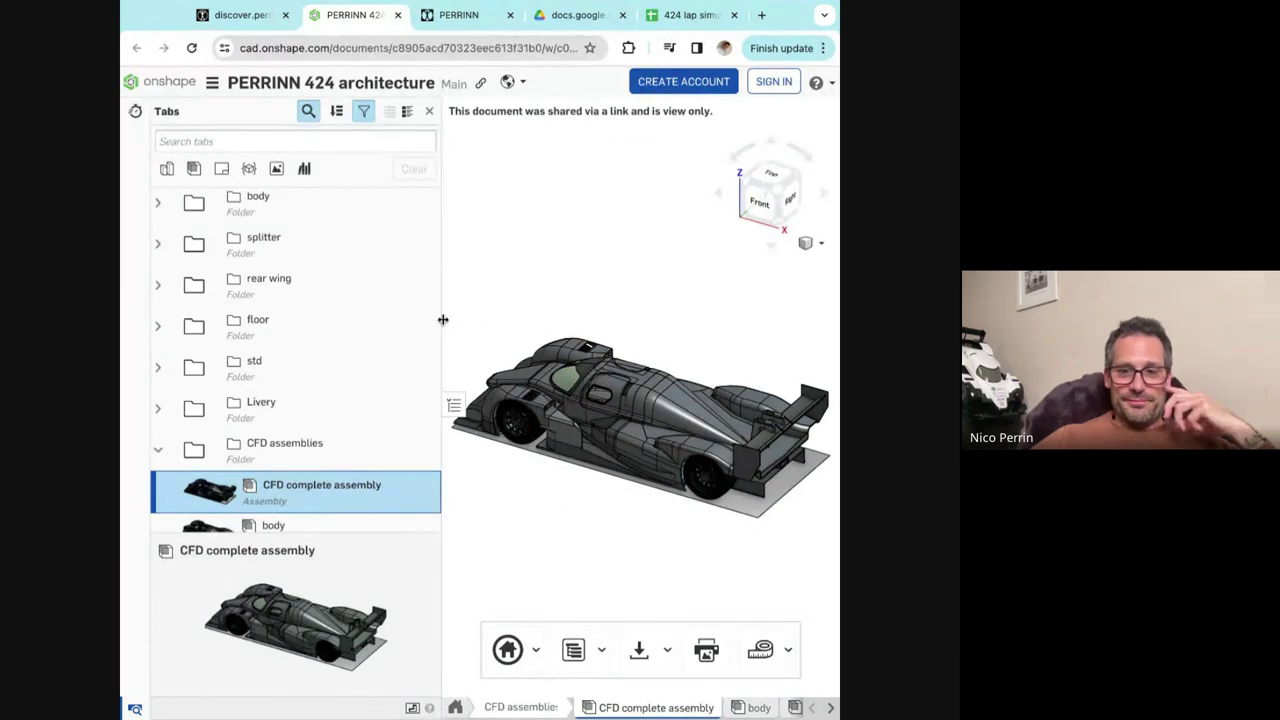
left_click_drag(441, 319, 380, 319)
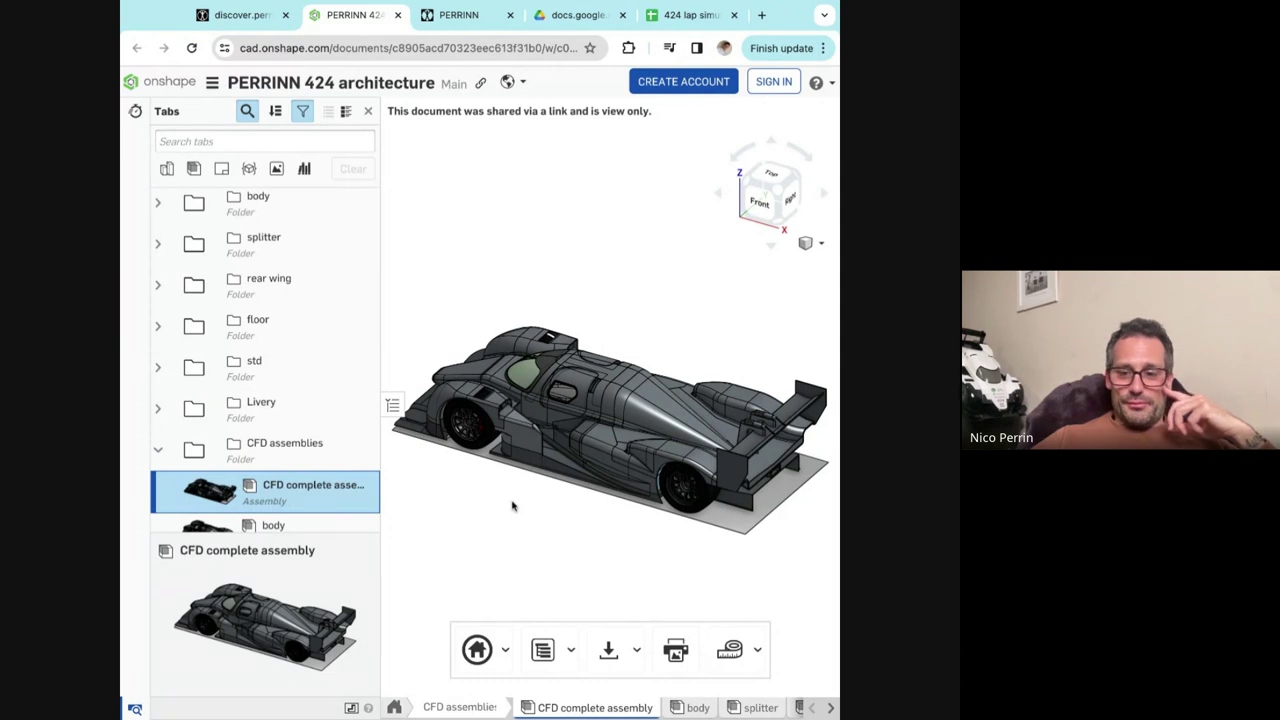
Browse the document's tabs list and open the FIA templates assembly from the FIA 2020 folder.
scroll(323, 486, "down", 2)
scroll(326, 486, "down", 1)
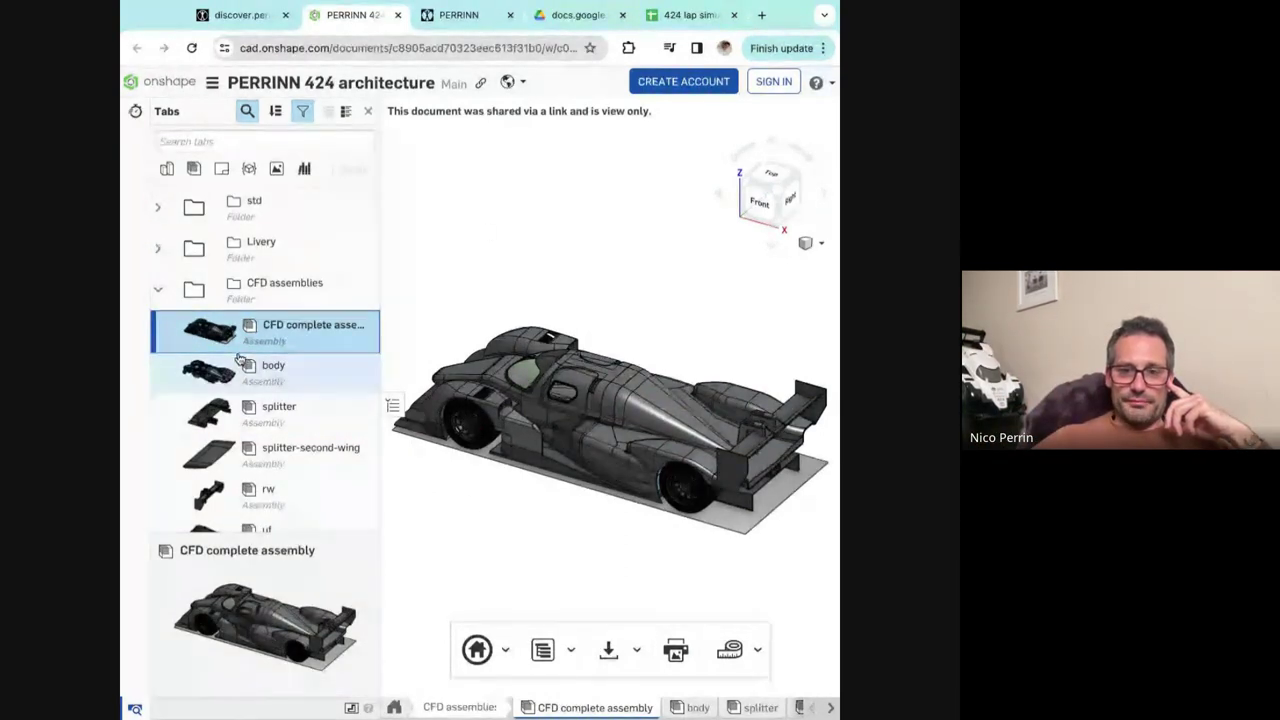
scroll(240, 358, "up", 5)
scroll(240, 358, "up", 3)
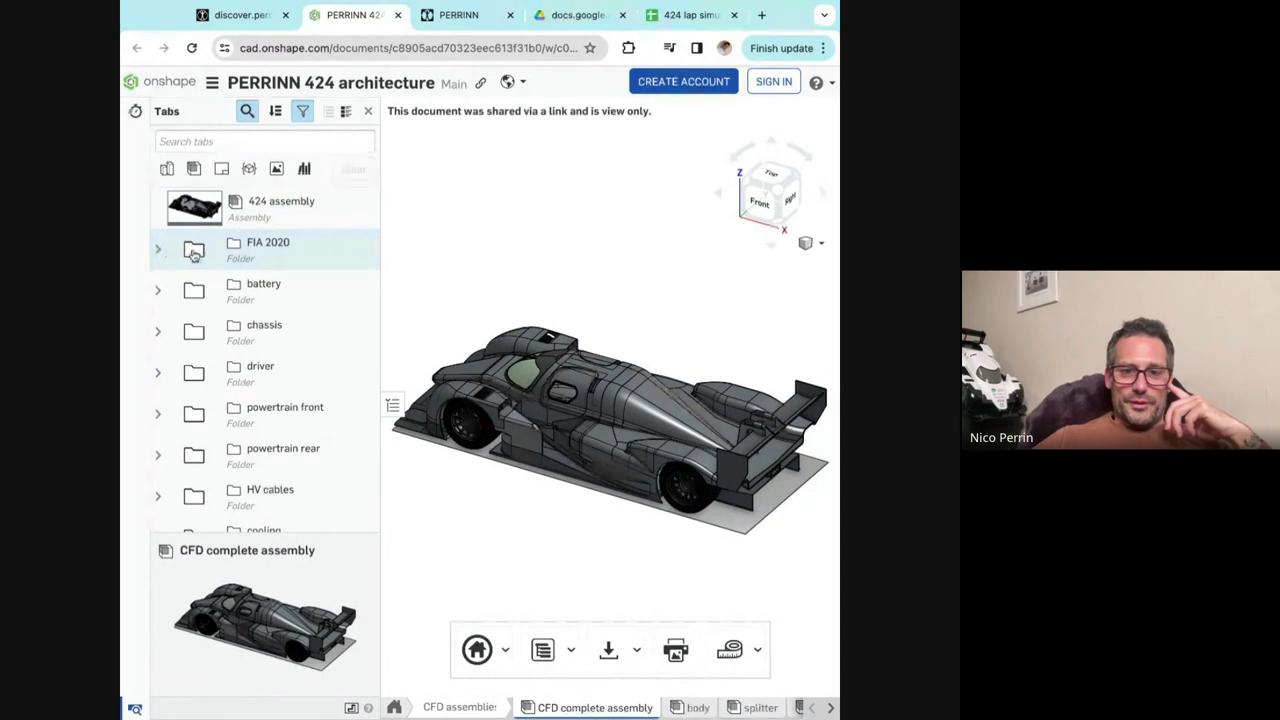
left_click(161, 249)
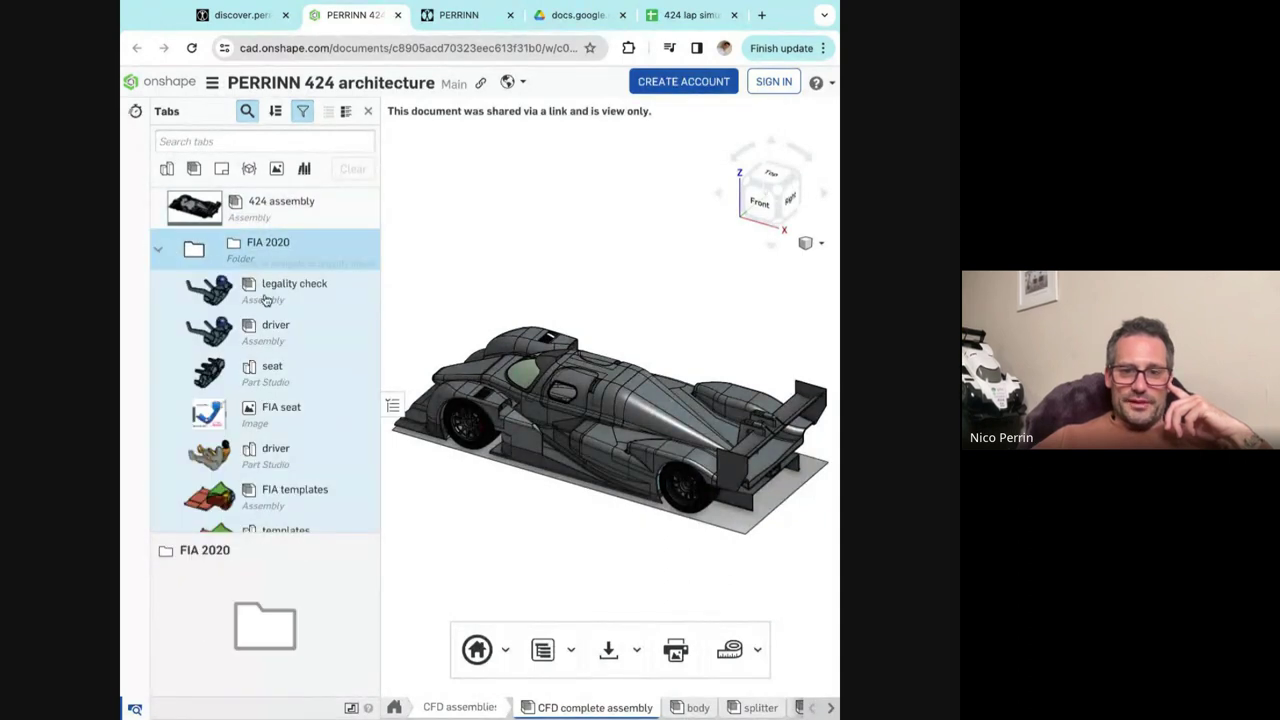
left_click(280, 492)
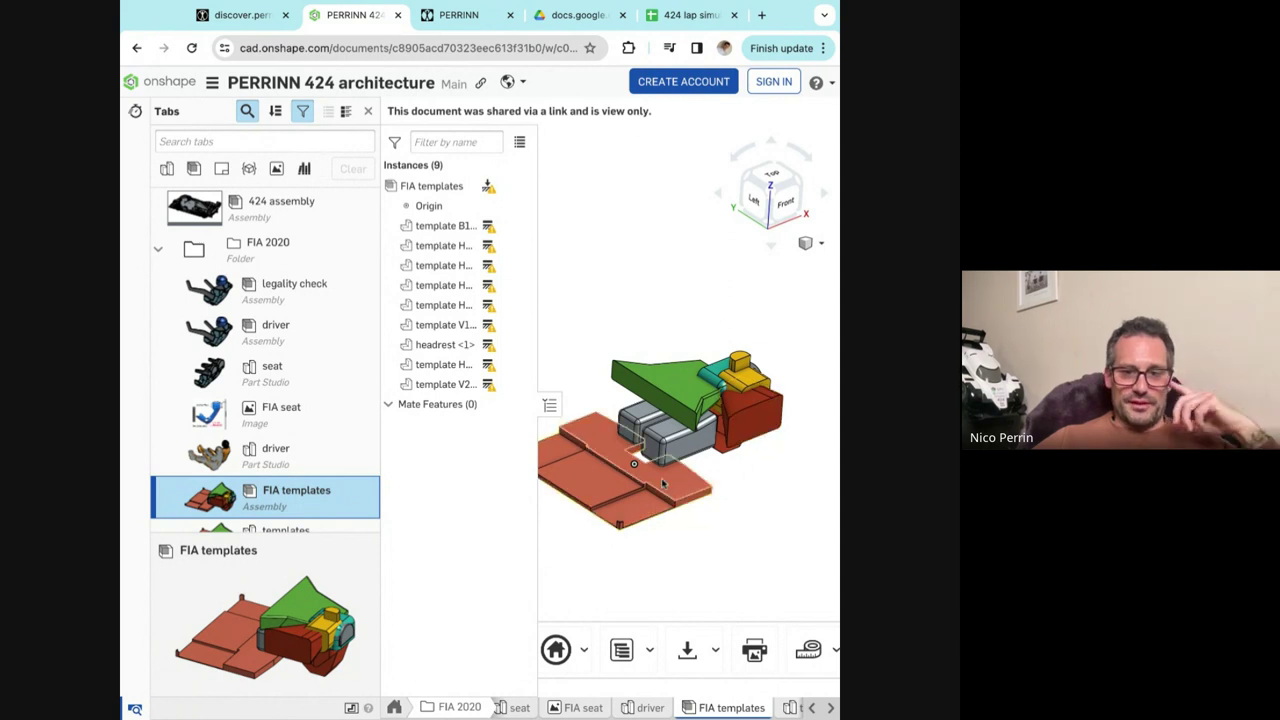
Collapse the FIA 2020 folder, open the battery assembly from the battery folder and examine it from several angles.
left_click(161, 254)
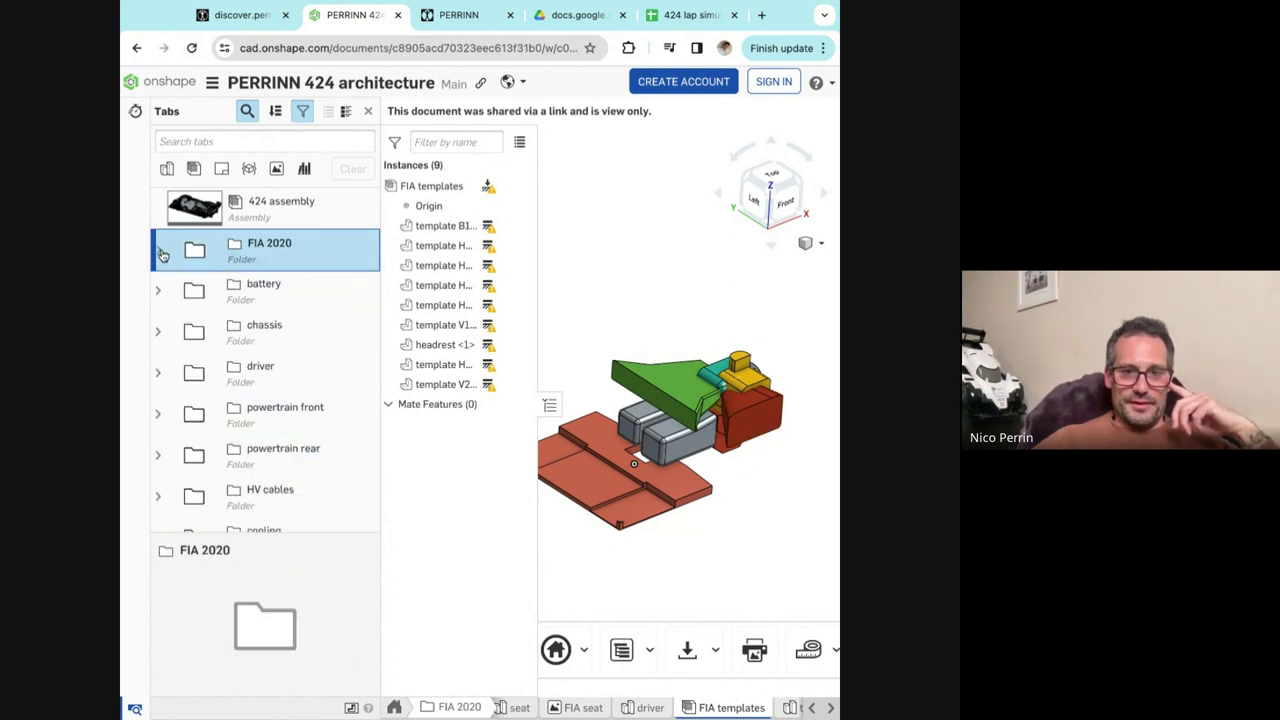
left_click(158, 290)
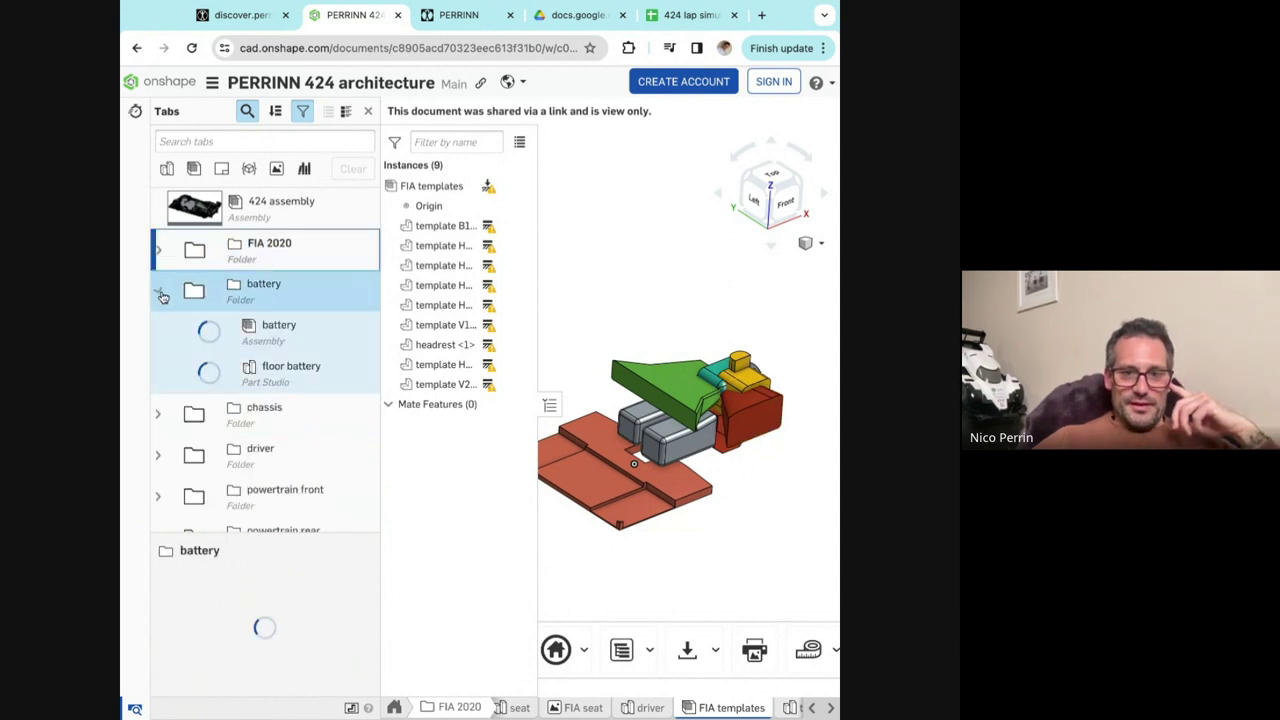
left_click(276, 330)
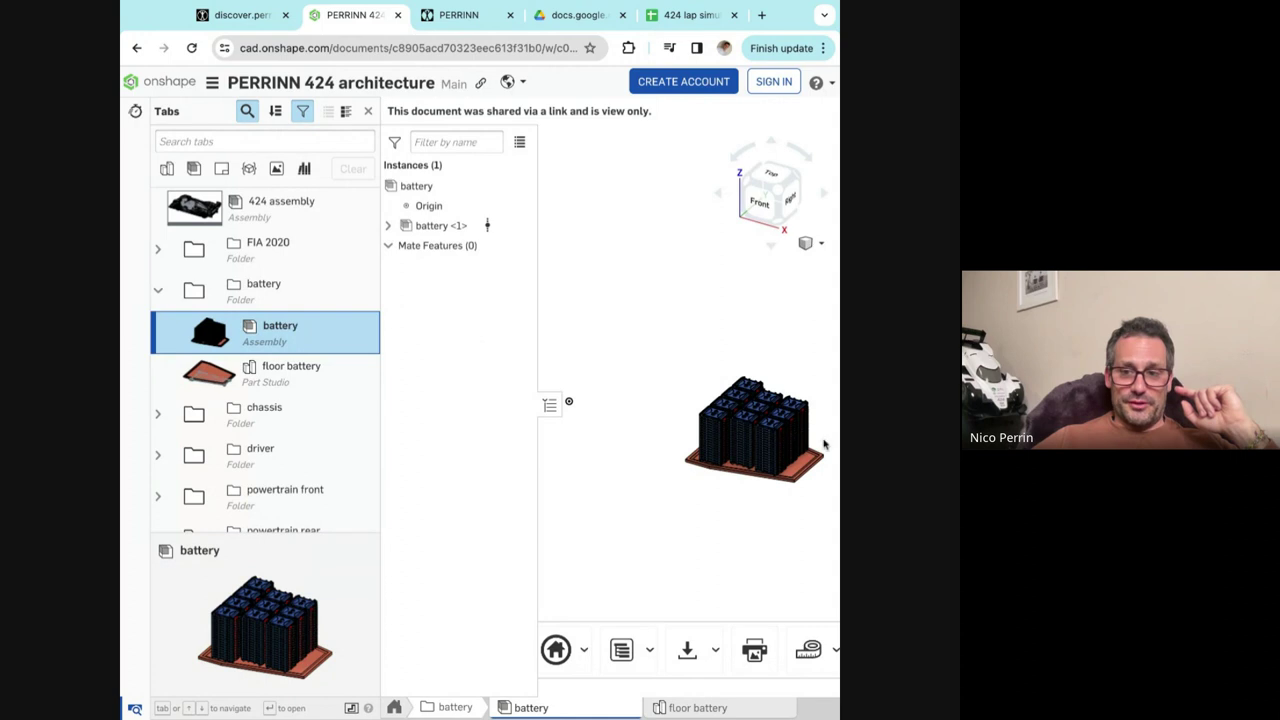
scroll(835, 450, "up", 5)
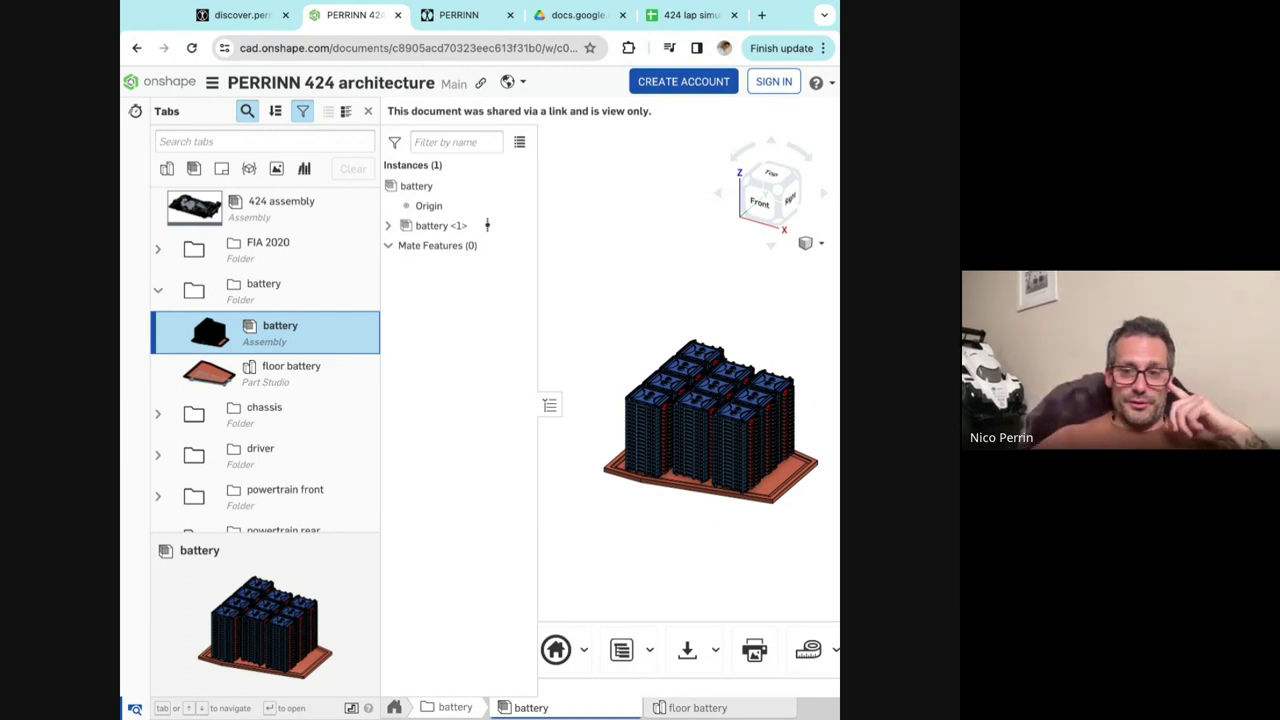
scroll(698, 420, "up", 2)
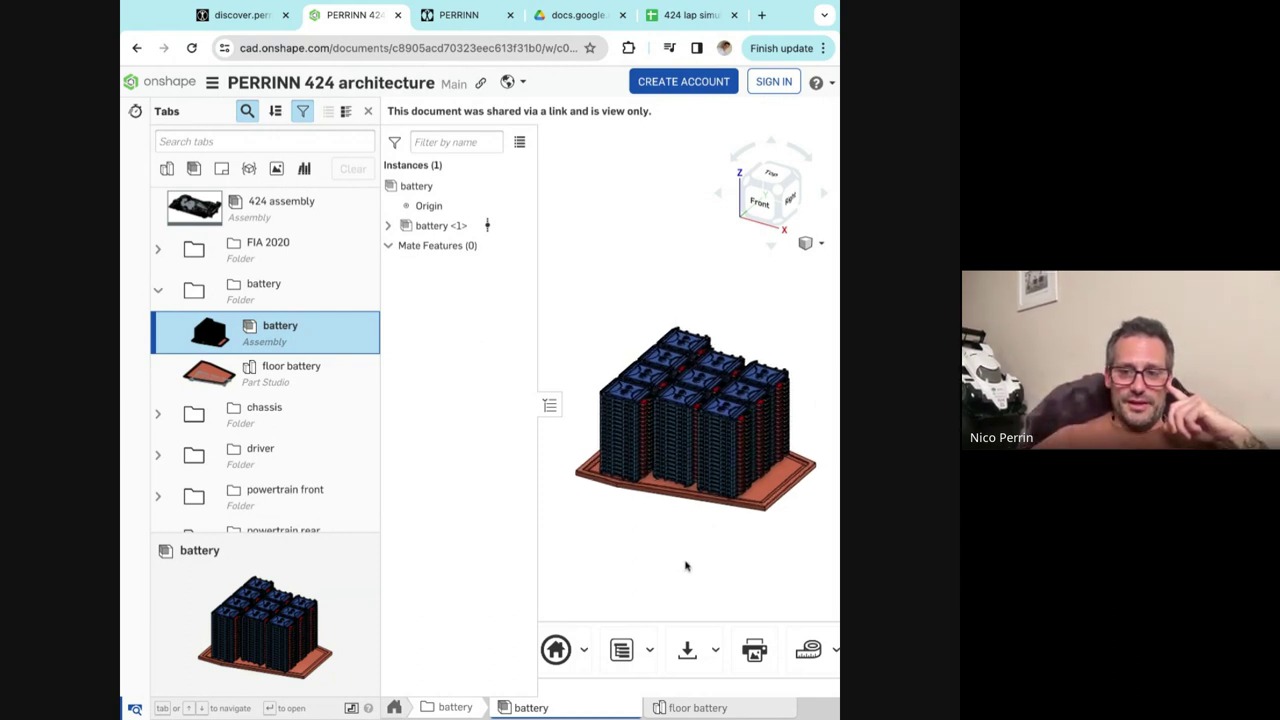
right_click_drag(686, 566, 686, 563)
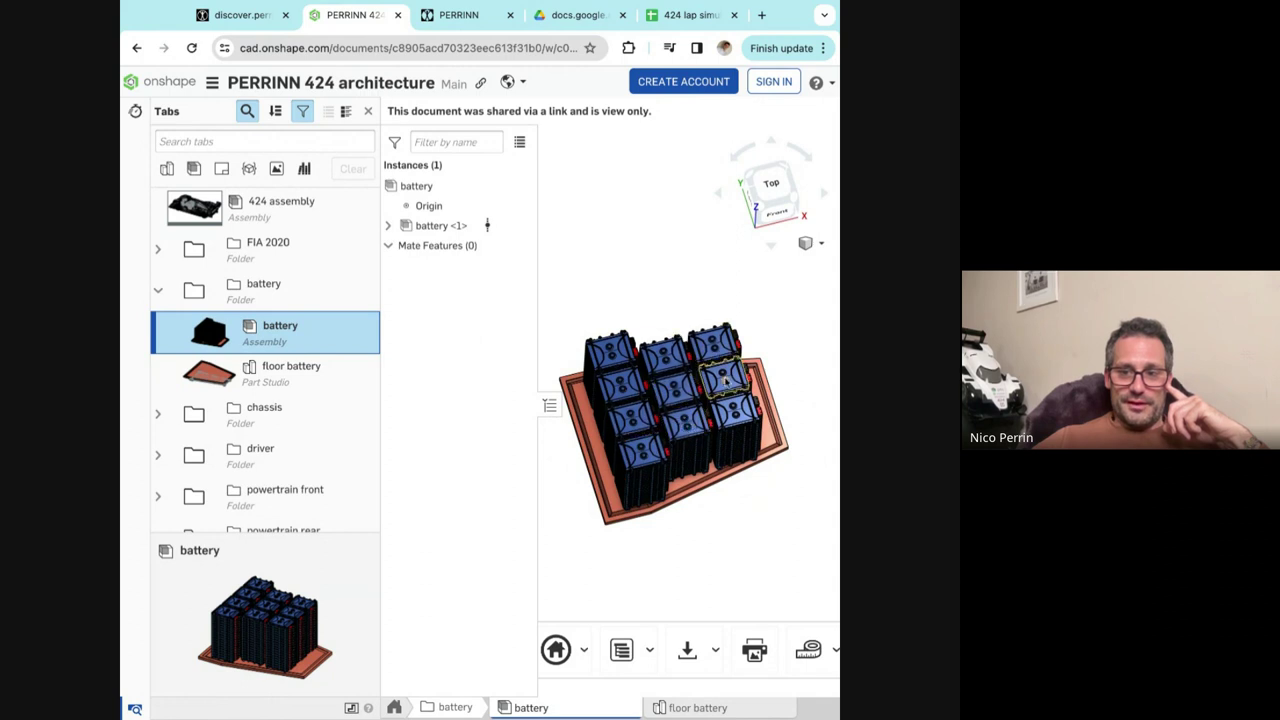
key("shift+1")
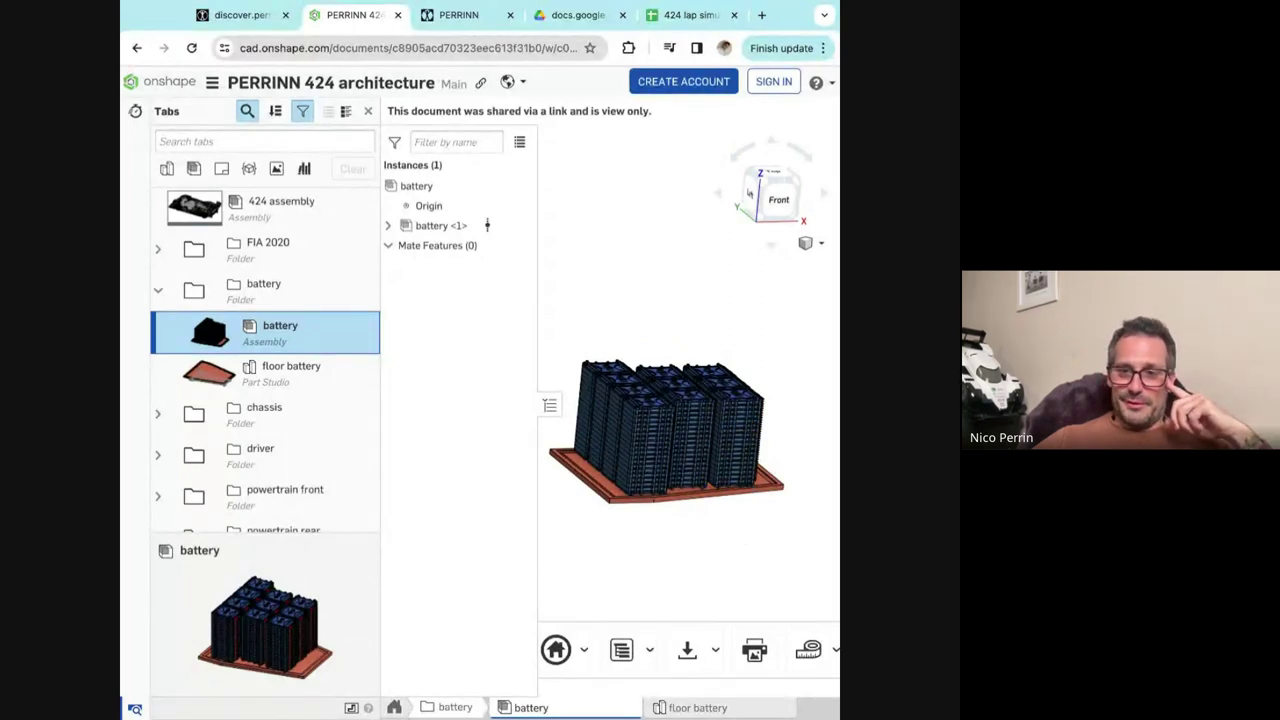
key("Up")
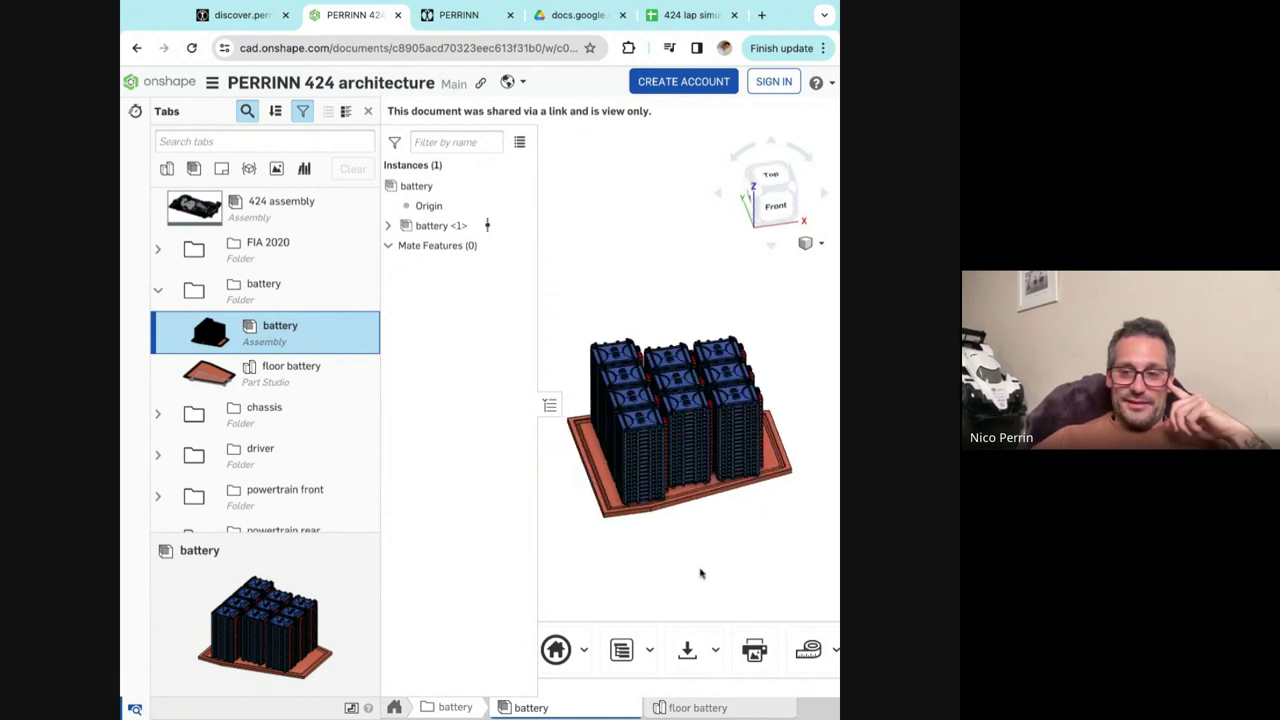
key("shift+7")
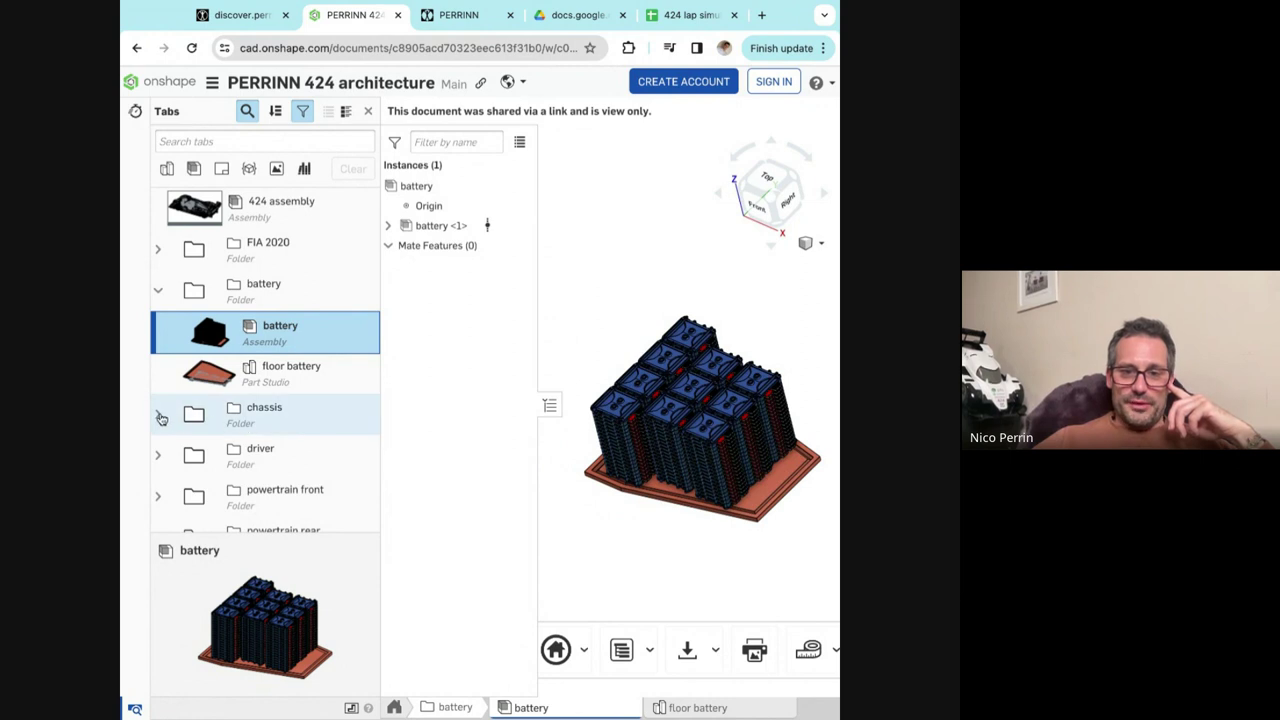
Open the chassis bonded assembly from the chassis folder and widen the browser window to examine the chassis from its front left.
left_click(160, 293)
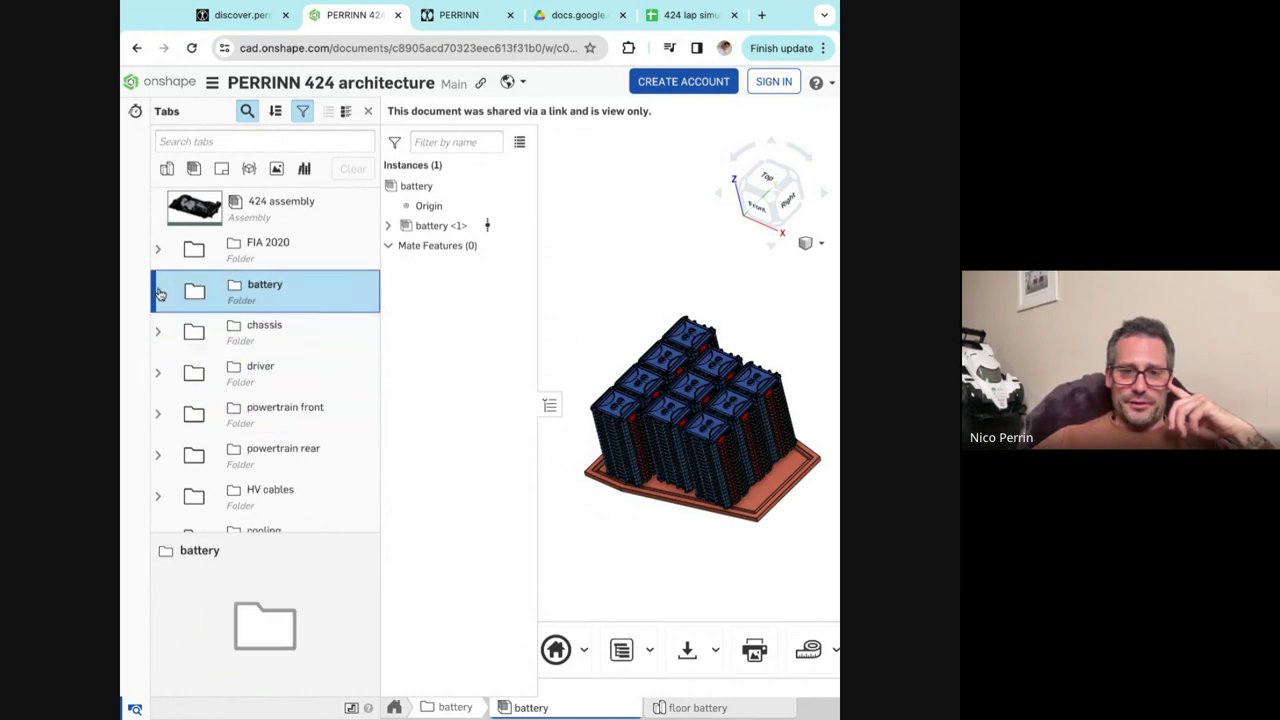
left_click(158, 331)
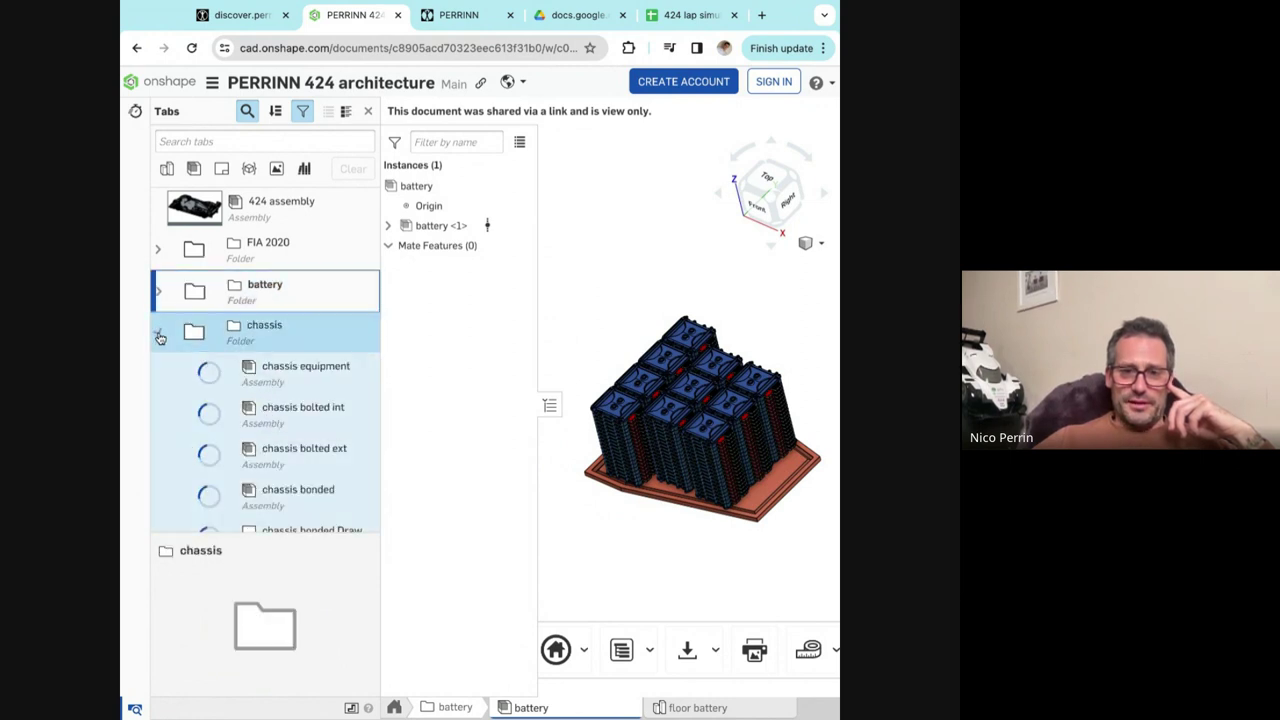
scroll(282, 400, "down", 2)
left_click(286, 412)
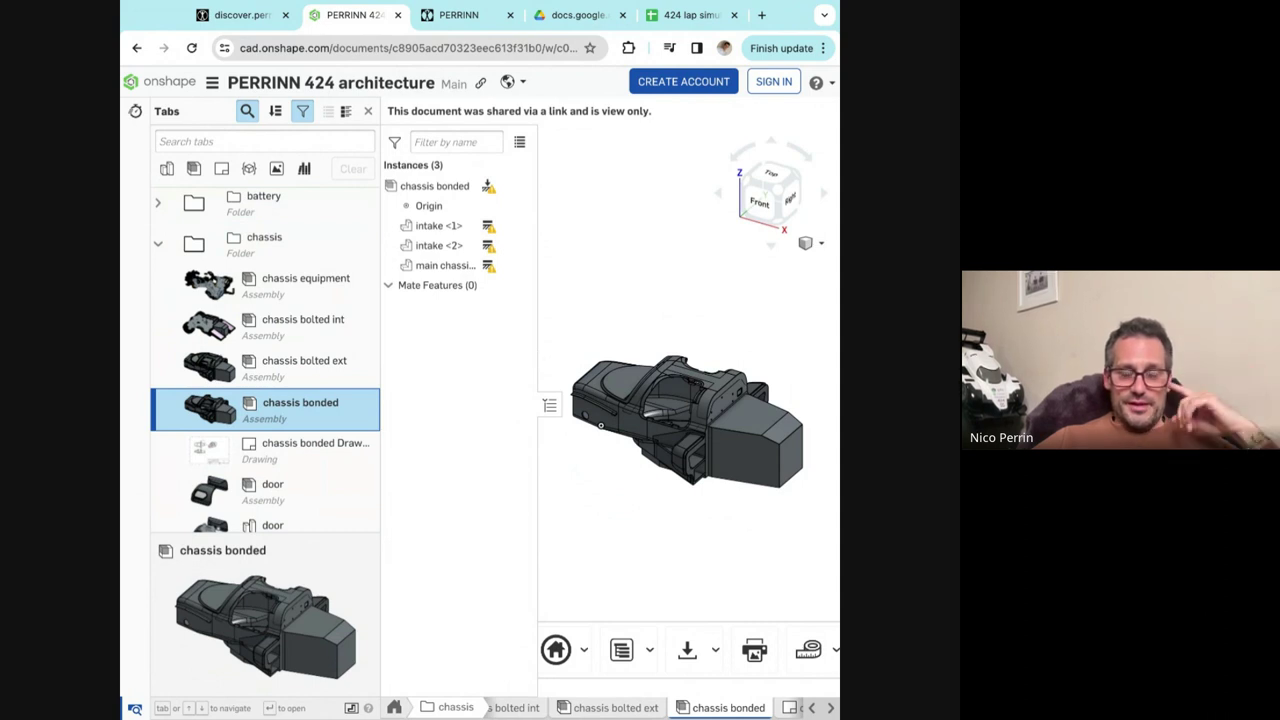
key("Left")
key("Left")
key("Left")
key("Left")
key("Left")
key("Left")
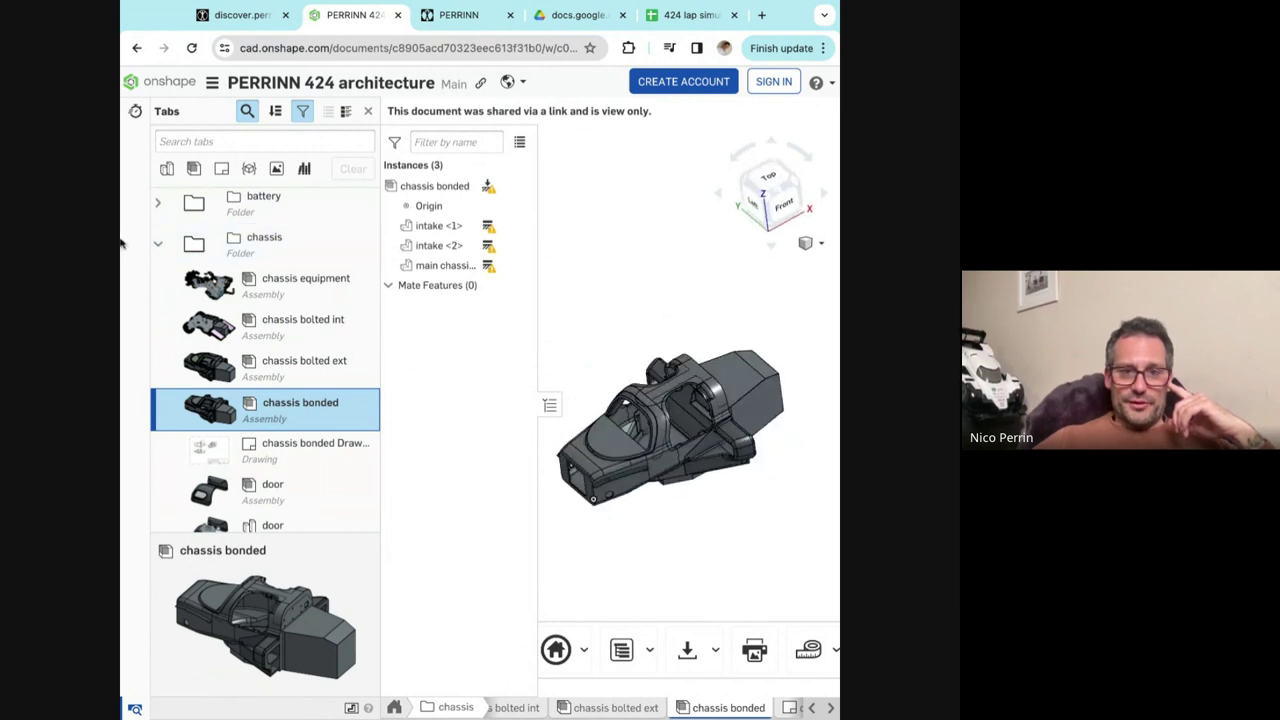
left_click_drag(120, 243, 5, 262)
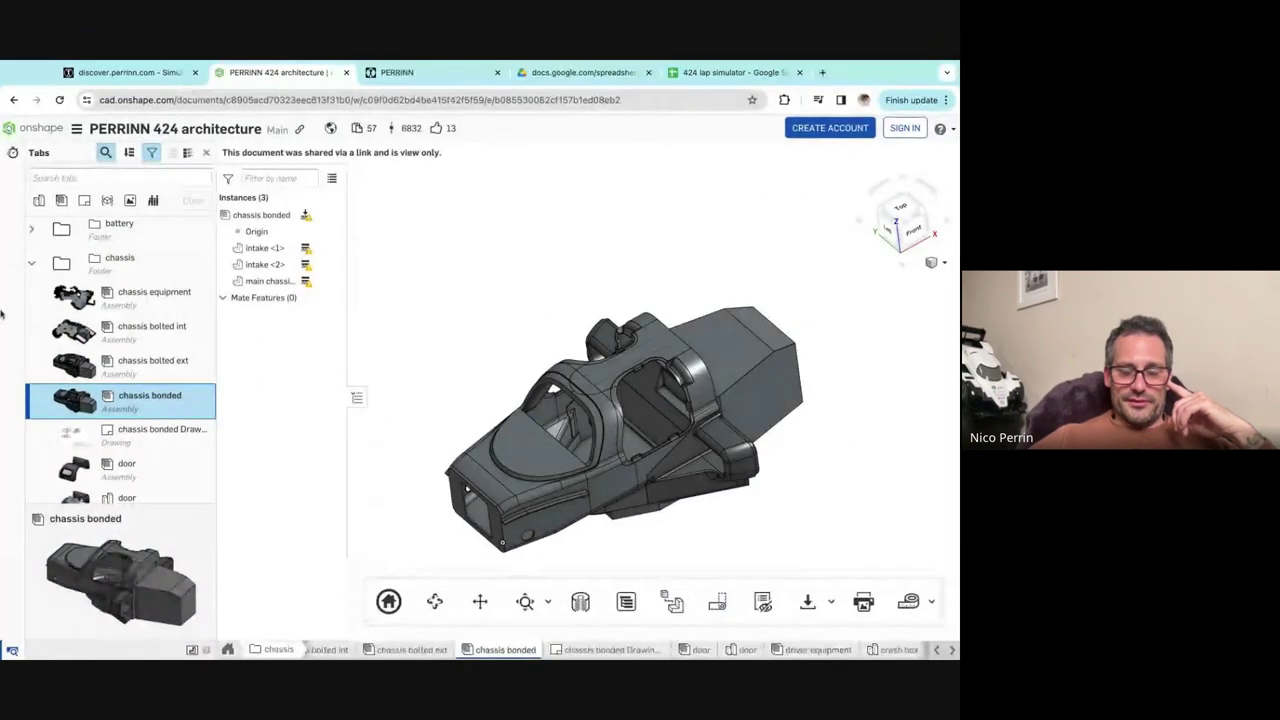
right_click_drag(640, 498, 520, 400)
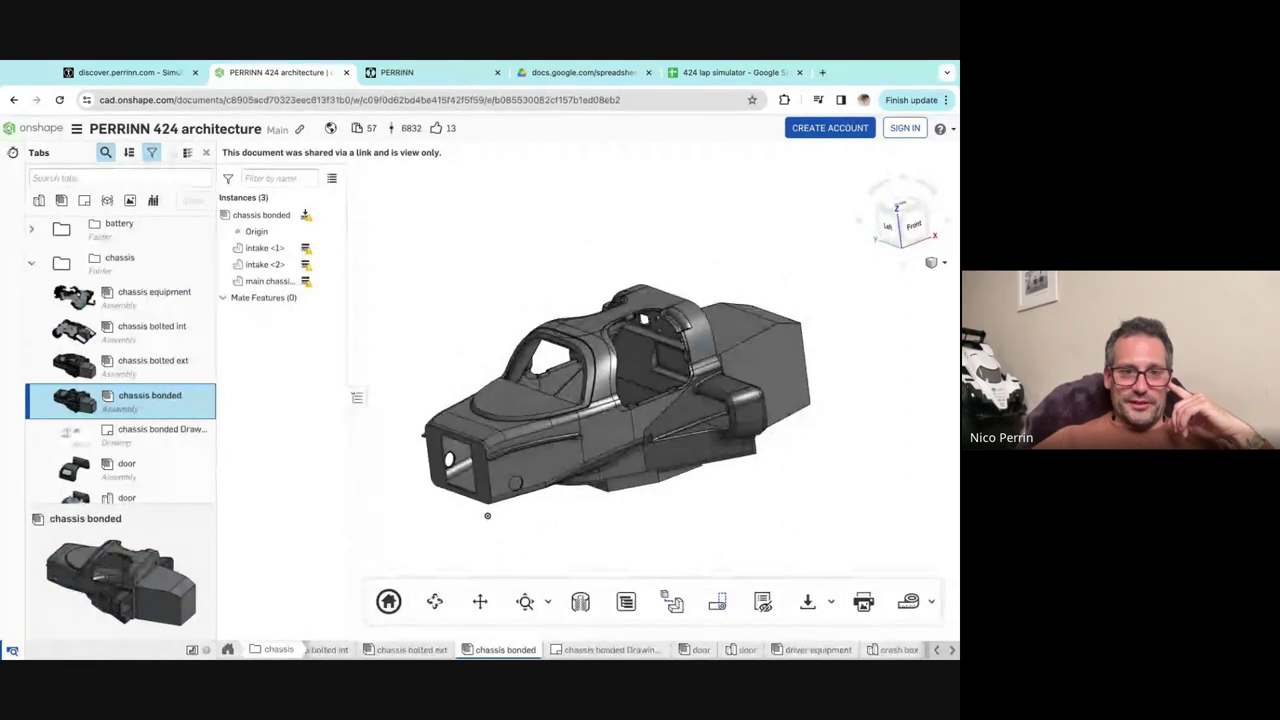
Isolate the intake <1> part in the chassis bonded assembly to examine it, and exit the isolated view.
right_click(264, 254)
left_click(300, 309)
right_click_drag(650, 478, 640, 440)
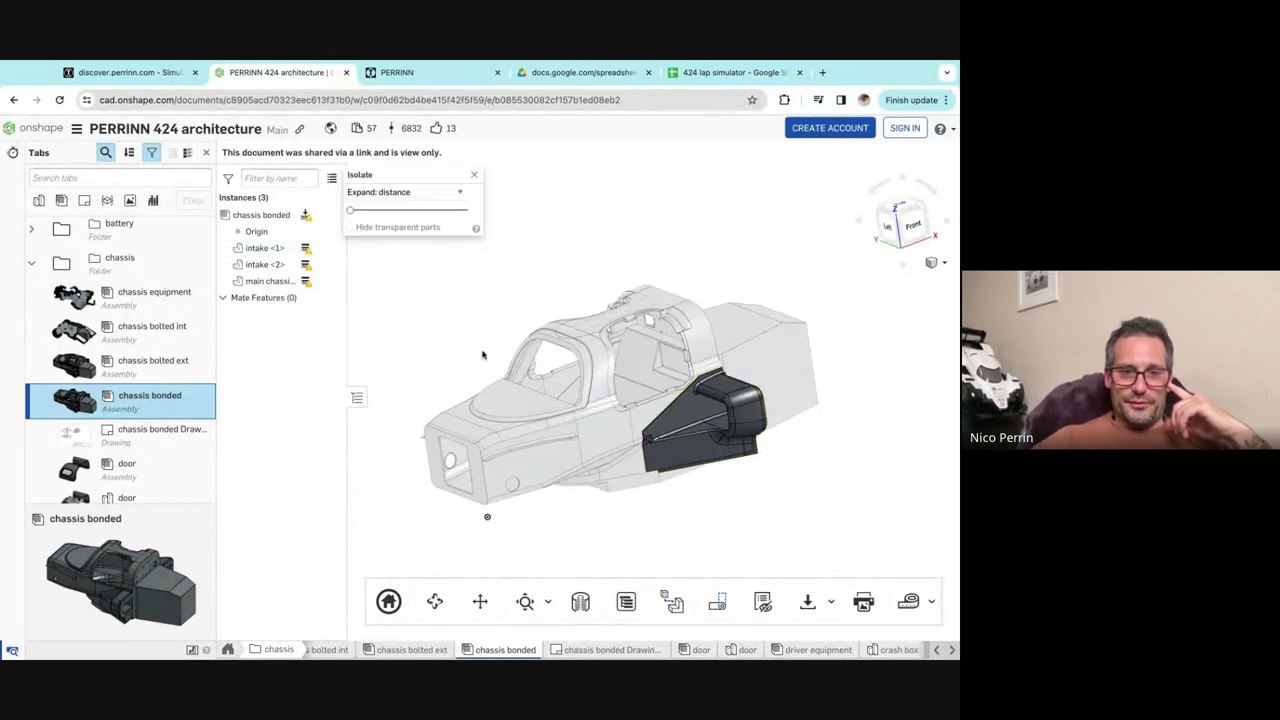
left_click(475, 178)
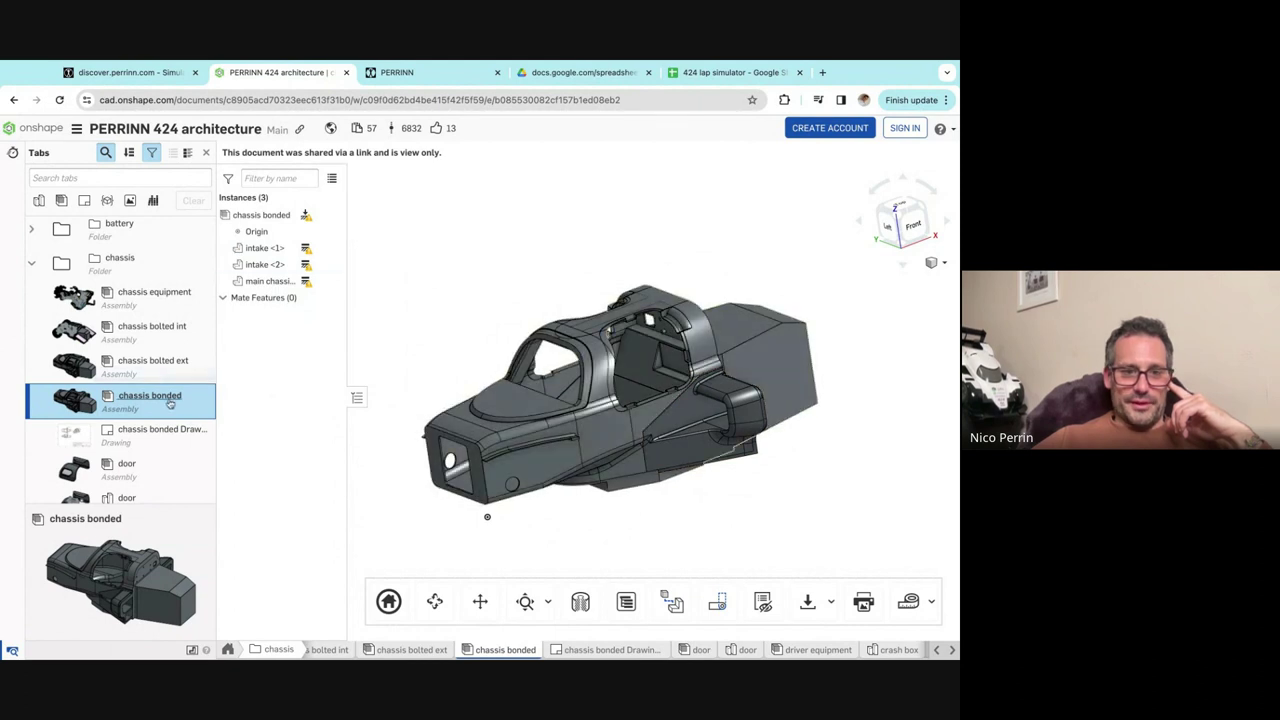
Open the crash box part studio from the chassis folder and view the loaded model.
scroll(141, 409, "down", 2)
scroll(141, 409, "down", 1)
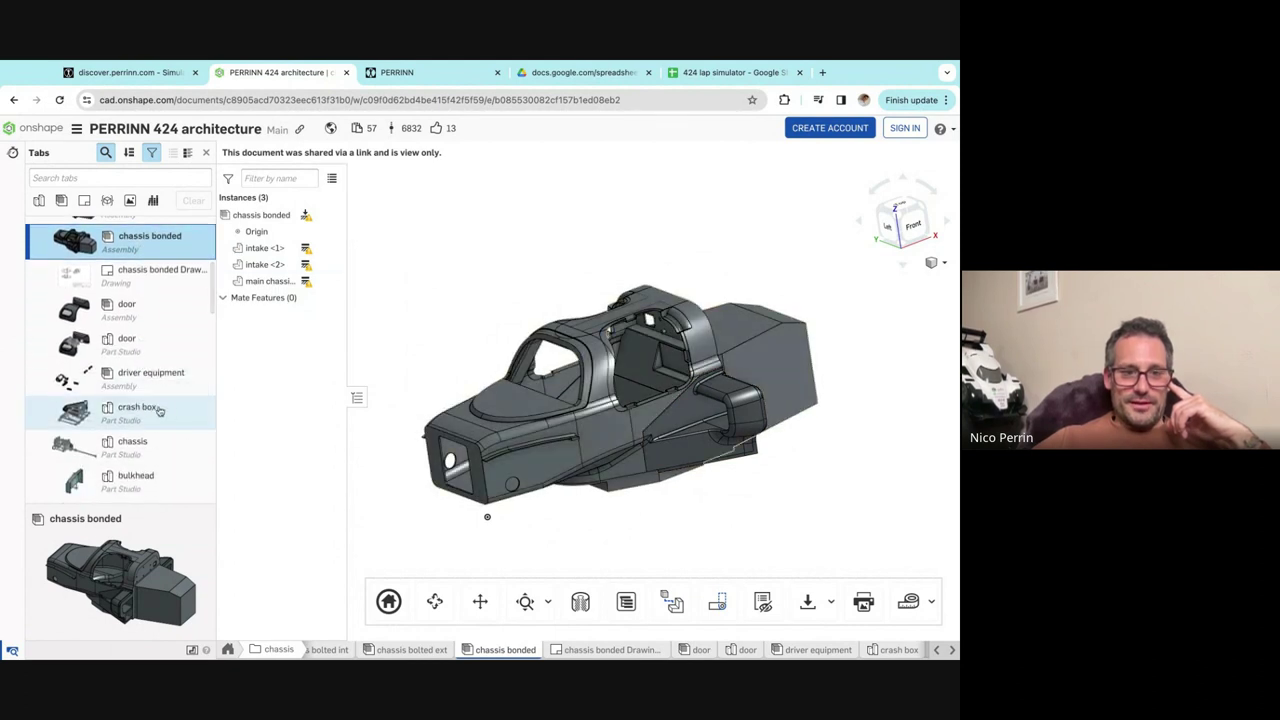
left_click(142, 410)
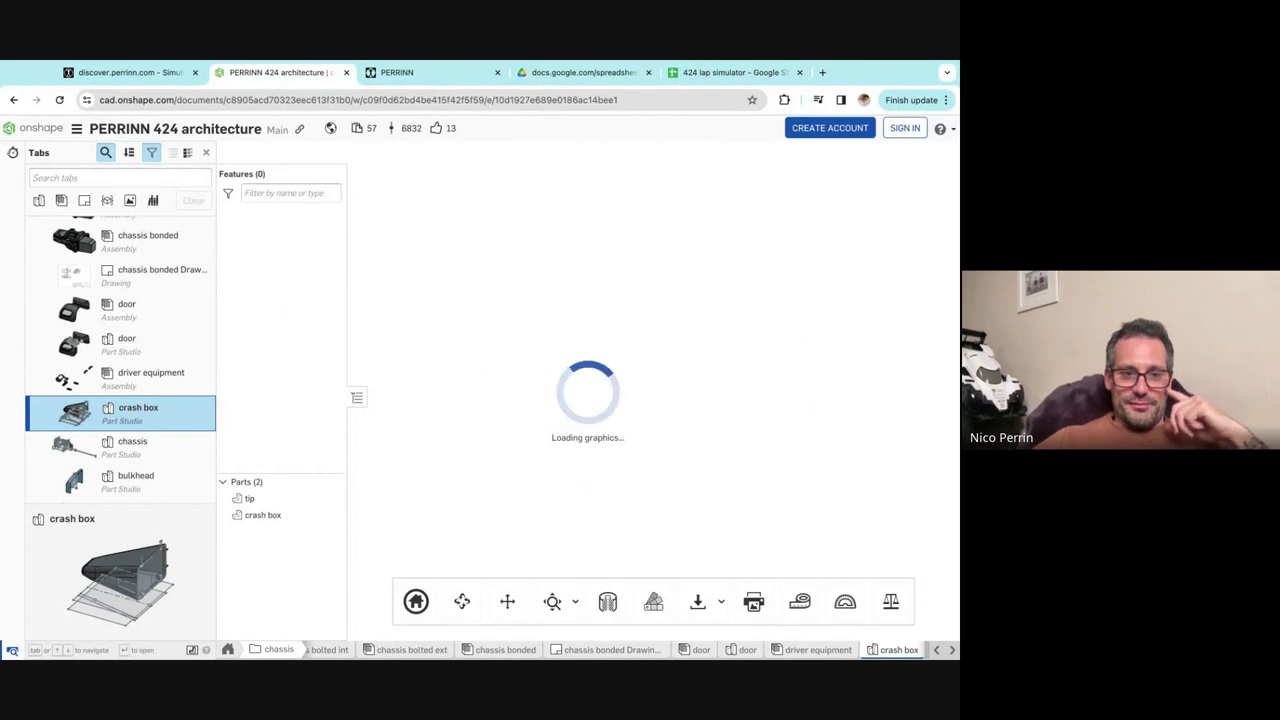
scroll(157, 357, "down", 3)
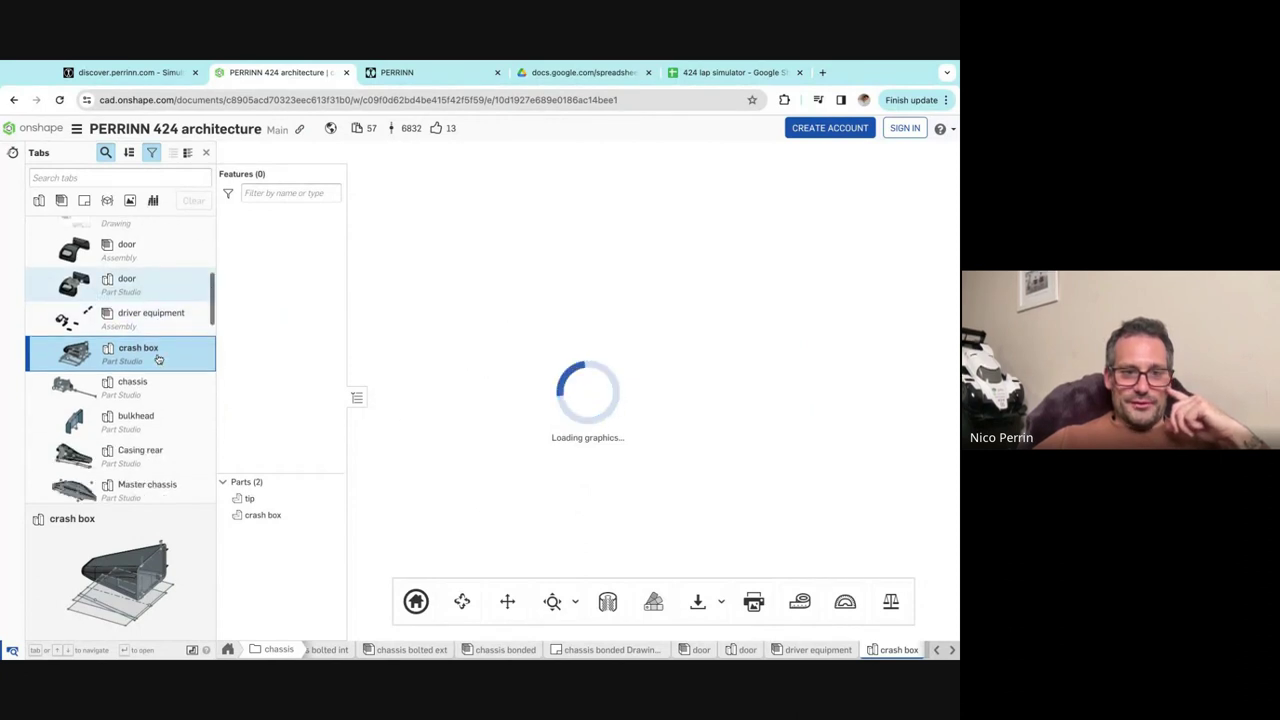
scroll(157, 358, "up", 6)
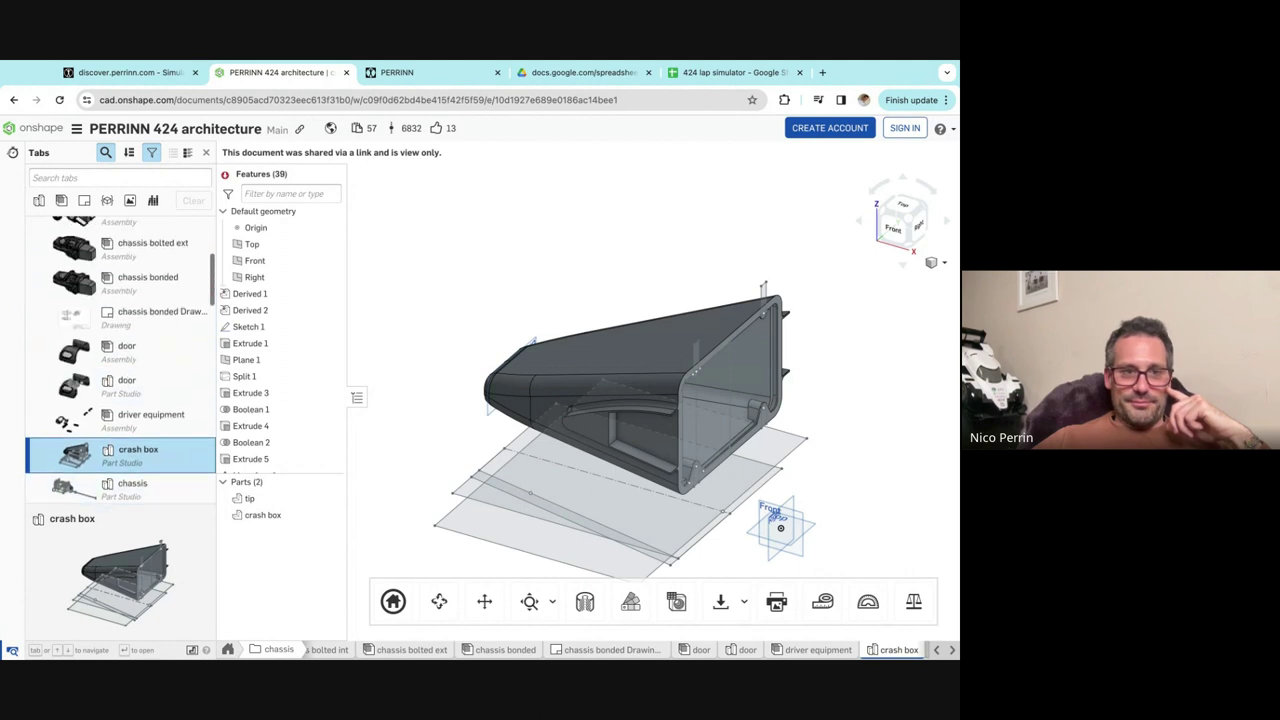
Browse the document's tabs list, expand the body folder and open the quick body front assembly.
scroll(157, 358, "down", 6)
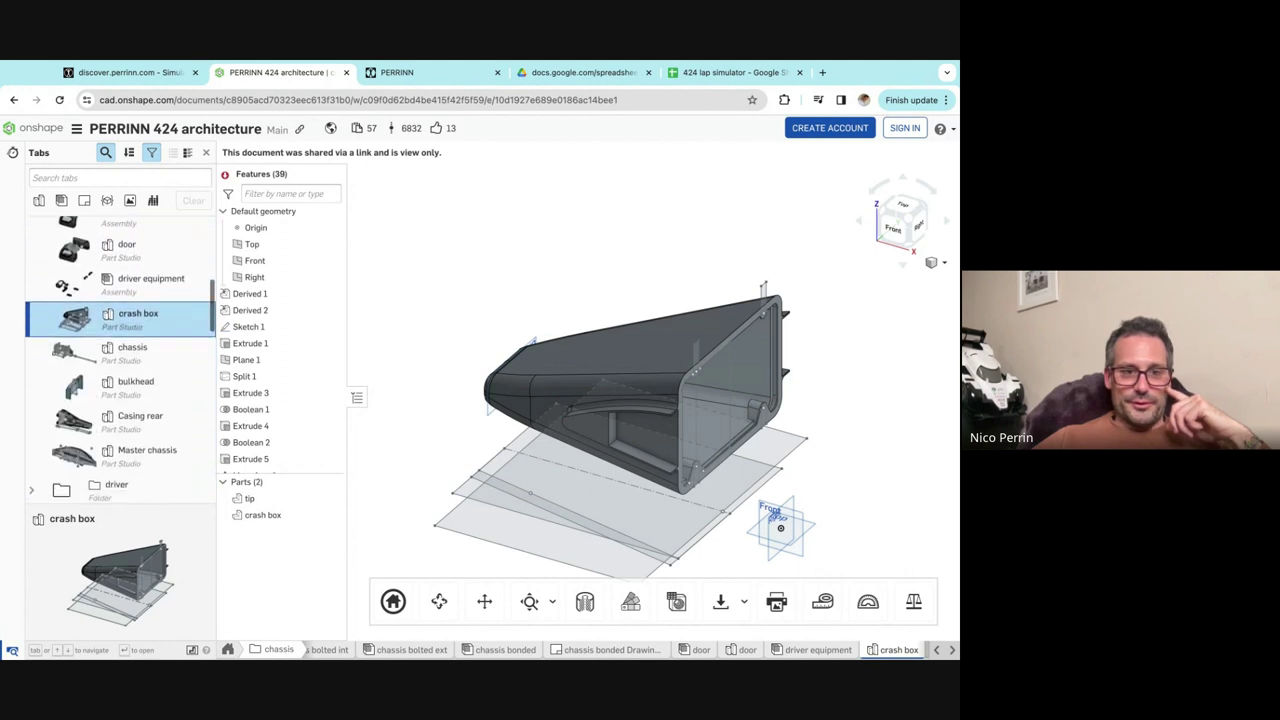
scroll(120, 360, "down", 6)
scroll(120, 360, "up", 5)
scroll(120, 357, "up", 4)
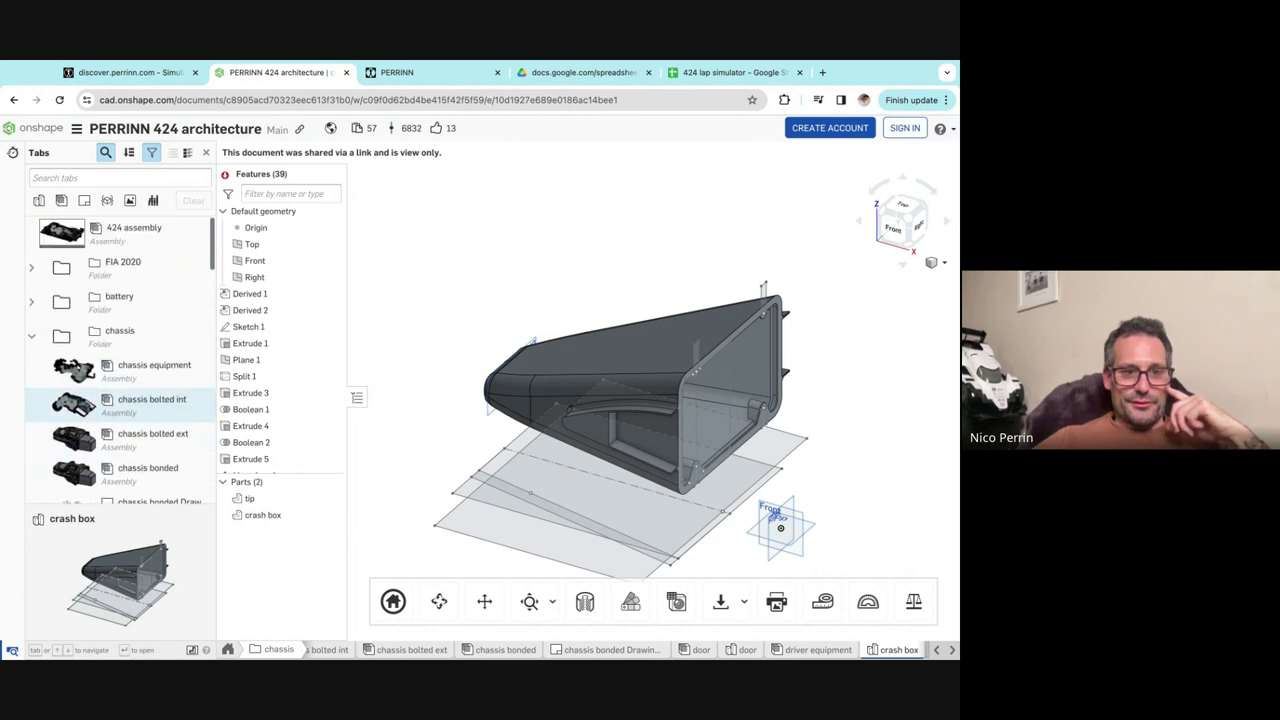
scroll(140, 312, "down", 5)
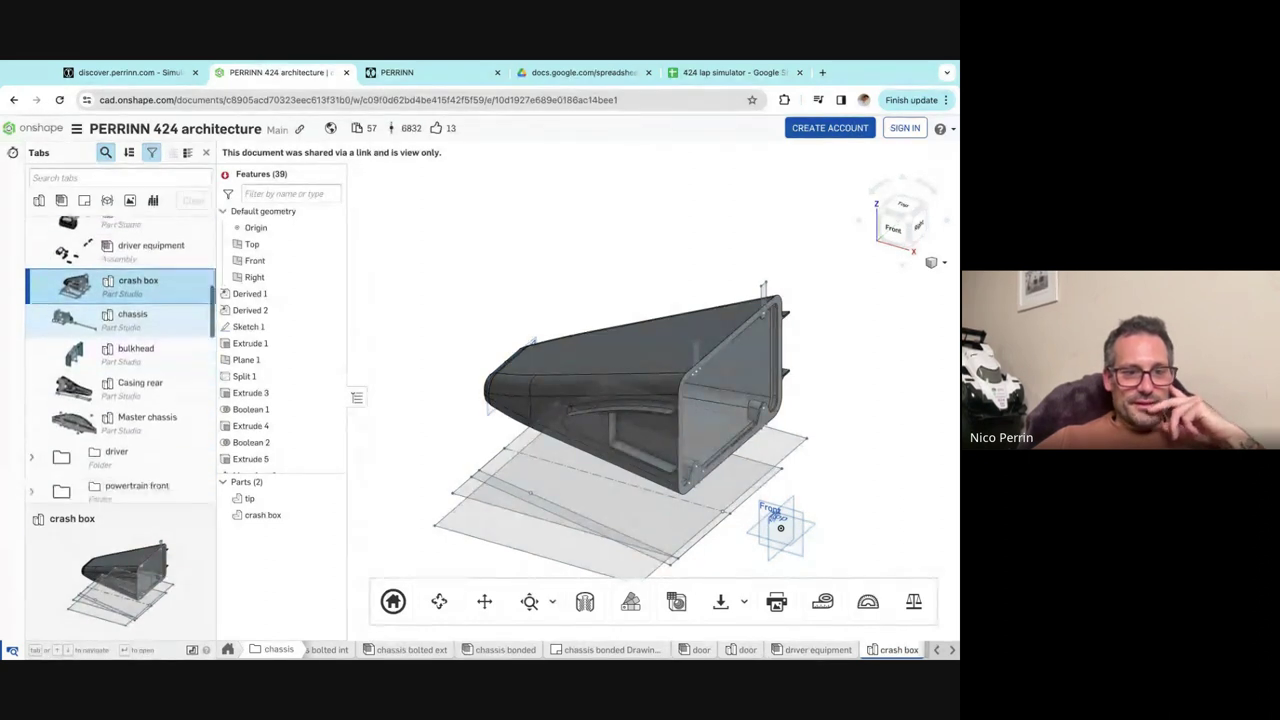
scroll(140, 330, "down", 6)
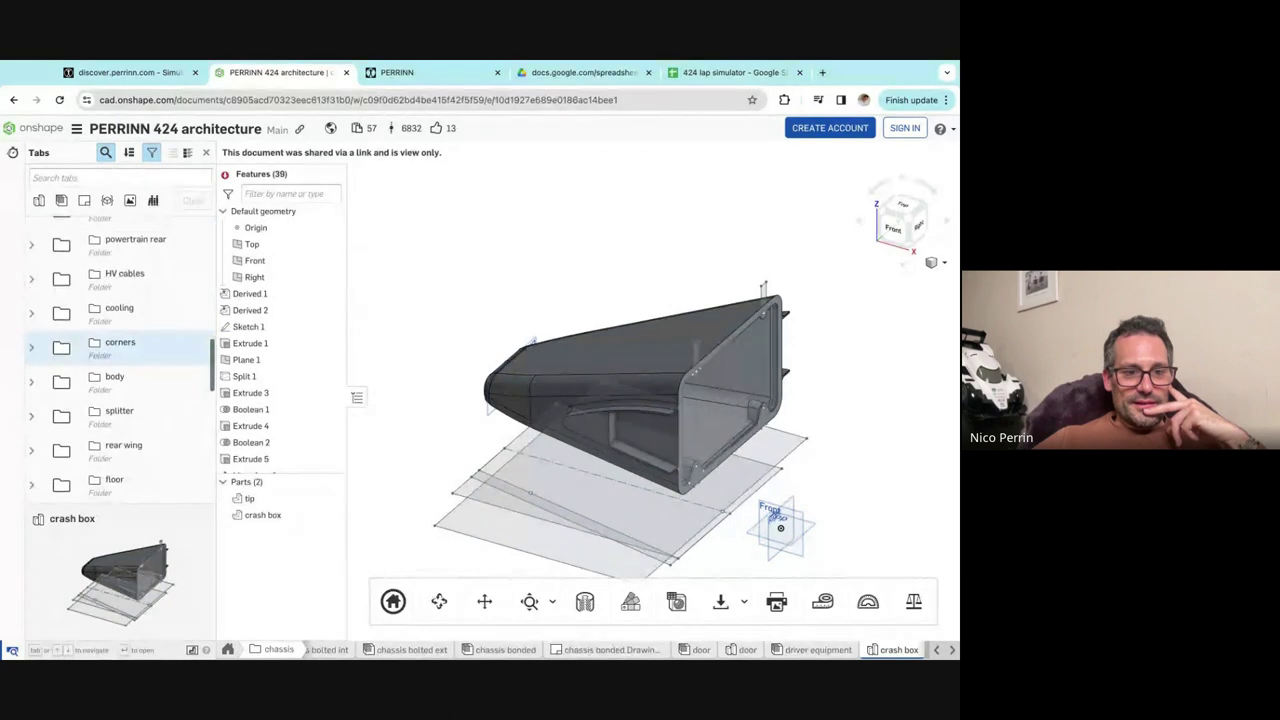
scroll(40, 355, "up", 1)
left_click(33, 334)
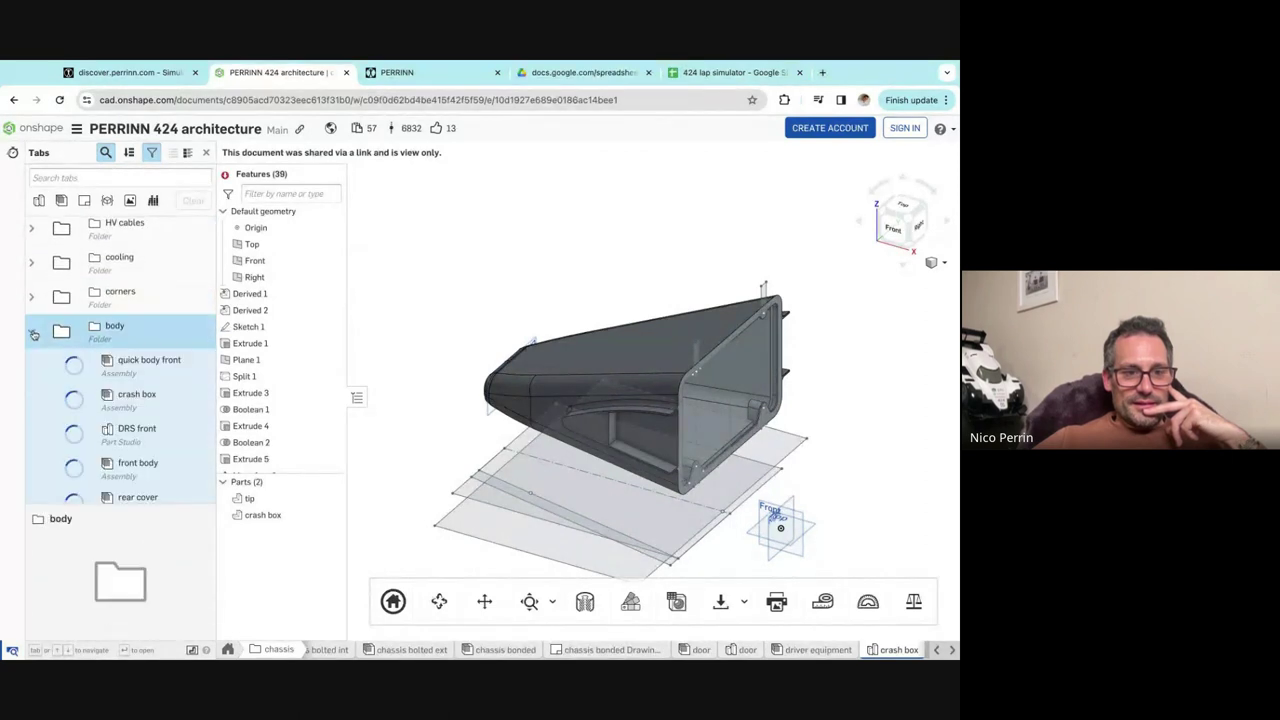
left_click(130, 362)
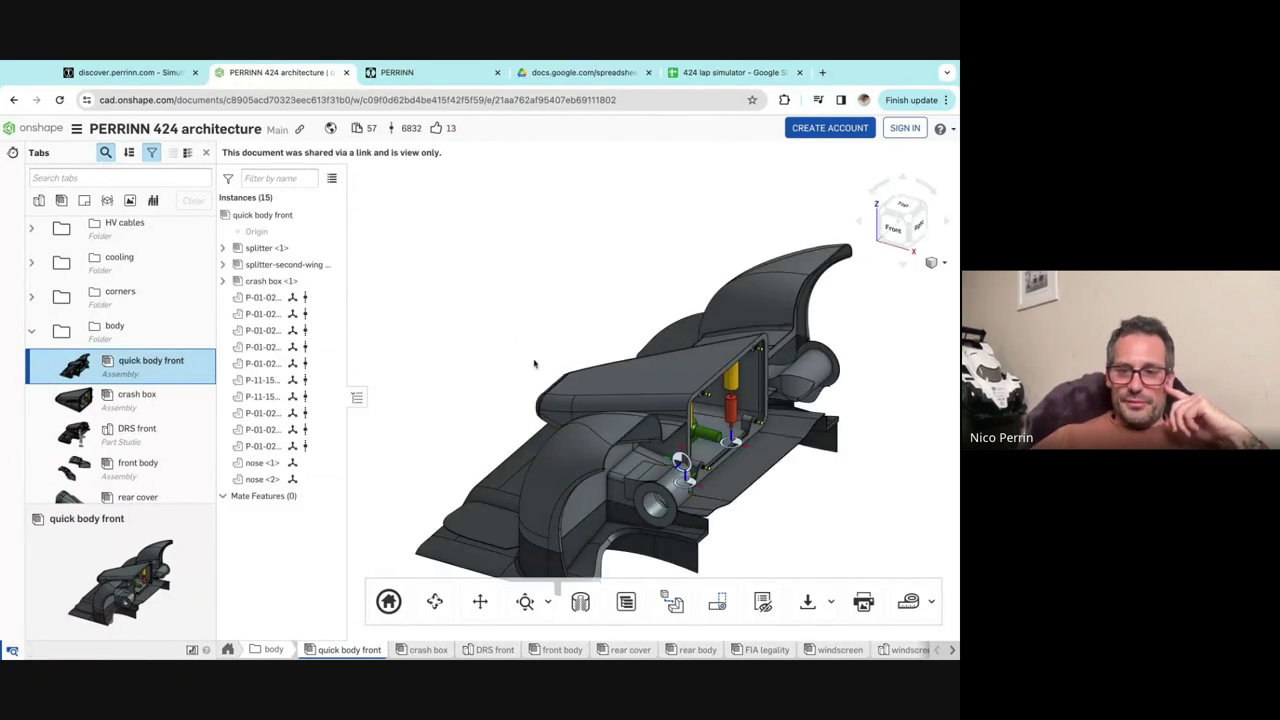
Examine the open rear end of the crash box in the quick body front assembly, including the coloured parts inside.
right_click_drag(535, 363, 697, 480)
scroll(715, 450, "up", 5)
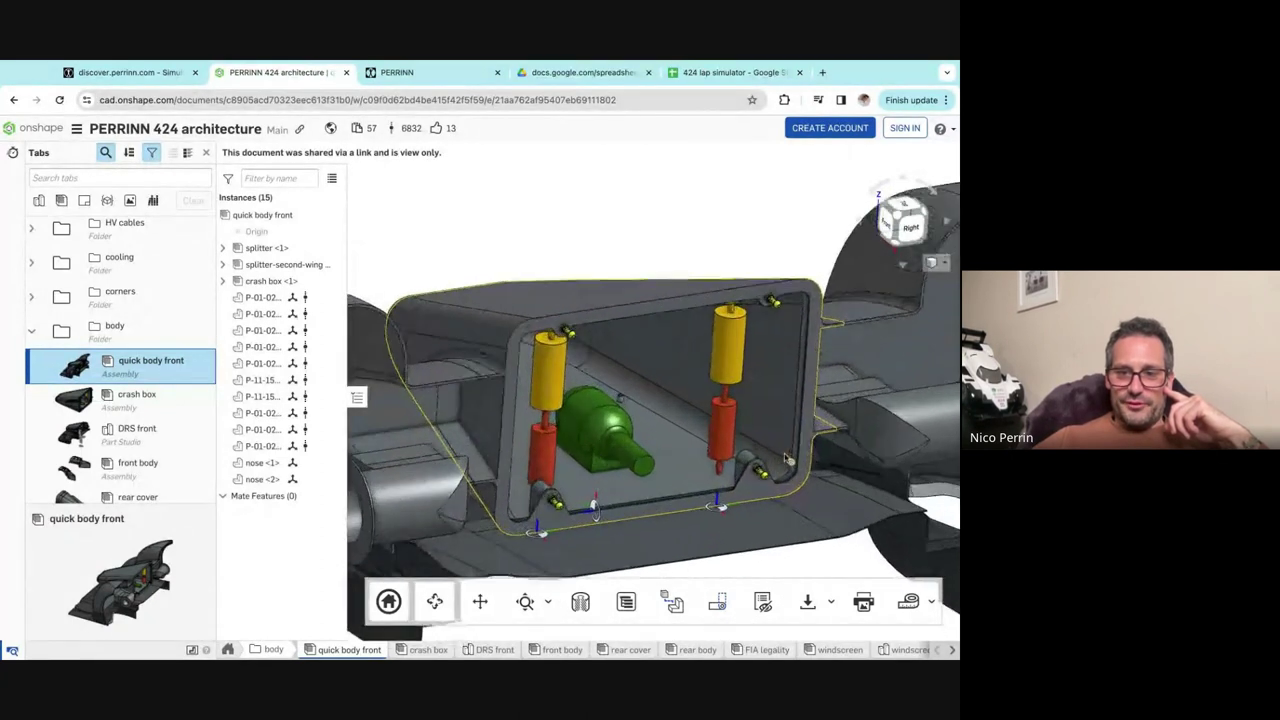
right_click_drag(749, 244, 686, 549)
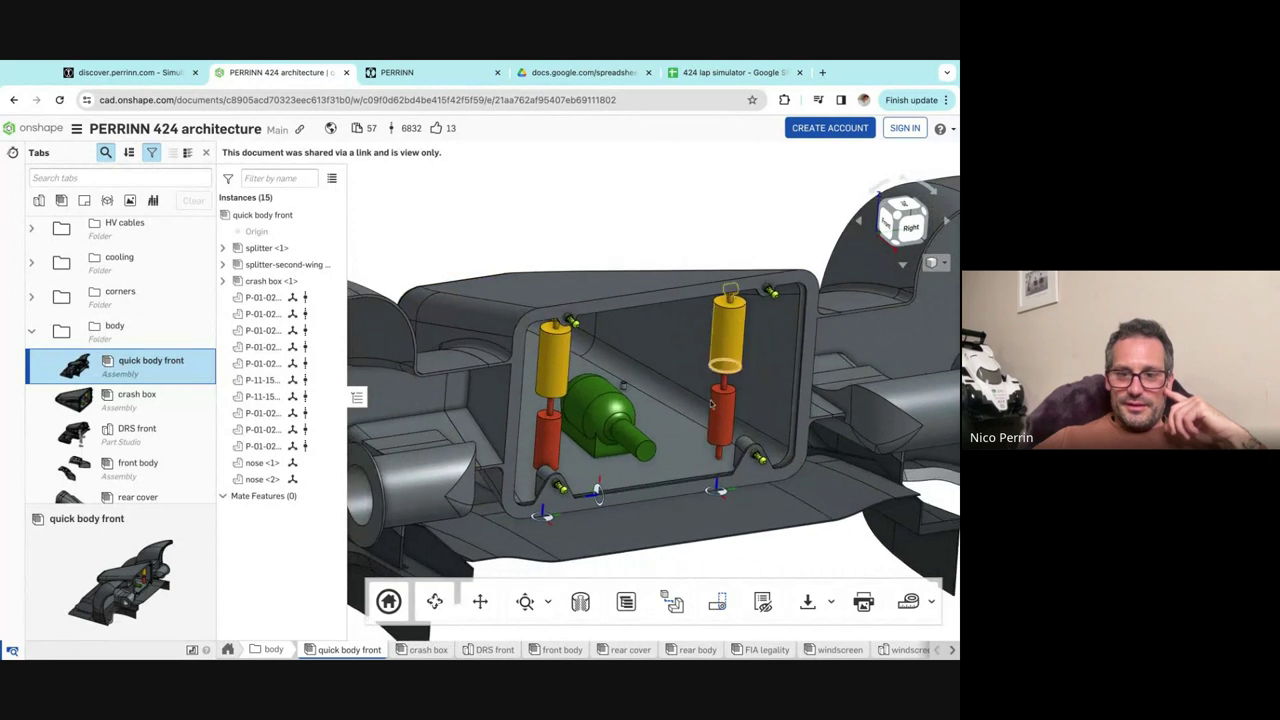
Isolate the splitter second wing beneath the crash box, examine it in the front view and at an angle, and exit the isolated view.
right_click(679, 523)
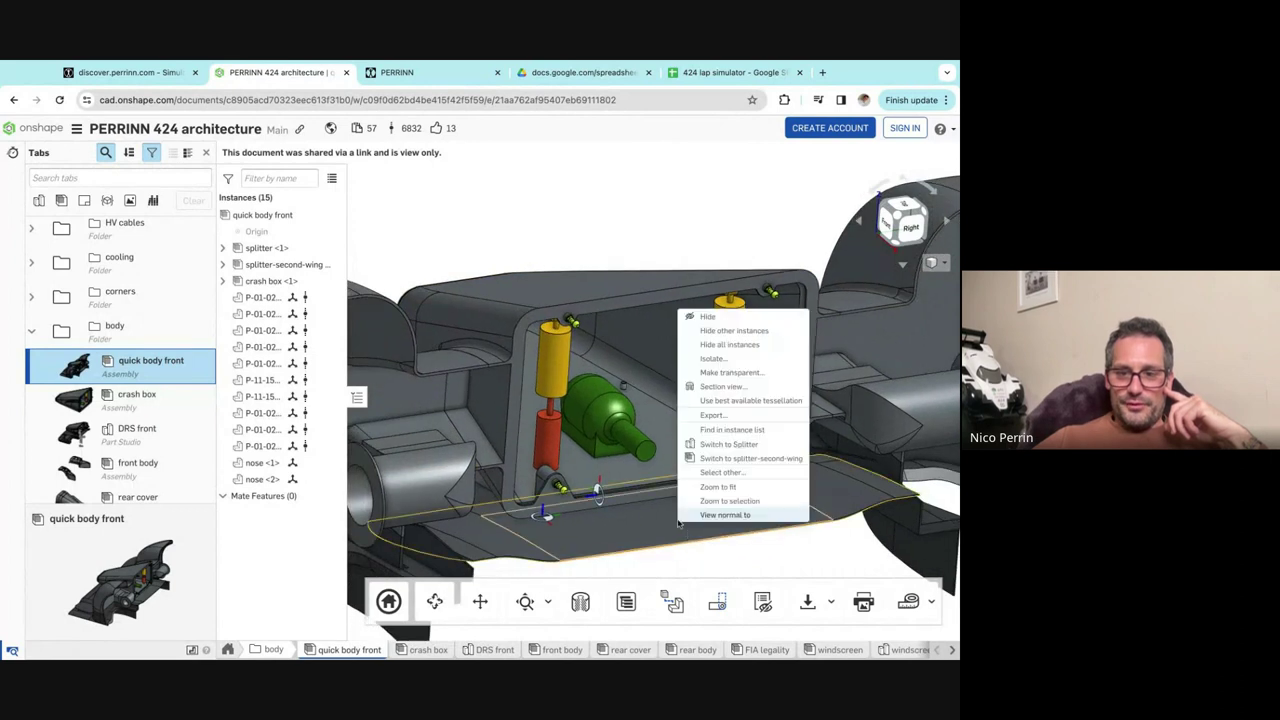
left_click(713, 358)
right_click_drag(708, 284, 582, 493)
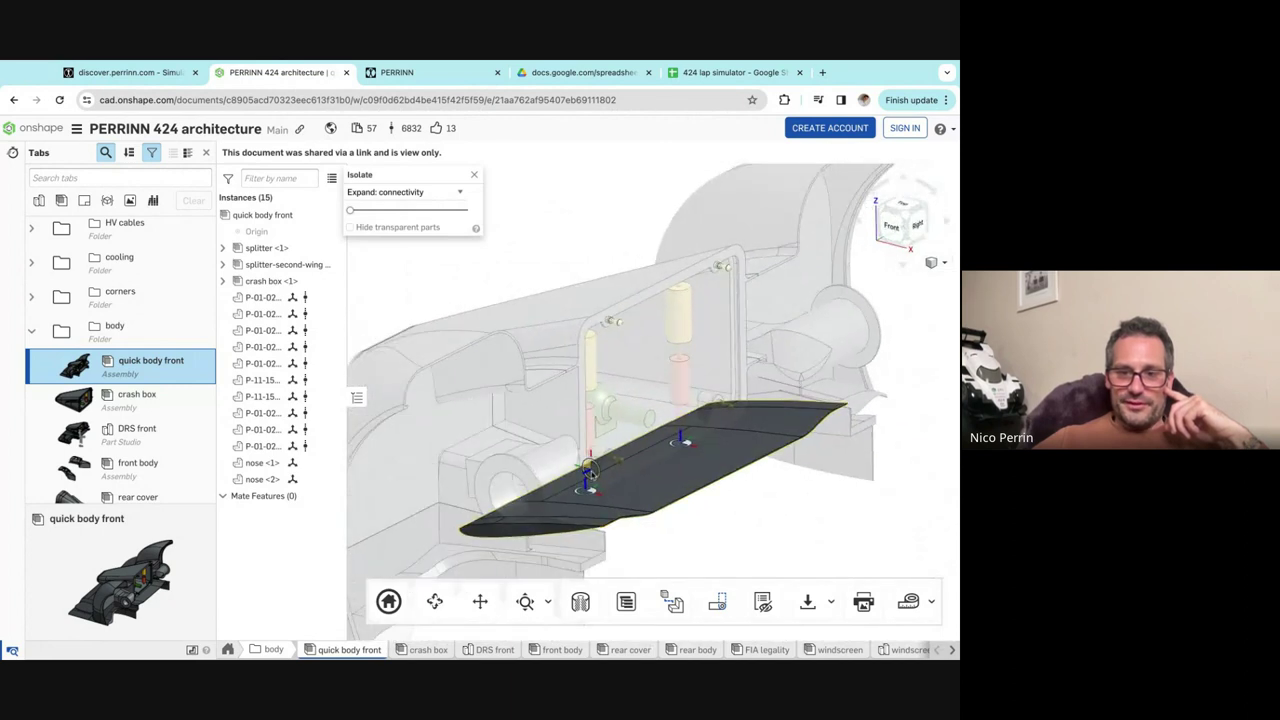
left_click(891, 226)
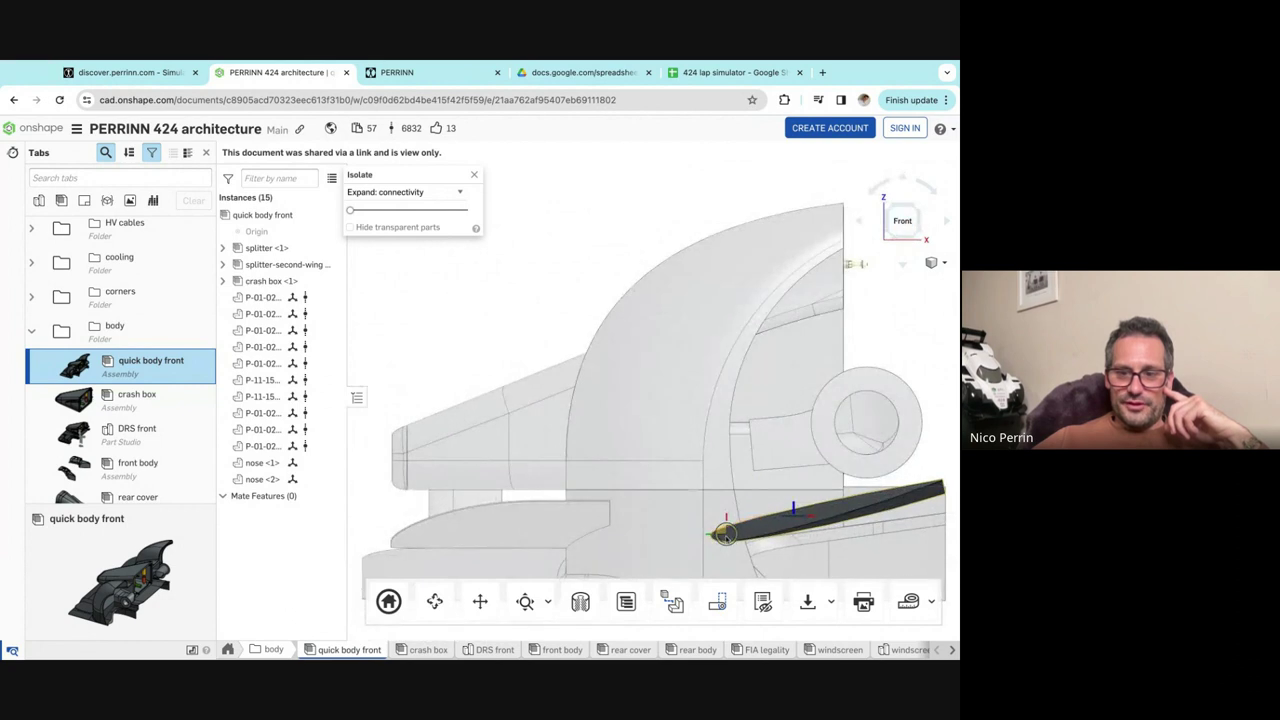
right_click_drag(725, 535, 906, 430)
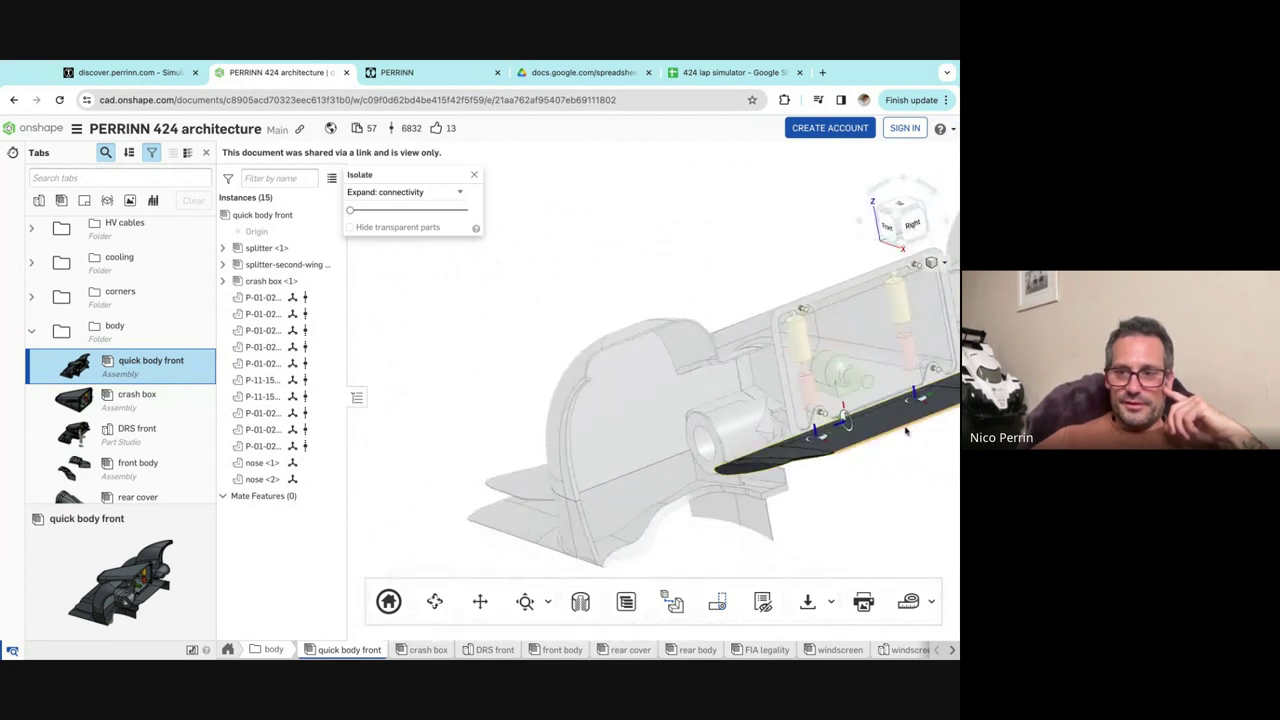
left_click(475, 175)
Inspect the green, red and yellow components inside the crash box, and view the front body from the rear and the nose side.
right_click_drag(760, 380, 840, 360)
scroll(948, 345, "up", 3)
scroll(948, 345, "up", 2)
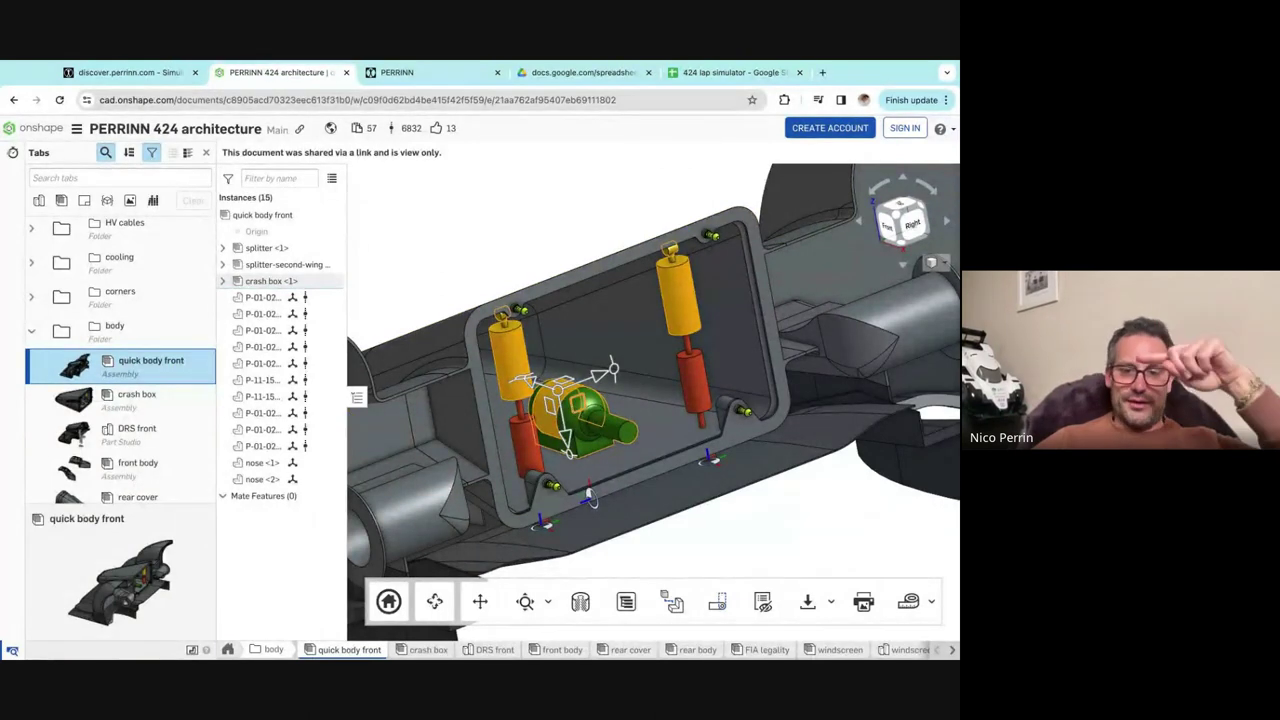
left_click(522, 440)
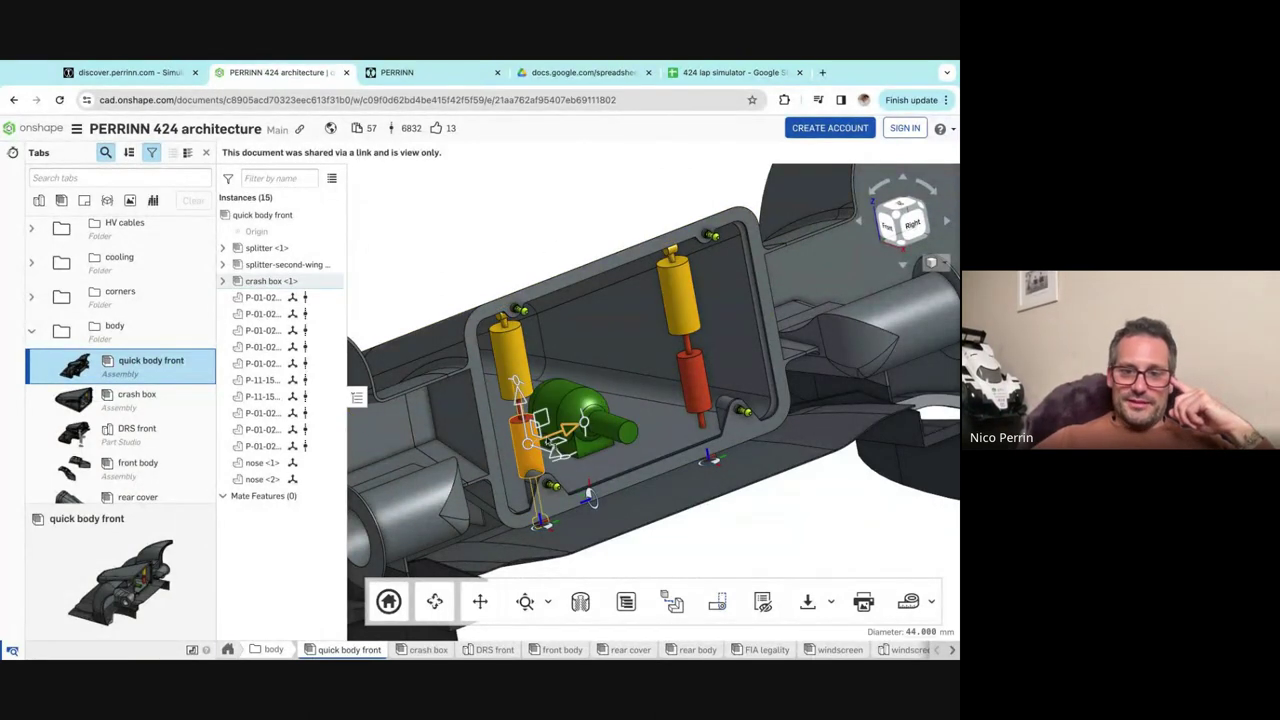
left_click(697, 395)
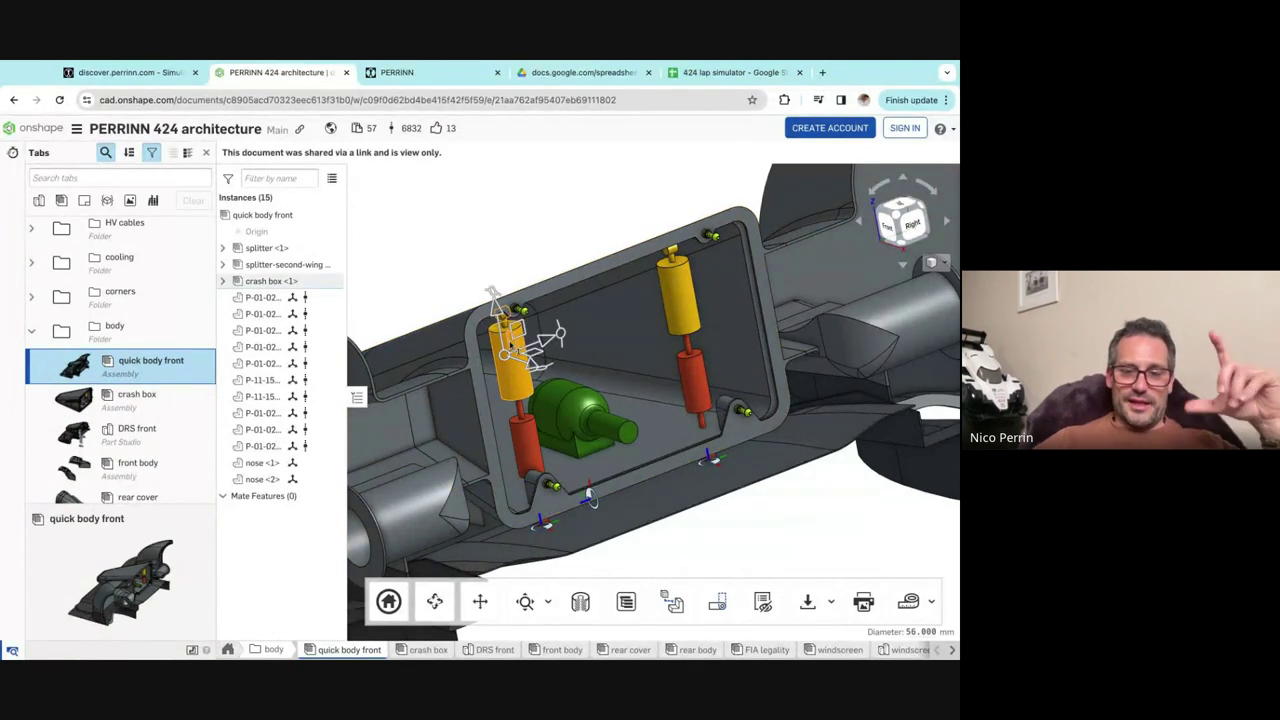
right_click_drag(620, 197, 663, 506)
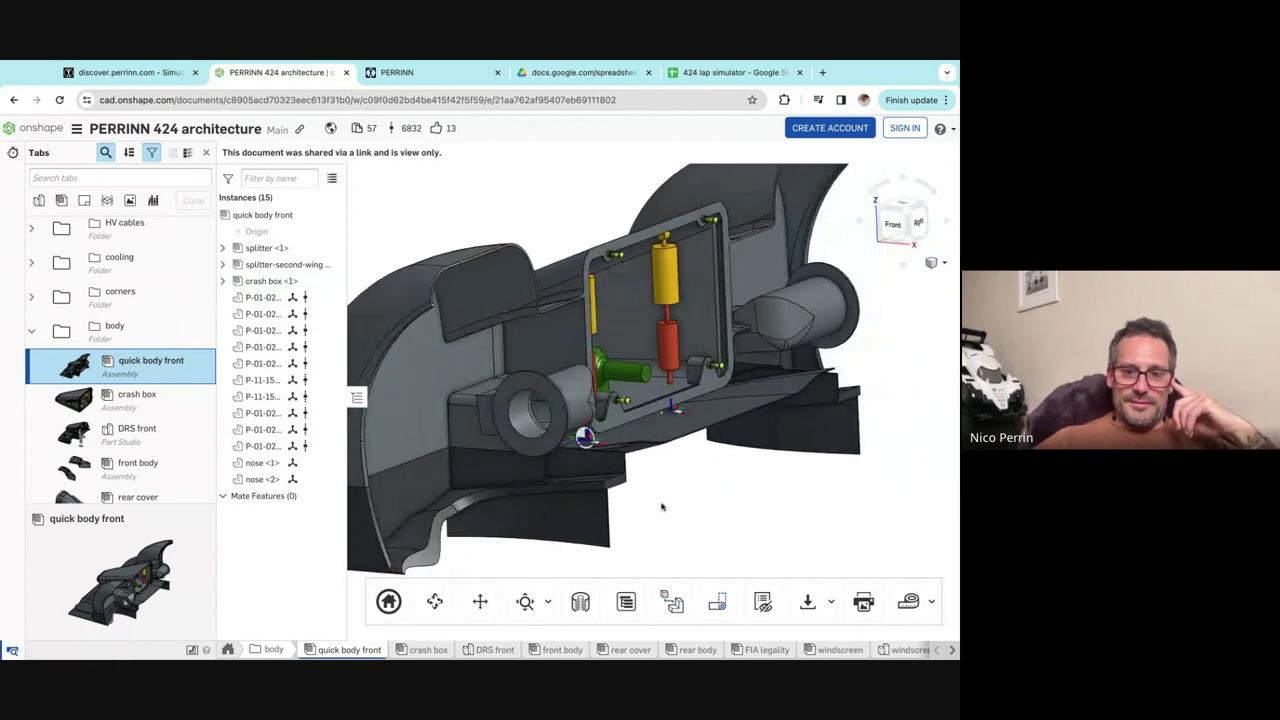
left_click(526, 417)
left_click(726, 478)
right_click_drag(726, 478, 622, 358)
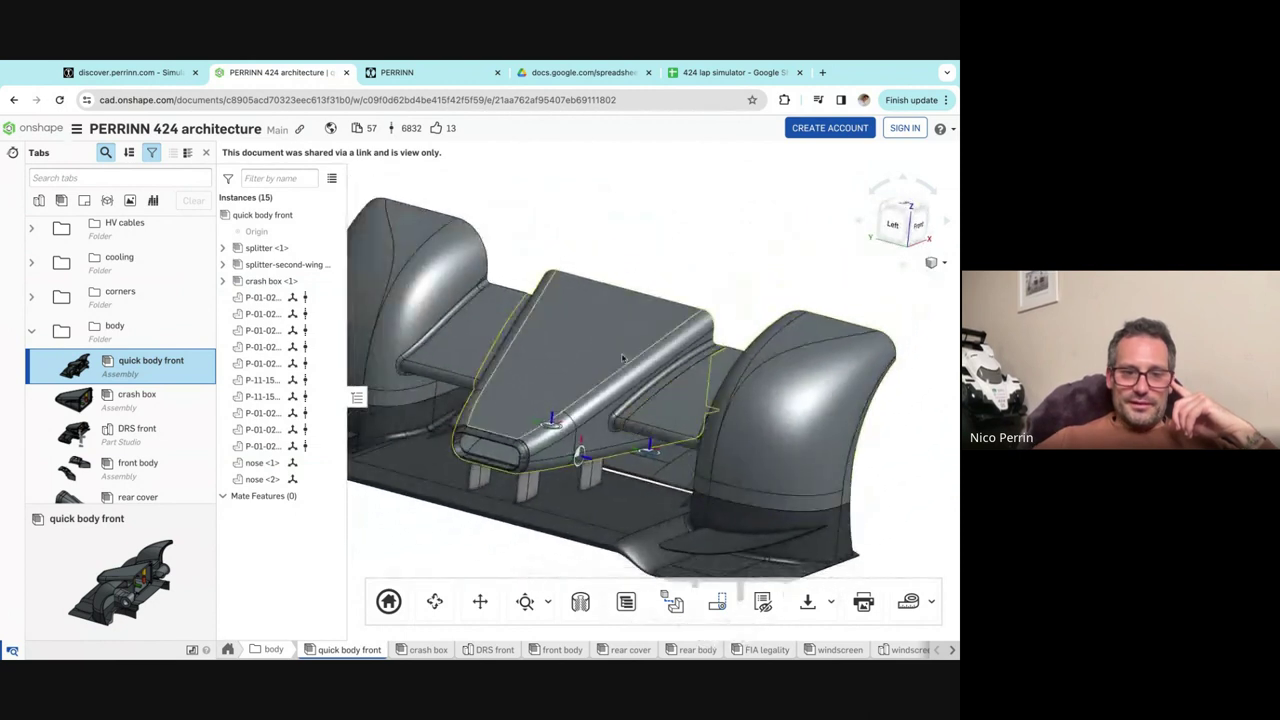
Open the door assembly from the chassis folder and examine both doors from several angles.
scroll(166, 248, "up", 5)
scroll(166, 248, "up", 5)
scroll(155, 290, "up", 2)
scroll(116, 378, "down", 2)
left_click(120, 384)
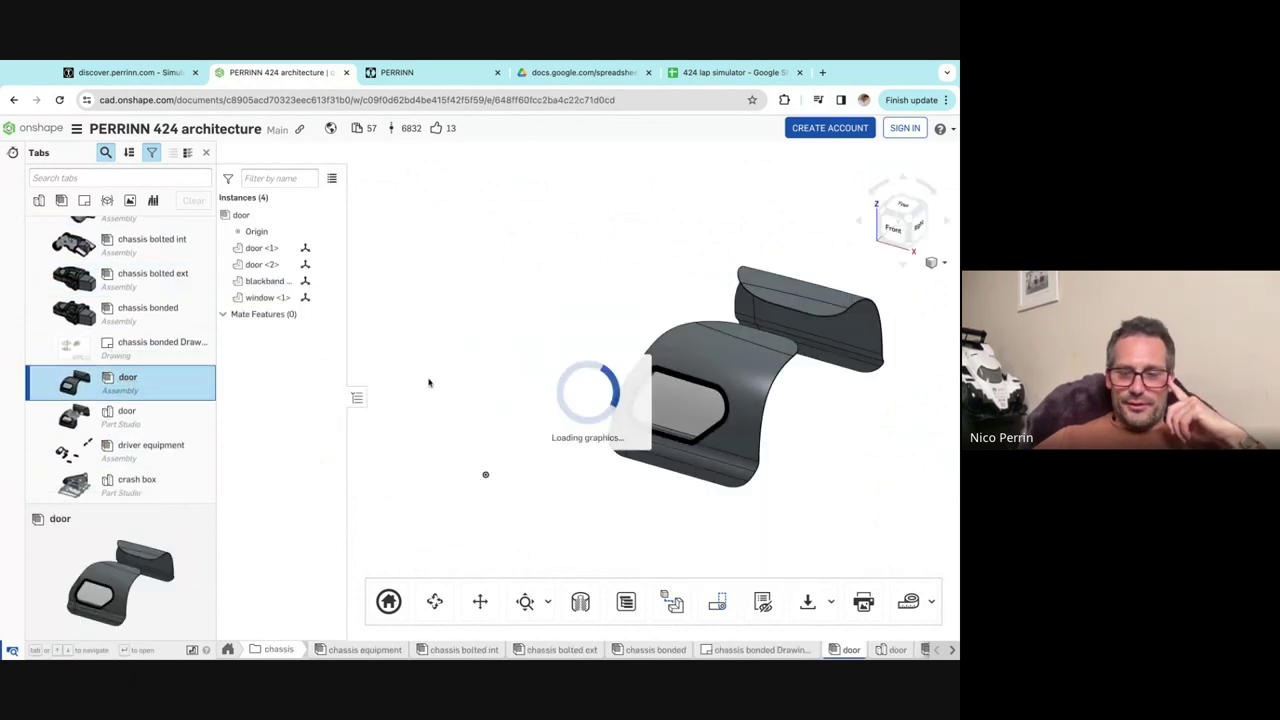
key("Left")
key("Left")
key("Left")
key("Left")
key("Left")
key("Left")
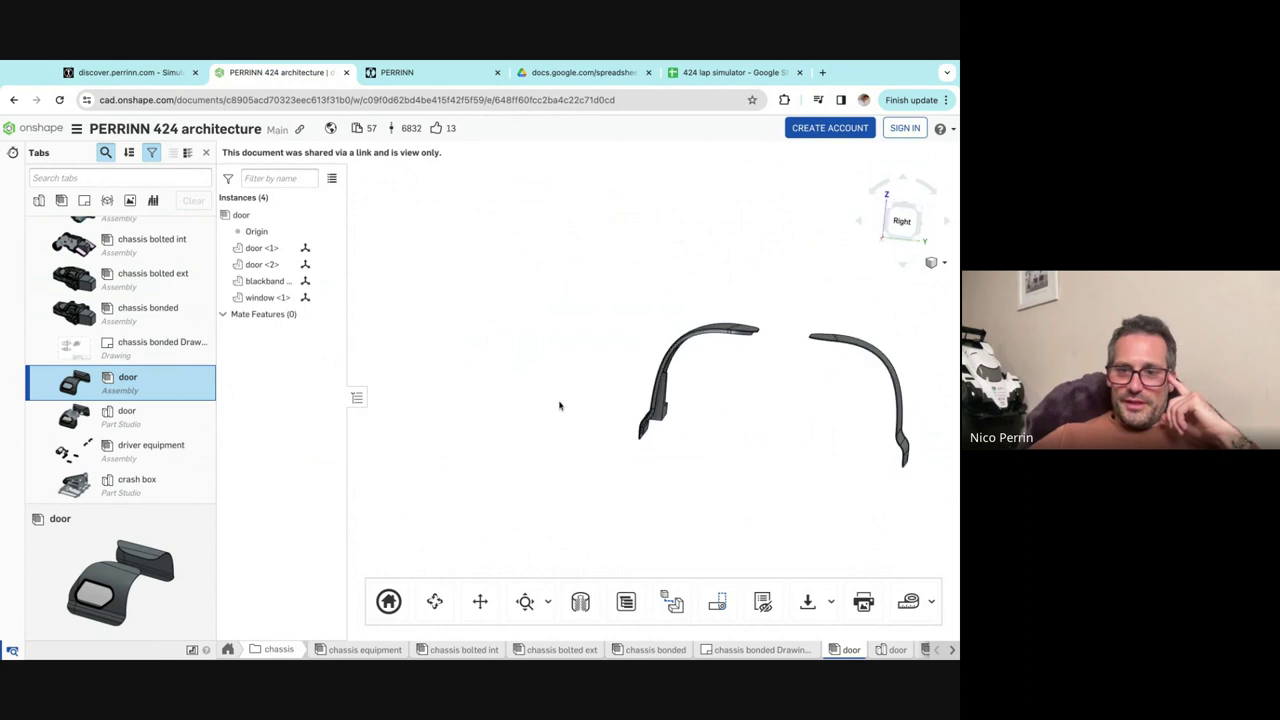
key("Up")
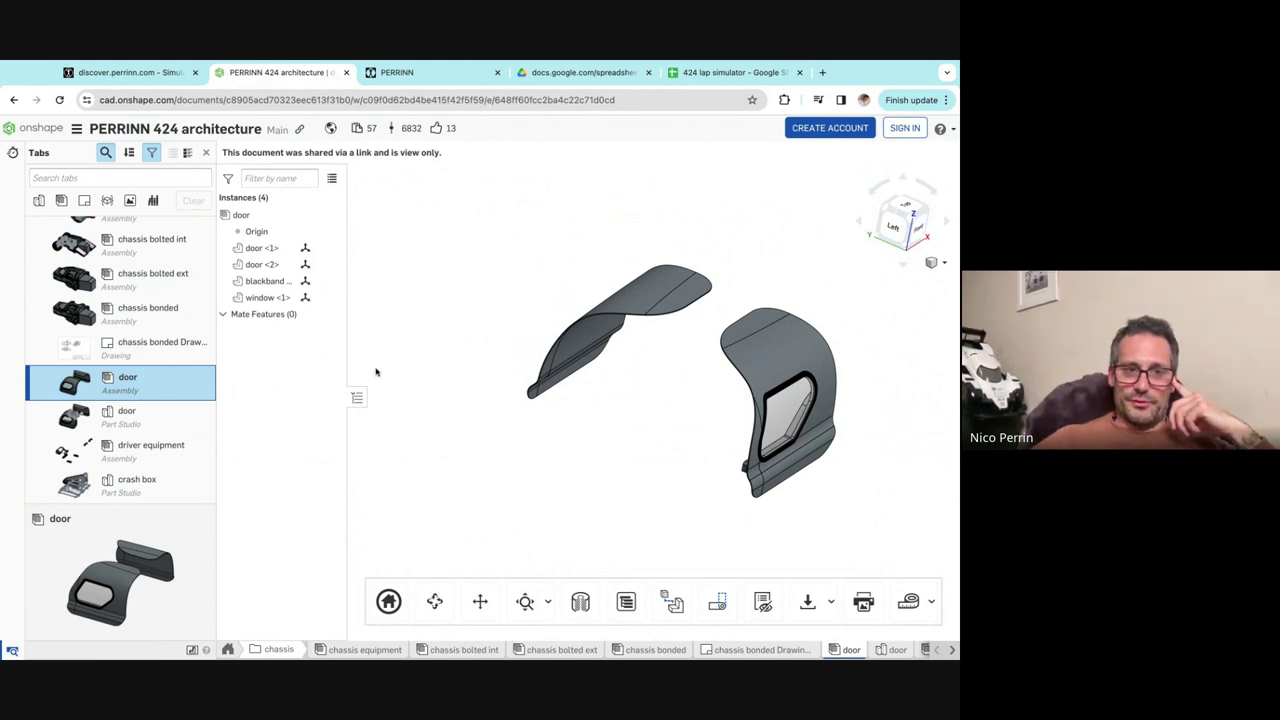
Open the chassis bolted ext assembly from the chassis folder and take a close look at the door with the window.
key("Up")
key("Up")
key("Up")
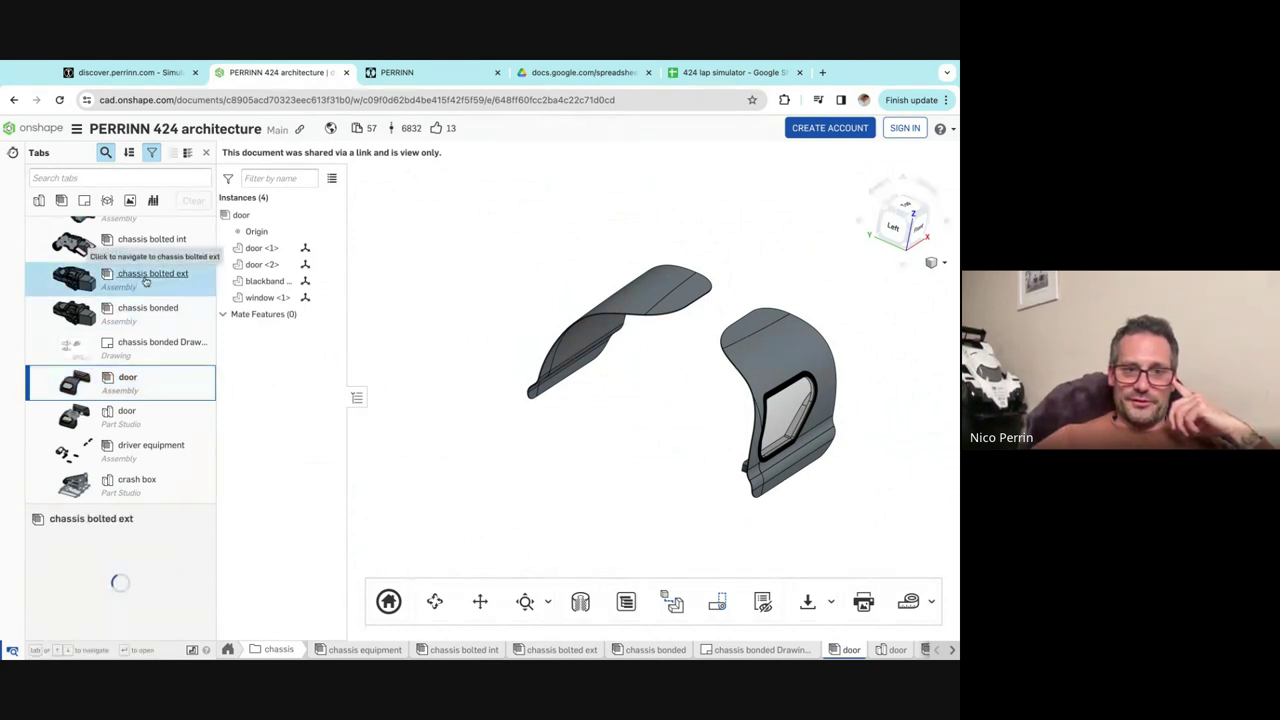
key("Return")
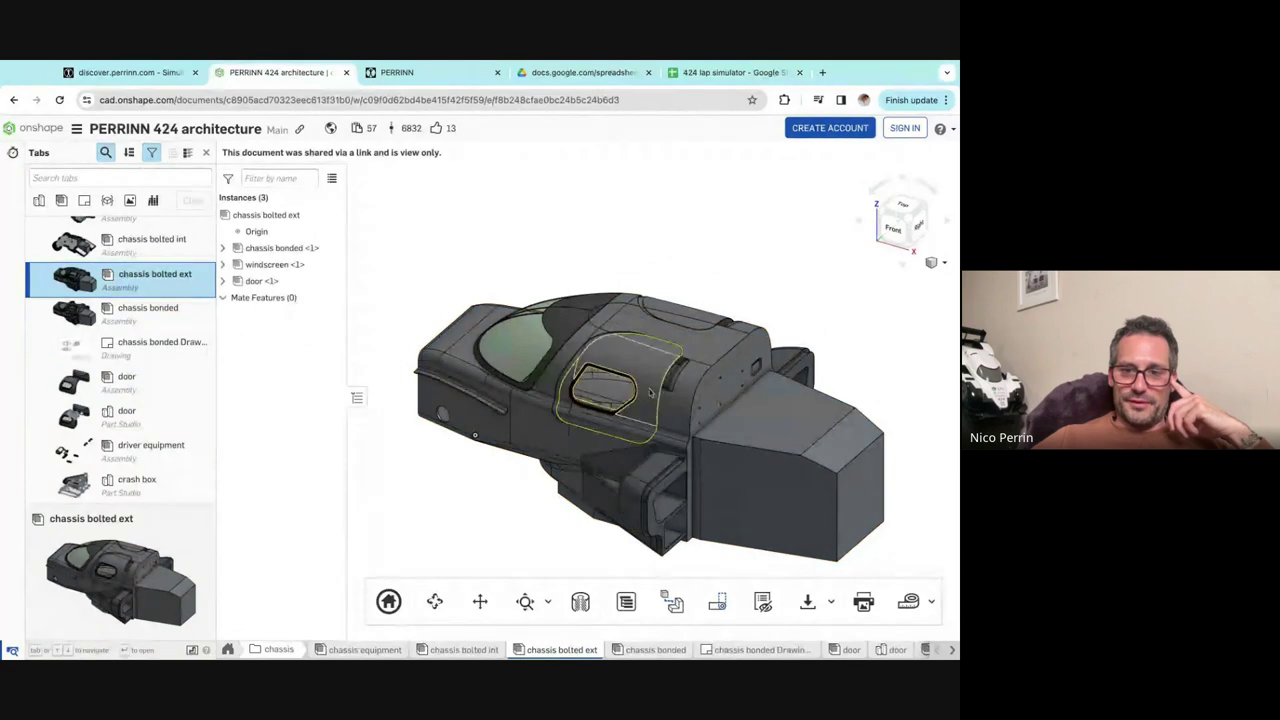
scroll(650, 394, "up", 3)
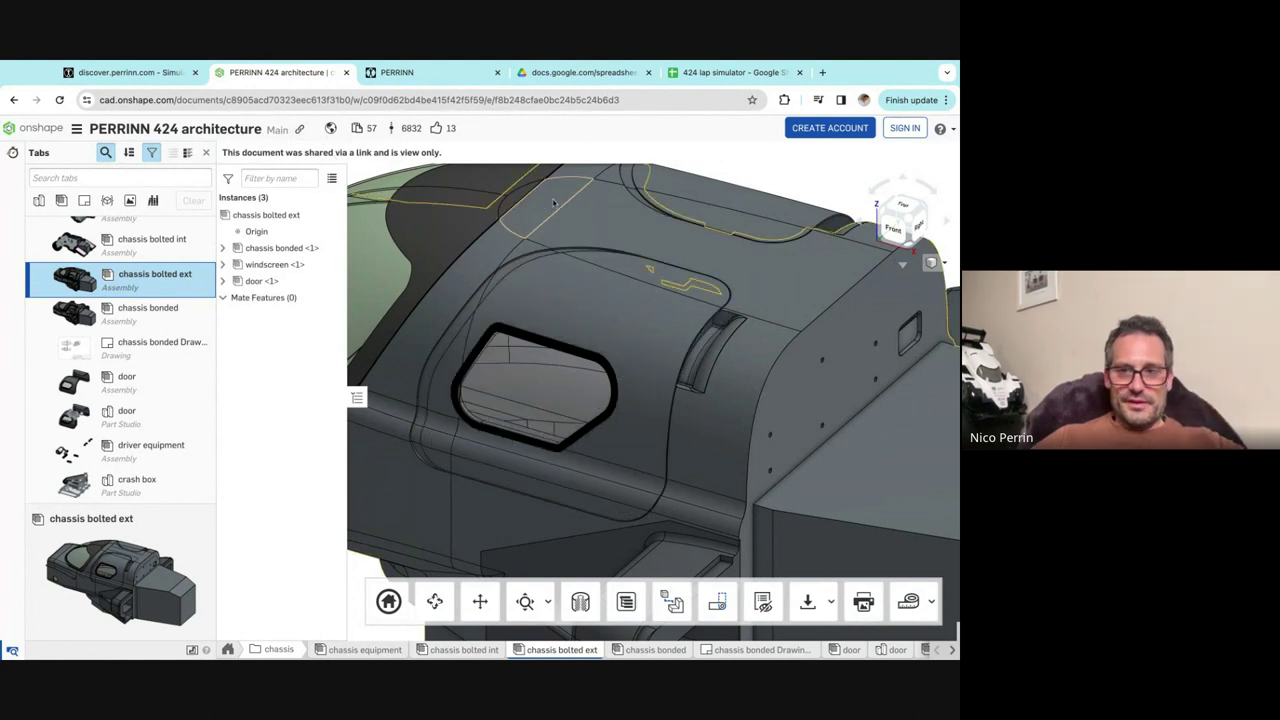
Select the door's outer face, slide the door back and forth along the car's length to a -2 mm offset, and clear the selection.
left_click(624, 330)
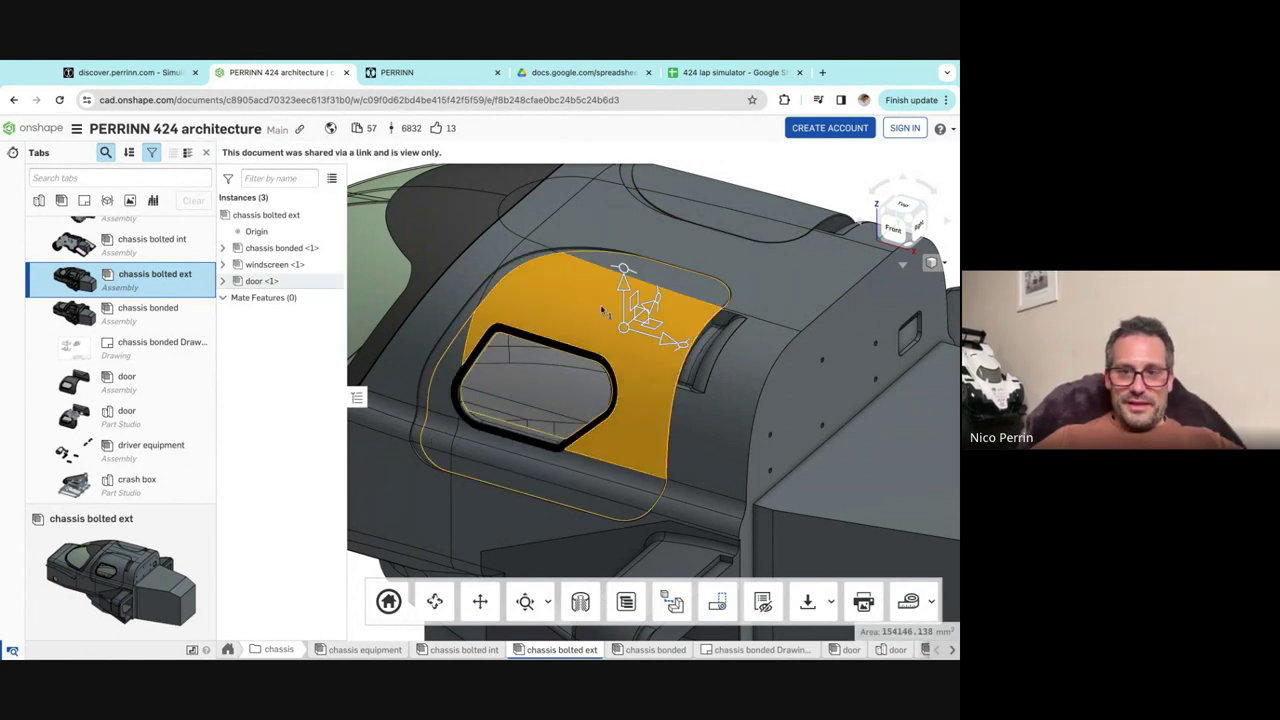
left_click_drag(662, 343, 741, 379)
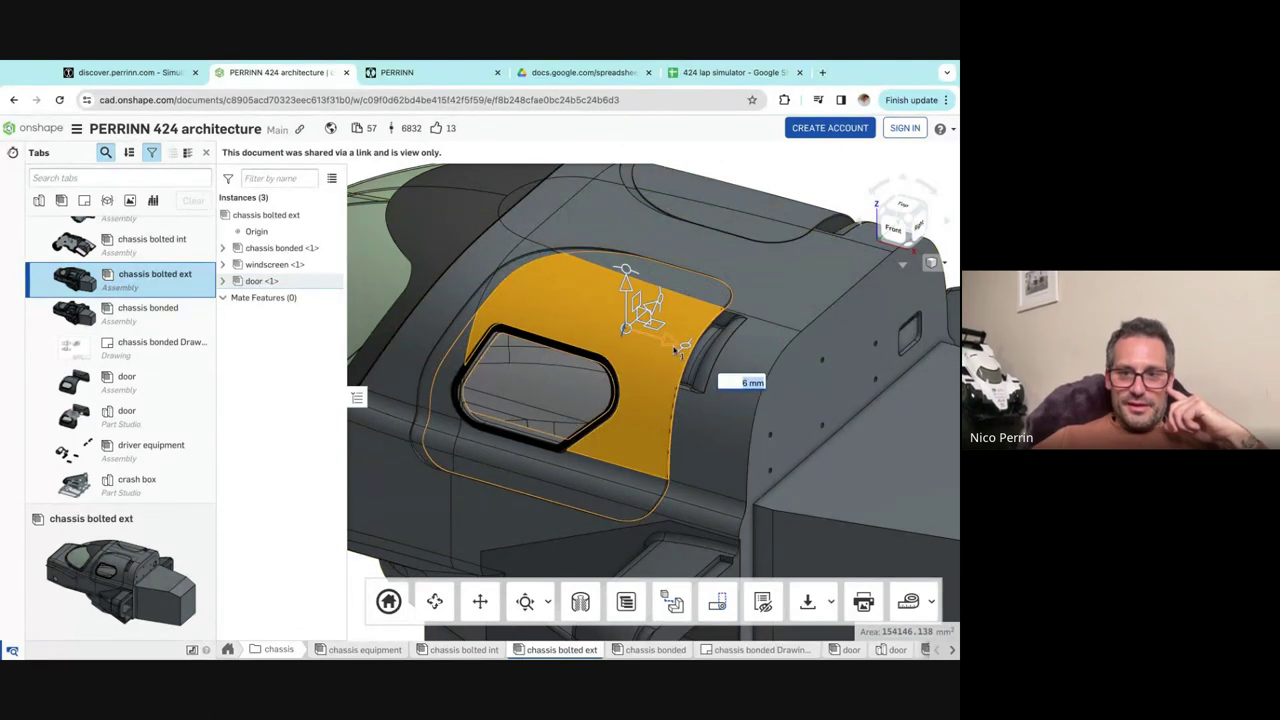
left_click_drag(672, 348, 672, 342)
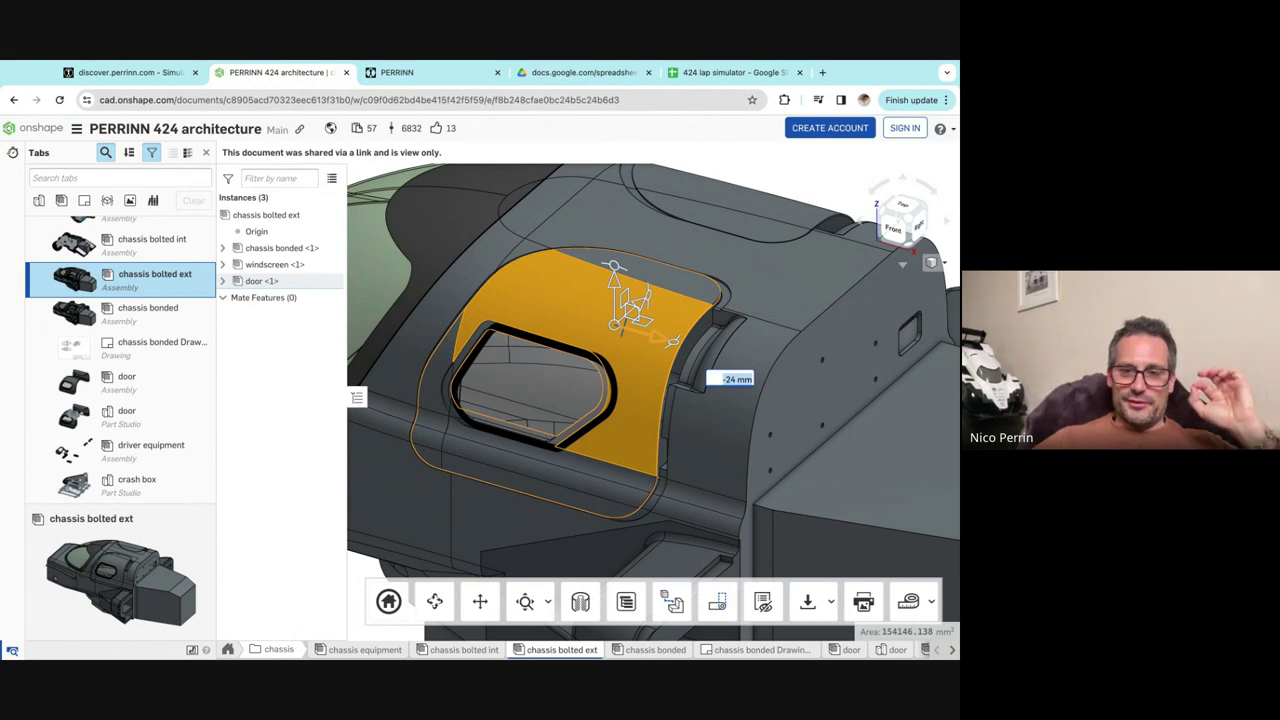
key("BackSpace")
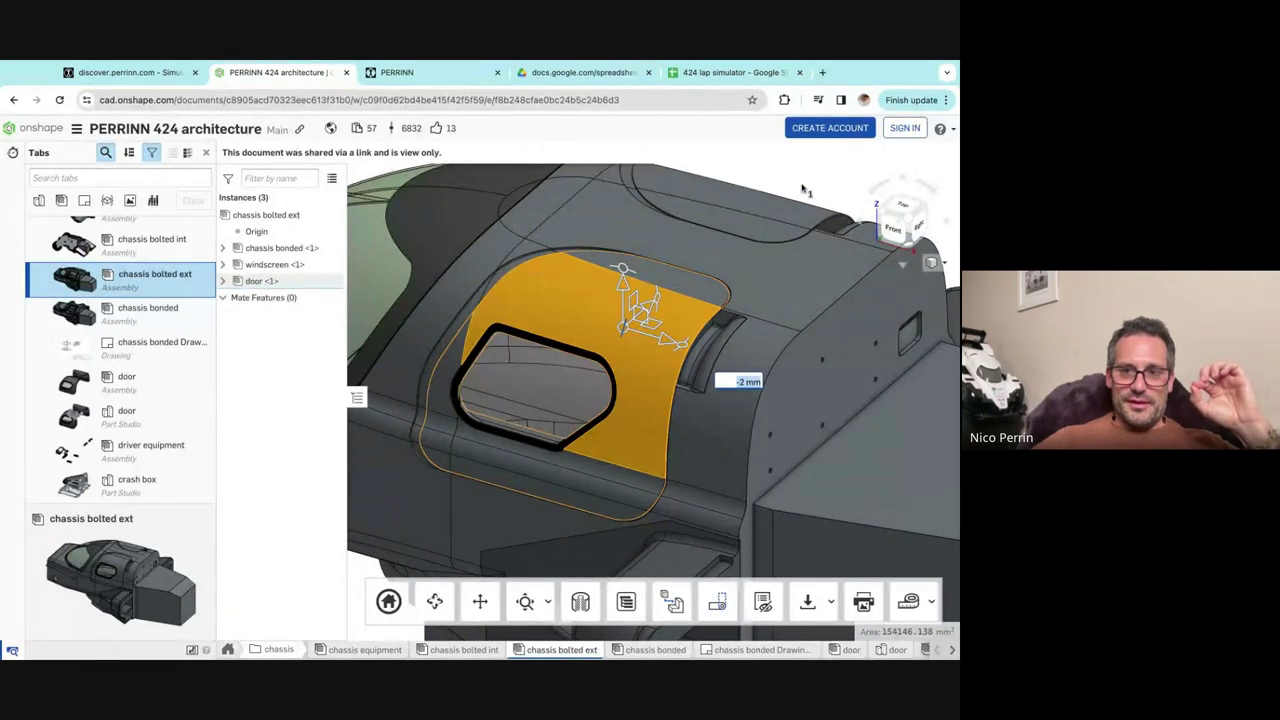
right_click_drag(595, 357, 664, 283)
left_click(715, 222)
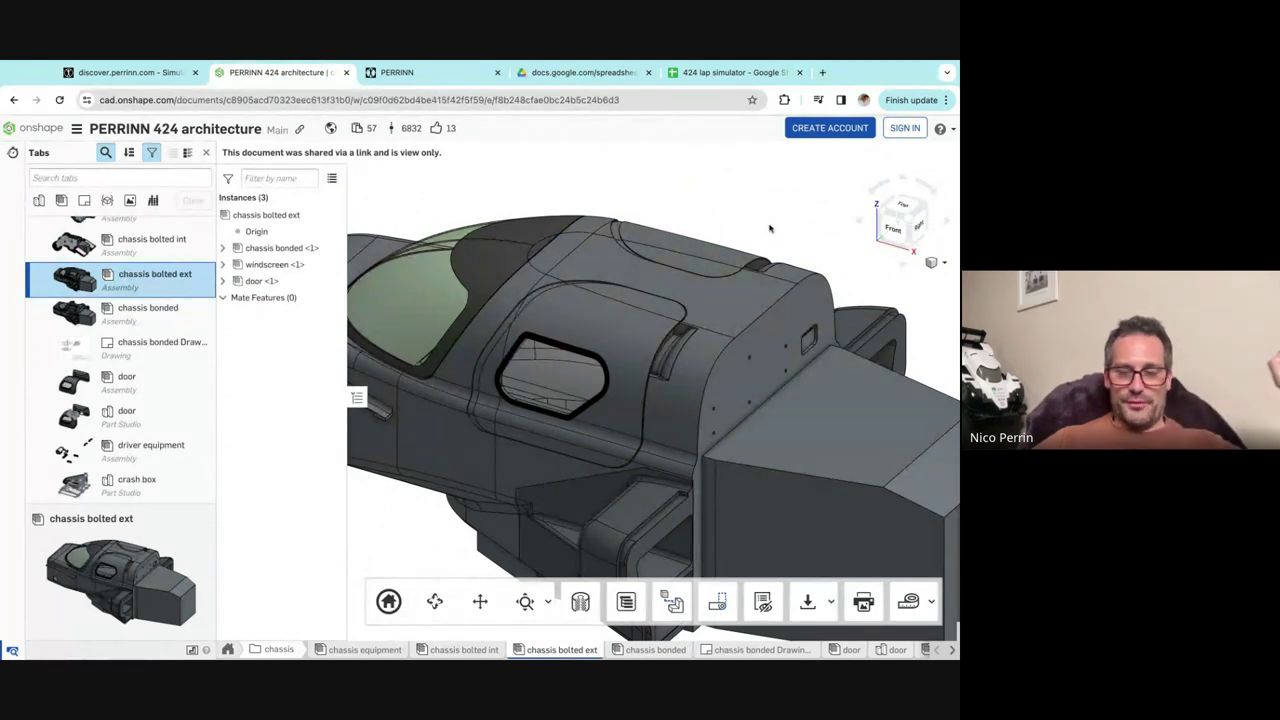
Isolate the windowed door in the chassis bolted ext assembly, examine it from behind the chassis, and end the isolation.
right_click_drag(785, 235, 661, 343)
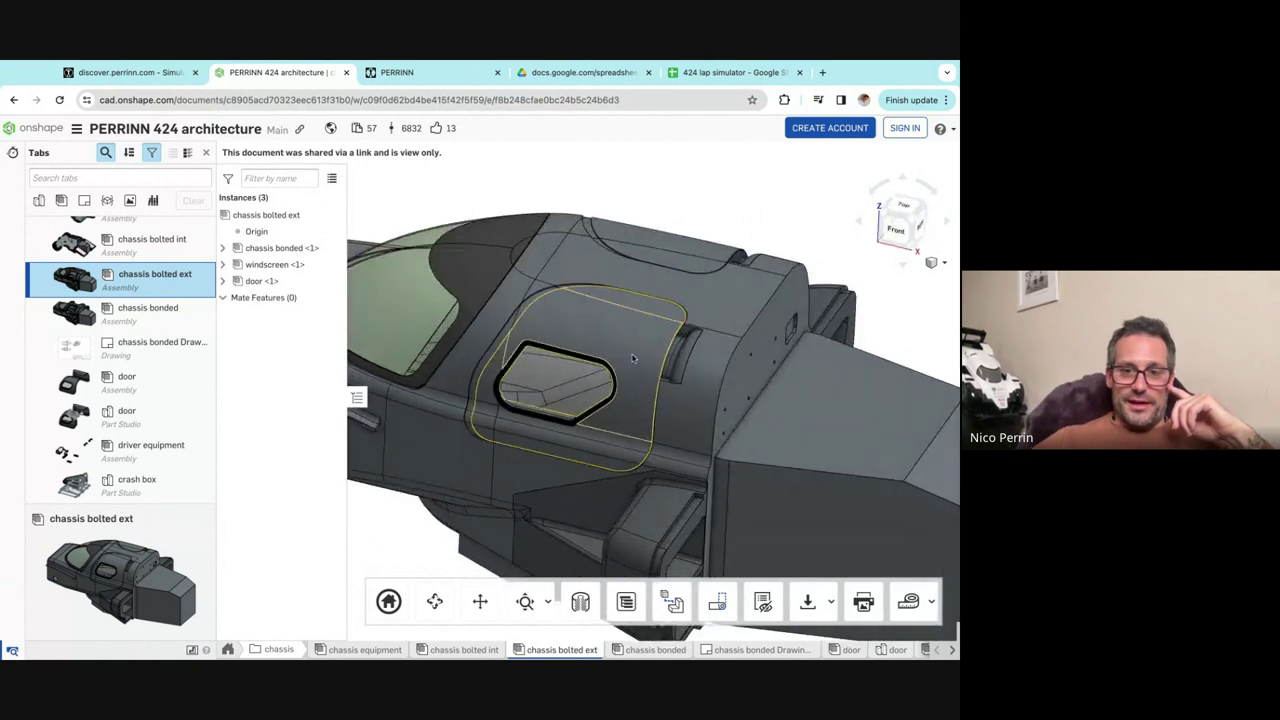
left_click(632, 358)
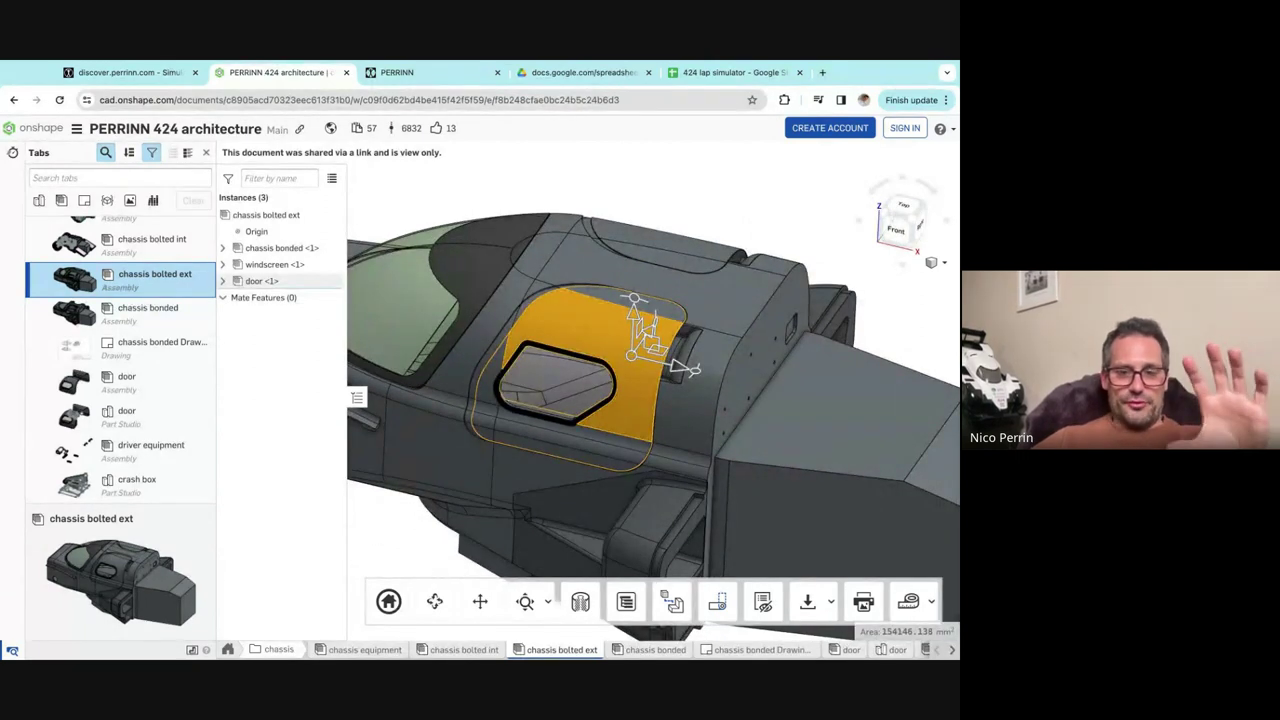
right_click(632, 381)
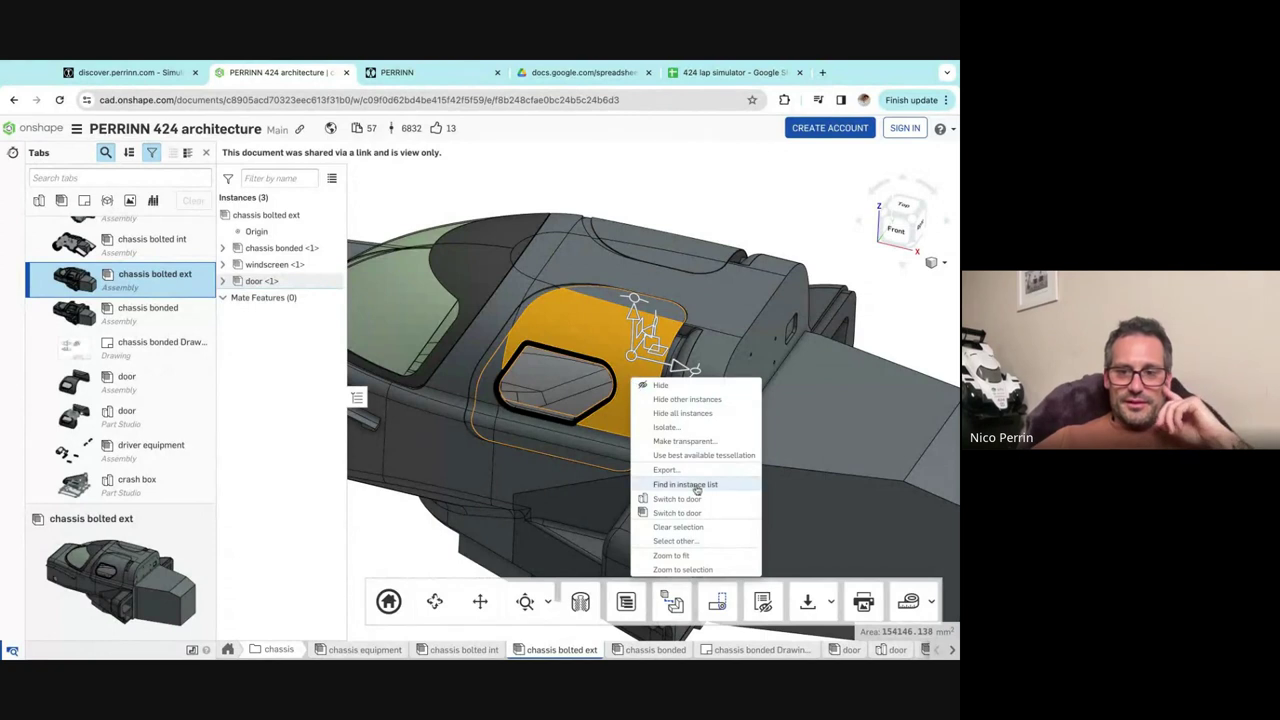
left_click(704, 428)
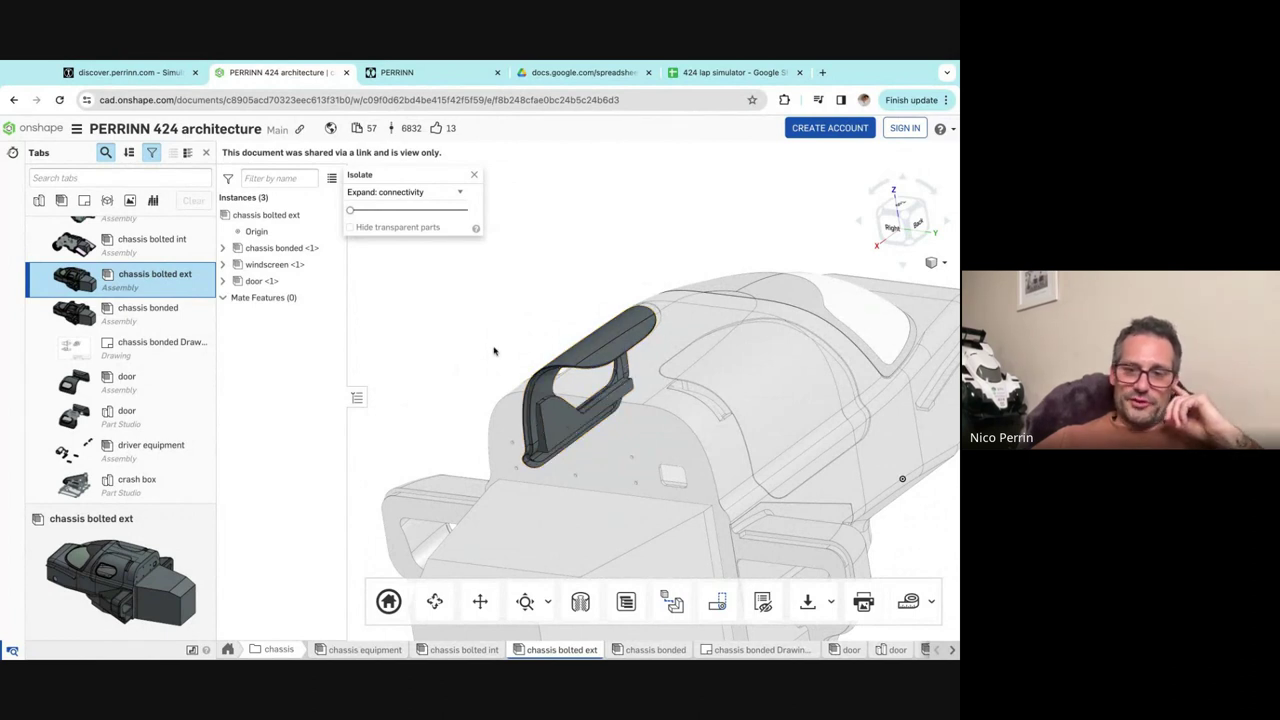
left_click(477, 177)
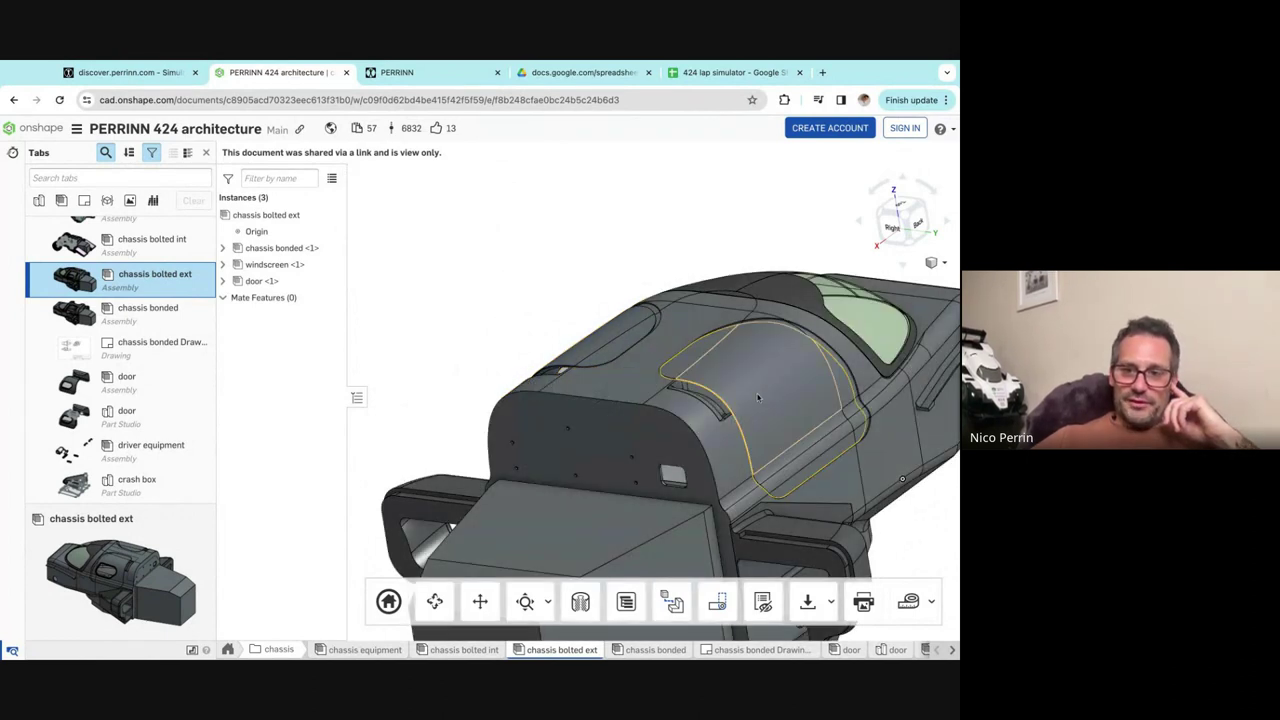
Isolate the windowless door on the other side, examine it, end the isolation, and view the whole chassis from below and isometrically.
right_click(758, 398)
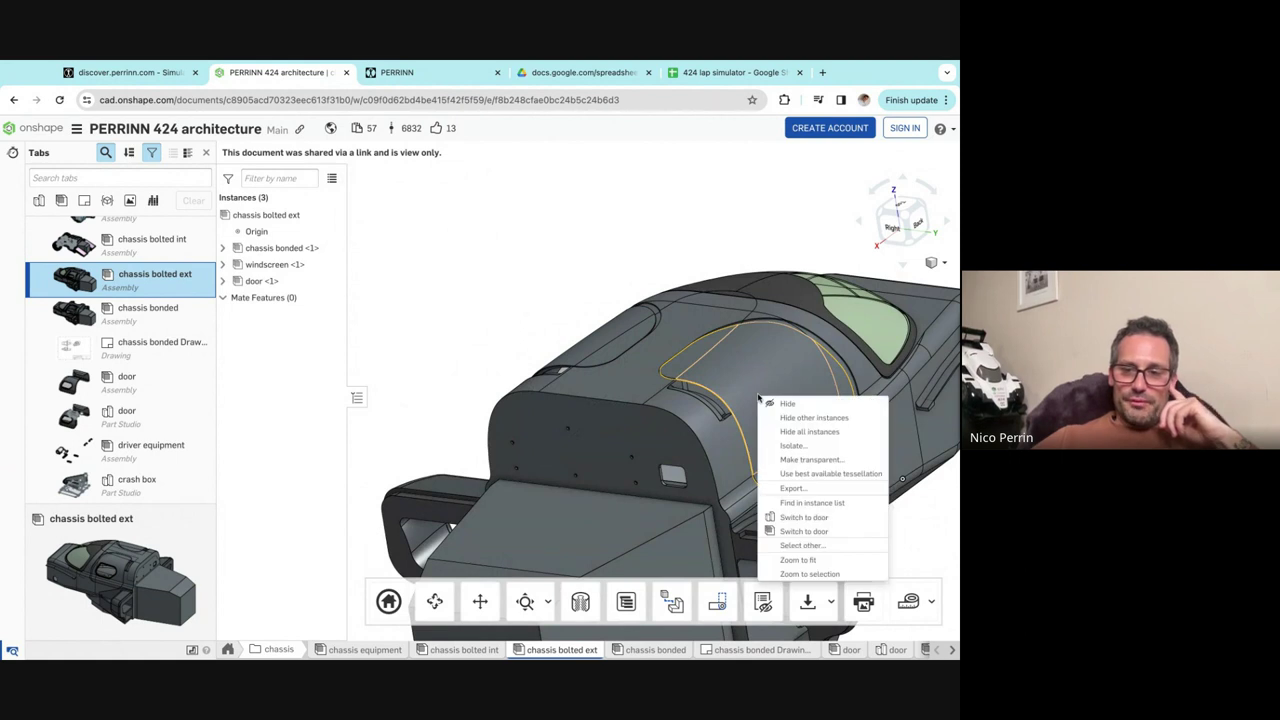
left_click(801, 447)
mouse_move(700, 463)
right_mouse_down()
mouse_move(714, 457)
mouse_move(700, 468)
right_mouse_up()
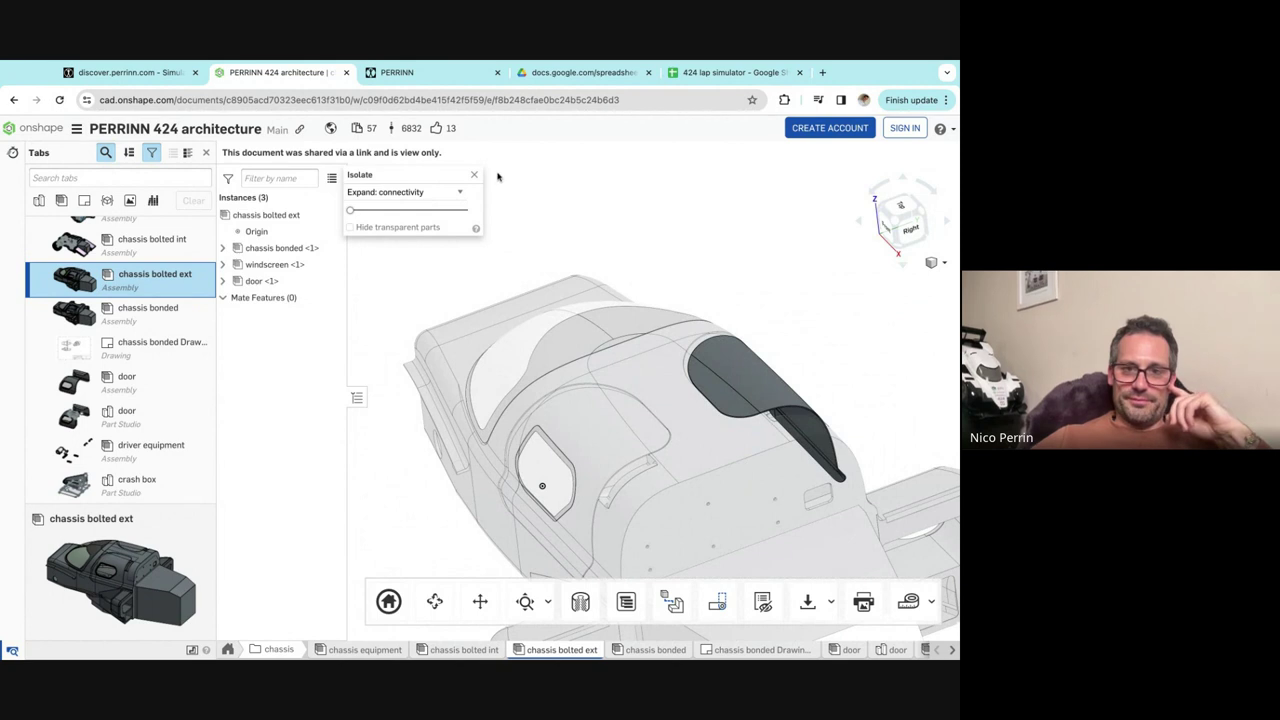
left_click(477, 177)
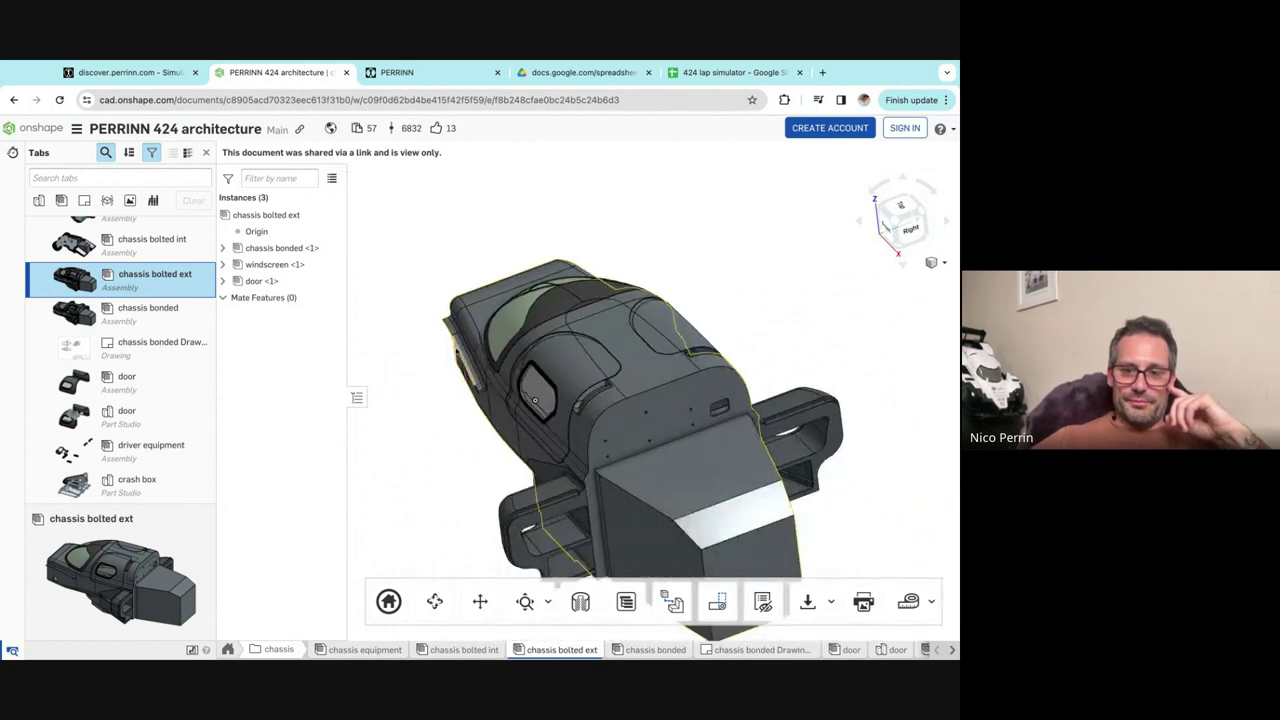
right_click_drag(418, 456, 683, 306)
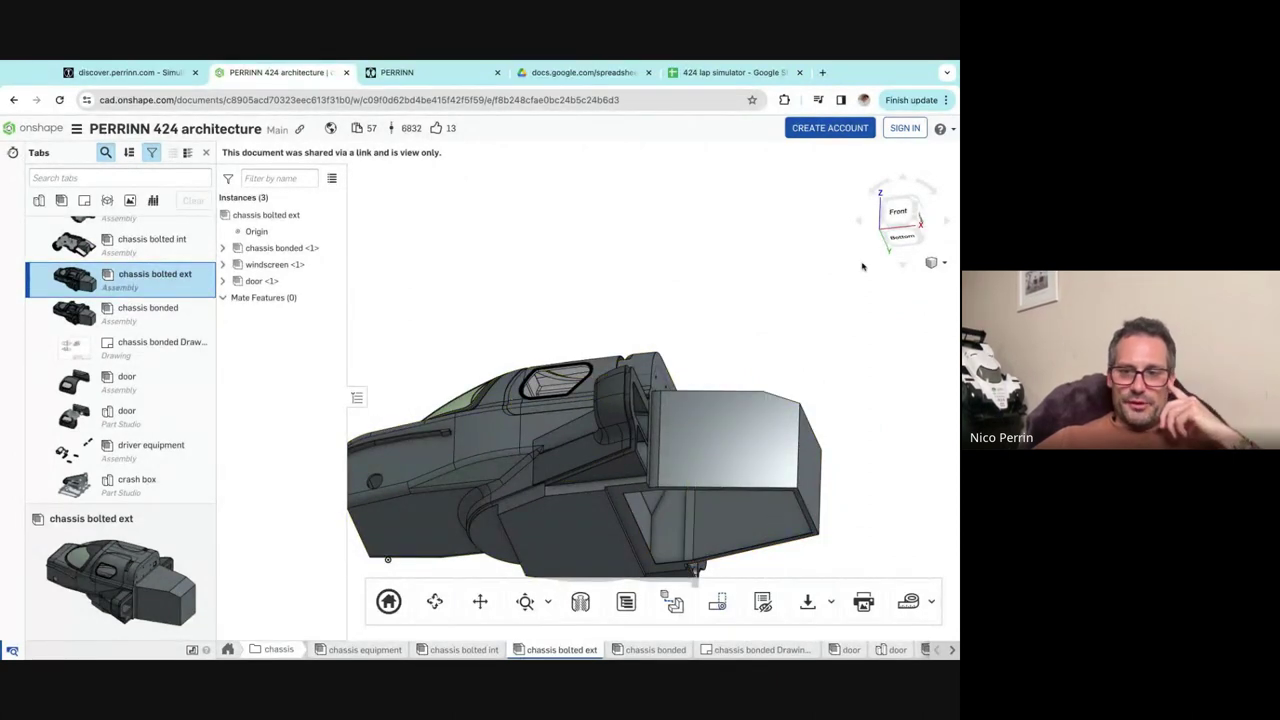
key("shift+7")
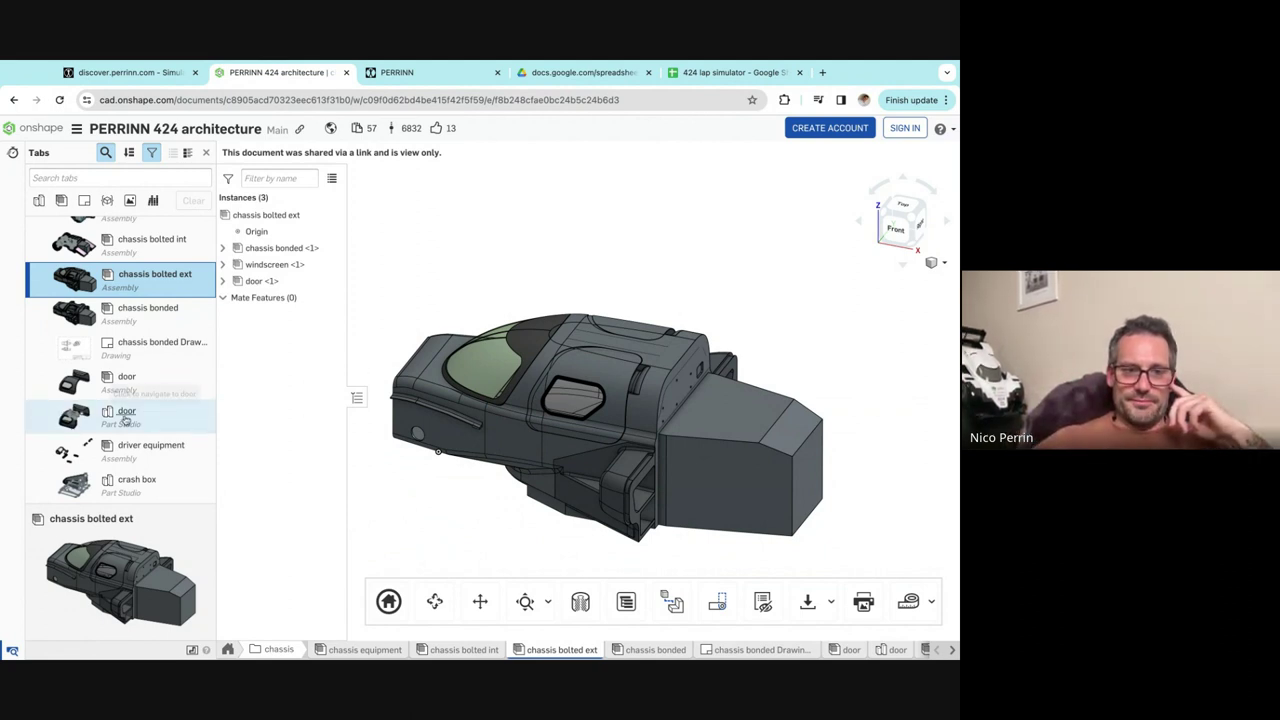
Open the driver assembly from the driver folder and view it from the left and the front.
scroll(125, 420, "down", 5)
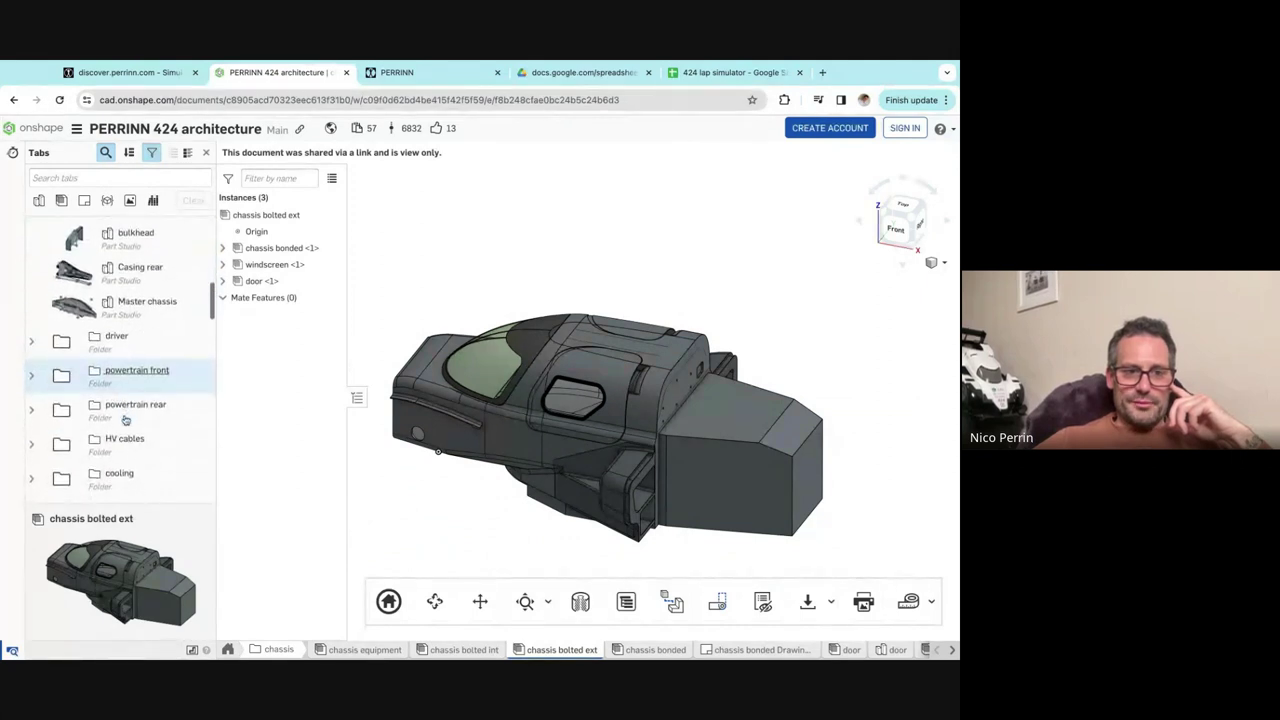
left_click(33, 343)
scroll(166, 343, "down", 2)
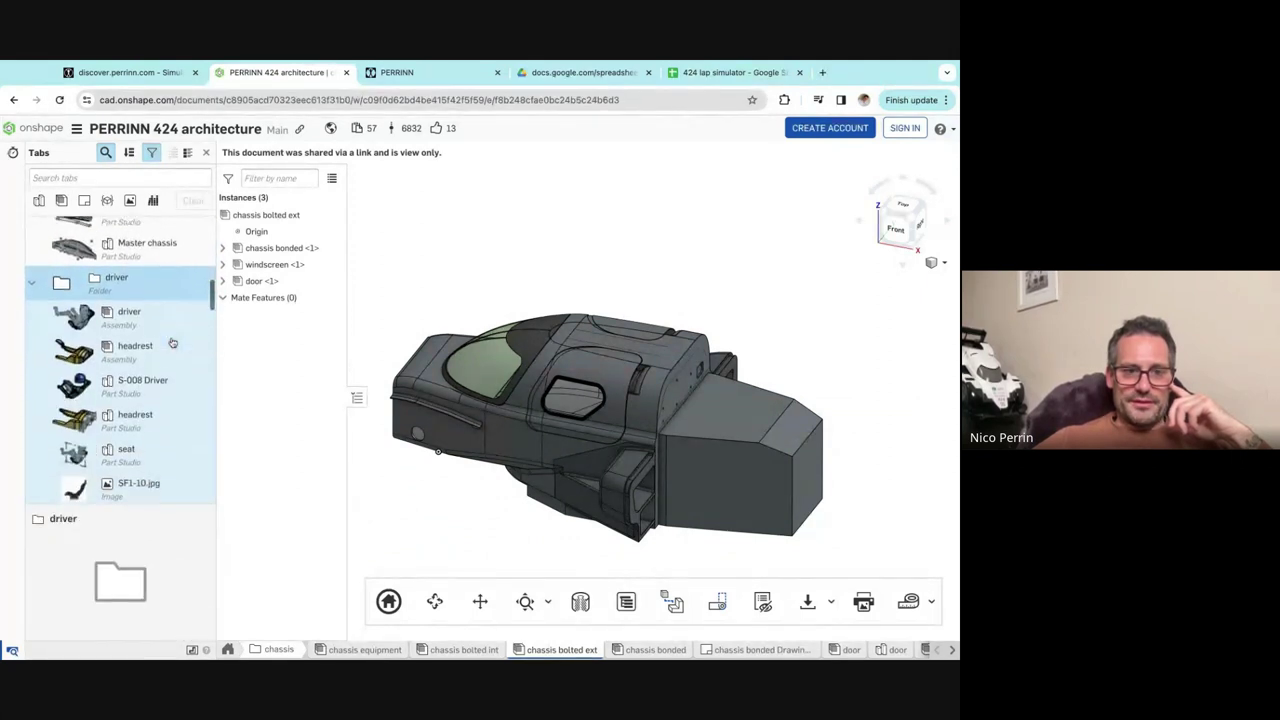
left_click(122, 306)
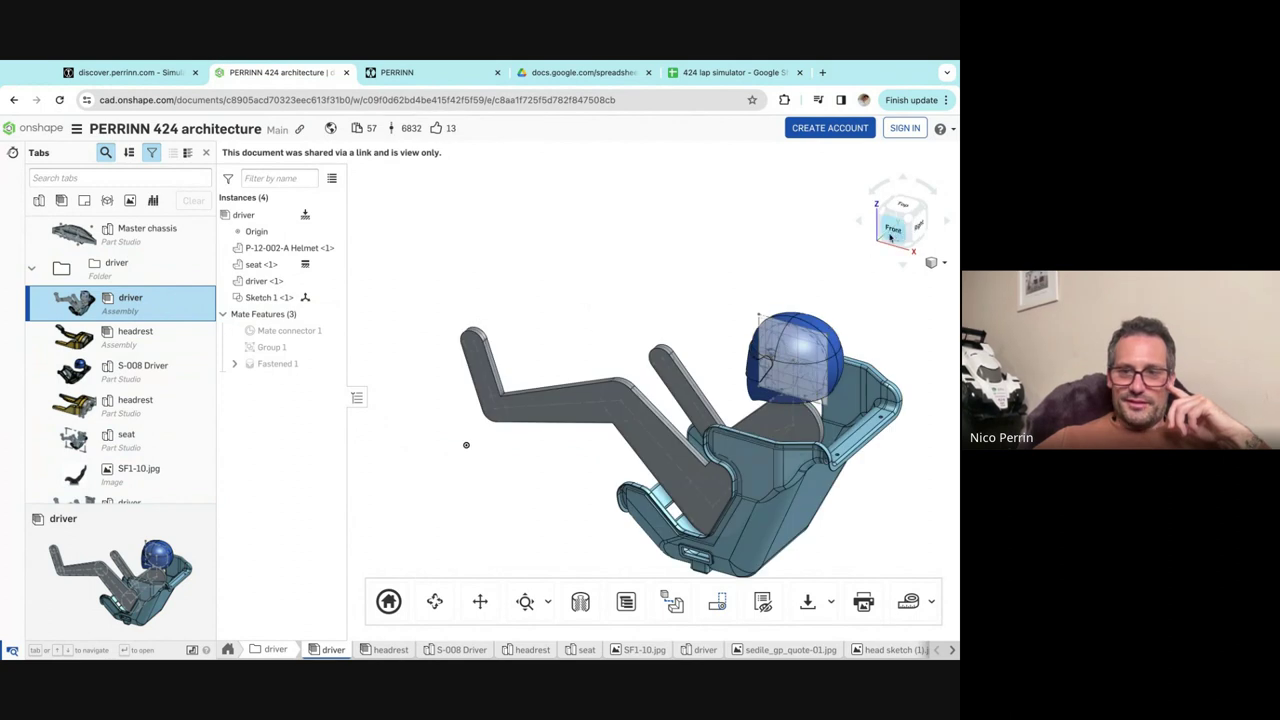
key("shift+3")
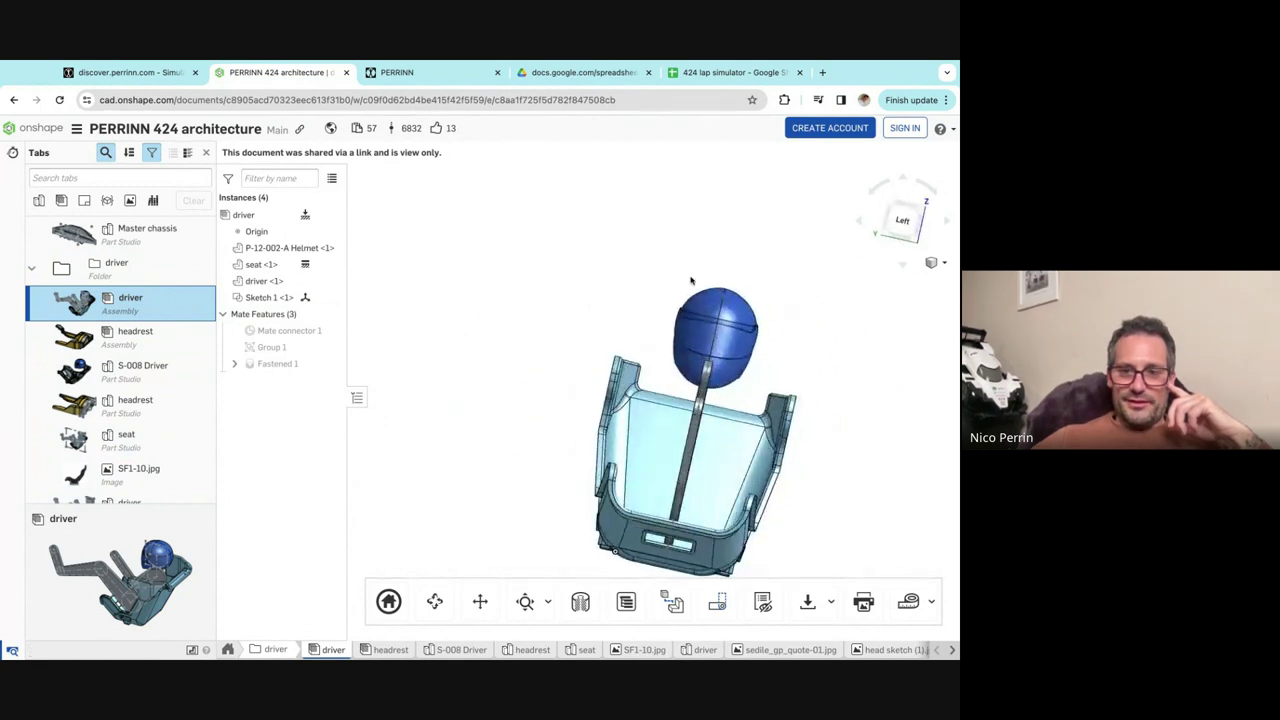
right_click_drag(690, 281, 355, 560)
key("shift+1")
left_click(913, 232)
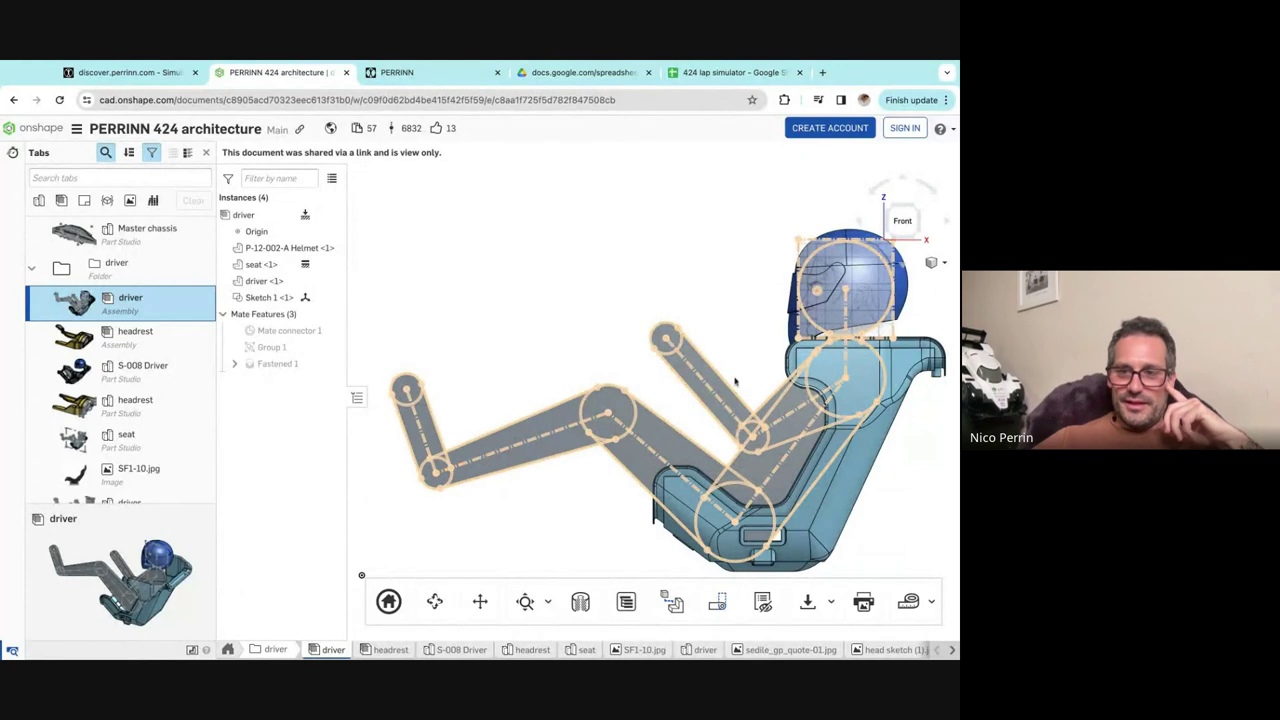
Take a close look at the head sketch inside the helmet, pick the eye point to read its coordinates, and clear the selection.
scroll(846, 320, "up", 5)
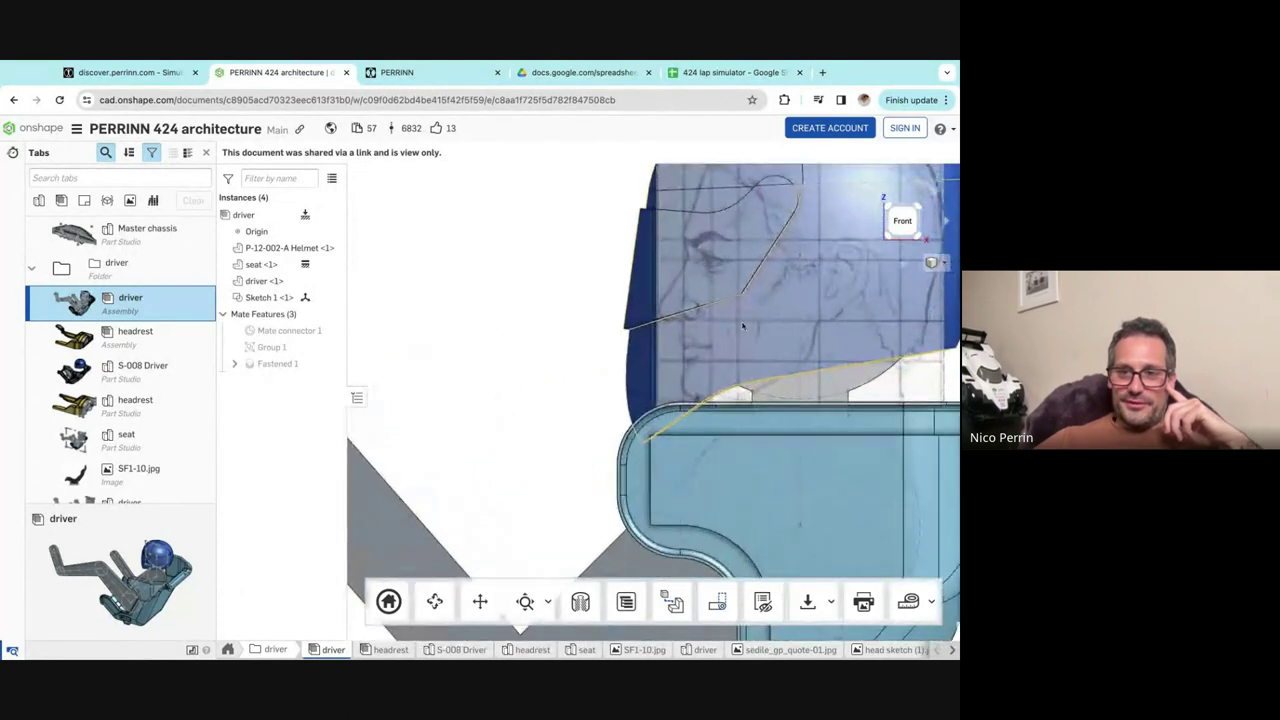
scroll(528, 494, "down", 2)
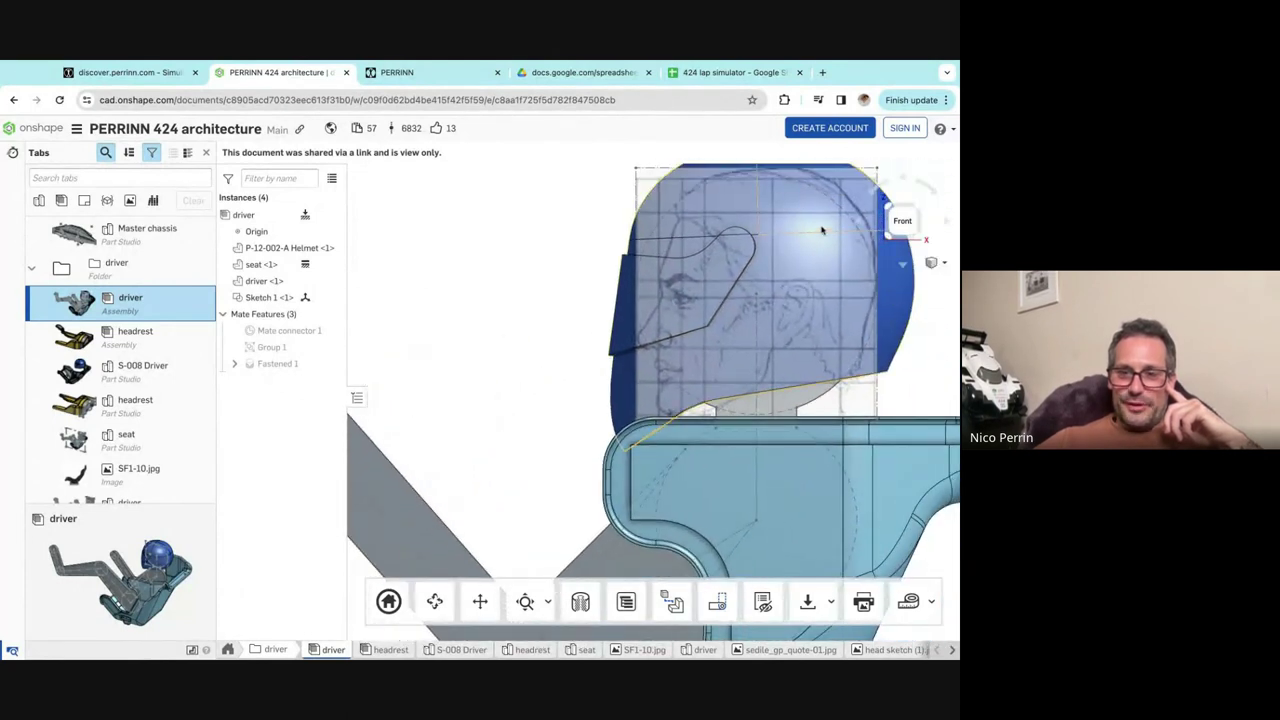
left_click(648, 317)
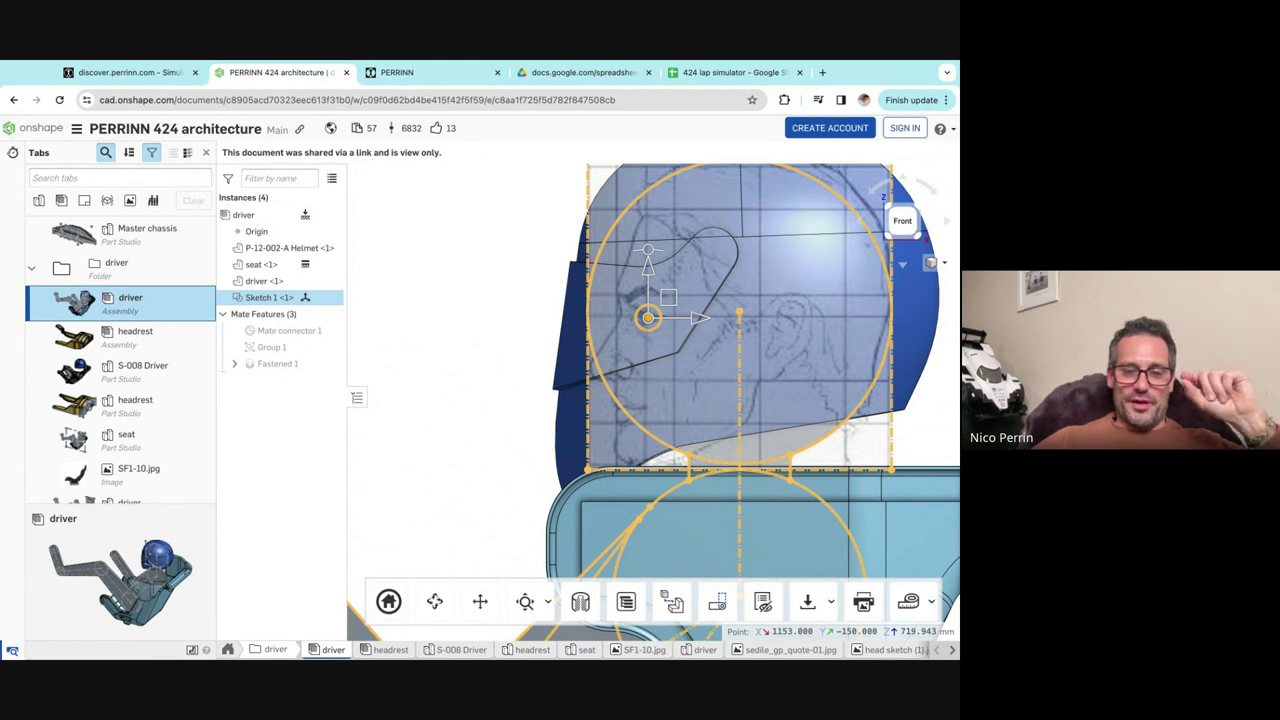
scroll(517, 303, "down", 1)
scroll(517, 303, "down", 2)
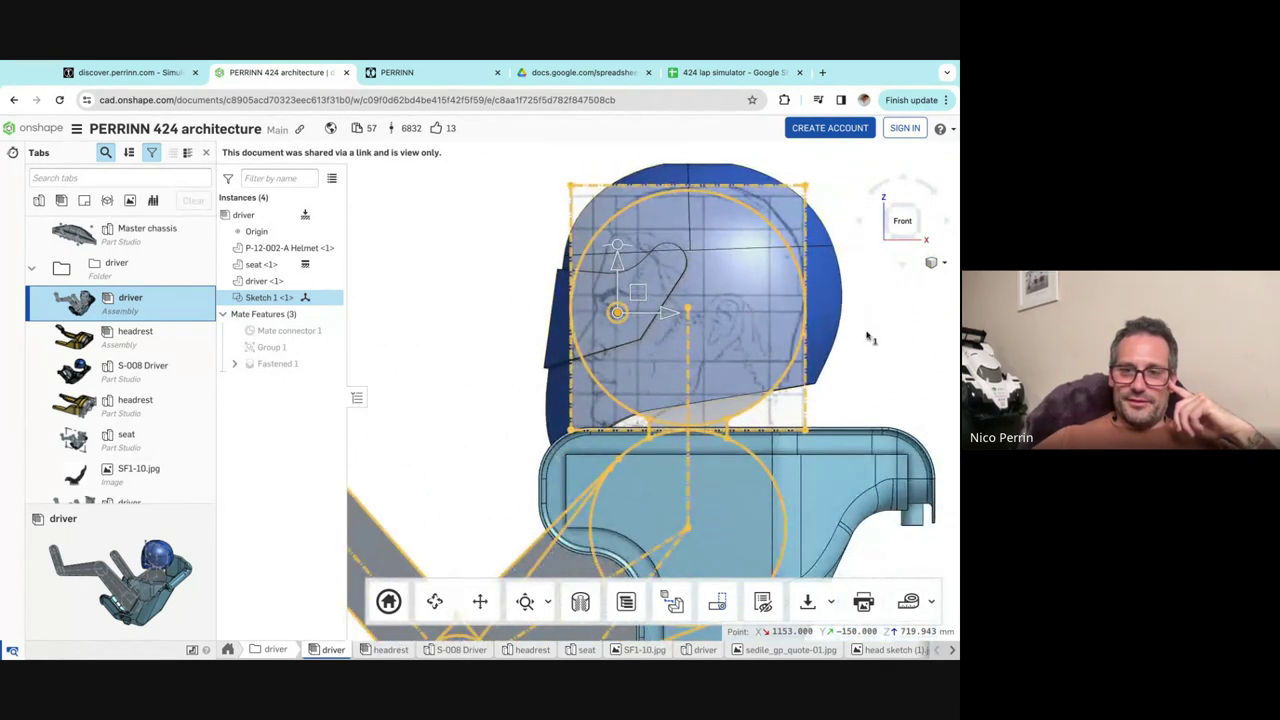
scroll(872, 325, "down", 5)
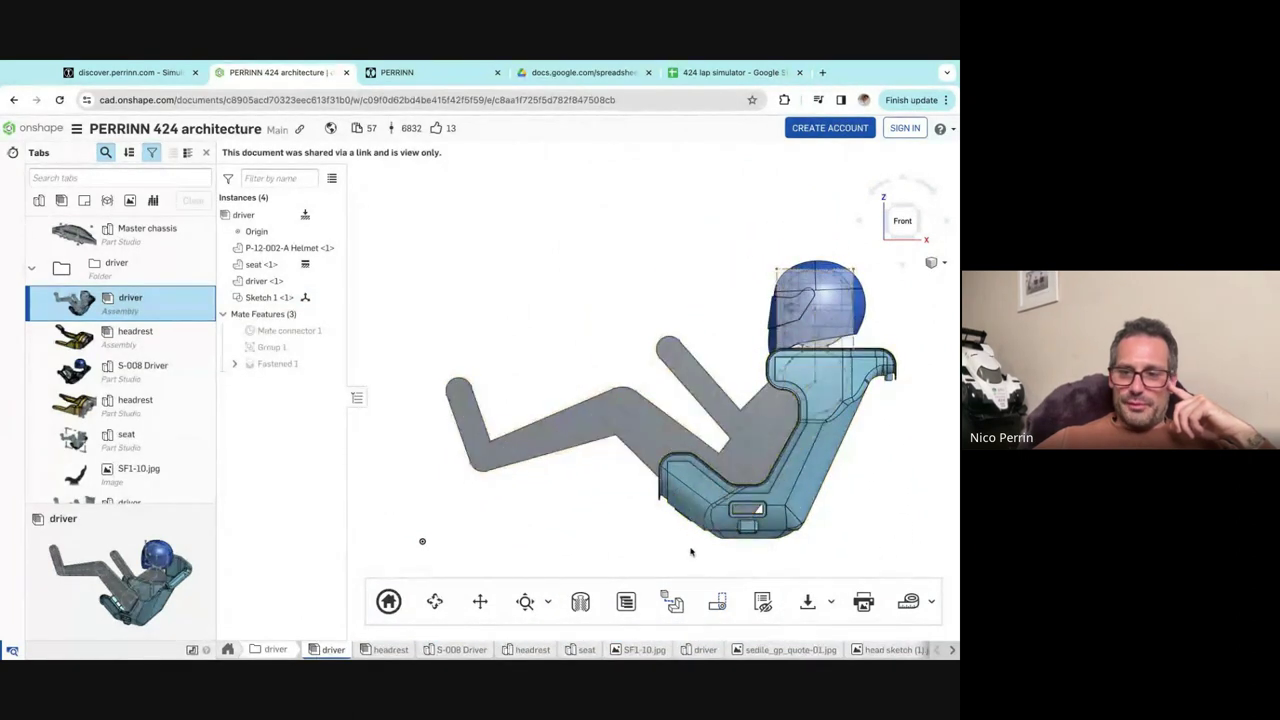
Select the torso line of the driver sketch to check its length, clear the selection, and view the driver and seat at a slight angle.
left_click(765, 468)
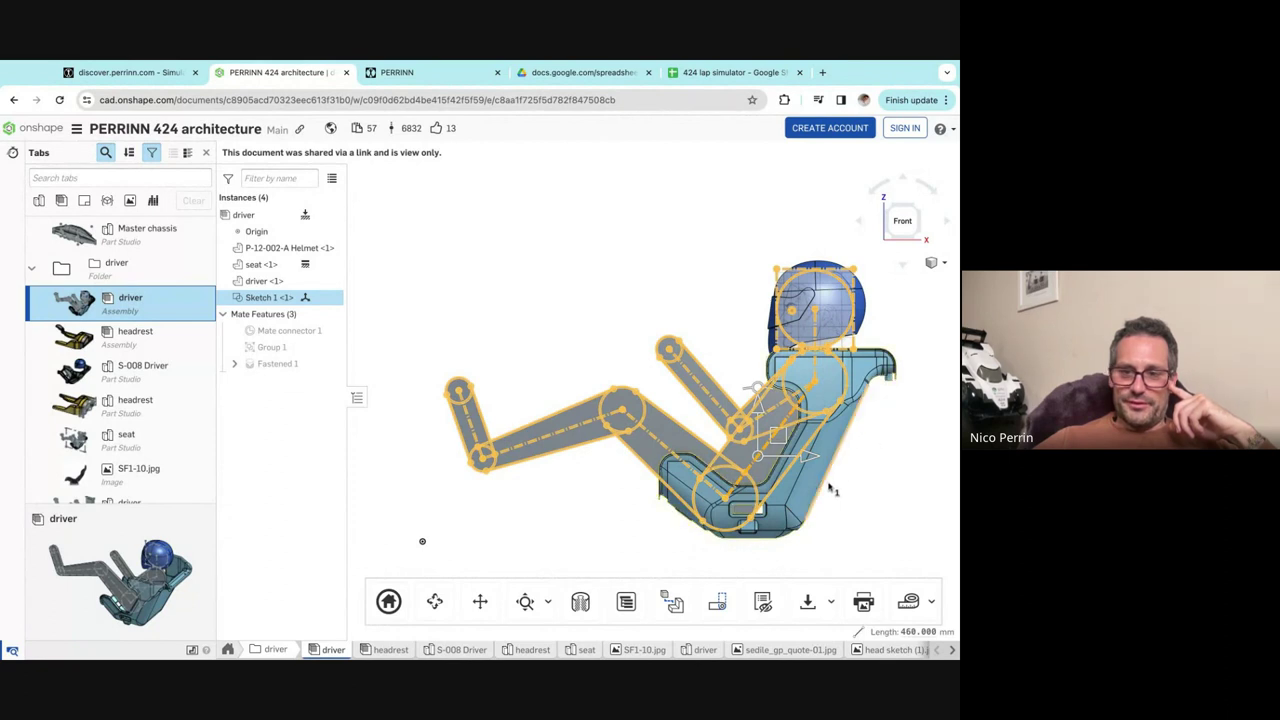
left_click(586, 306)
key("Up")
key("Left")
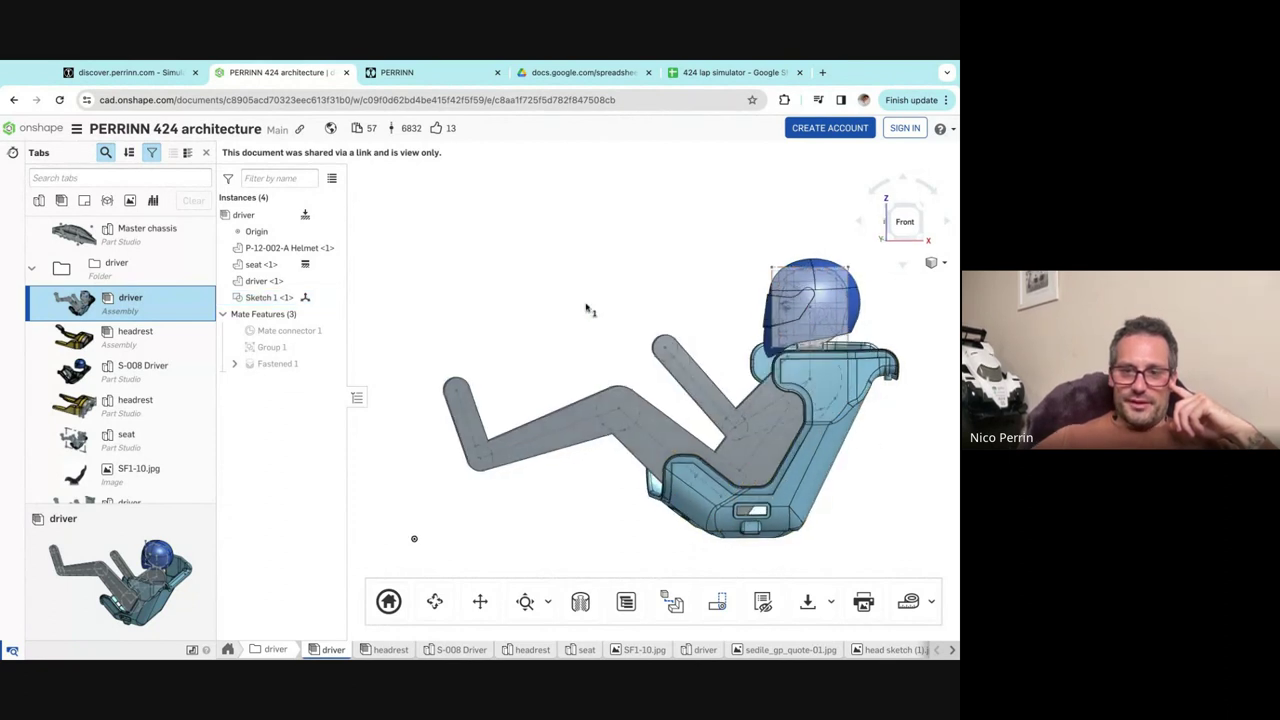
Open the powertrain front assembly from the powertrain front folder and view it whole.
scroll(187, 393, "down", 10)
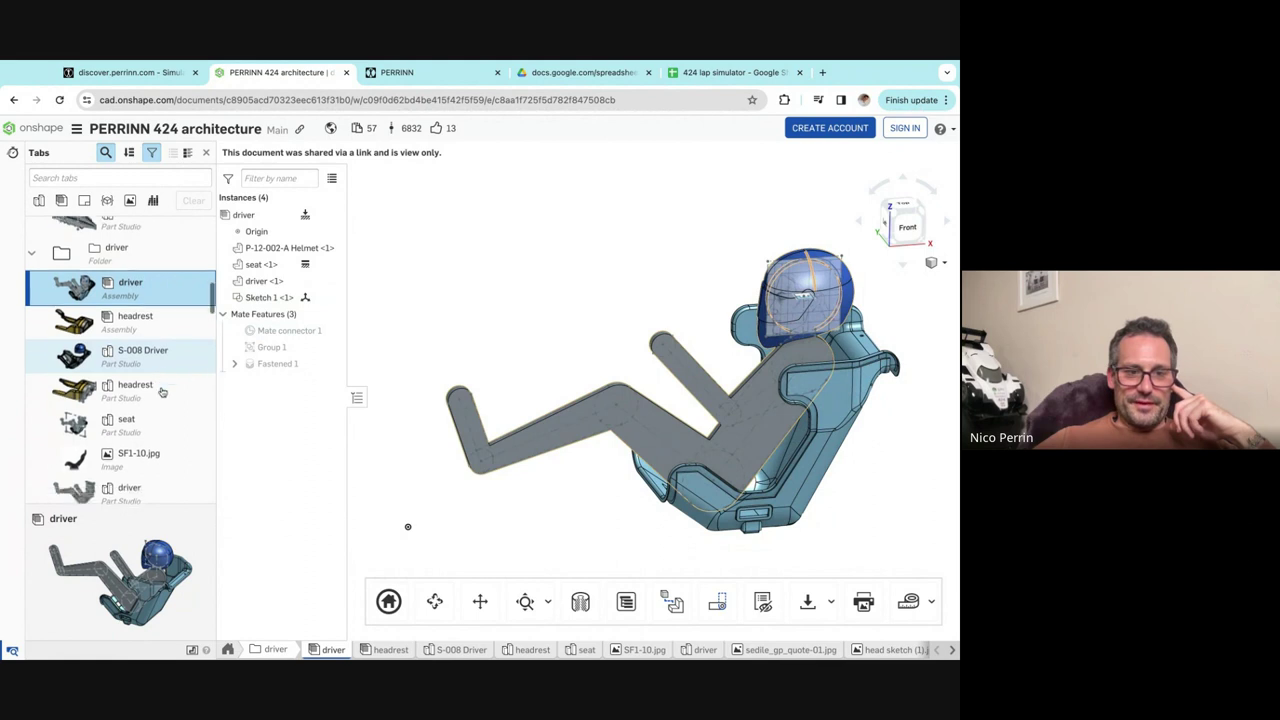
scroll(150, 385, "down", 4)
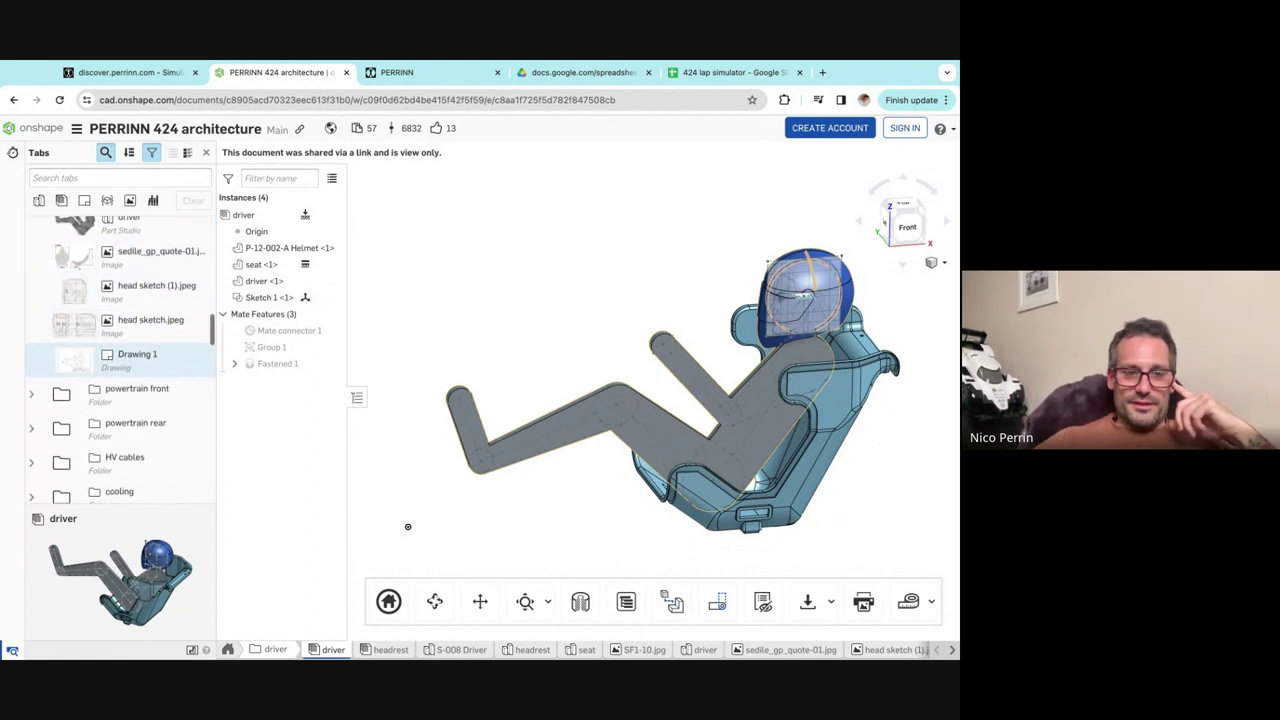
left_click(32, 276)
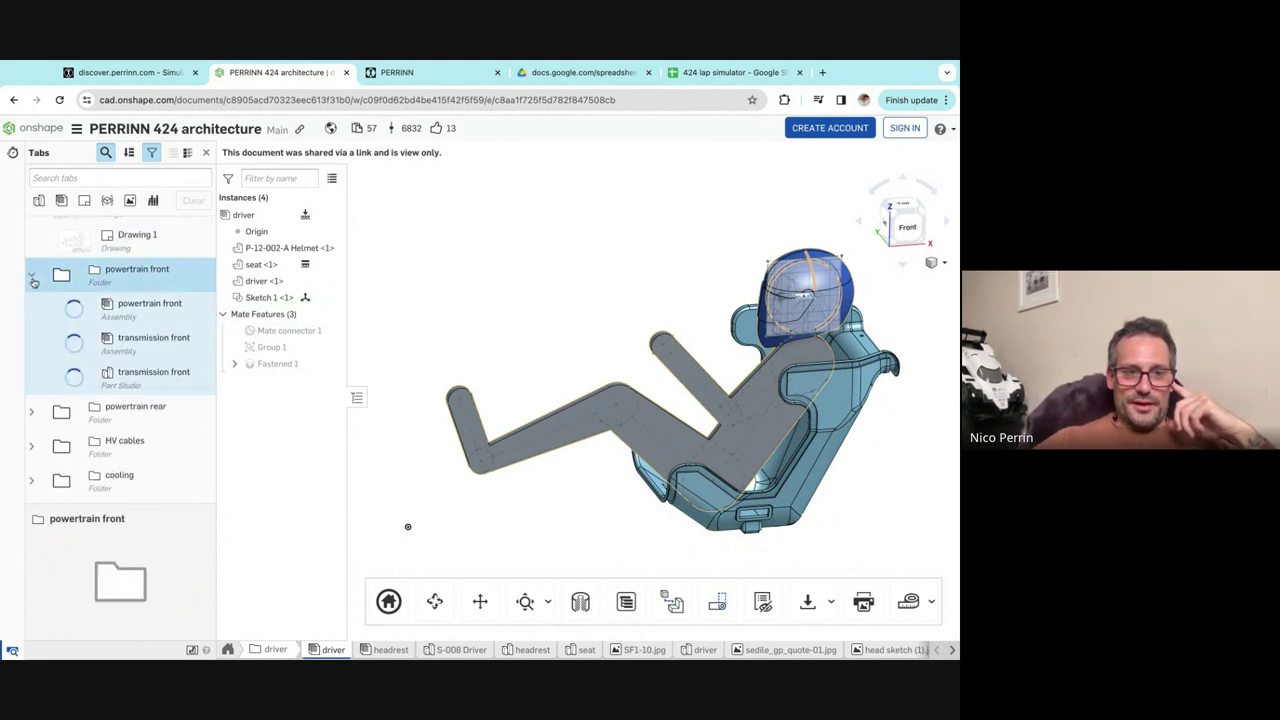
left_click(117, 345)
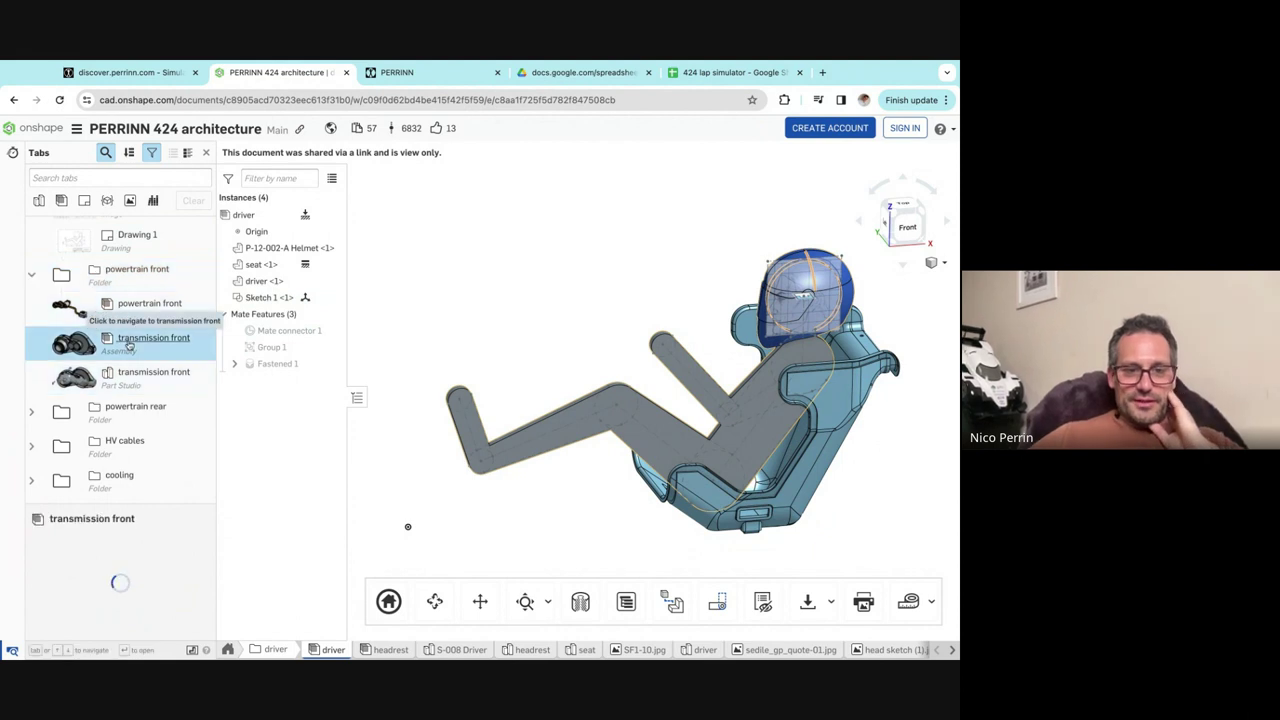
left_click(165, 315)
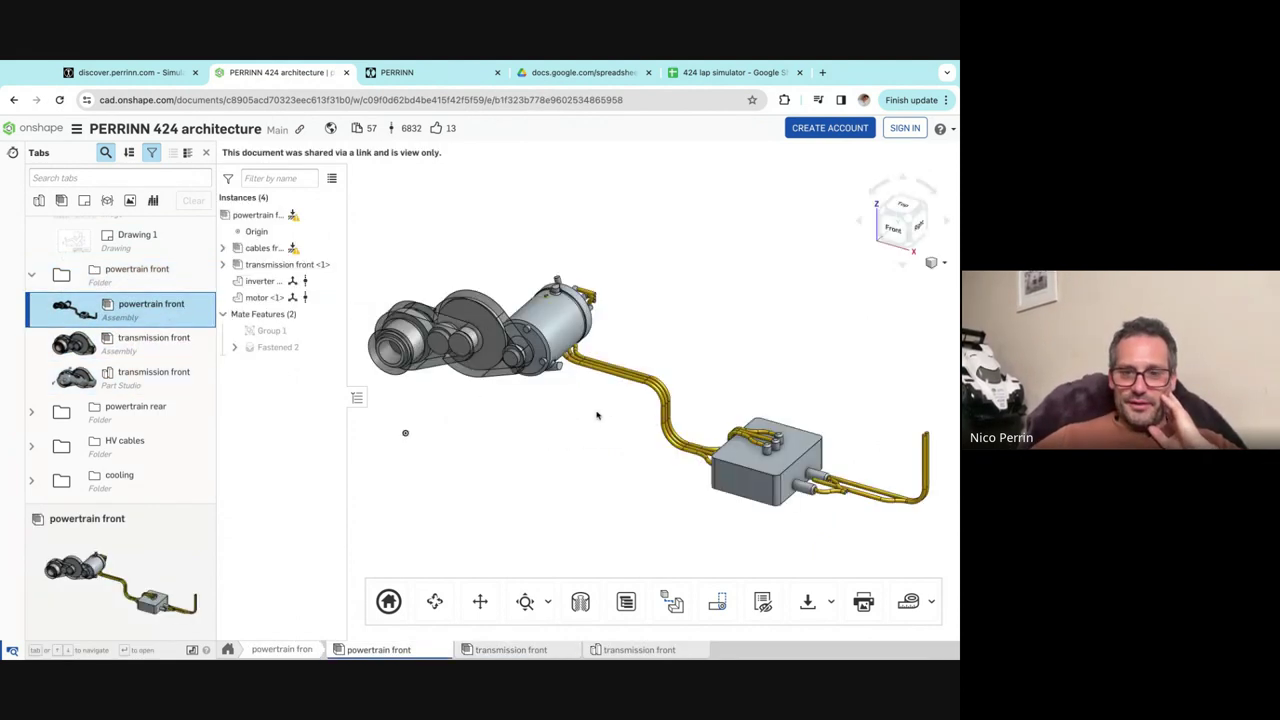
scroll(598, 415, "down", 1)
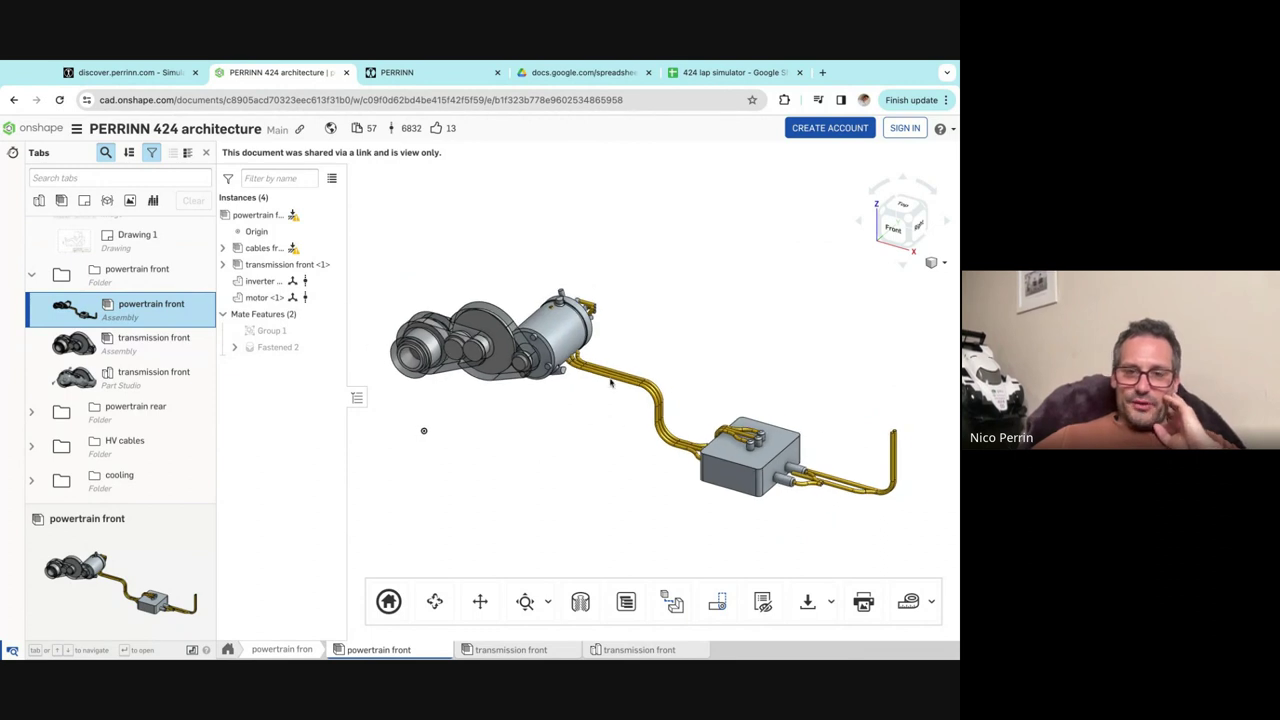
Highlight the motor and the inverter of the front powertrain one after the other, and clear the selection.
left_click(568, 335)
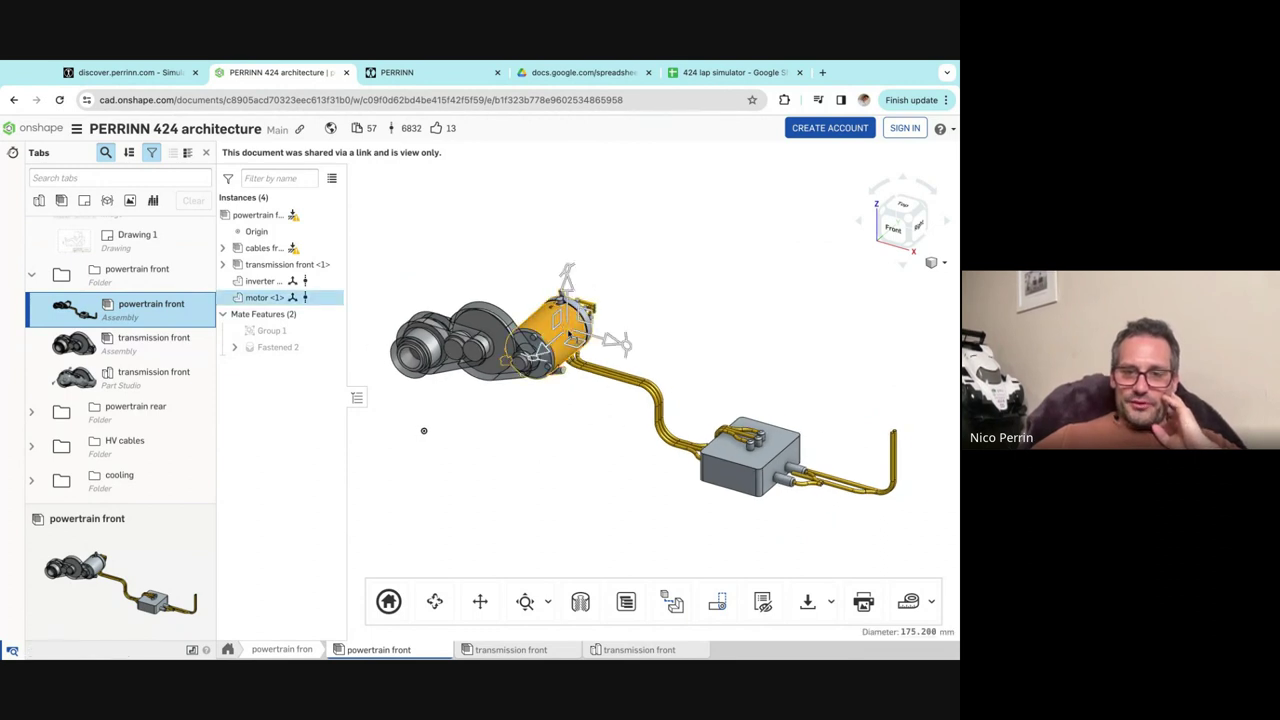
left_click(570, 400)
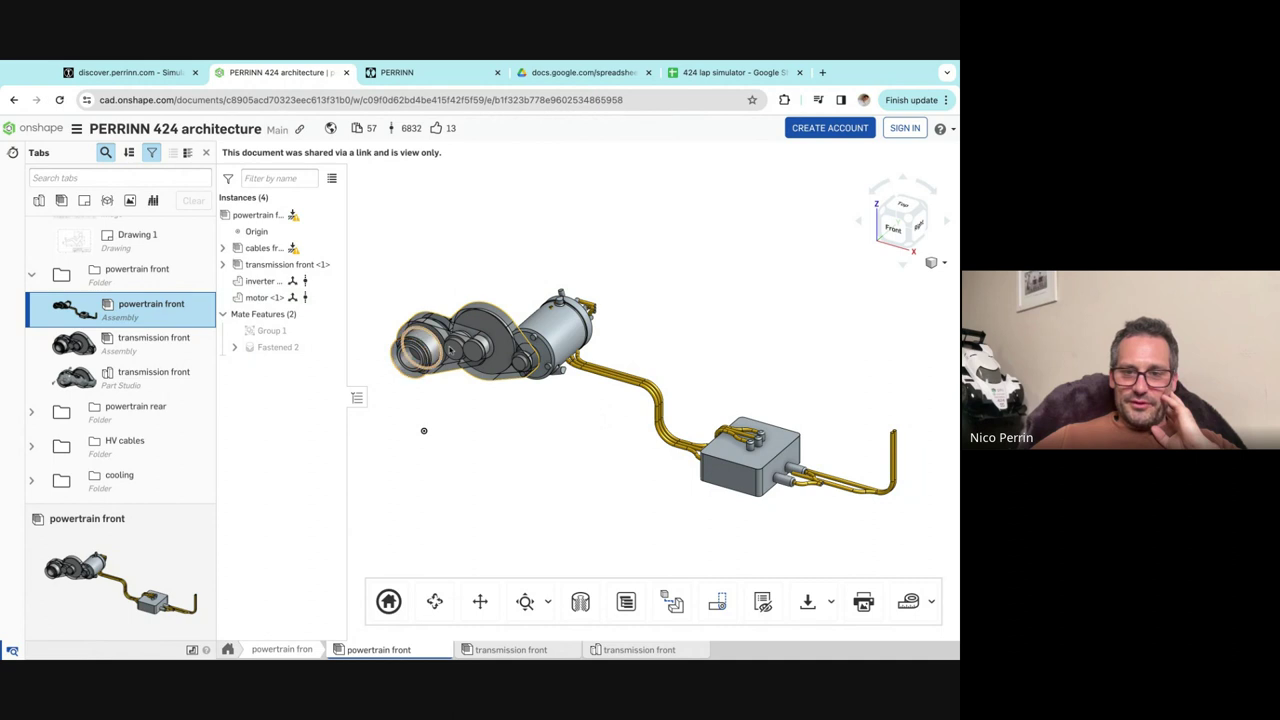
left_click(745, 460)
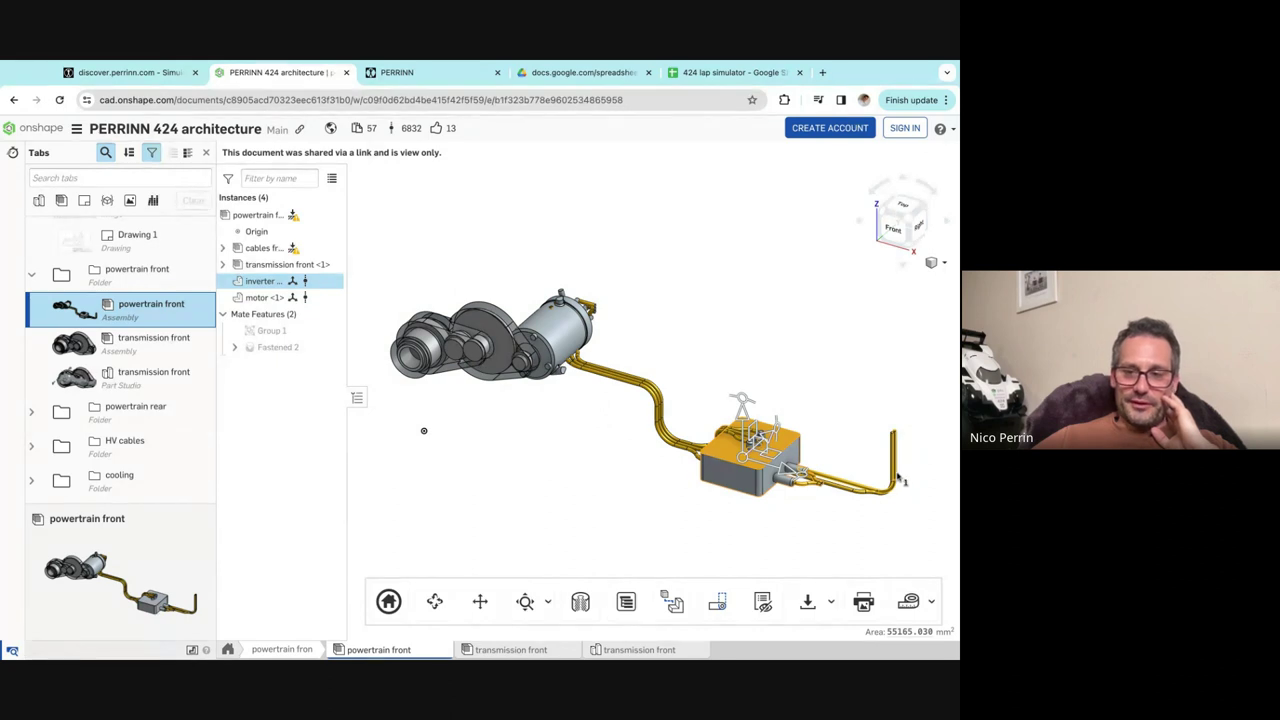
left_click(665, 494)
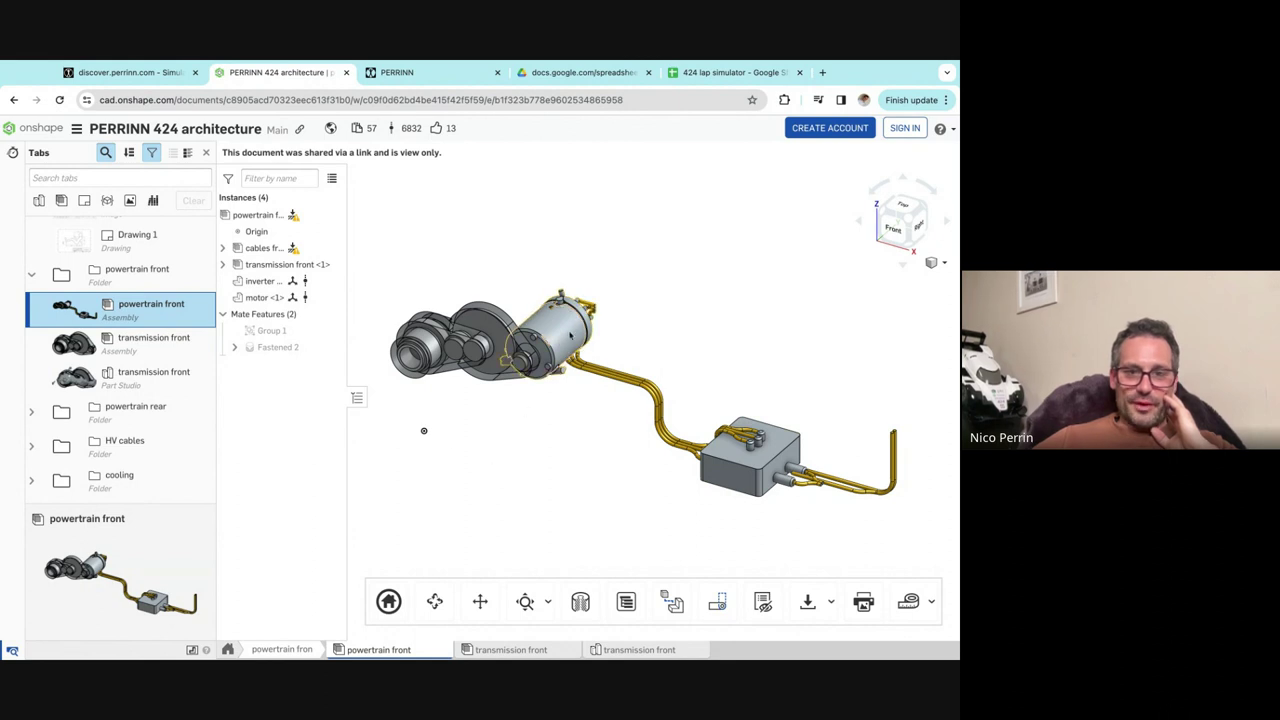
Open the powertrain rear assembly from the powertrain rear folder.
left_click(35, 418)
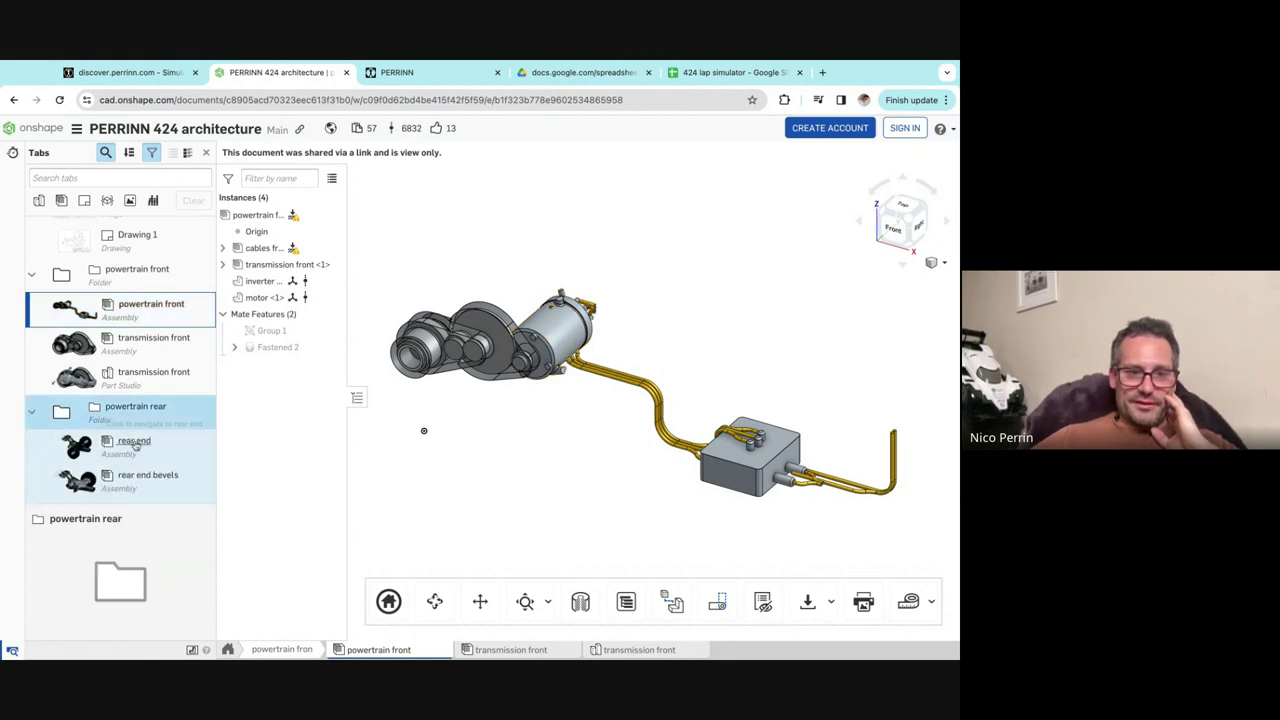
scroll(143, 440, "down", 2)
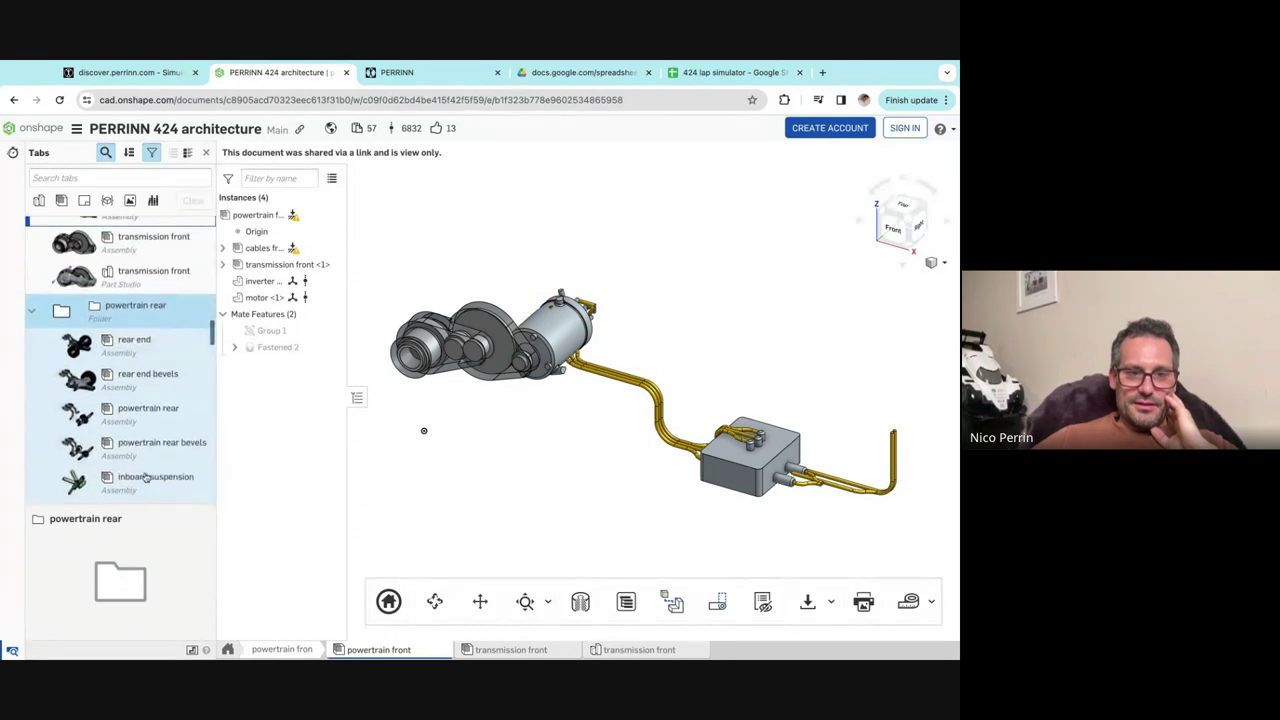
left_click(145, 410)
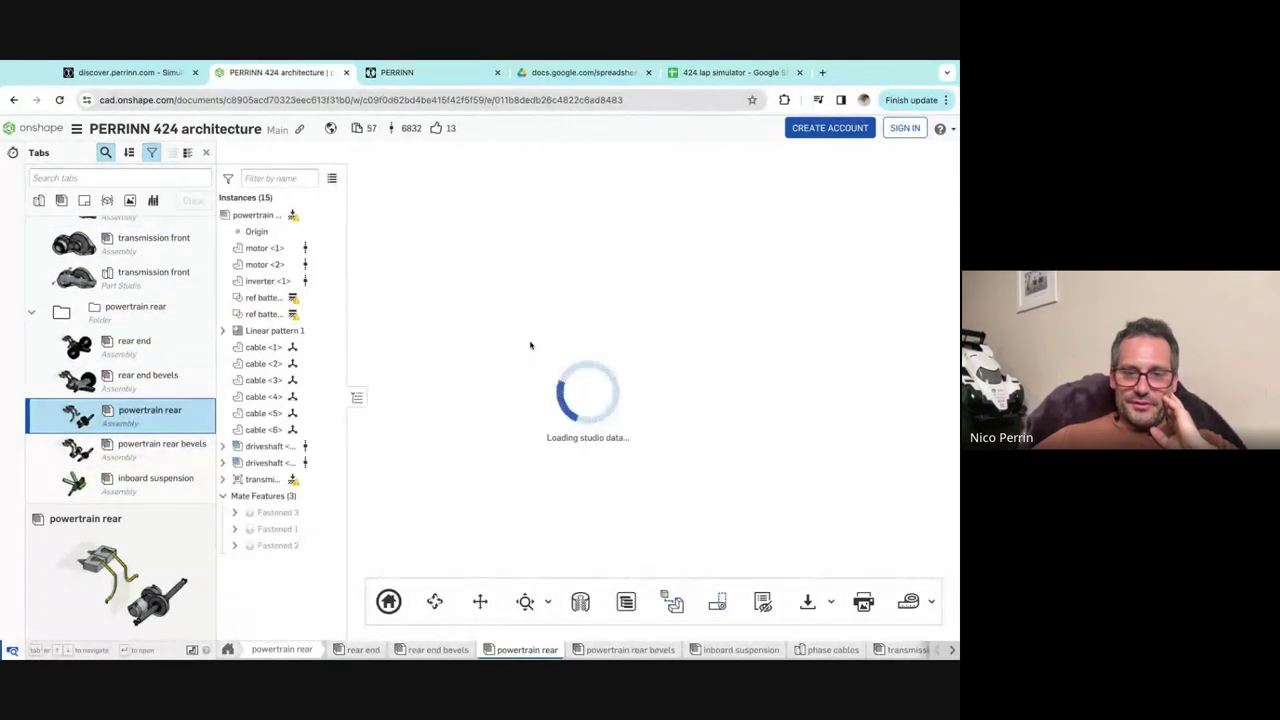
View the rear powertrain assembly from the top, close up on the motors and transmission.
left_click(900, 202)
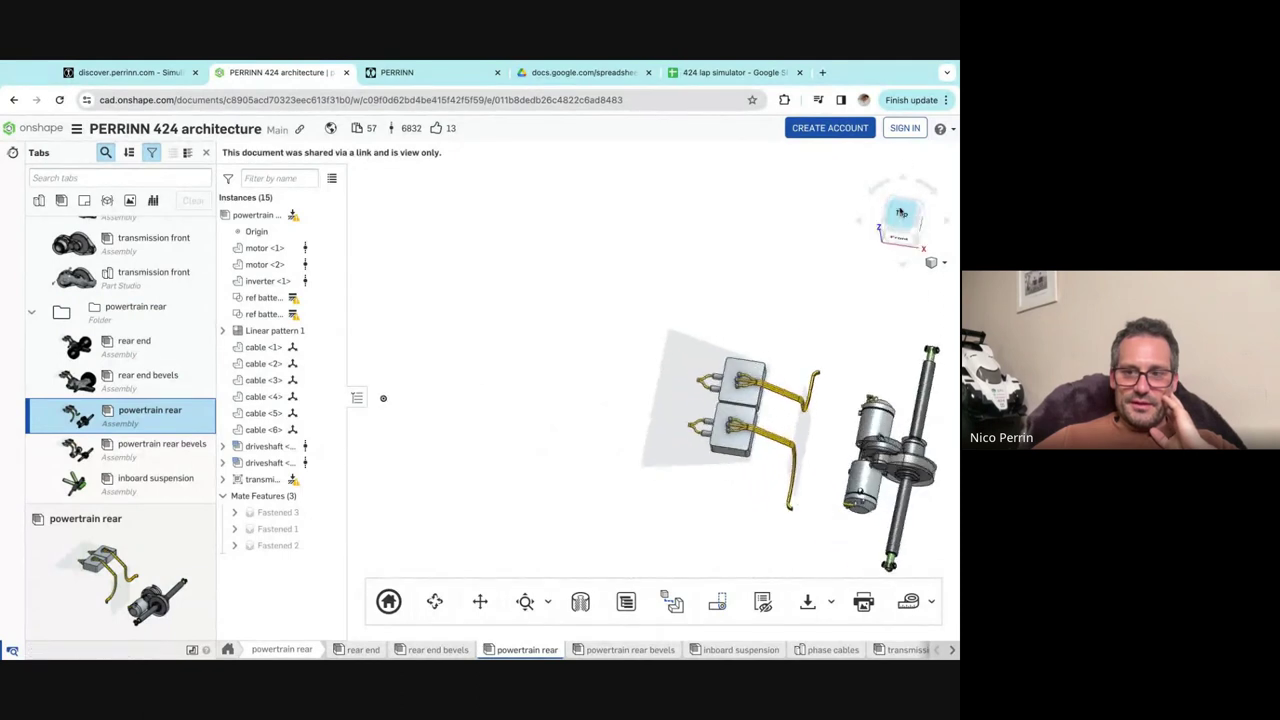
scroll(900, 436, "up", 5)
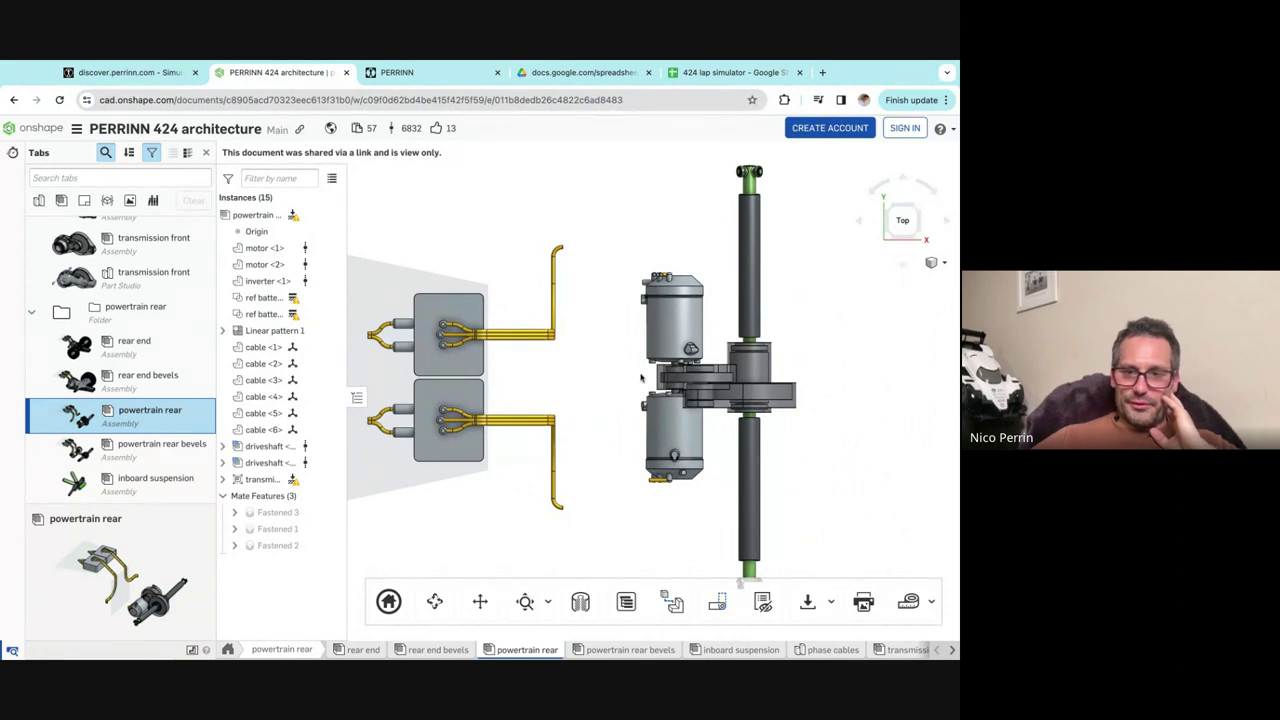
scroll(655, 355, "up", 2)
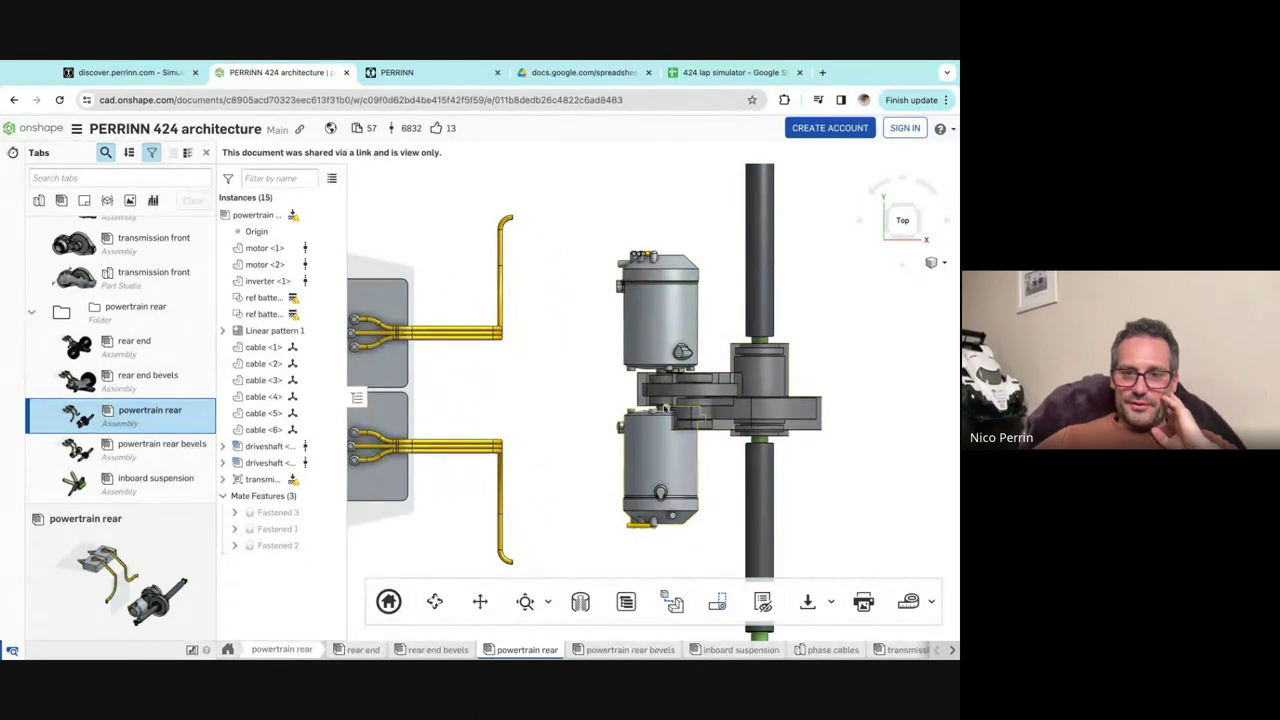
Section the rear powertrain through one of the motors, examine the cut motors and transmission at an angle, and cancel the section.
left_click(663, 343)
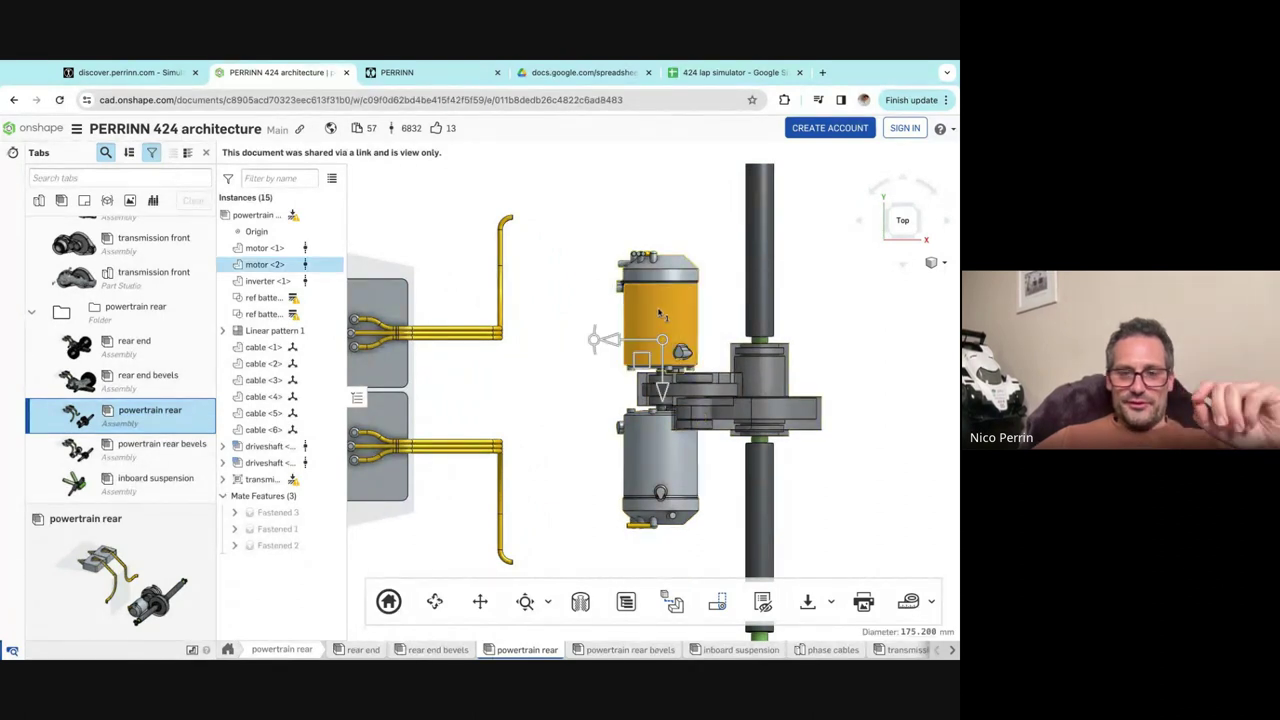
key("Up")
key("shift+1")
key("shift+x")
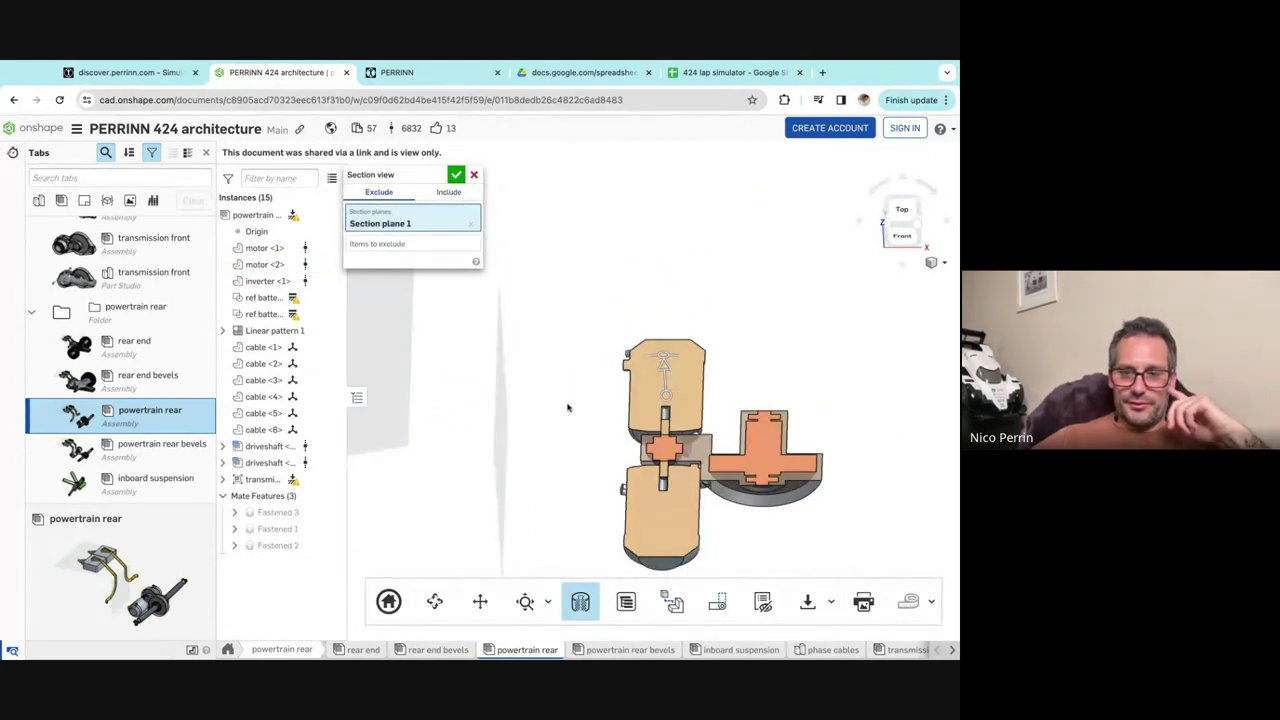
scroll(750, 538, "up", 4)
right_click_drag(750, 538, 790, 545)
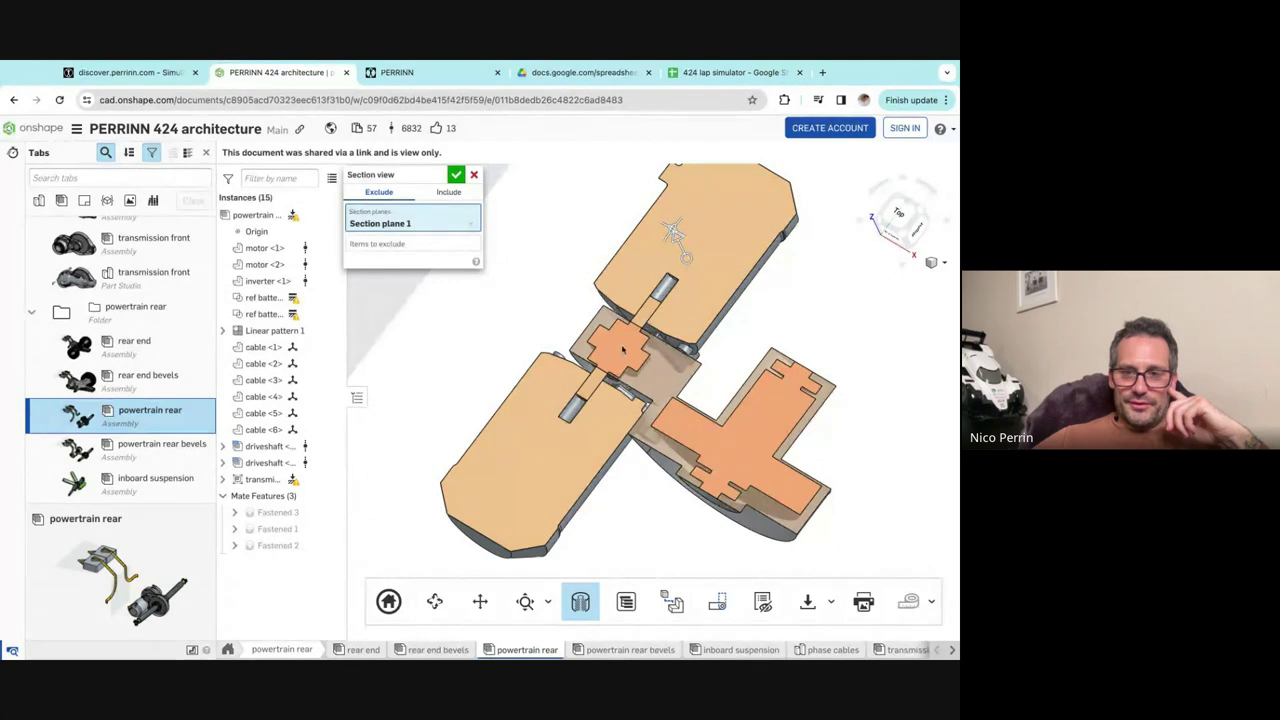
left_click(475, 176)
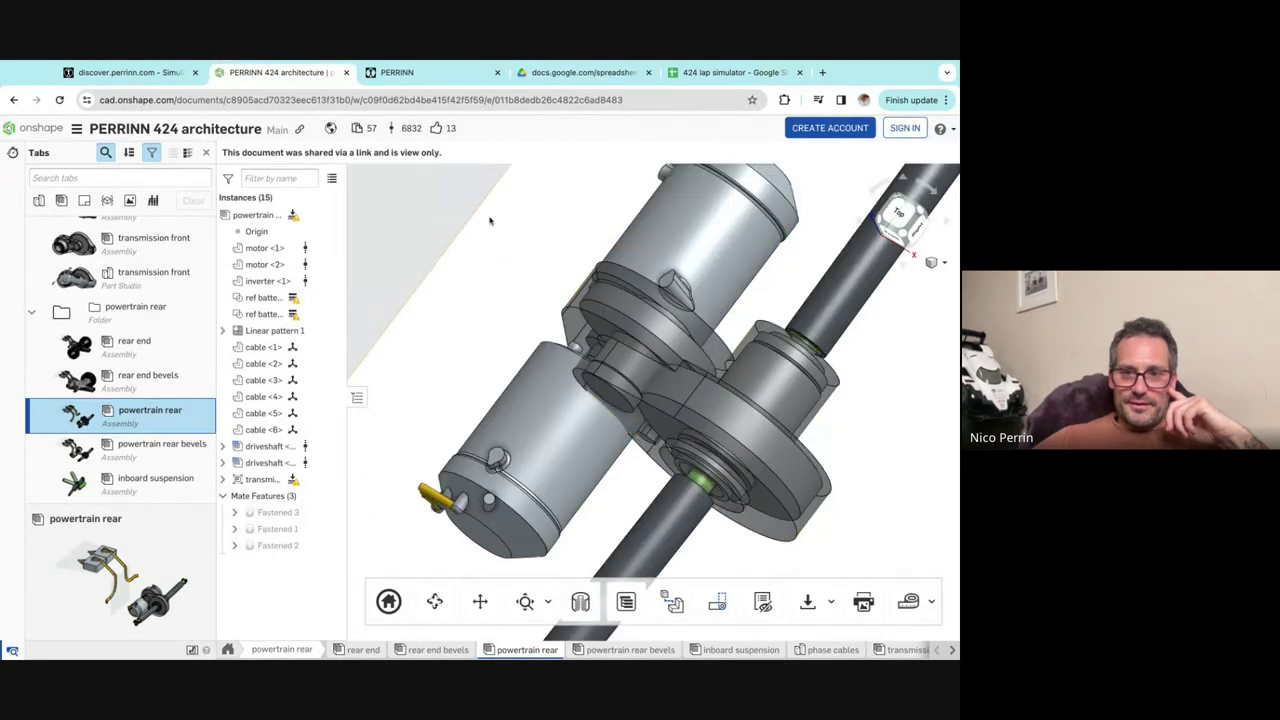
Examine the rear motors, transmission gears and driveshafts from several angles.
right_click_drag(603, 503, 668, 374)
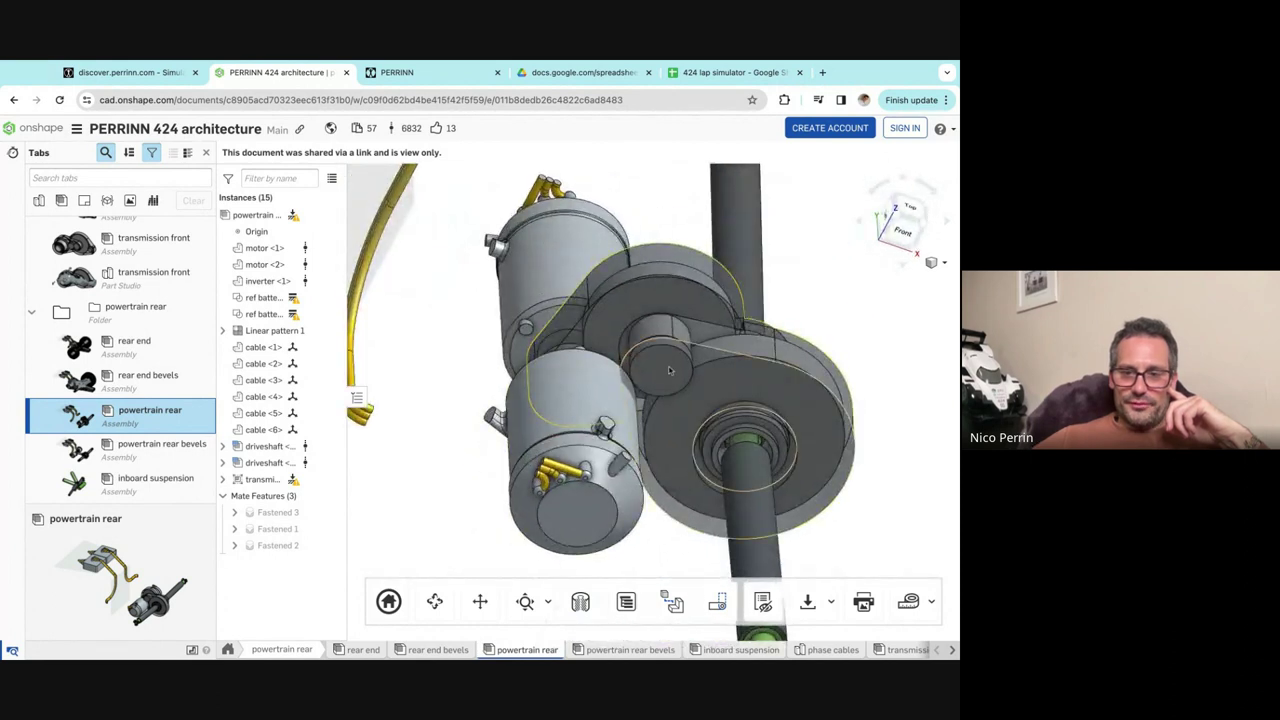
right_click_drag(849, 456, 824, 297)
scroll(824, 297, "down", 5)
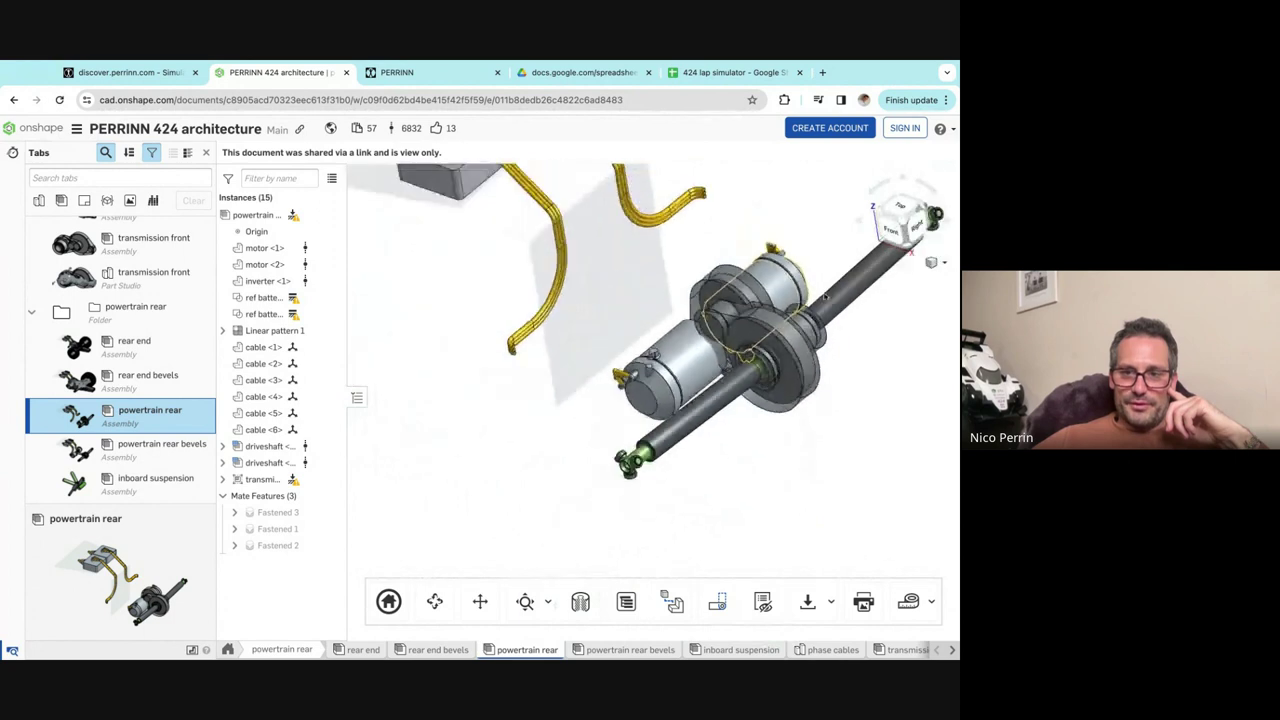
Look into the cooling folder of the document and collapse it again.
scroll(151, 413, "down", 10)
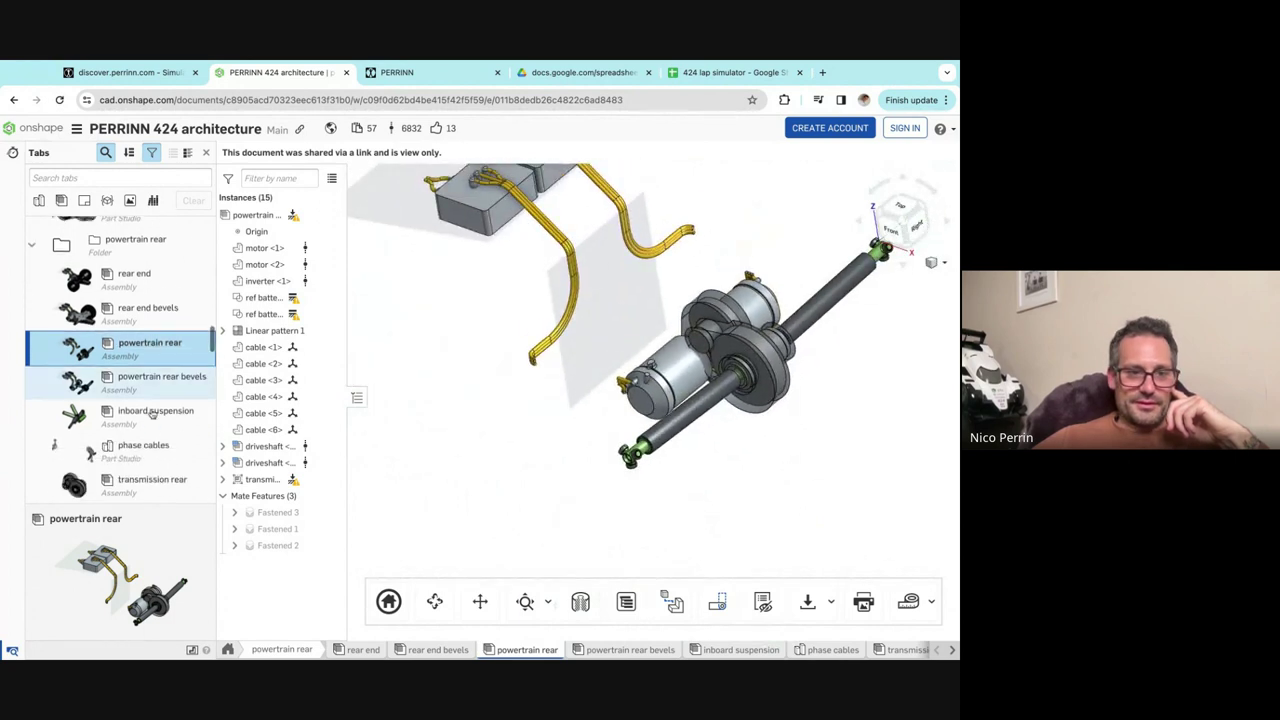
scroll(50, 358, "down", 3)
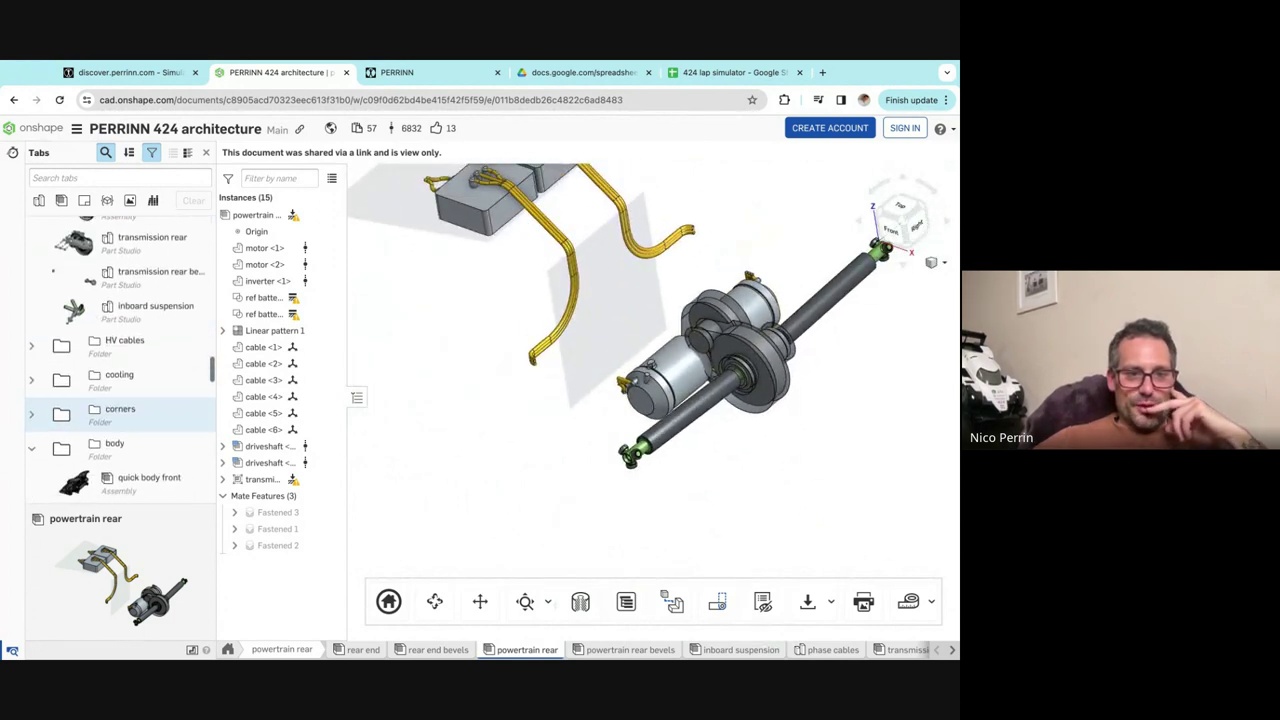
left_click(35, 374)
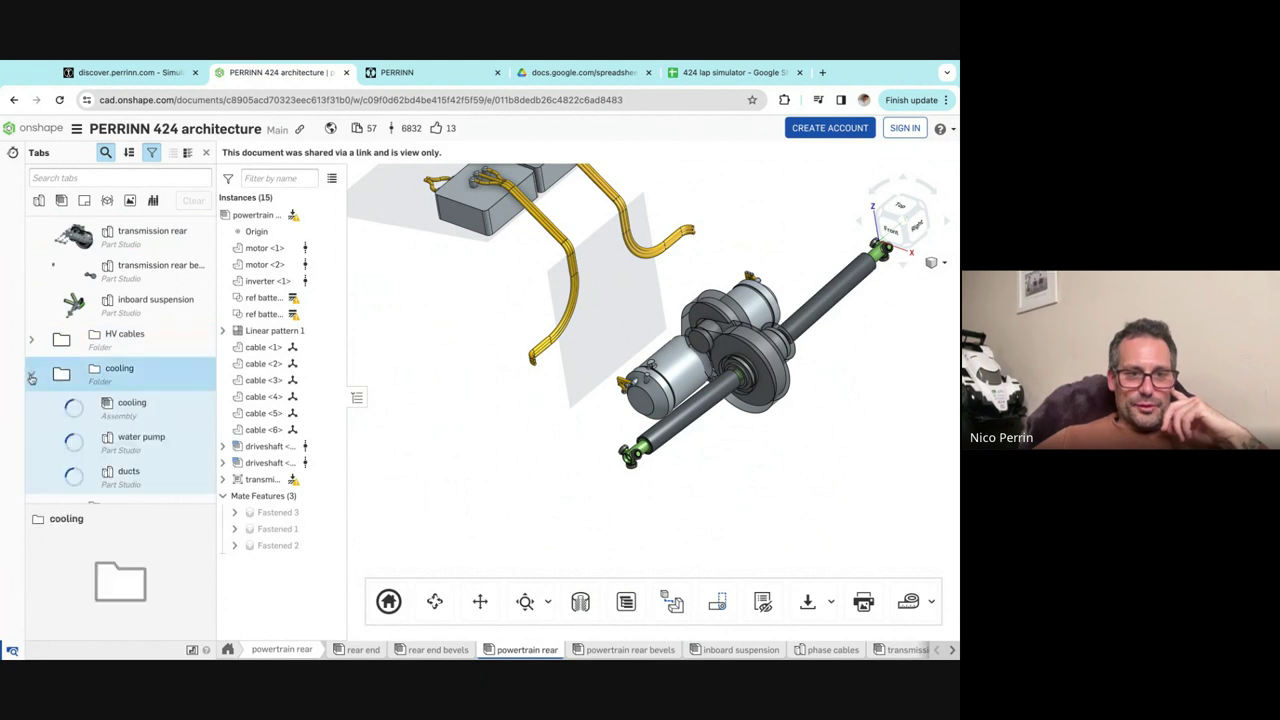
left_click(31, 376)
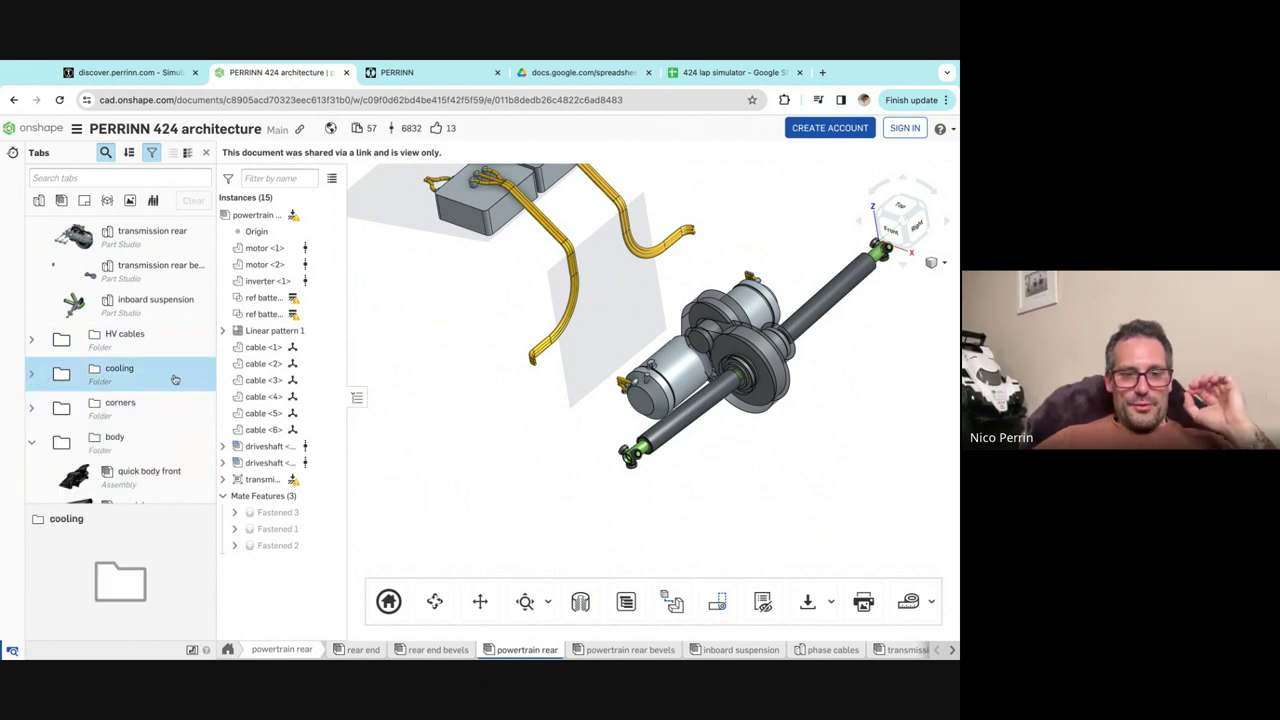
Expand the Livery folder and open the Livery assembly.
scroll(174, 379, "down", 8)
scroll(174, 379, "down", 3)
left_click(120, 414)
left_click(97, 421)
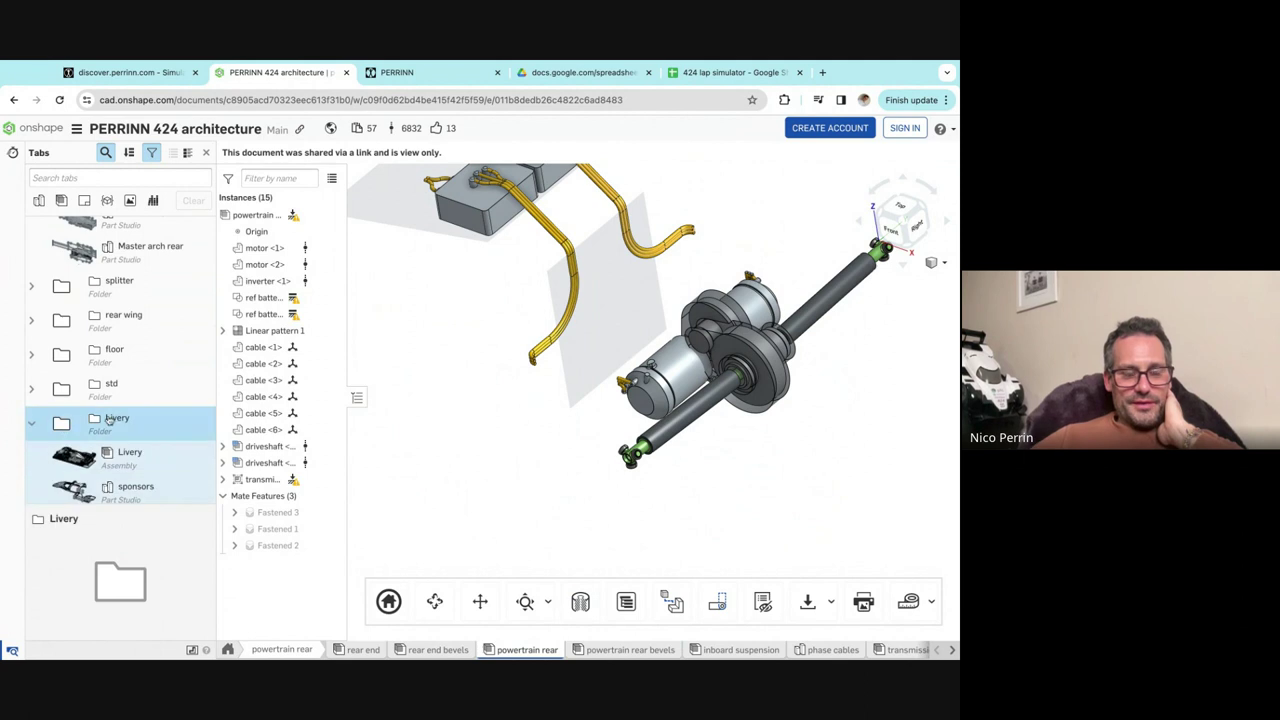
scroll(158, 421, "down", 2)
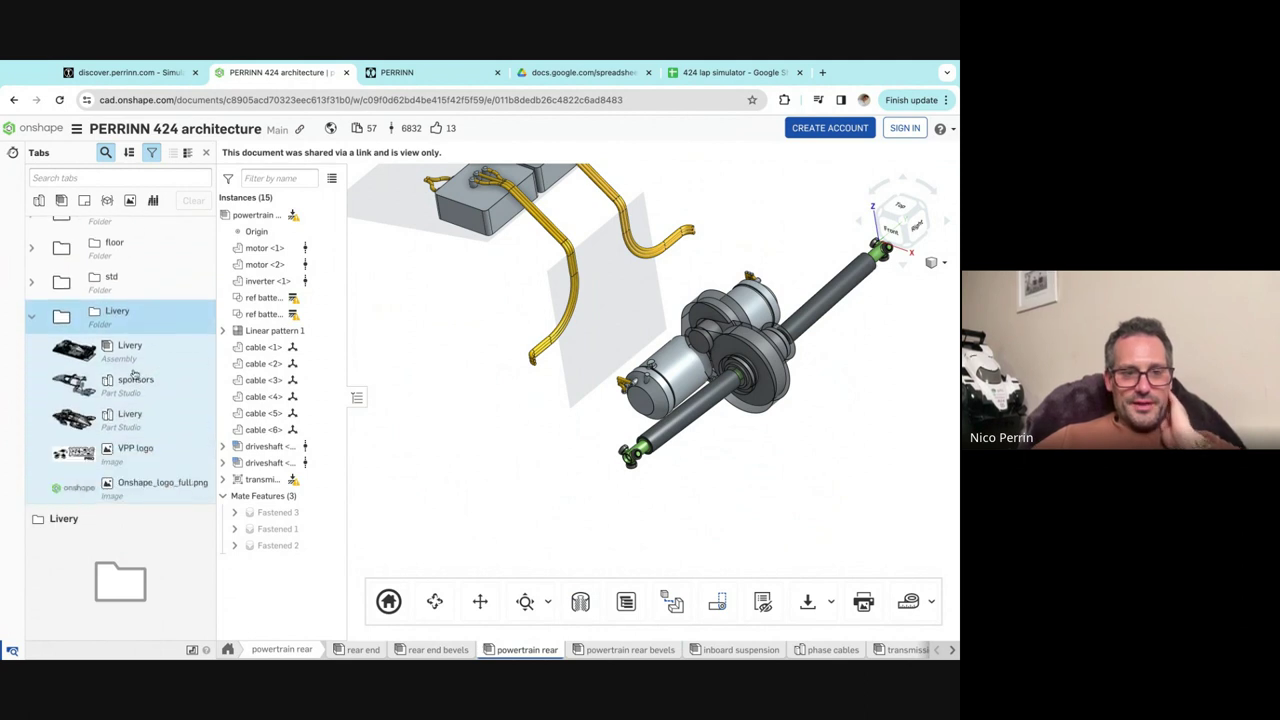
left_click(131, 347)
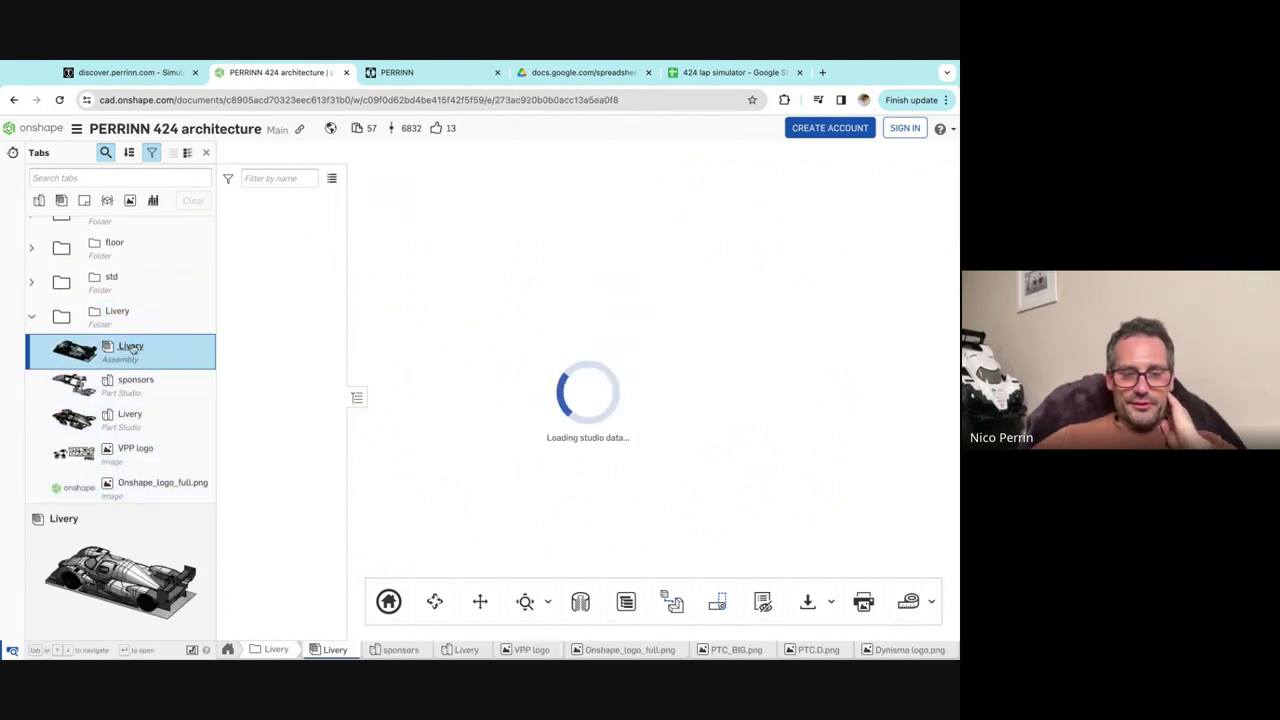
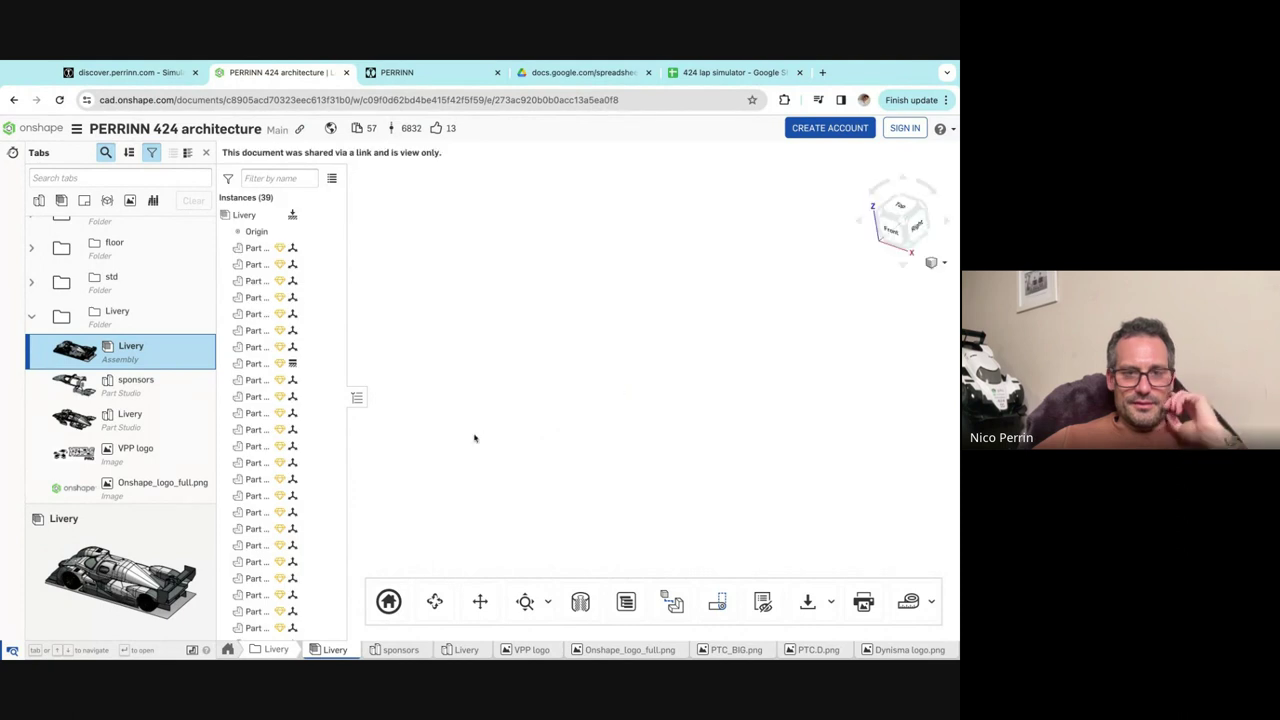
View the livery assembly from the front plane and look closely at the sponsor logos along the car's side.
left_click(893, 235)
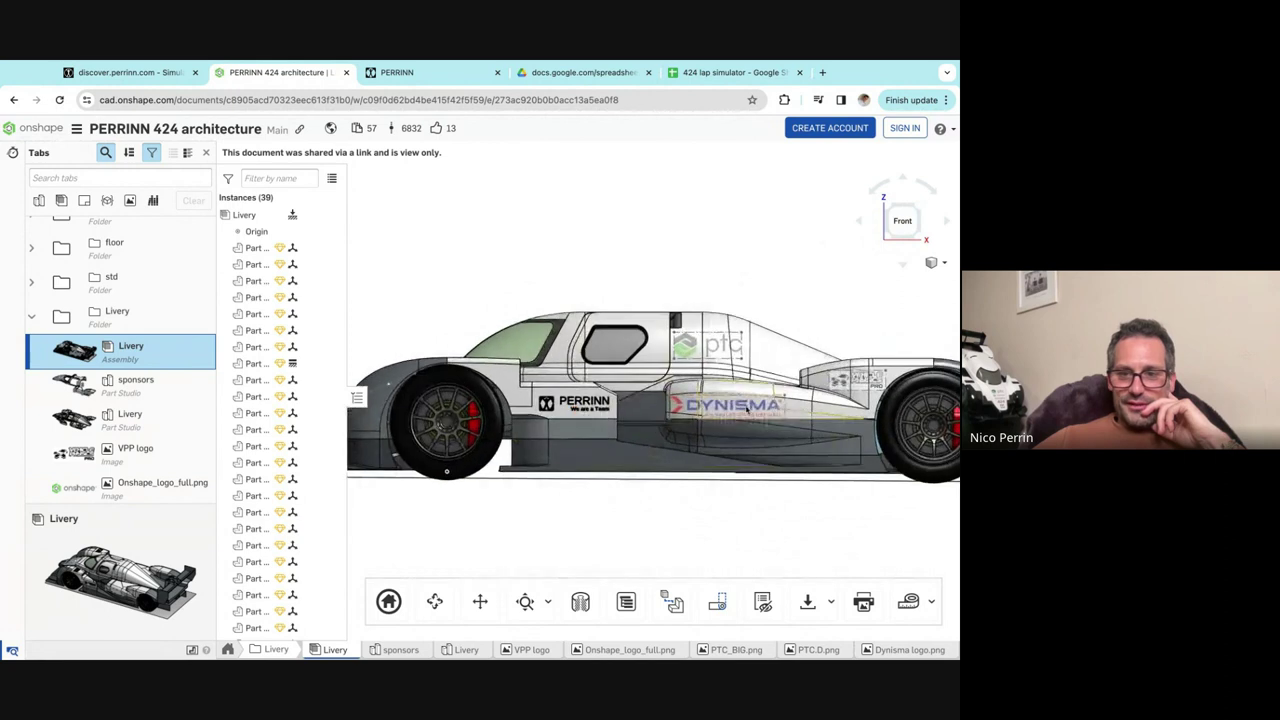
scroll(745, 410, "up", 5)
scroll(749, 410, "down", 5)
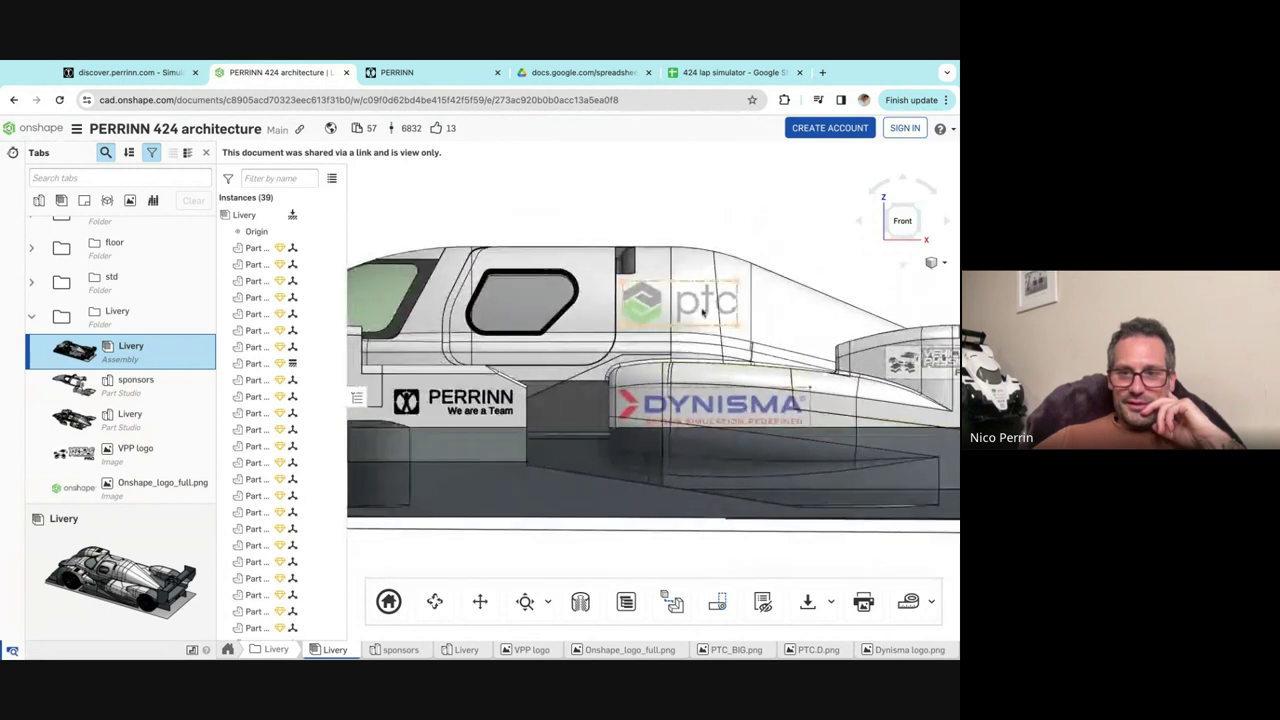
Show the livery car in an isometric view and inspect the logos and number on its nose.
key("shift+7")
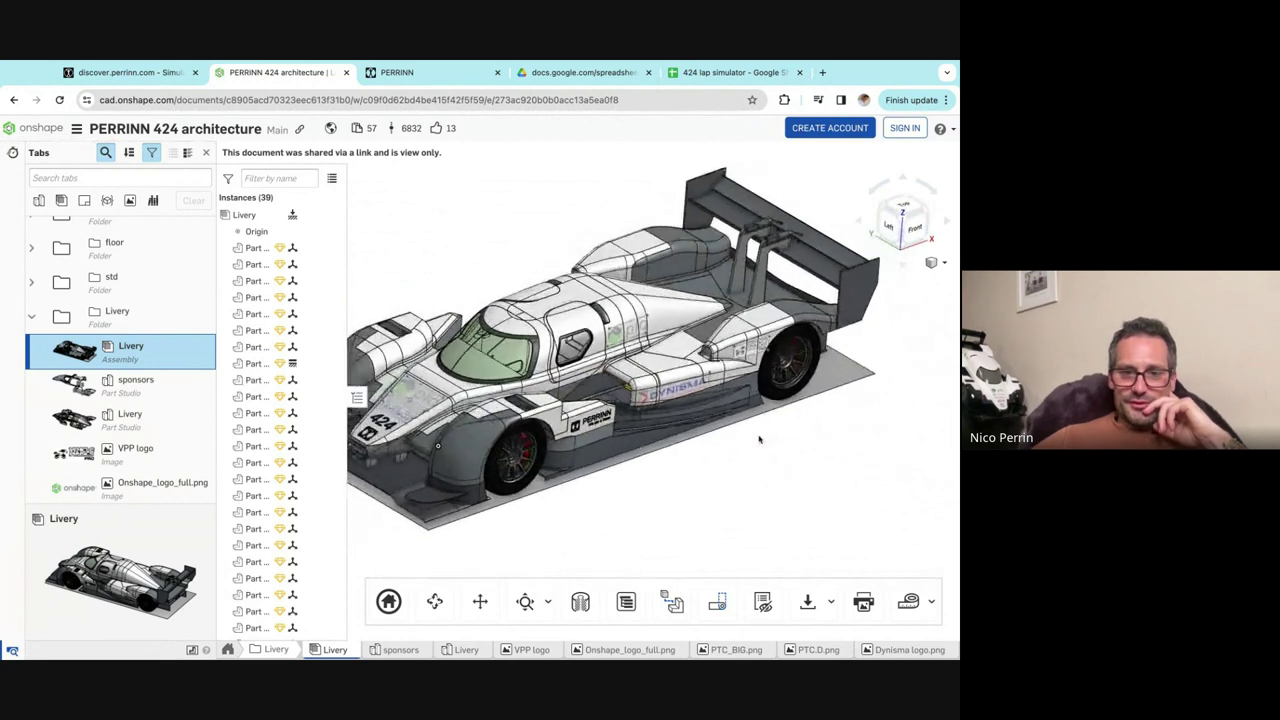
scroll(467, 444, "up", 10)
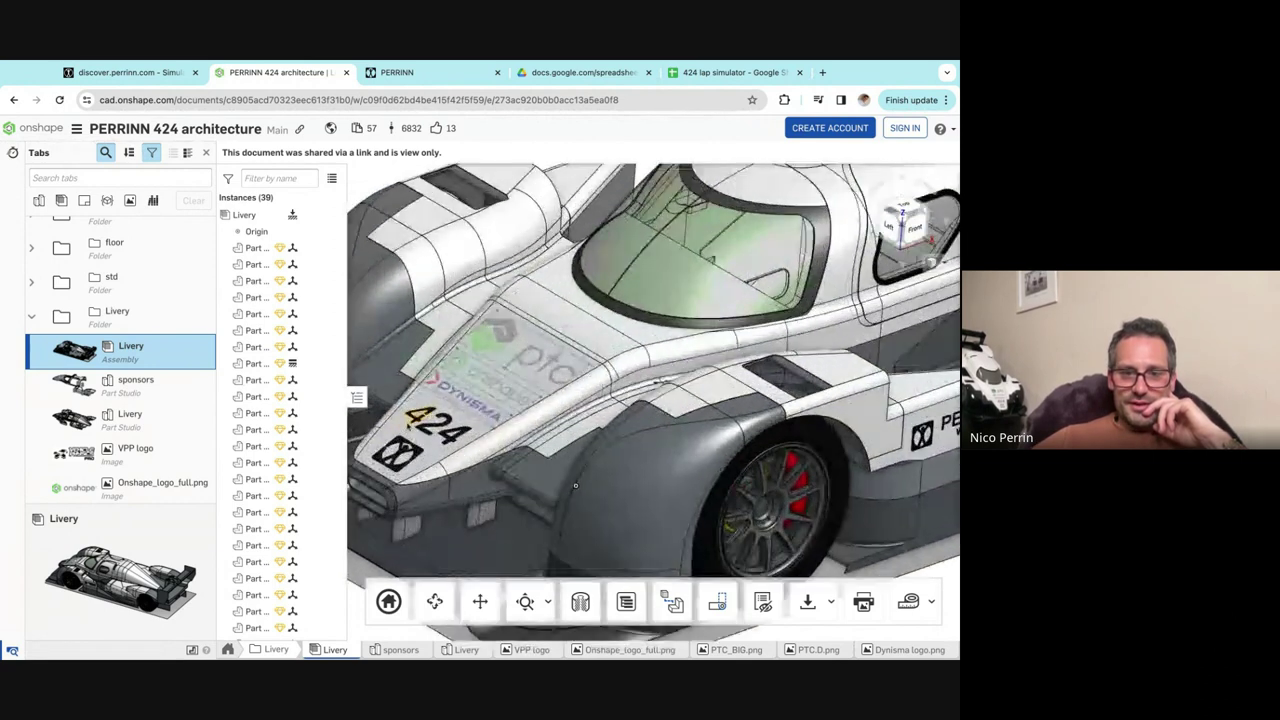
scroll(467, 444, "down", 10)
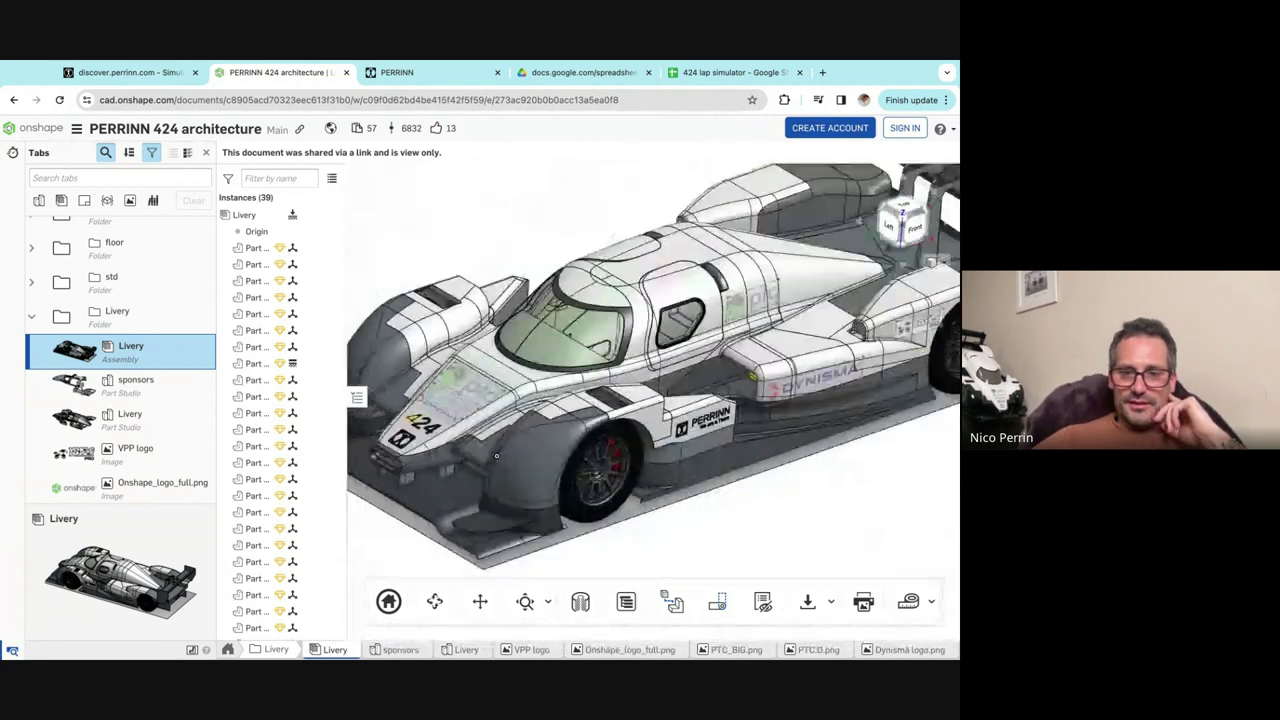
scroll(467, 444, "down", 1)
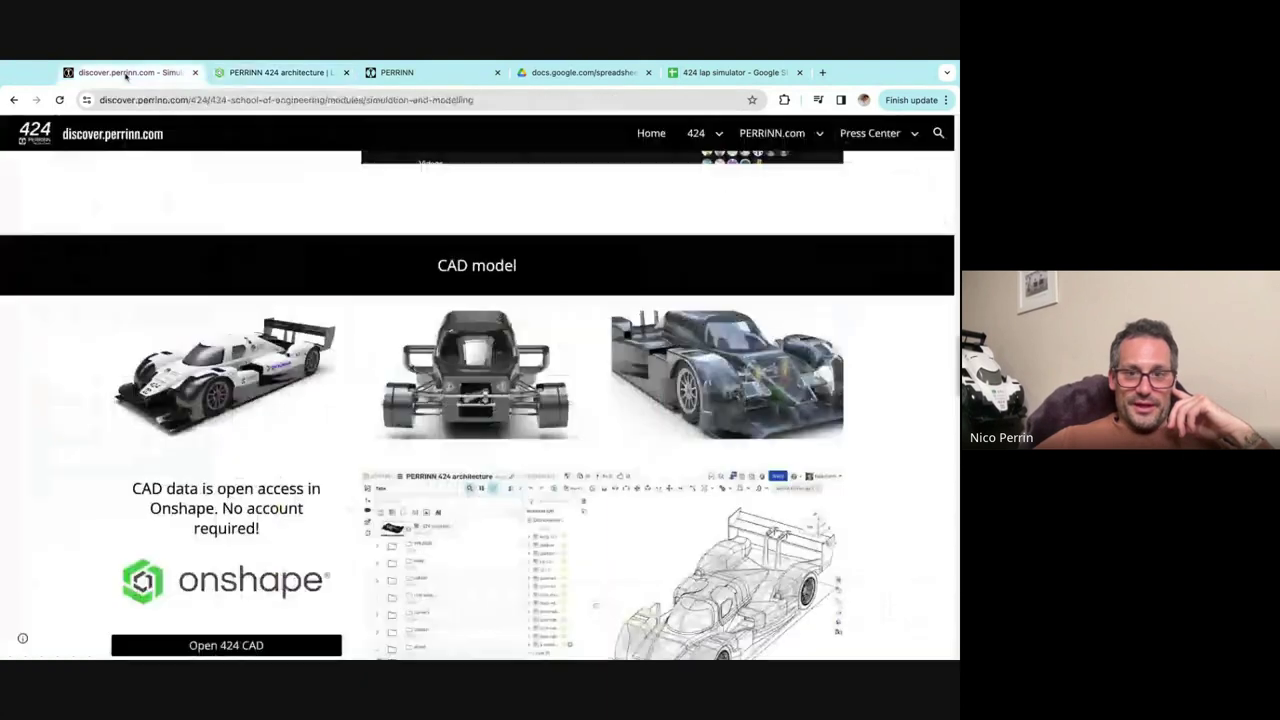
Switch to the discover.perrinn.com page to show its CAD model section, and return to the Onshape document.
left_click(130, 74)
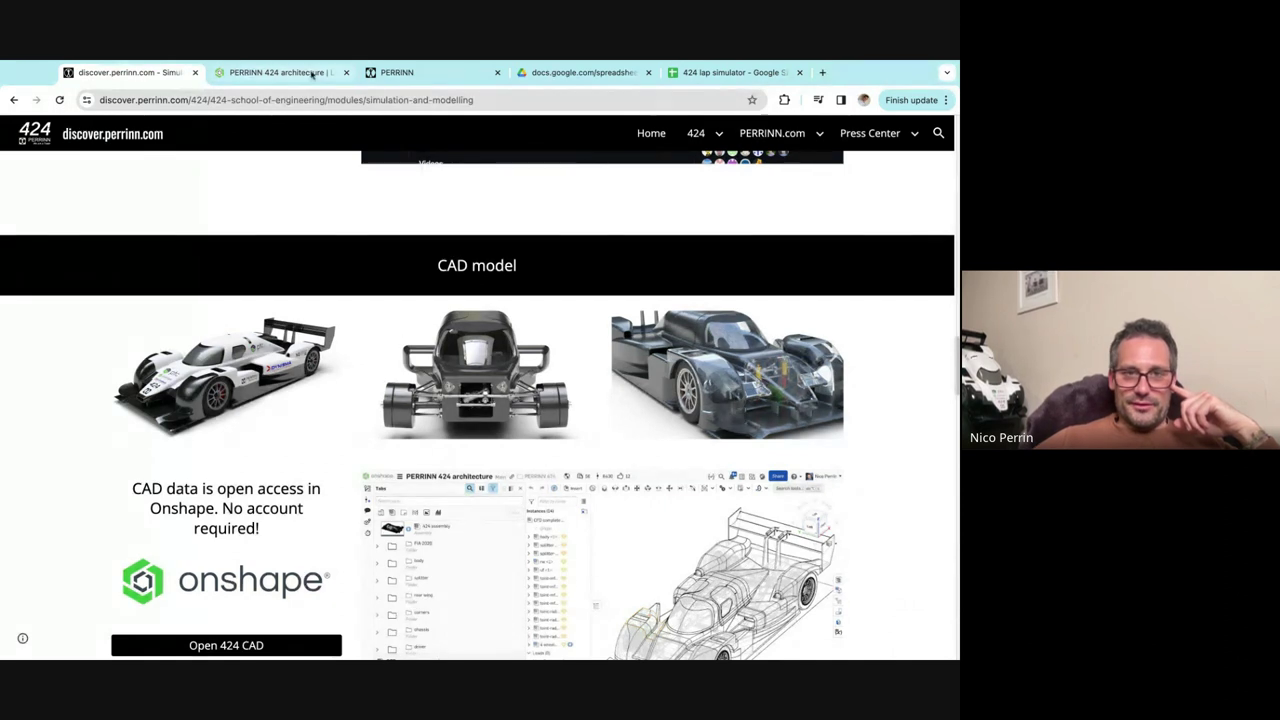
left_click(313, 74)
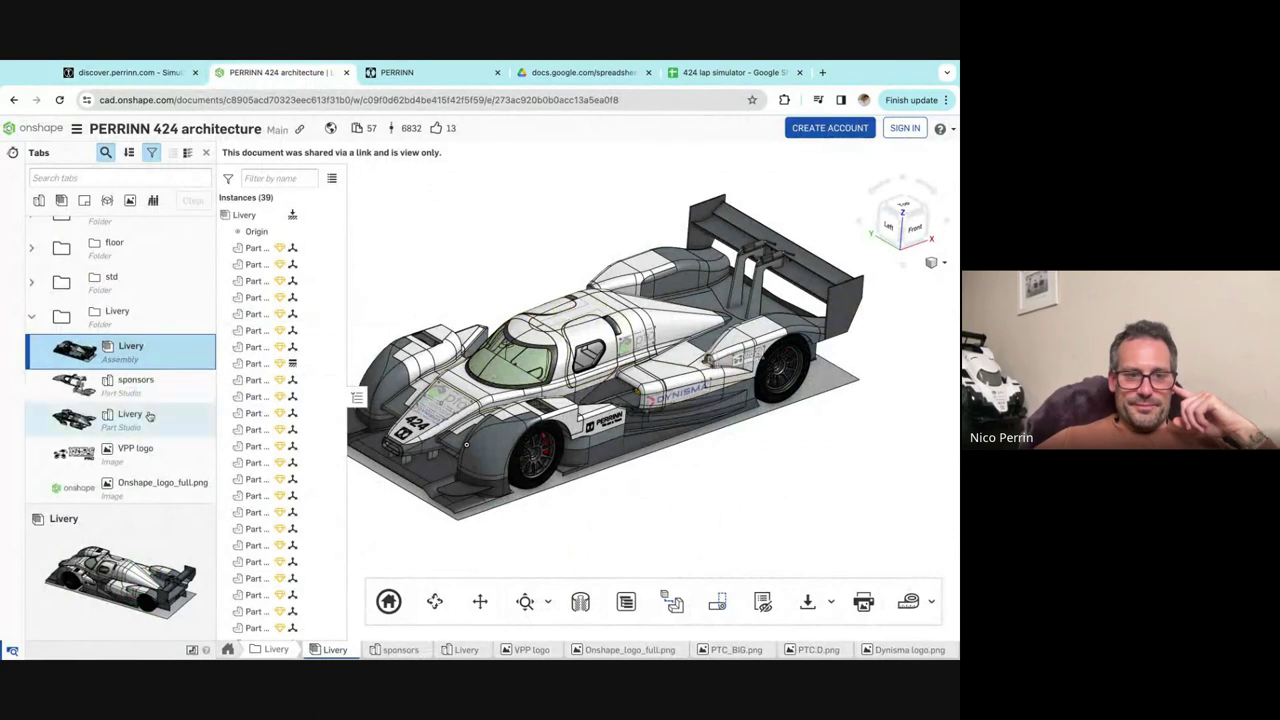
Open the CFD complete assembly from the CFD assemblies folder, show its instance list and expand the body subassembly.
scroll(148, 415, "down", 6)
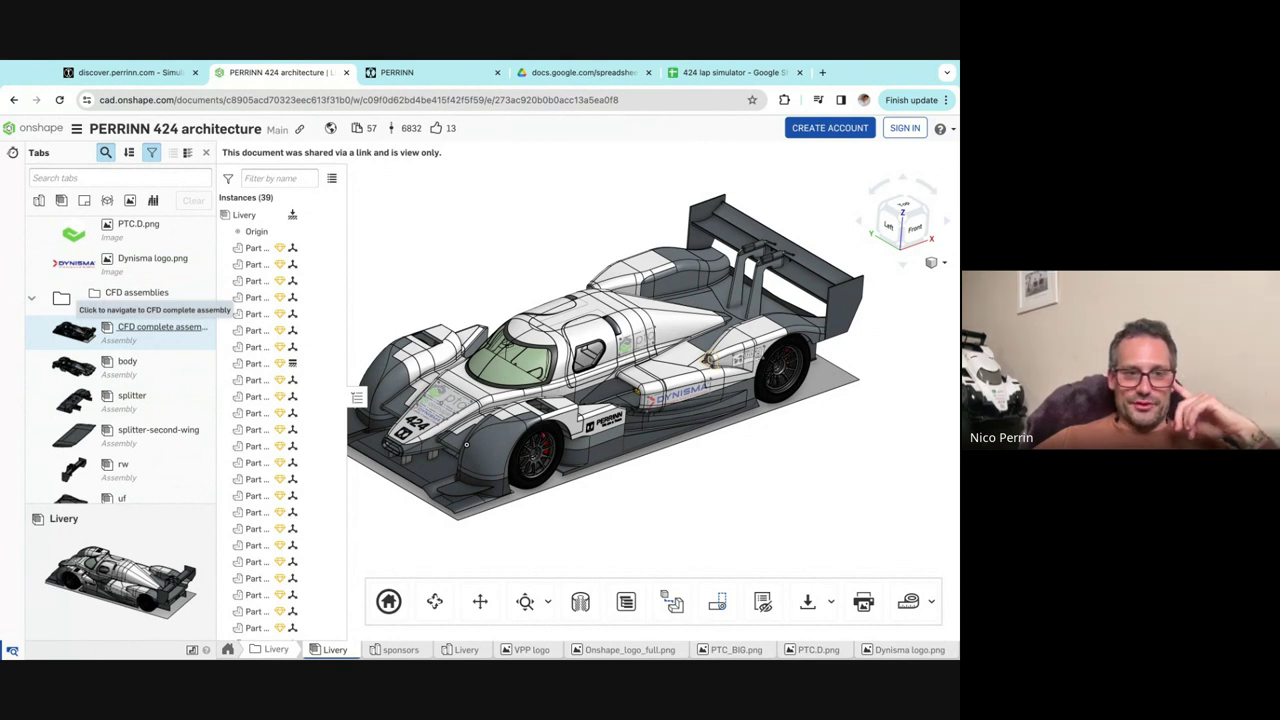
left_click(155, 328)
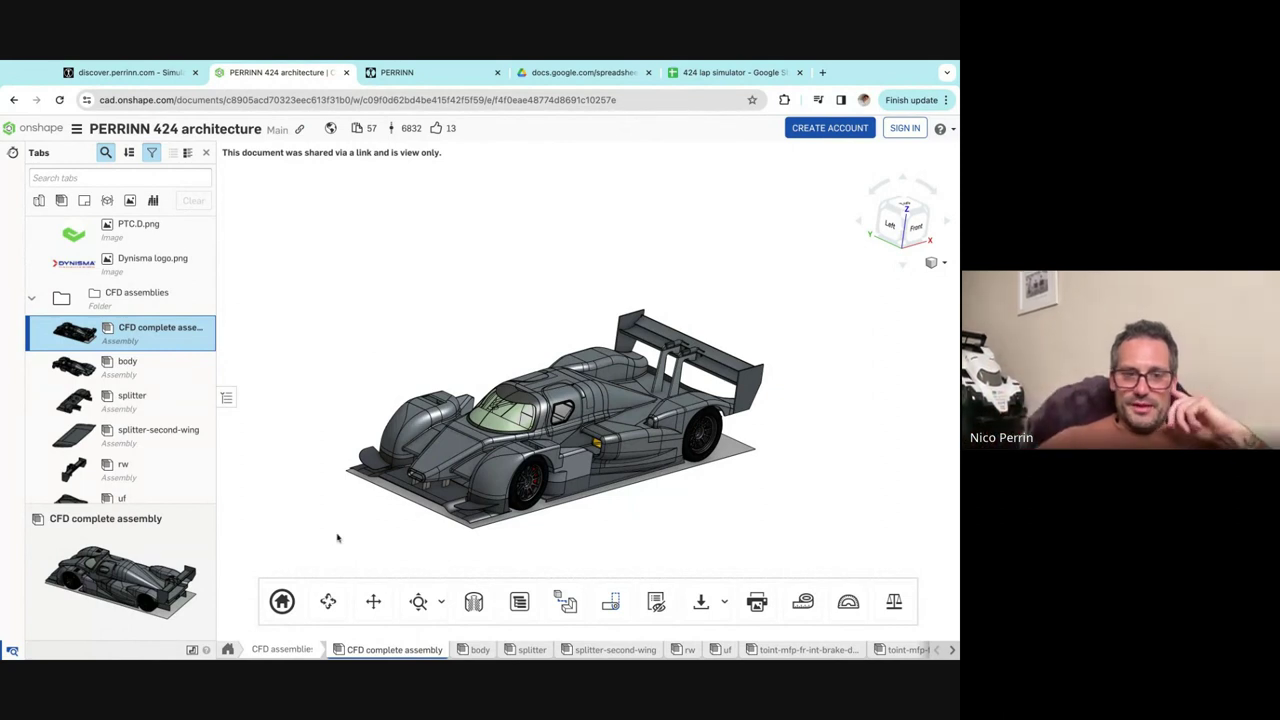
left_click(226, 398)
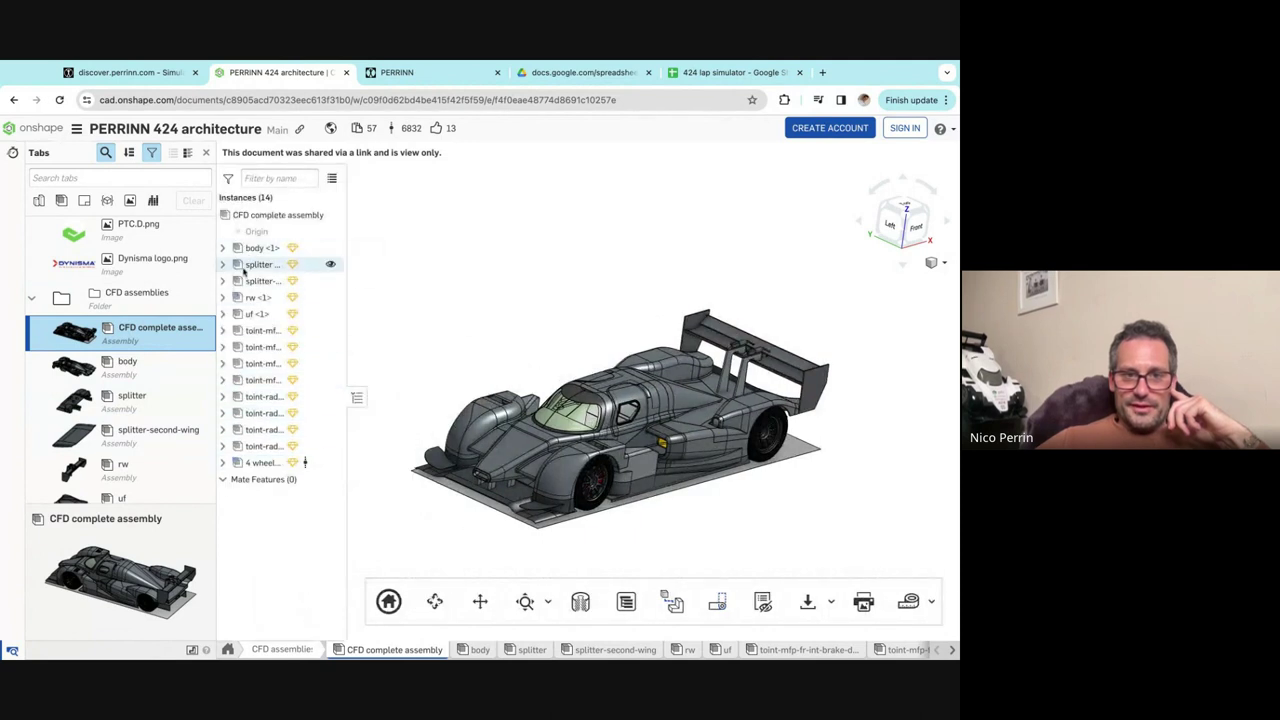
left_click(223, 248)
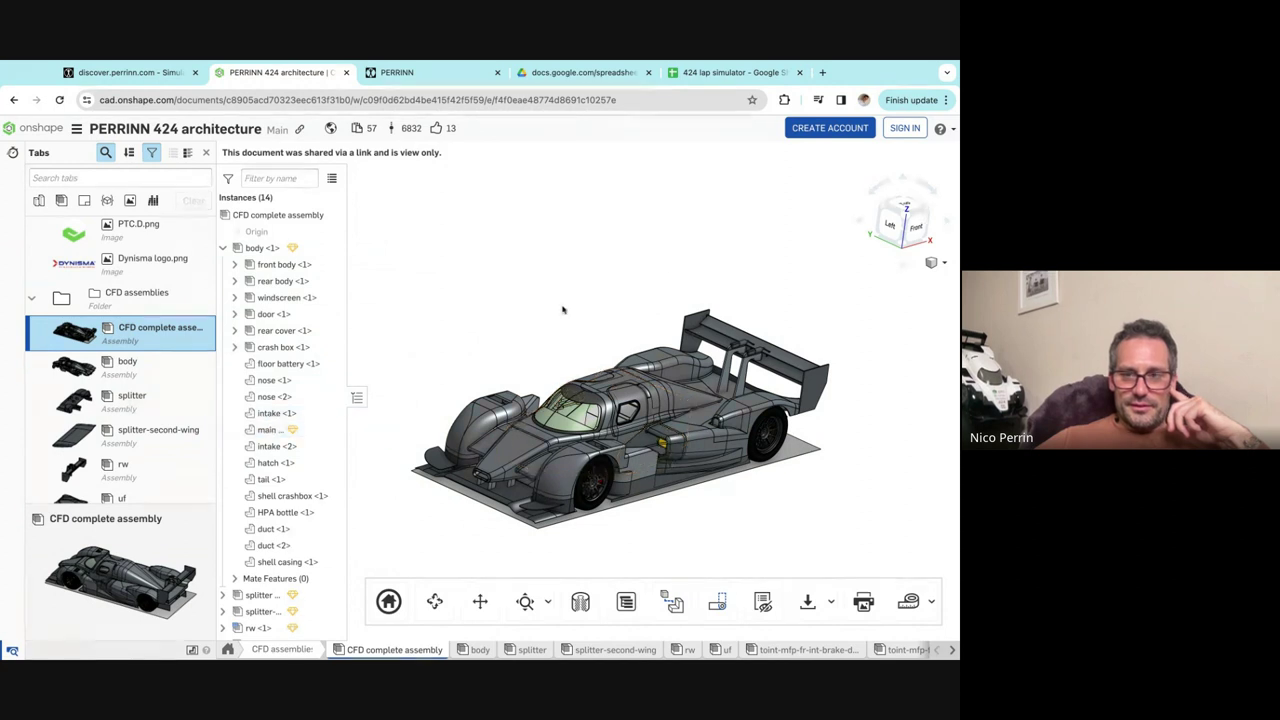
Section the complete car parallel to the flat side panel behind the front wheel, with the plane offset -930 mm.
scroll(727, 452, "up", 1)
scroll(727, 452, "up", 2)
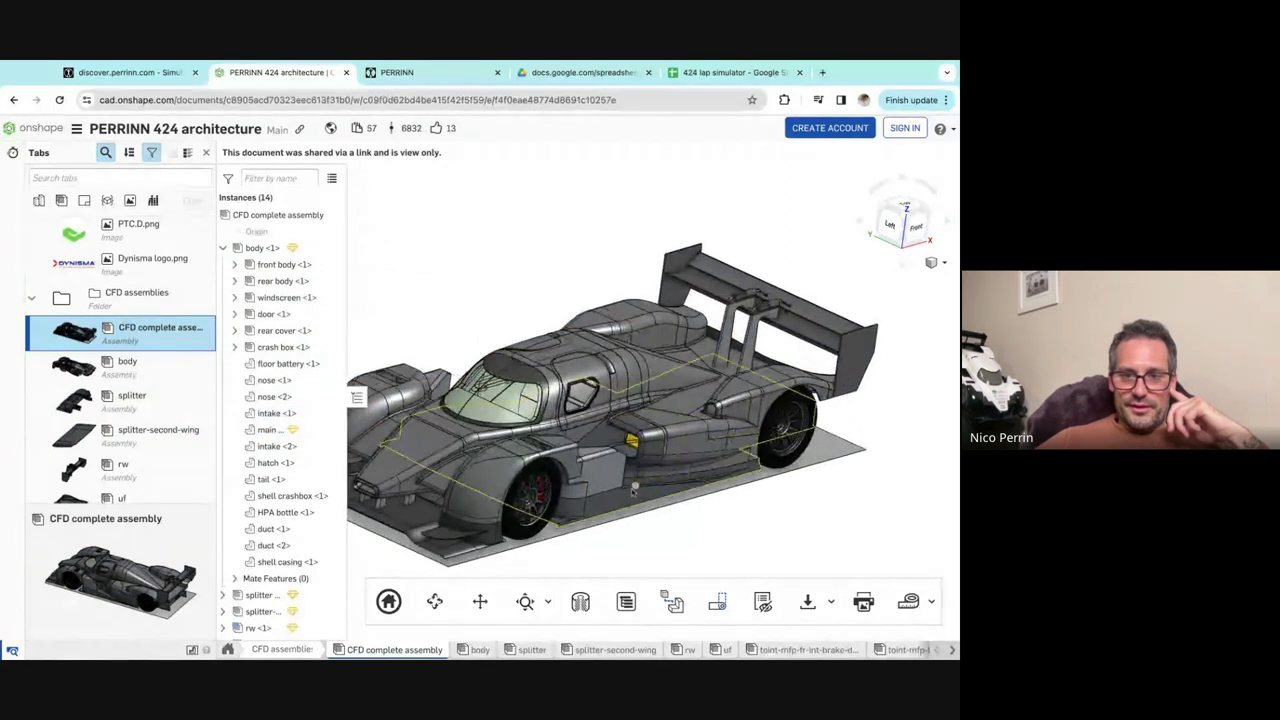
left_click(604, 478)
left_click(580, 601)
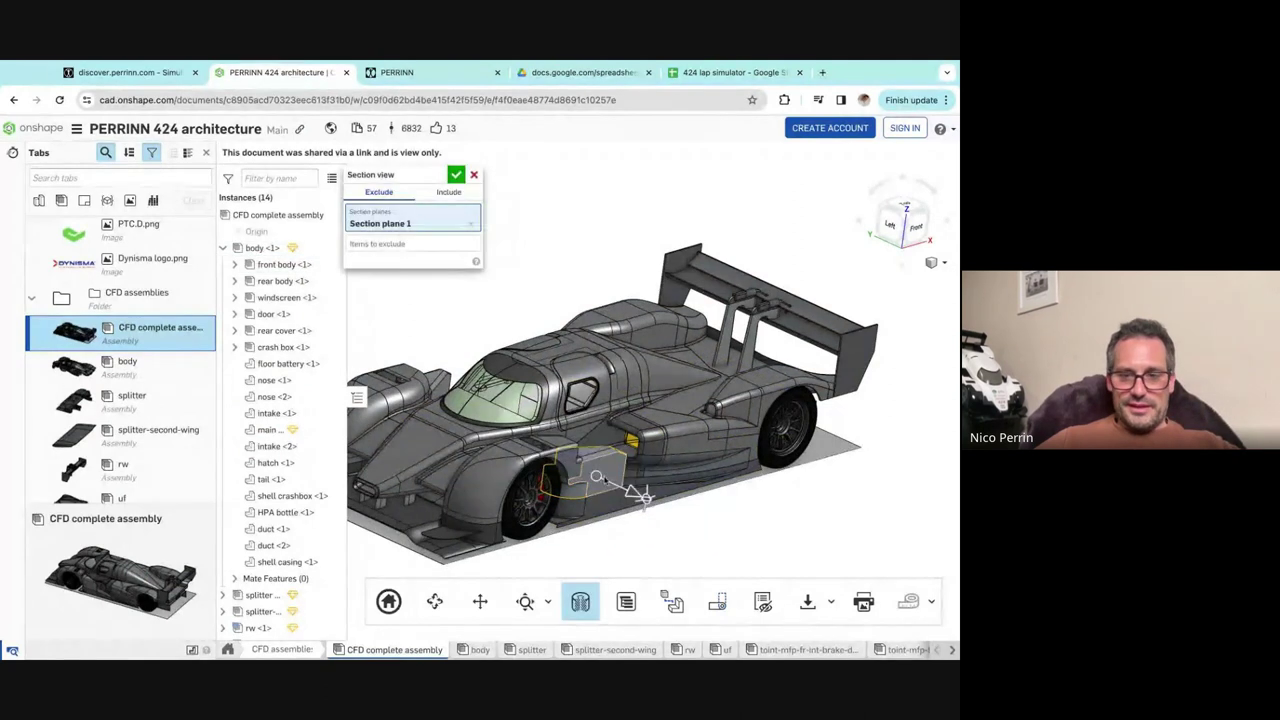
left_click_drag(625, 491, 582, 471)
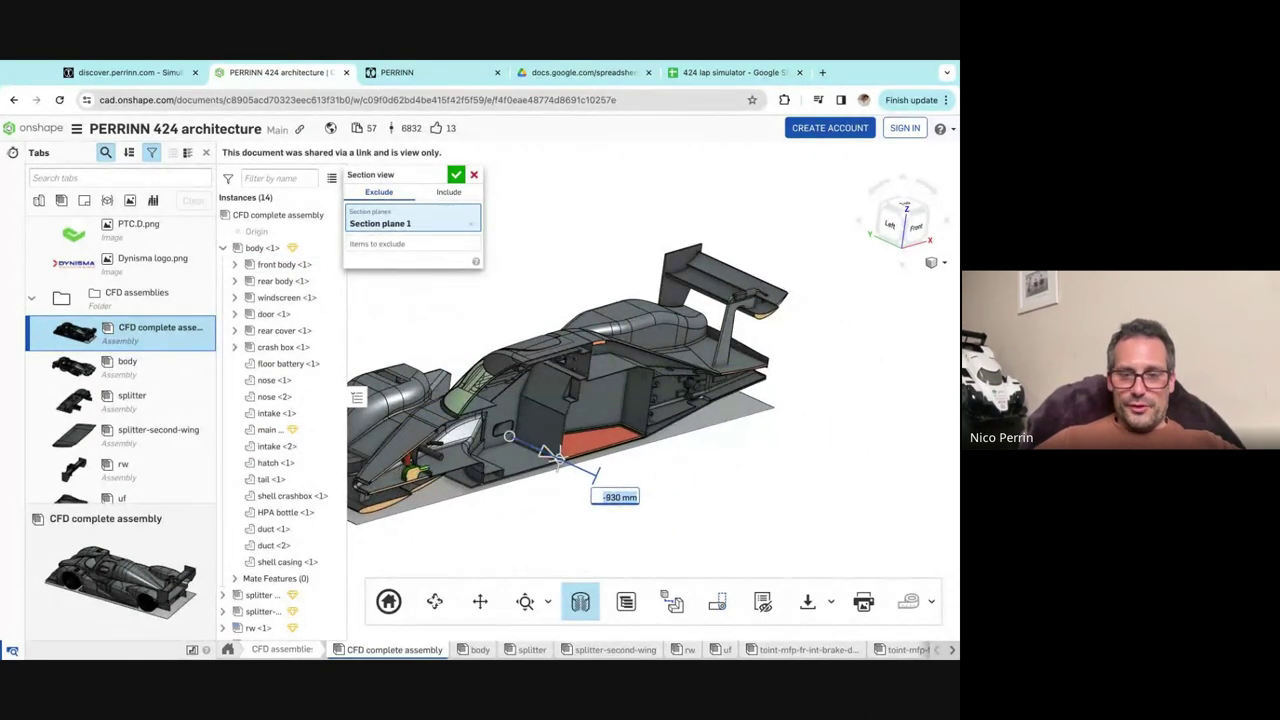
Inspect the front suspension and cockpit interior of the sectioned car from several angles, and cancel the section view.
right_click_drag(805, 384, 750, 386)
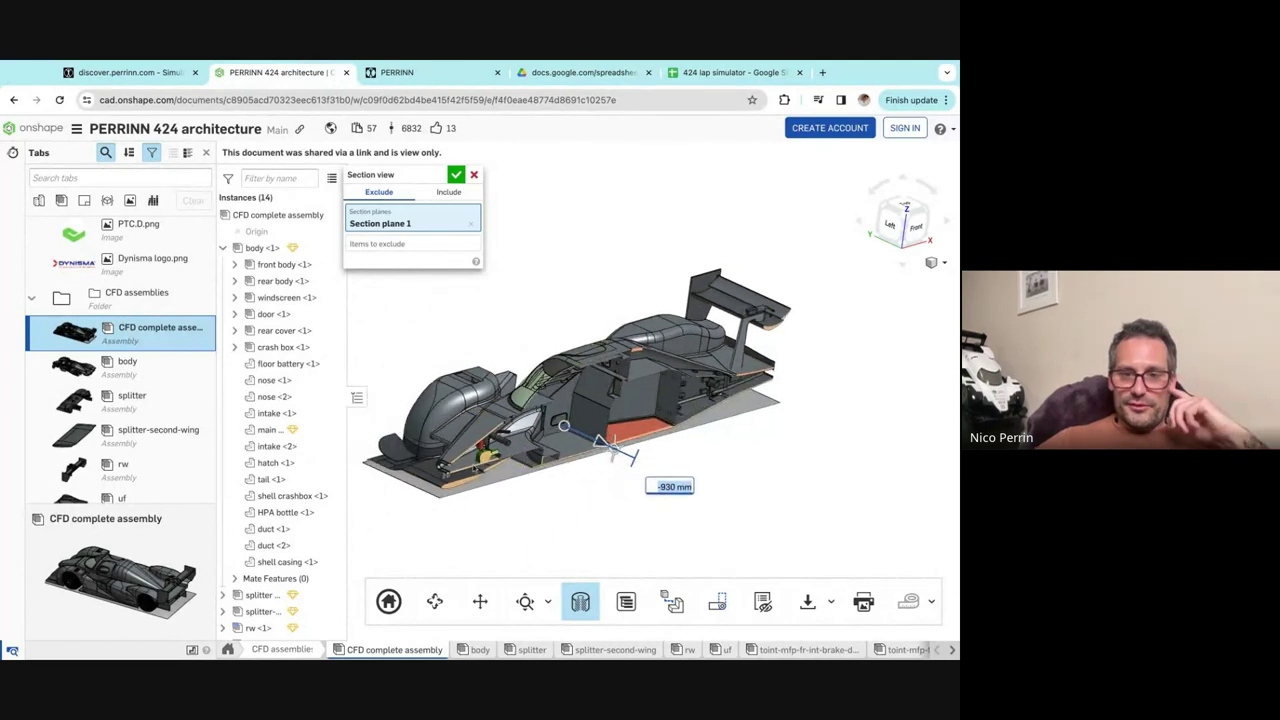
scroll(685, 481, "up", 3)
right_click_drag(685, 481, 666, 424)
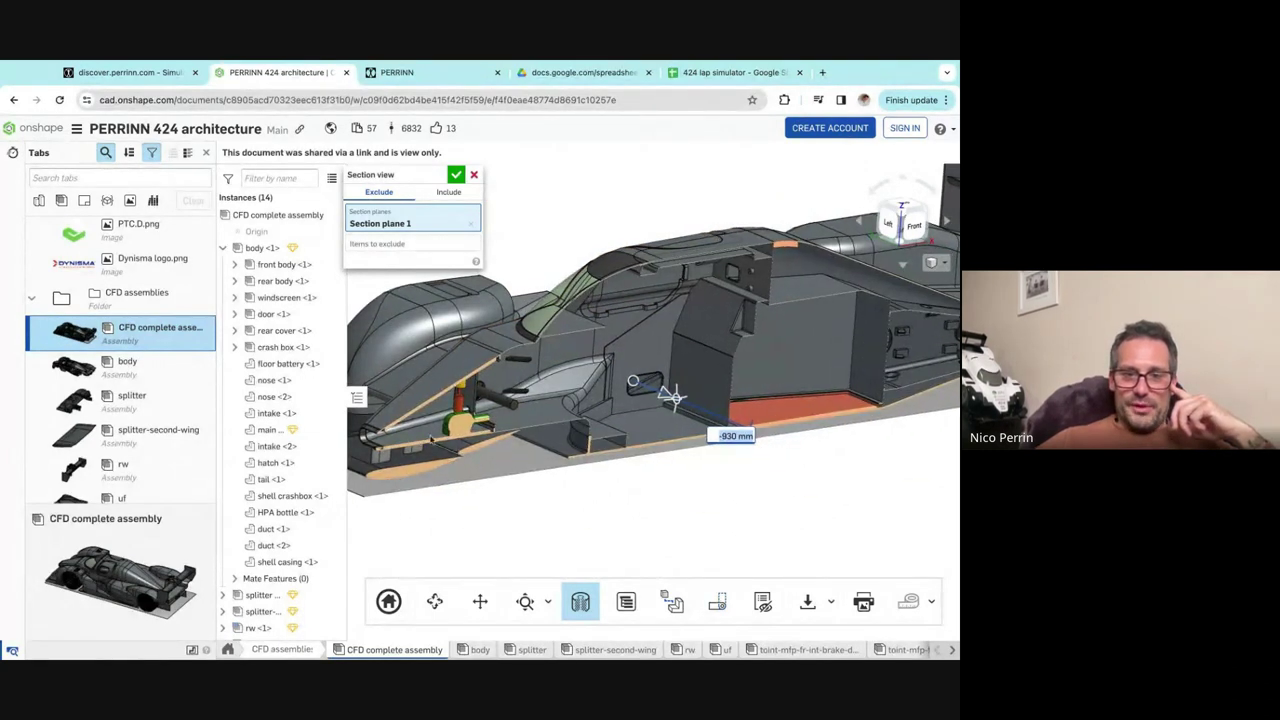
scroll(470, 410, "up", 3)
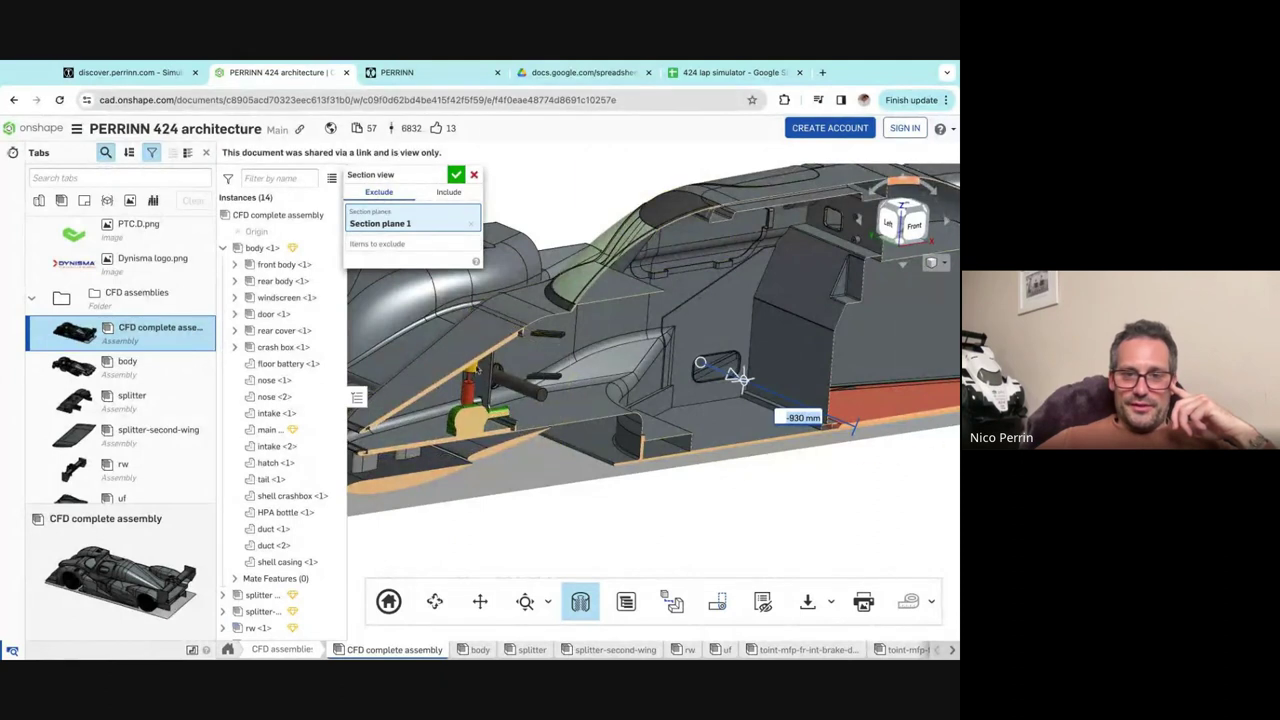
right_click_drag(471, 410, 465, 440)
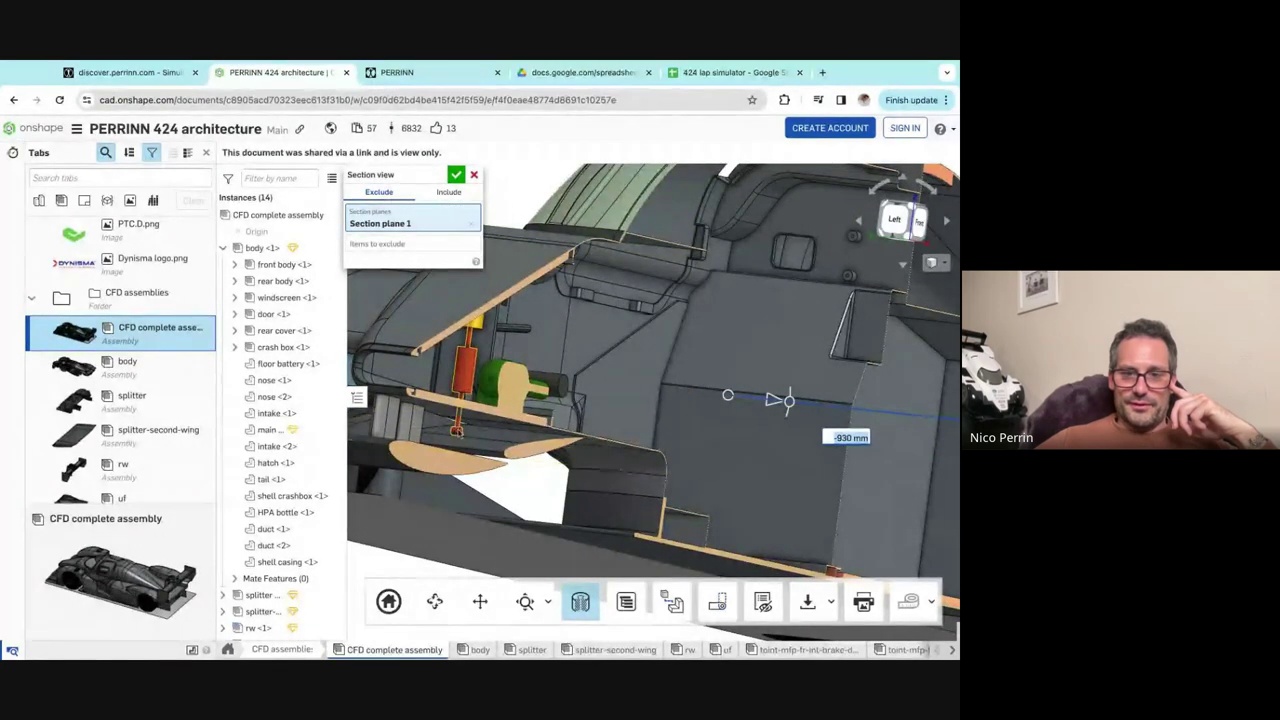
right_click_drag(620, 400, 730, 413)
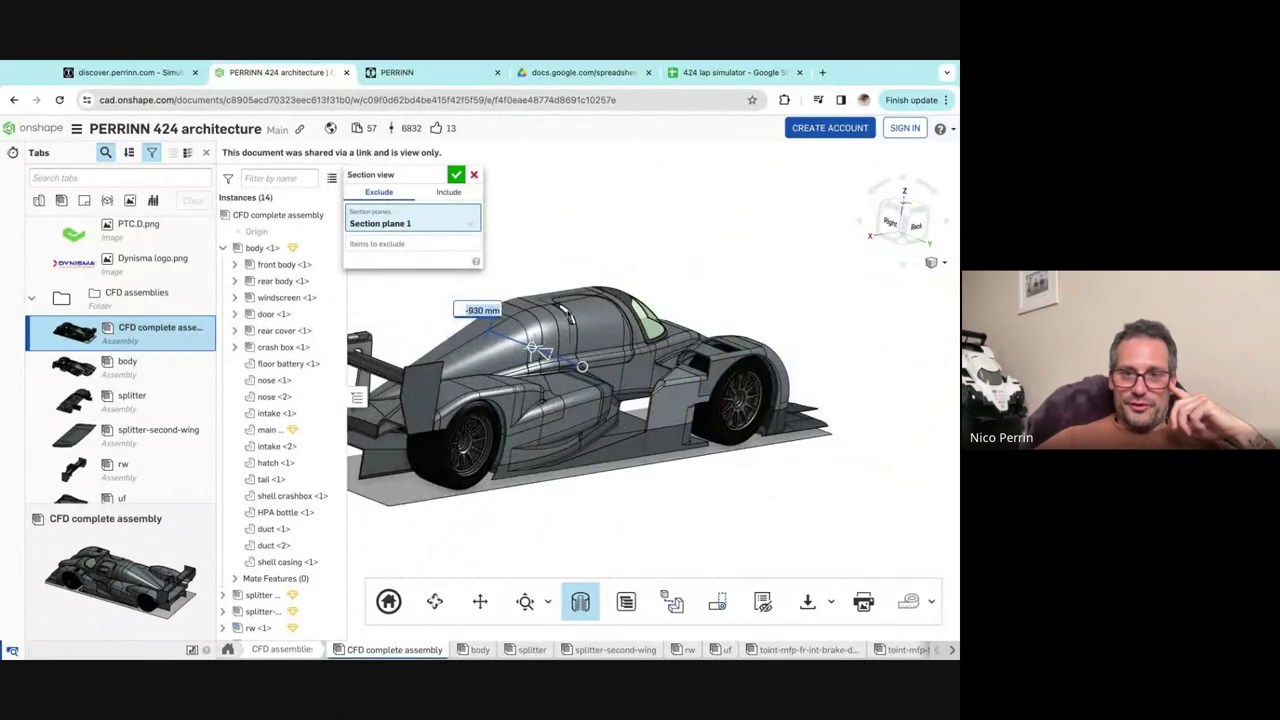
left_click(475, 176)
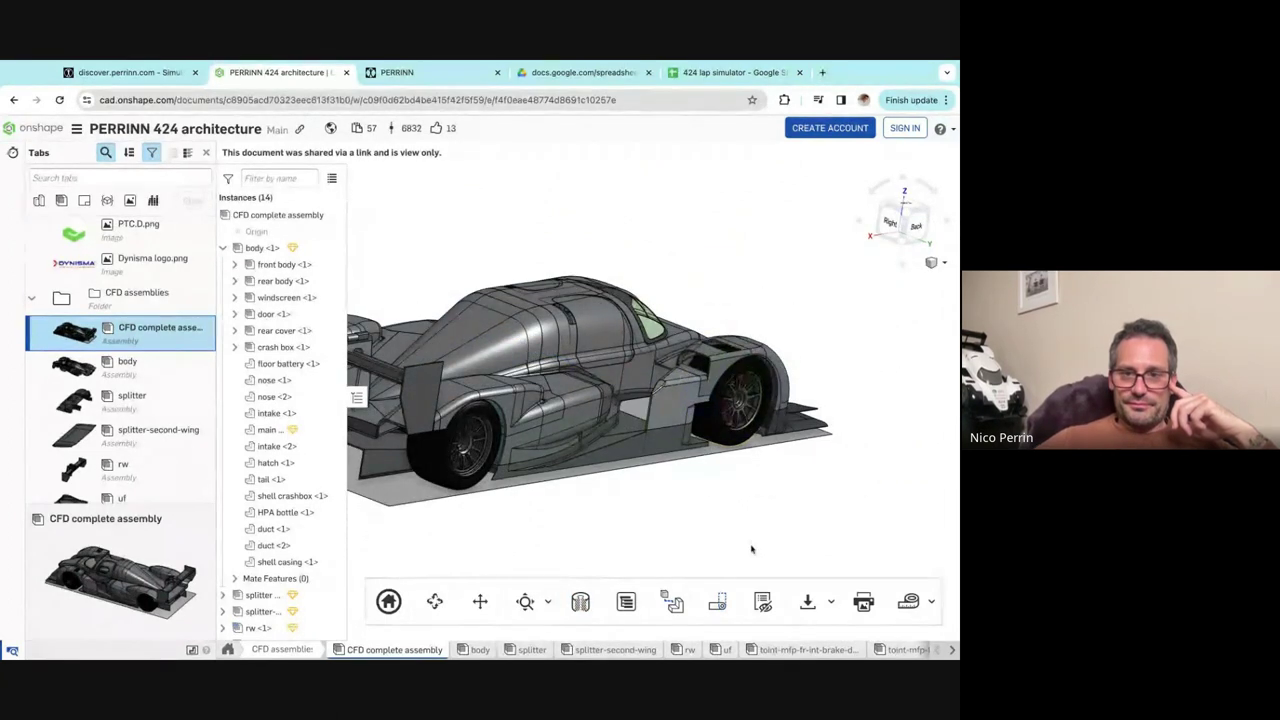
Examine the front tyre's contact patch from beneath the ground plane of the CFD complete assembly.
right_click_drag(752, 549, 564, 505)
scroll(566, 506, "up", 4)
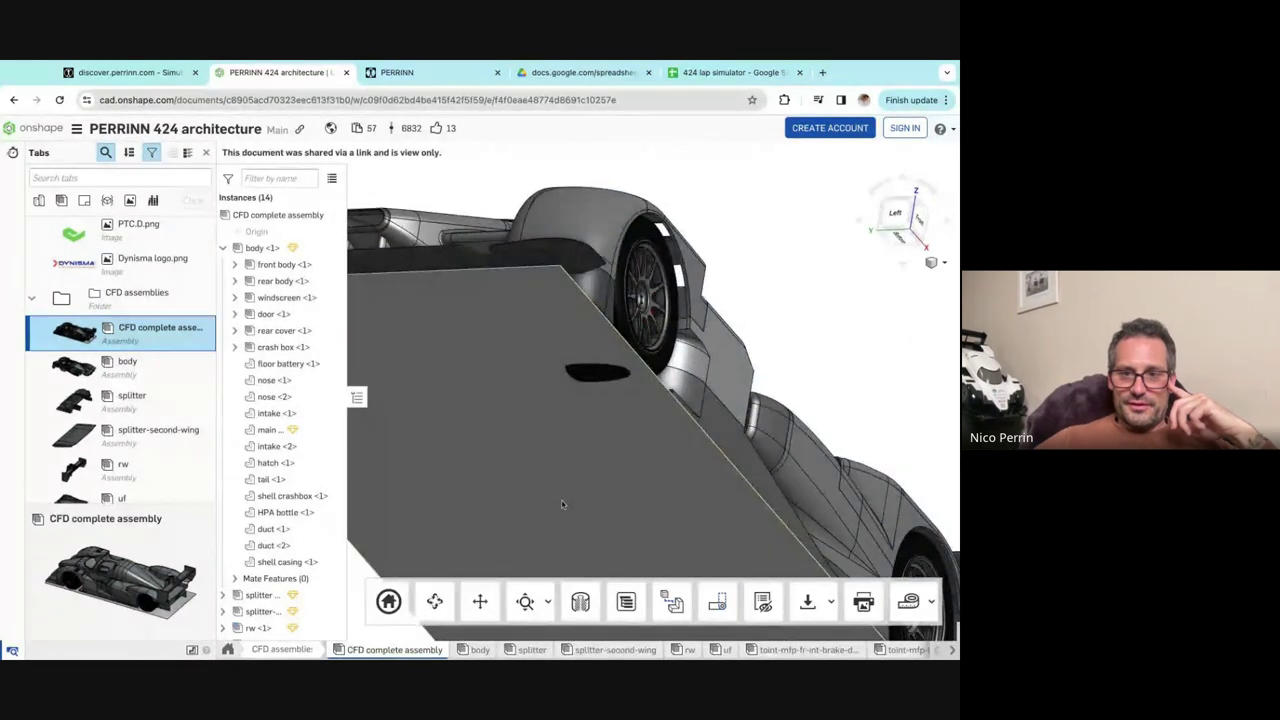
scroll(597, 375, "up", 6)
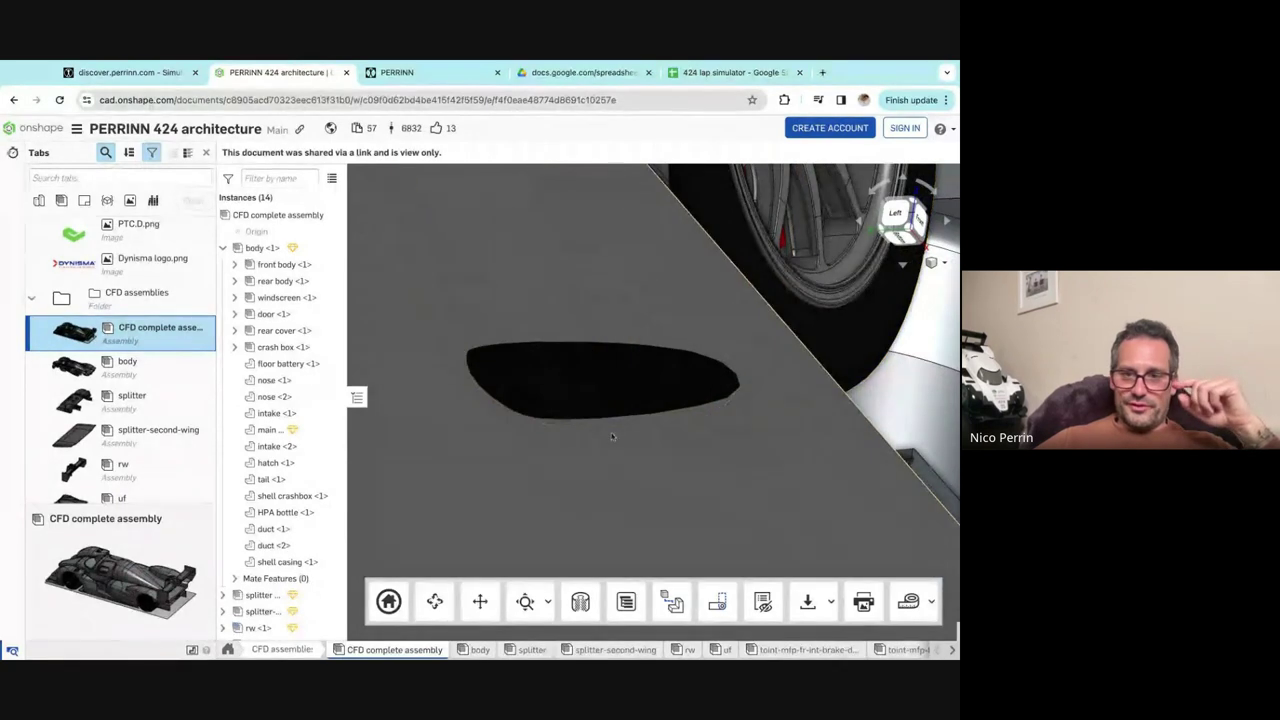
scroll(633, 358, "down", 5)
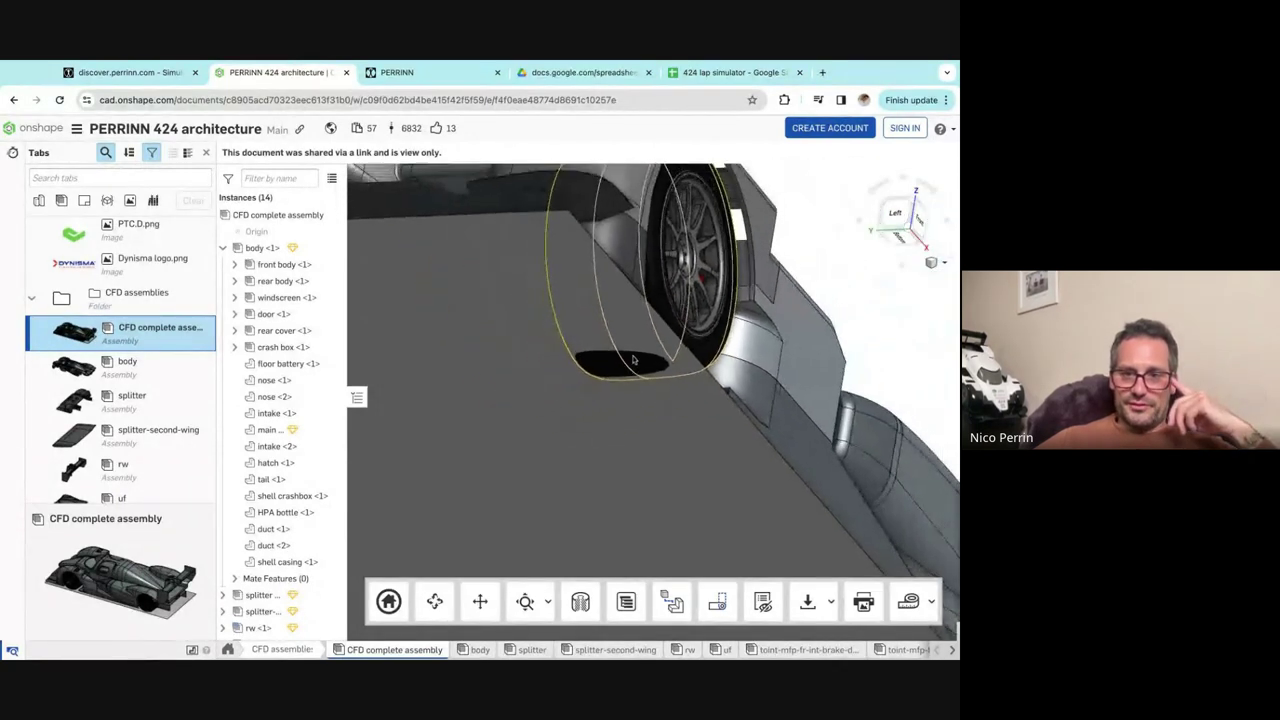
Show the complete car in an isometric view and inspect the rear wing's mounting pylons and actuators close up.
key("shift+7")
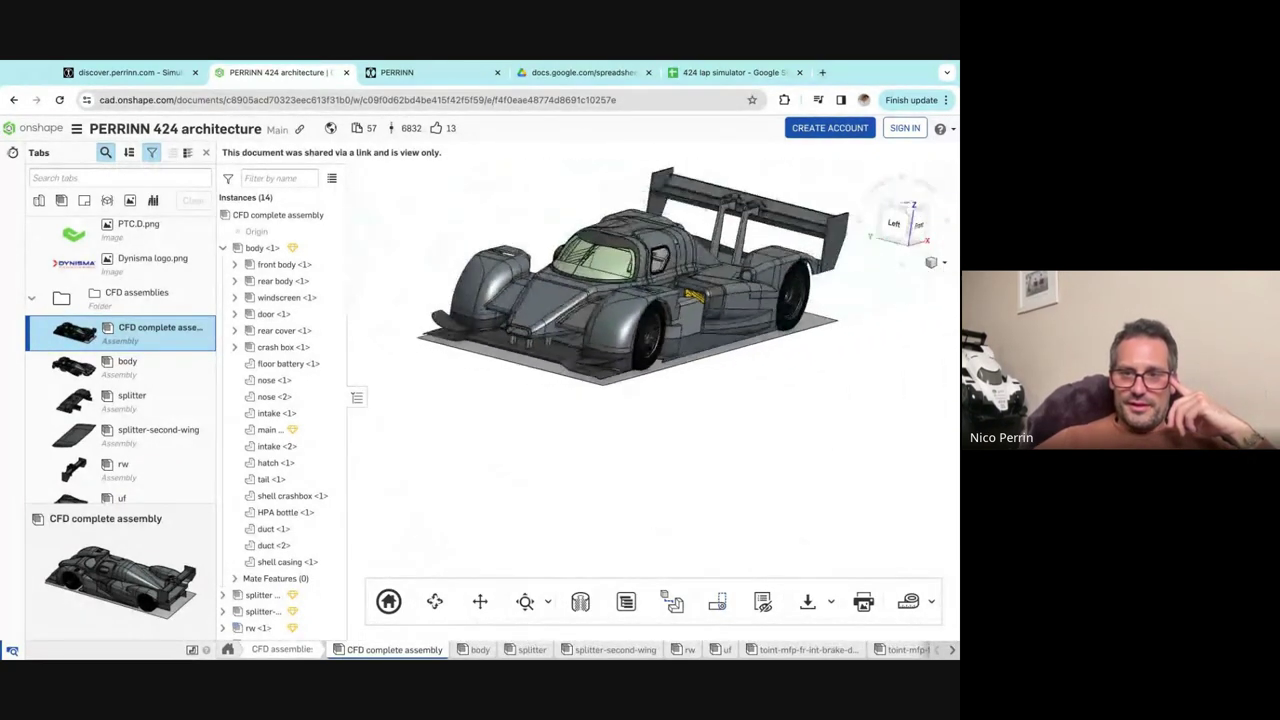
scroll(673, 233, "up", 5)
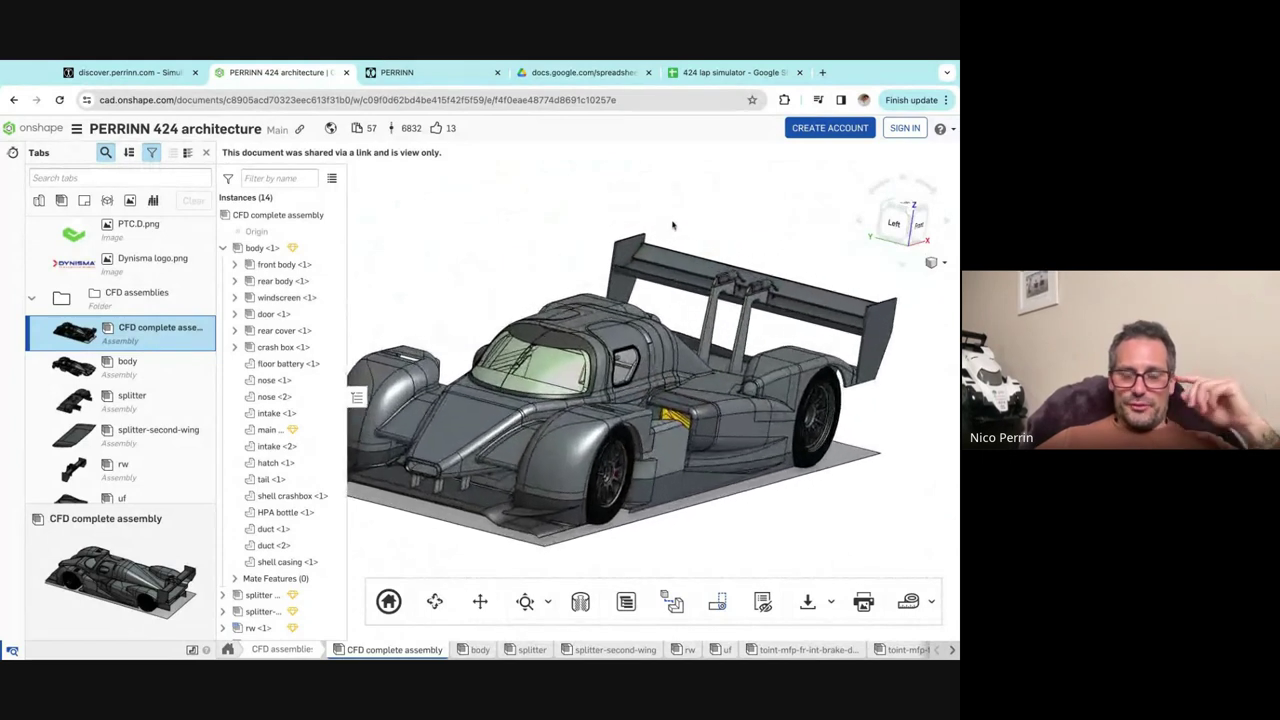
scroll(673, 233, "down", 1)
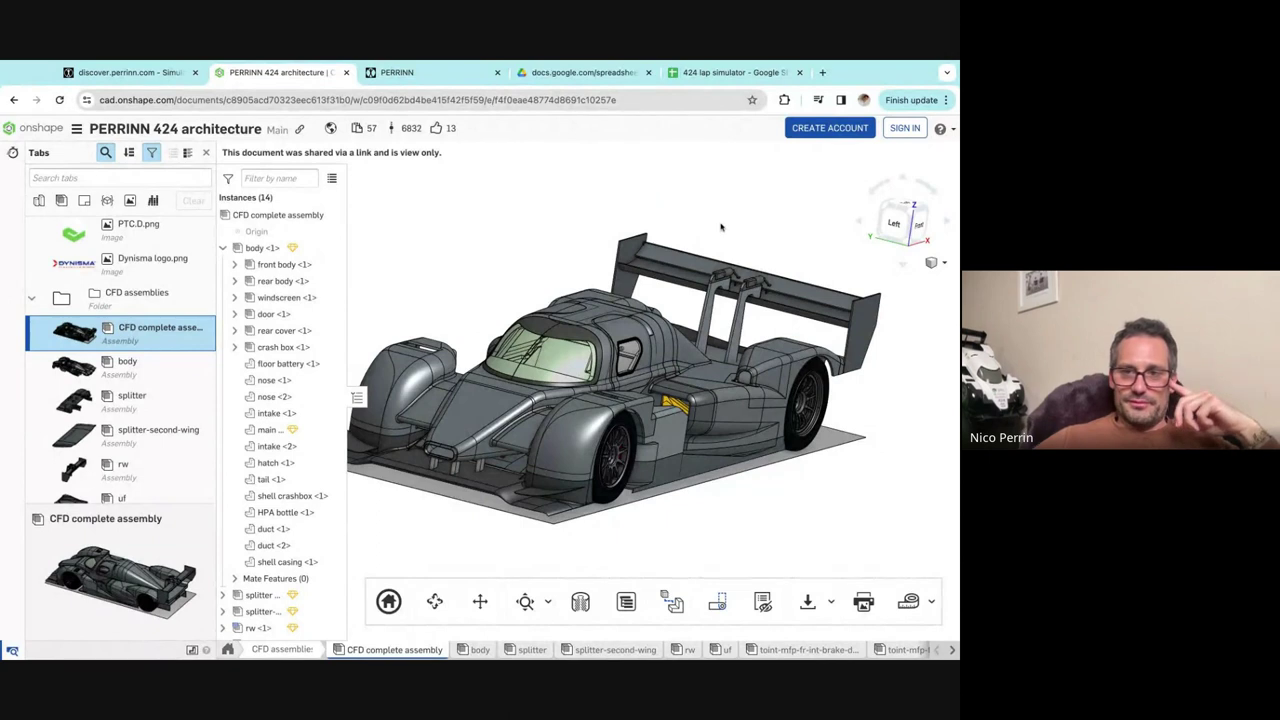
right_click_drag(706, 234, 722, 228)
scroll(872, 265, "up", 6)
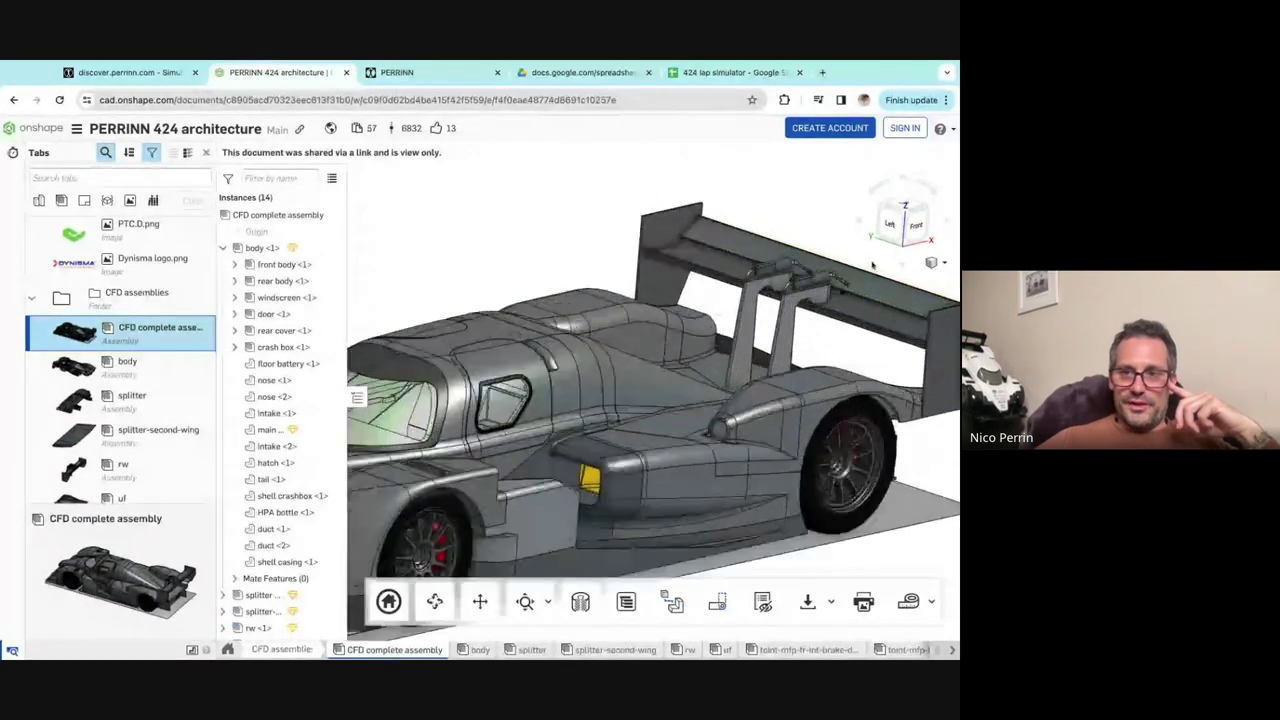
right_click_drag(872, 265, 786, 237)
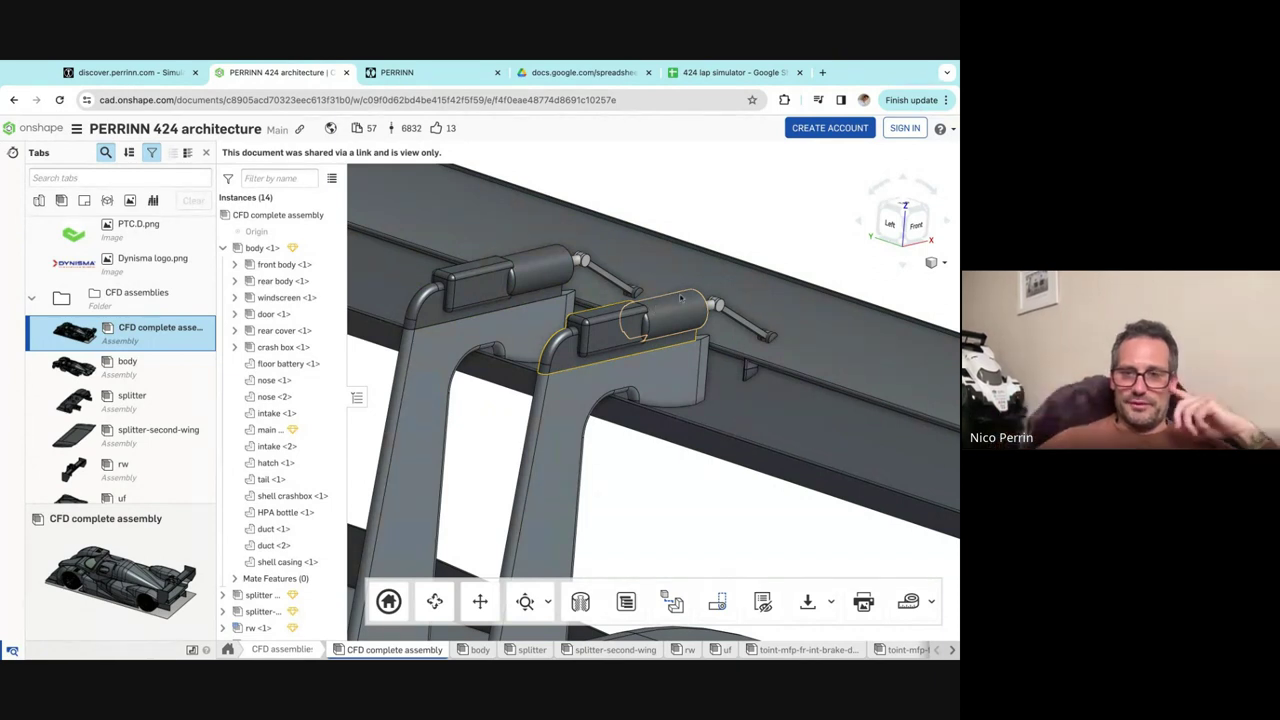
scroll(816, 246, "down", 10)
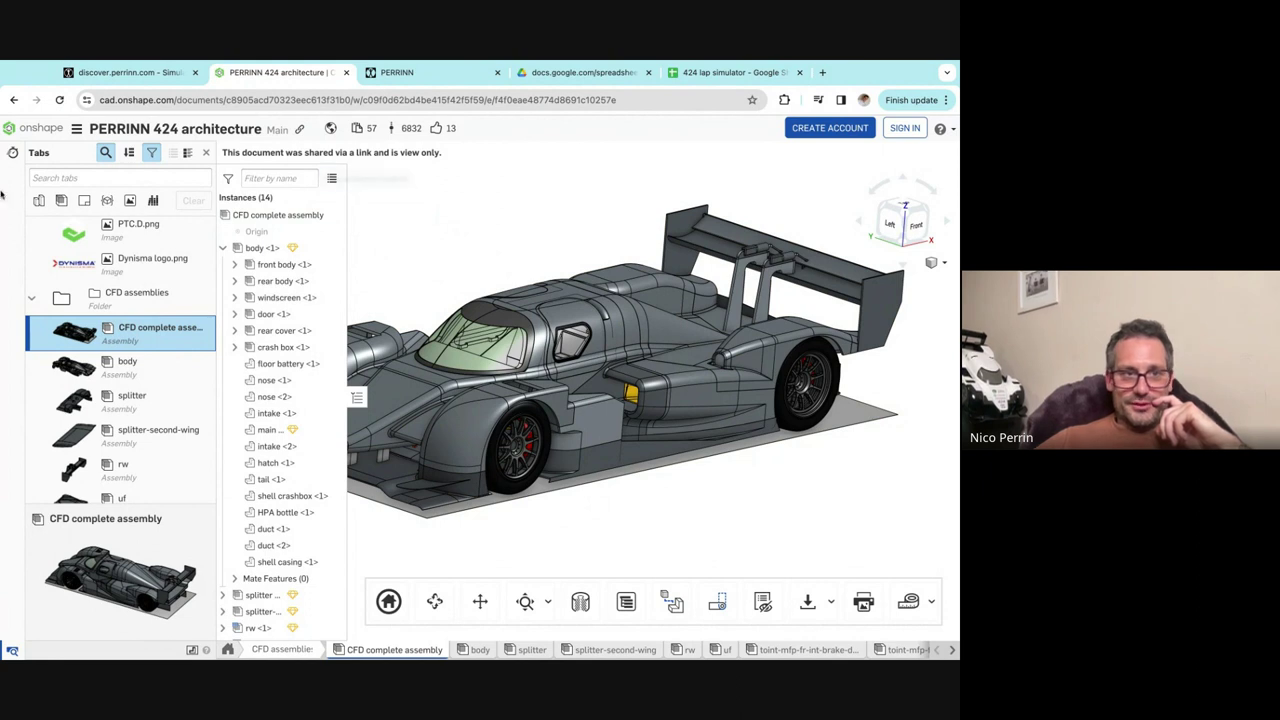
Isolate the front wheel in the CFD complete assembly, view it within the transparent car, and close the isolation.
left_click_drag(2, 200, 366, 200)
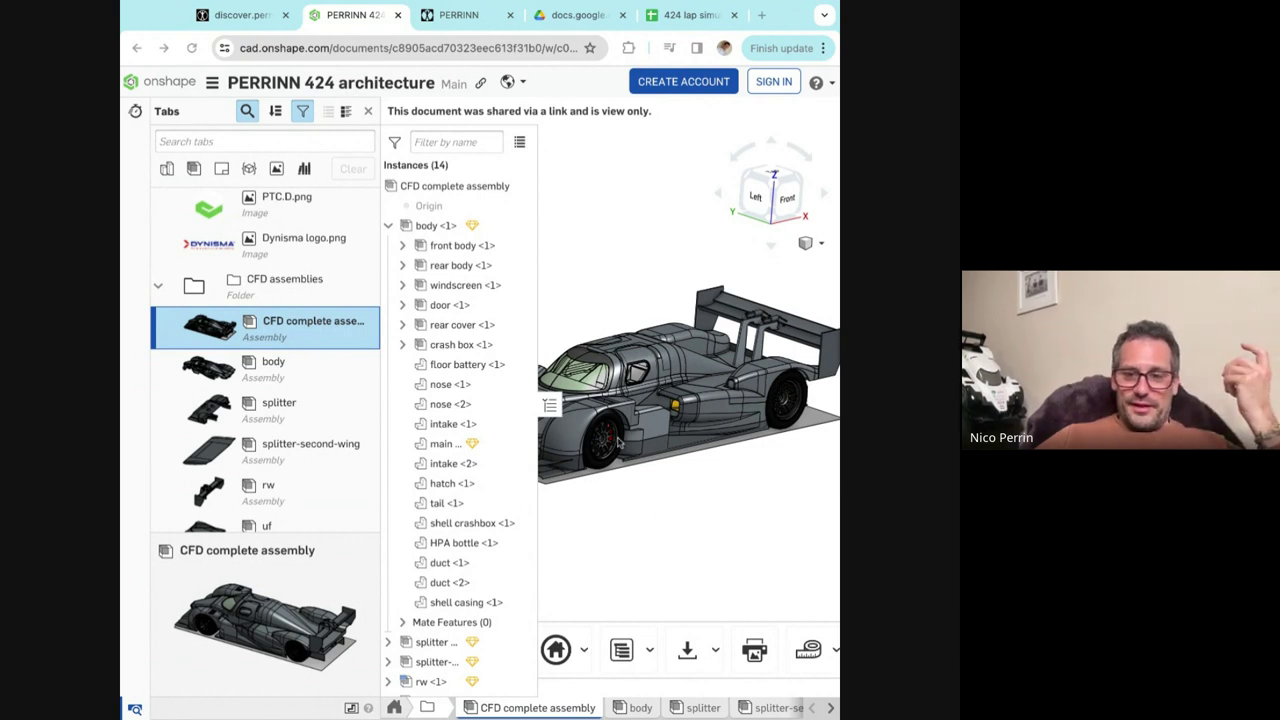
scroll(622, 450, "up", 5)
scroll(618, 445, "up", 5)
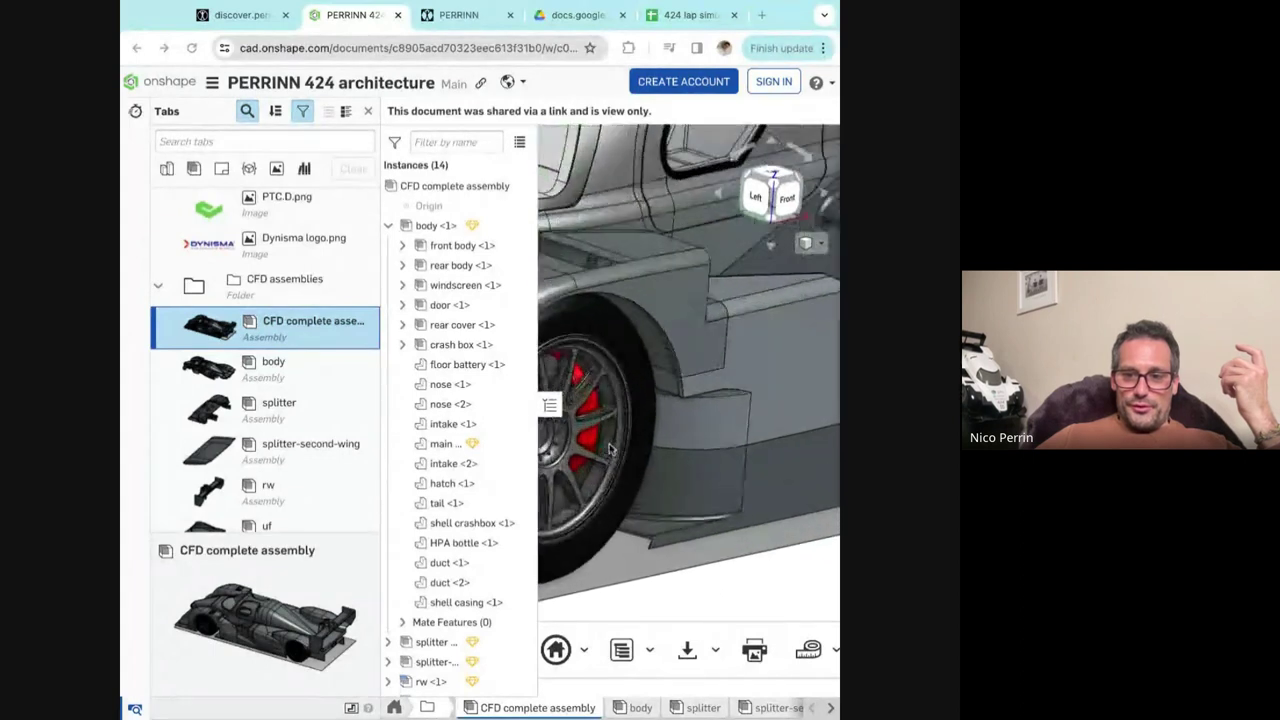
right_click(611, 440)
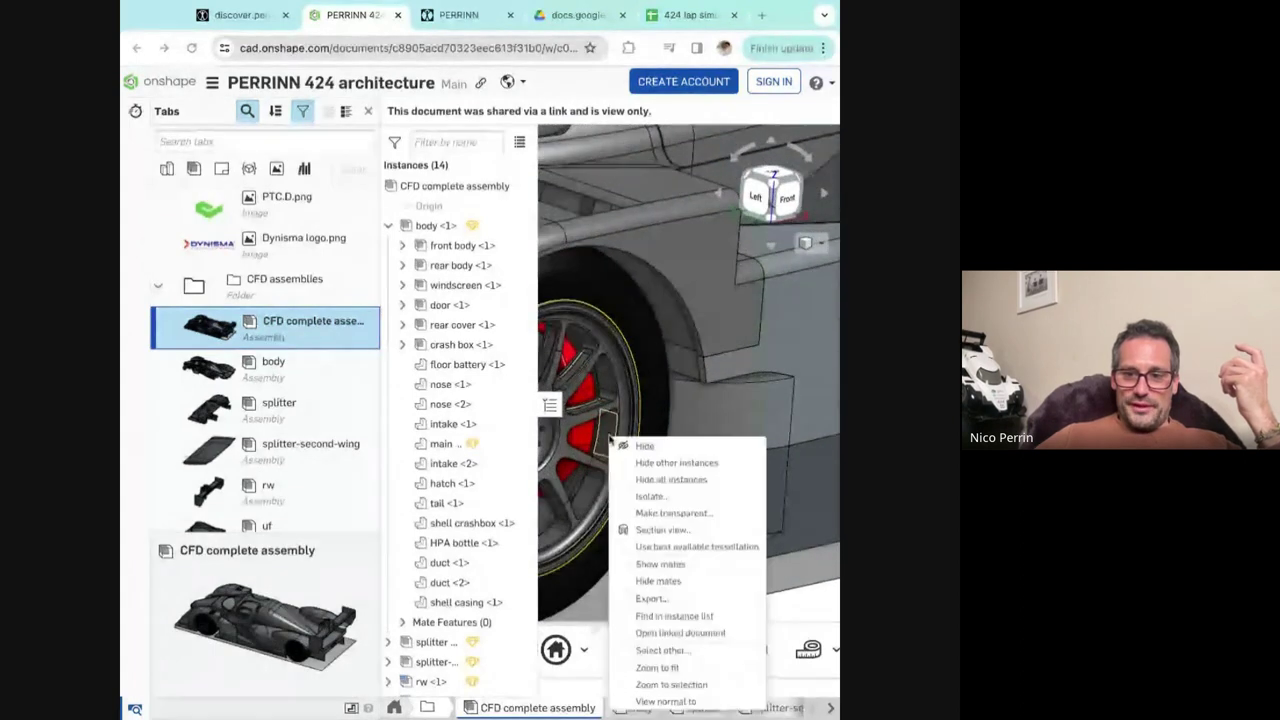
left_click(661, 498)
scroll(729, 436, "down", 3)
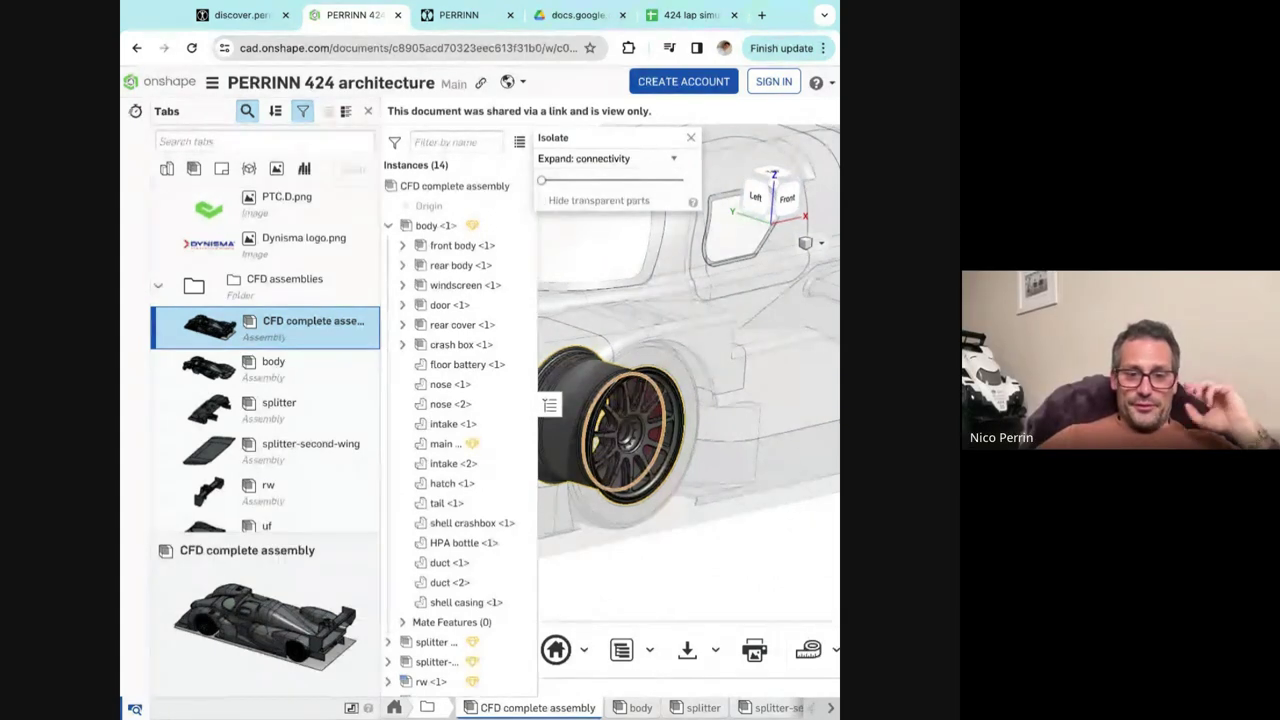
scroll(672, 490, "down", 5)
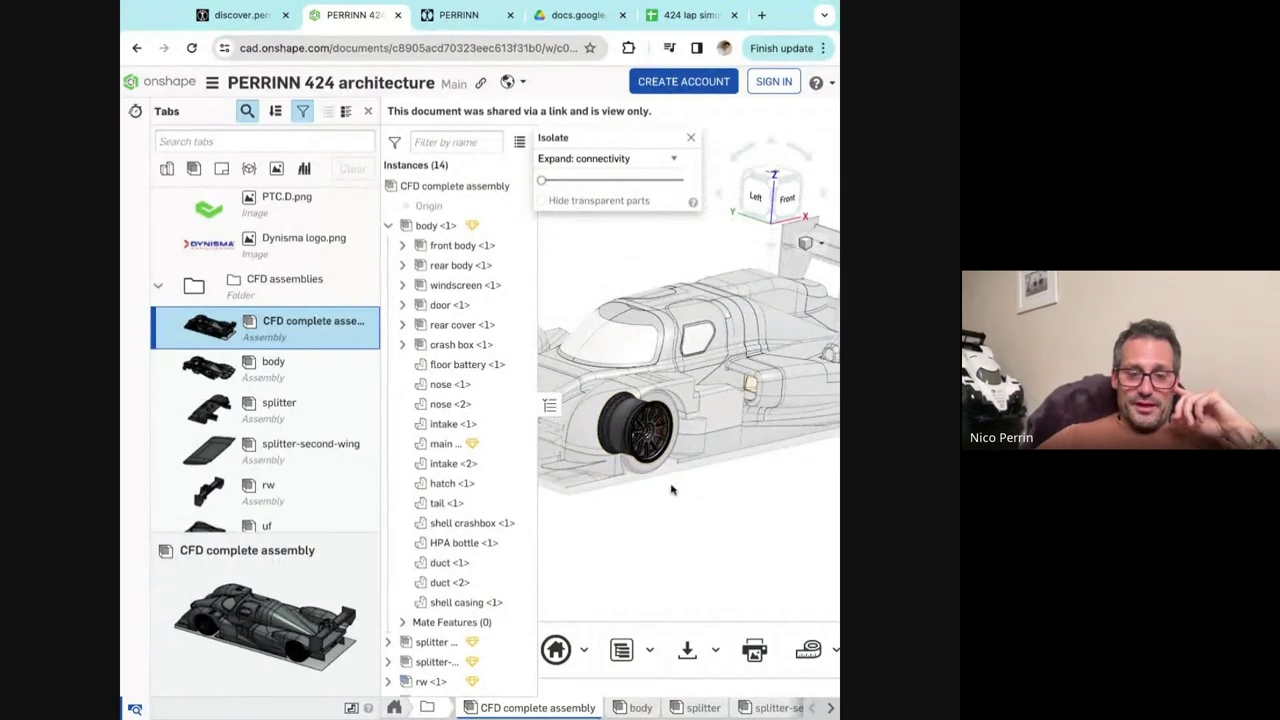
scroll(672, 490, "down", 3)
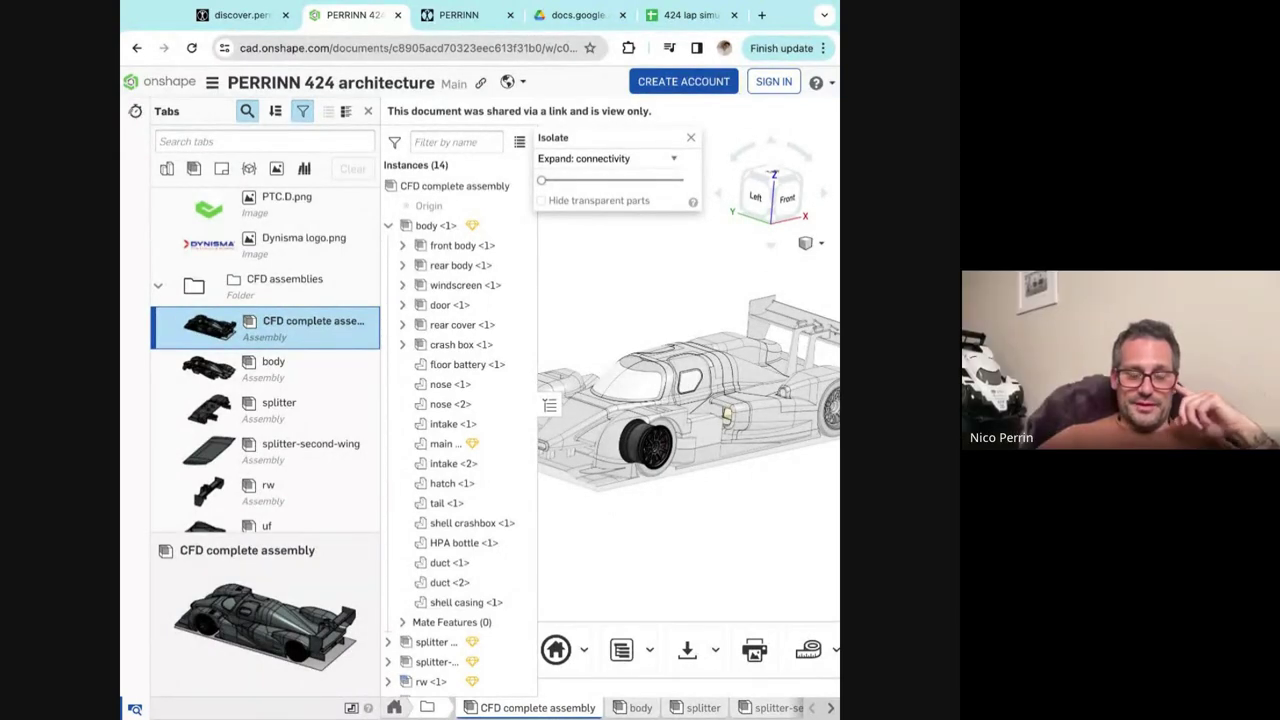
right_click_drag(600, 262, 636, 262)
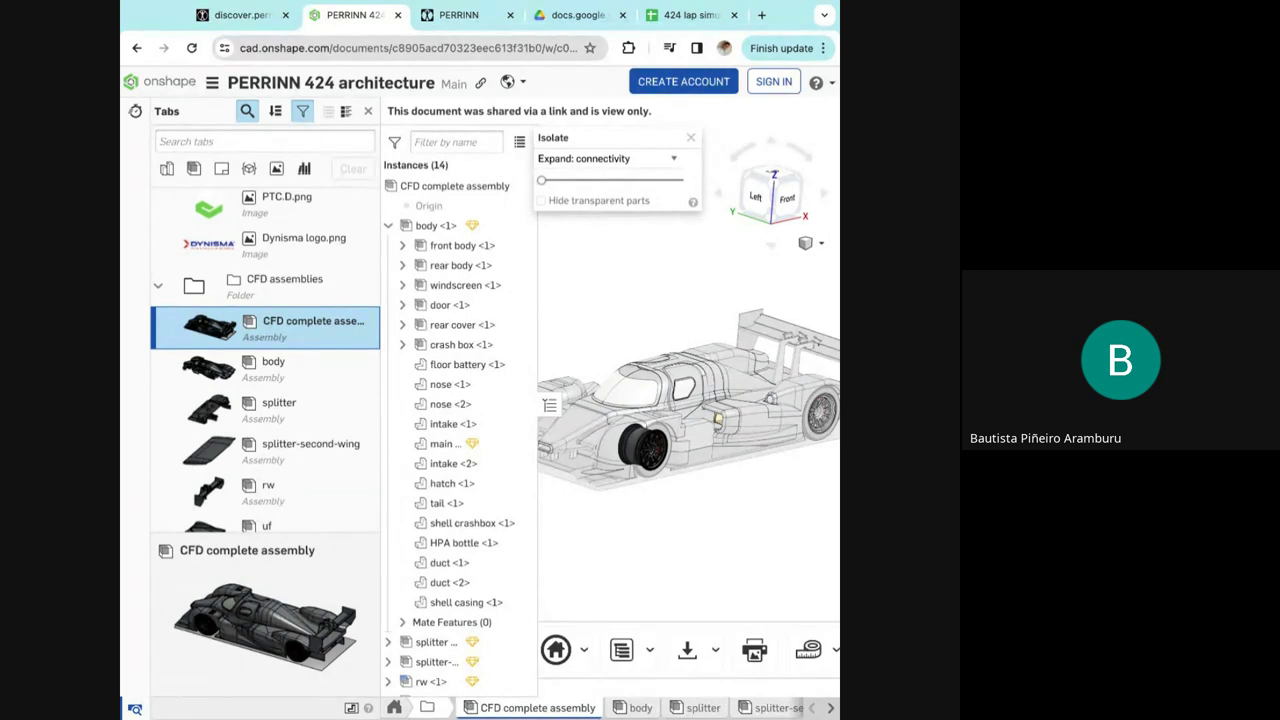
left_click(690, 137)
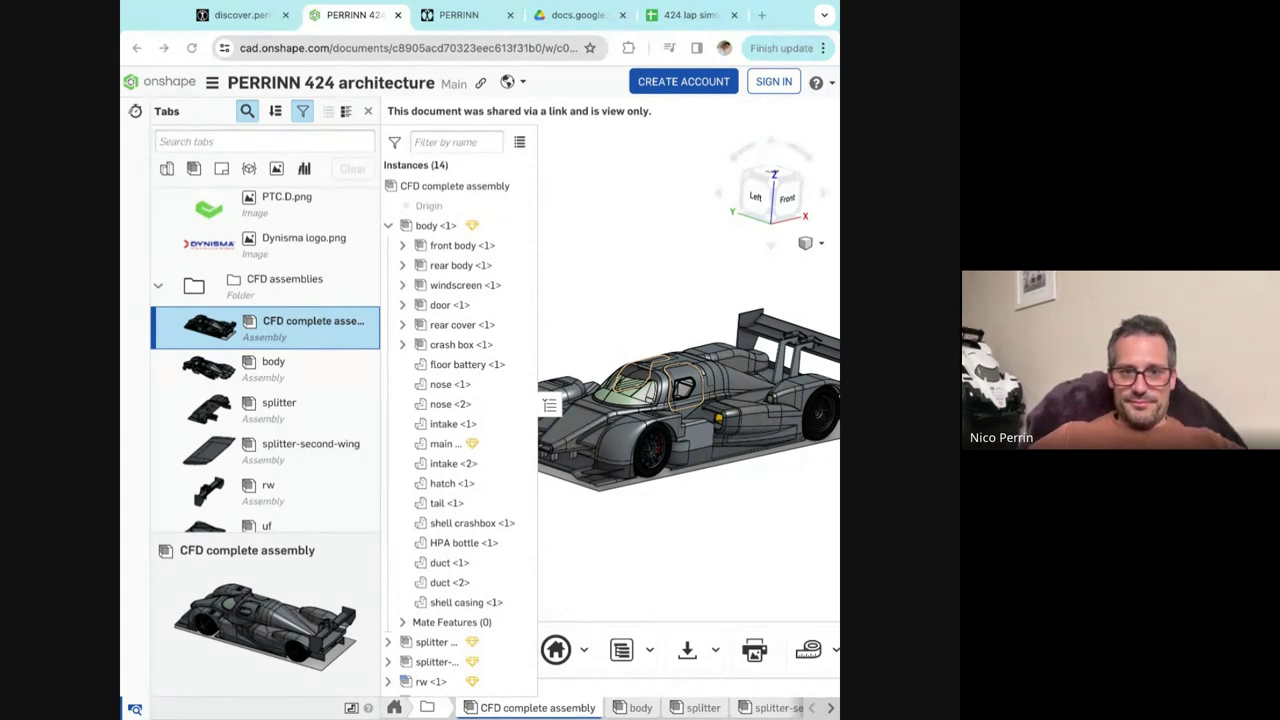
Close the Onshape document and open the 424 aero maps spreadsheet from the Aerodynamic simulation section of discover.perrinn.com.
left_click(397, 16)
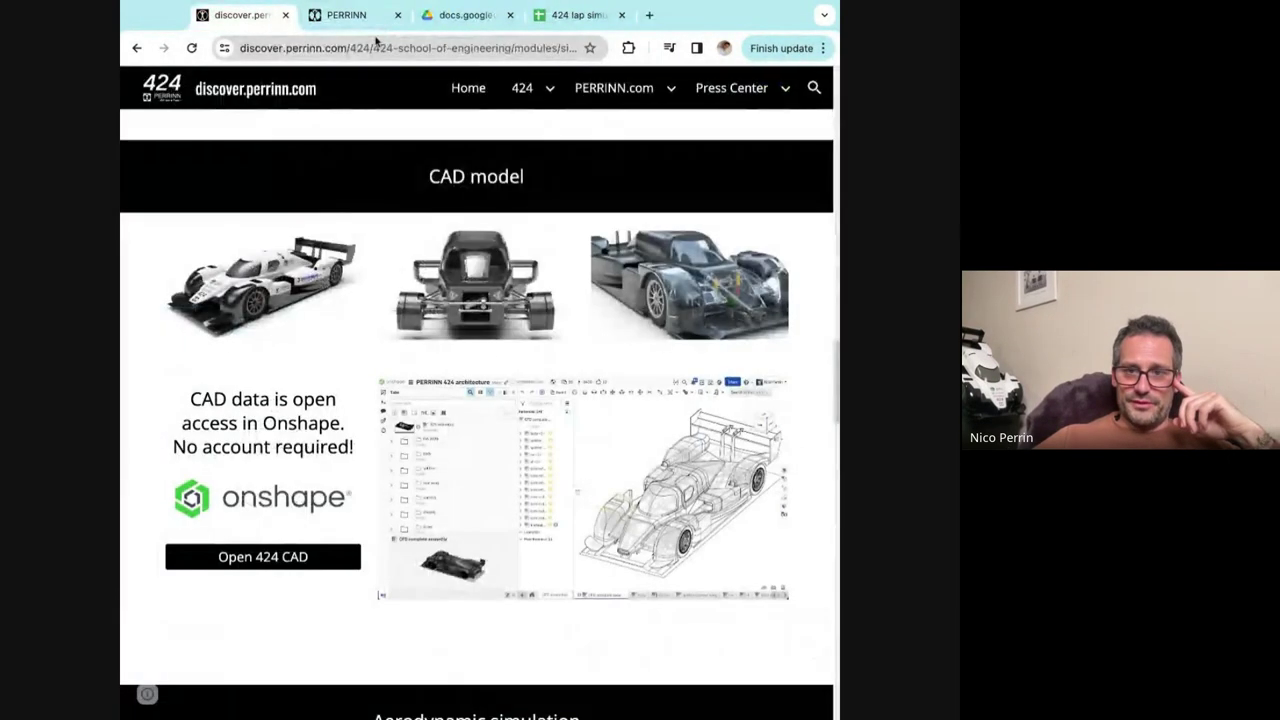
scroll(410, 408, "down", 5)
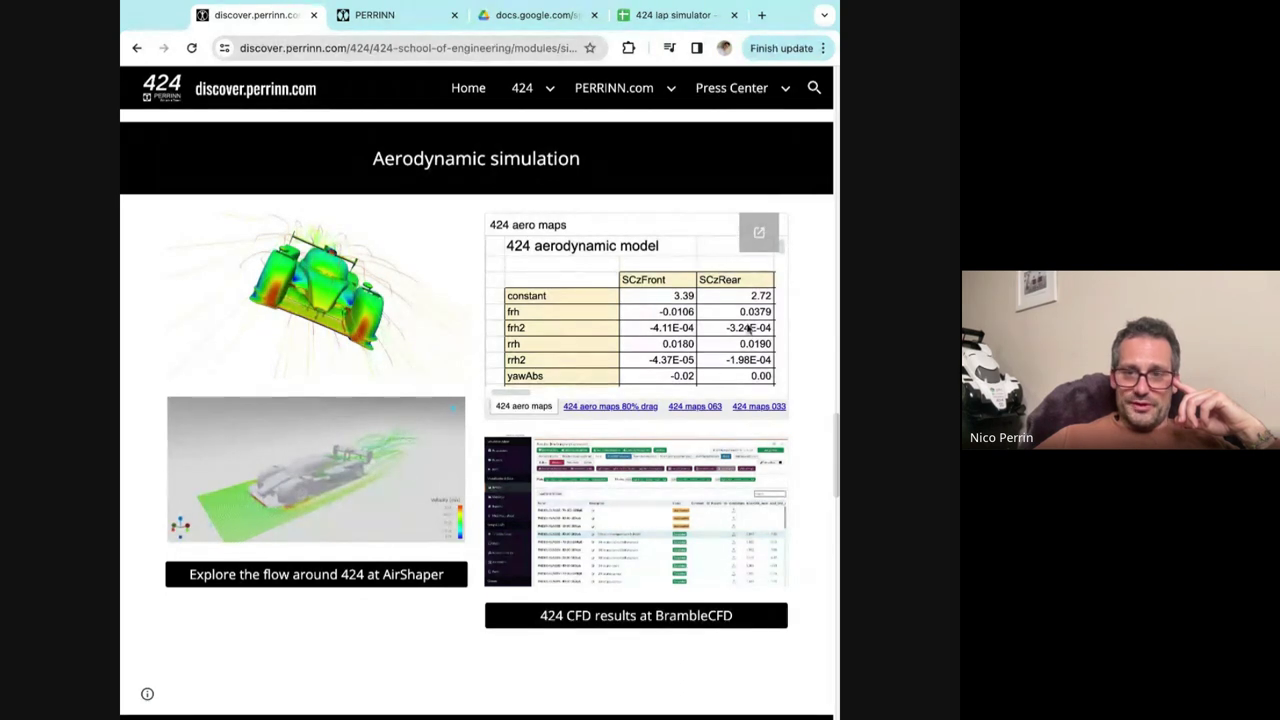
left_click(761, 235)
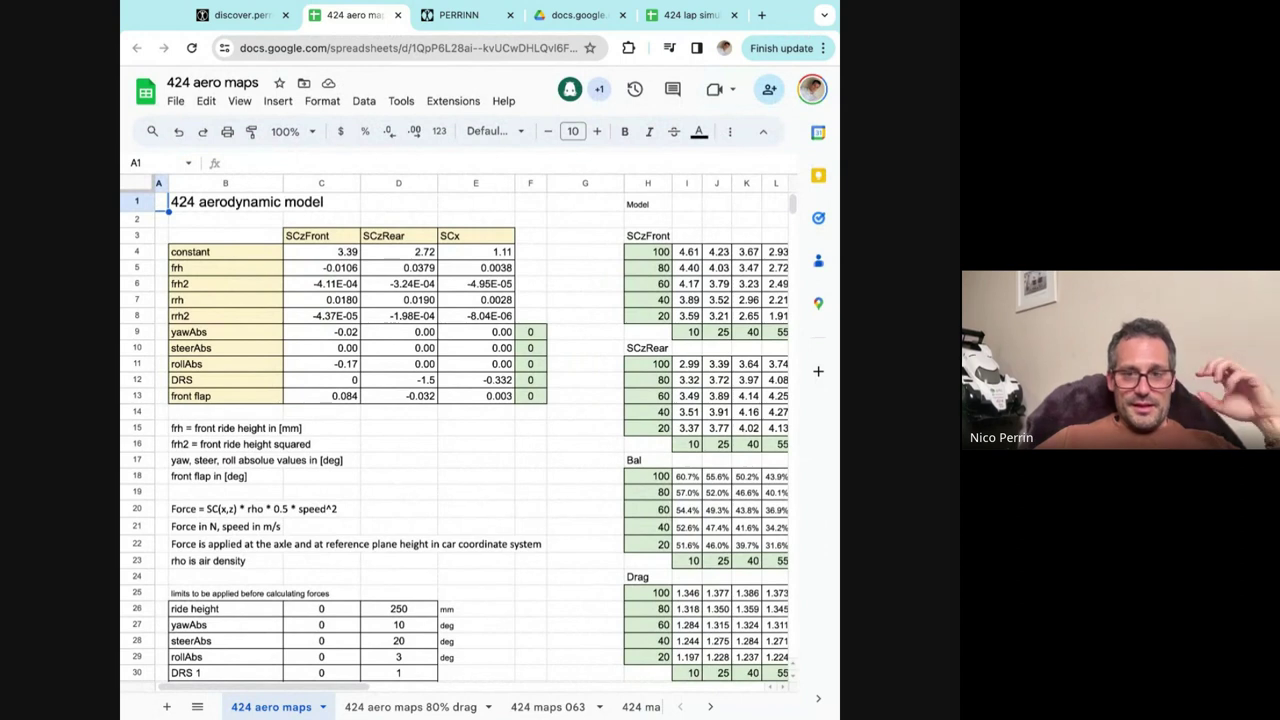
Highlight the SCzFront, SCzRear, Bal and Drag tables of the CFD results in turn, followed by their columns from Q onward.
scroll(554, 383, "right", 2)
scroll(554, 383, "right", 10)
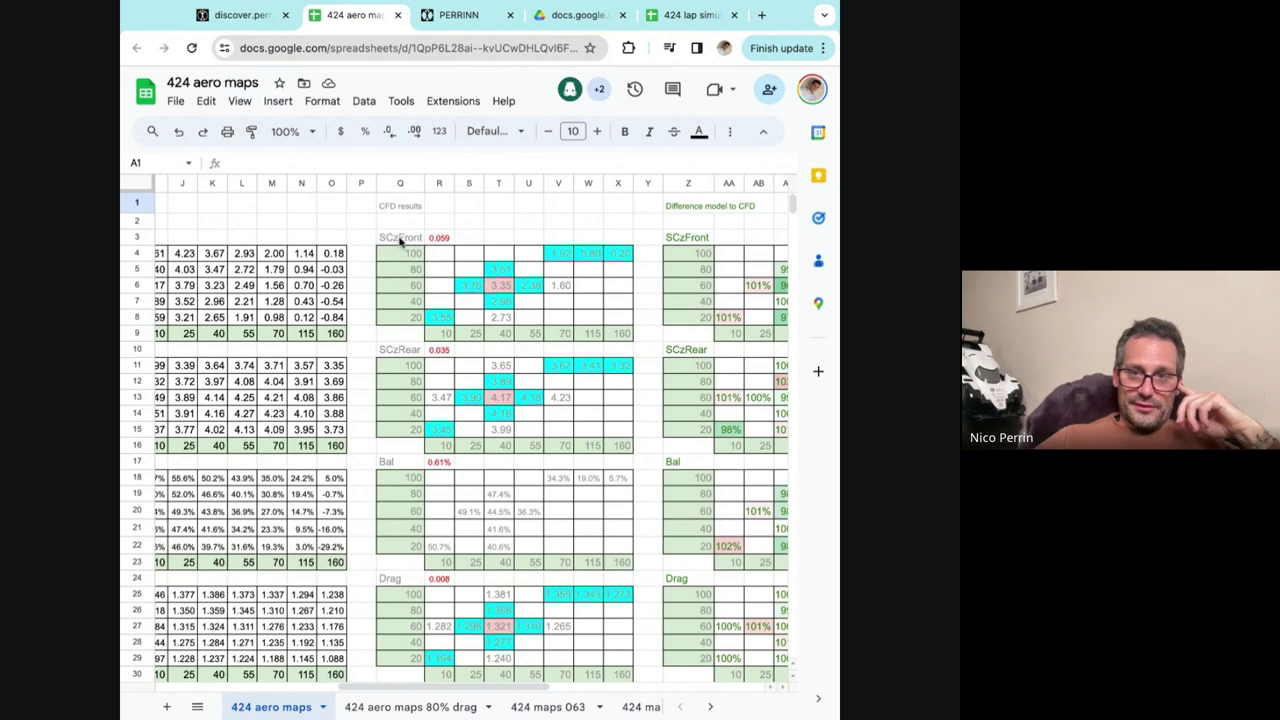
left_click_drag(411, 254, 625, 335)
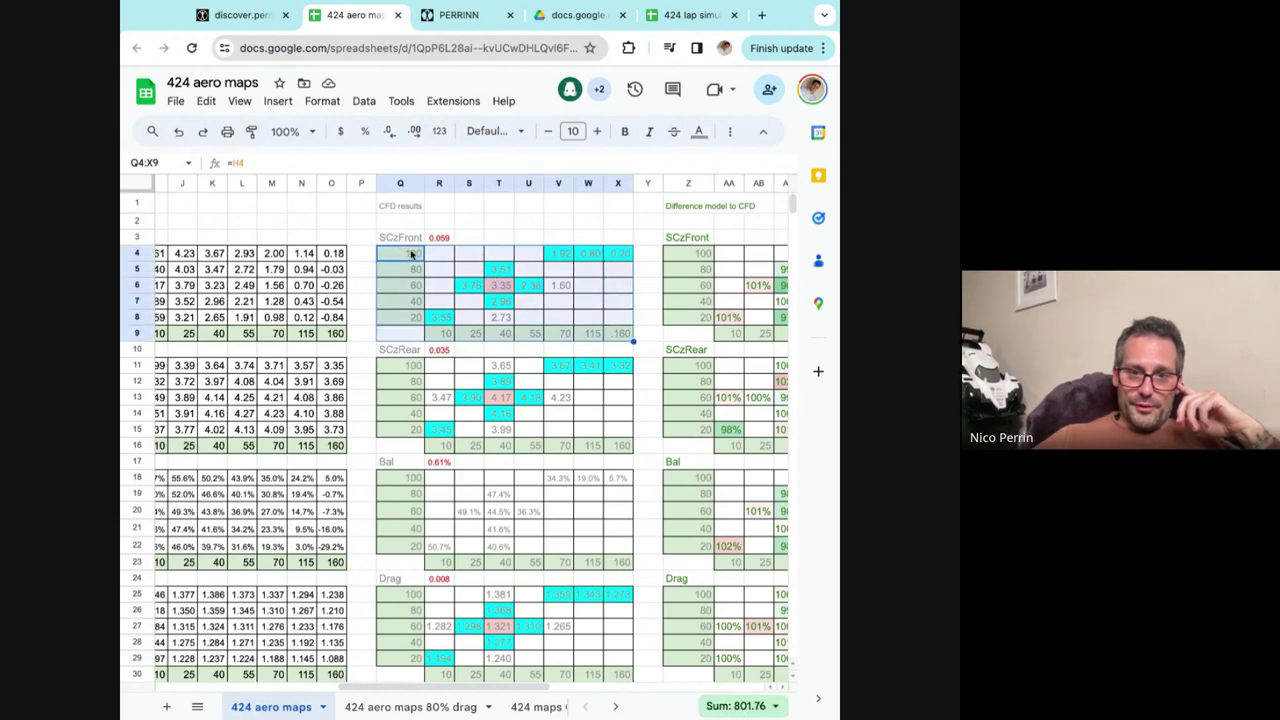
left_click_drag(403, 355, 584, 452)
left_click_drag(404, 461, 630, 562)
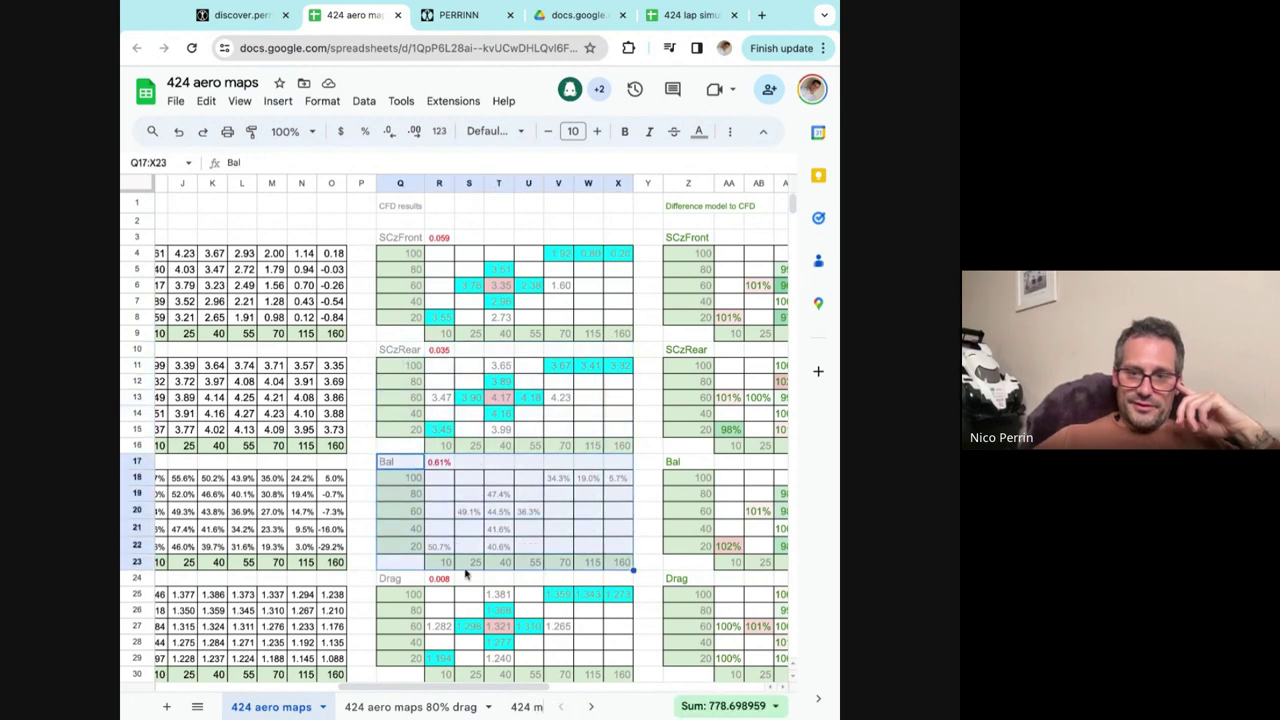
left_click_drag(408, 578, 625, 672)
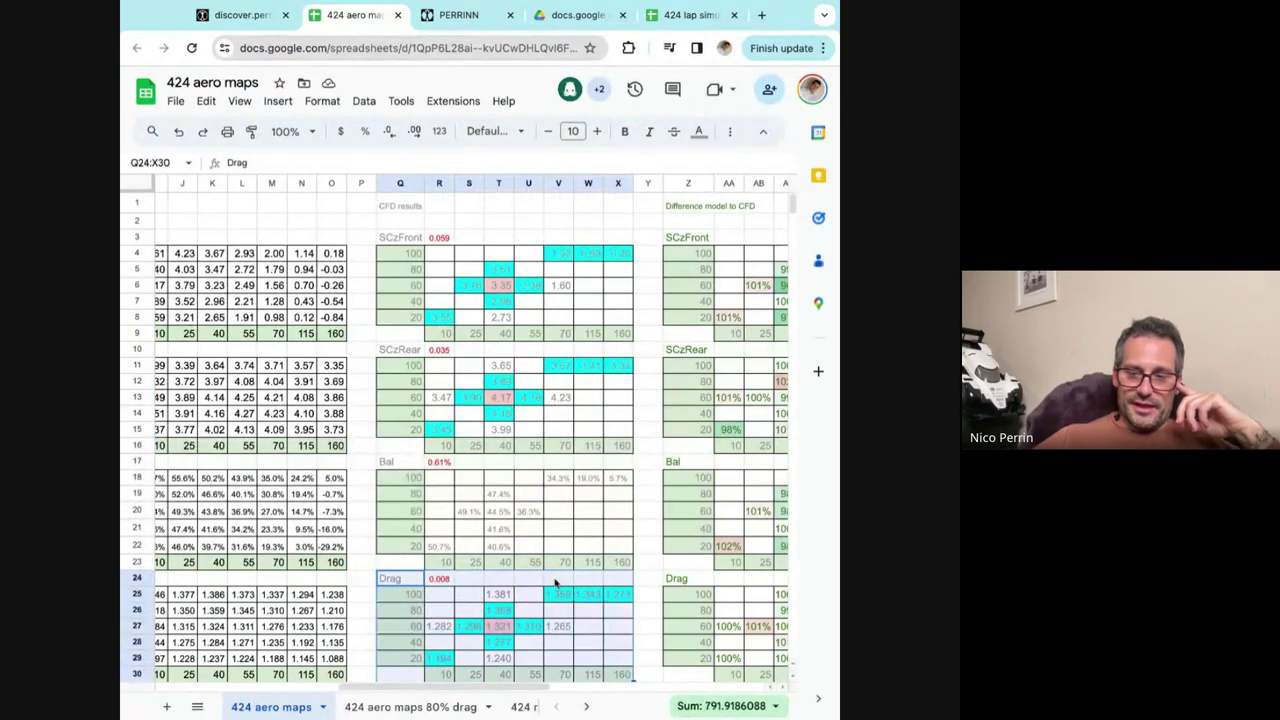
left_click(556, 580)
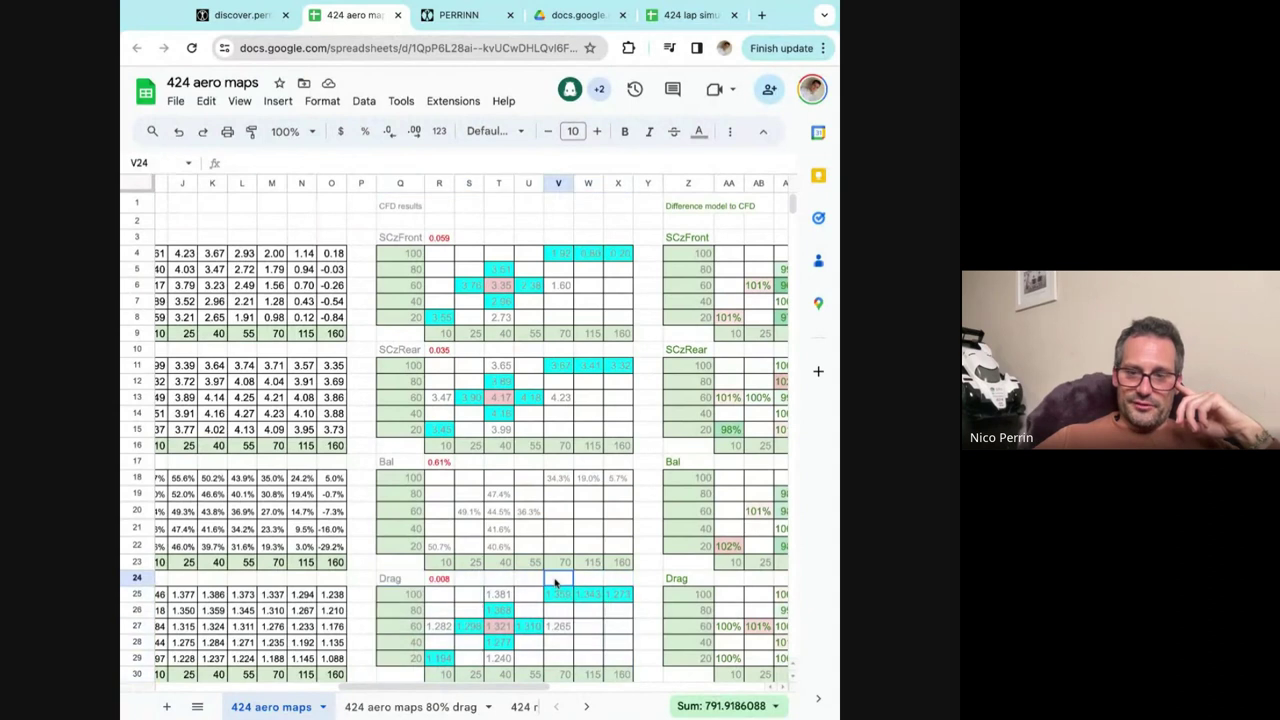
left_click(397, 184)
left_click_drag(397, 184, 614, 200)
left_click(590, 285)
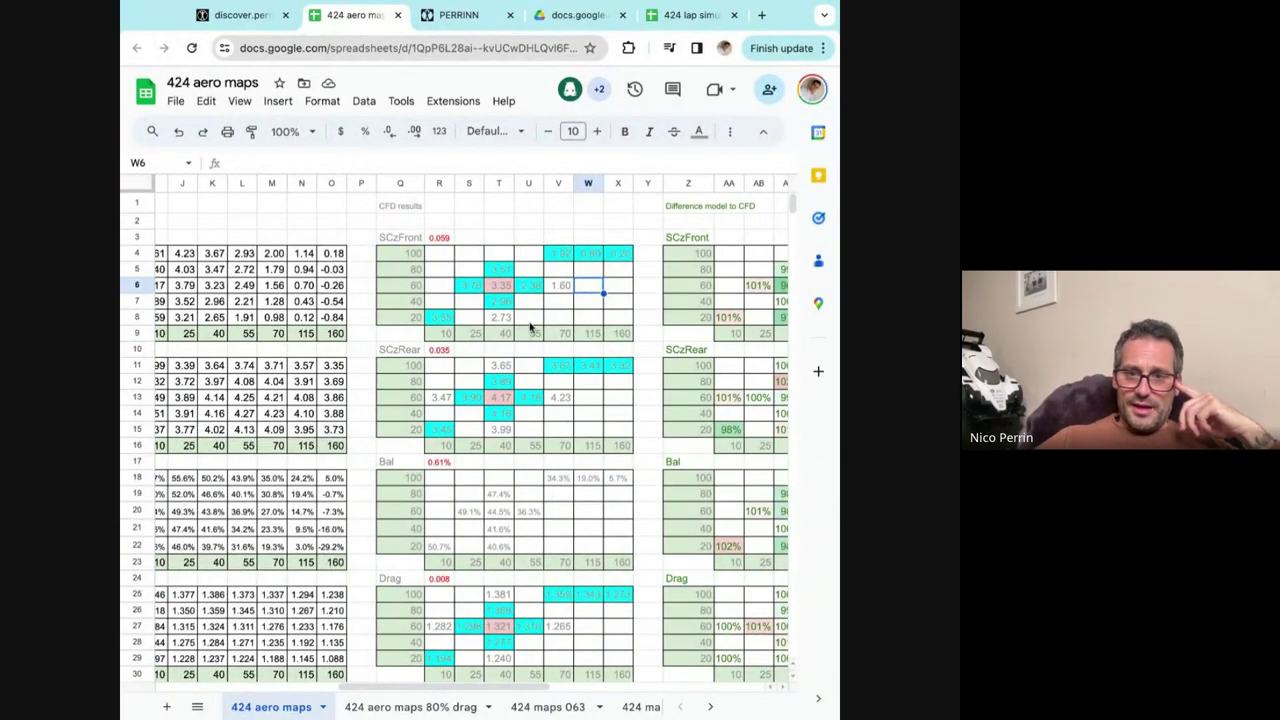
Highlight the Model's SCzFront table in H4:O9, and return to the 424 aerodynamic model coefficients table.
scroll(530, 327, "left", 3)
scroll(400, 300, "left", 2)
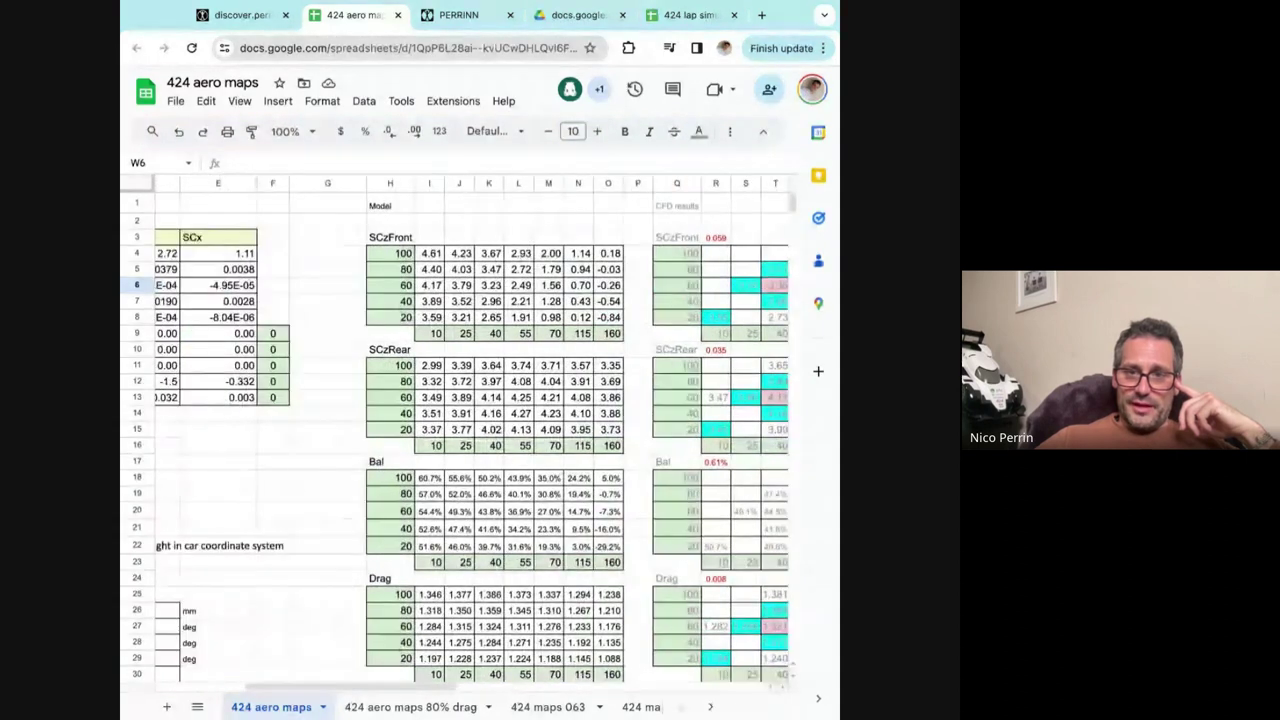
left_click(397, 255)
key("ctrl+a")
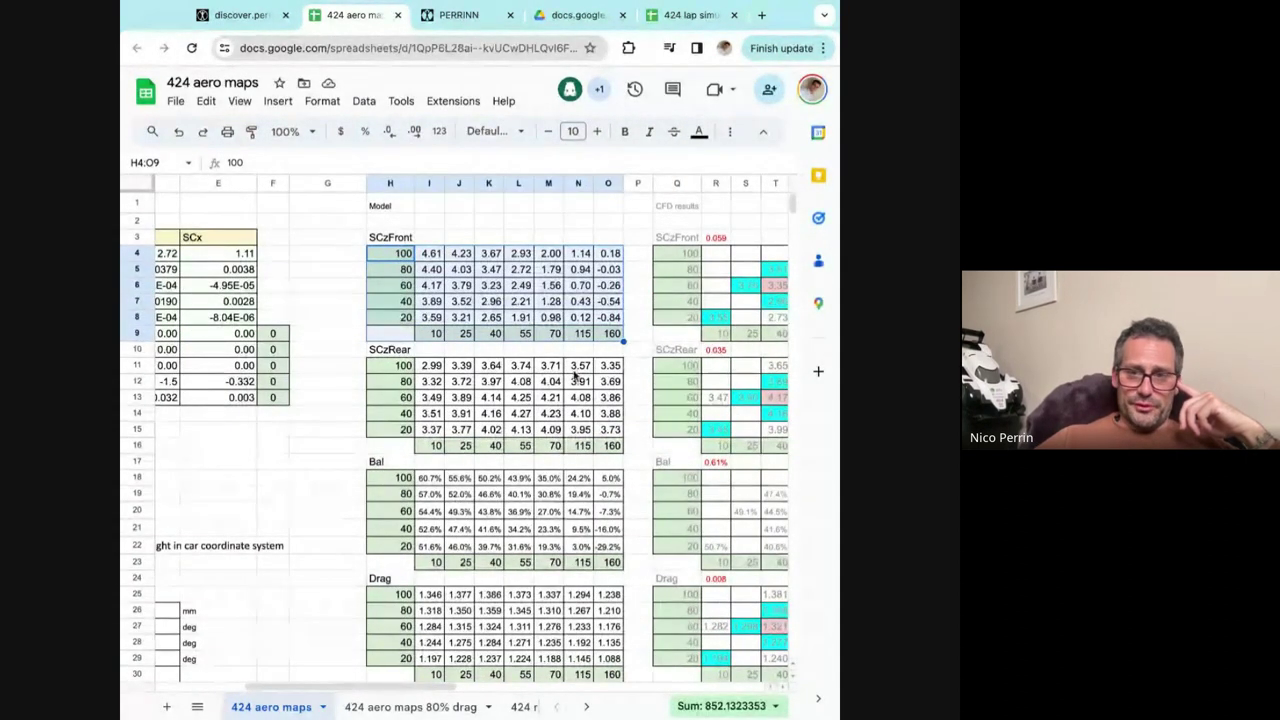
scroll(575, 376, "left", 3)
left_click(560, 301)
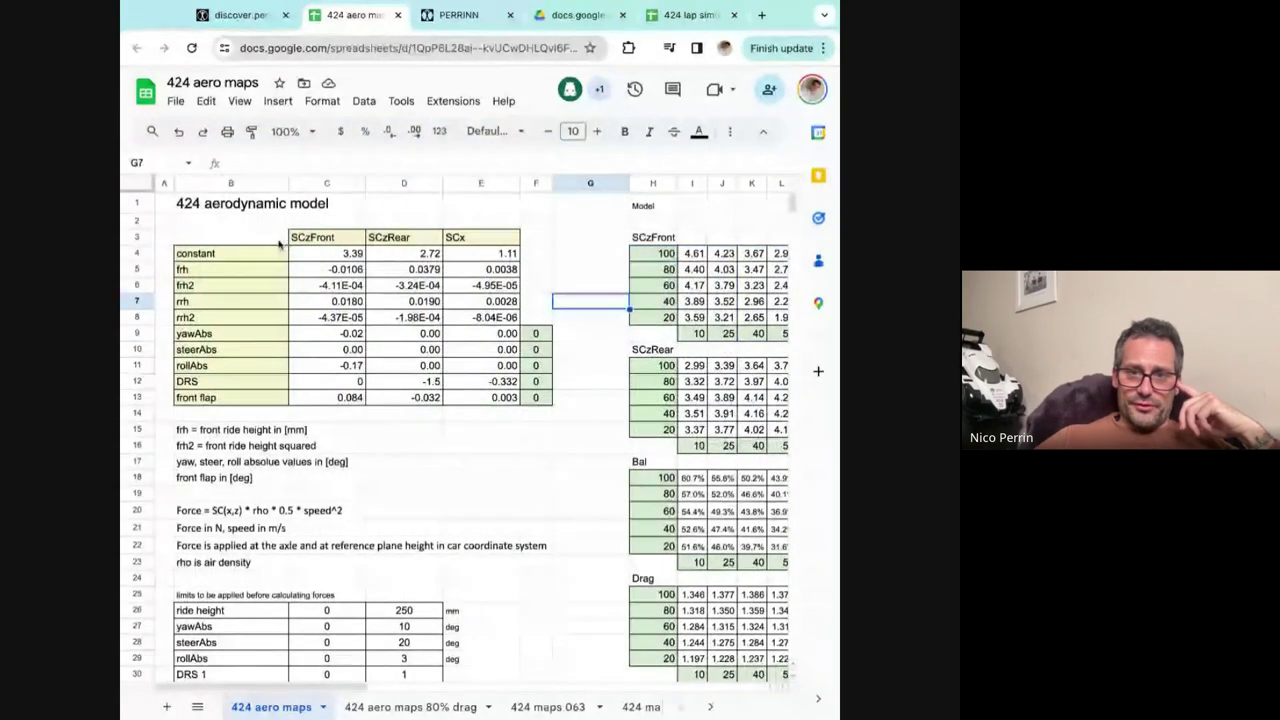
Highlight the SCzFront coefficient column from constant to front flap, C4:C13, in the 424 aerodynamic model table.
left_click(320, 254)
key("shift+Down")
key("shift+Down")
key("shift+Down")
key("shift+Down")
key("shift+Down")
key("shift+Down")
key("shift+Down")
key("shift+Down")
key("shift+Down")
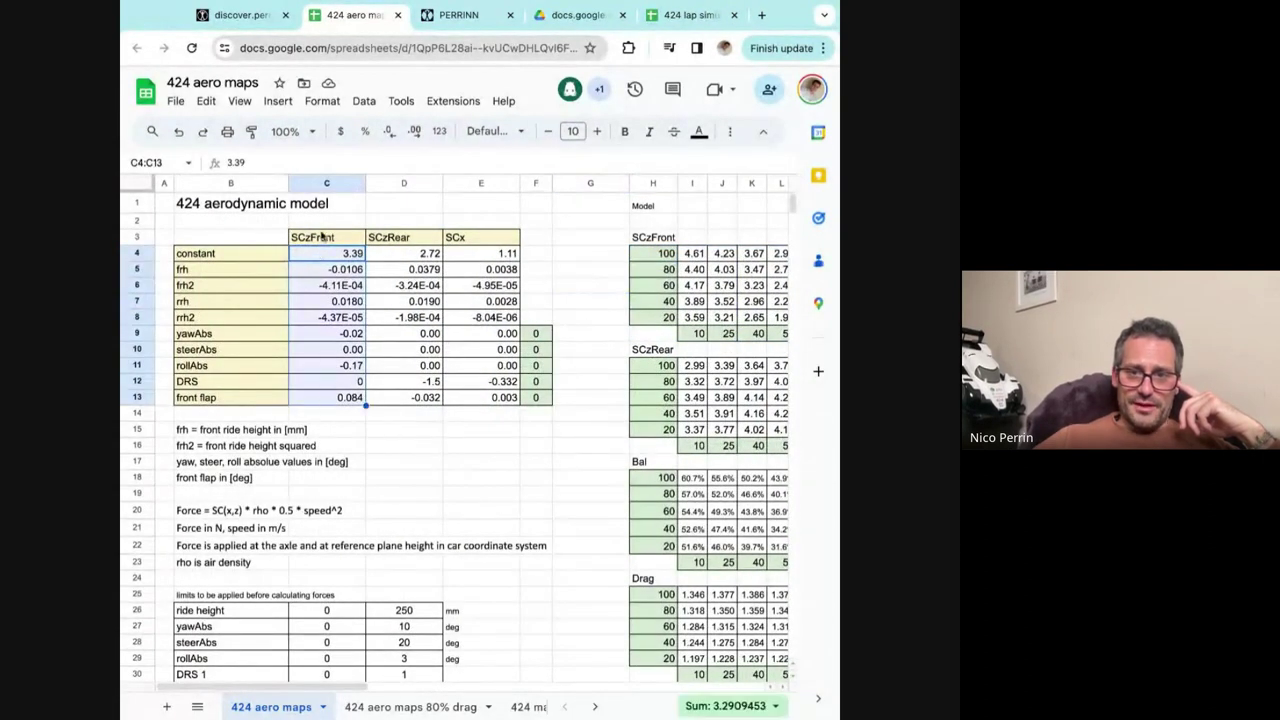
Highlight the whole 424 aerodynamic model table, including its headers and parameter labels, in B3:E14.
left_click(267, 240)
key("shift+Right")
key("shift+Right")
key("shift+Right")
key("shift+Down")
key("shift+Down")
key("shift+Down")
key("shift+Down")
key("shift+Down")
key("shift+Down")
key("shift+Down")
key("shift+Down")
key("shift+Down")
key("shift+Down")
key("shift+Down")
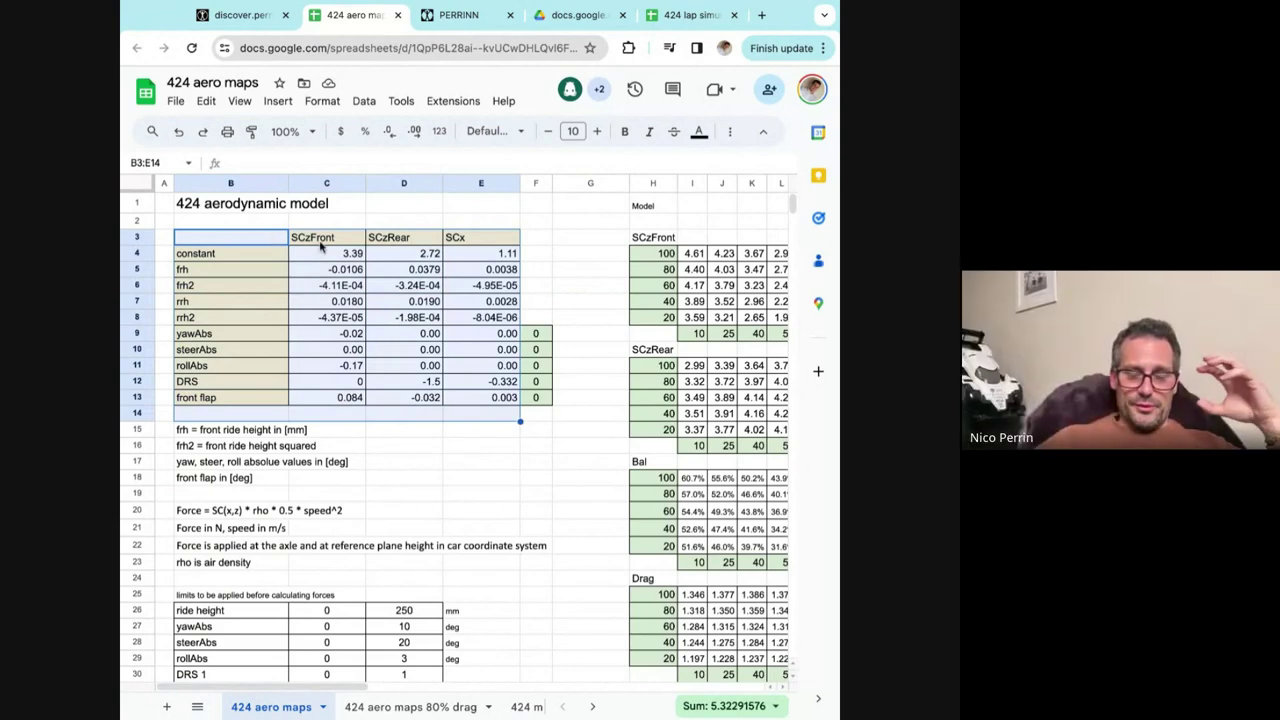
Point out the frh, DRS and front flap parameter labels of the aerodynamic model in turn.
left_click(241, 276)
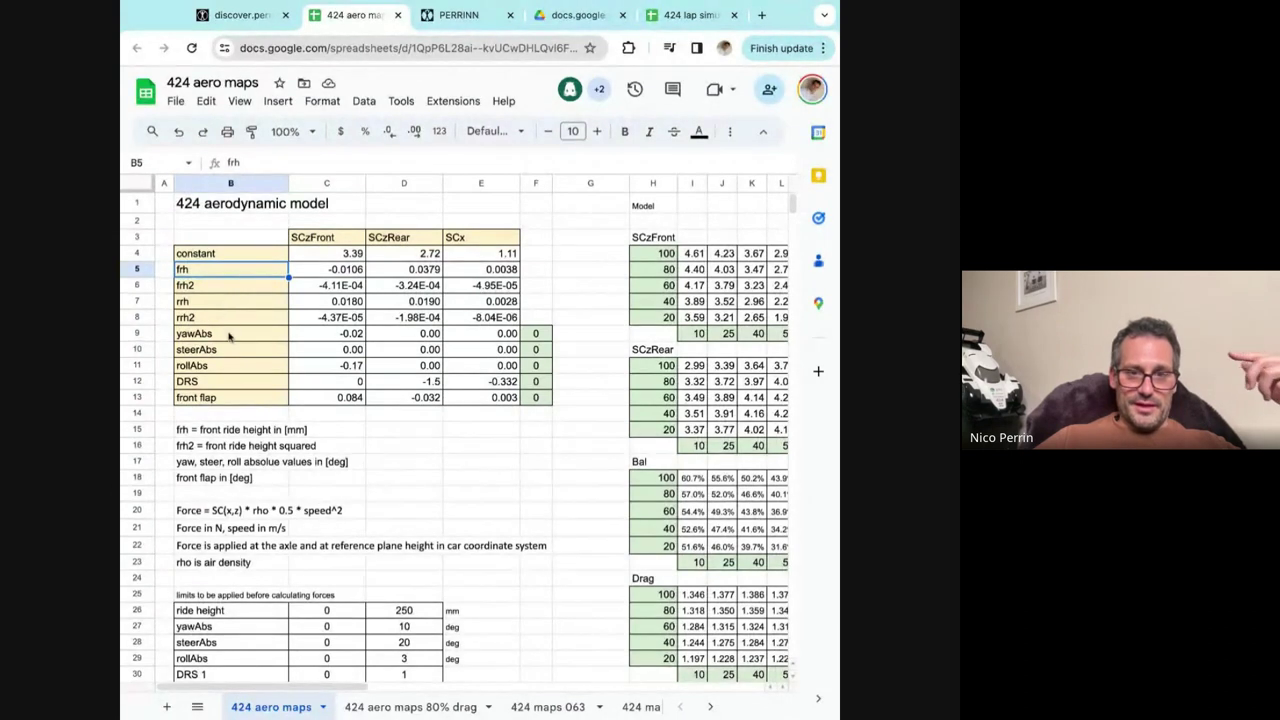
left_click(240, 383)
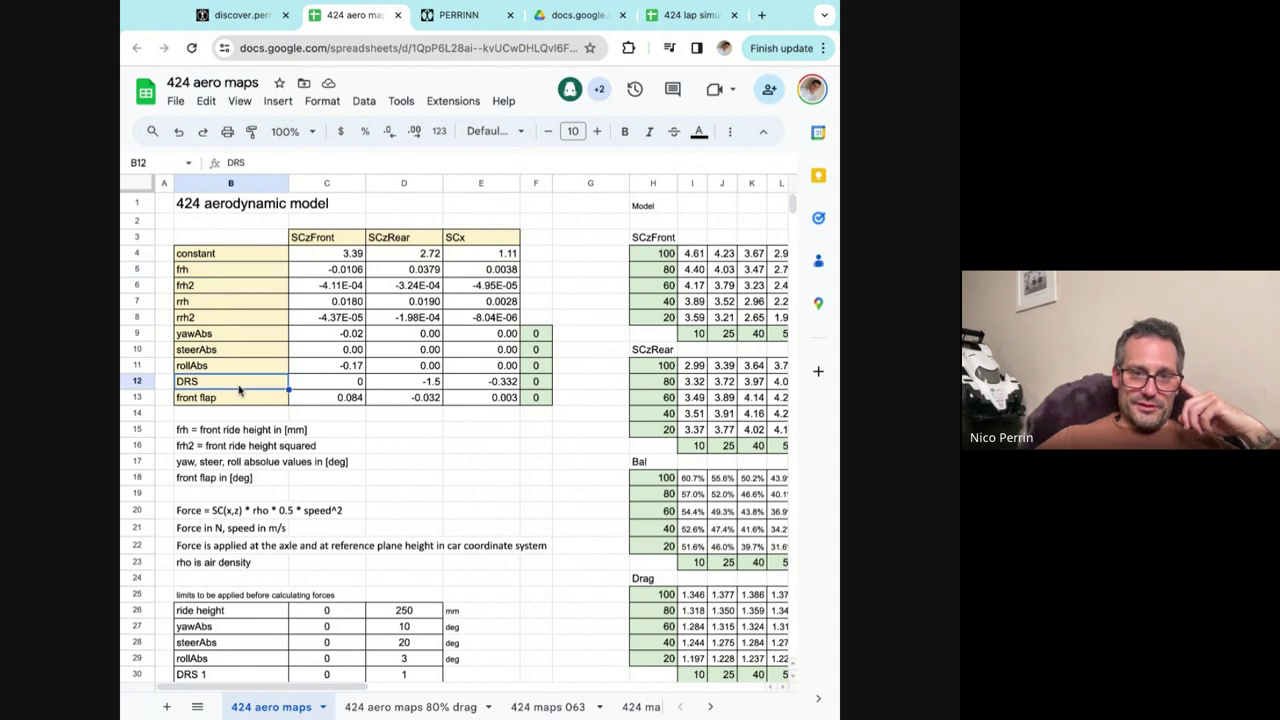
left_click(232, 404)
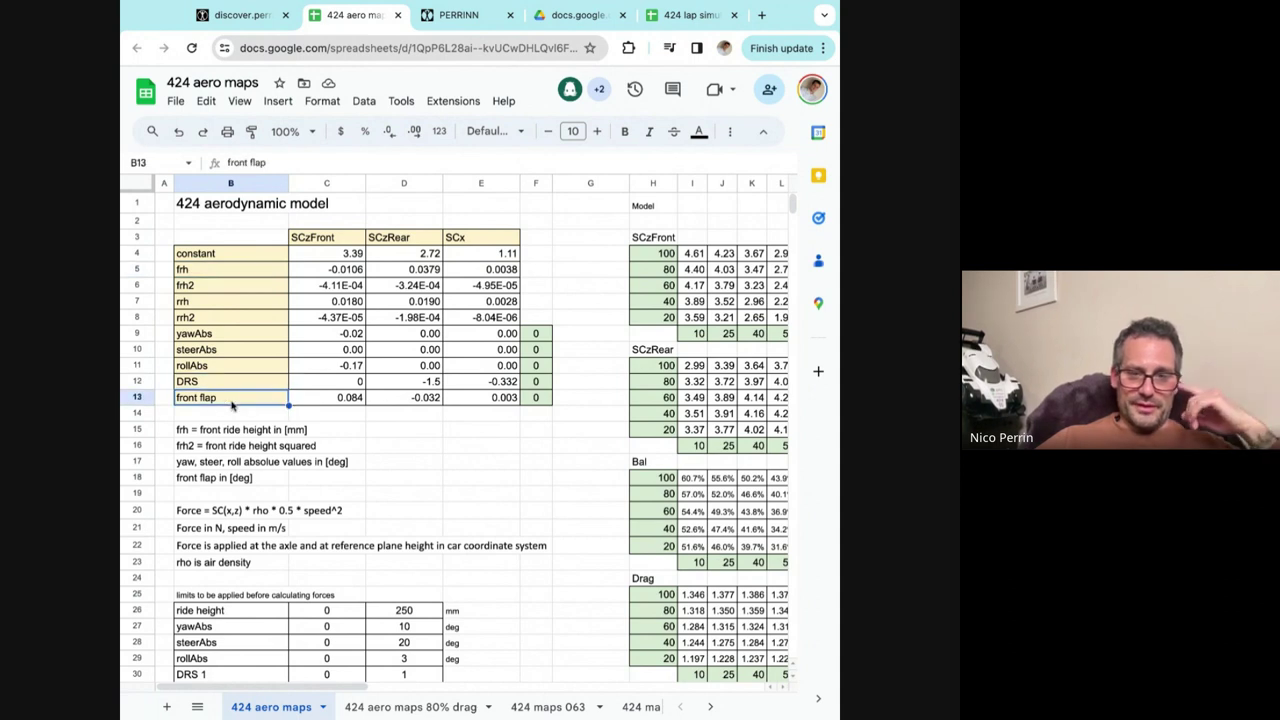
Highlight all SCzFront, SCzRear and SCx coefficient values of the aerodynamic model in C4:E13.
left_click(347, 255)
key("shift+Right")
key("shift+Right")
key("ctrl+shift+Down")
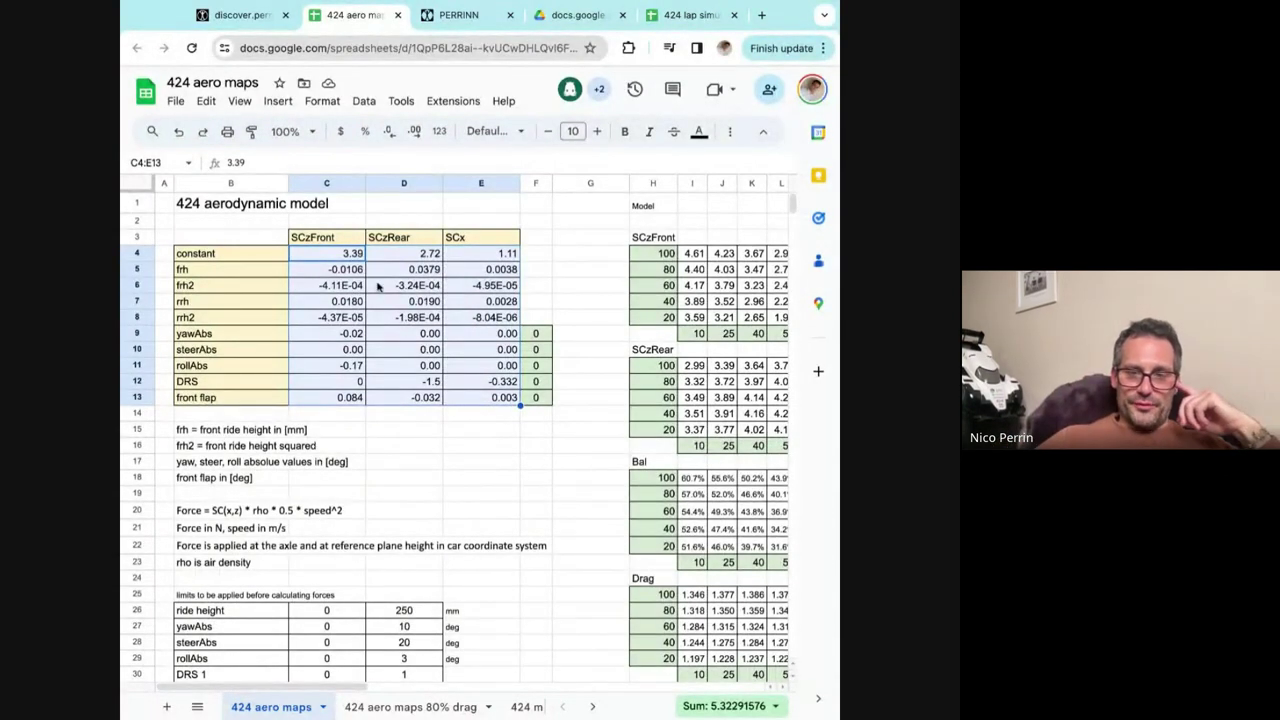
left_click(334, 258)
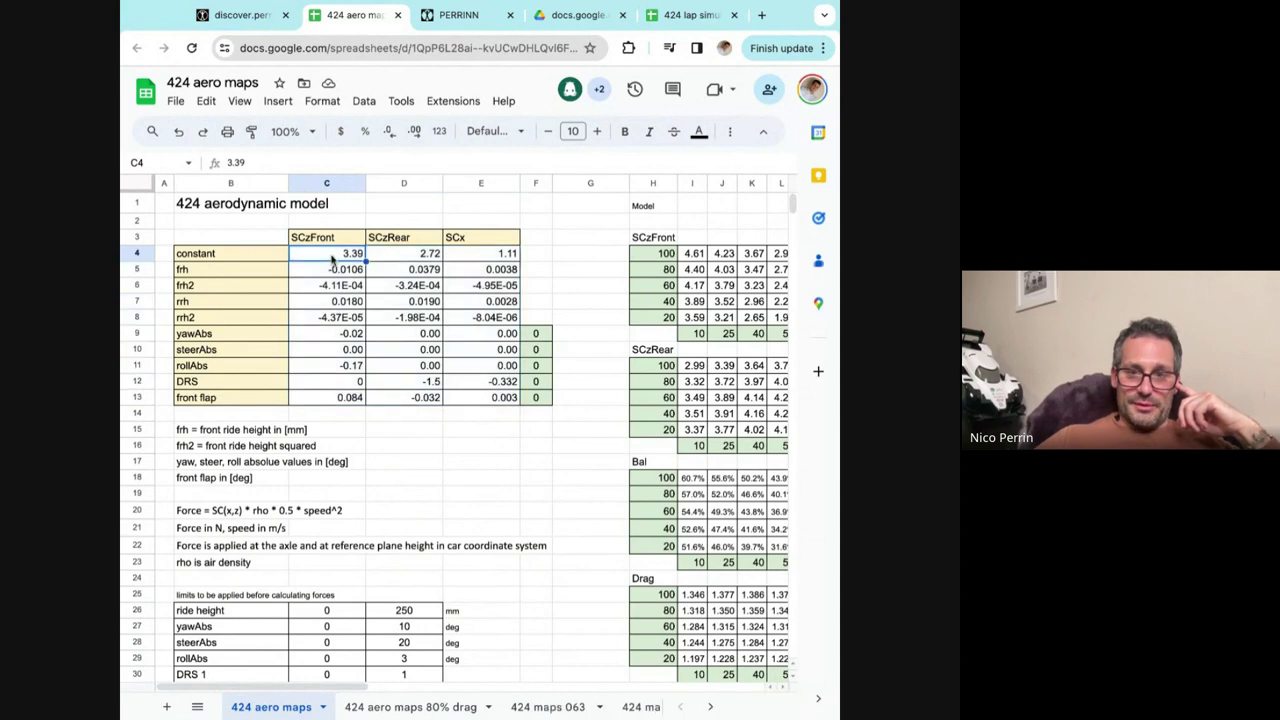
key("shift+Right")
key("shift+Right")
key("shift+Down")
key("shift+Down")
key("shift+Down")
key("shift+Down")
key("shift+Down")
key("shift+Down")
key("shift+Down")
key("shift+Down")
key("shift+Down")
View the model maps beside the CFD results and the difference tables, and close the 424 aero maps spreadsheet.
scroll(330, 256, "right", 10)
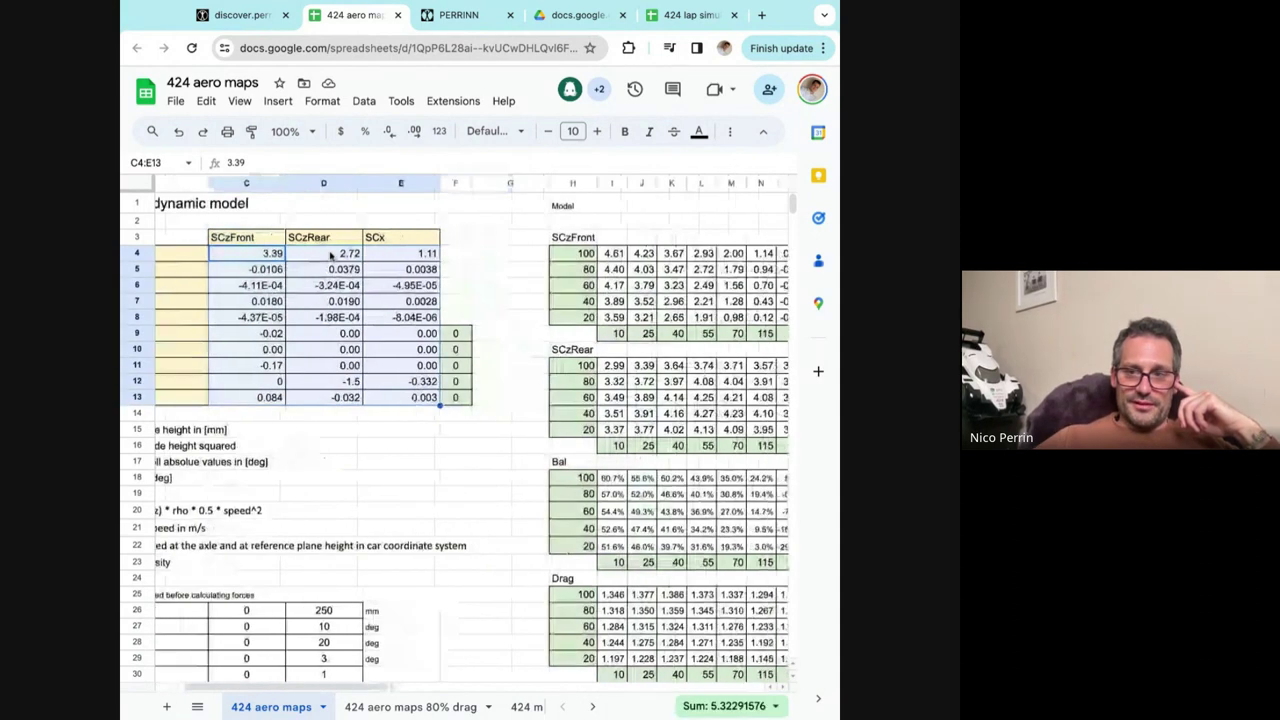
scroll(330, 256, "left", 2)
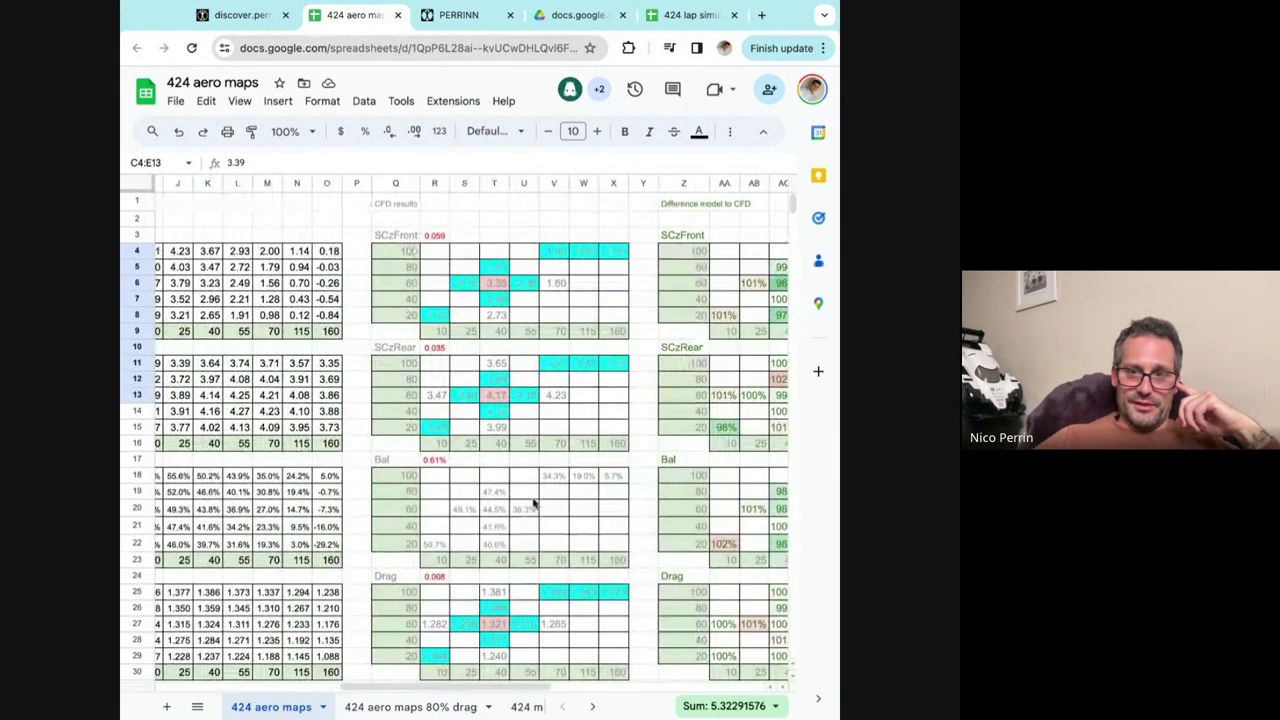
left_click(397, 15)
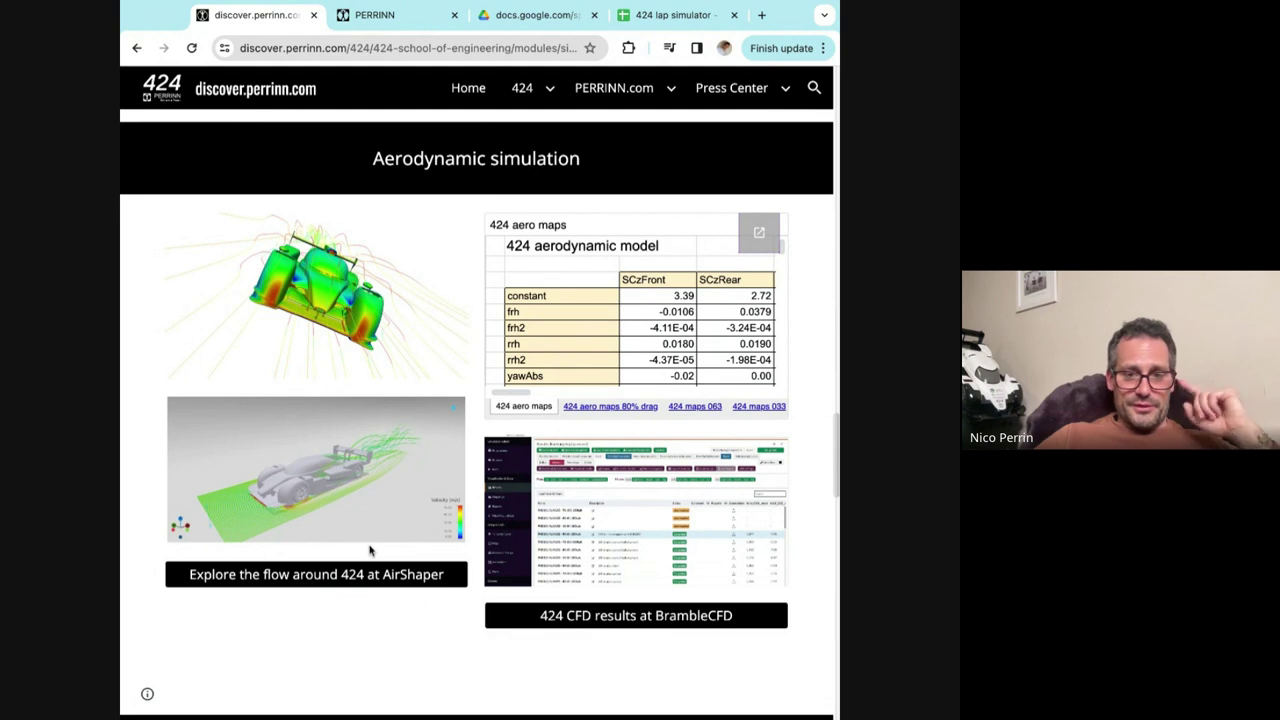
Open the 424 flow simulation at AirShaper, view its surface pressure, surface friction and vertical streamlines, and close the page.
left_click(357, 575)
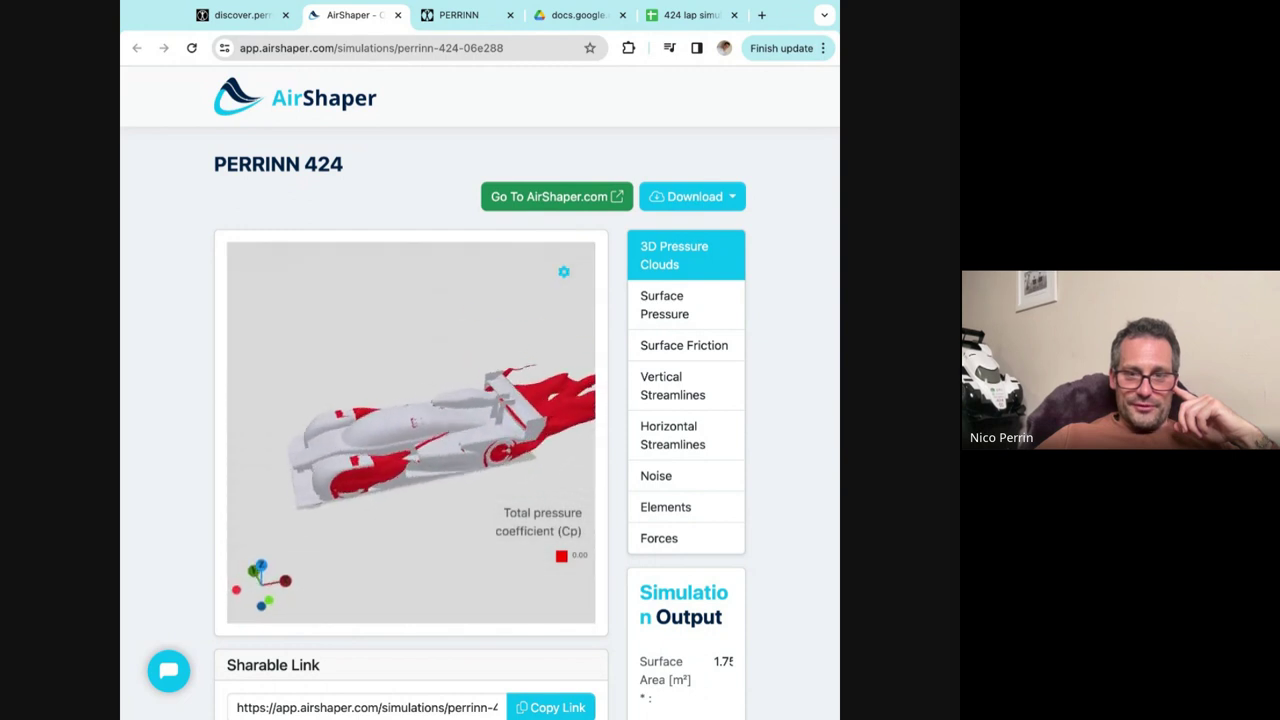
left_click(662, 308)
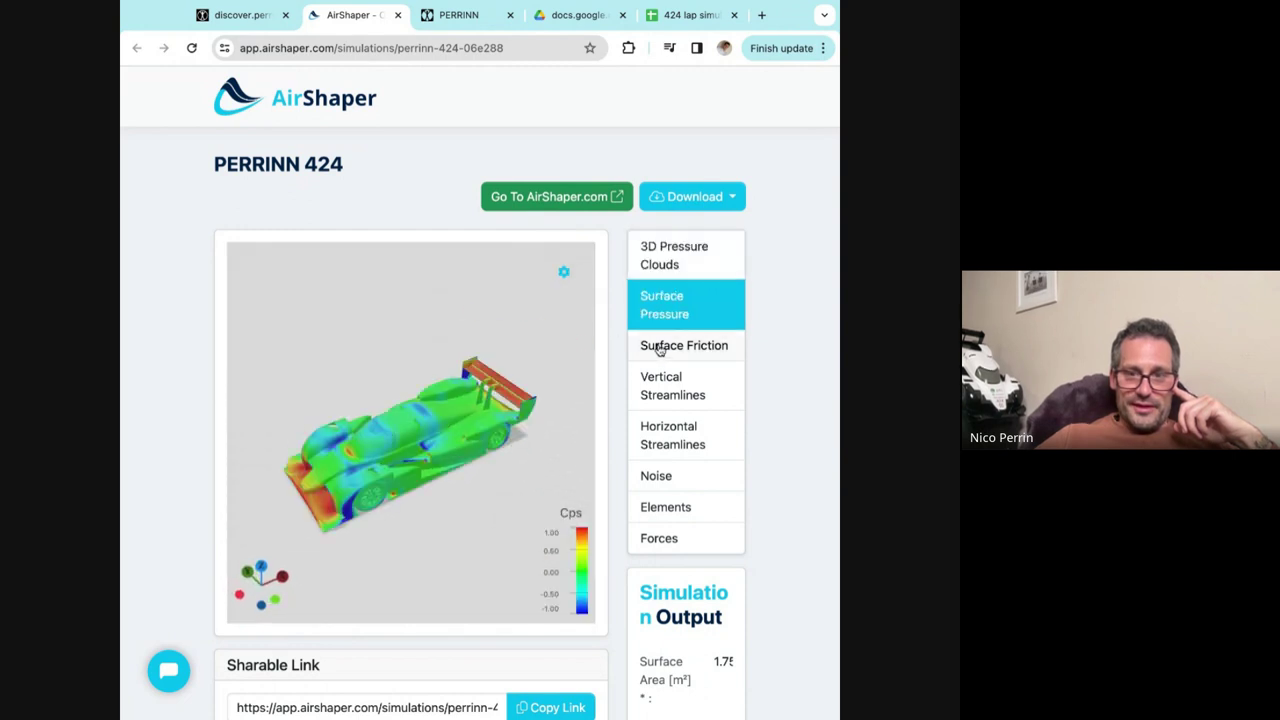
left_click(660, 350)
left_click(668, 394)
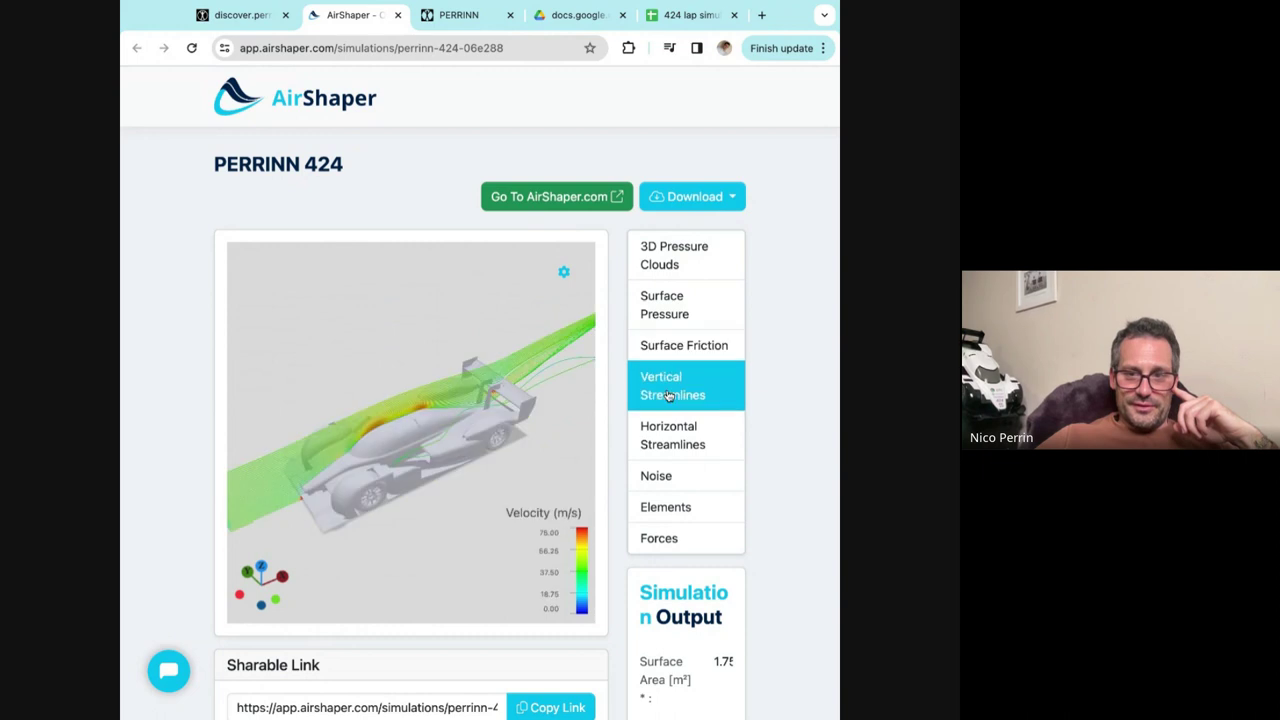
left_click_drag(455, 495, 463, 477)
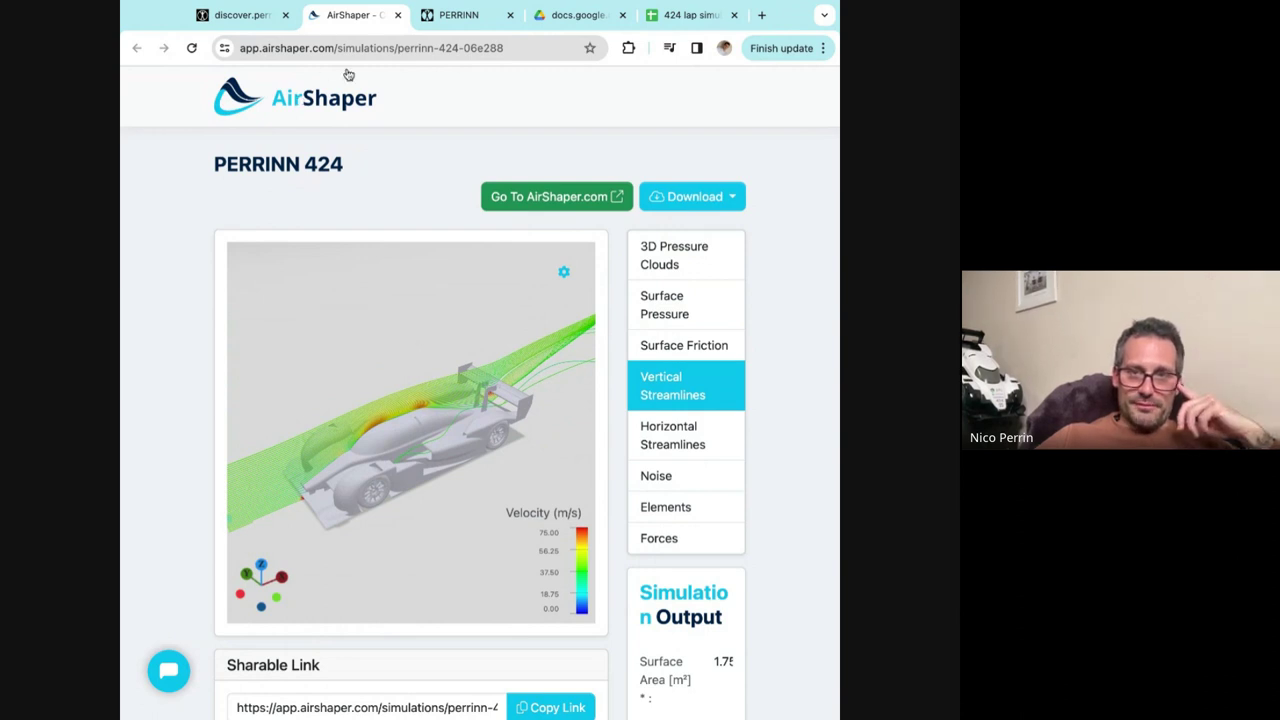
left_click(397, 19)
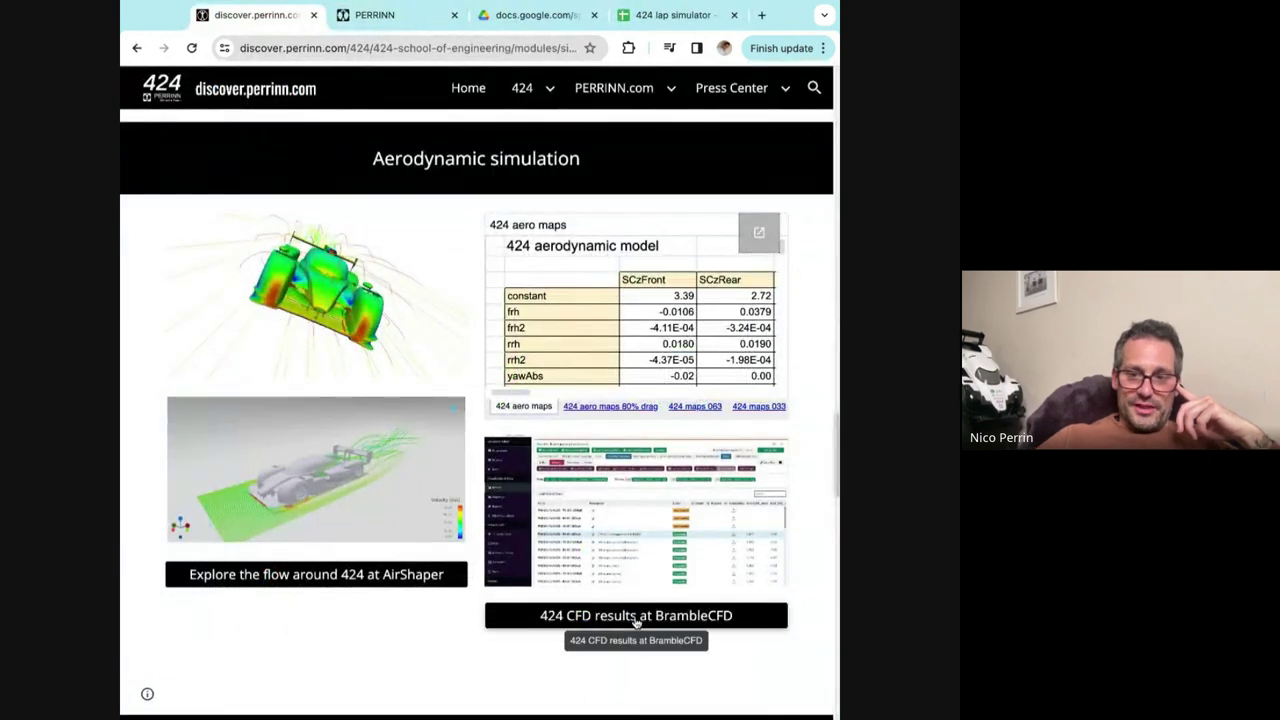
Open the 424 CFD results at BrambleCFD and select run PN0101-RUN102 - 40-60-180kph in the results list.
left_click(683, 613)
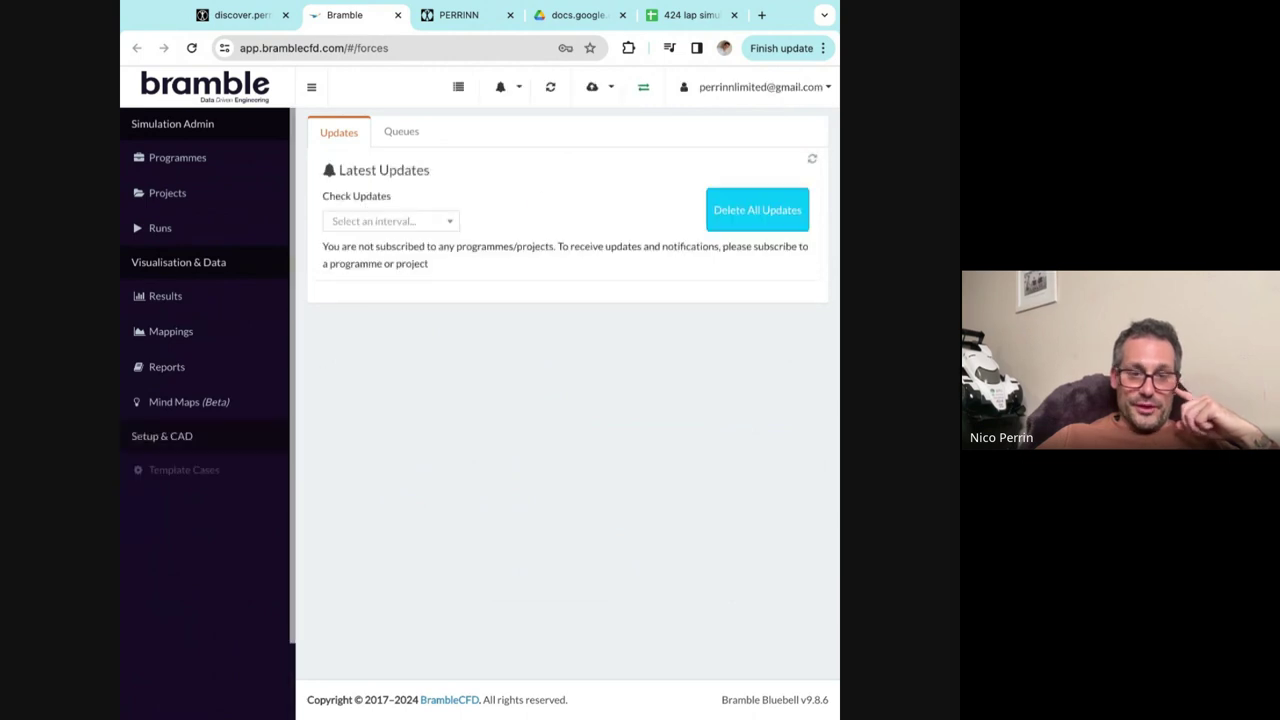
left_click(168, 298)
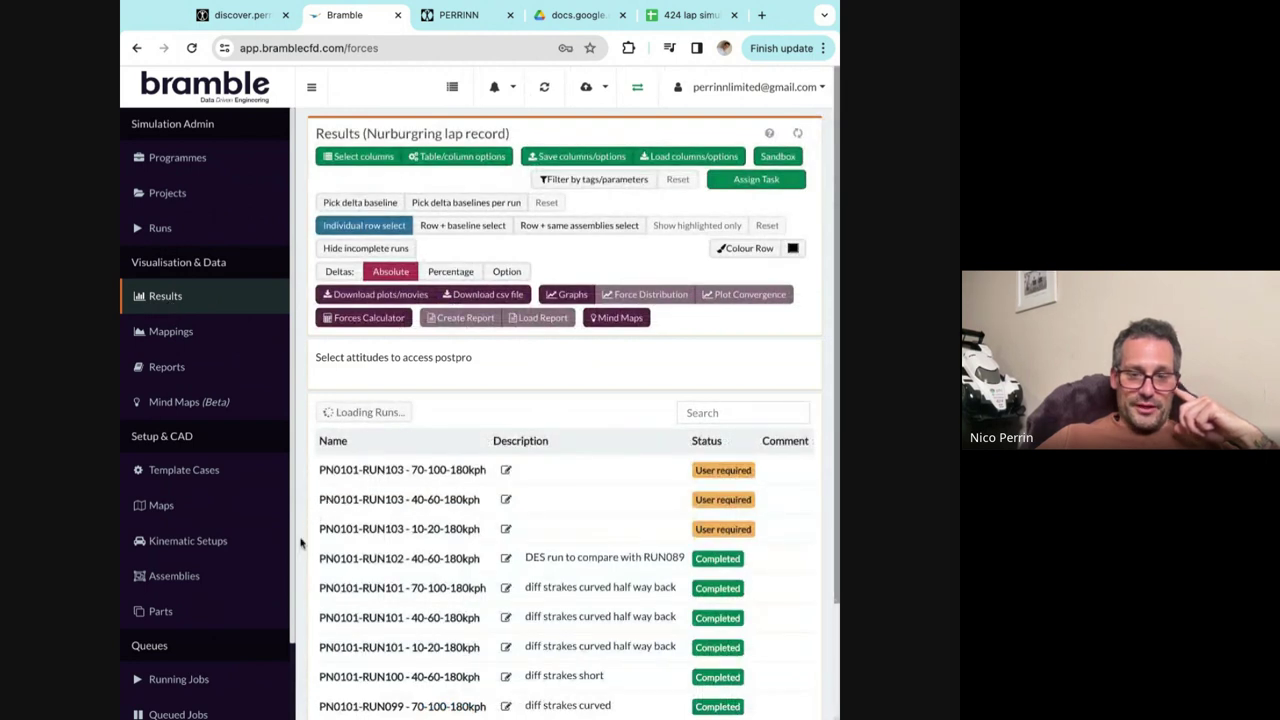
scroll(302, 540, "down", 2)
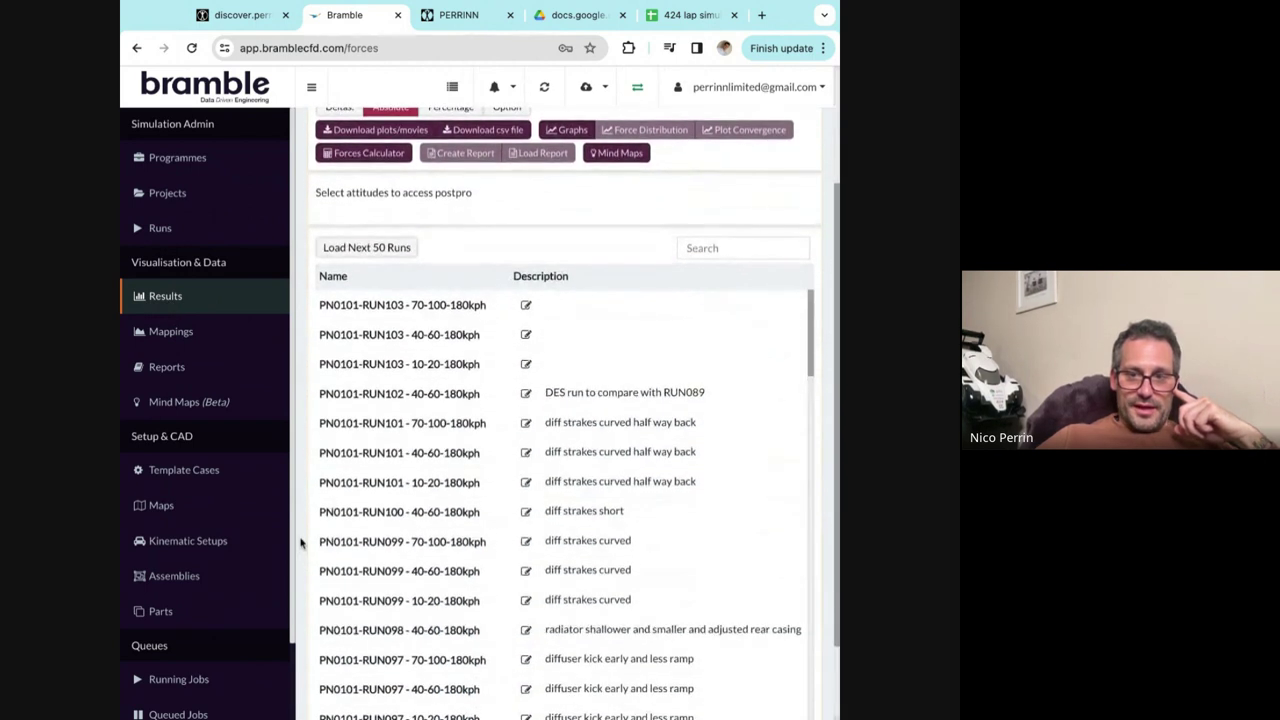
left_click(432, 398)
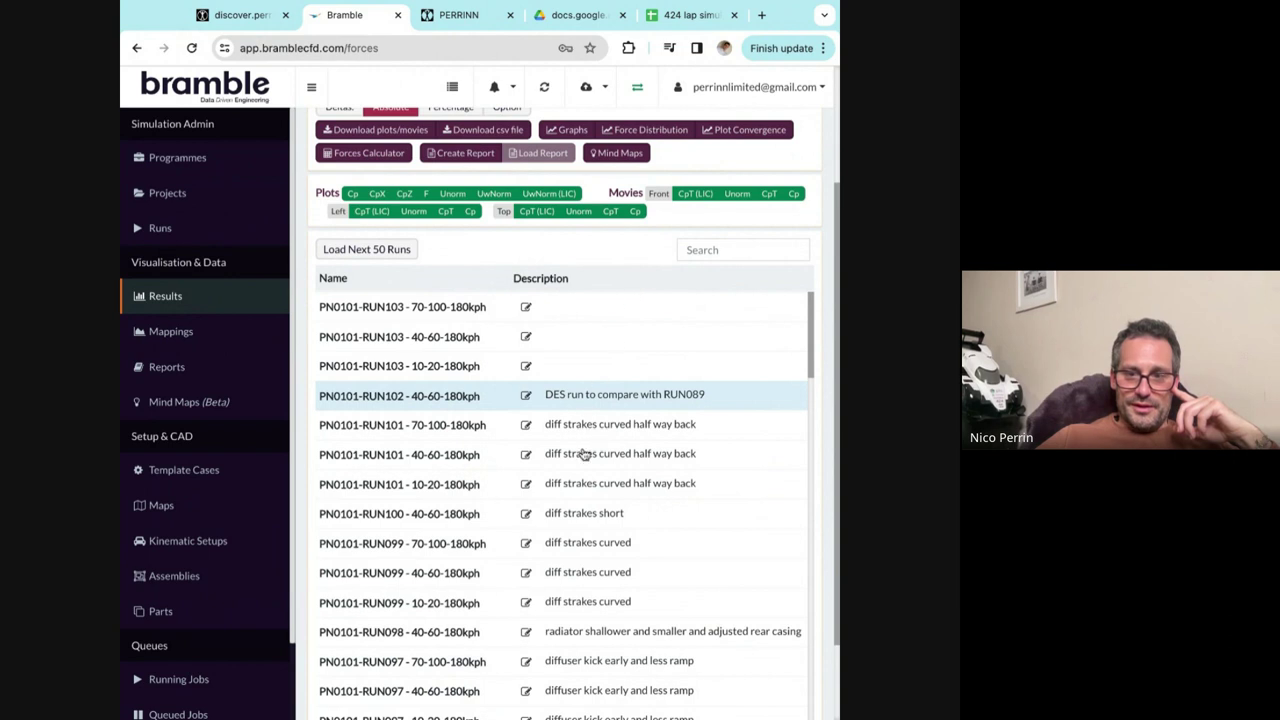
Browse the run list, view RUN102's Cp plots from below, from an angle and from the side, and close the plots.
scroll(565, 532, "down", 5)
scroll(564, 533, "down", 10)
scroll(564, 533, "up", 15)
scroll(545, 560, "up", 6)
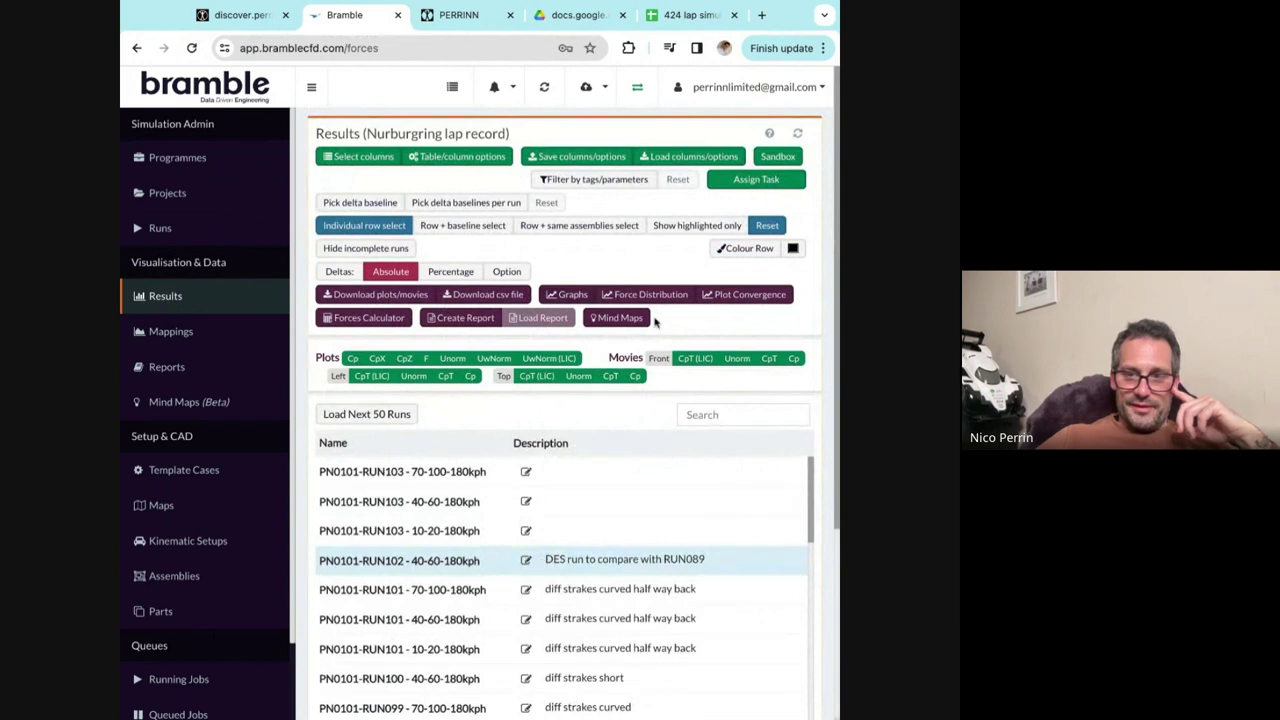
left_click(357, 361)
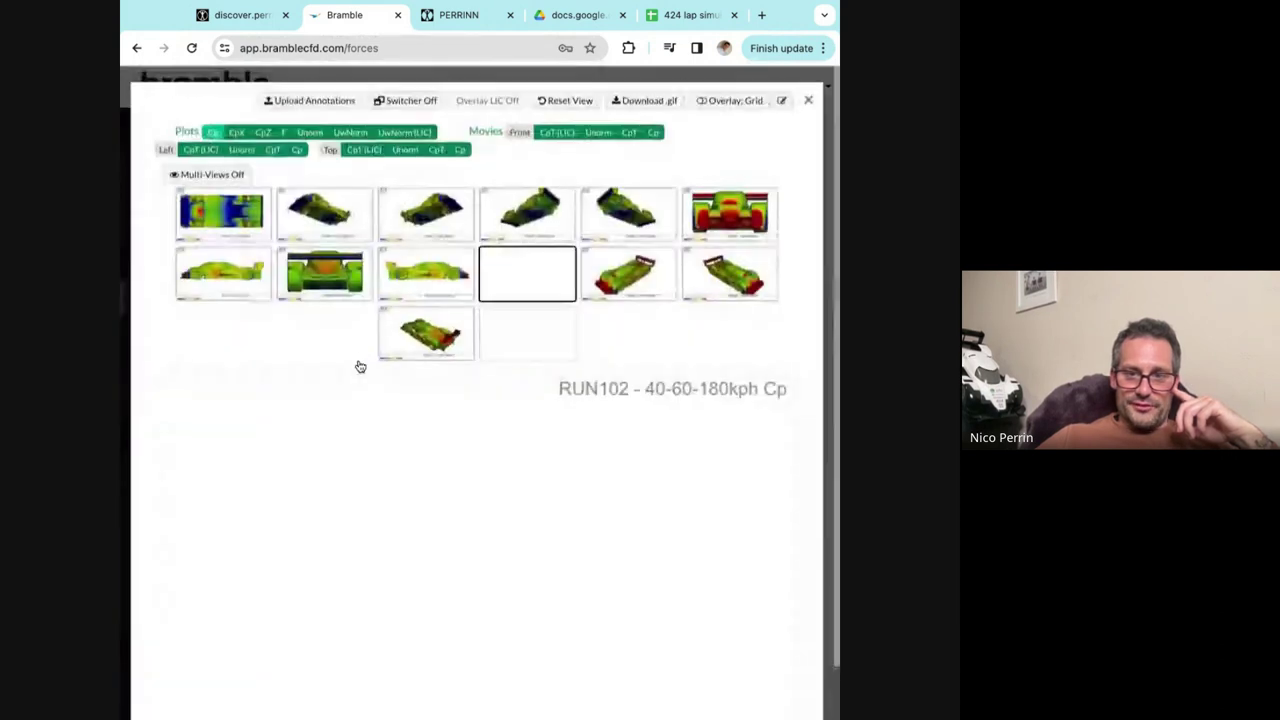
left_click(250, 228)
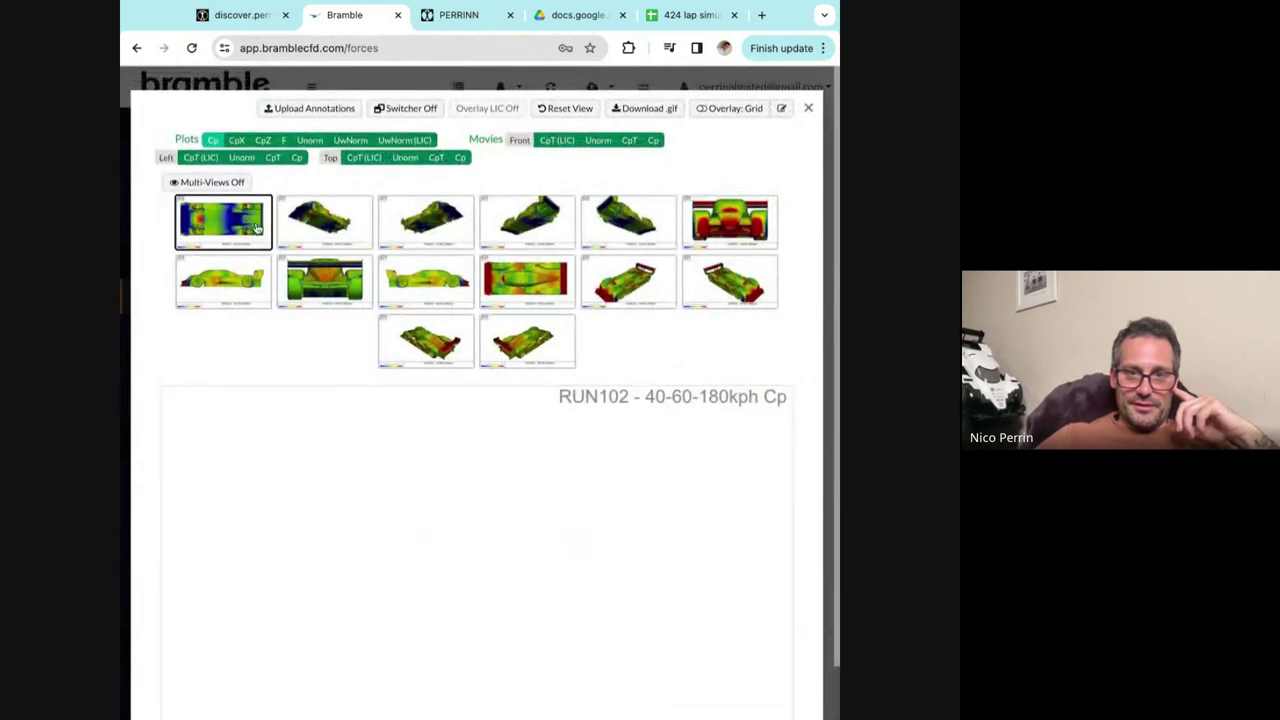
left_click(318, 224)
left_click(260, 280)
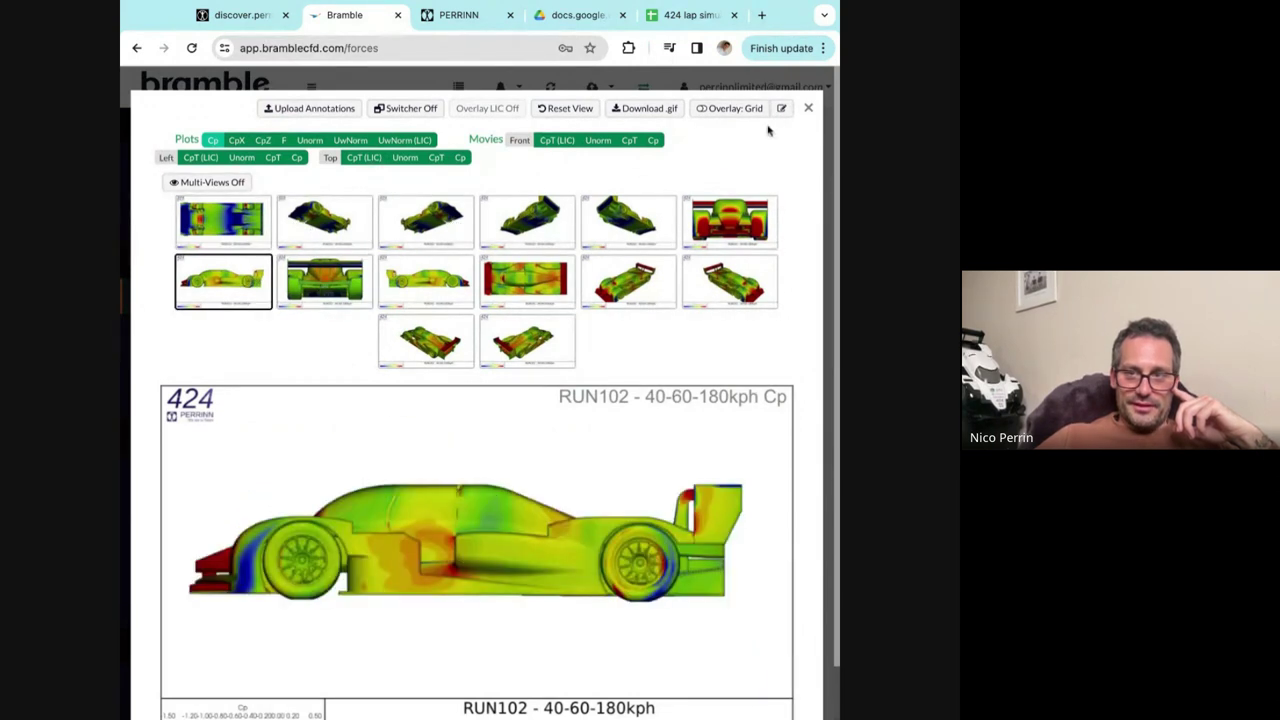
left_click(808, 108)
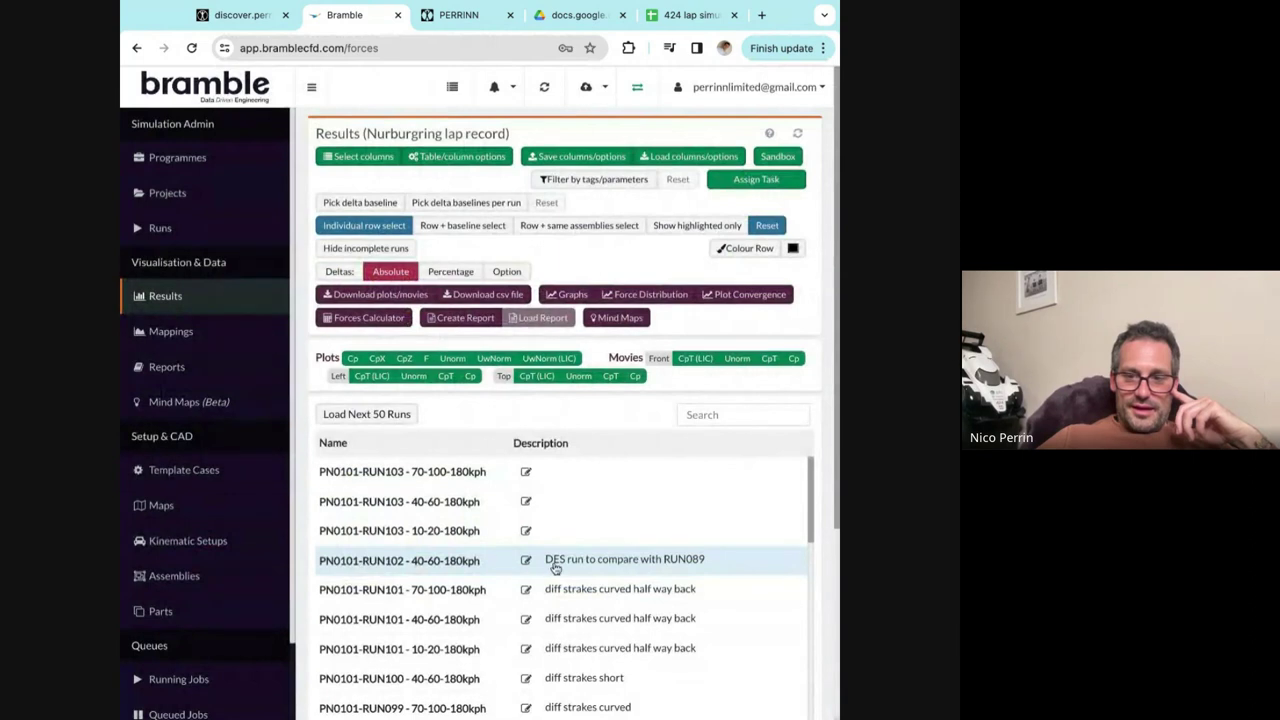
Review the runs' total_CA0, total_CA2, B0 and L/D mean values, and close the BrambleCFD page.
scroll(505, 607, "right", 5)
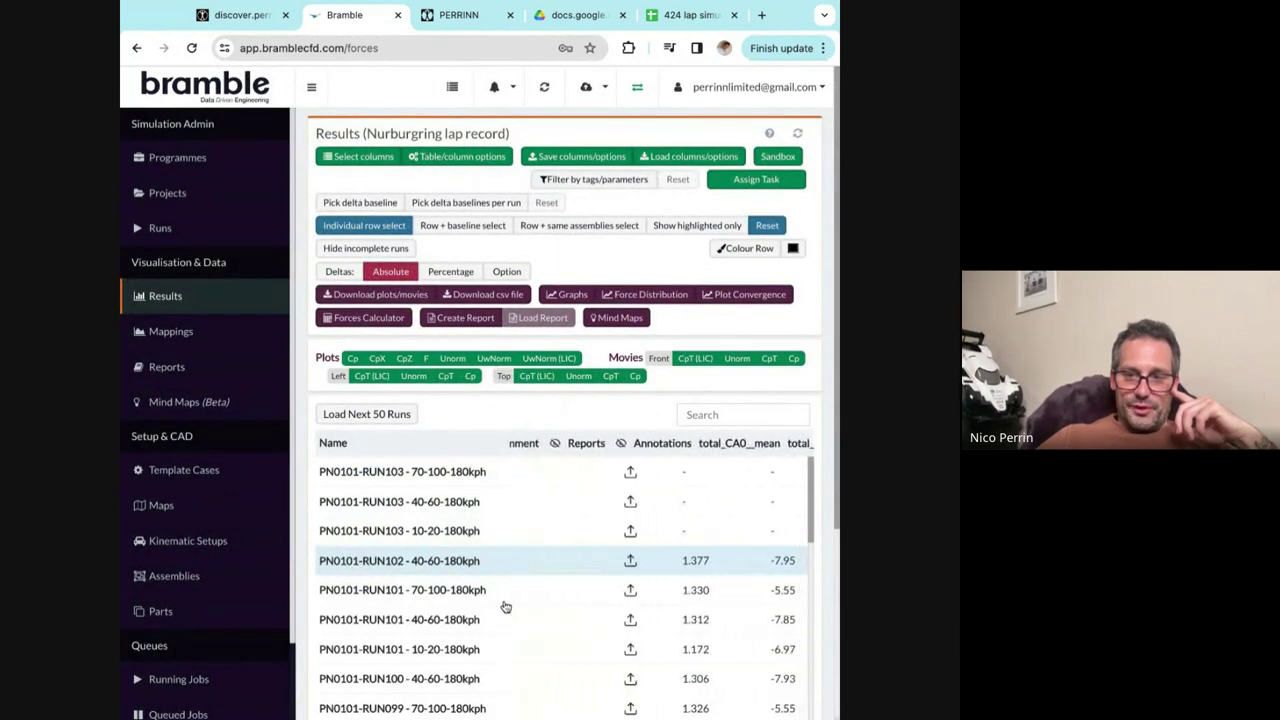
scroll(531, 594, "left", 1)
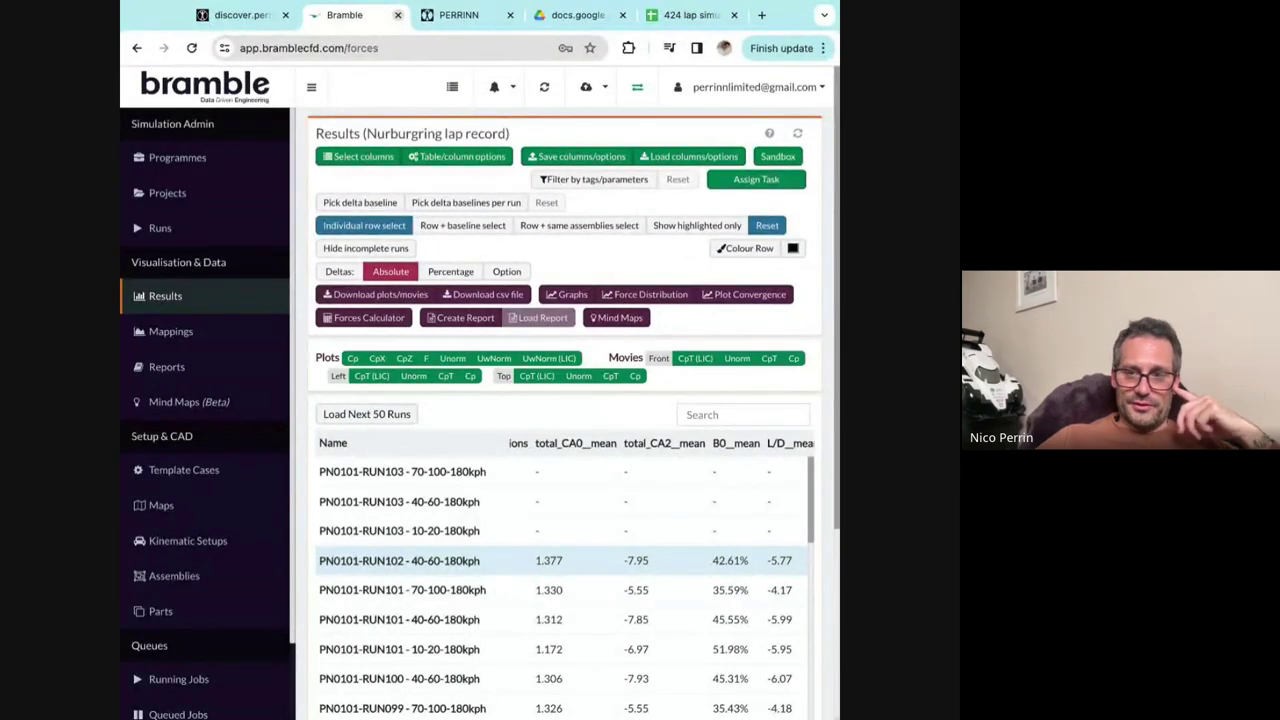
left_click(397, 15)
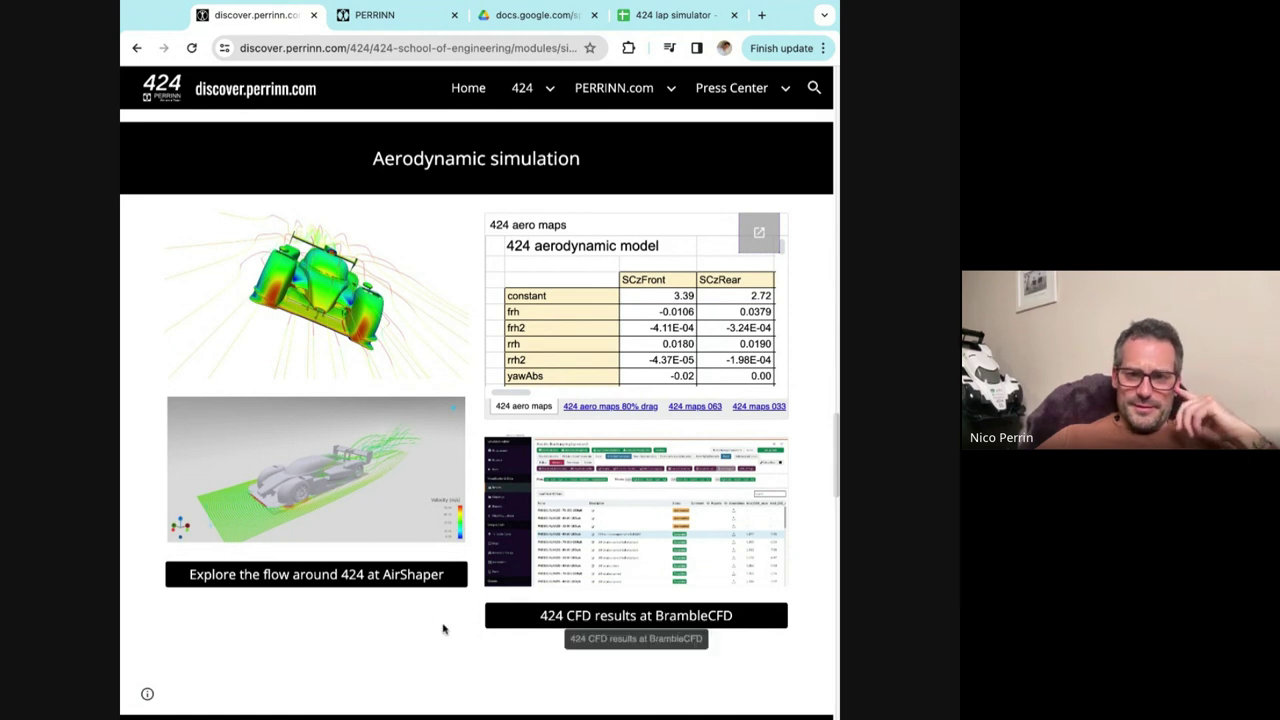
Open the 424 CAD in Onshape from discover.perrinn.com and hide the instances list of the CFD complete assembly.
scroll(428, 620, "down", 2)
scroll(427, 622, "up", 1)
scroll(427, 622, "up", 1)
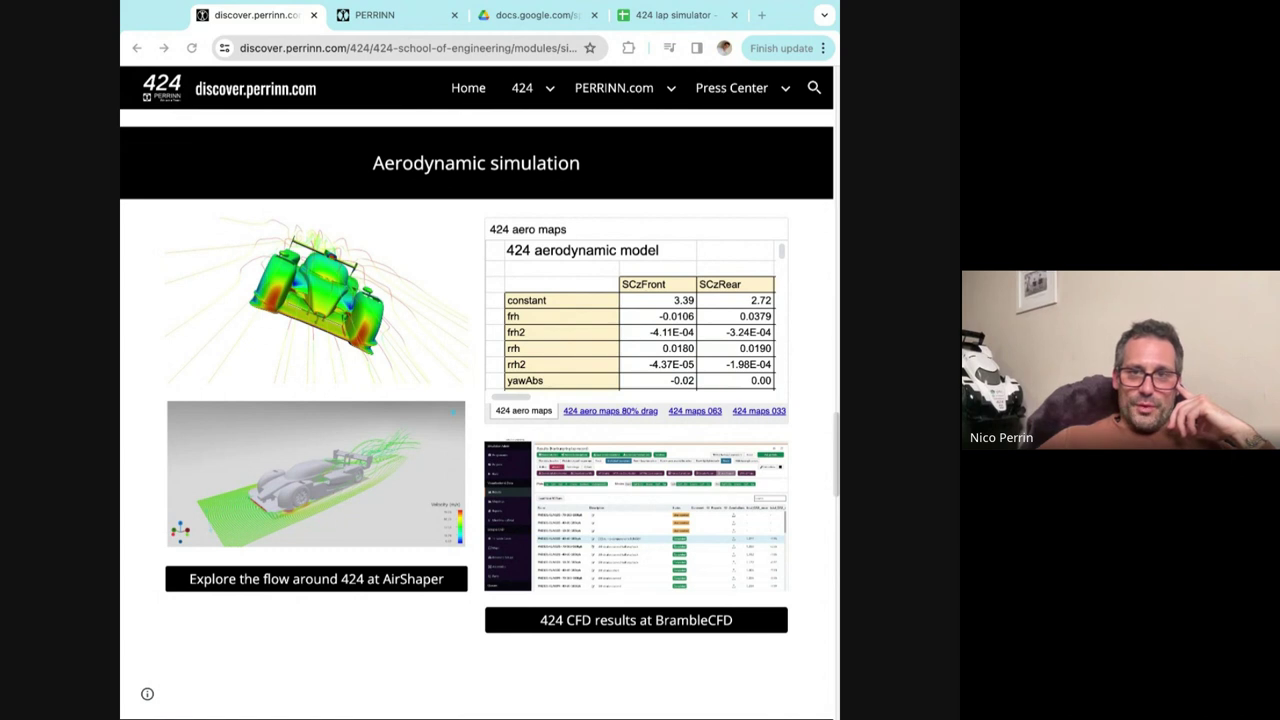
scroll(395, 407, "up", 5)
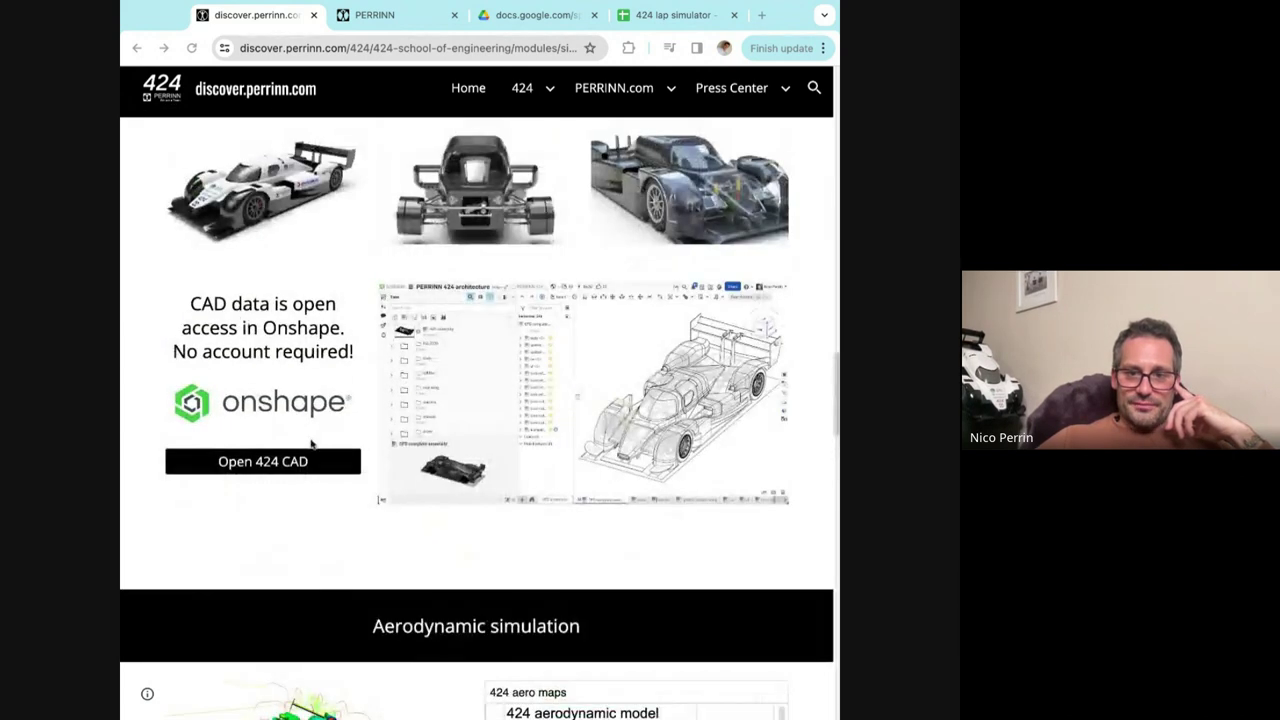
left_click(298, 469)
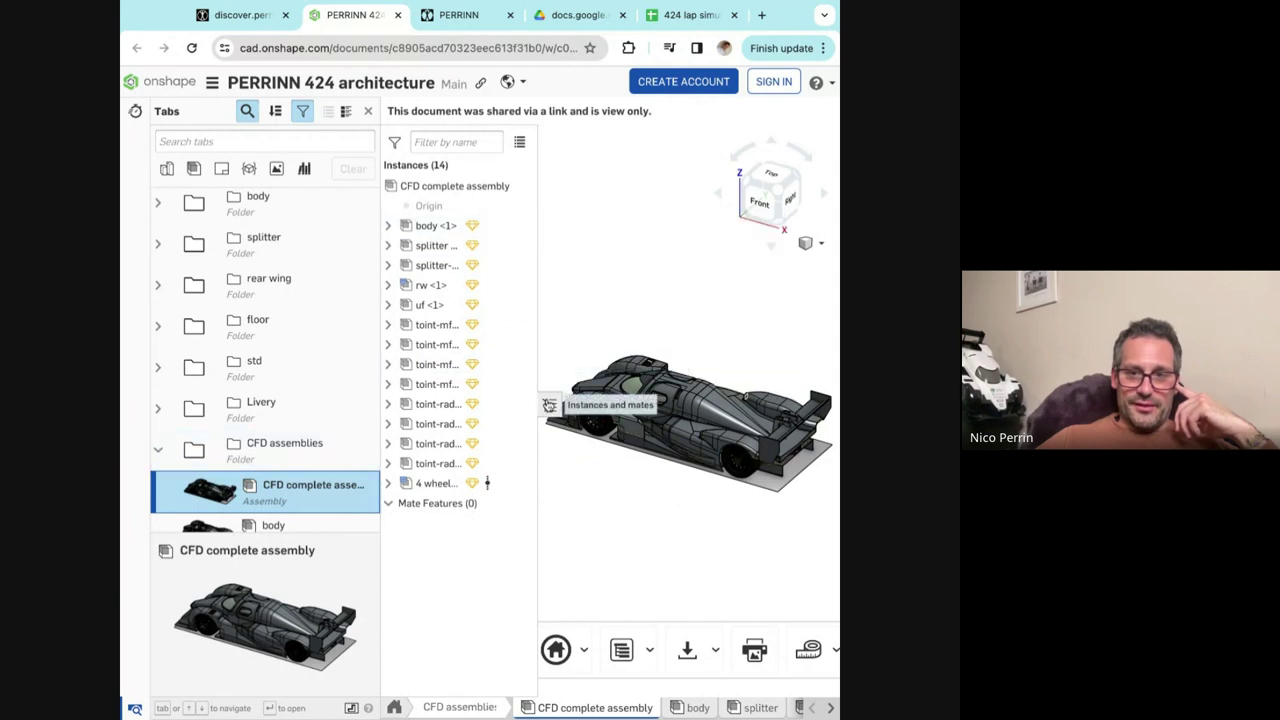
left_click(549, 404)
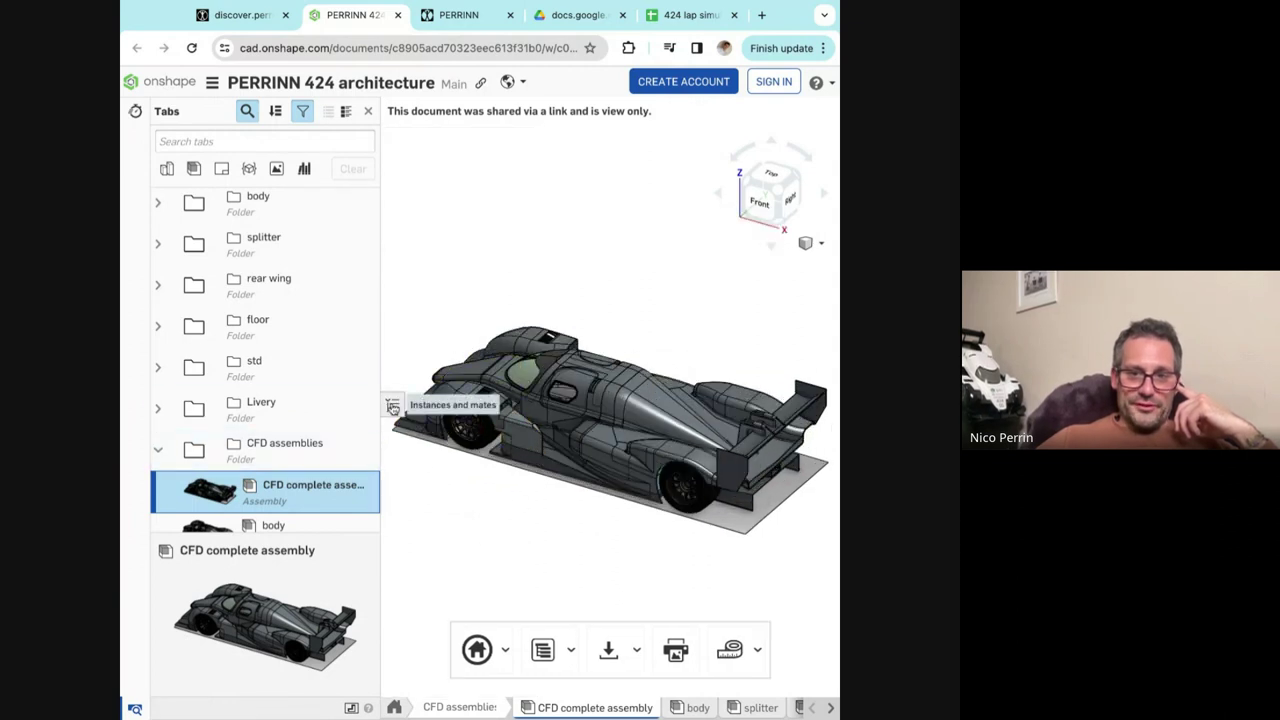
left_click(392, 404)
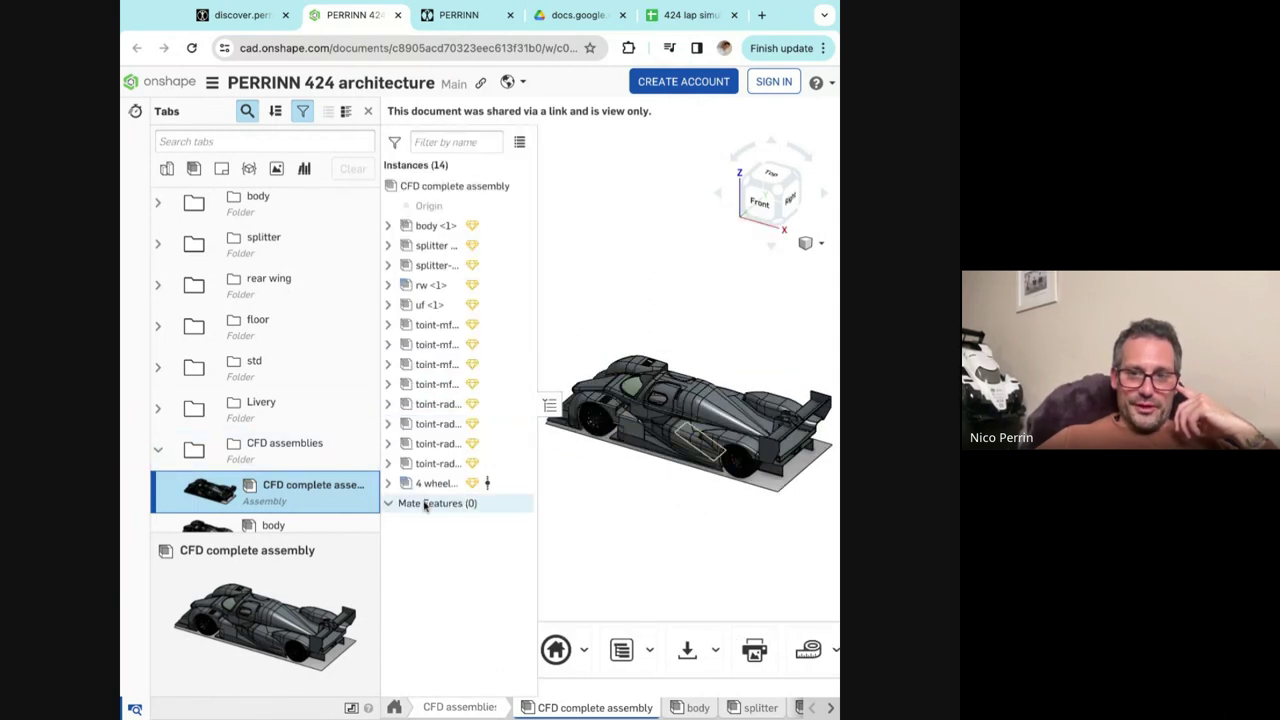
left_click(549, 404)
Examine the rear wing and rear bodywork of the CFD complete assembly up close from the side.
key("shift+1")
scroll(826, 451, "up", 5)
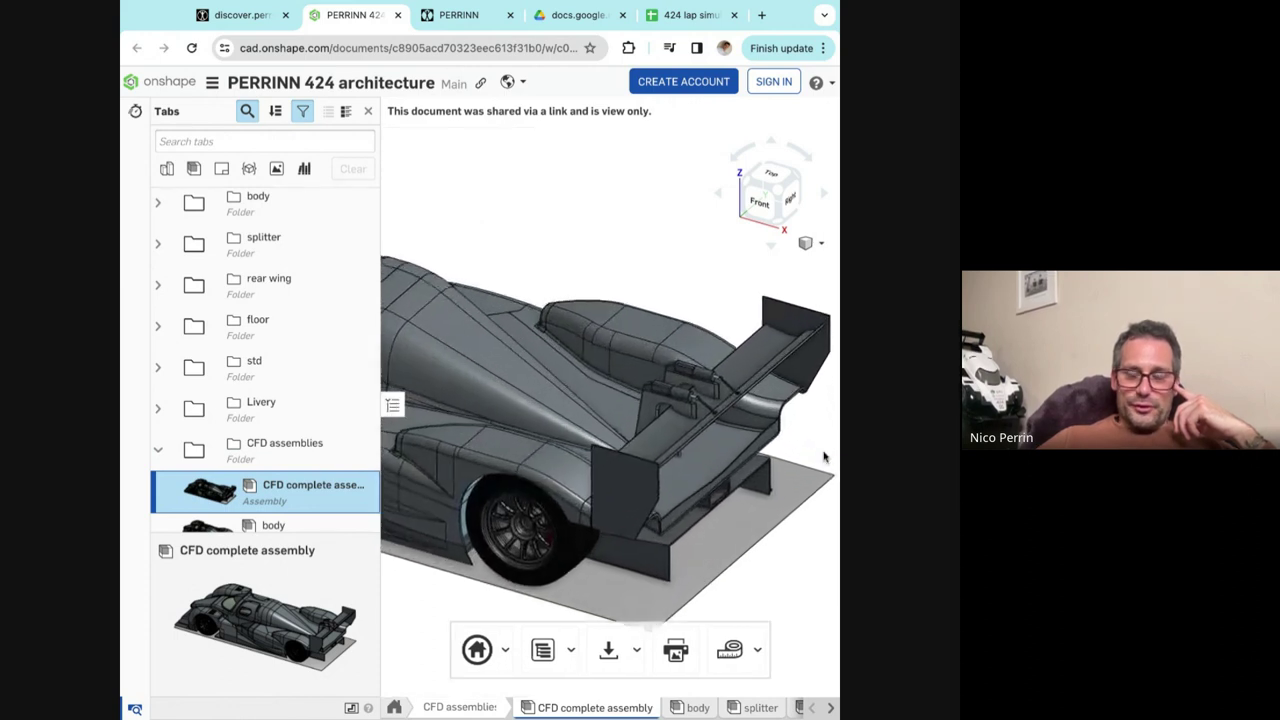
right_click_drag(824, 457, 796, 439)
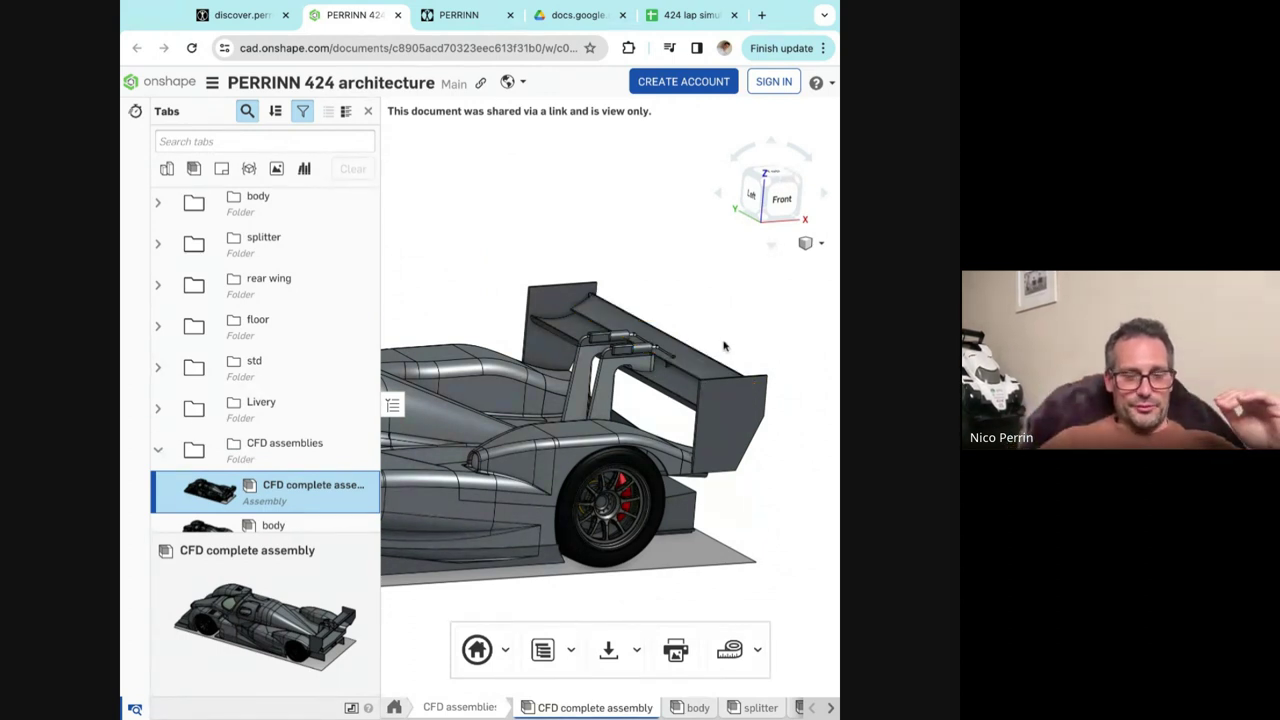
middle_click_drag(765, 336, 794, 317)
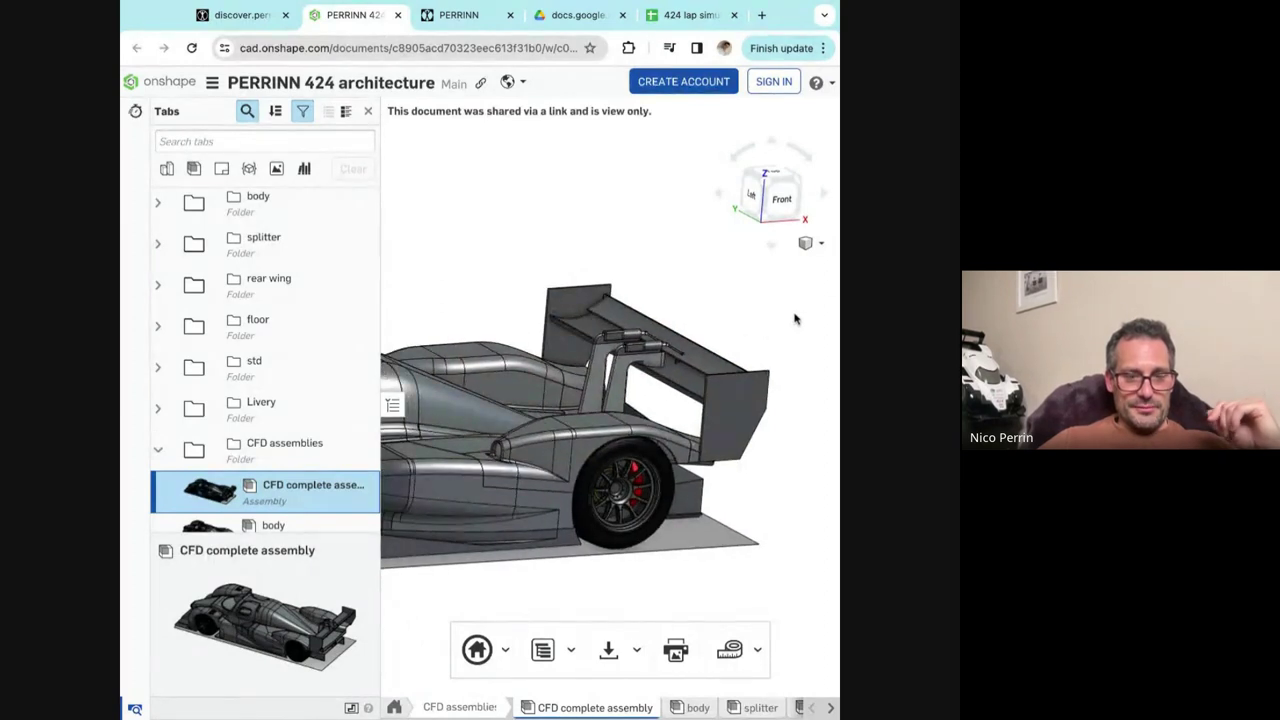
Examine the CFD complete assembly's full side profile and the rear wing's mounting pylons up close.
scroll(798, 456, "down", 3)
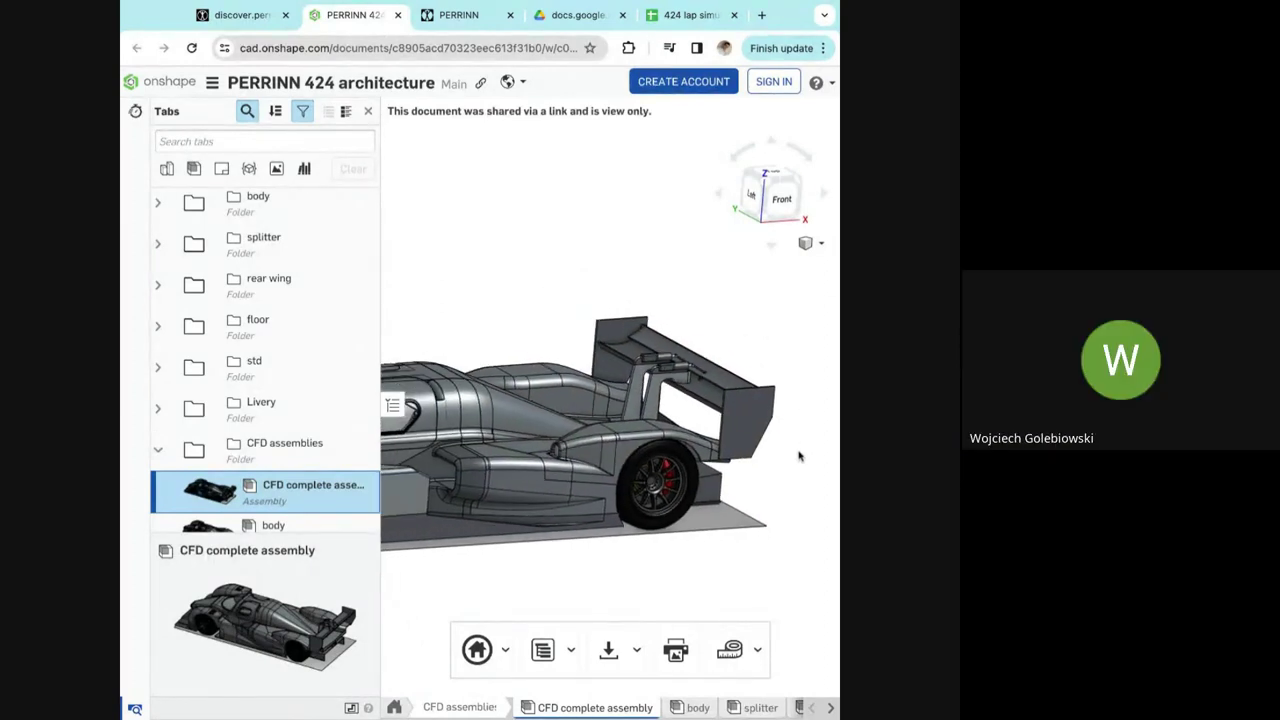
scroll(798, 456, "down", 2)
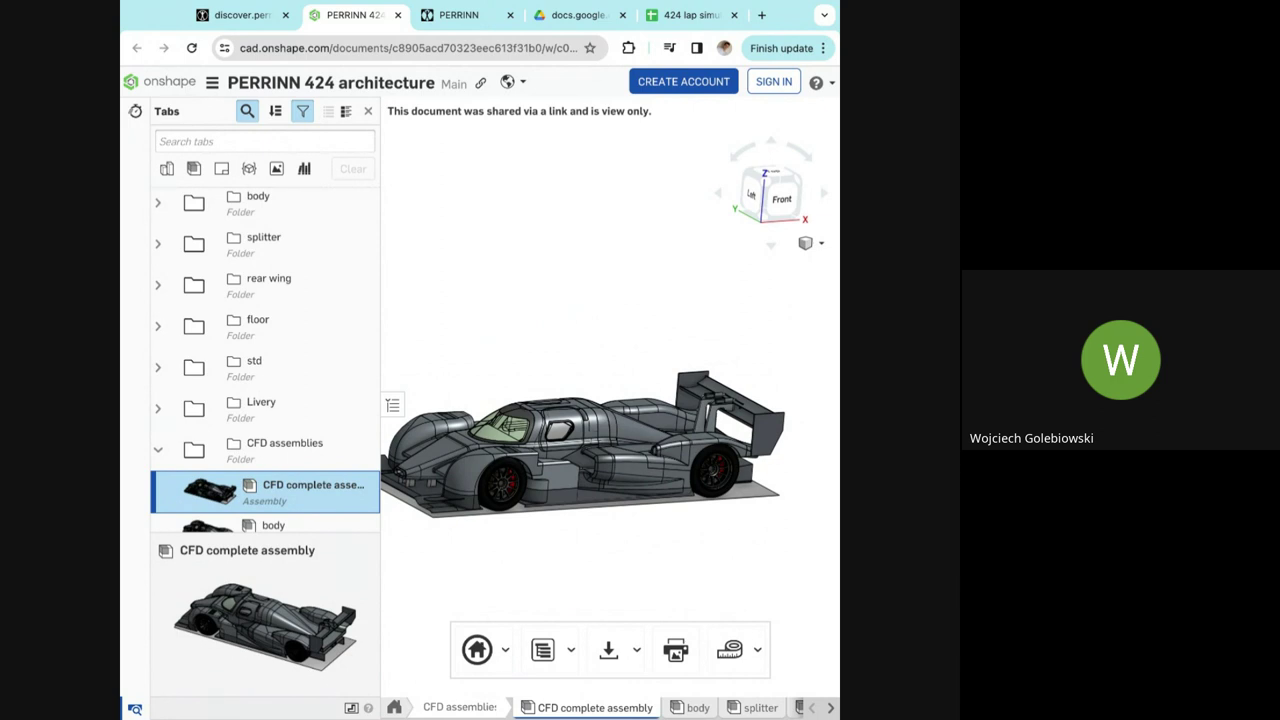
scroll(797, 455, "up", 5)
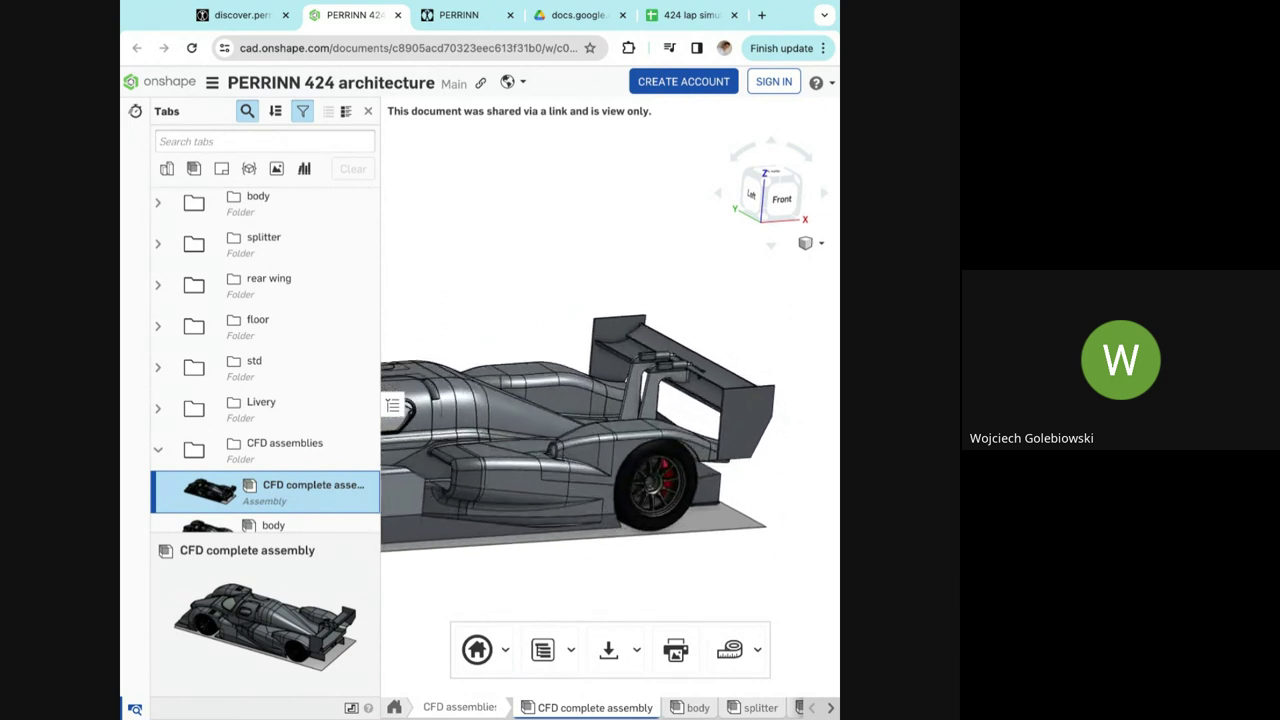
scroll(797, 455, "up", 1)
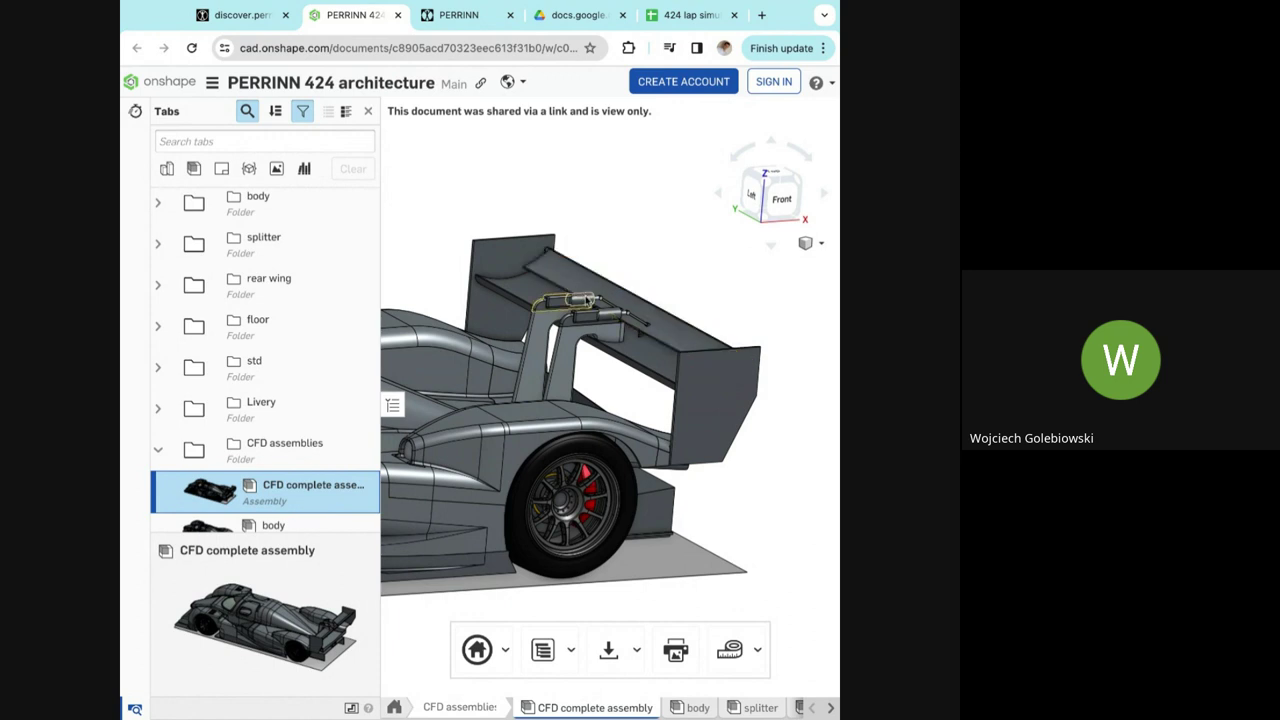
scroll(587, 300, "up", 2)
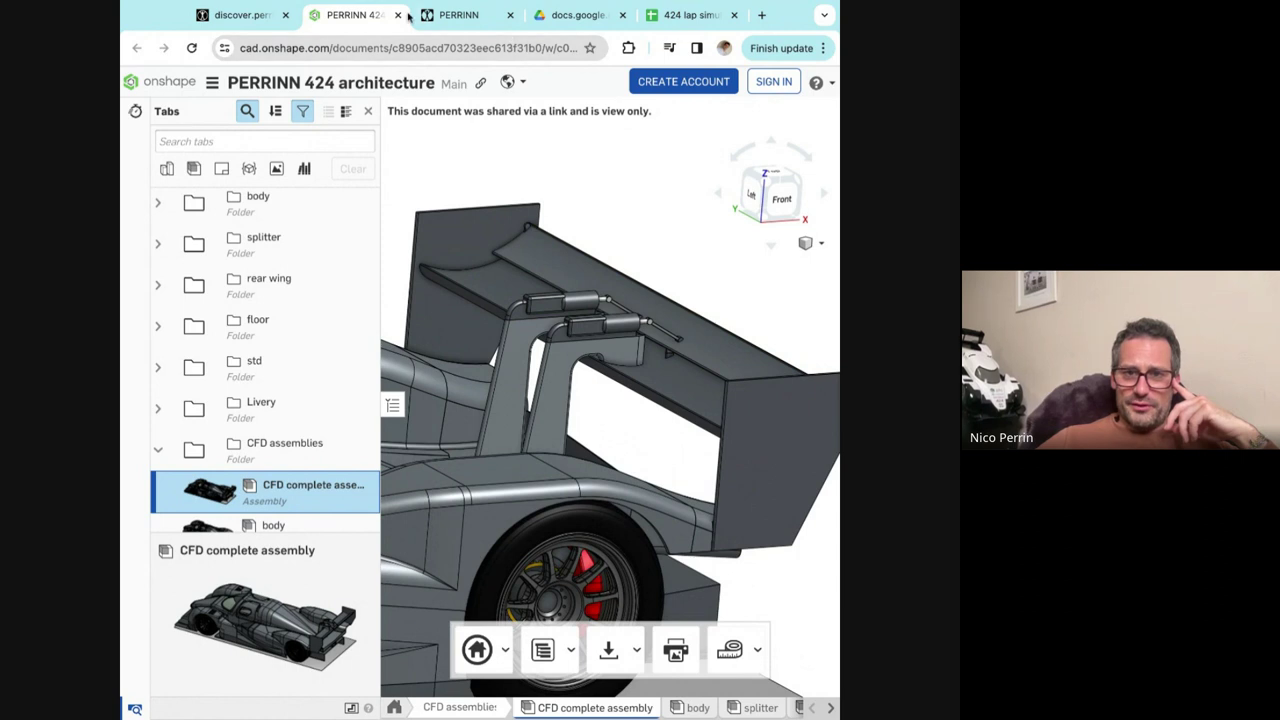
Open the 424 CFD results at BrambleCFD from the Aerodynamic simulation section of discover.perrinn.com and show the Nurburgring lap record results.
left_click(248, 15)
scroll(531, 455, "down", 5)
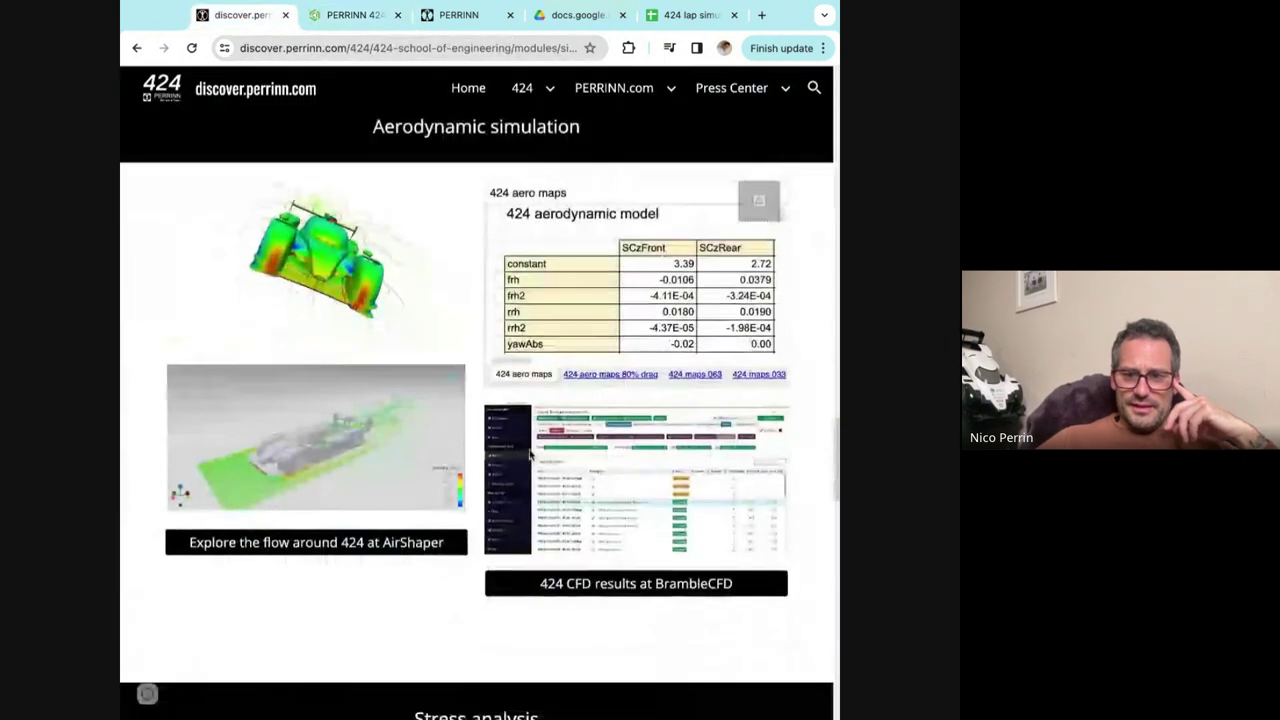
scroll(531, 455, "up", 1)
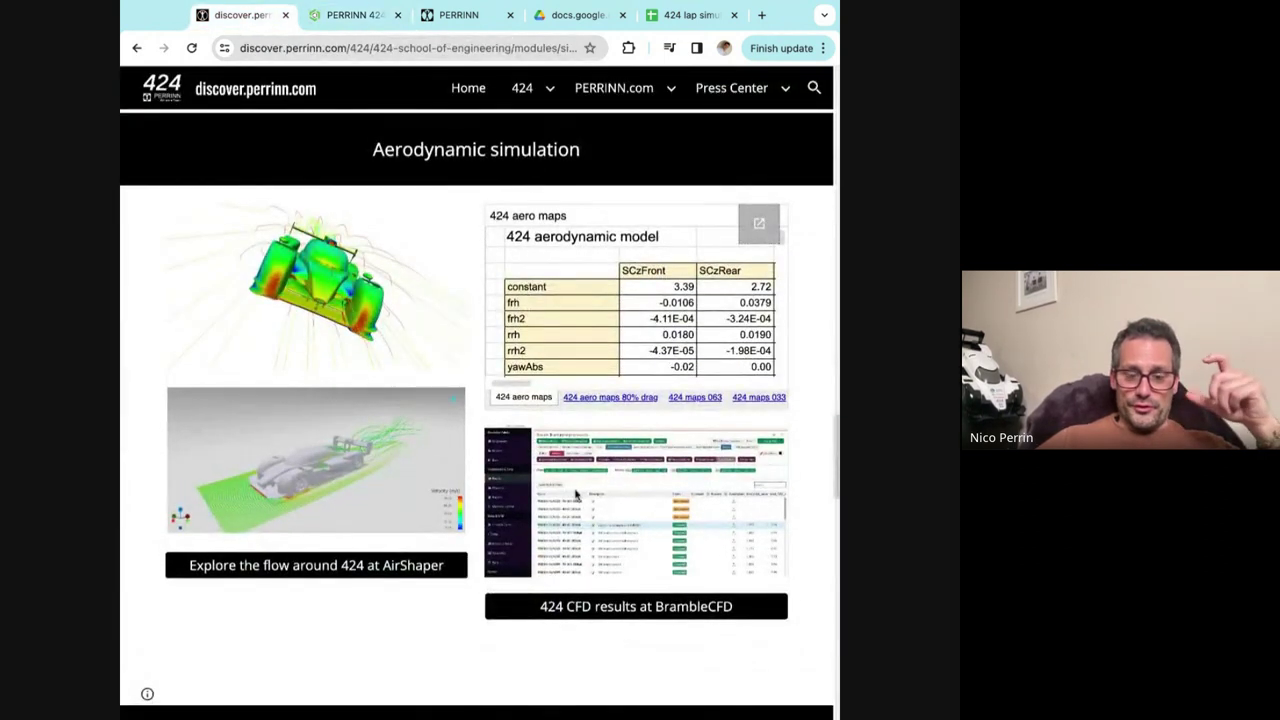
left_click(597, 609)
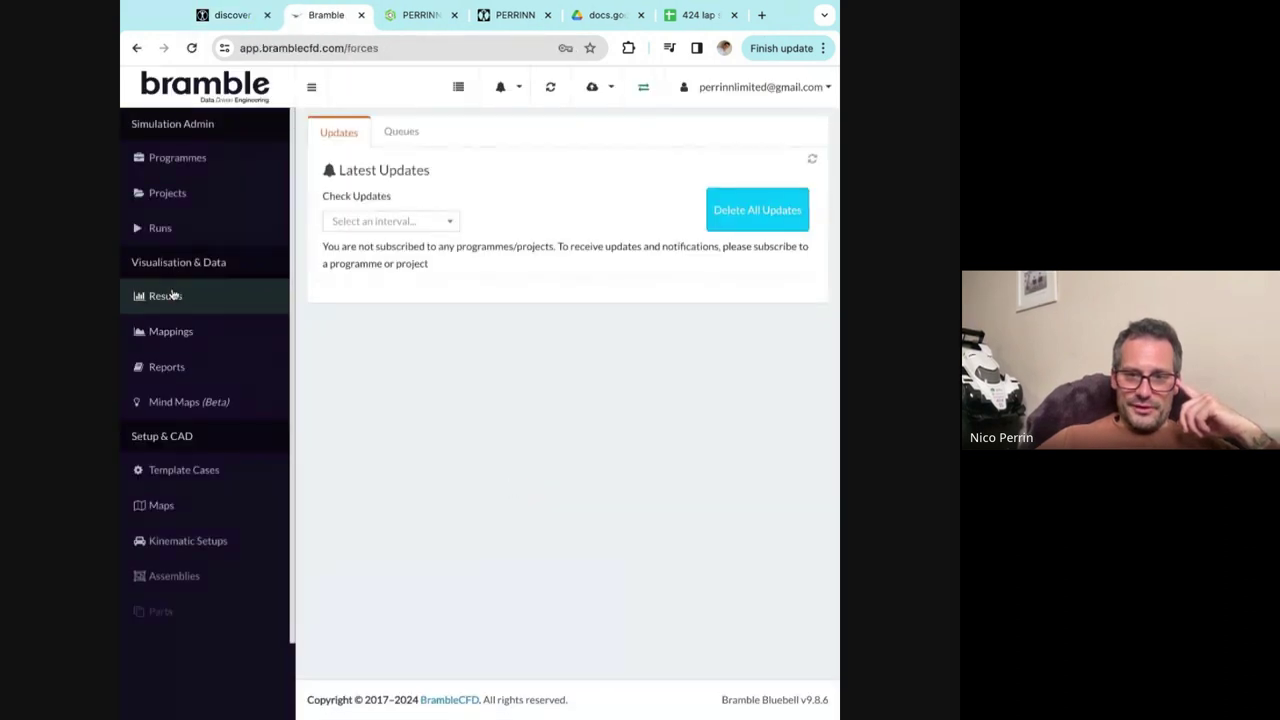
left_click(168, 295)
Review the runs' mean splitter and rear wing forces and their flap force and moment columns, and close the BrambleCFD page.
scroll(512, 529, "right", 15)
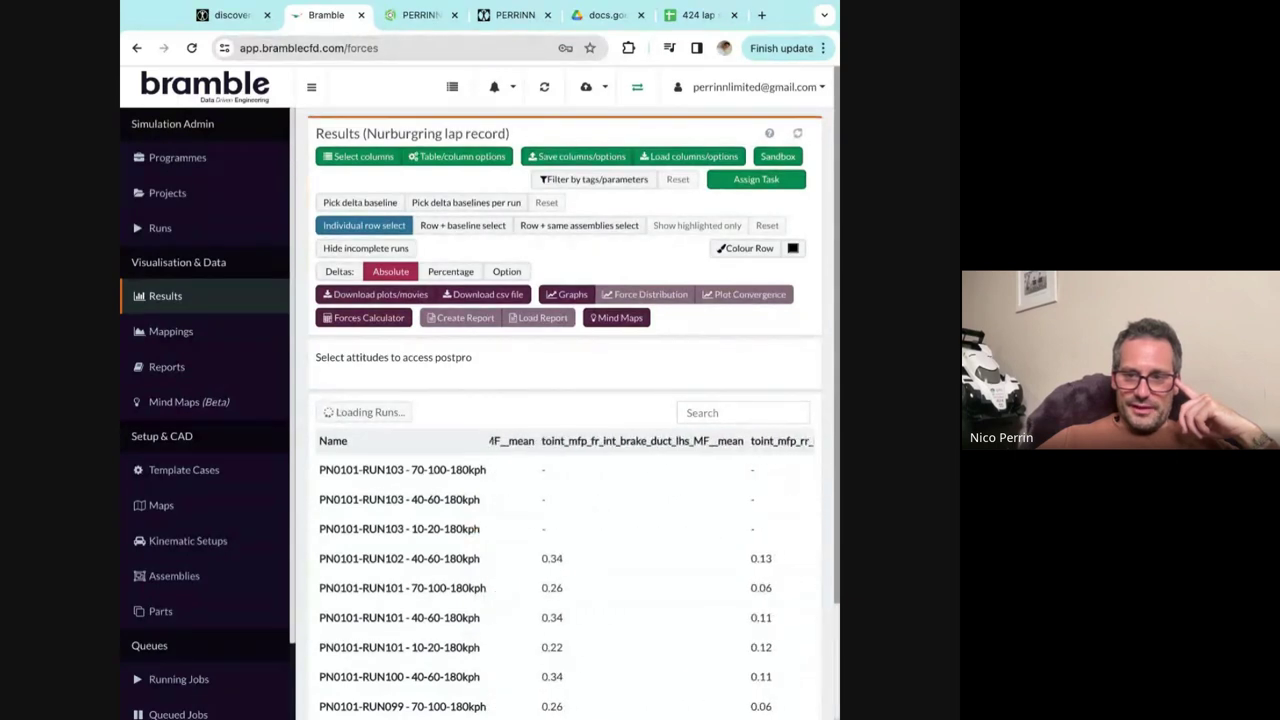
scroll(560, 590, "right", 10)
scroll(663, 570, "right", 8)
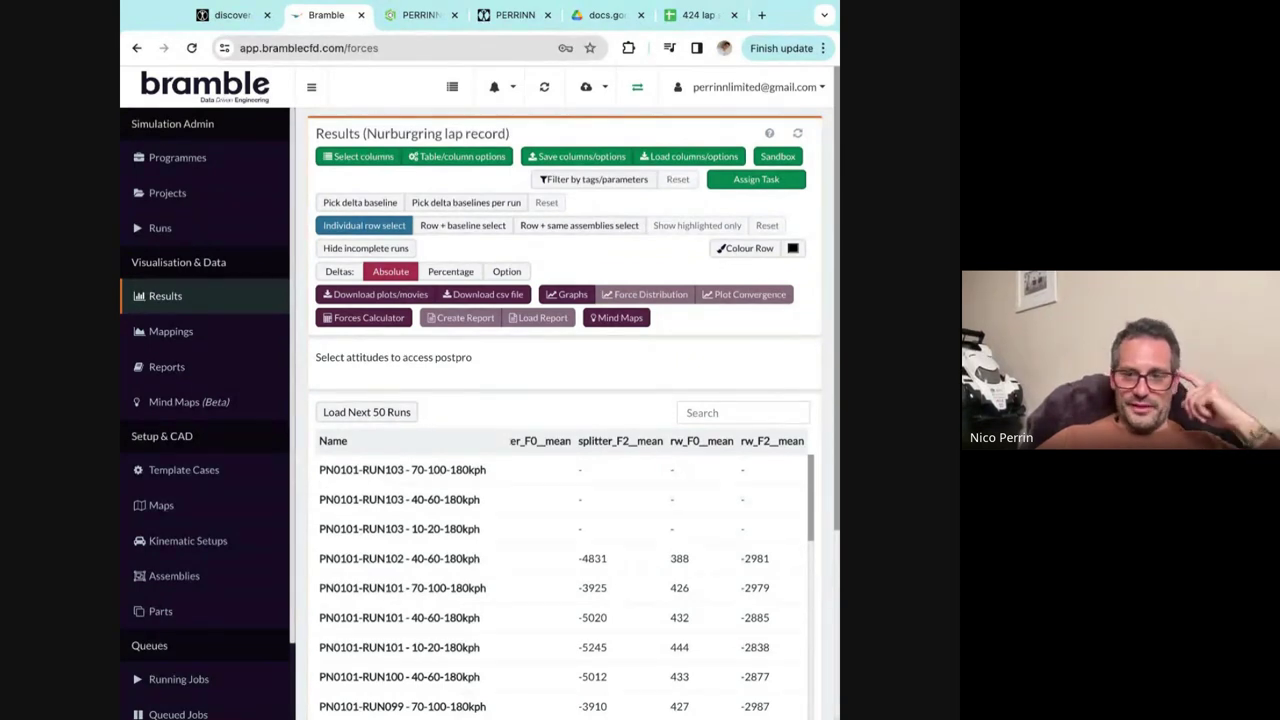
scroll(623, 545, "left", 1)
scroll(623, 545, "right", 1)
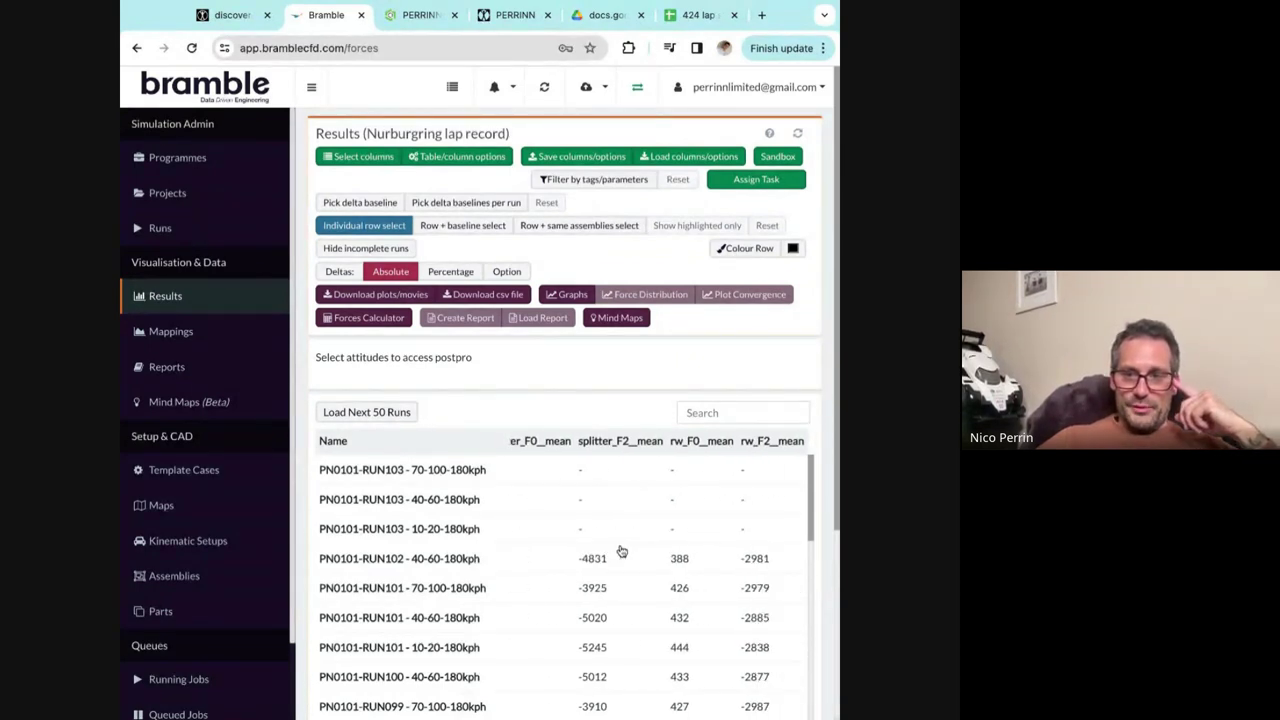
scroll(685, 530, "right", 5)
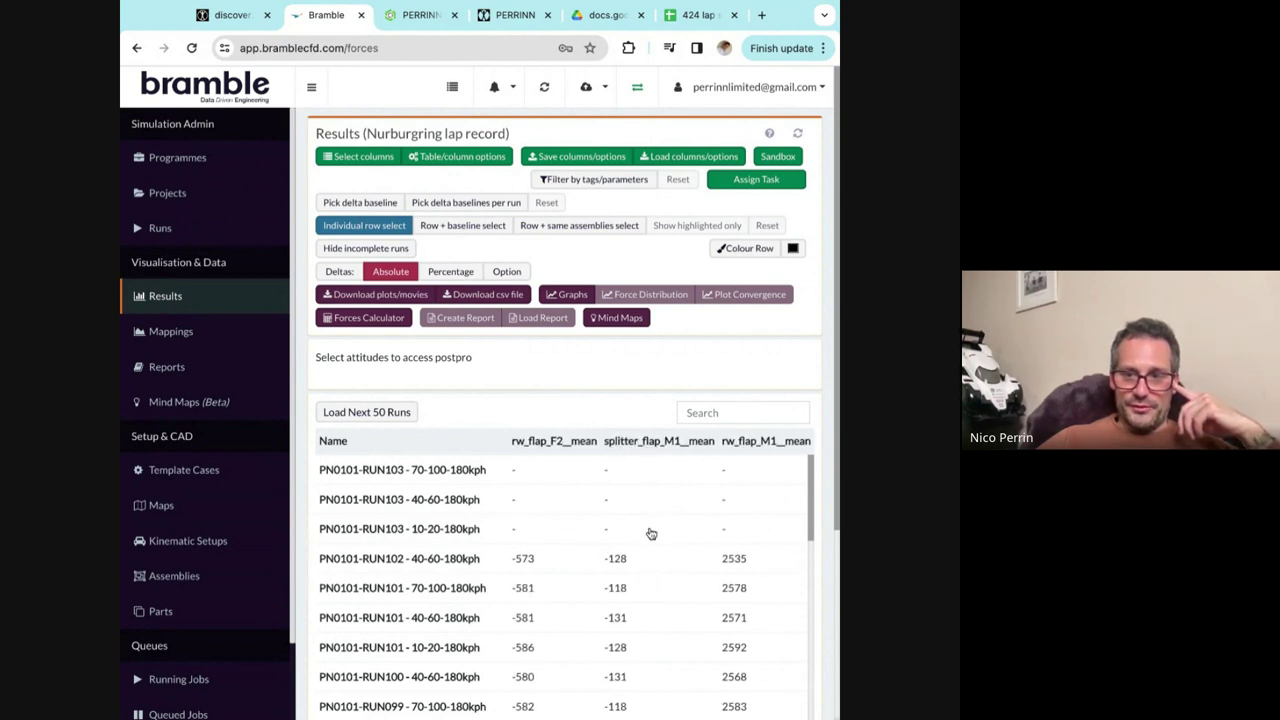
scroll(651, 534, "left", 2)
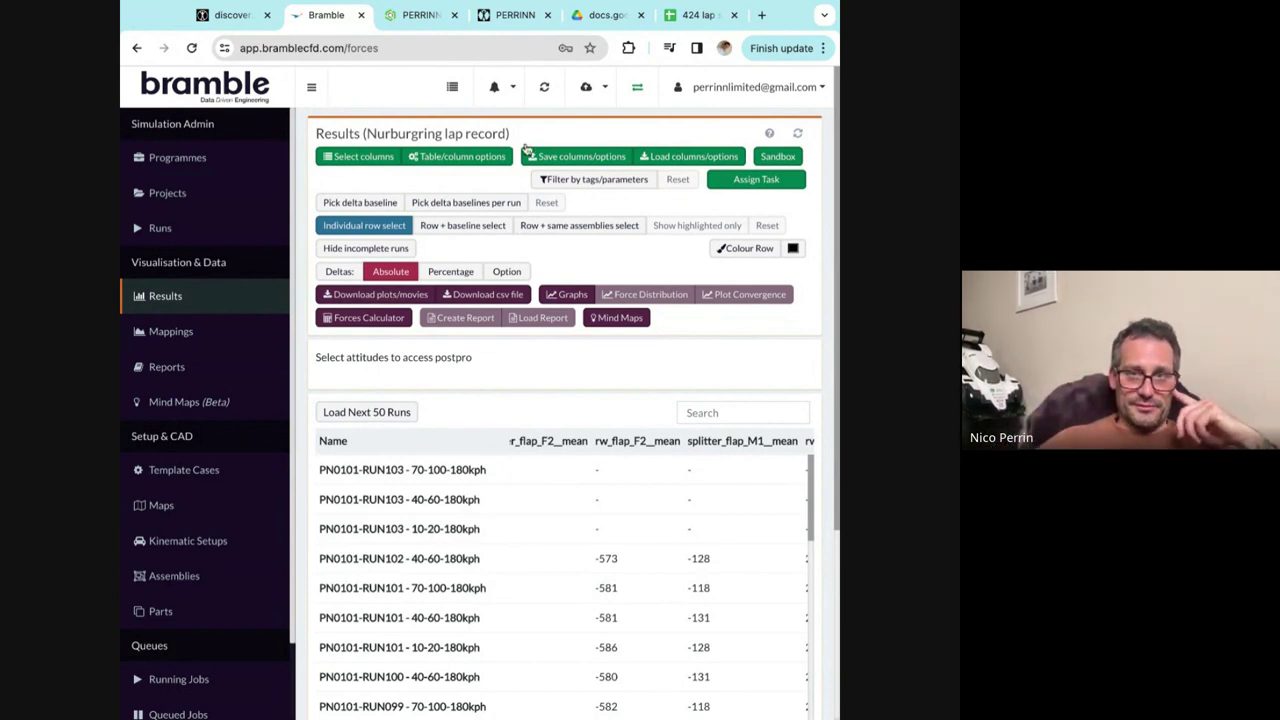
left_click(361, 15)
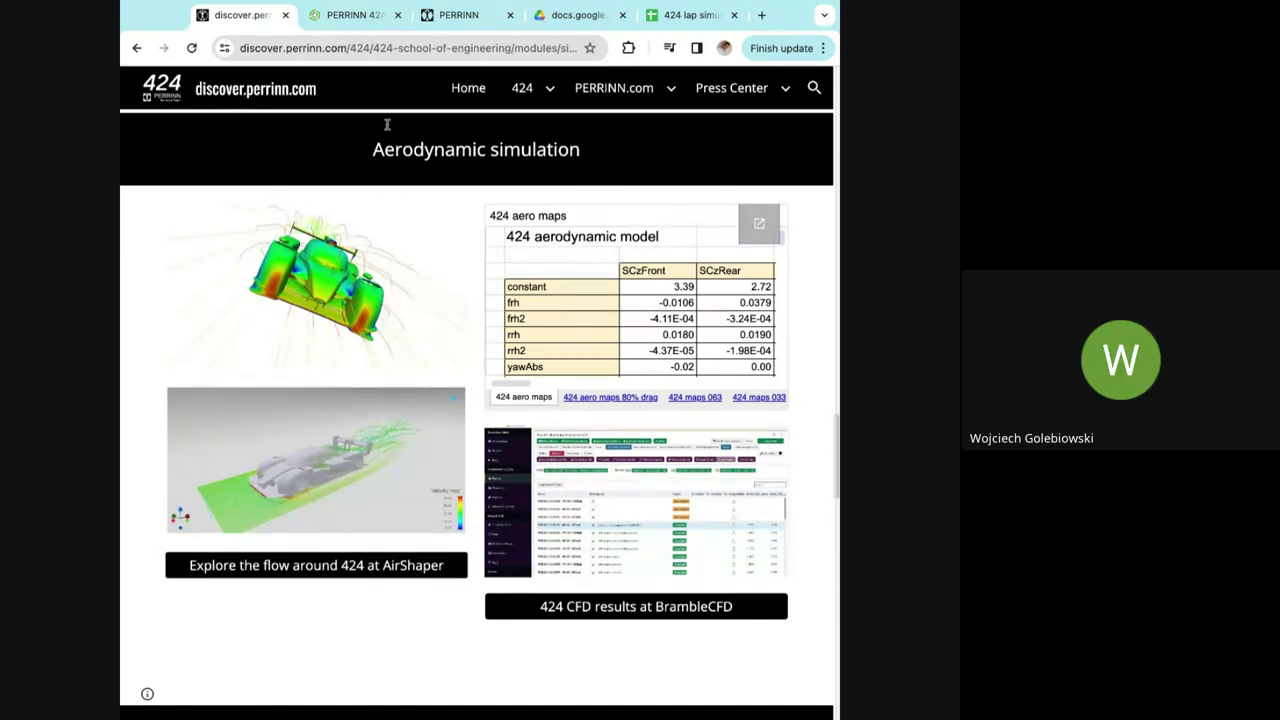
Return to the 424 CAD in Onshape and select the cylindrical face of the near rear wing flap actuator.
left_click(362, 18)
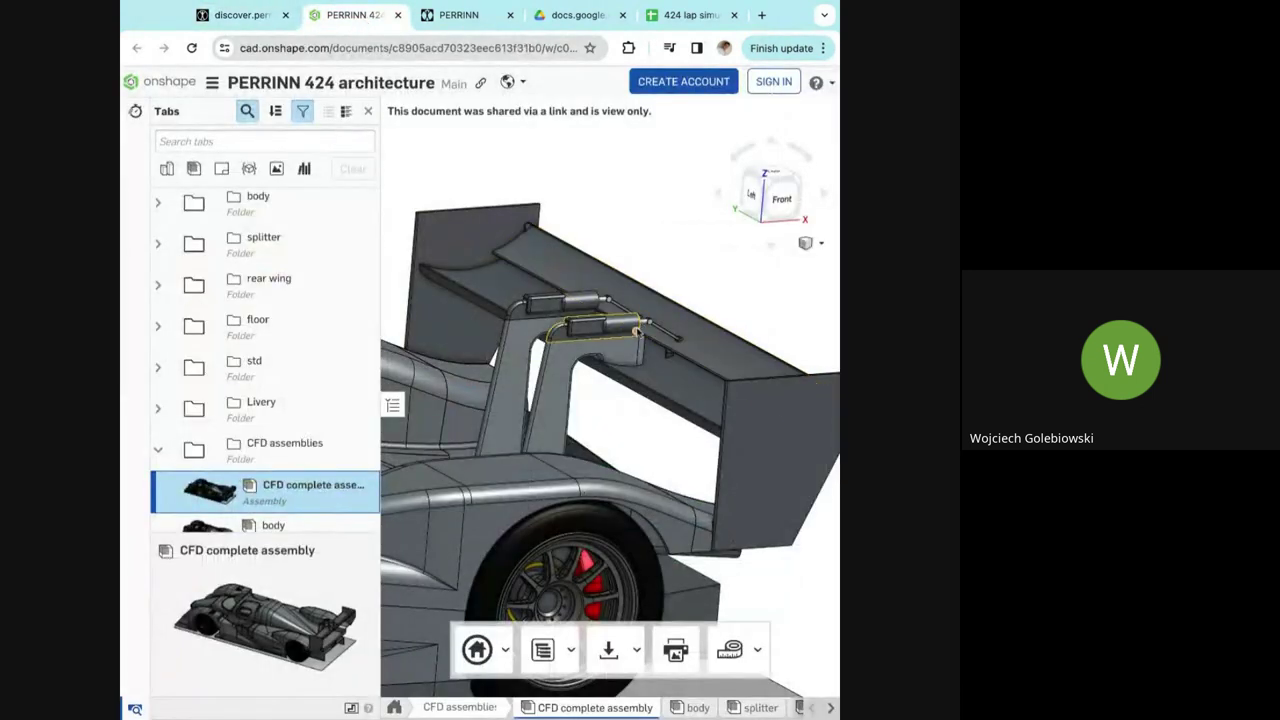
scroll(636, 331, "up", 5)
right_click_drag(662, 358, 662, 352)
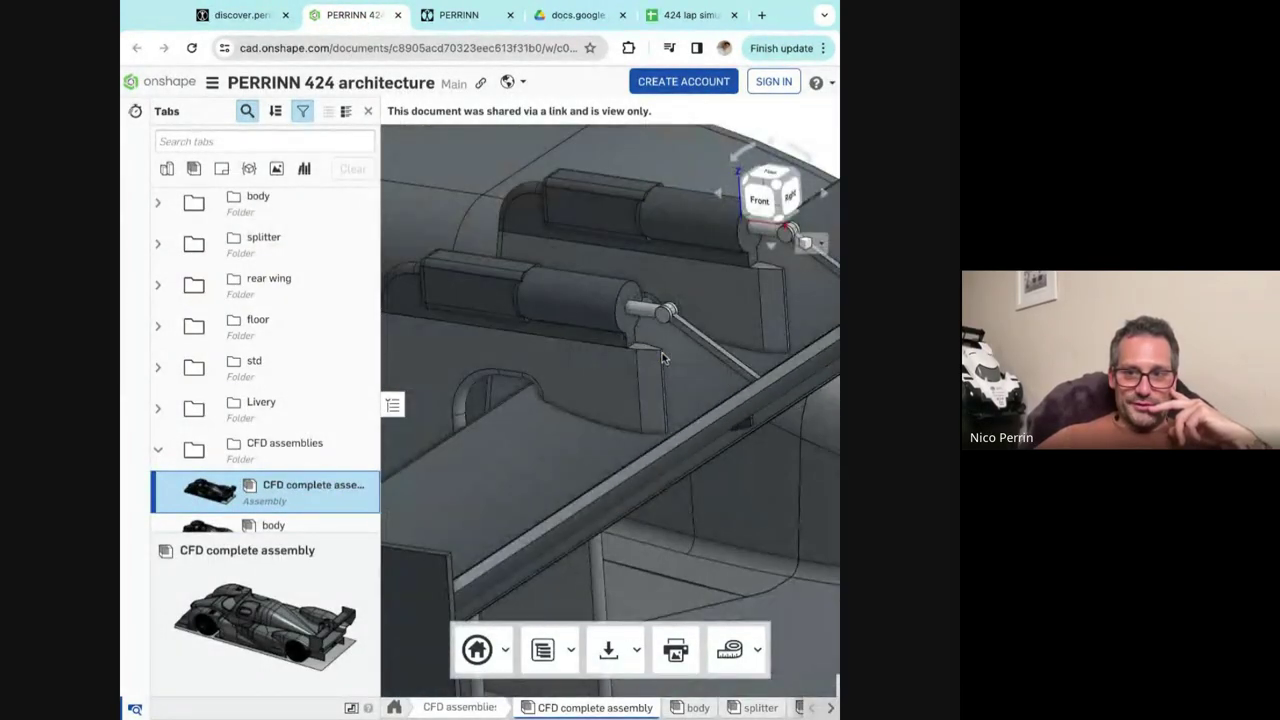
left_click(574, 291)
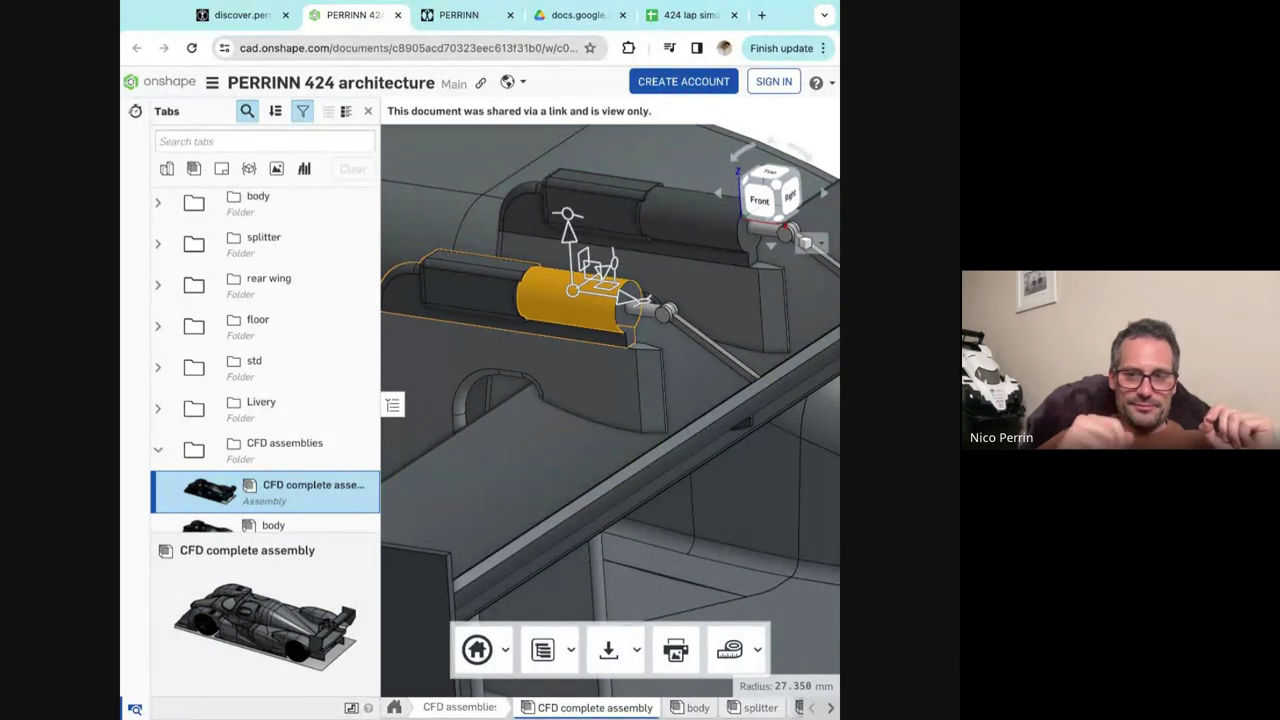
Examine the selected flap actuator together with its pylon and the rear wing flap from the side.
scroll(640, 177, "down", 3)
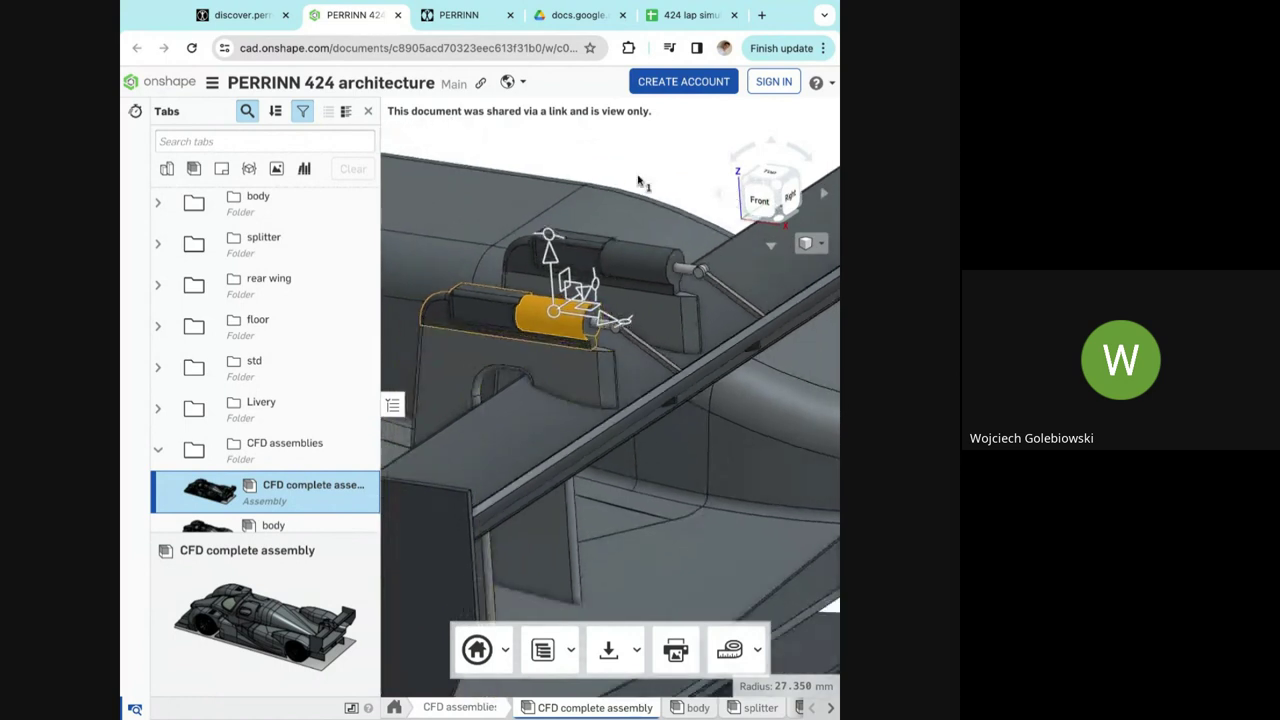
right_click_drag(640, 177, 818, 292)
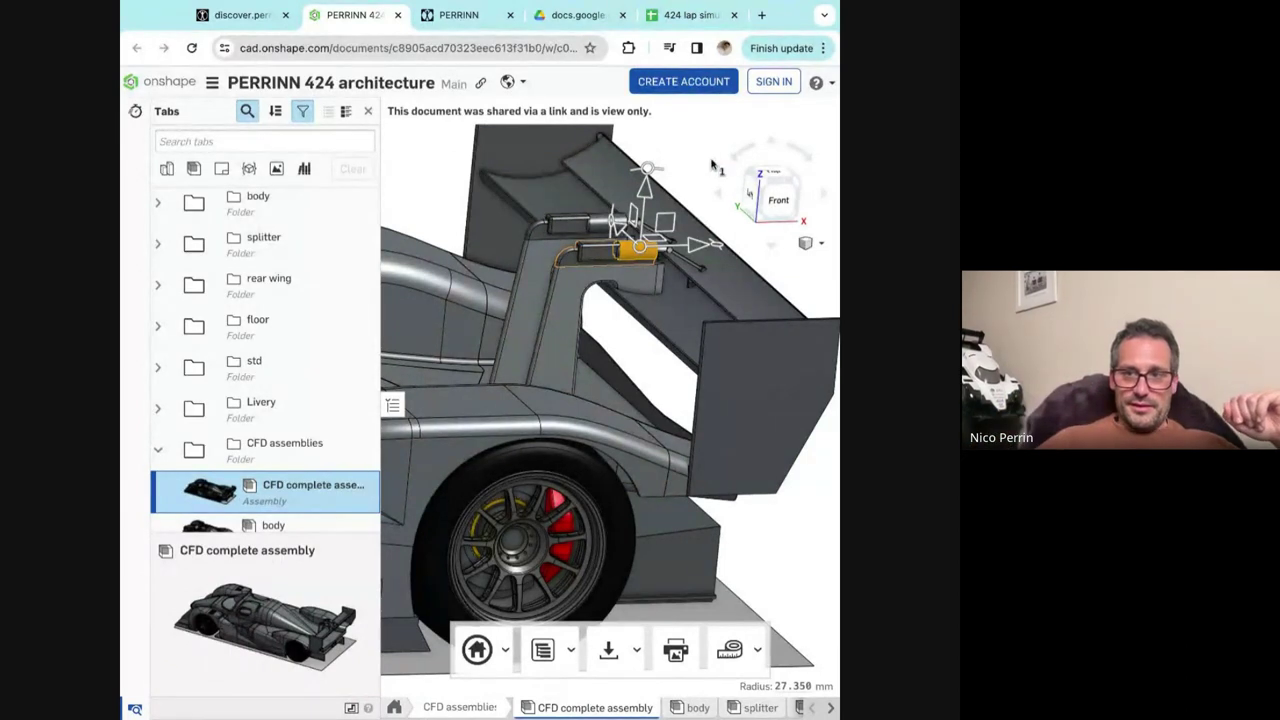
scroll(713, 165, "up", 2)
scroll(713, 165, "up", 1)
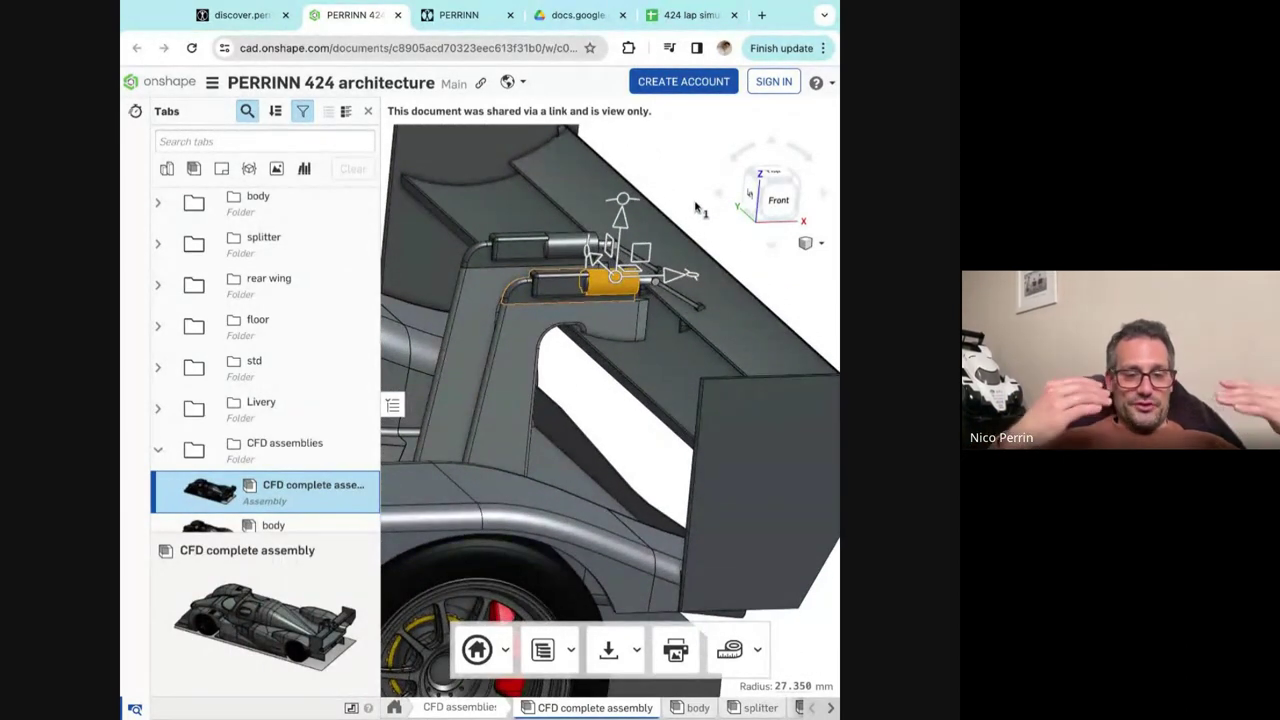